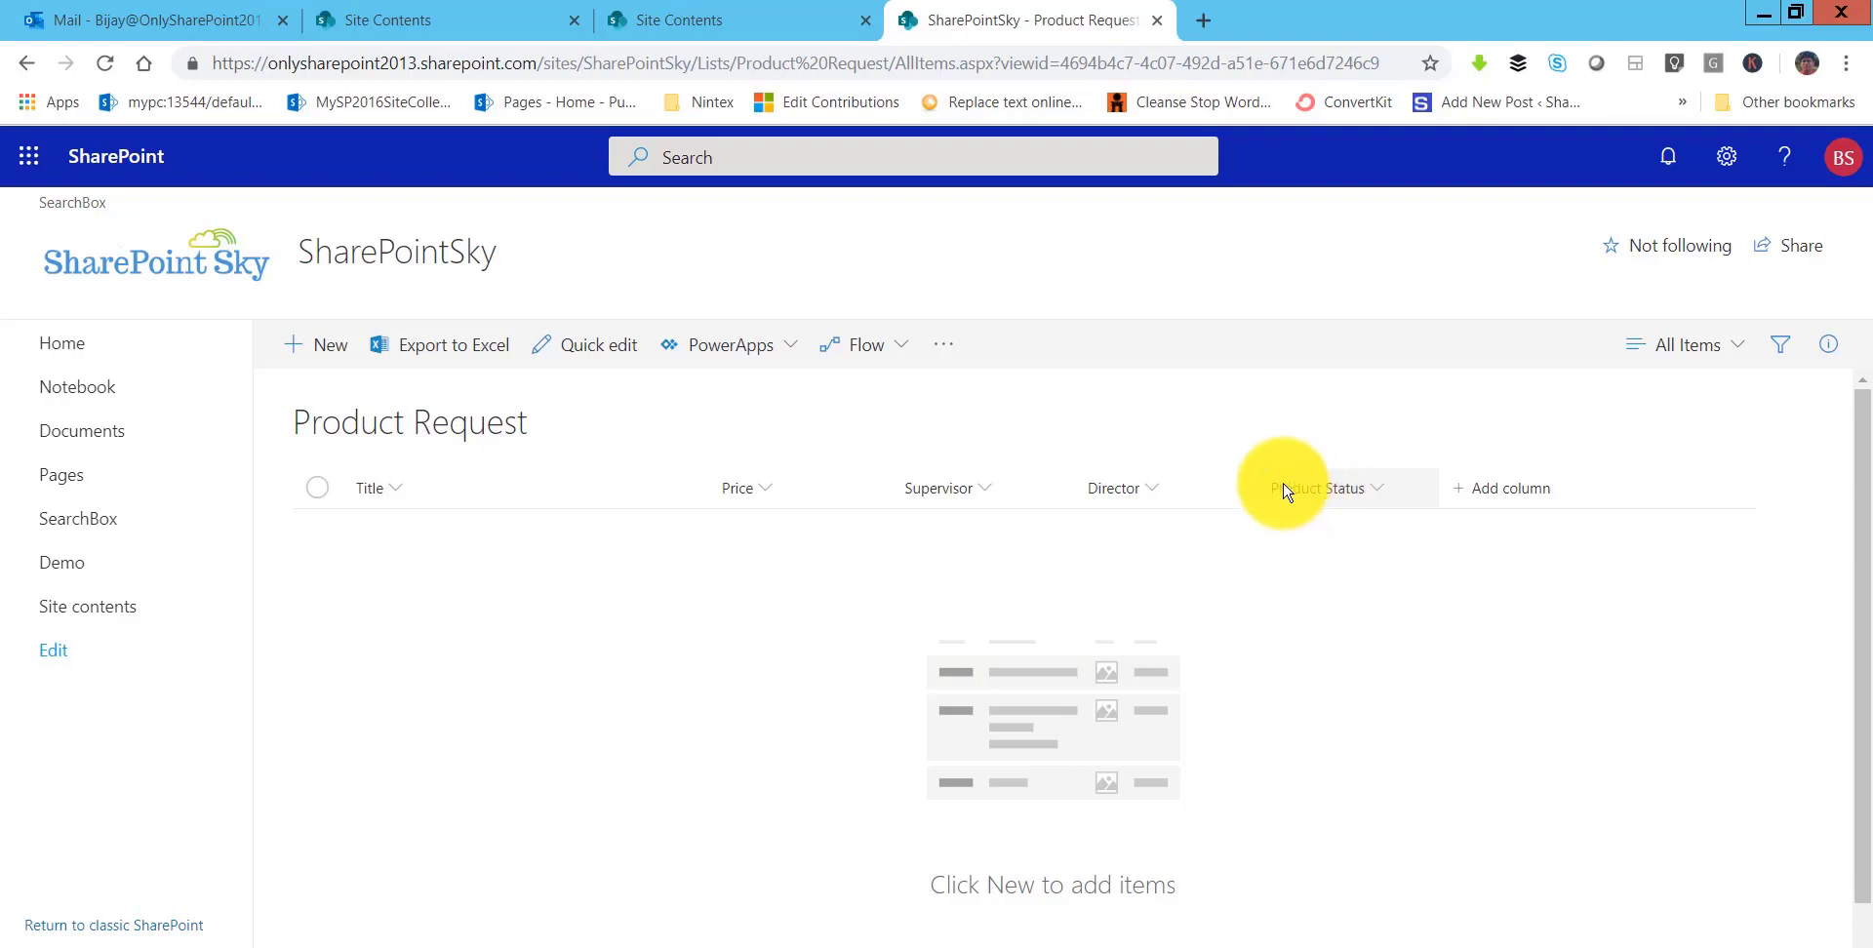
# - Look at the Product Status column settings in SharePoint and close them unchanged
pyautogui.click(1373, 491)
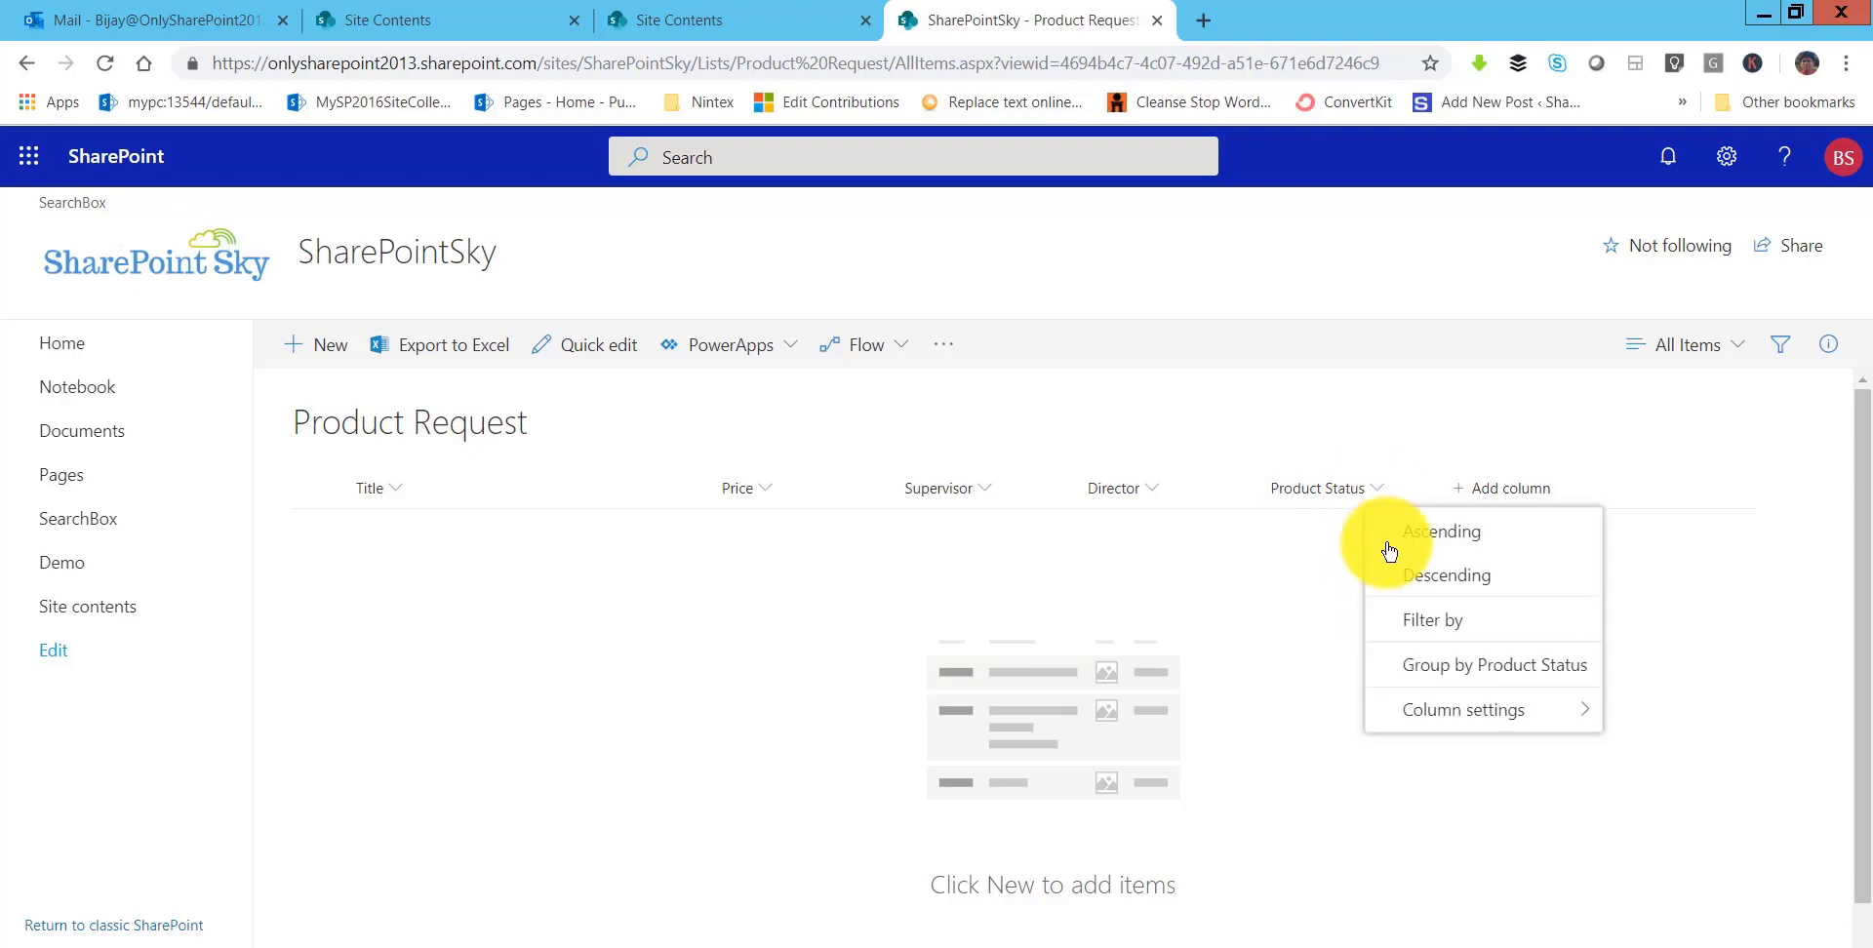
pyautogui.click(1650, 716)
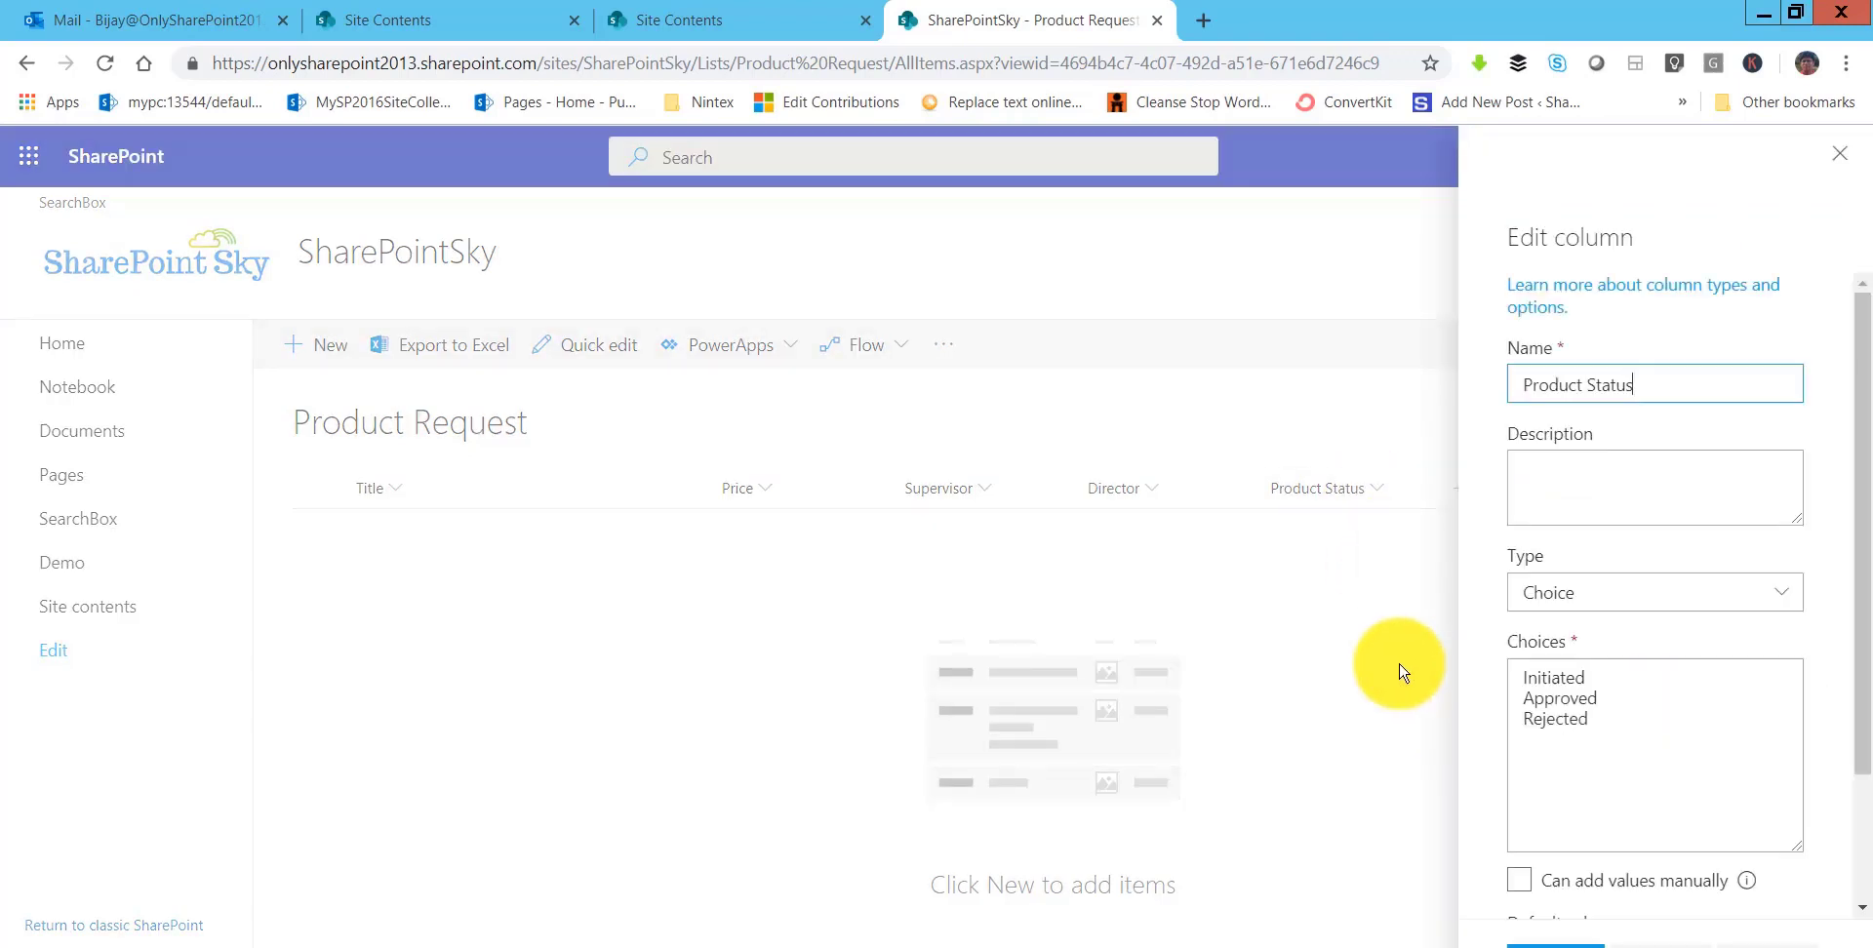
pyautogui.click(1845, 158)
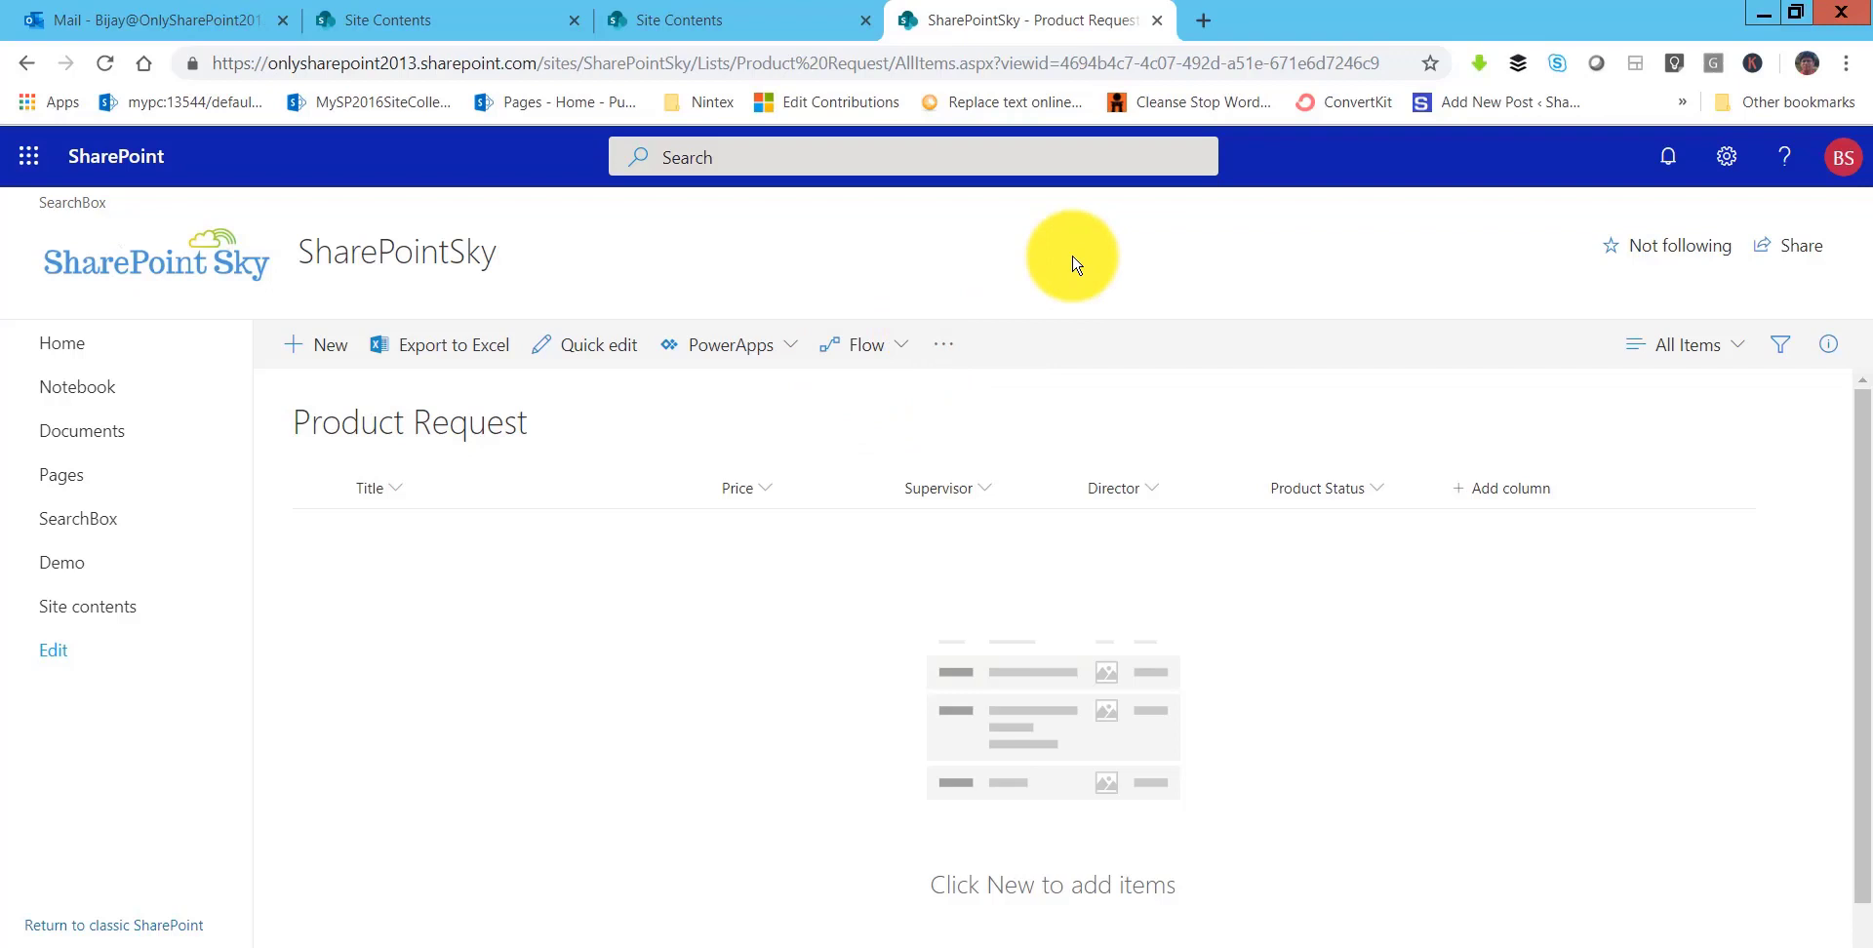
# - Go to flow.microsoft.com in a new tab, open My flows and show the New options
pyautogui.click(1203, 19)
pyautogui.write('f')
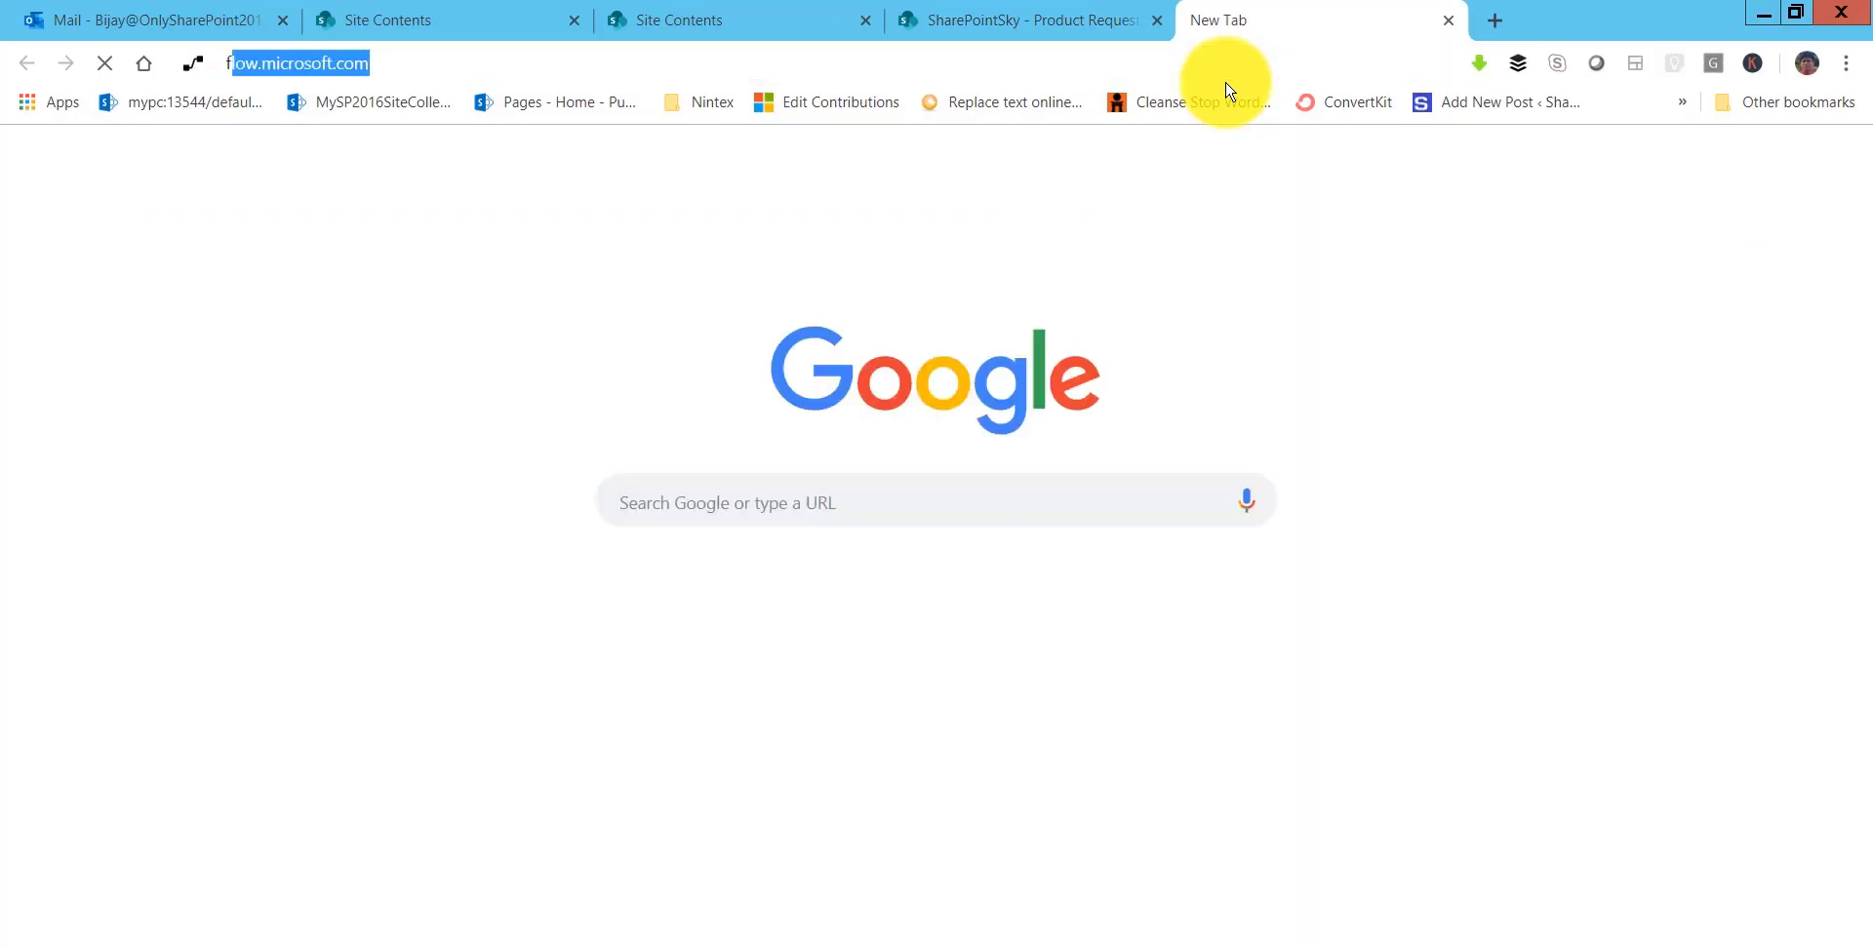
pyautogui.press('Return')
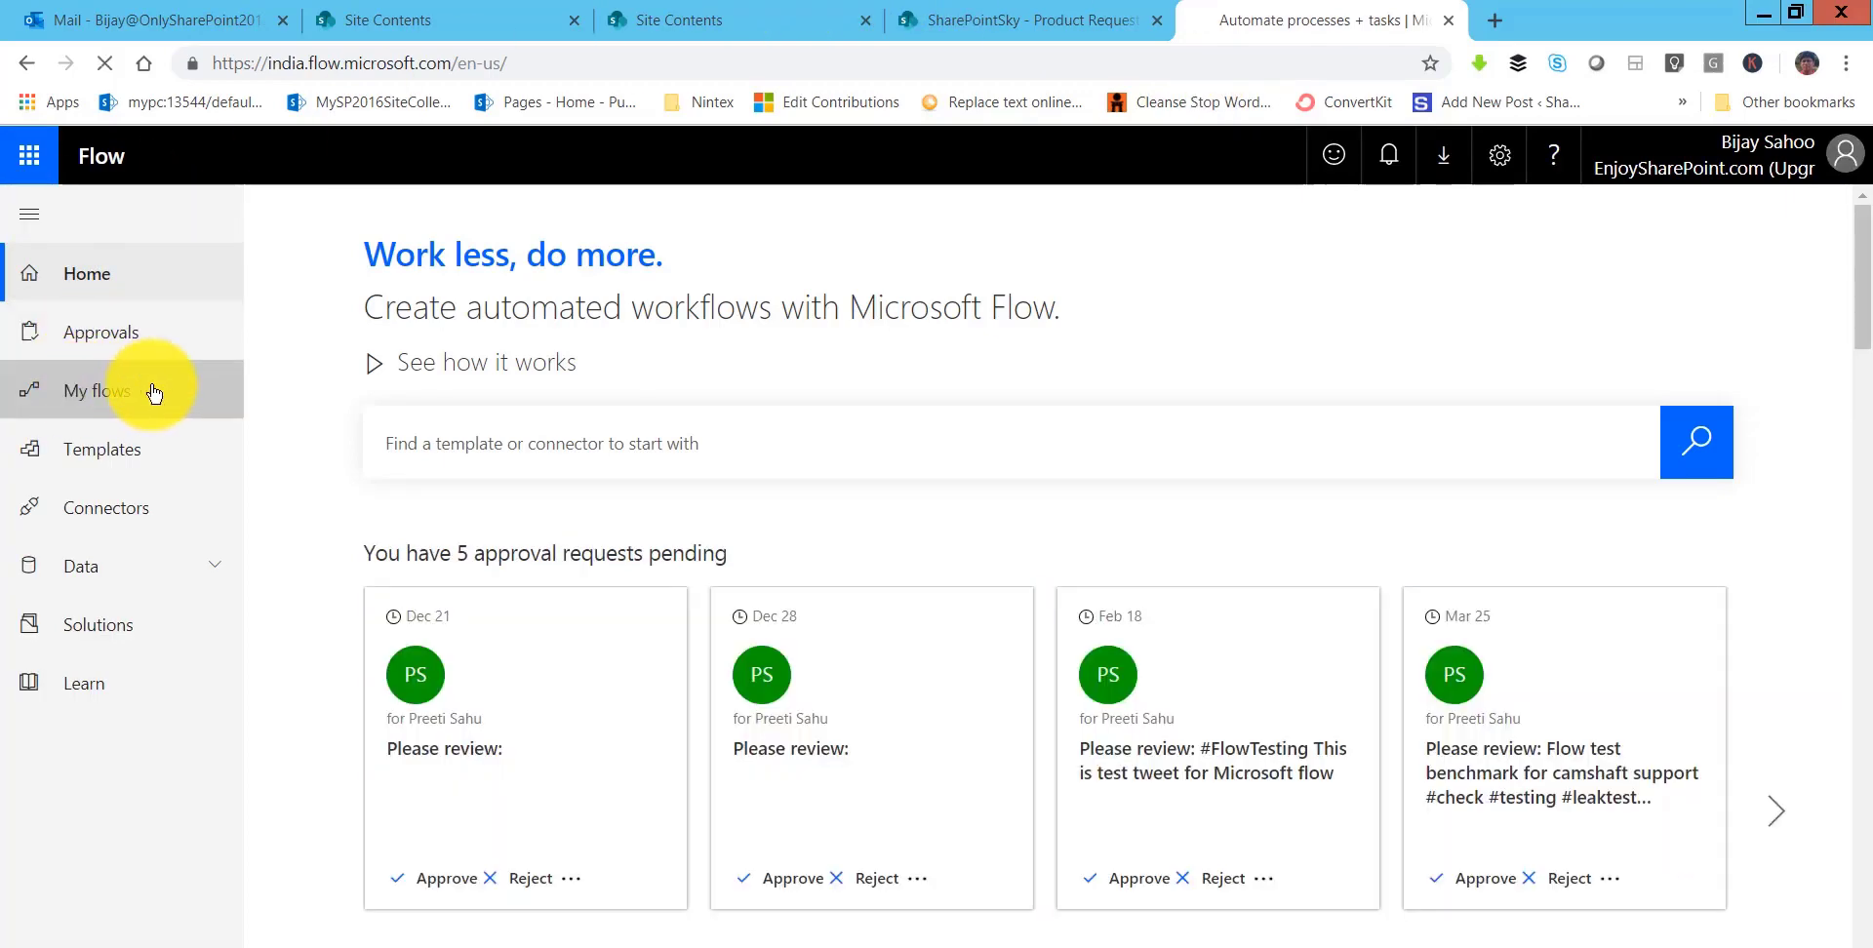
pyautogui.click(127, 390)
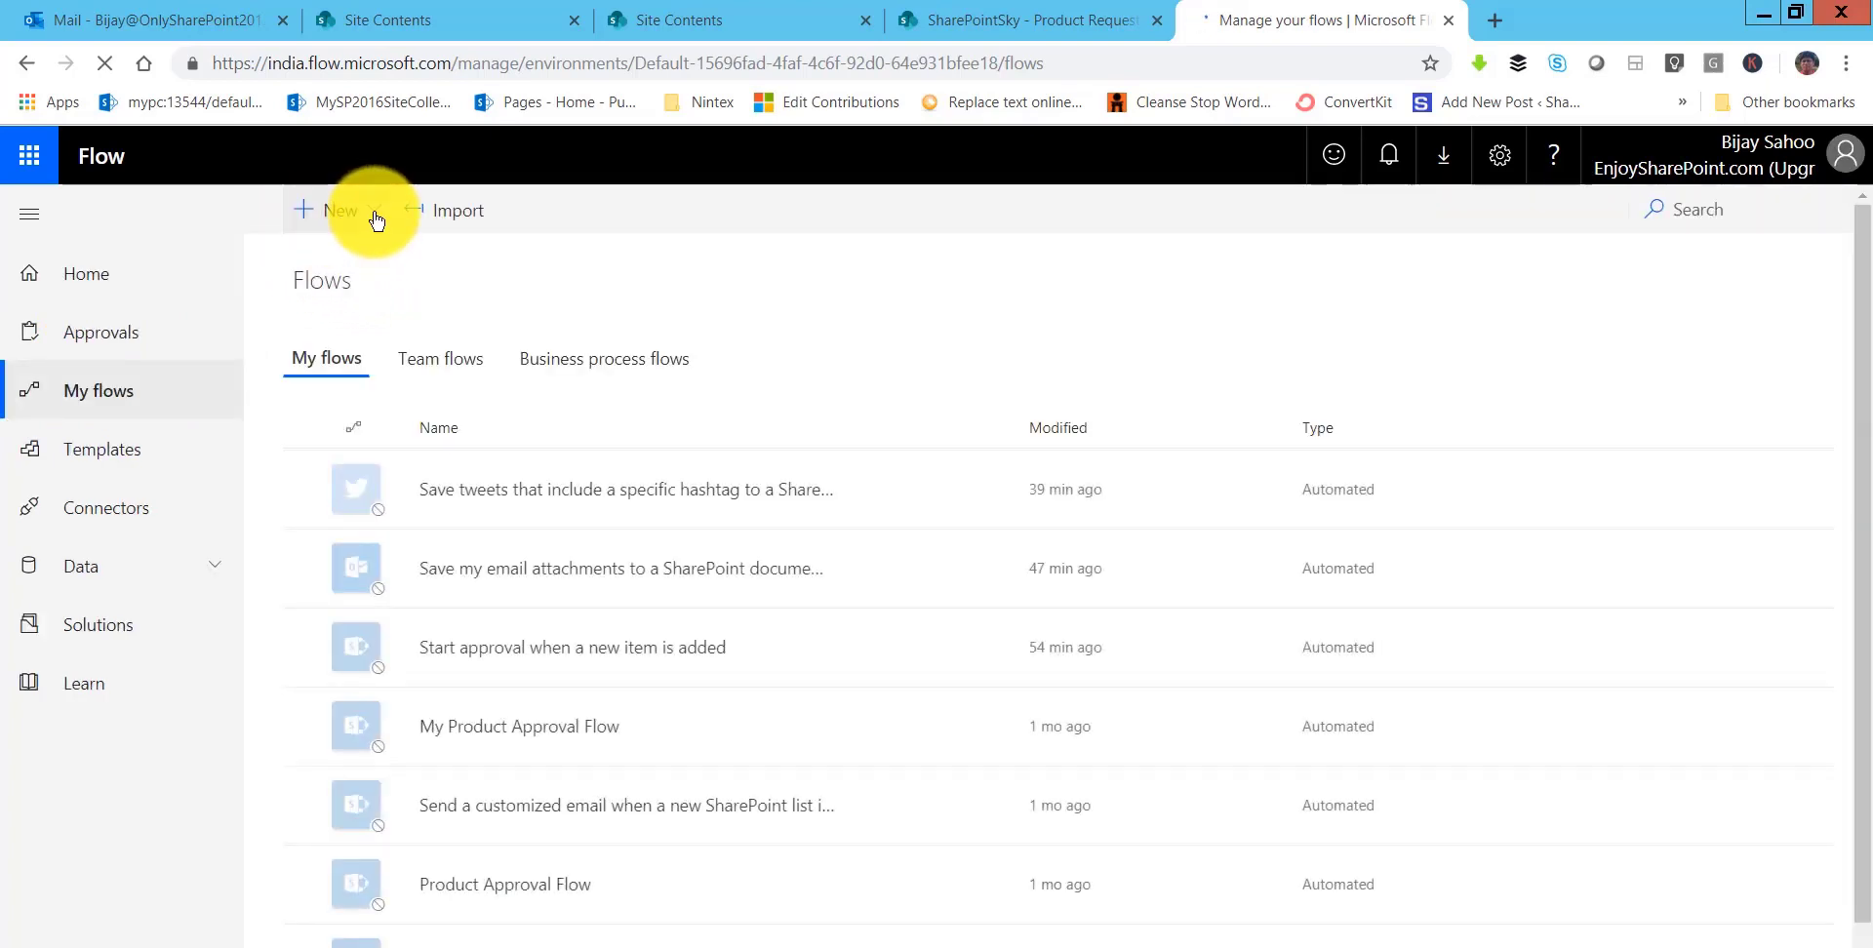
pyautogui.click(374, 214)
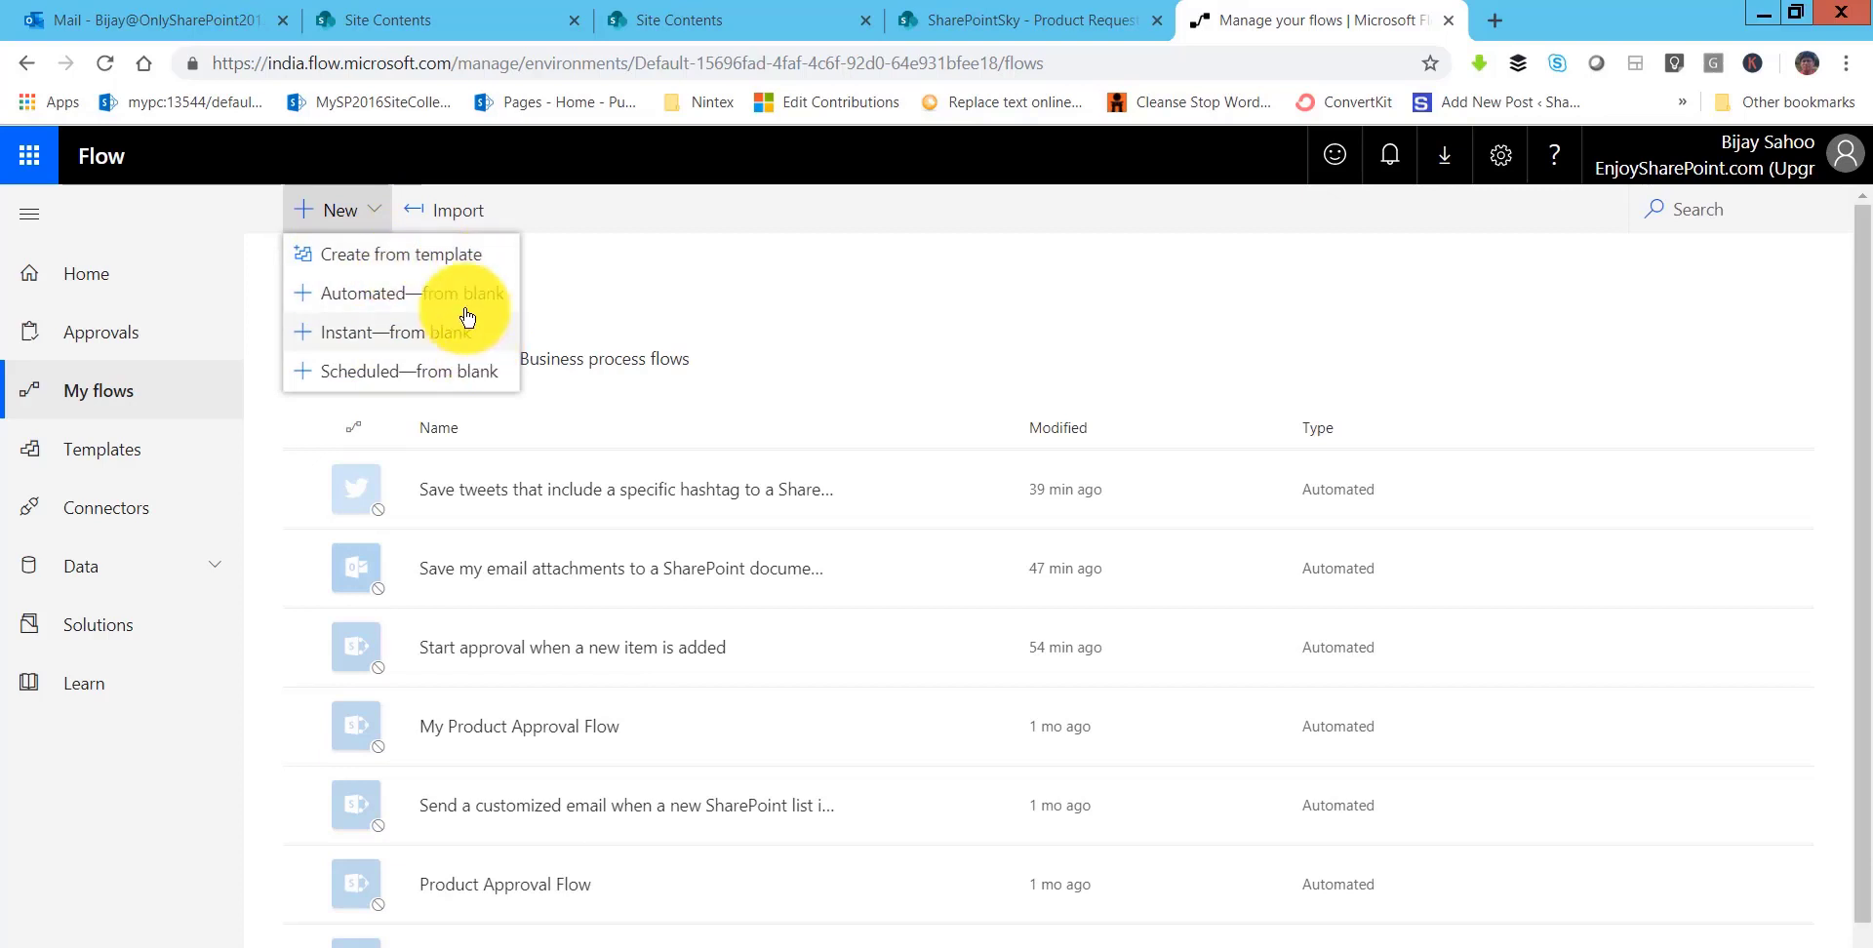
# - Create an automated flow from blank named 'Product Approval Flow' with the SharePoint 'When an item is created' trigger
pyautogui.click(388, 303)
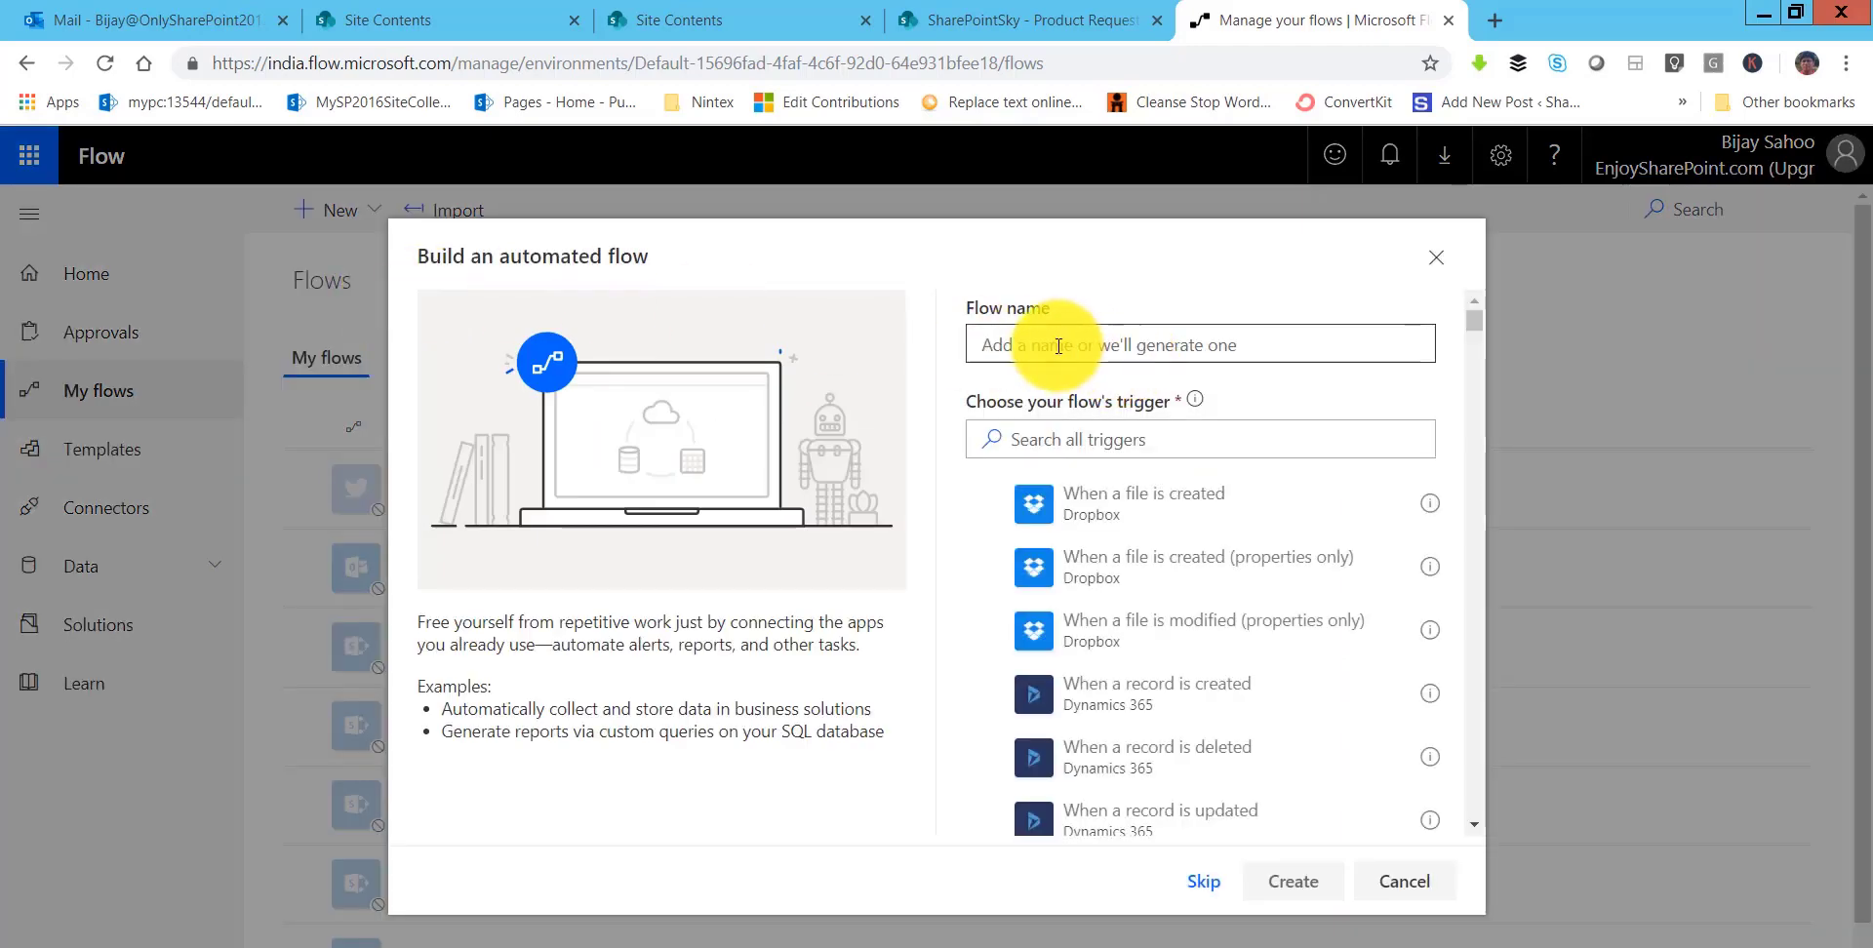
pyautogui.write('Product Approval Flow')
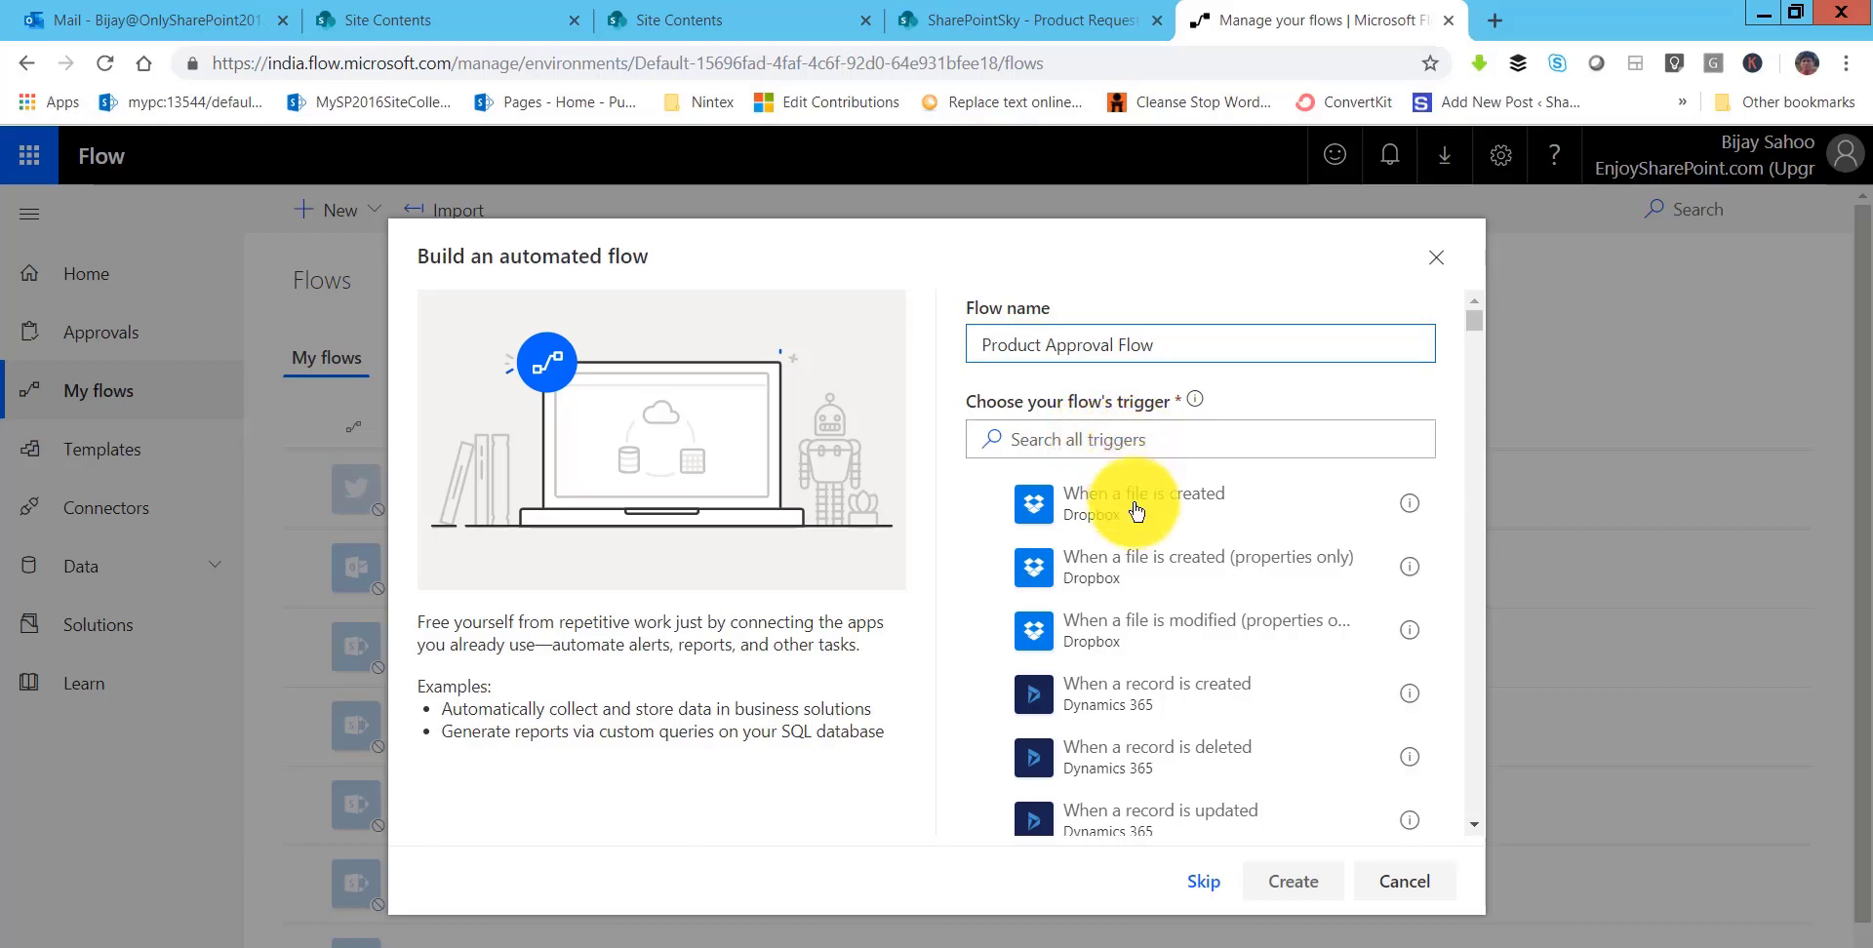
pyautogui.scroll(-4, 1163, 575)
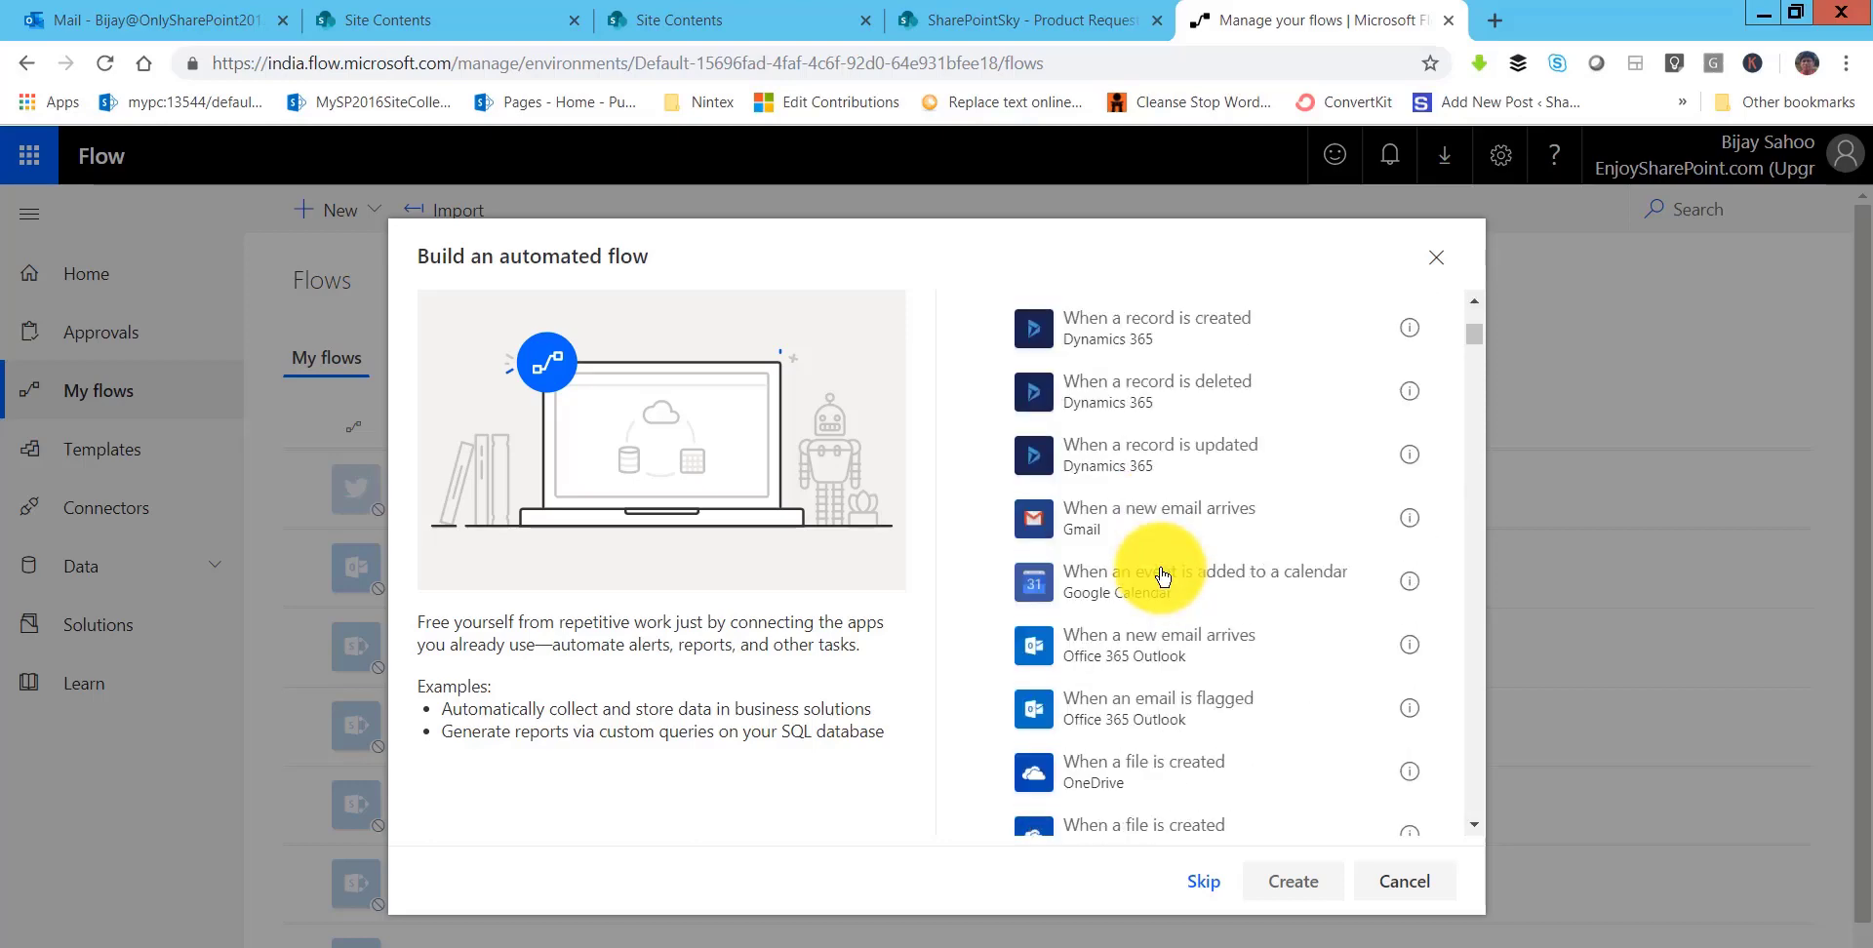
pyautogui.scroll(-3, 1163, 576)
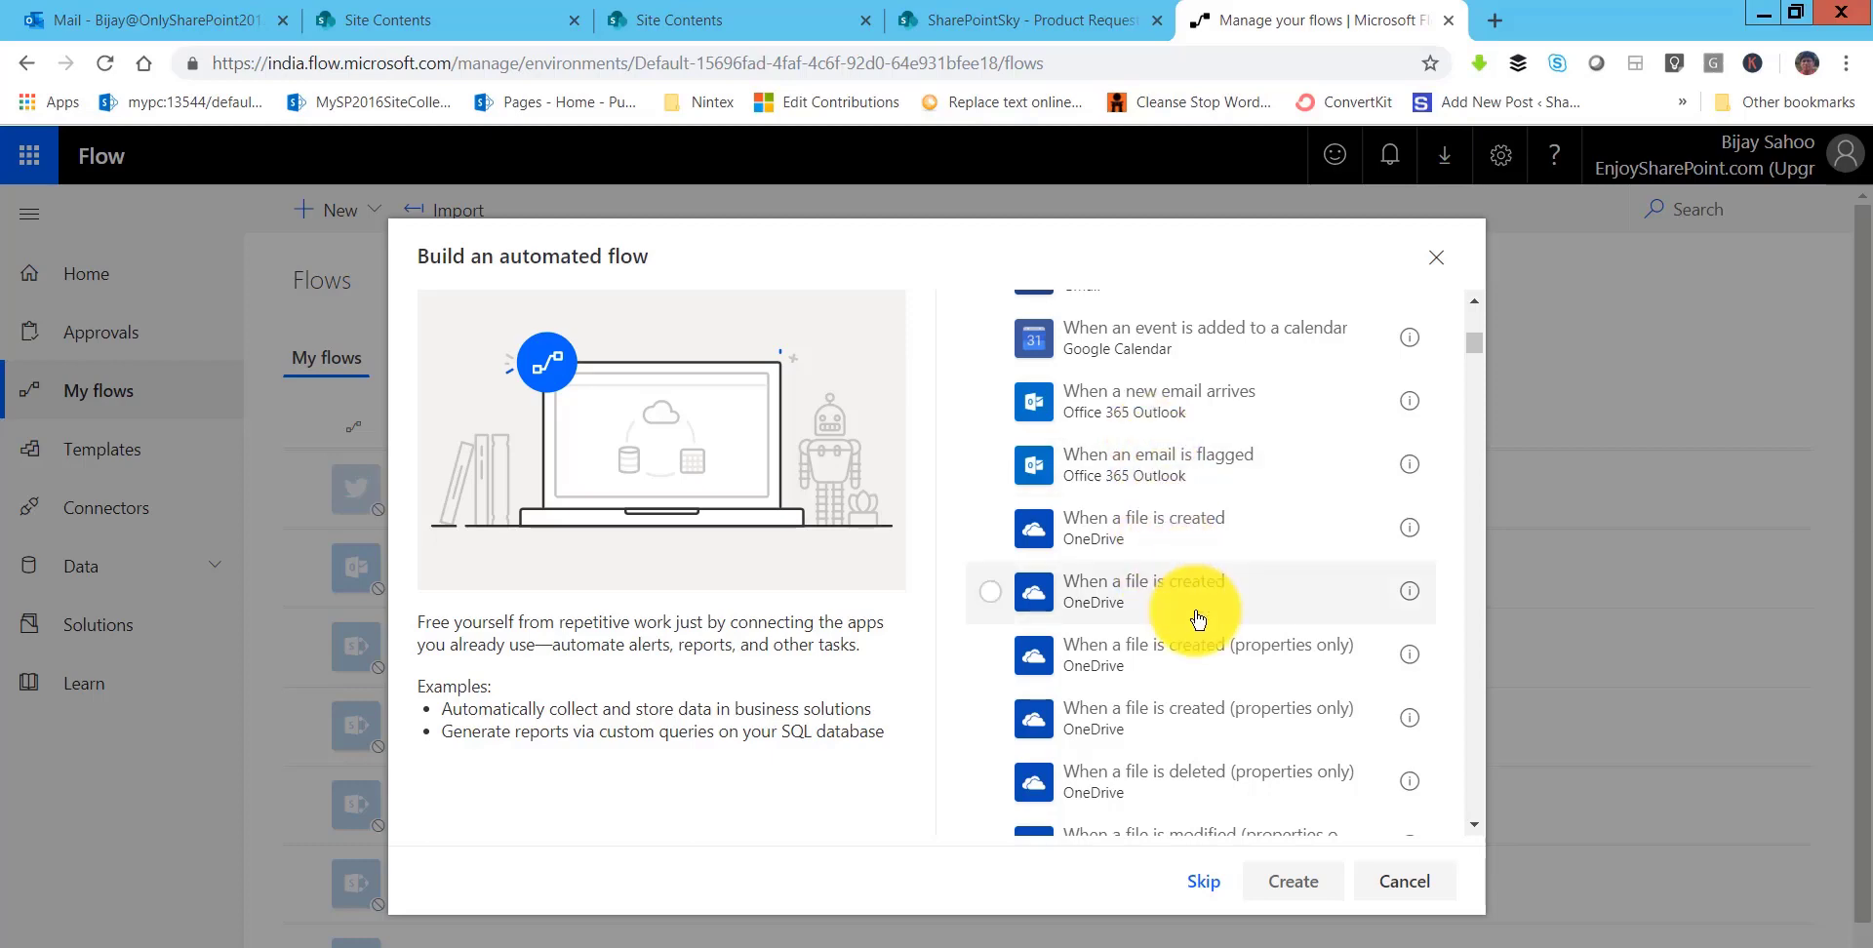
pyautogui.scroll(-3, 1198, 620)
pyautogui.scroll(-6, 1198, 619)
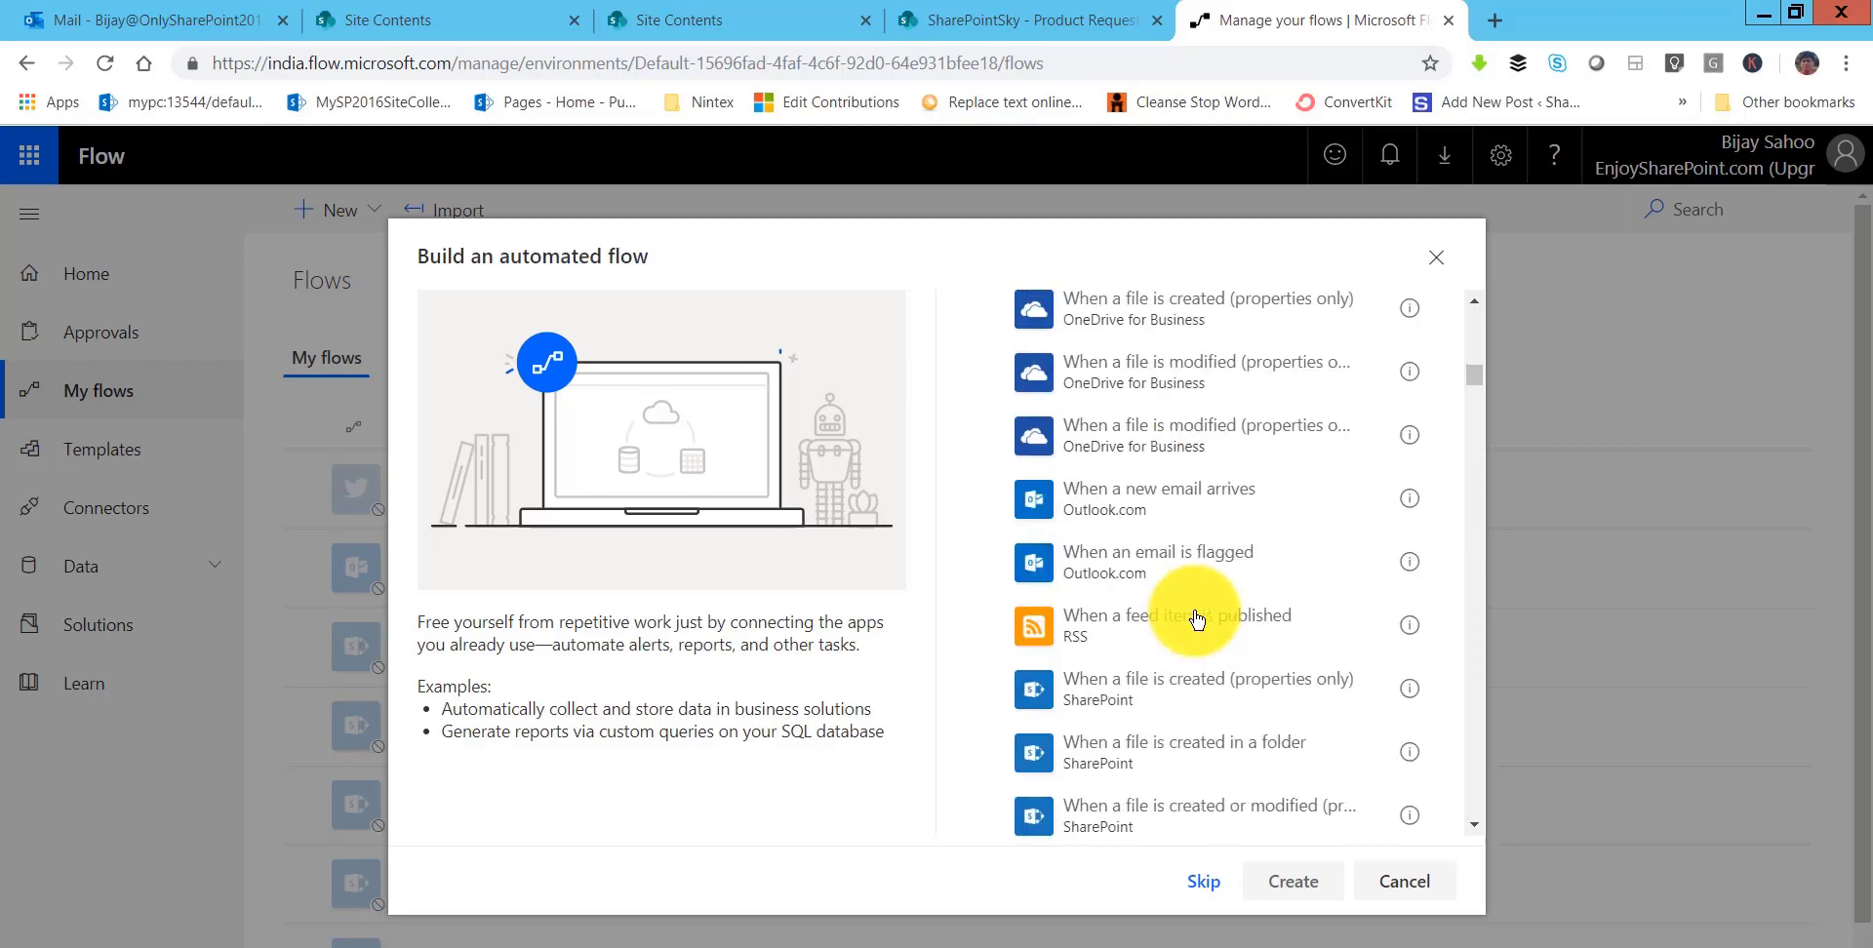
pyautogui.scroll(-5, 1195, 614)
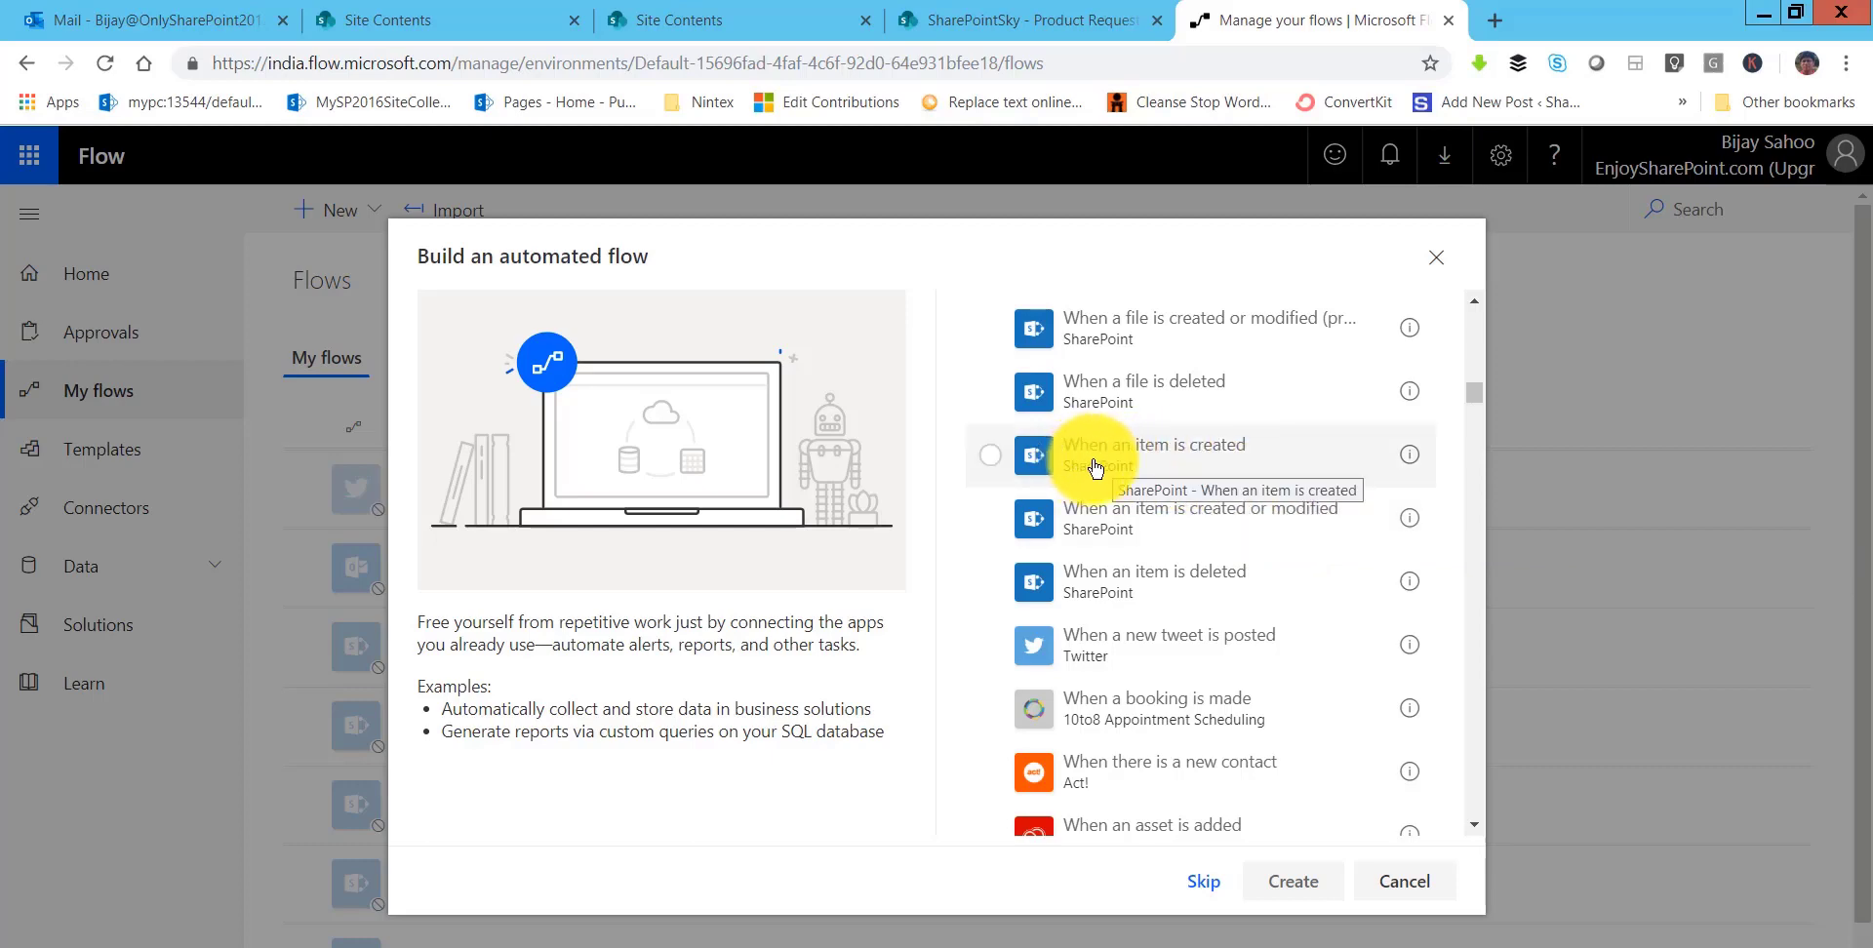
pyautogui.click(1188, 456)
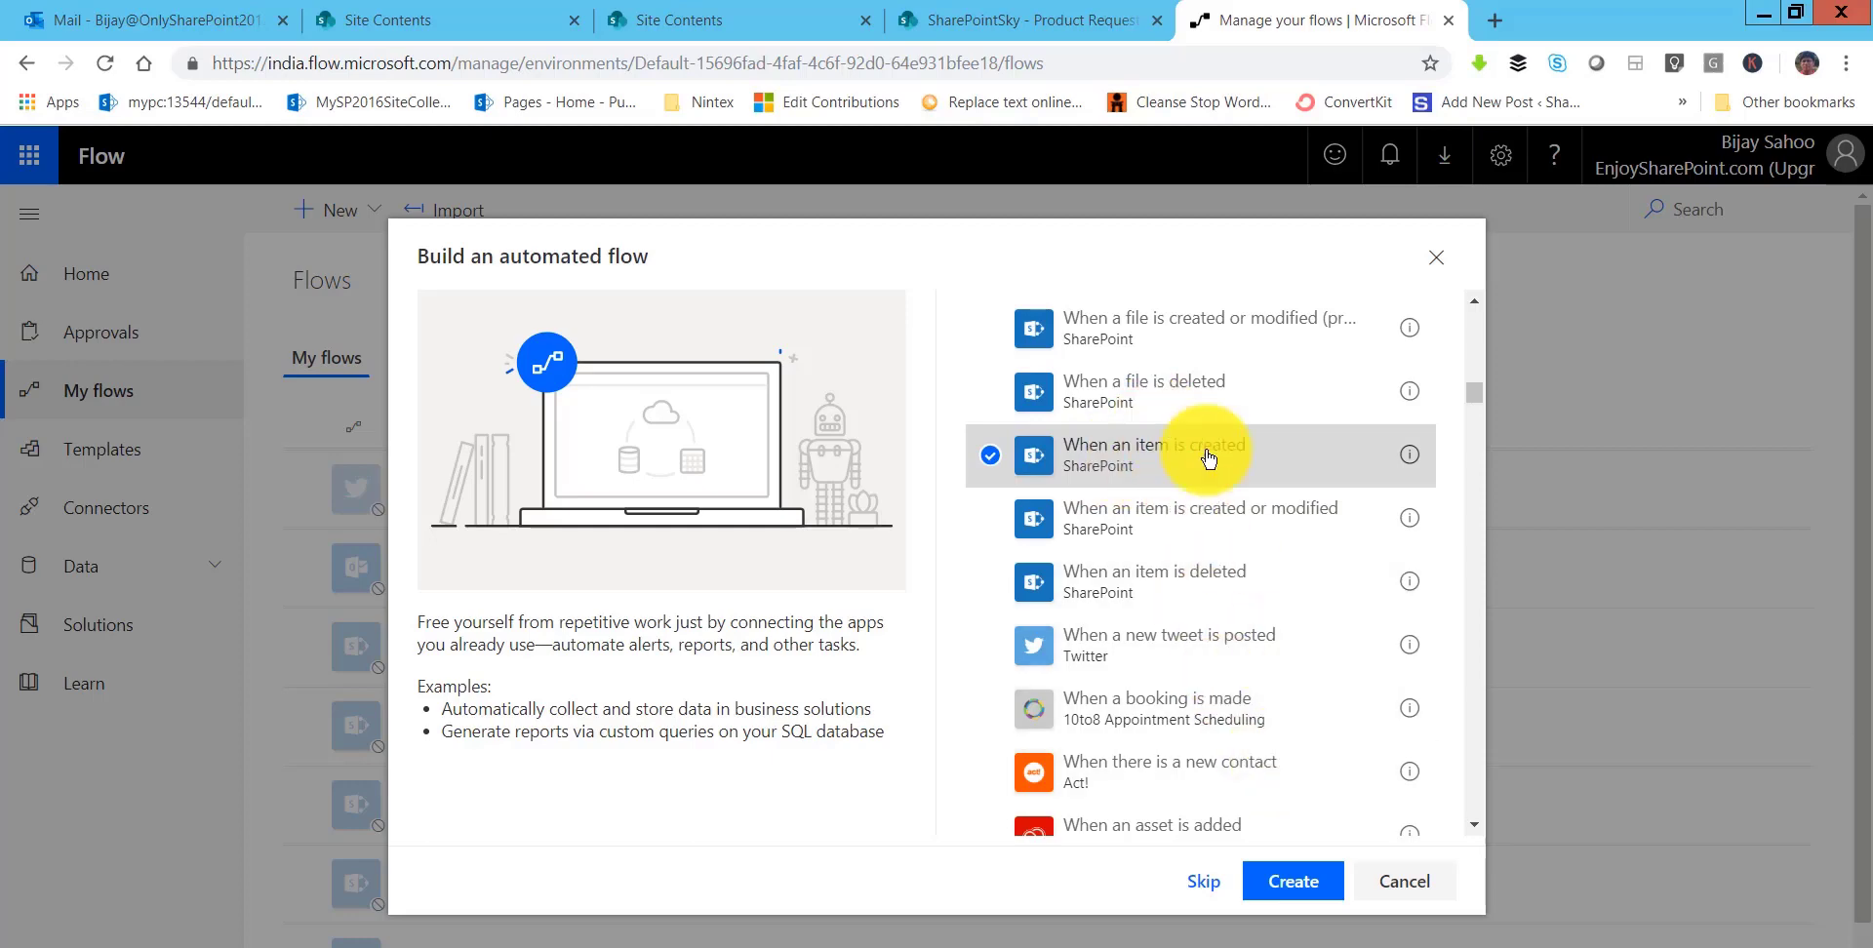
pyautogui.click(1303, 883)
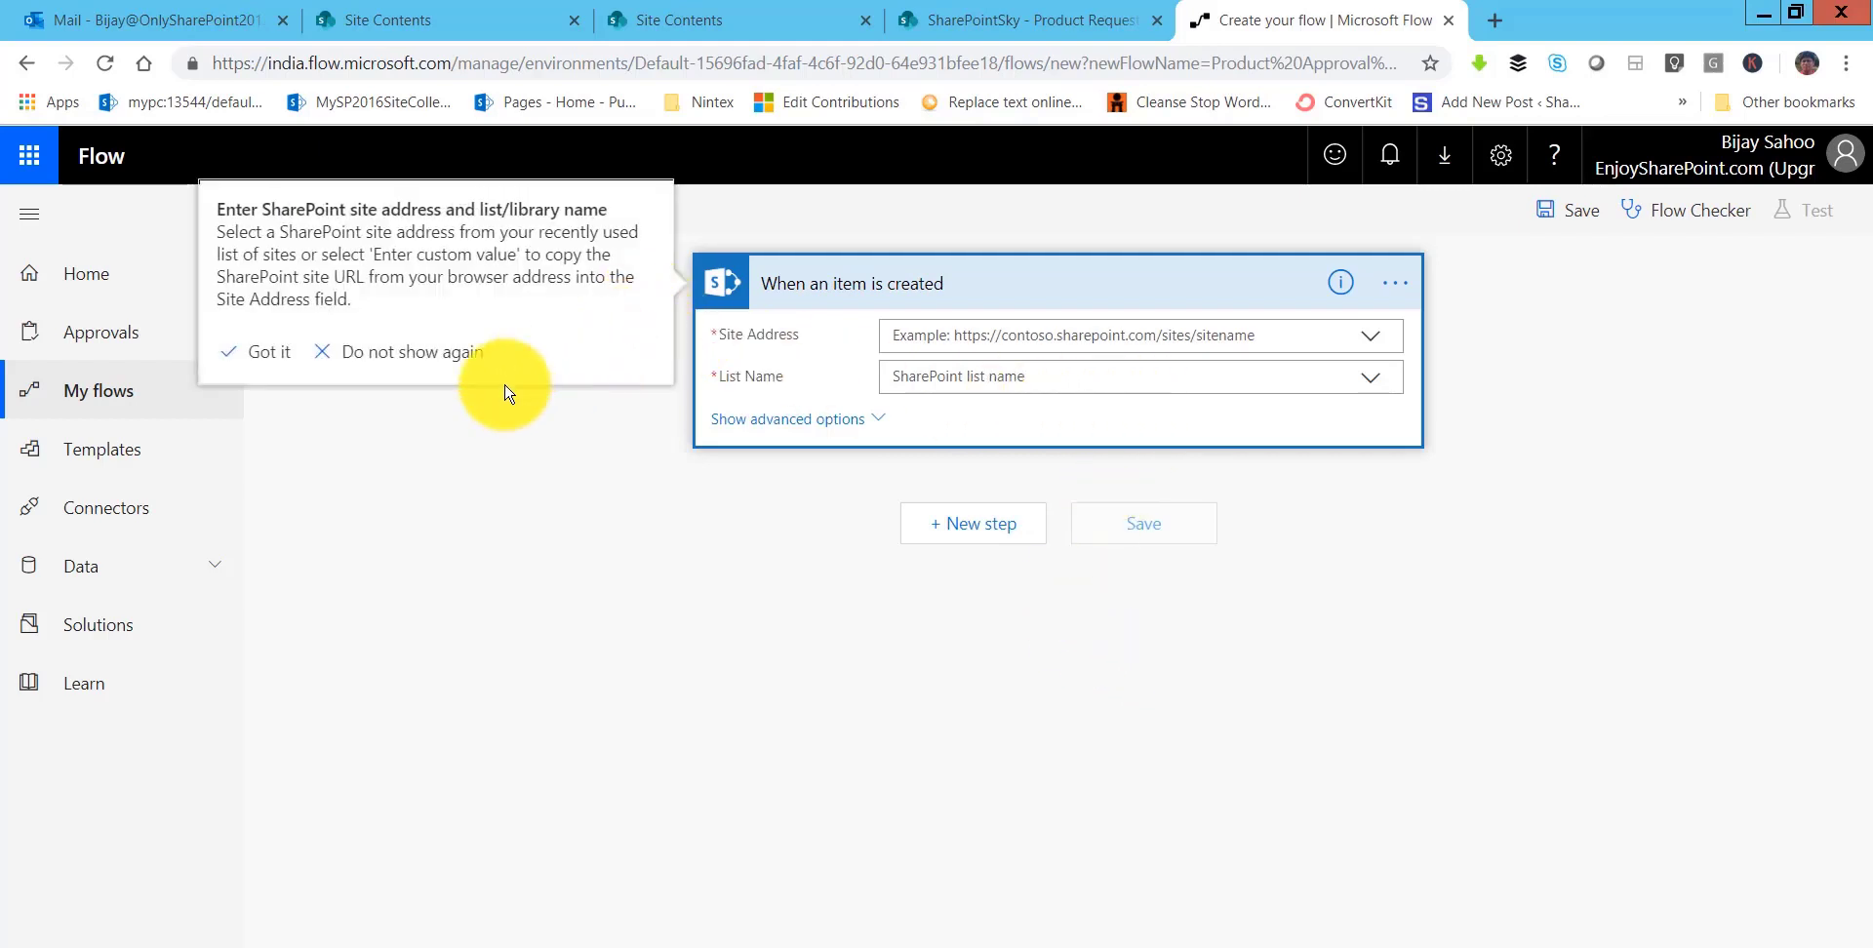
# - Set the trigger's Site Address to SharePointSky and List Name to Product Request
pyautogui.click(263, 357)
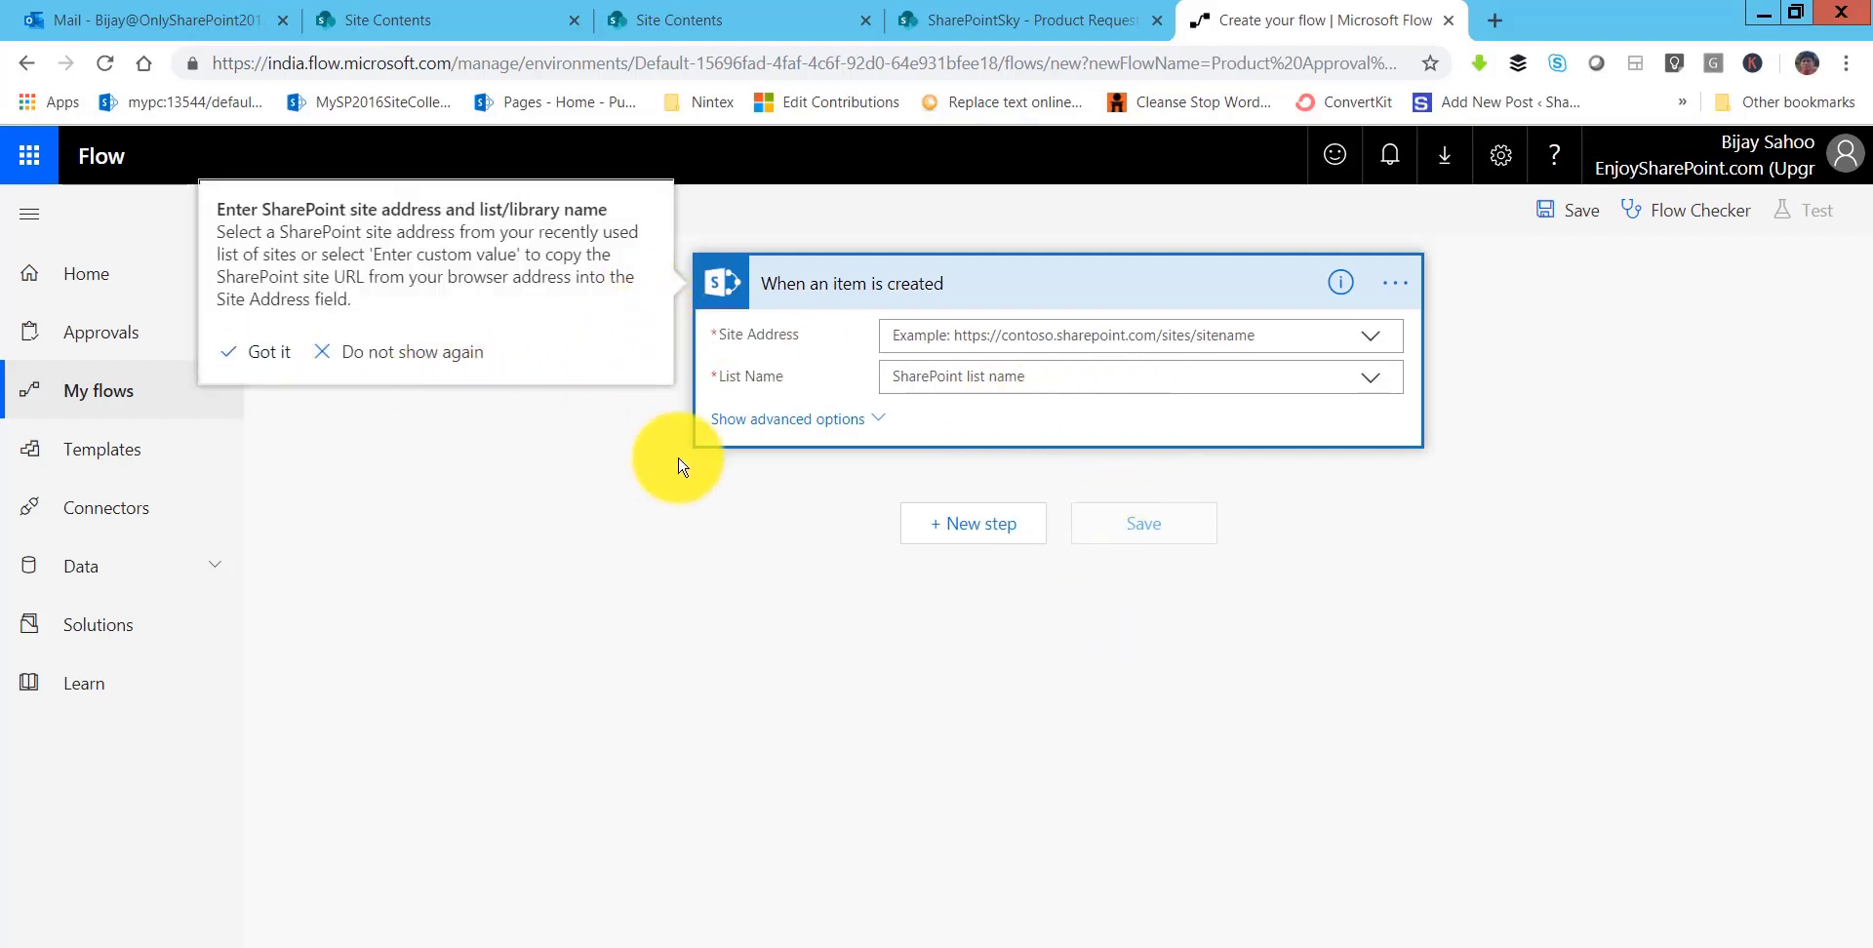
pyautogui.click(1044, 347)
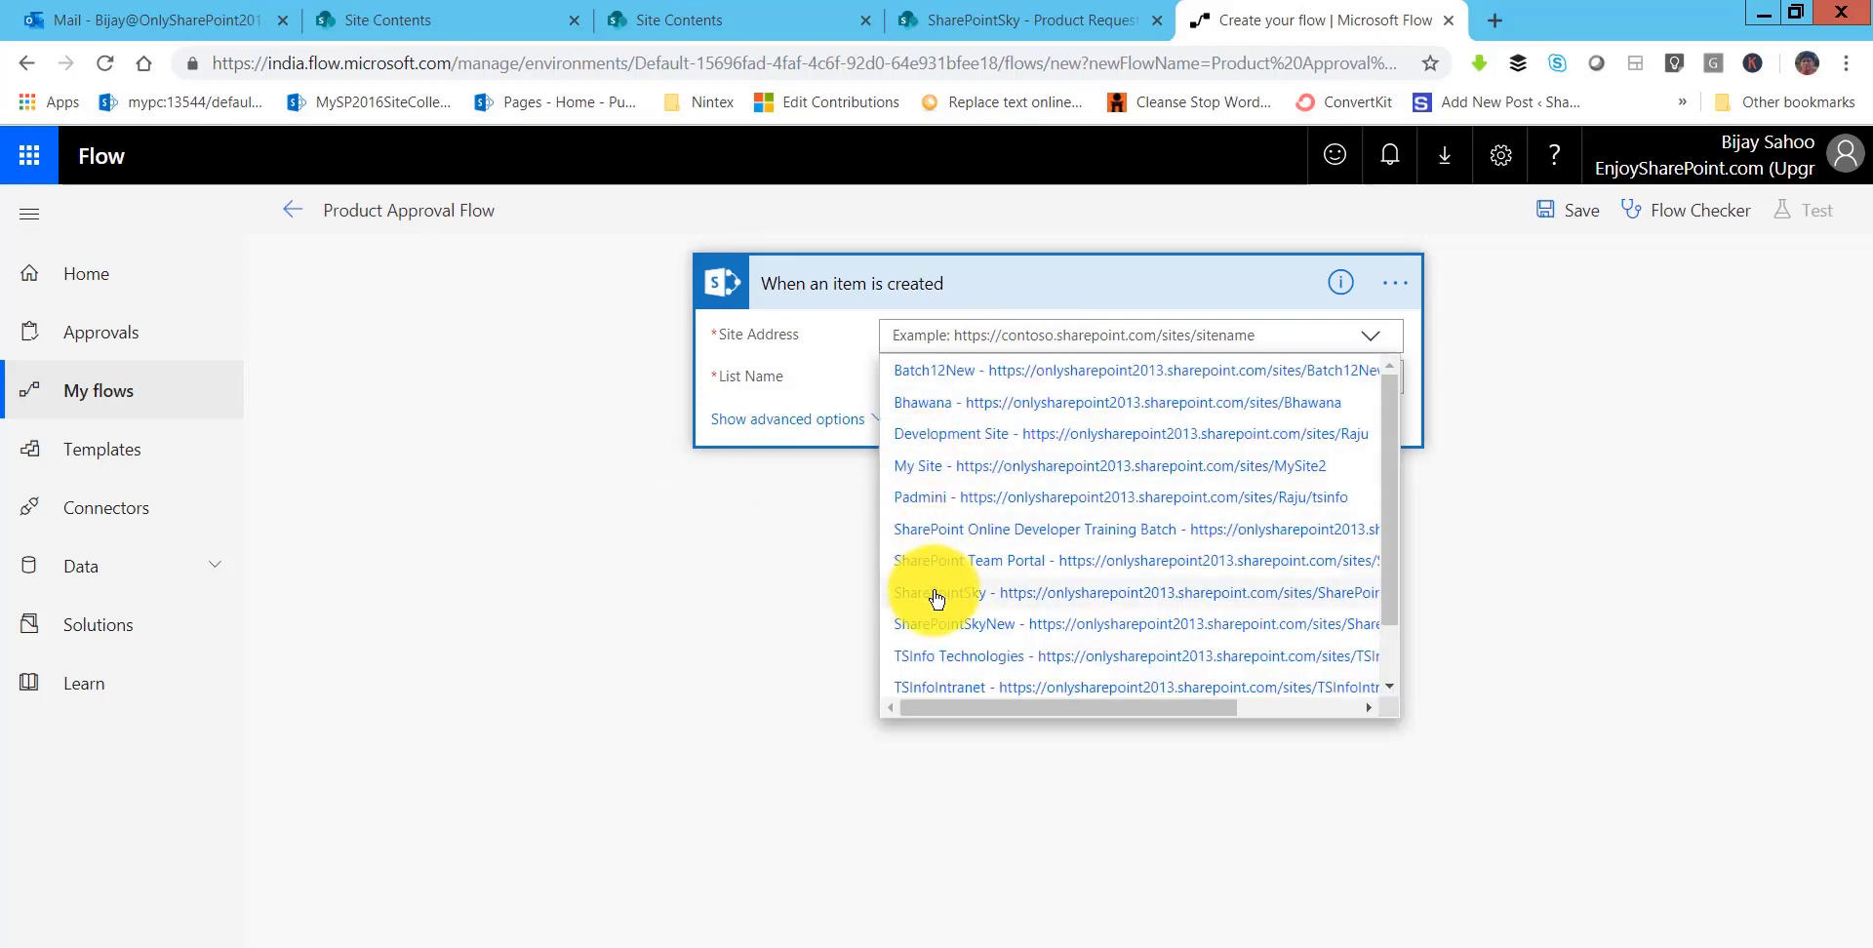
pyautogui.click(936, 595)
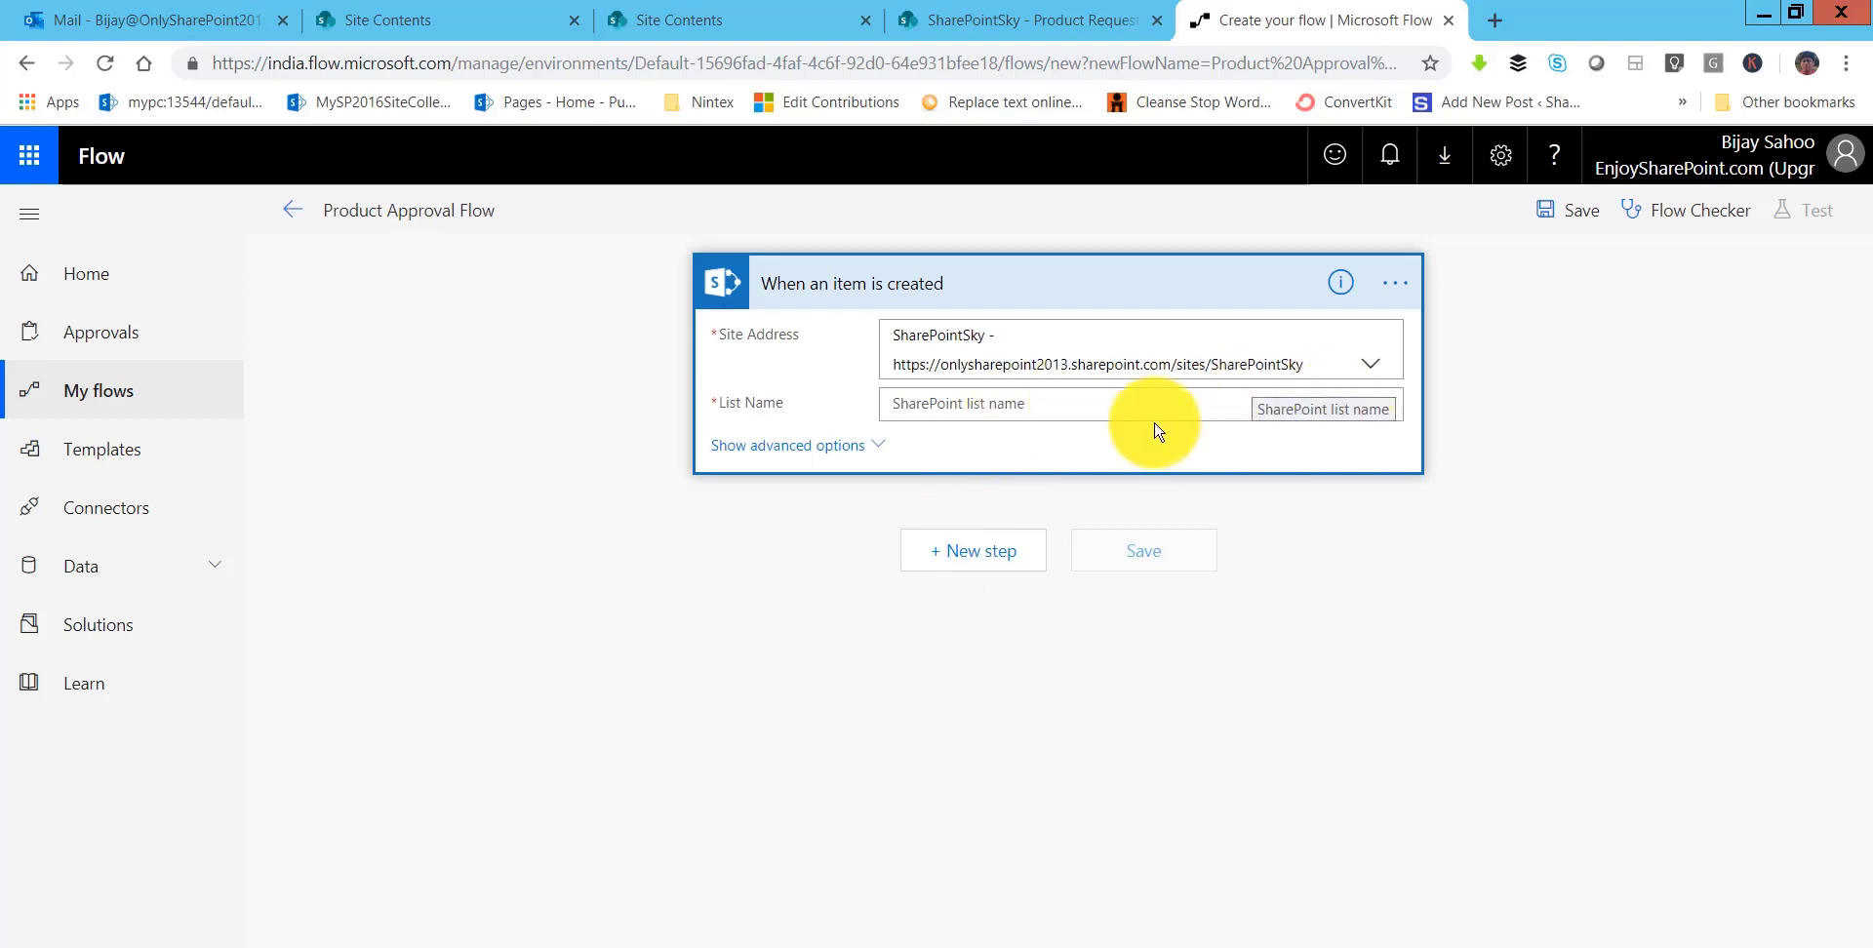
pyautogui.click(1111, 412)
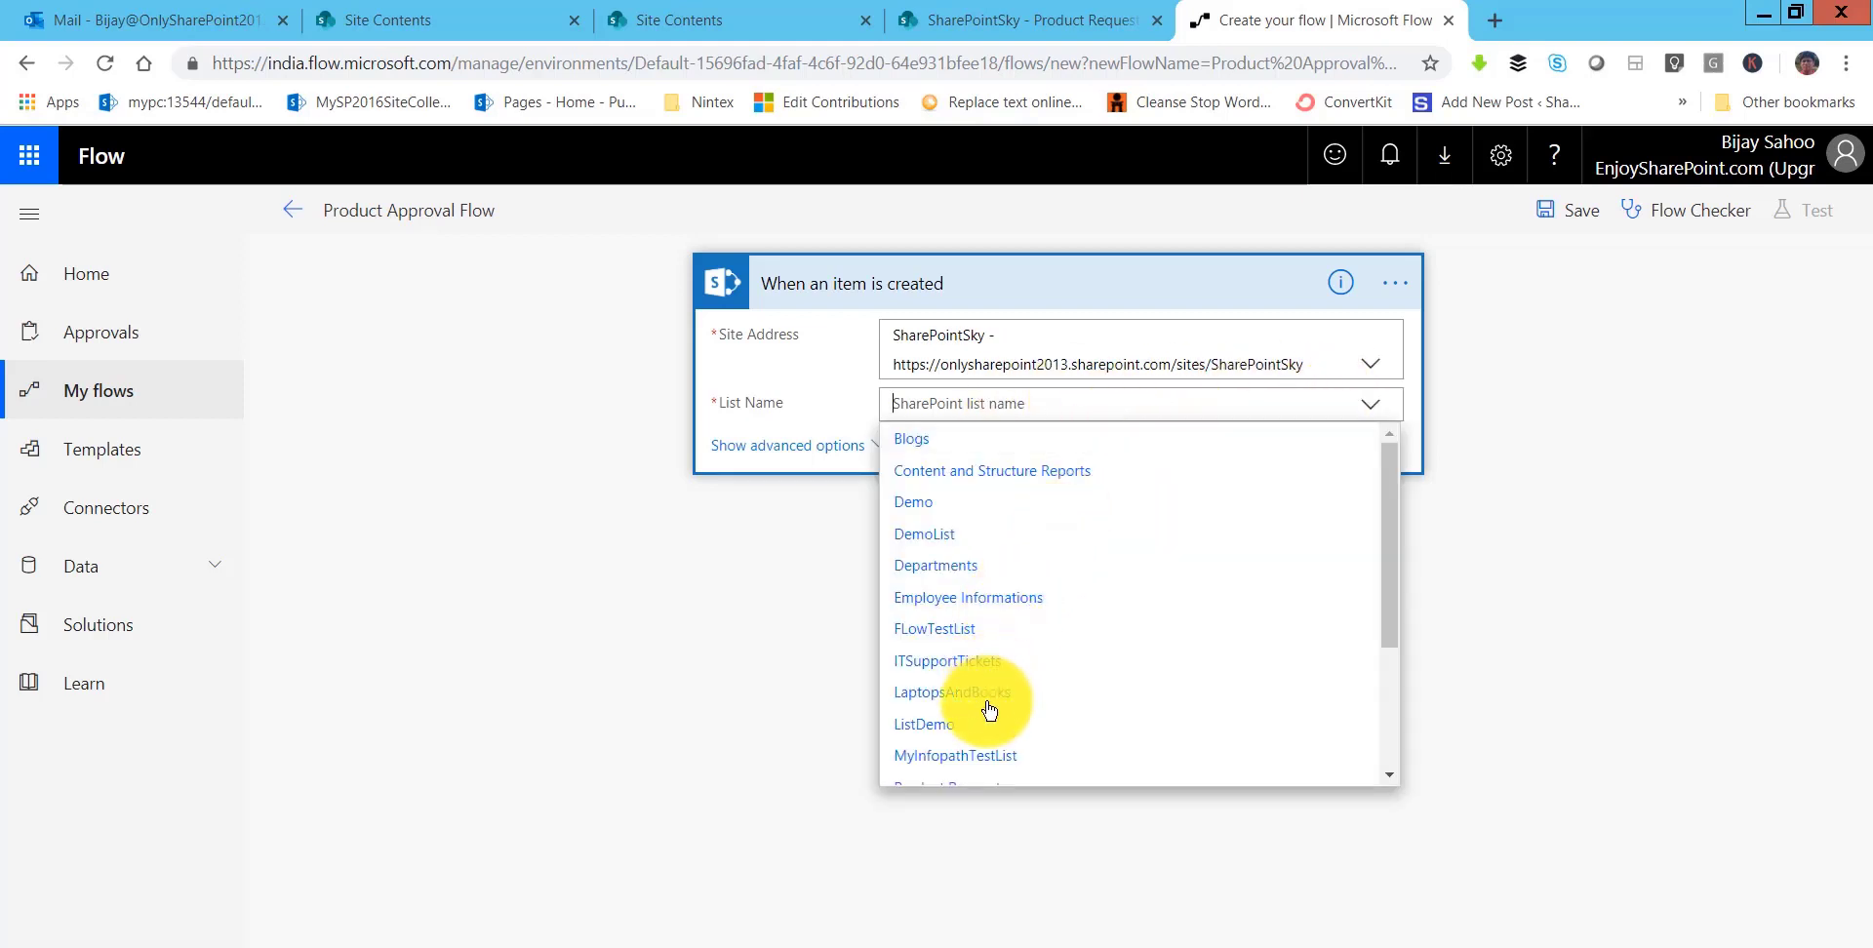
pyautogui.scroll(-3, 983, 712)
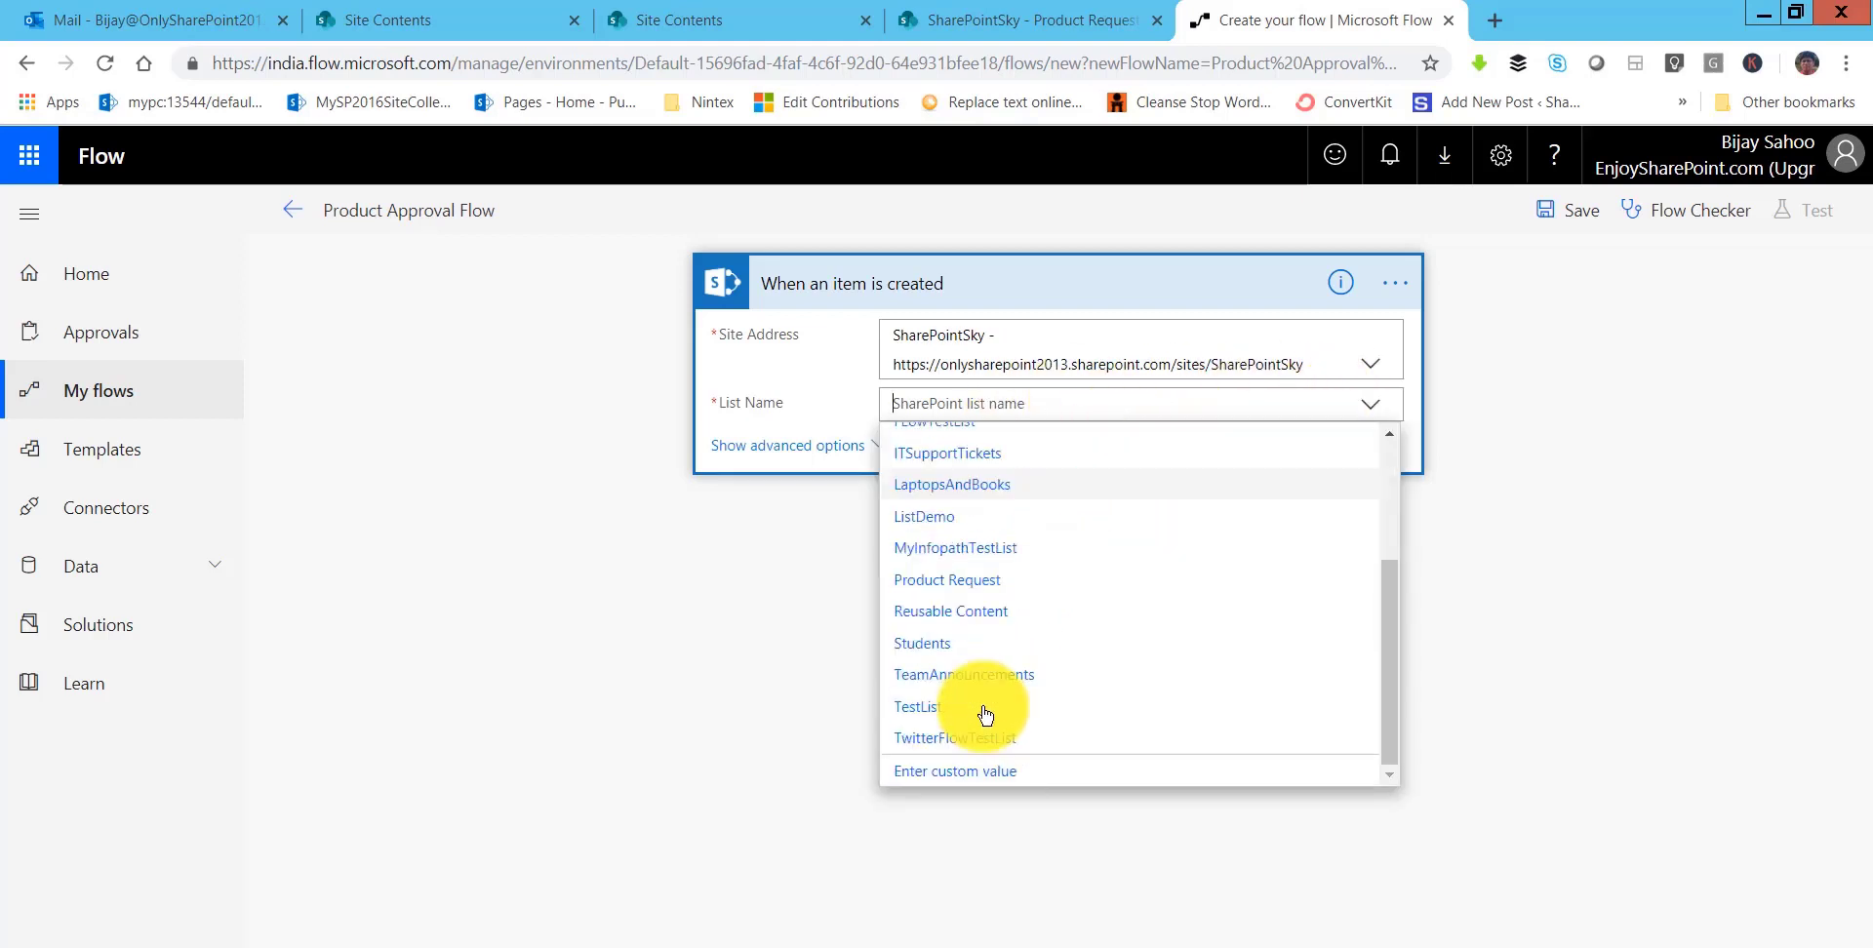
pyautogui.click(956, 581)
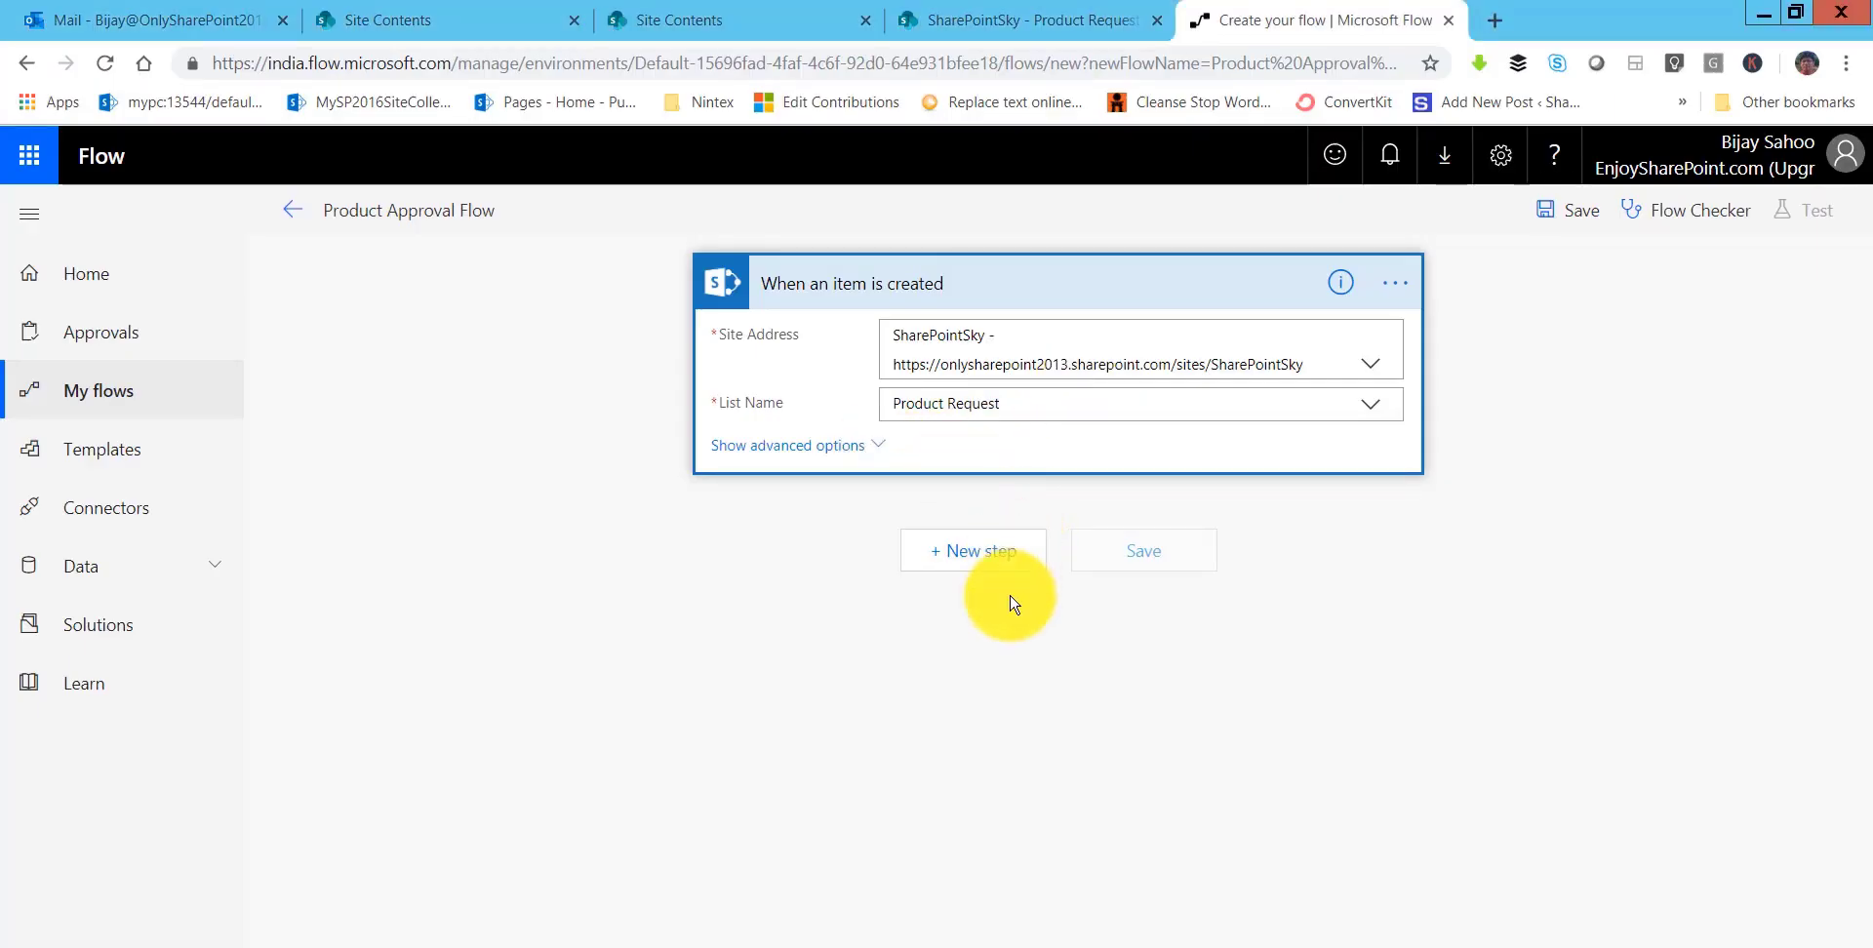
pyautogui.click(980, 552)
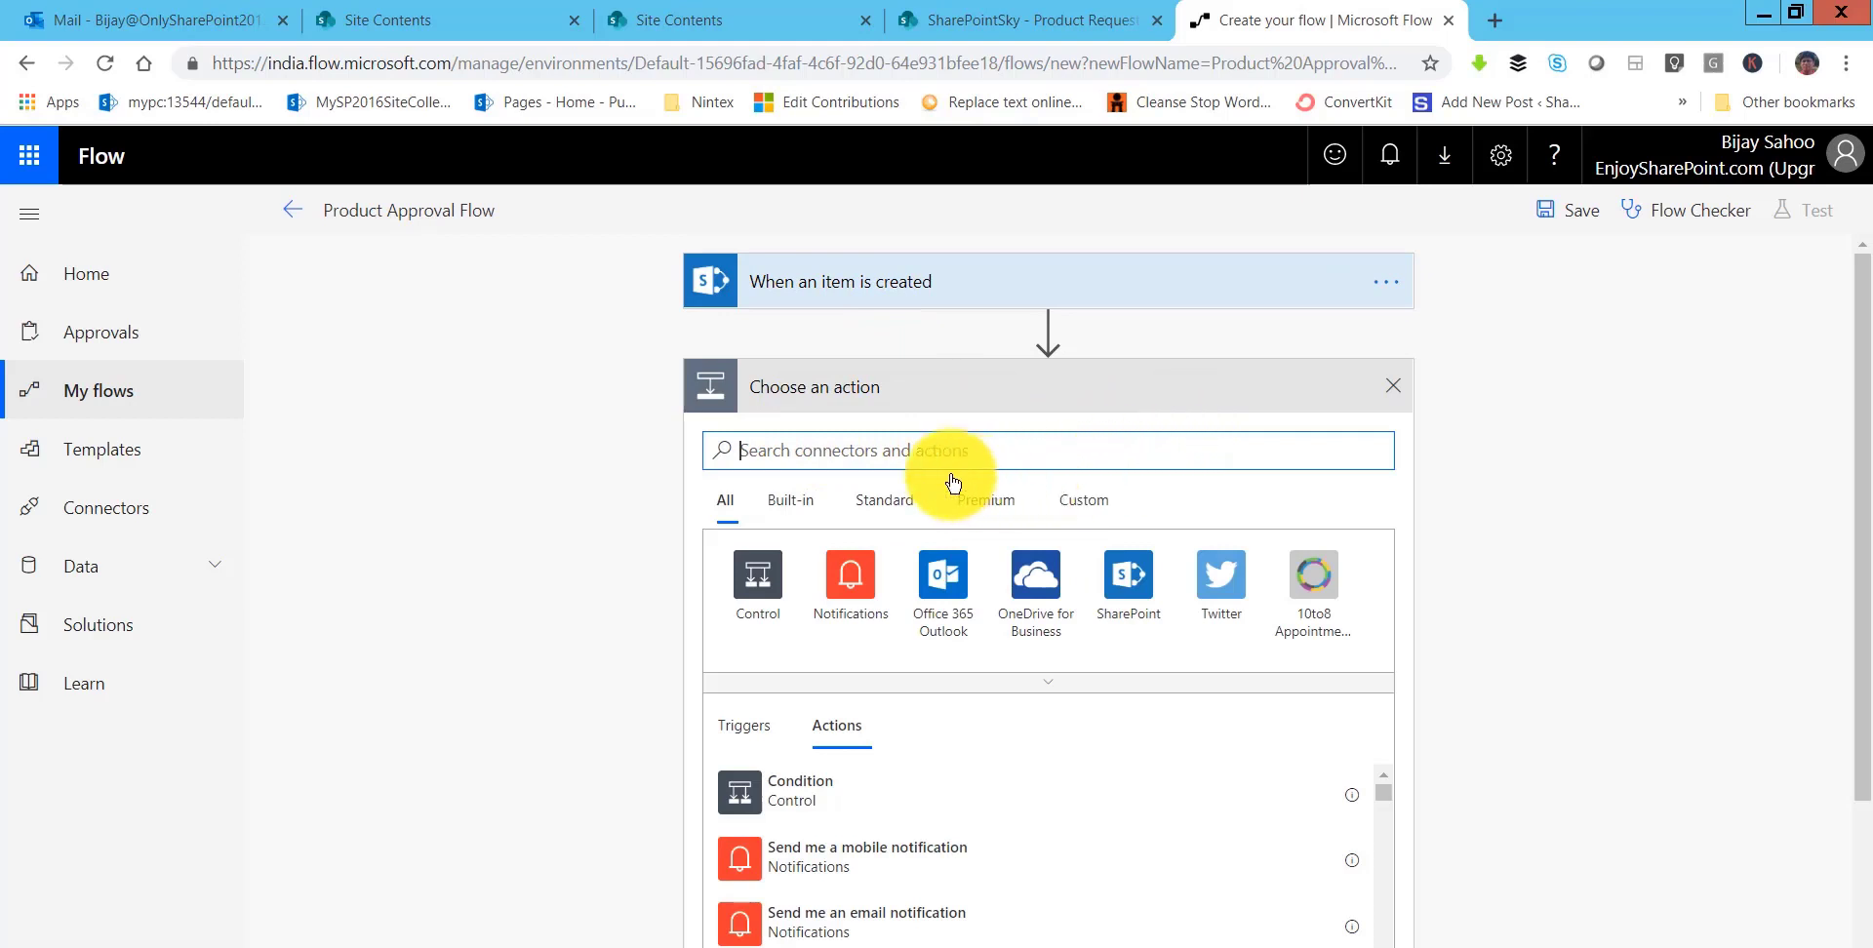
# - Search the actions for 'approva' and add 'Start and wait for an approval' below the trigger
pyautogui.scroll(-5, 964, 777)
pyautogui.scroll(5, 956, 771)
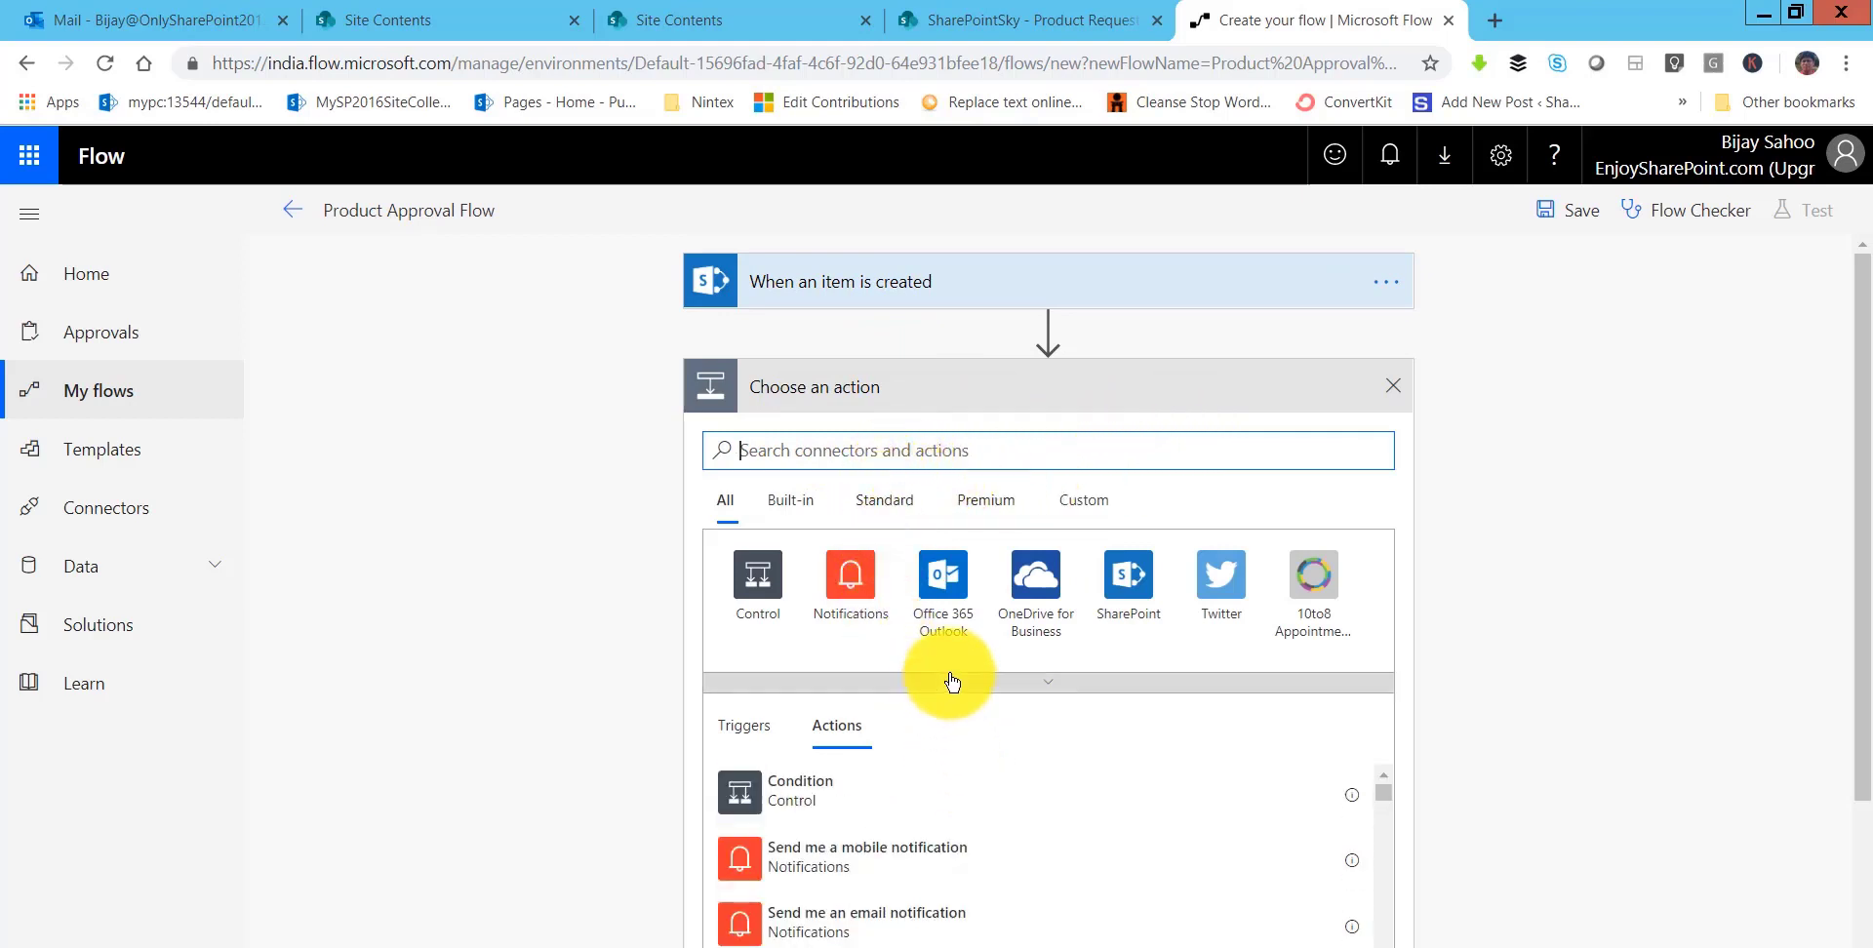
pyautogui.click(1123, 576)
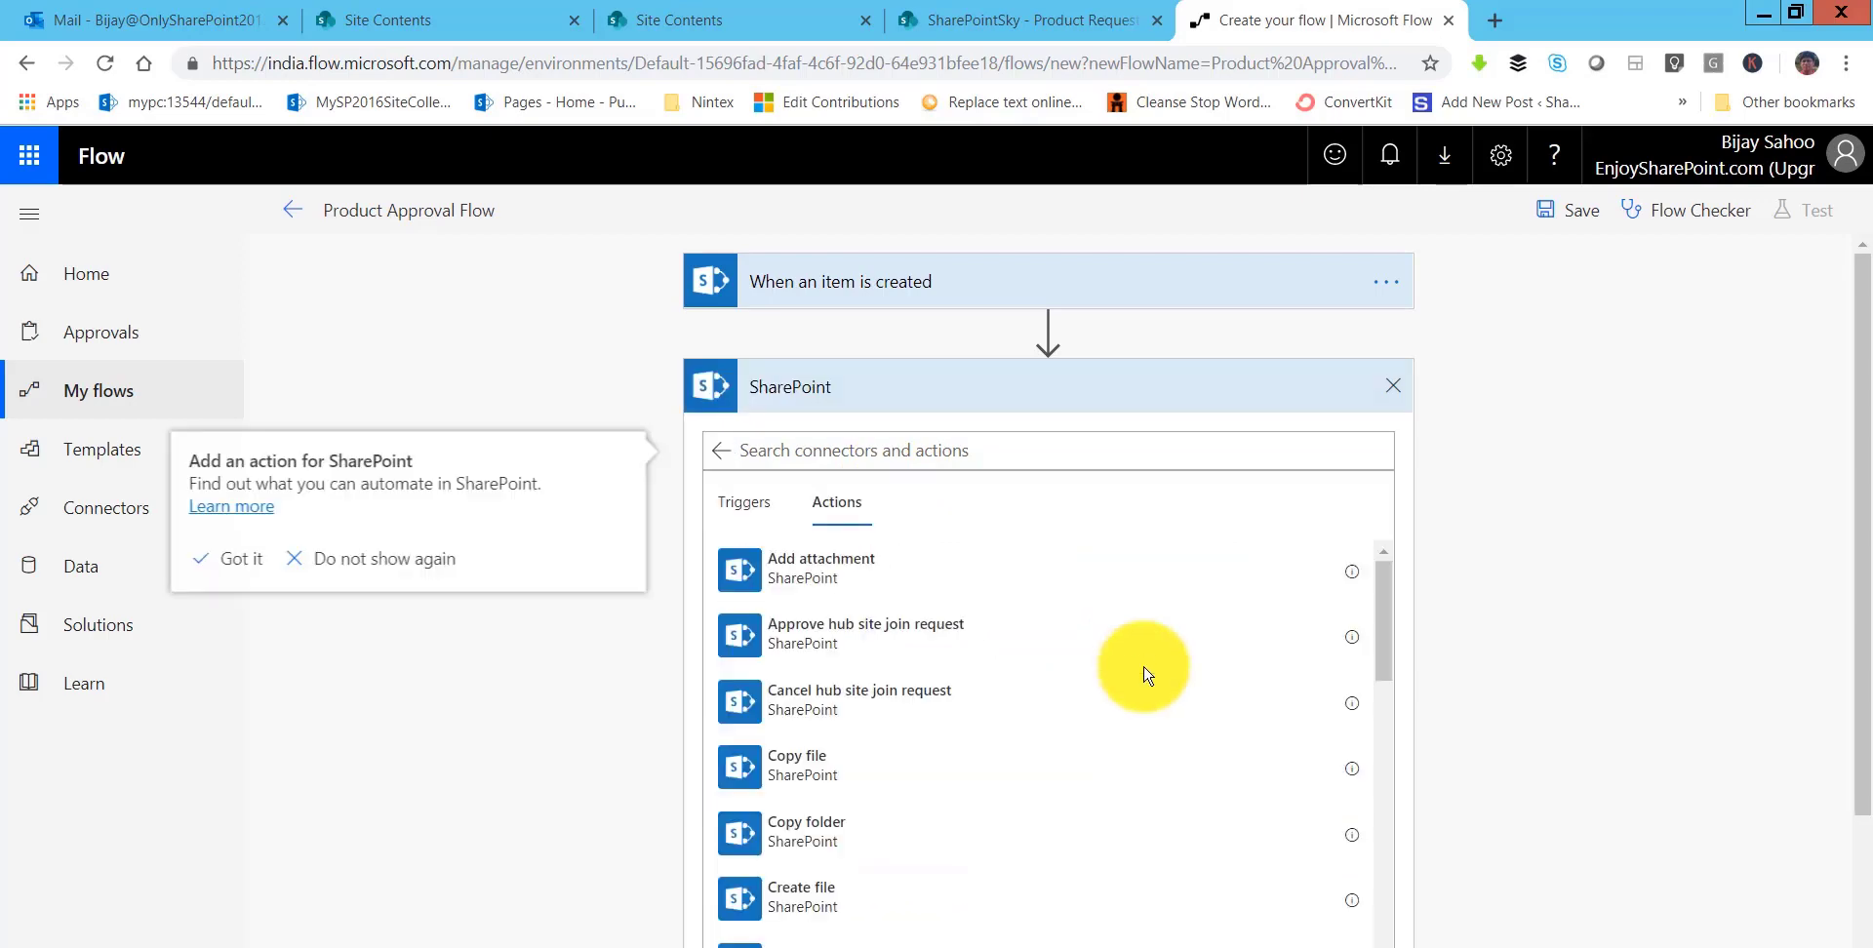
pyautogui.scroll(-15, 1068, 754)
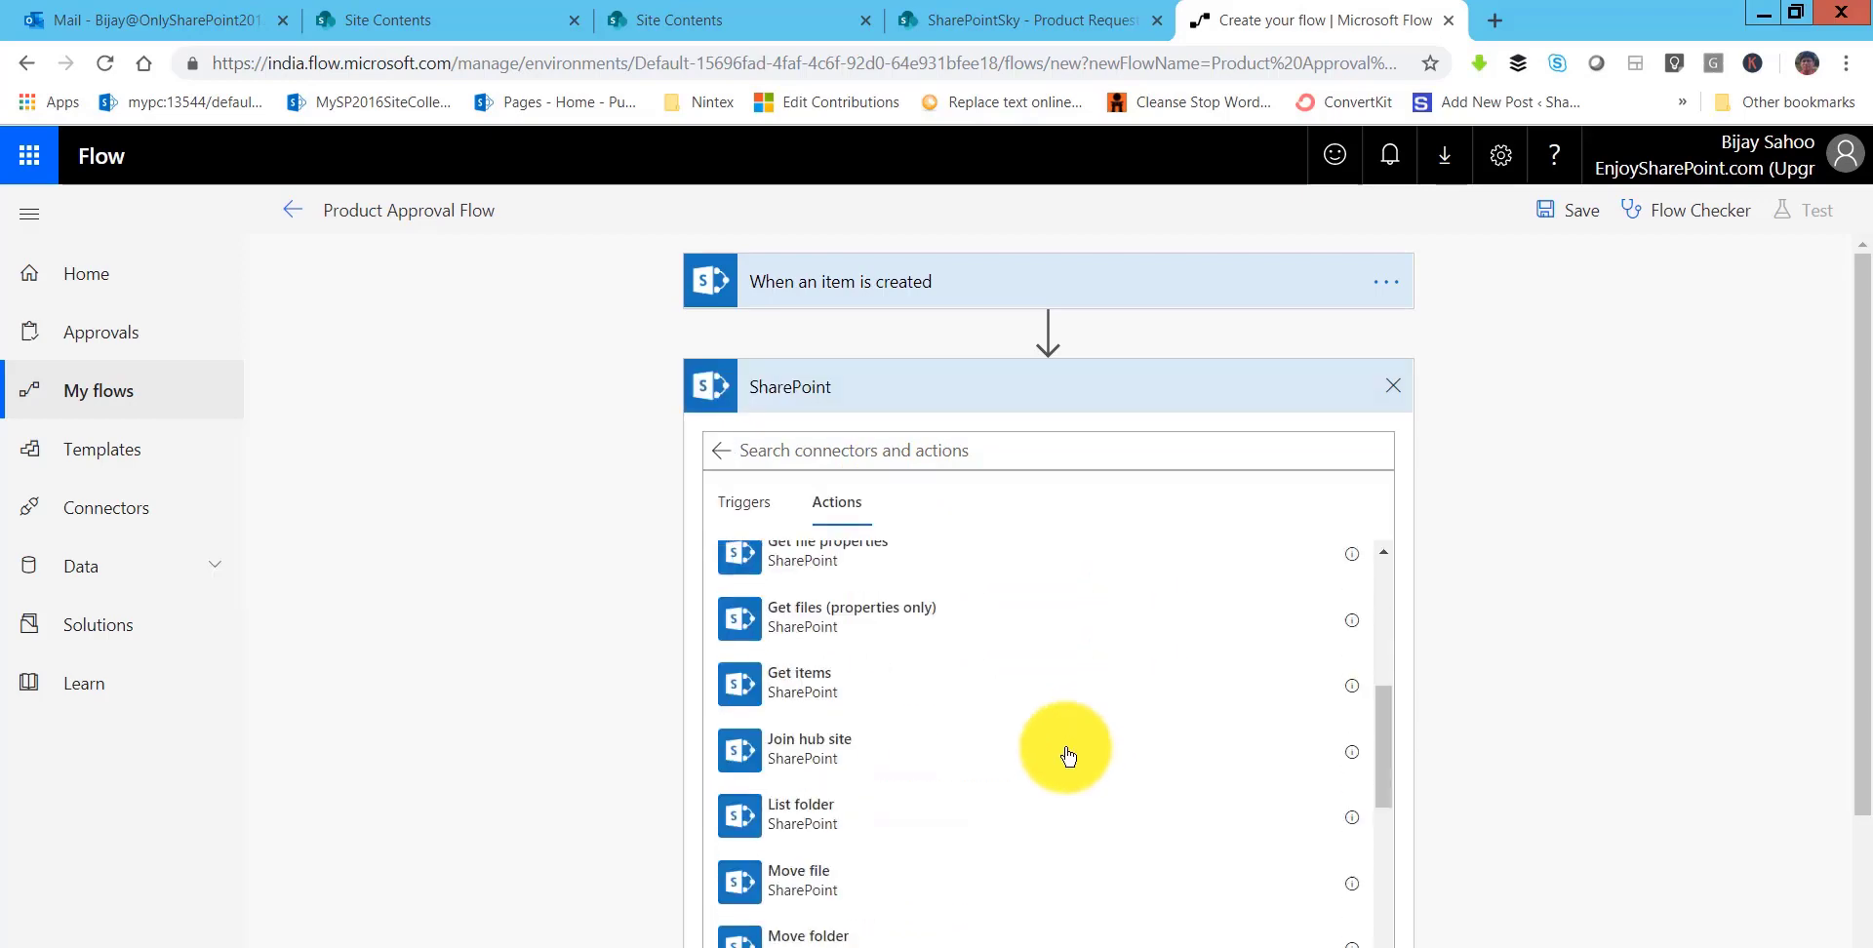
pyautogui.scroll(15, 1066, 757)
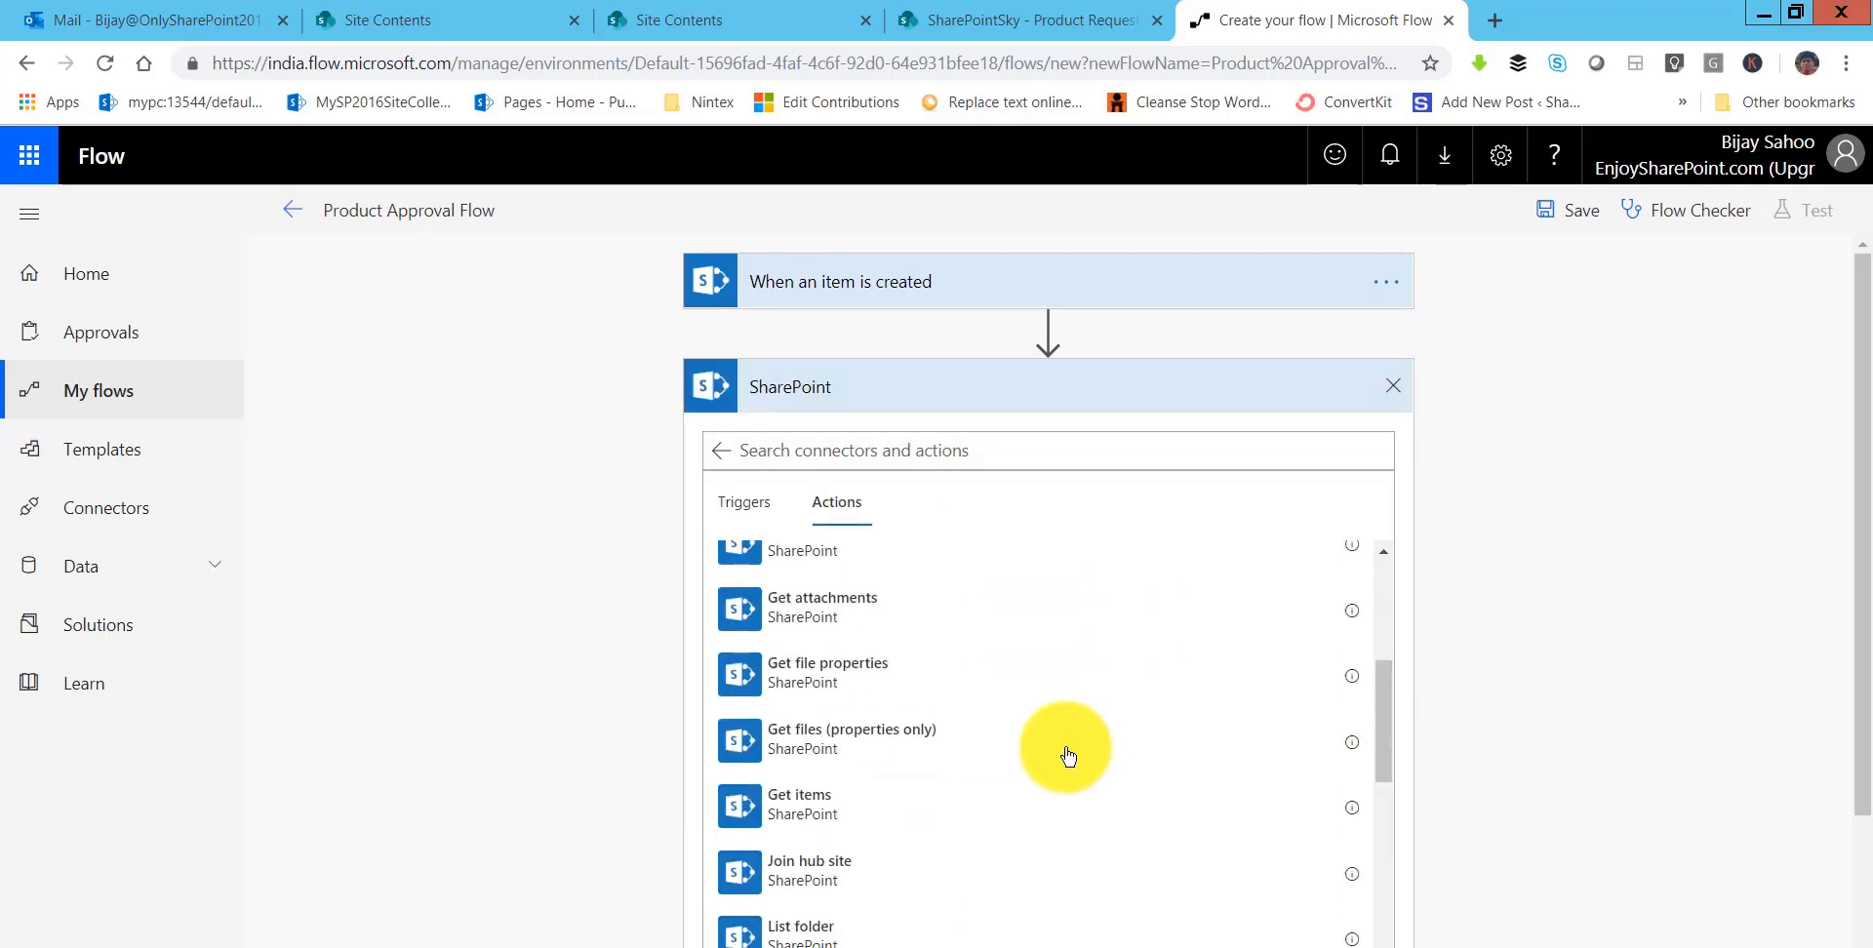
pyautogui.click(720, 450)
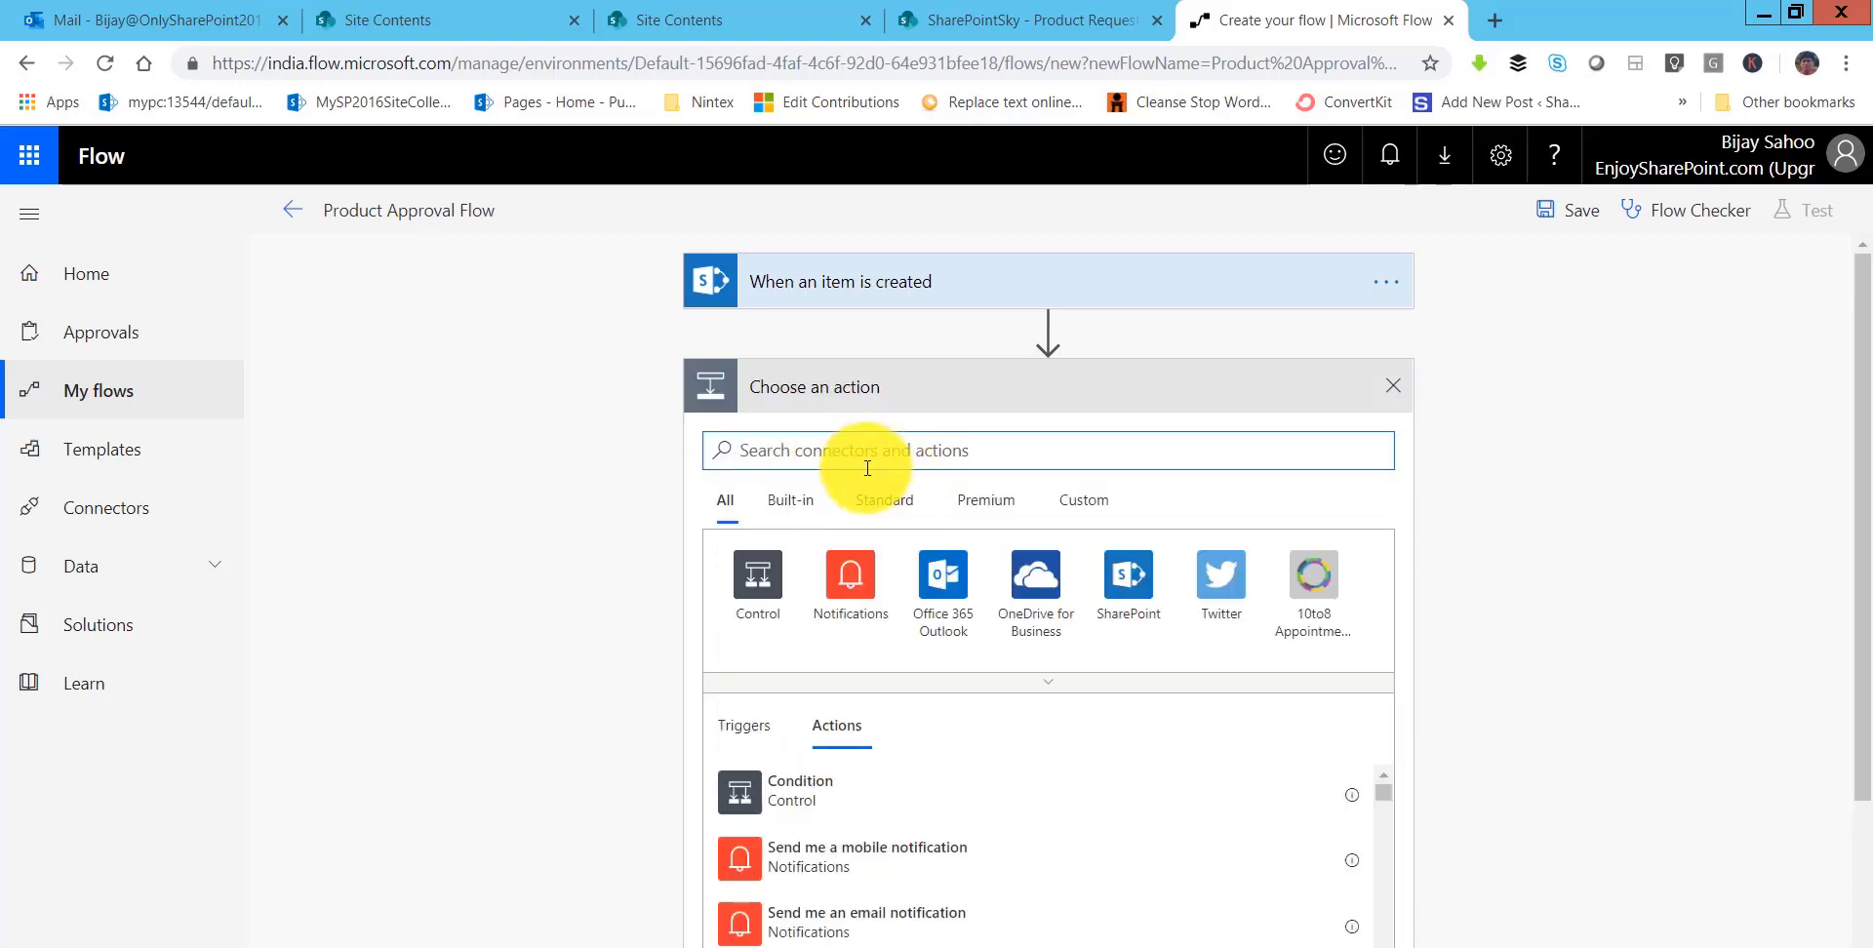
pyautogui.write('appro')
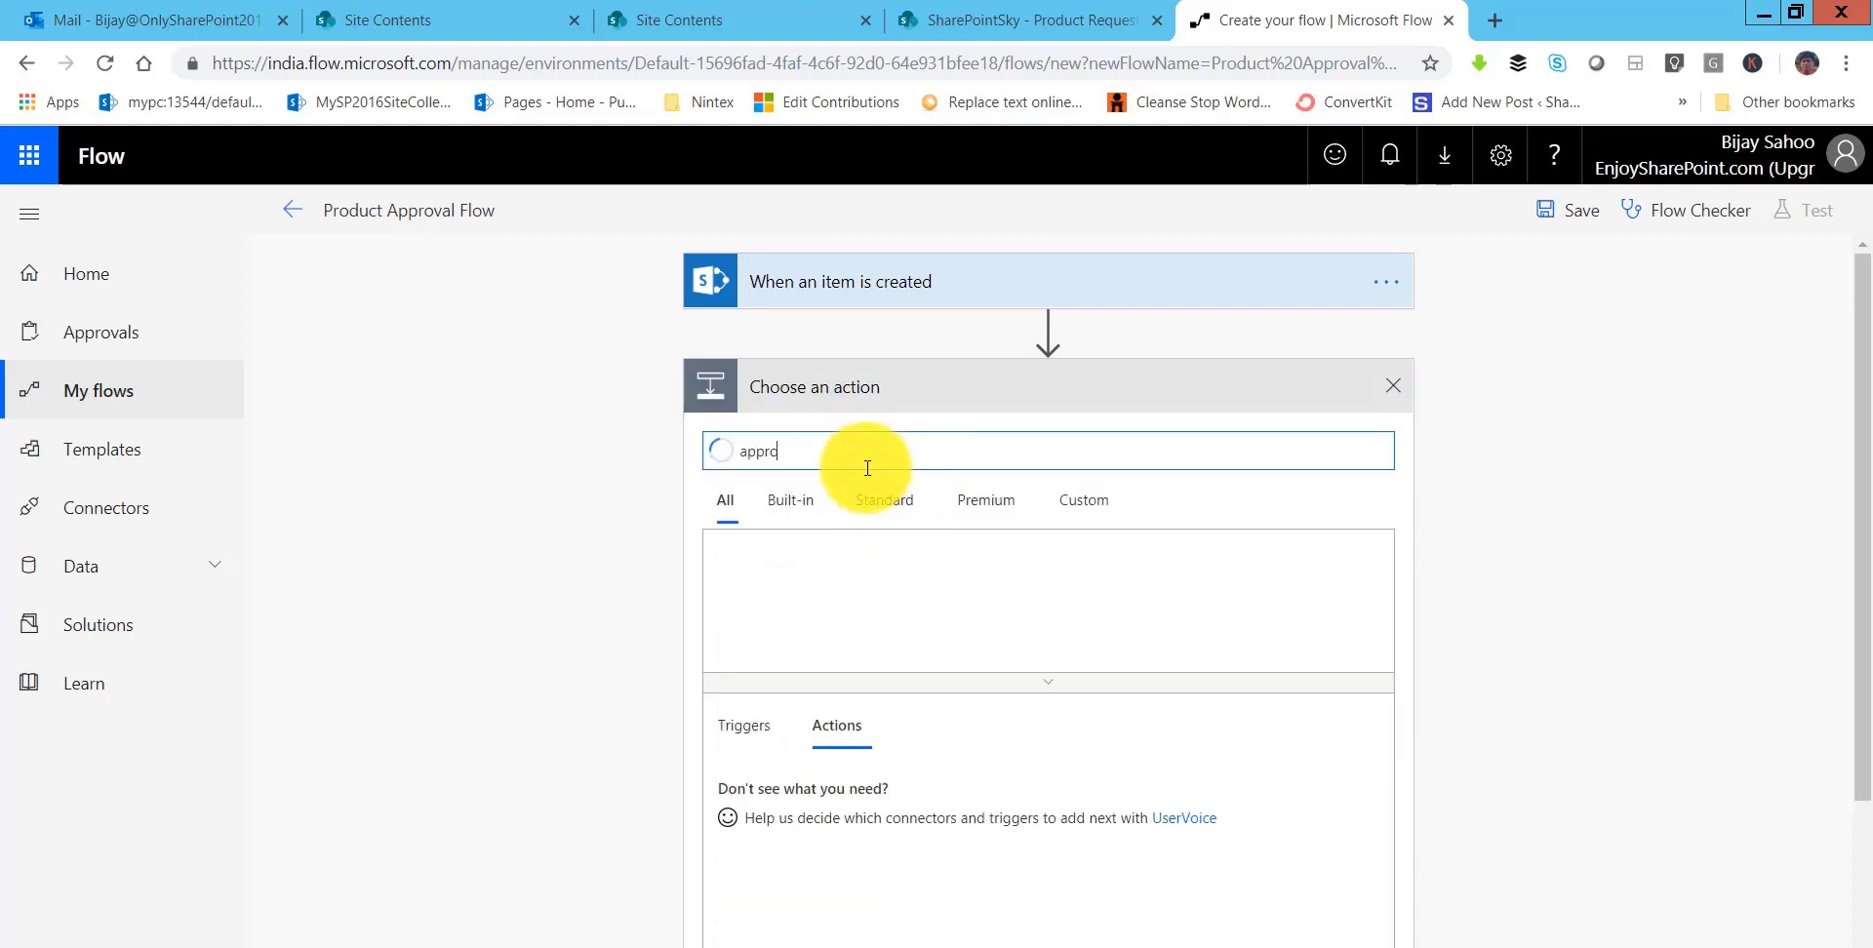
pyautogui.write('va')
pyautogui.scroll(-2, 960, 847)
pyautogui.scroll(-2, 963, 851)
pyautogui.scroll(2, 964, 848)
pyautogui.scroll(-1, 1531, 797)
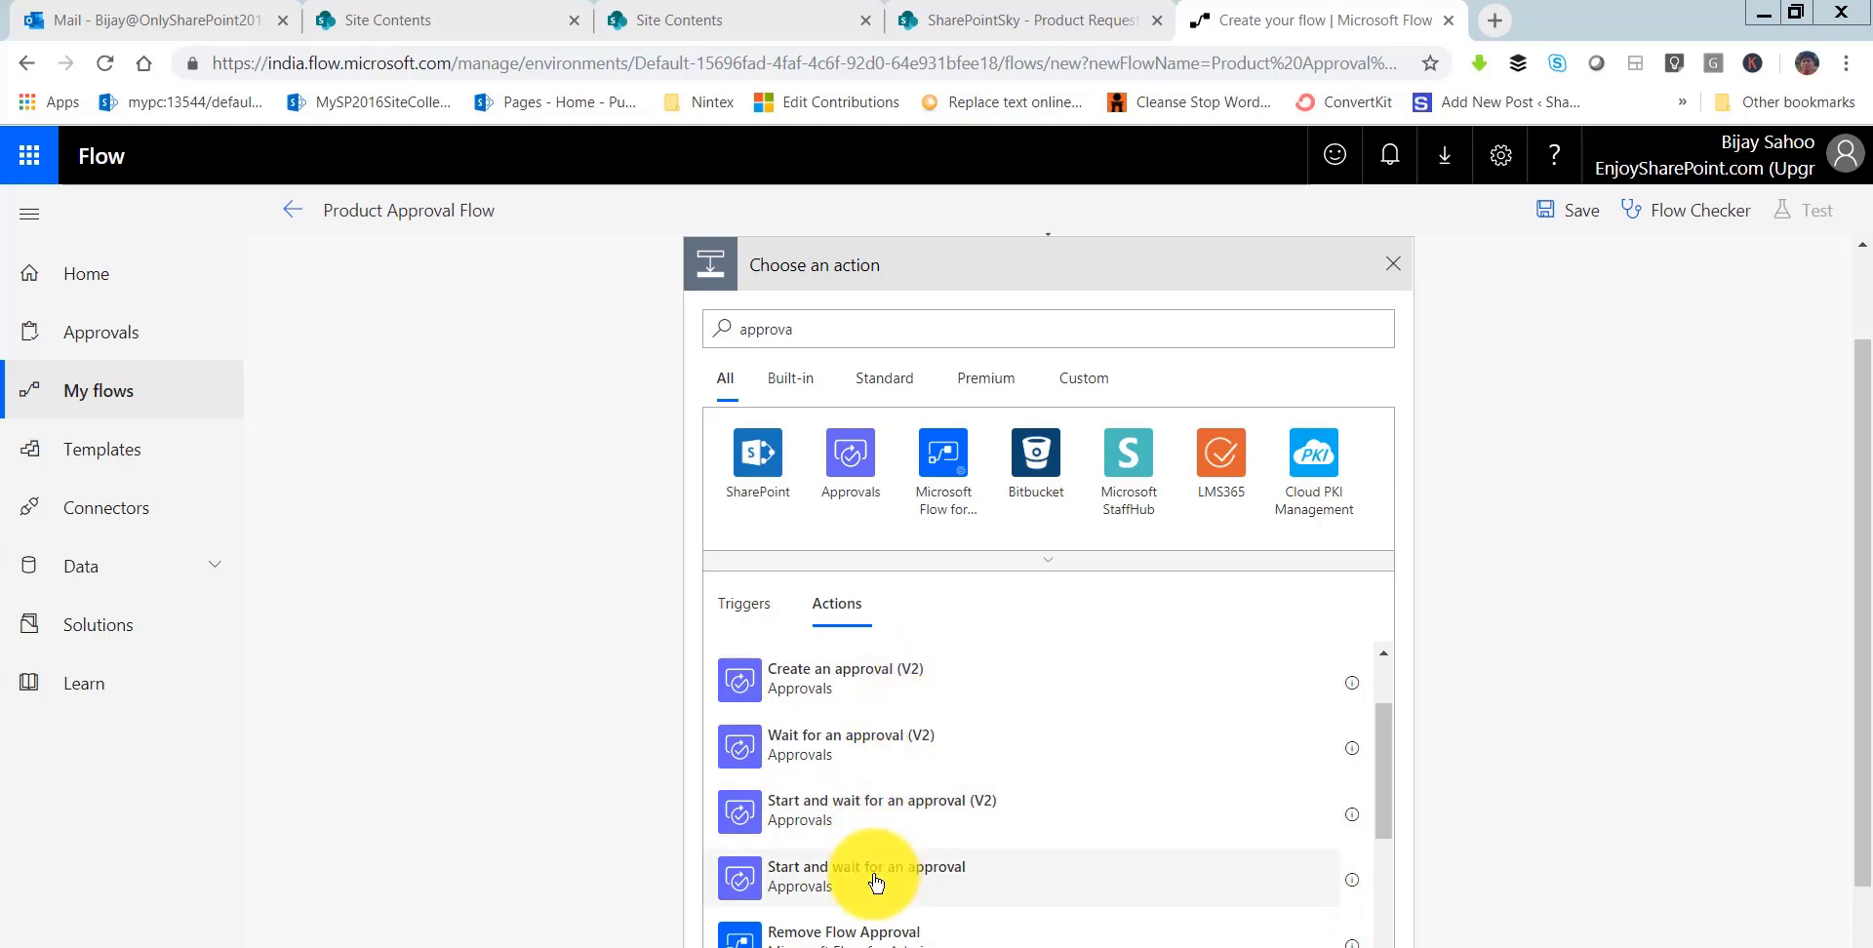
pyautogui.click(929, 881)
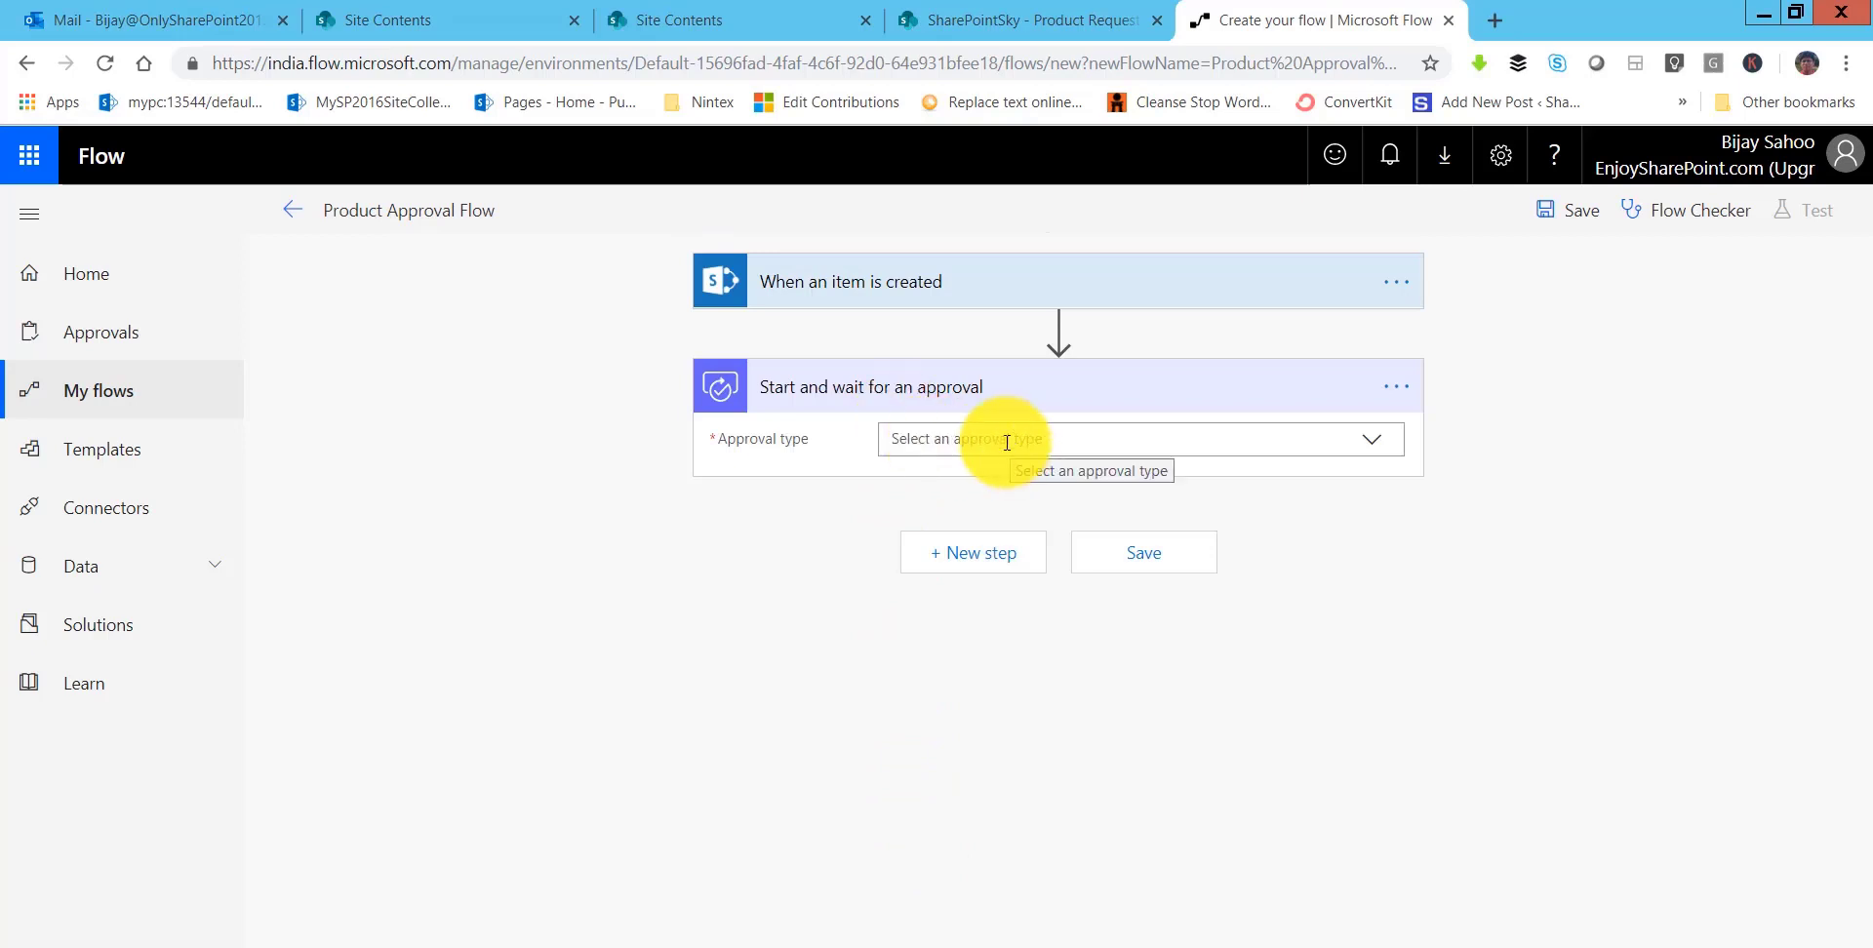
# - Make the approval Everyone must approve, titled 'Please Approve The Product:' plus Title, assigned to Supervisor Email
pyautogui.click(1006, 442)
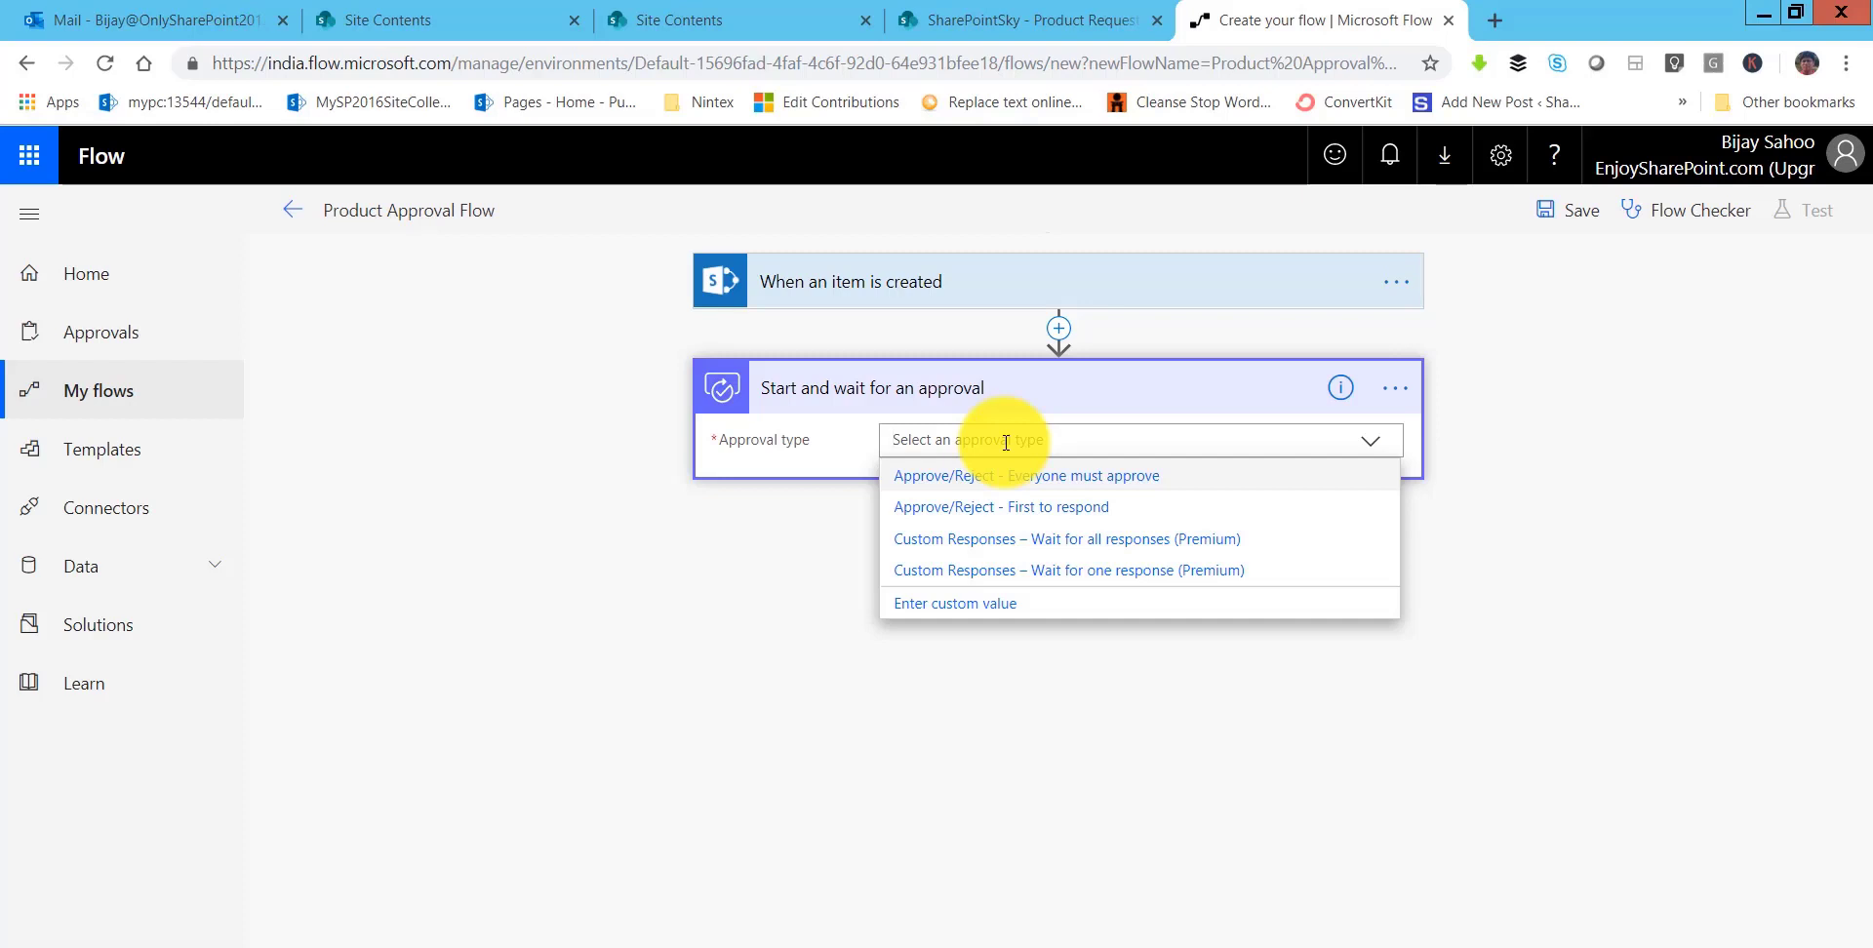
pyautogui.click(1112, 478)
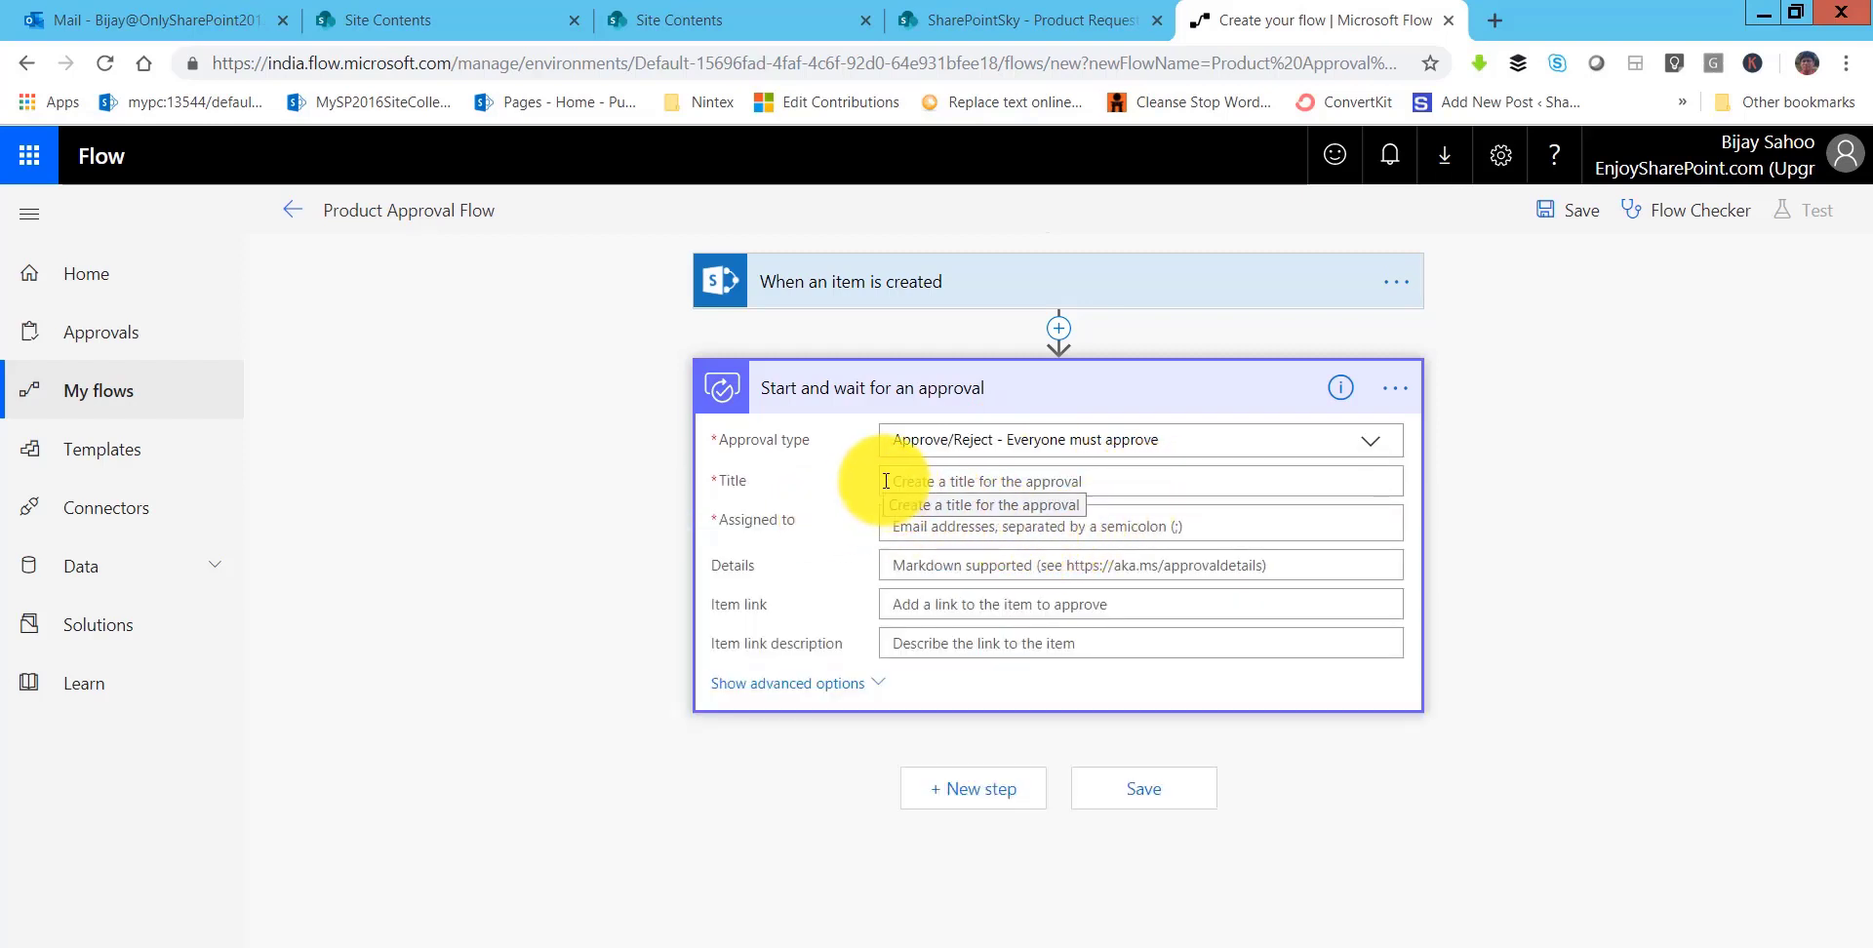
pyautogui.click(954, 490)
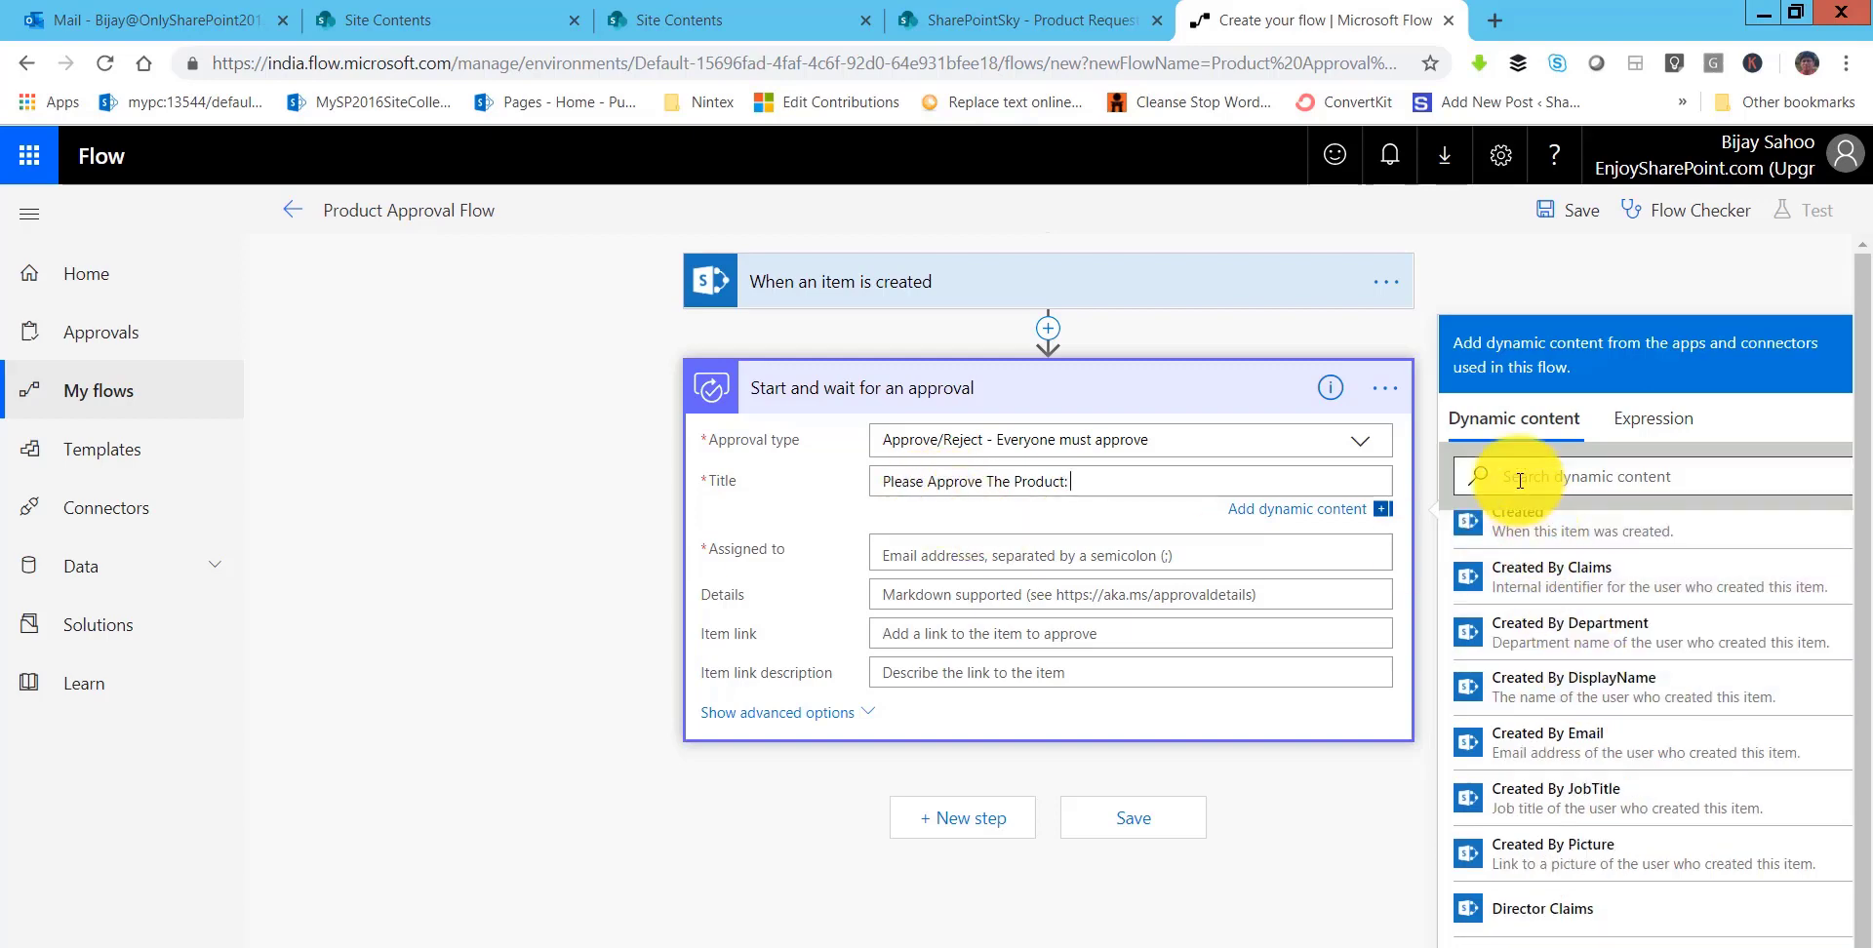
pyautogui.write('tit')
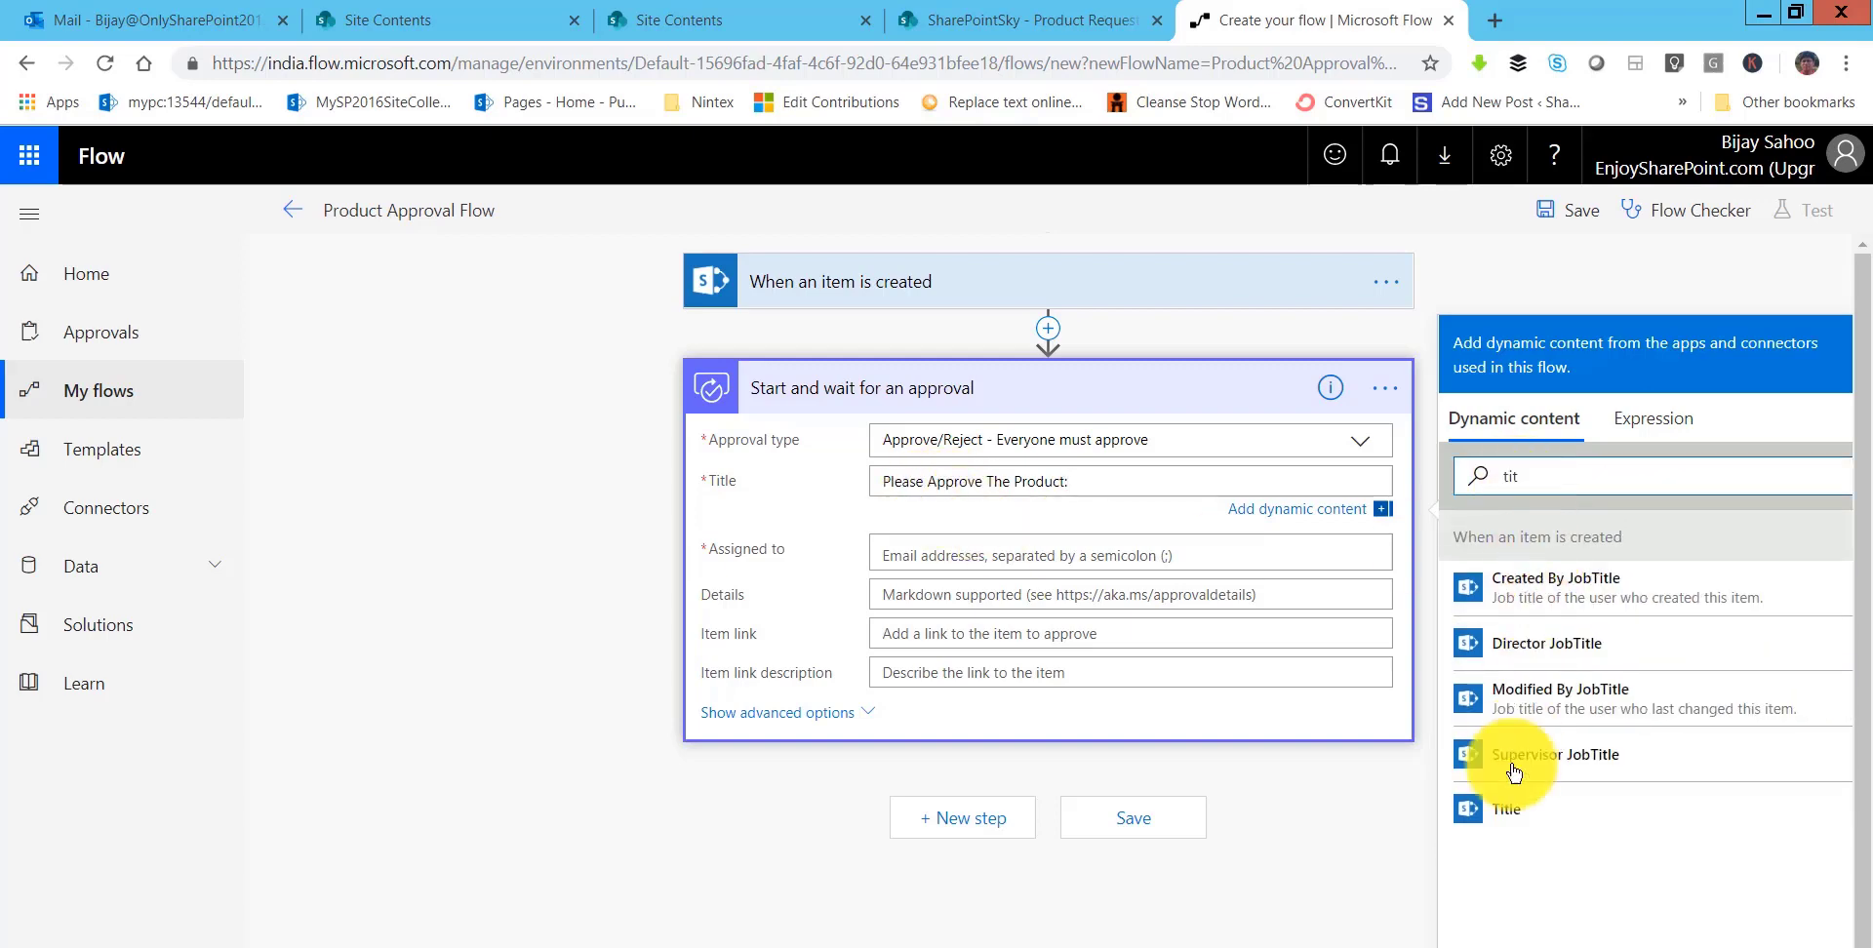
pyautogui.click(1502, 812)
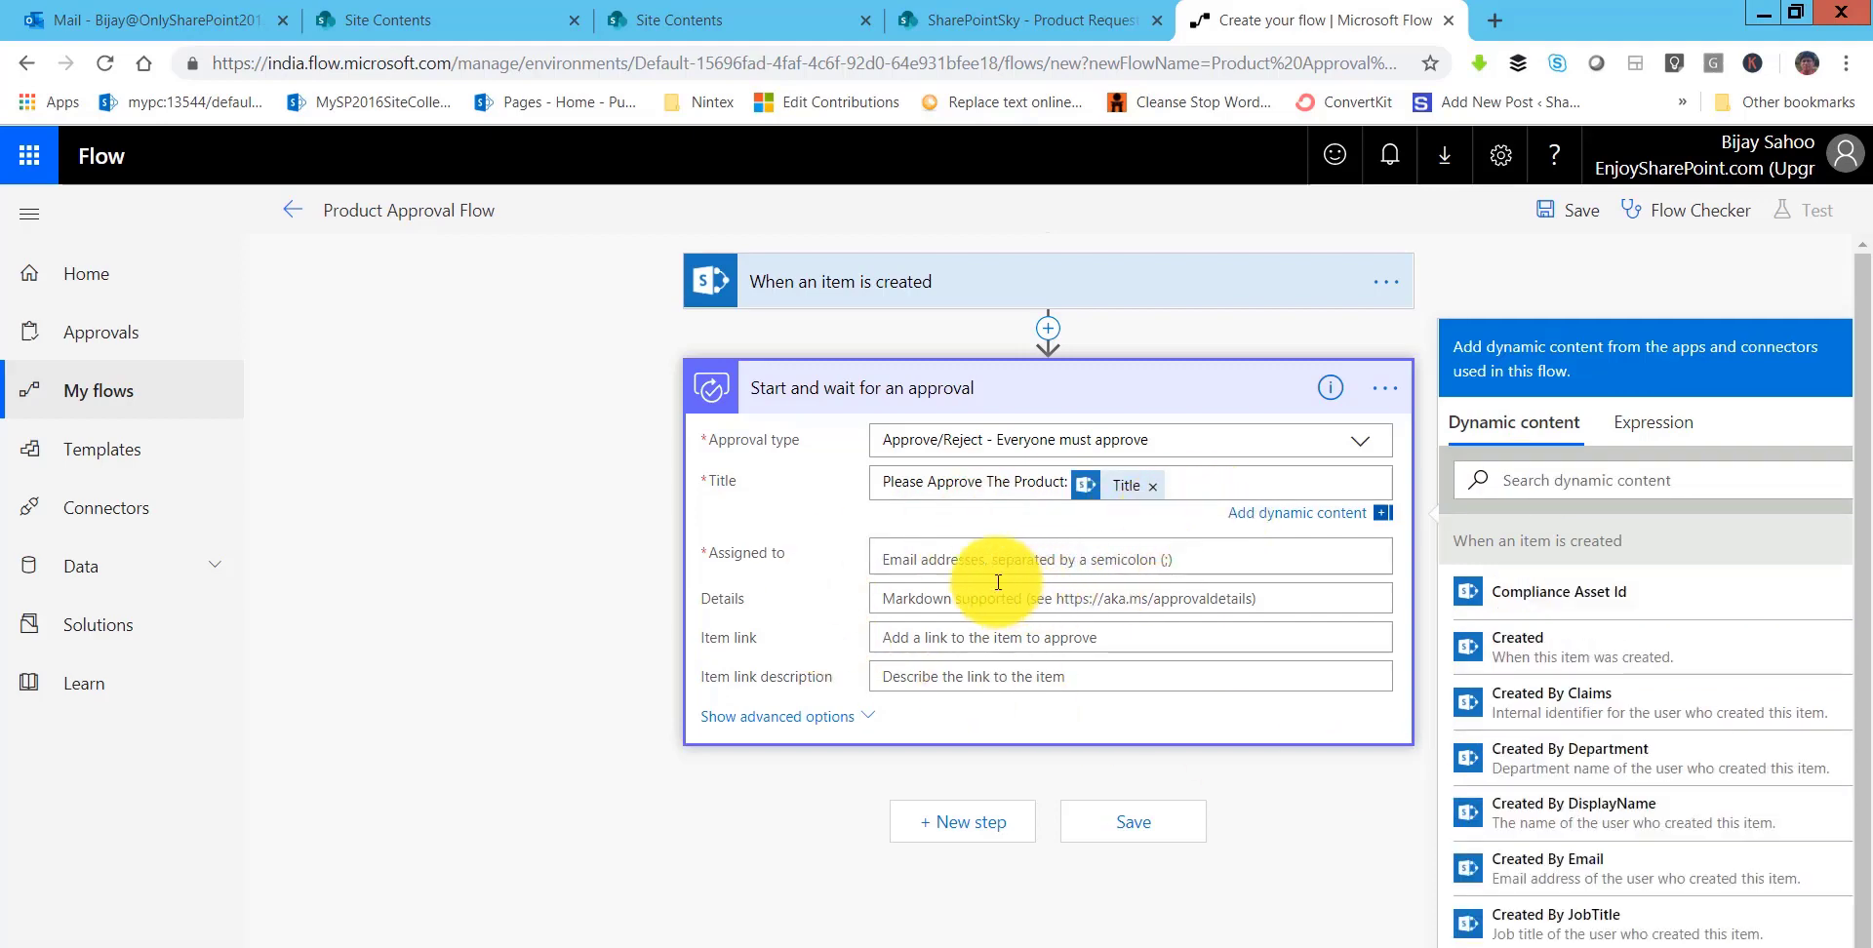
pyautogui.click(965, 554)
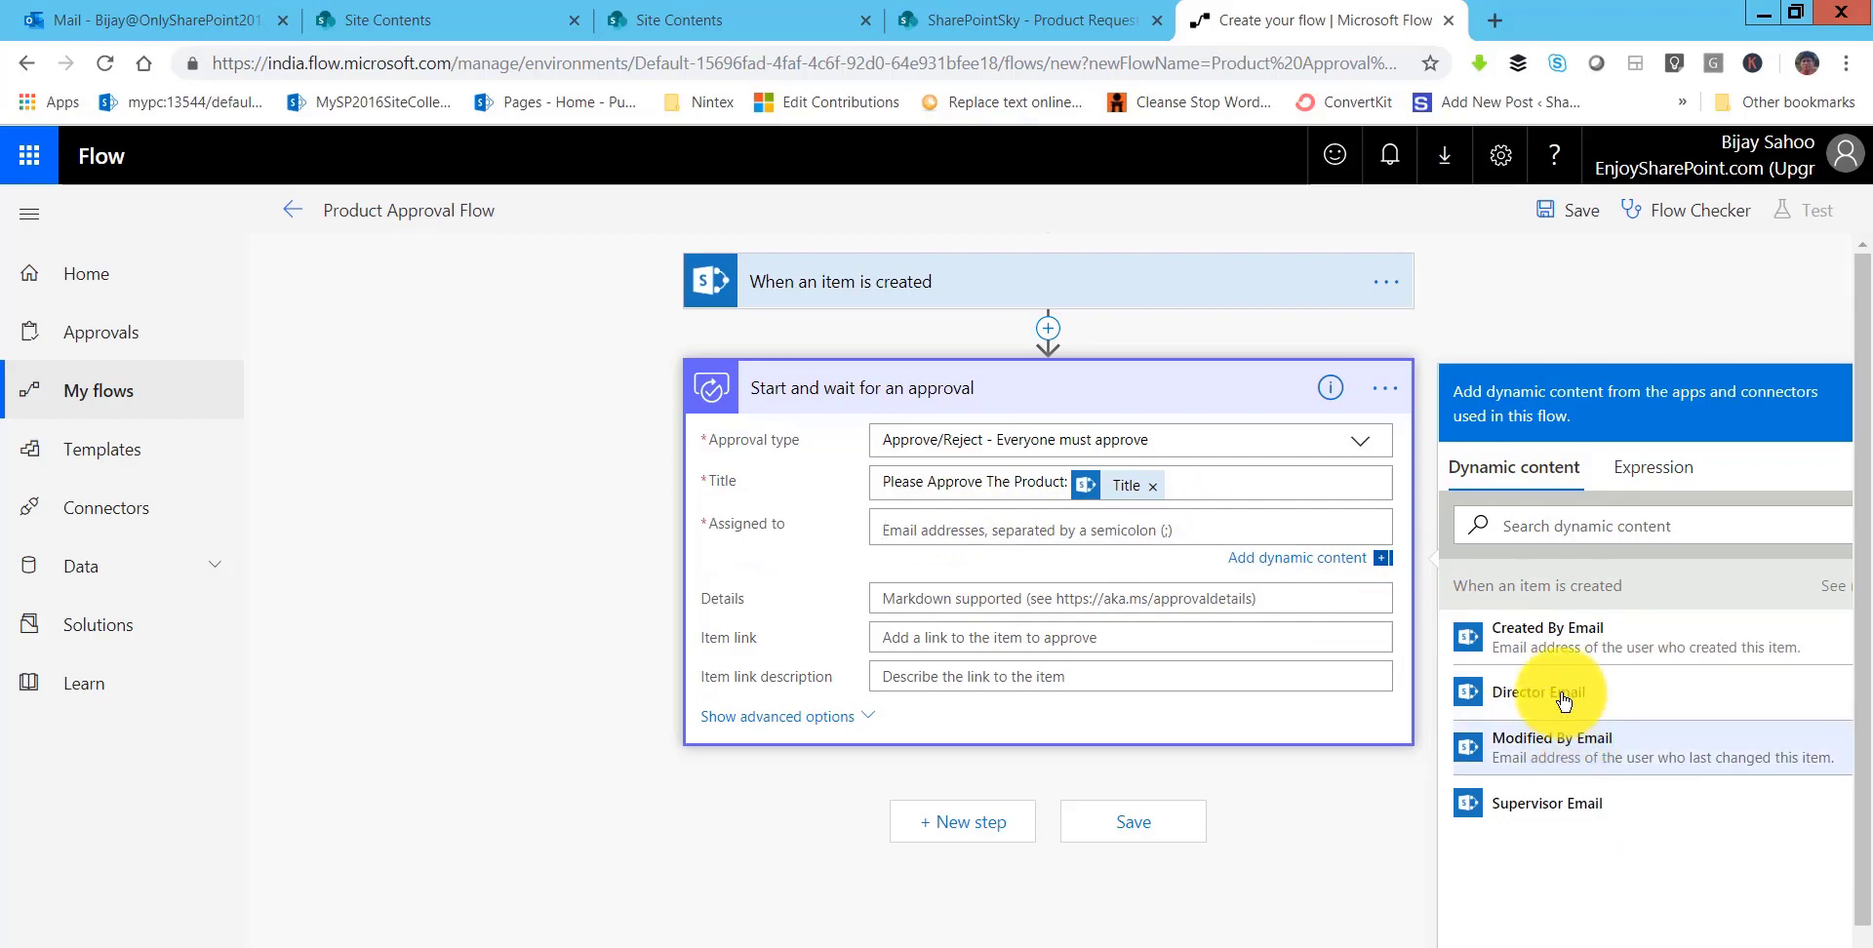
pyautogui.click(1561, 804)
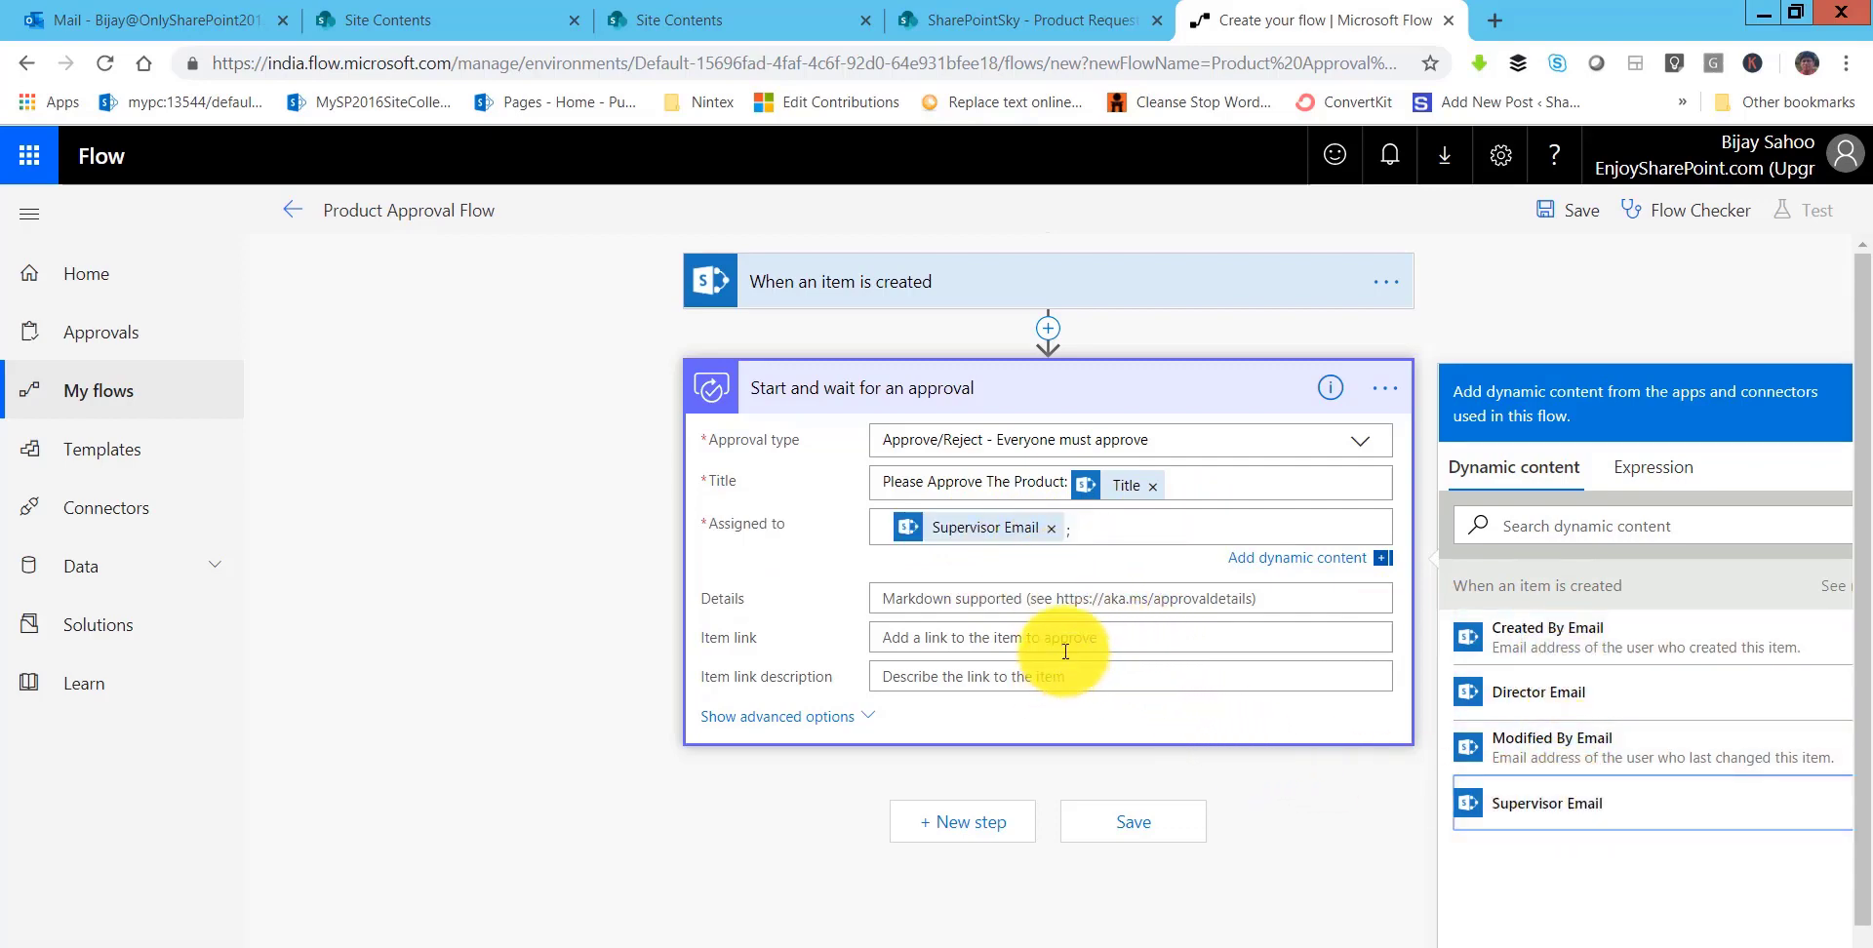
# - Set the approval's Item link to Link to item and briefly check the advanced options
pyautogui.click(1006, 637)
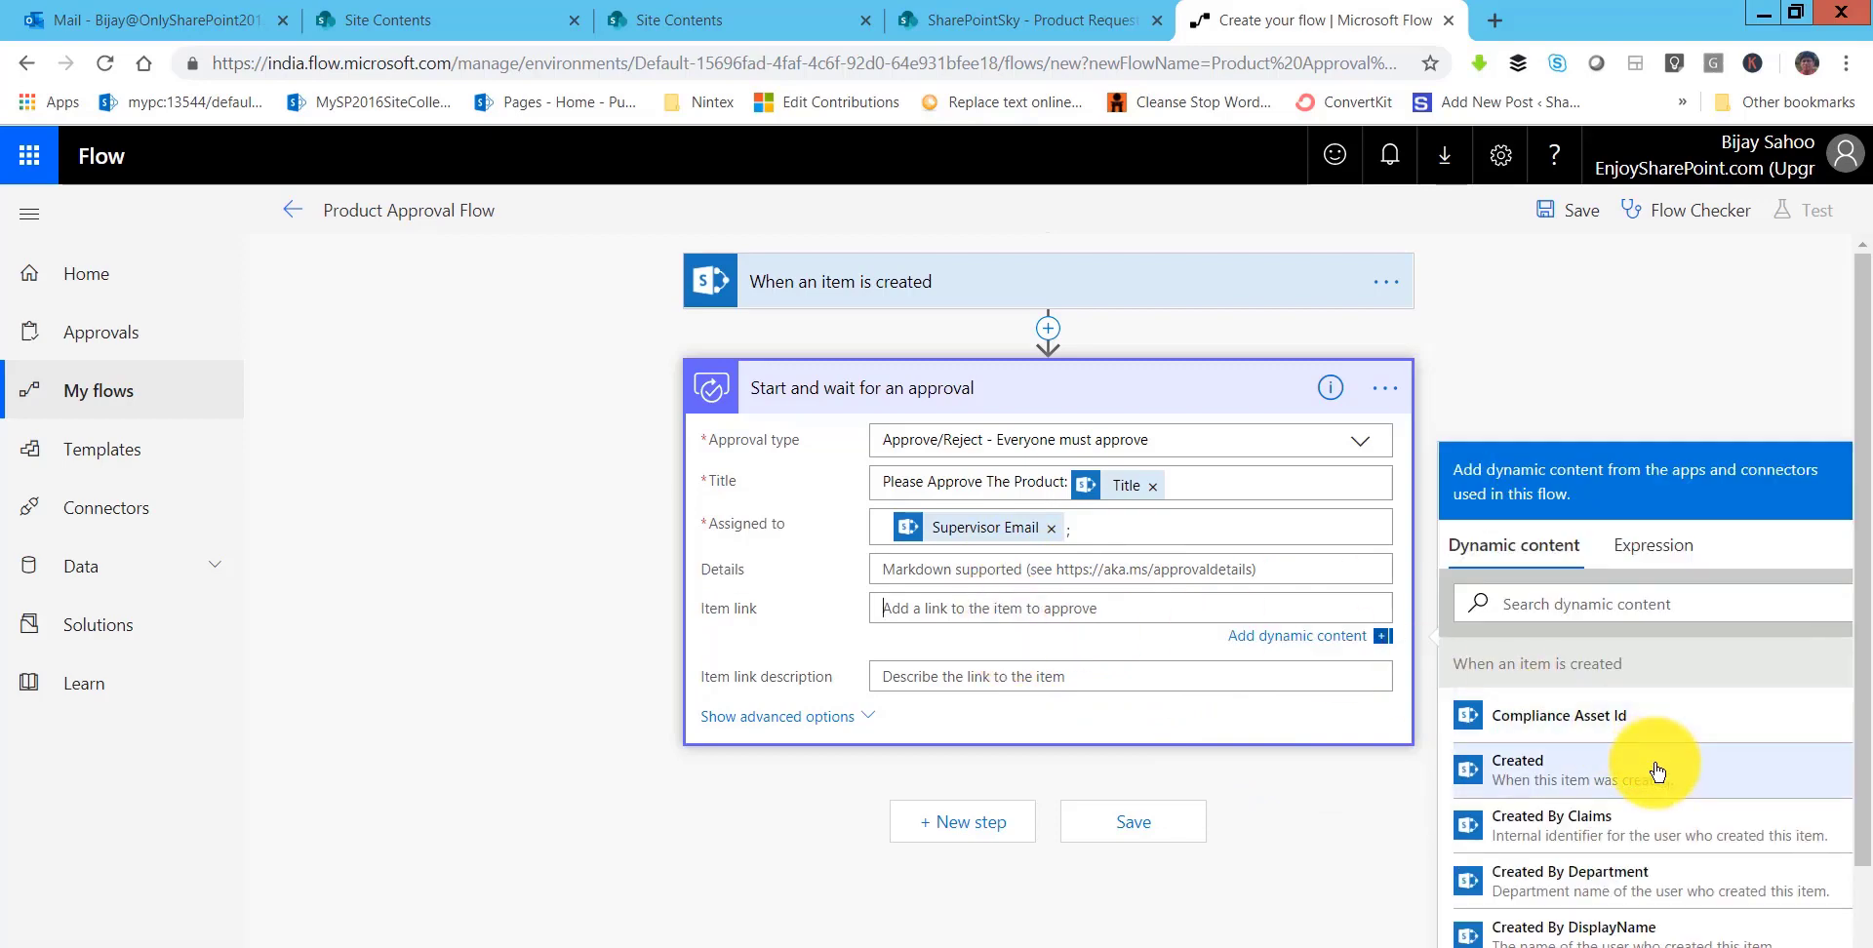
pyautogui.scroll(-5, 1656, 771)
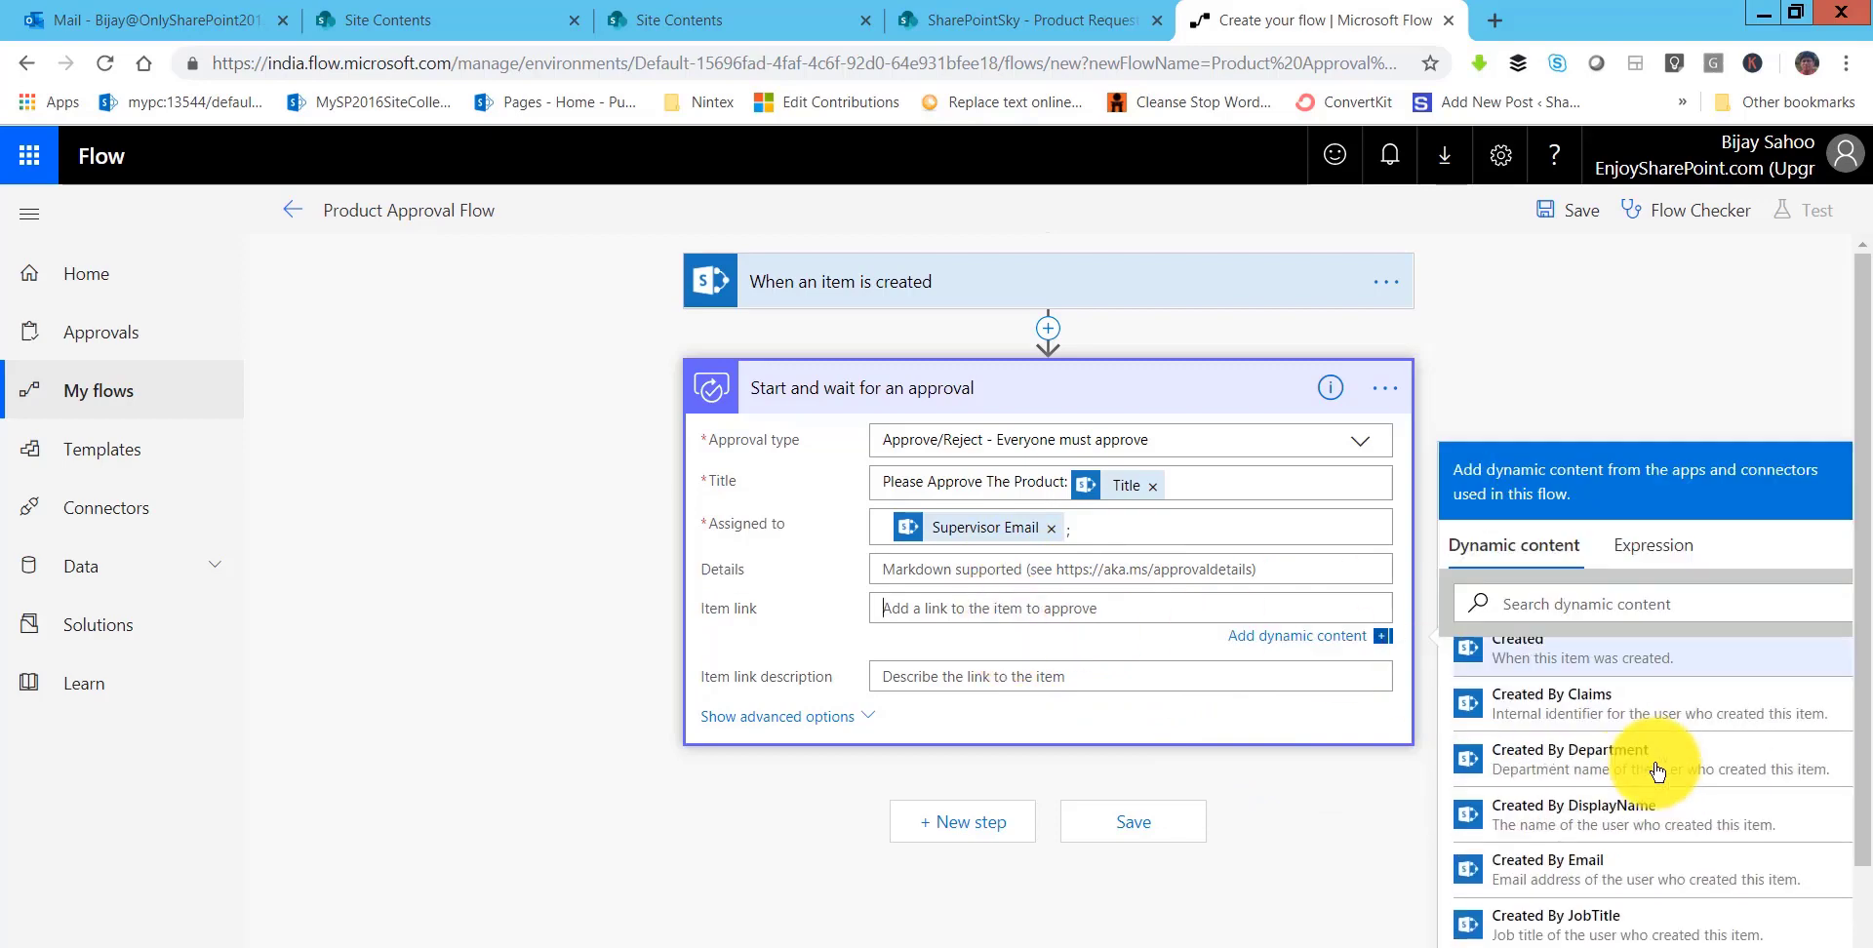
pyautogui.scroll(-10, 1656, 771)
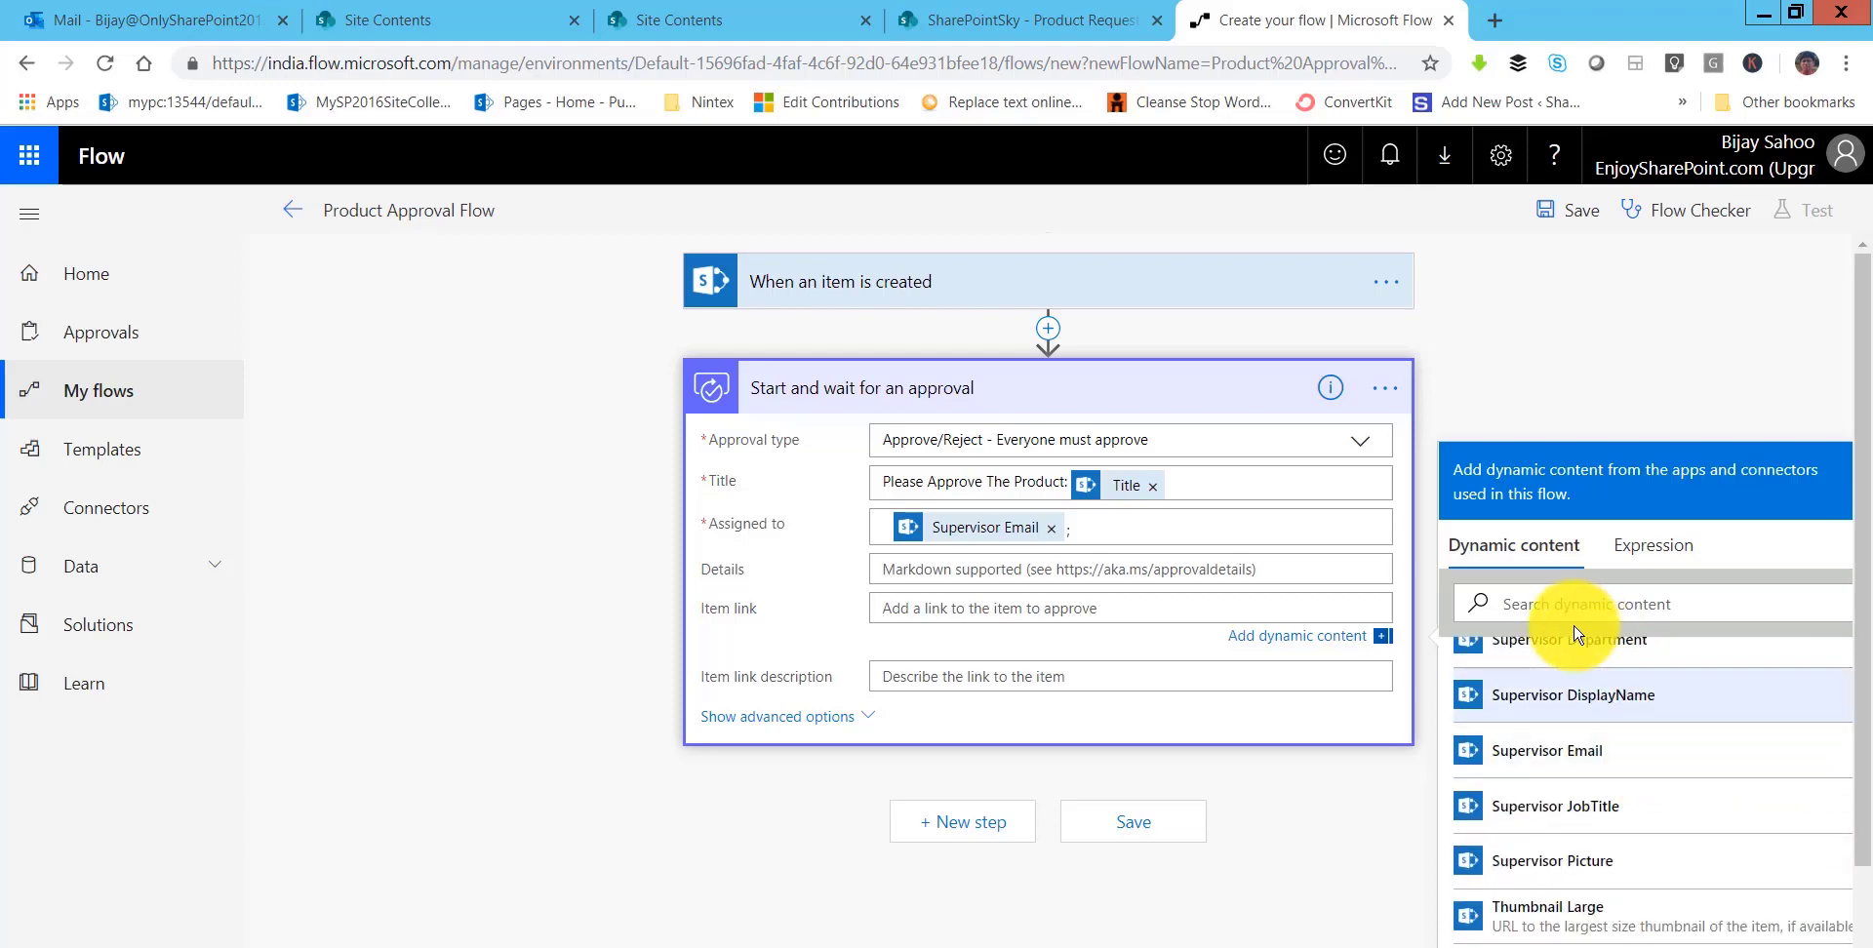
pyautogui.click(1553, 605)
pyautogui.write('lin')
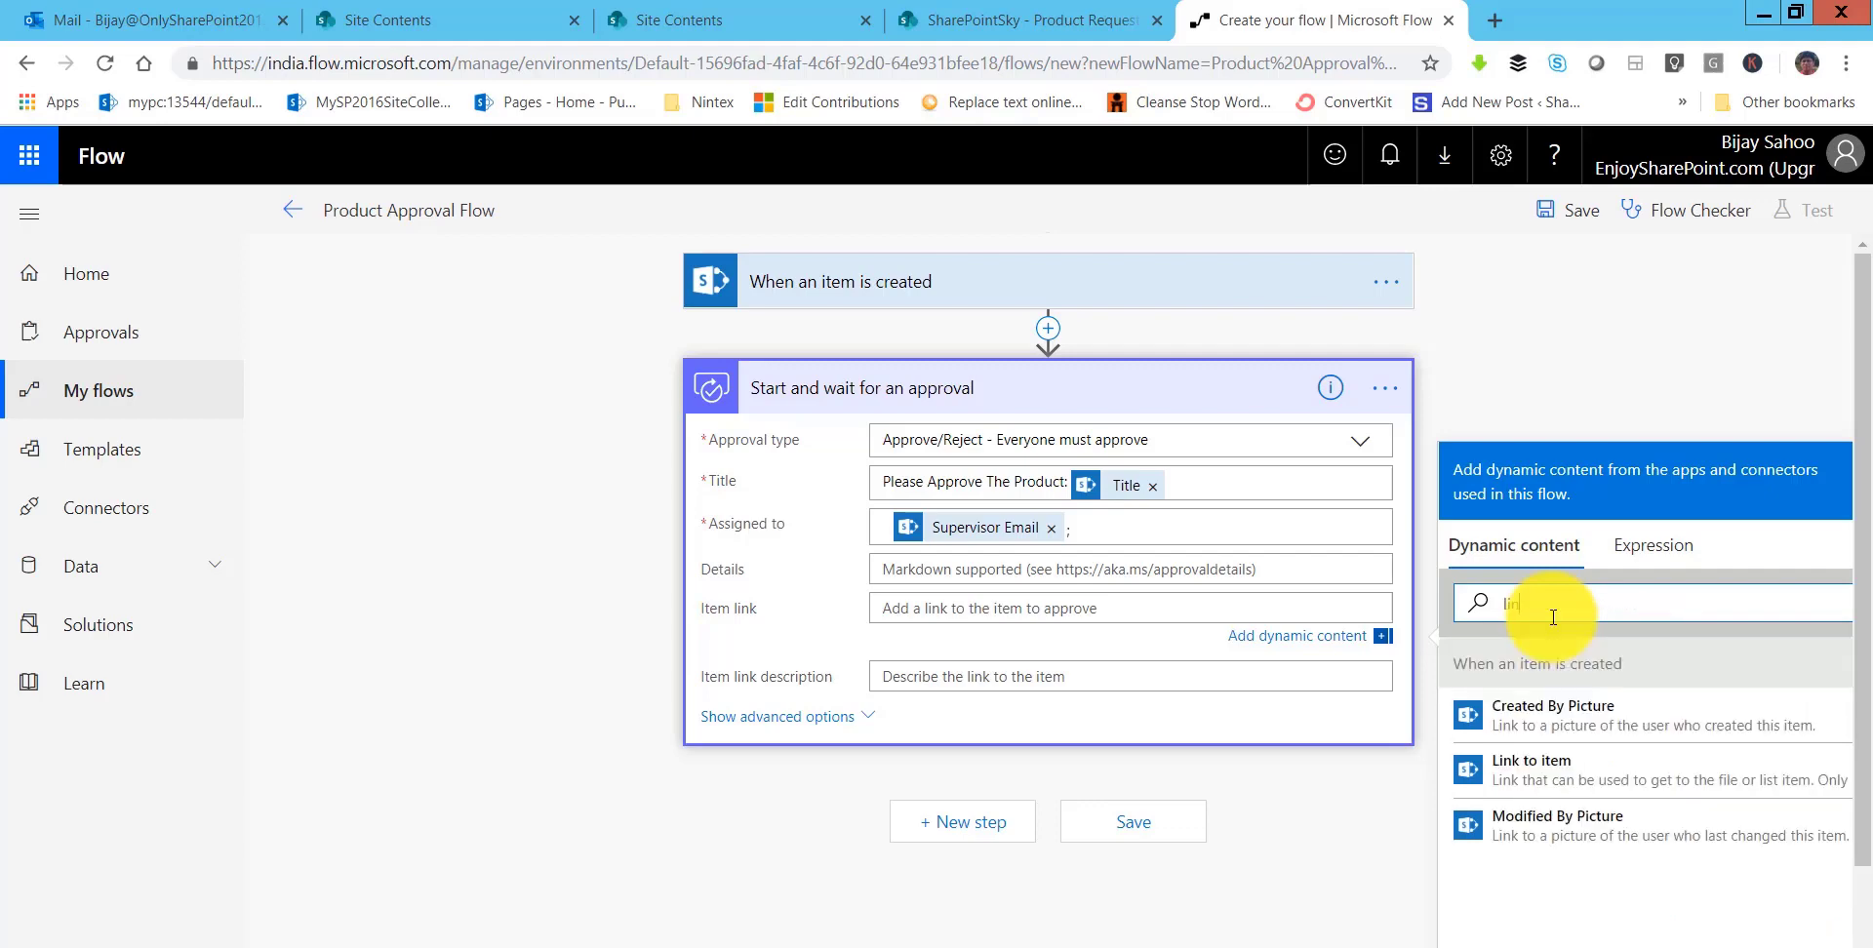
pyautogui.click(1530, 770)
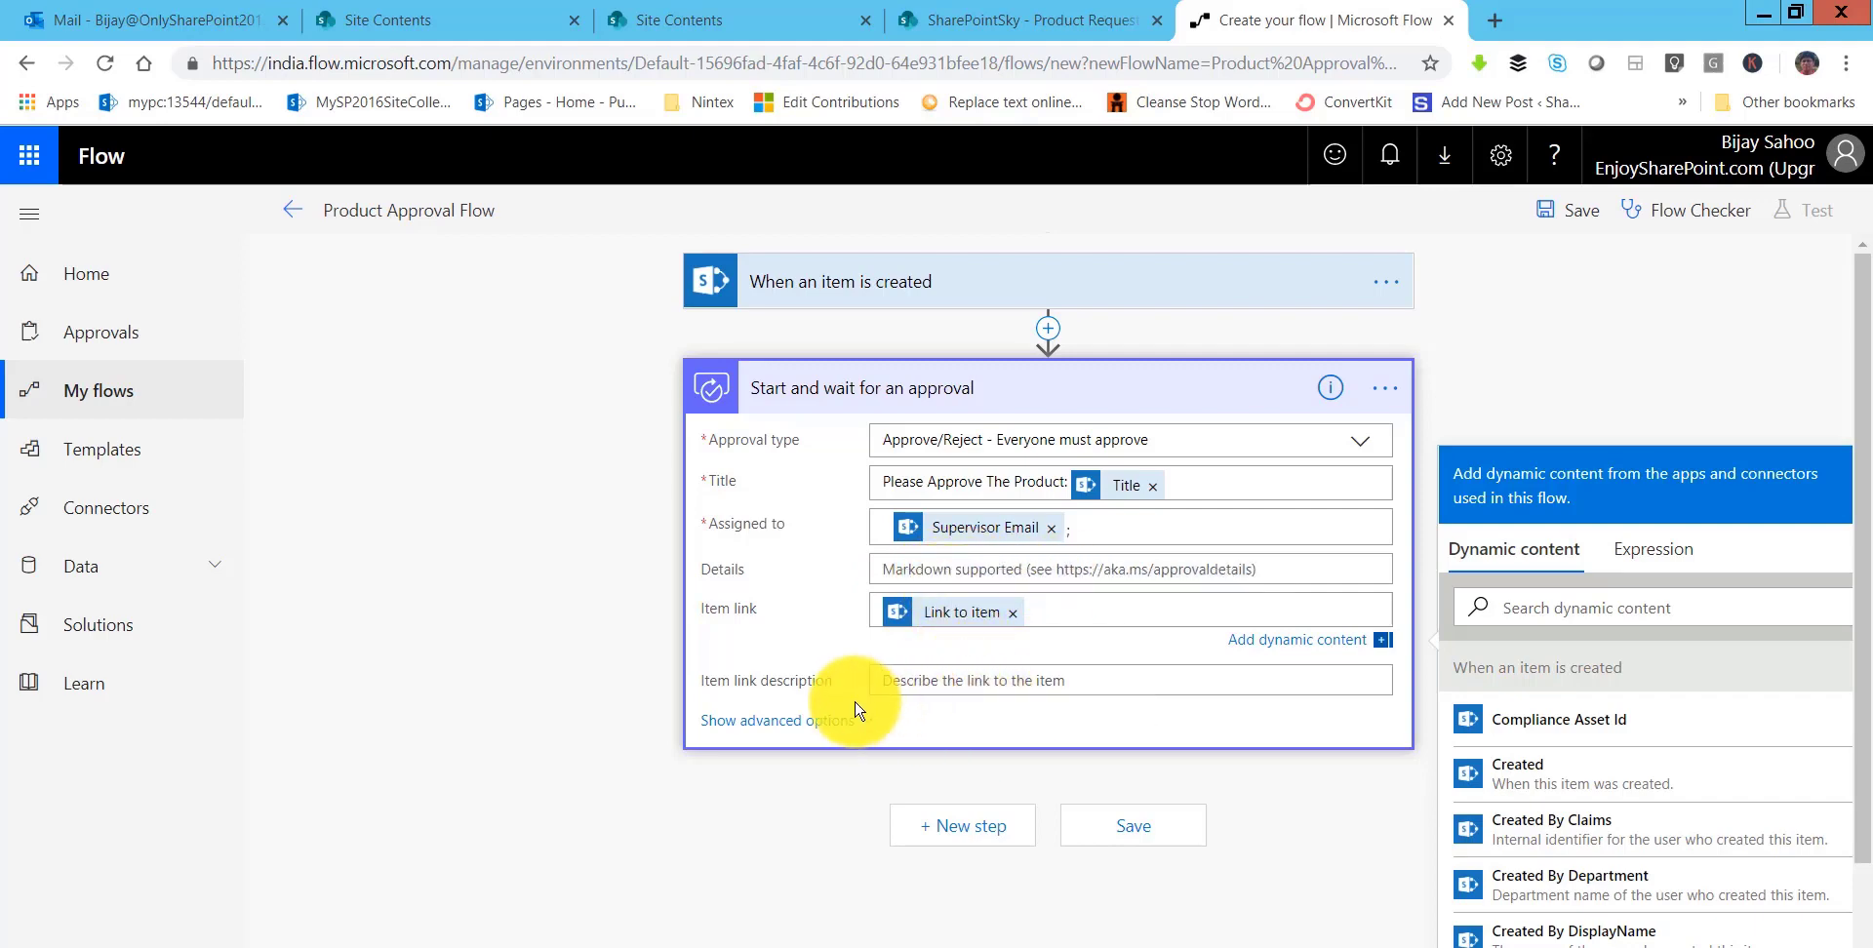
pyautogui.click(912, 683)
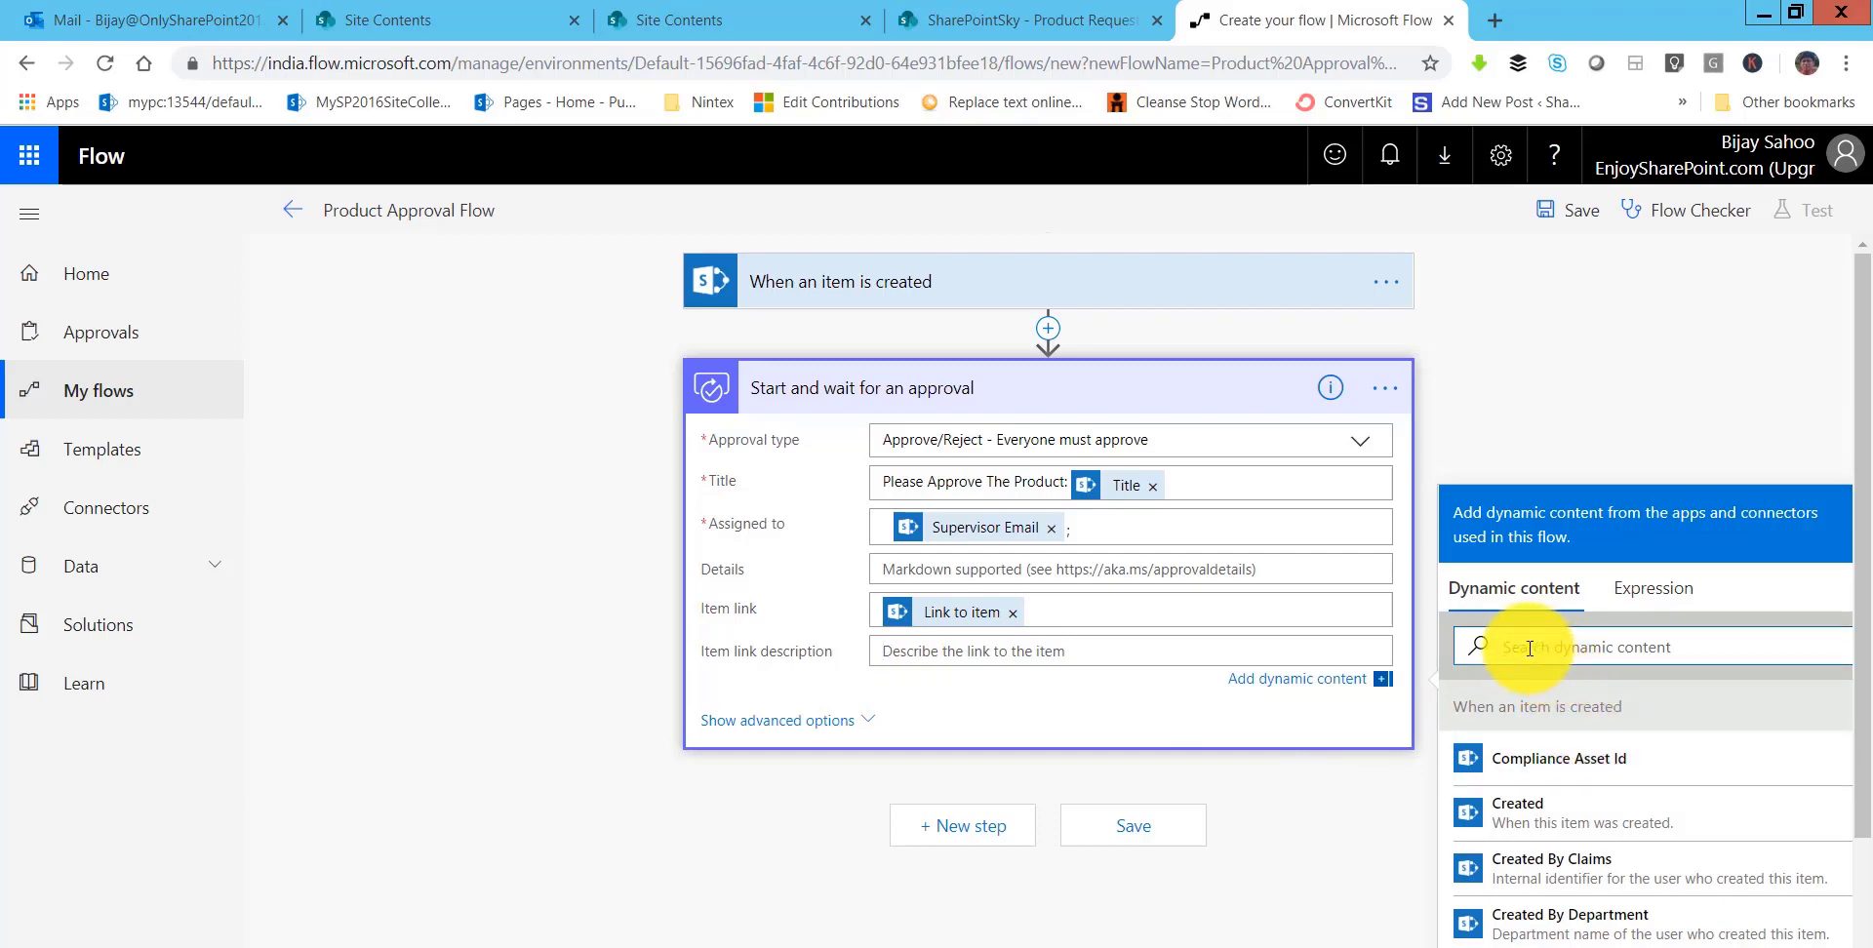
pyautogui.write('lin')
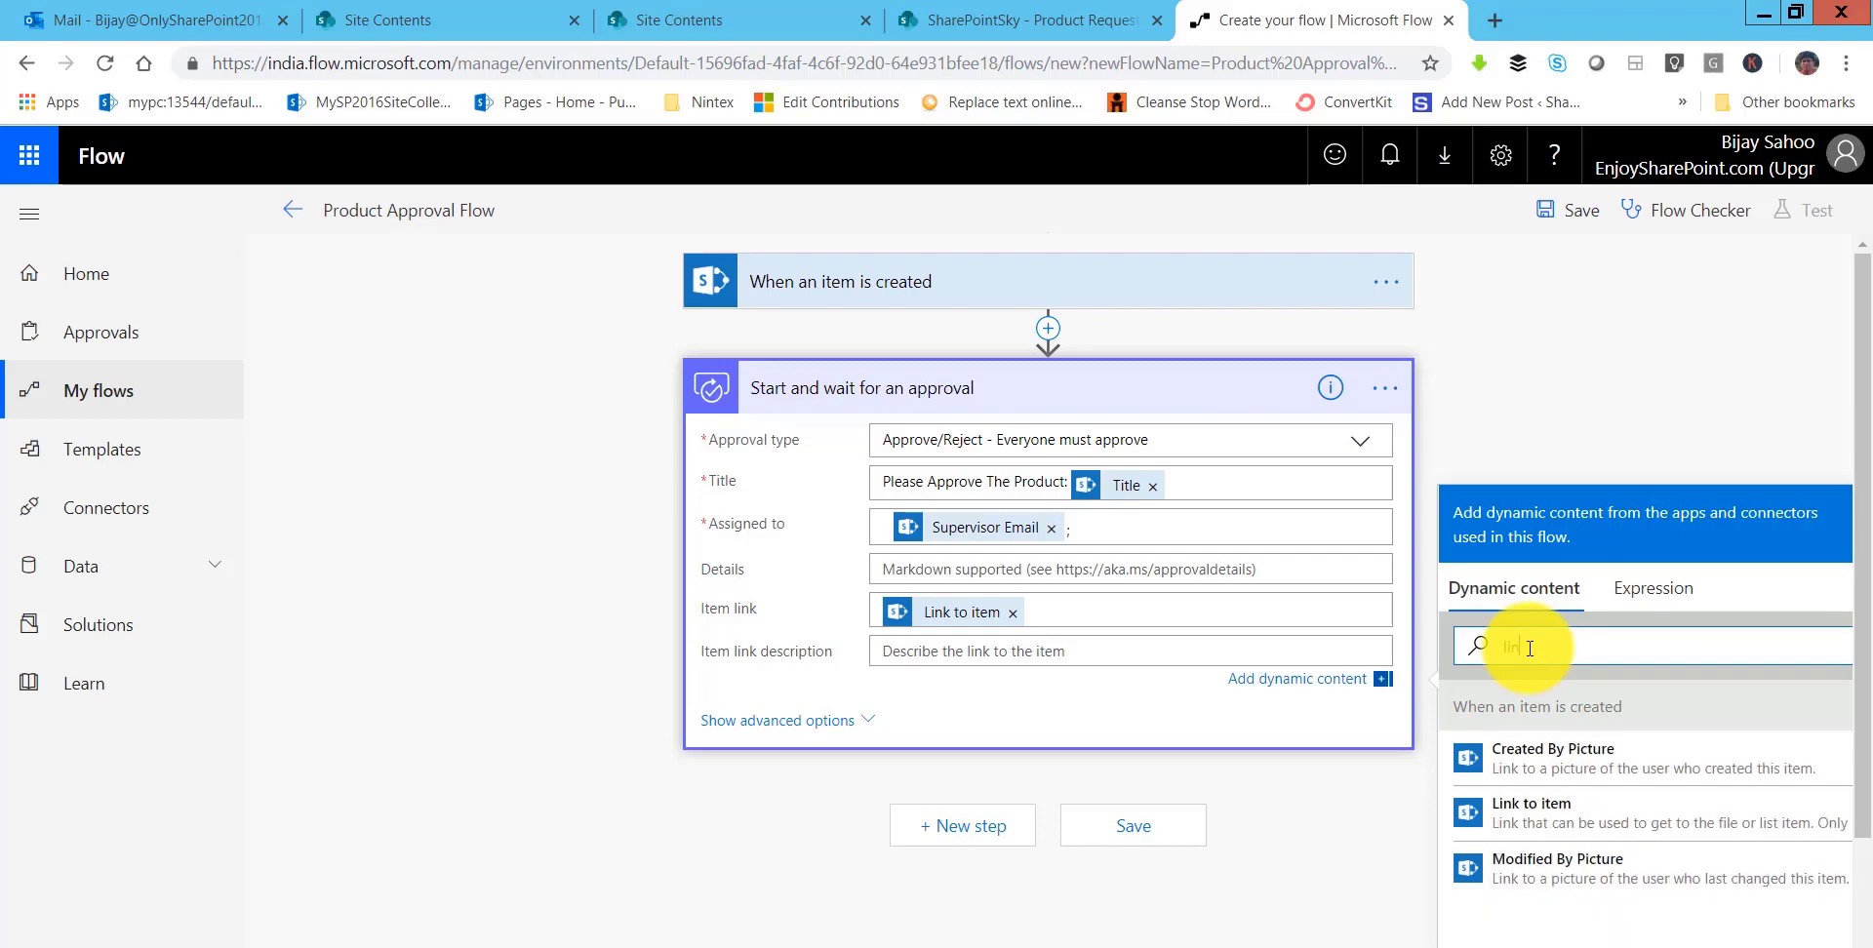
pyautogui.press('BackSpace')
pyautogui.press('BackSpace')
pyautogui.press('BackSpace')
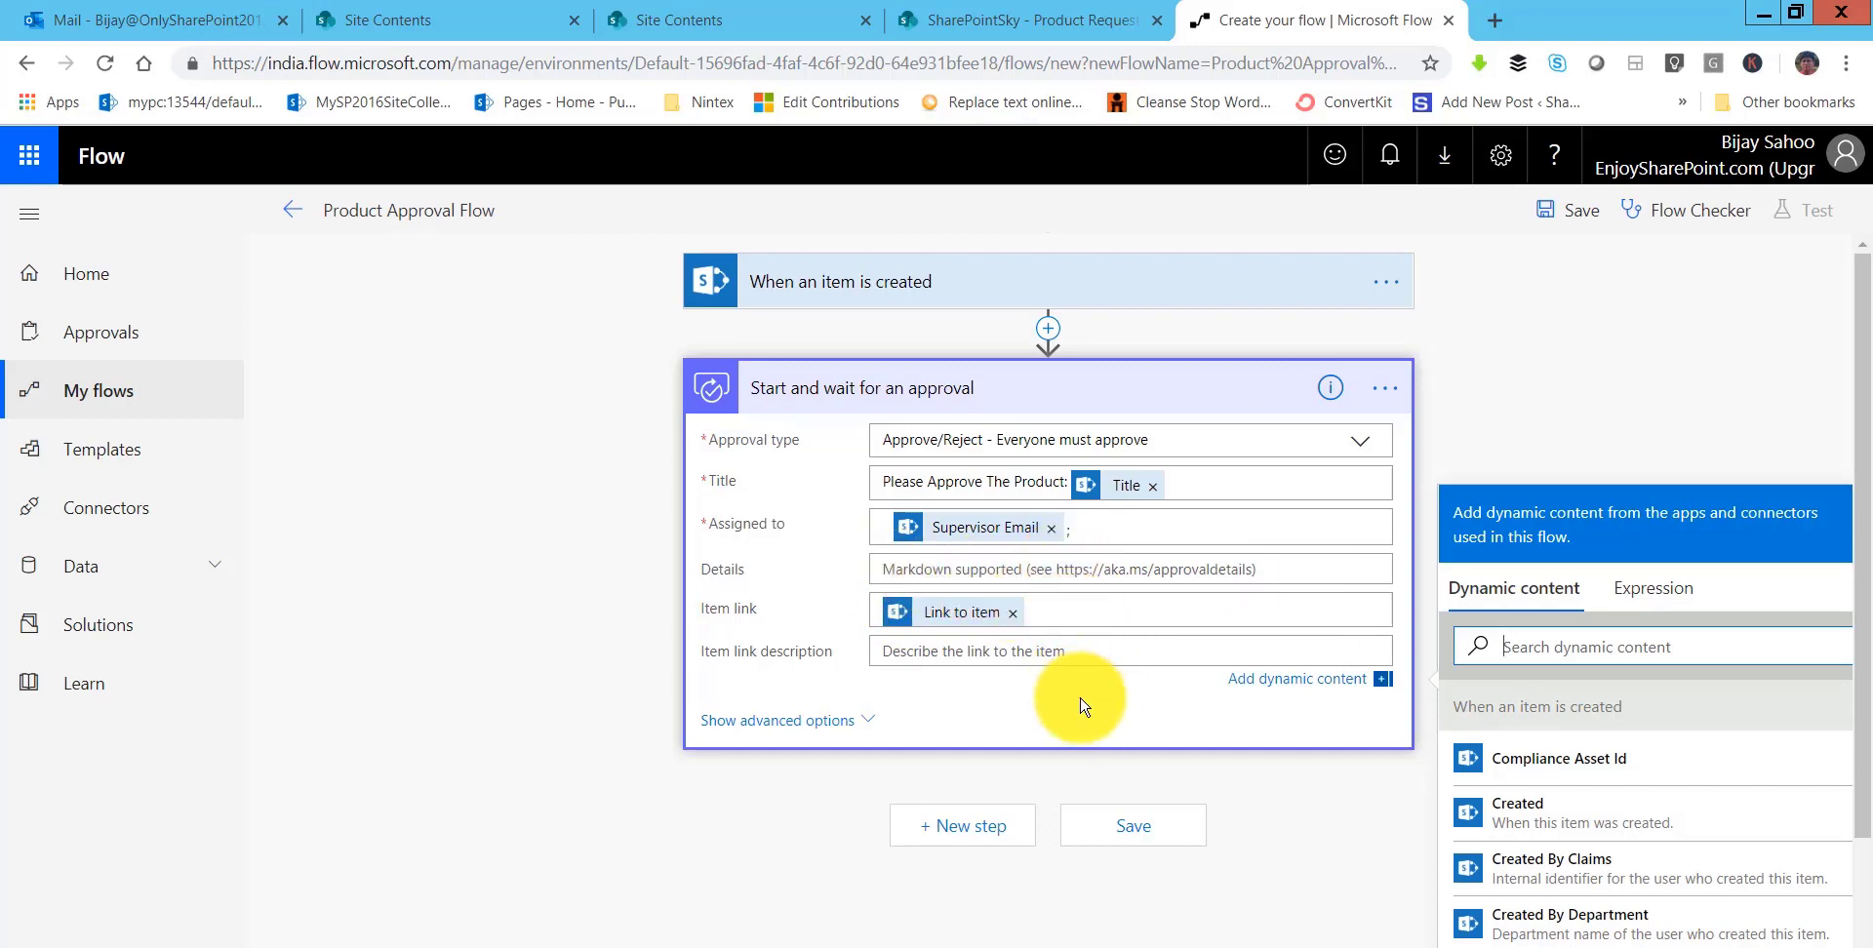
pyautogui.click(870, 724)
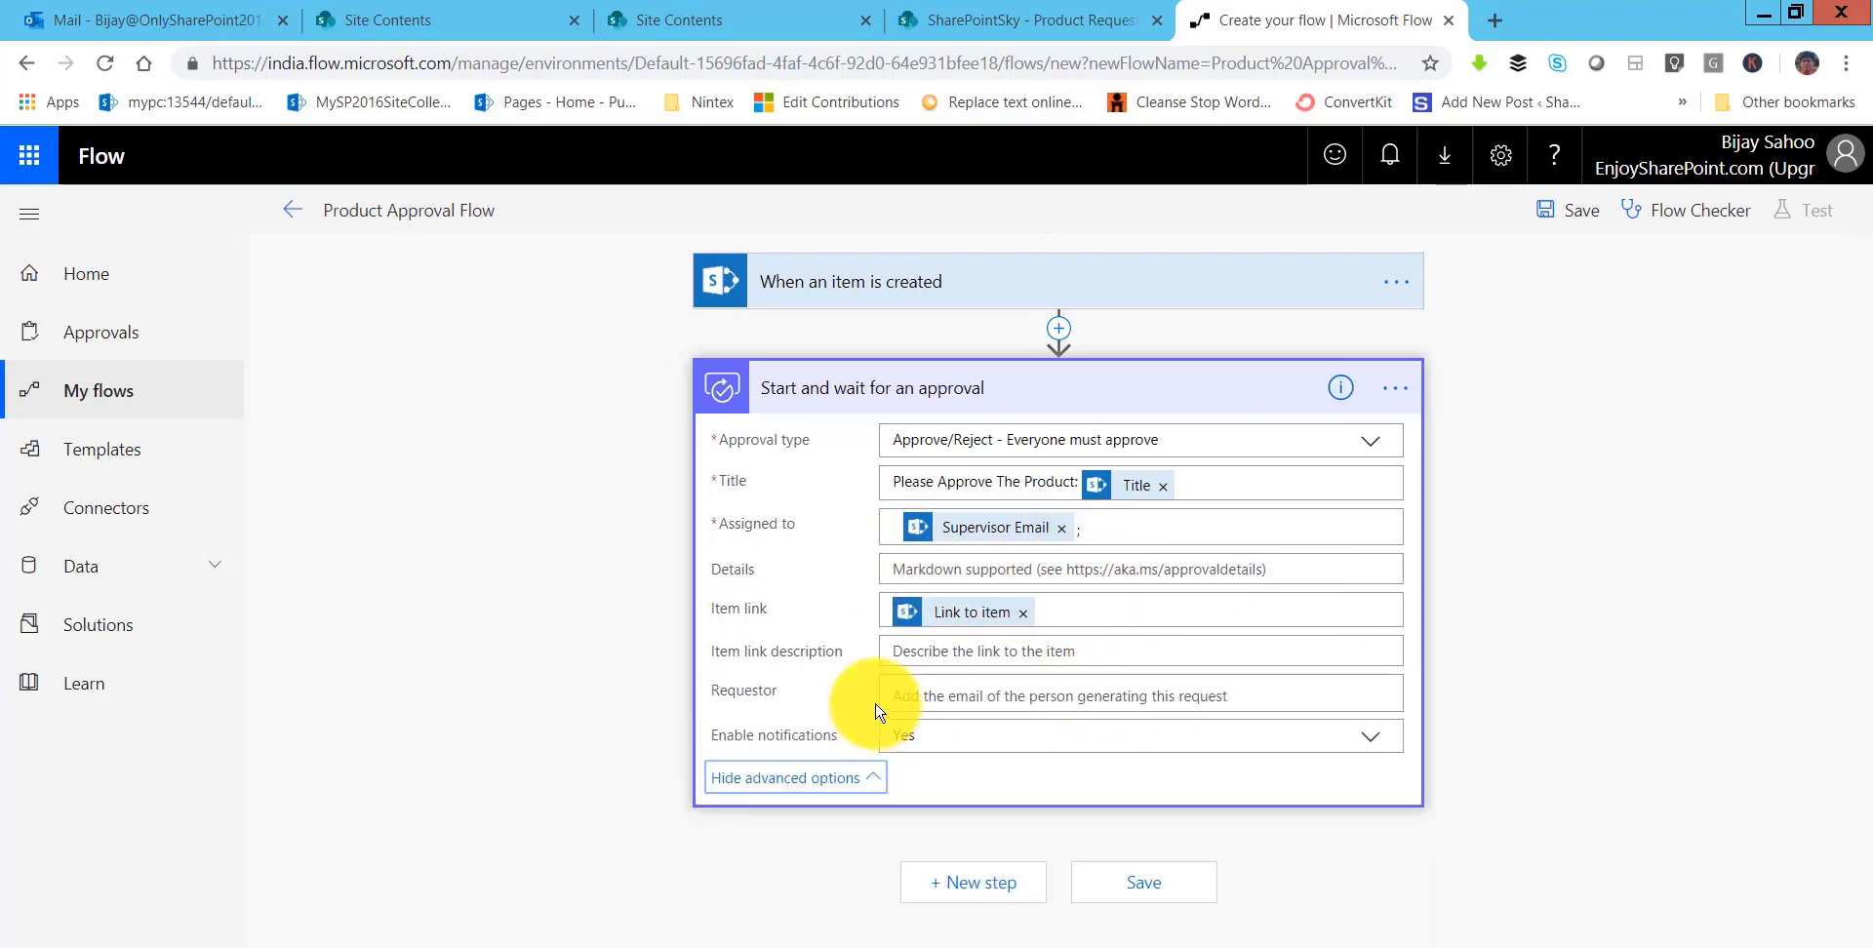
pyautogui.click(878, 778)
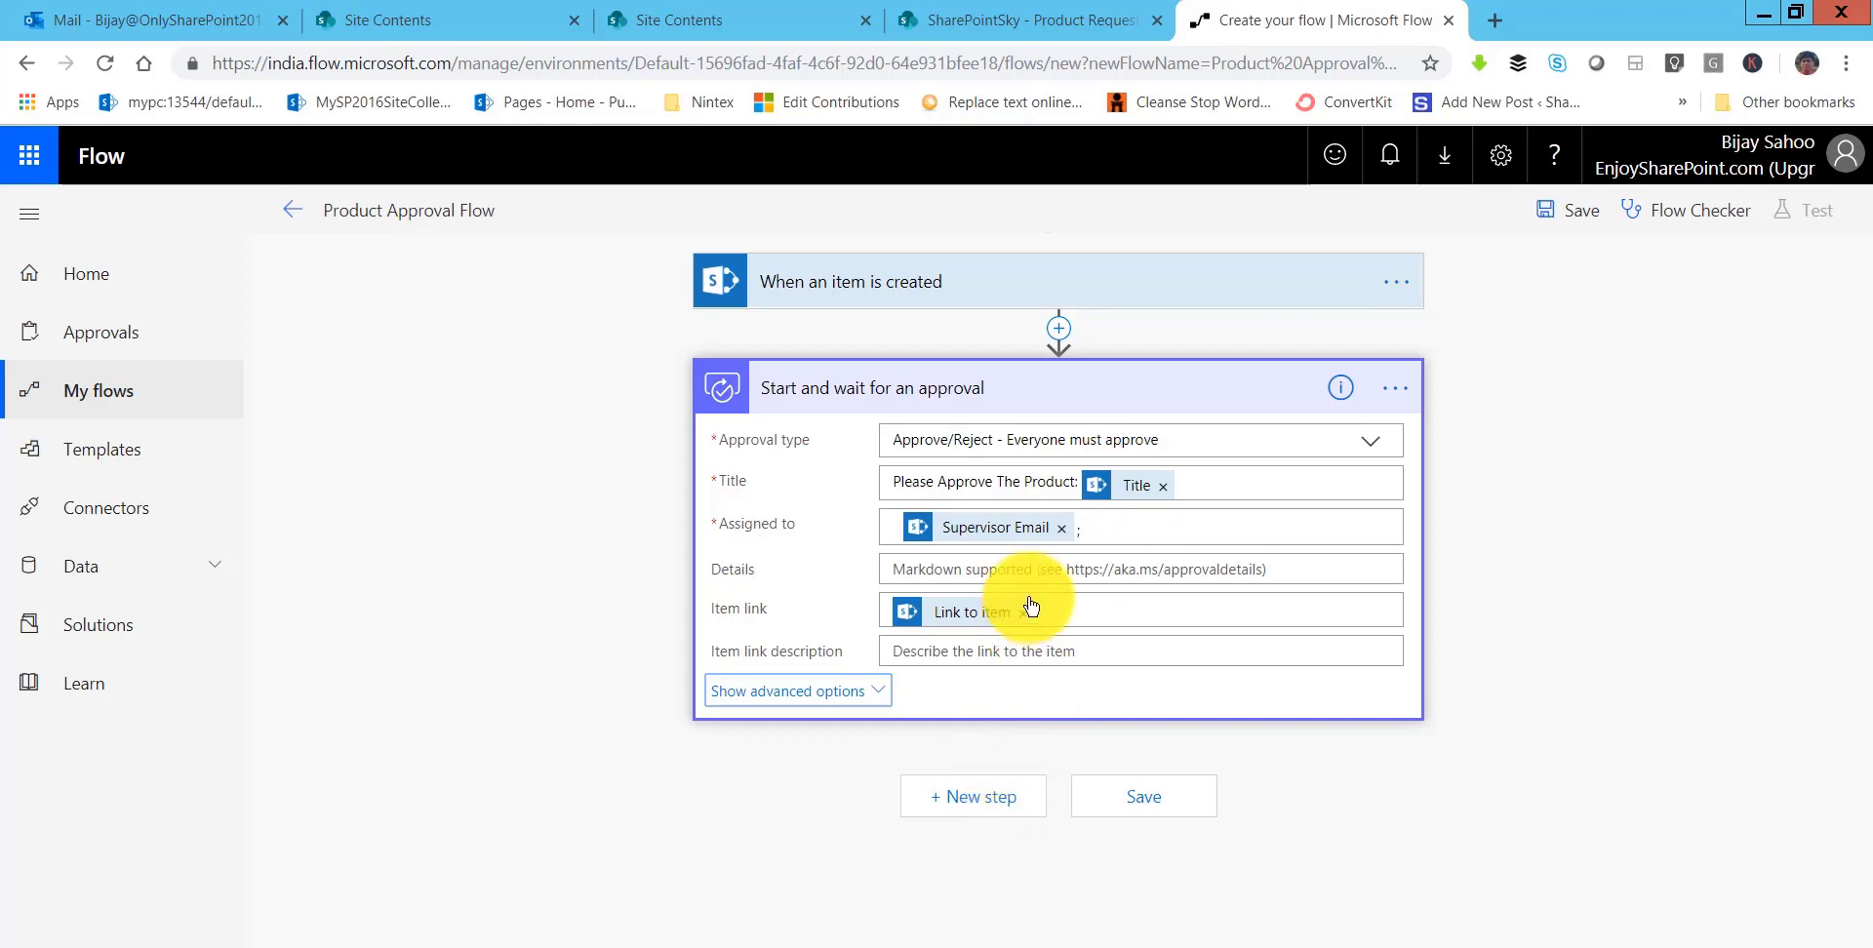
# - Insert a Control Condition step below the approval, then view the flow diagram slide in PowerPoint
pyautogui.click(1090, 794)
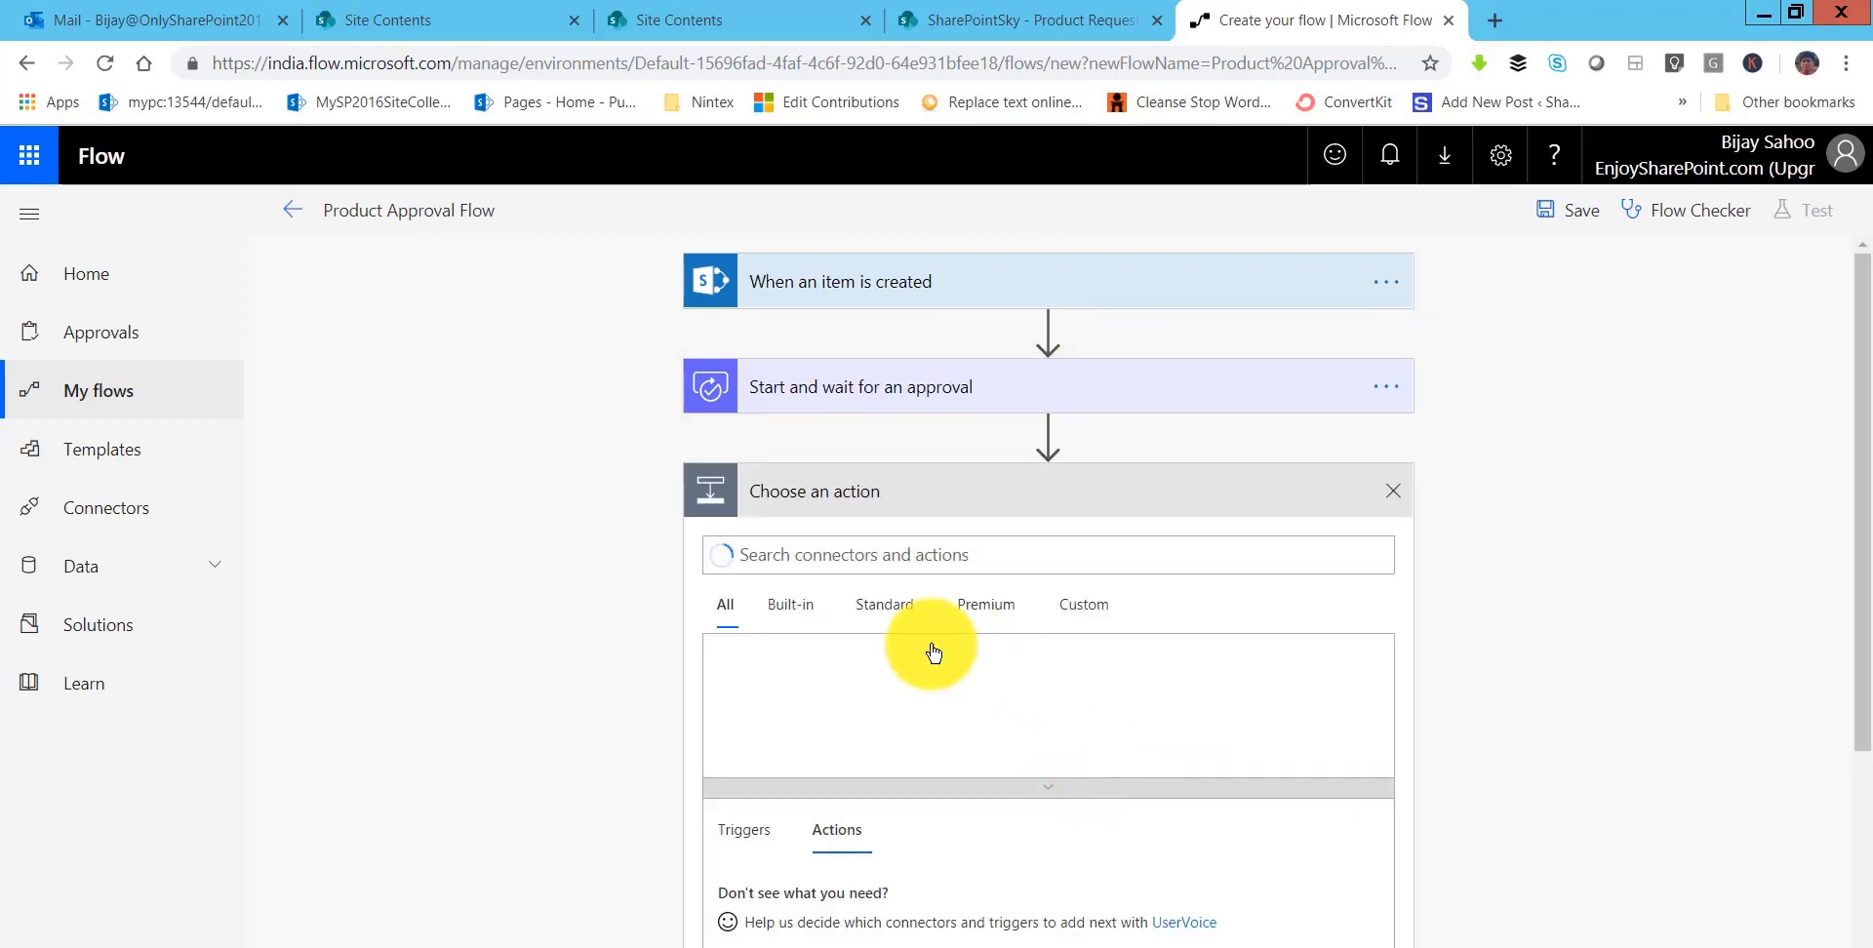
pyautogui.click(757, 688)
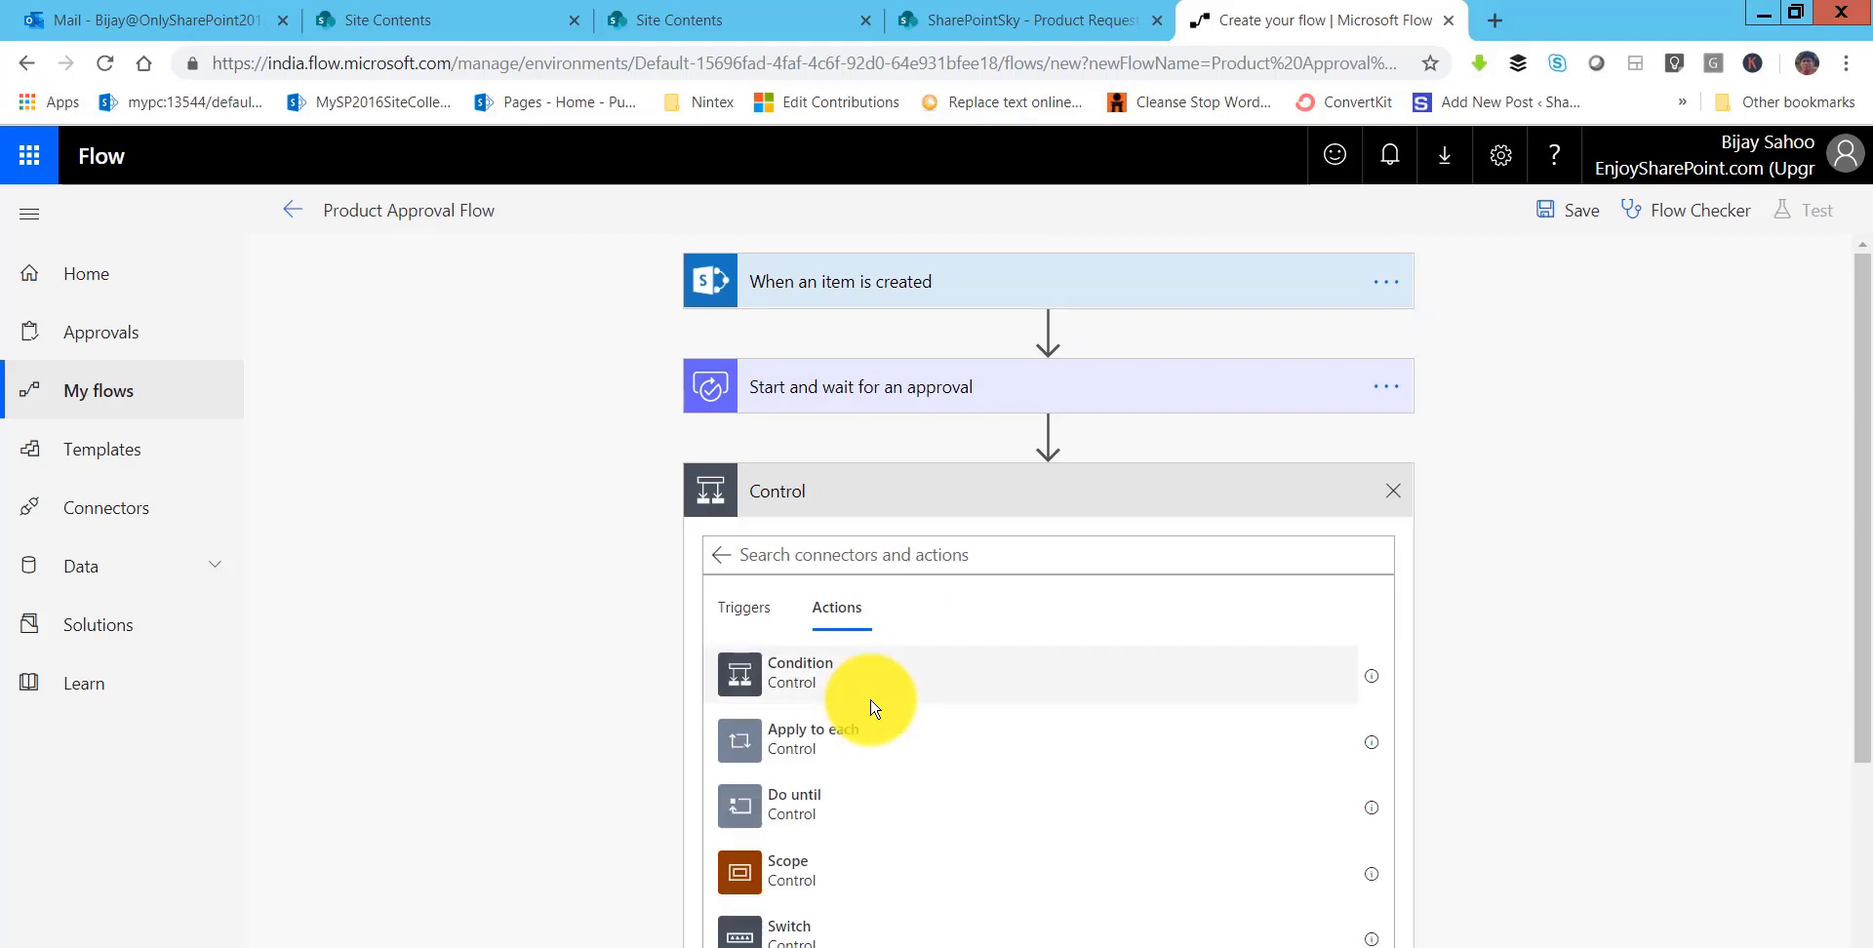
pyautogui.click(909, 691)
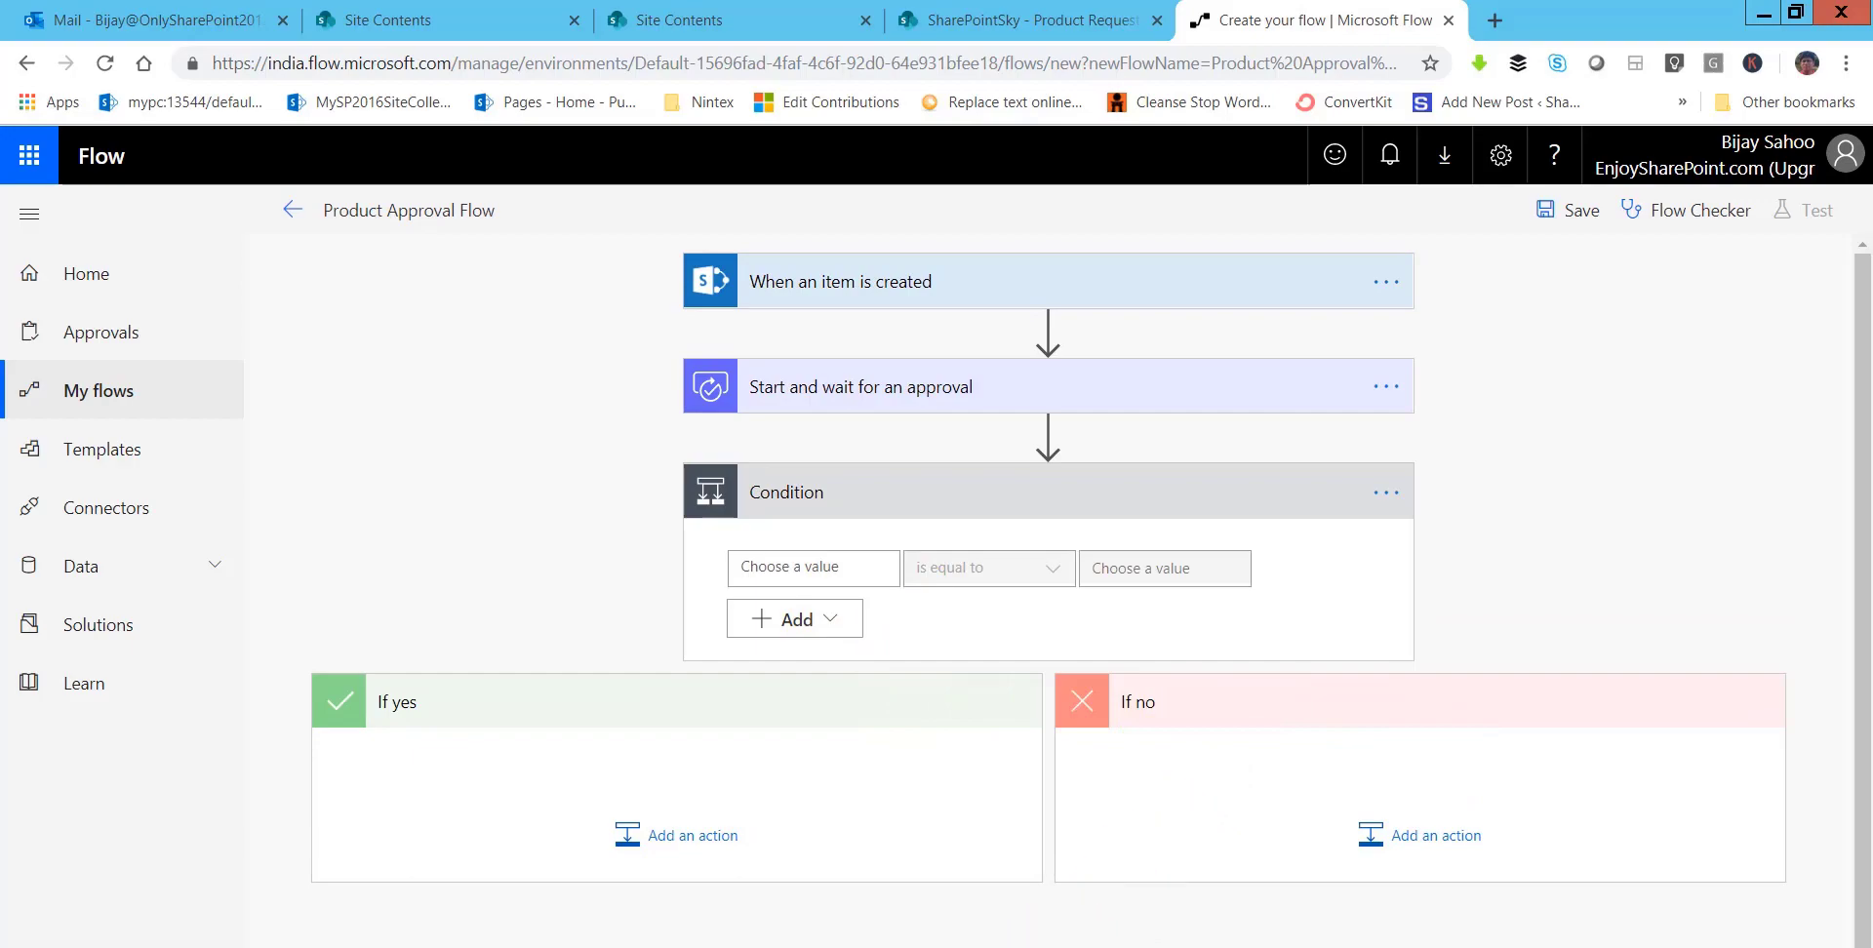
pyautogui.hotkey('alt', 'Tab')
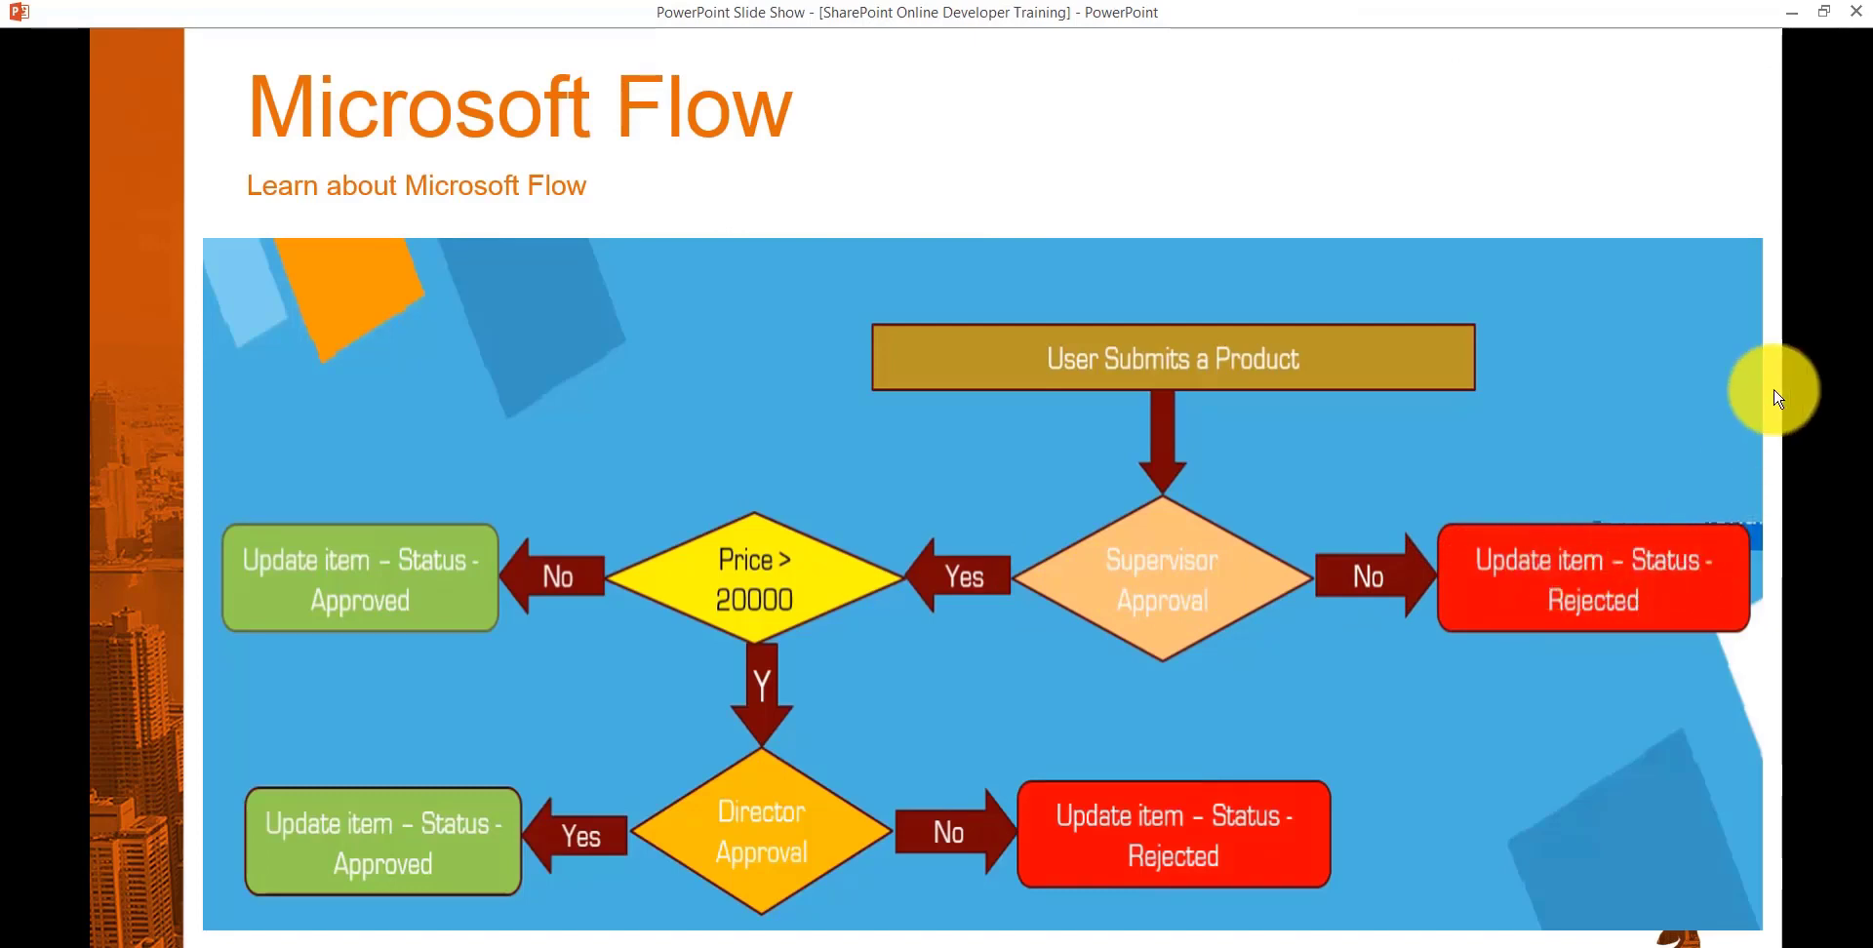
# - Back in Flow, set the condition to check that the approval Response is equal to Approve
pyautogui.click(1795, 15)
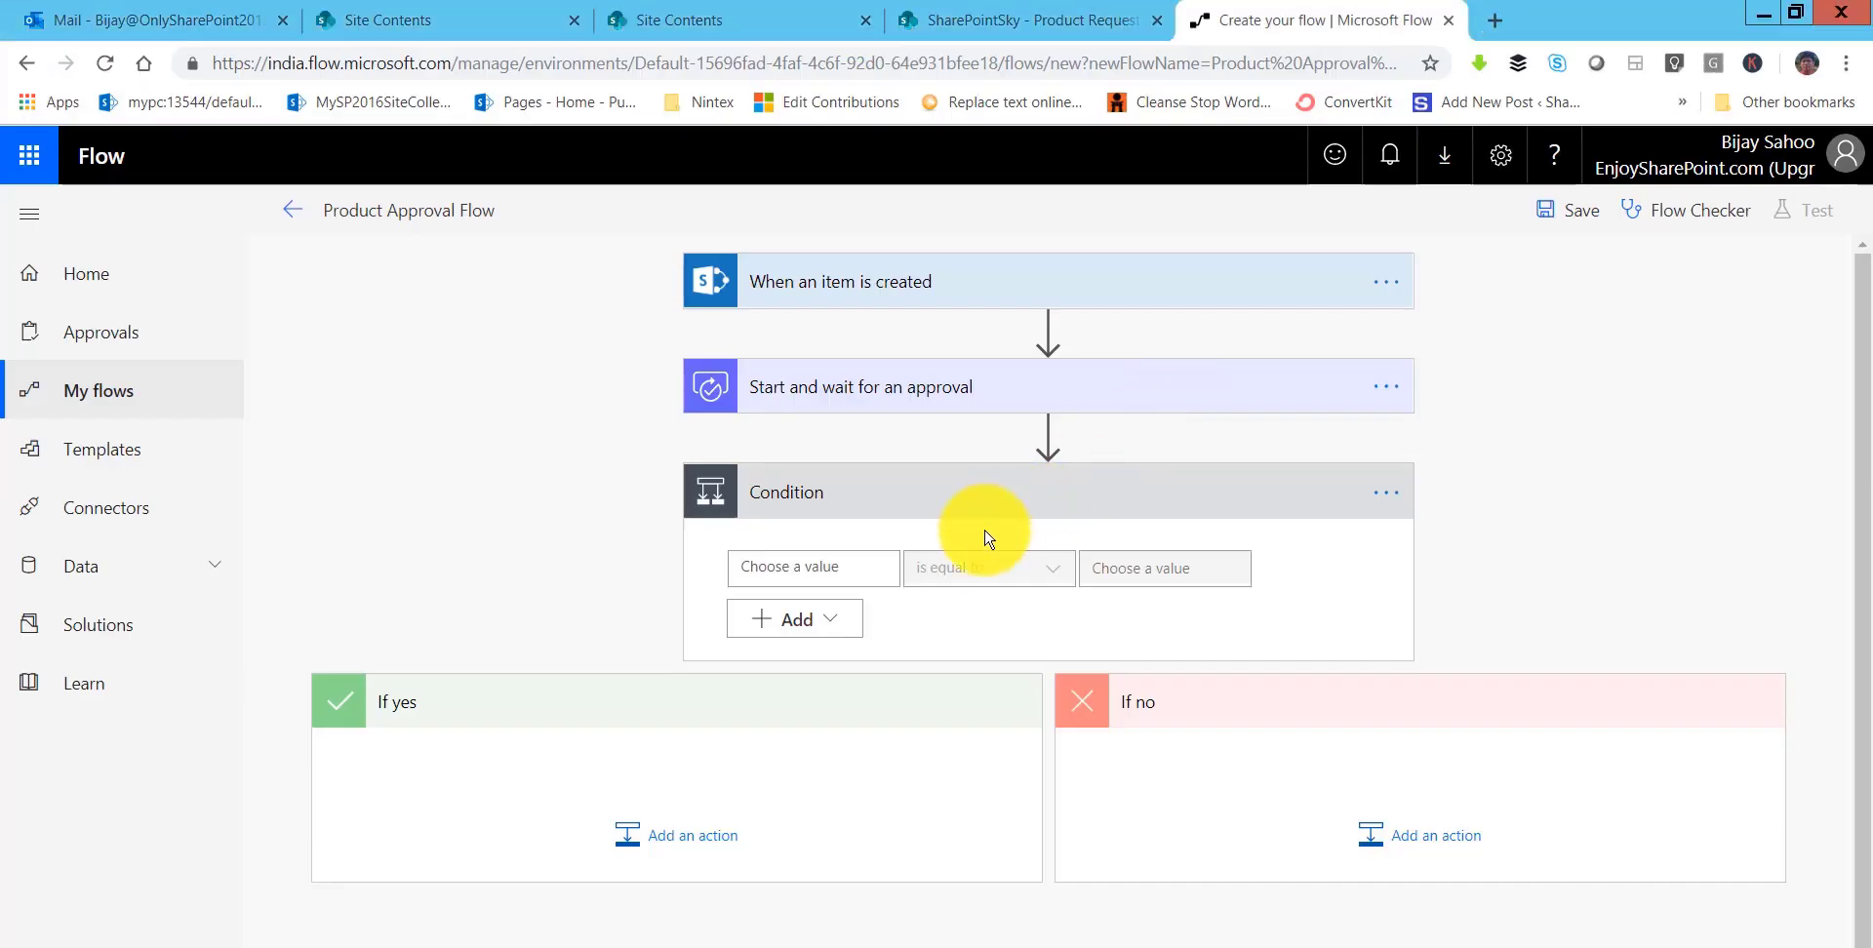
pyautogui.click(844, 568)
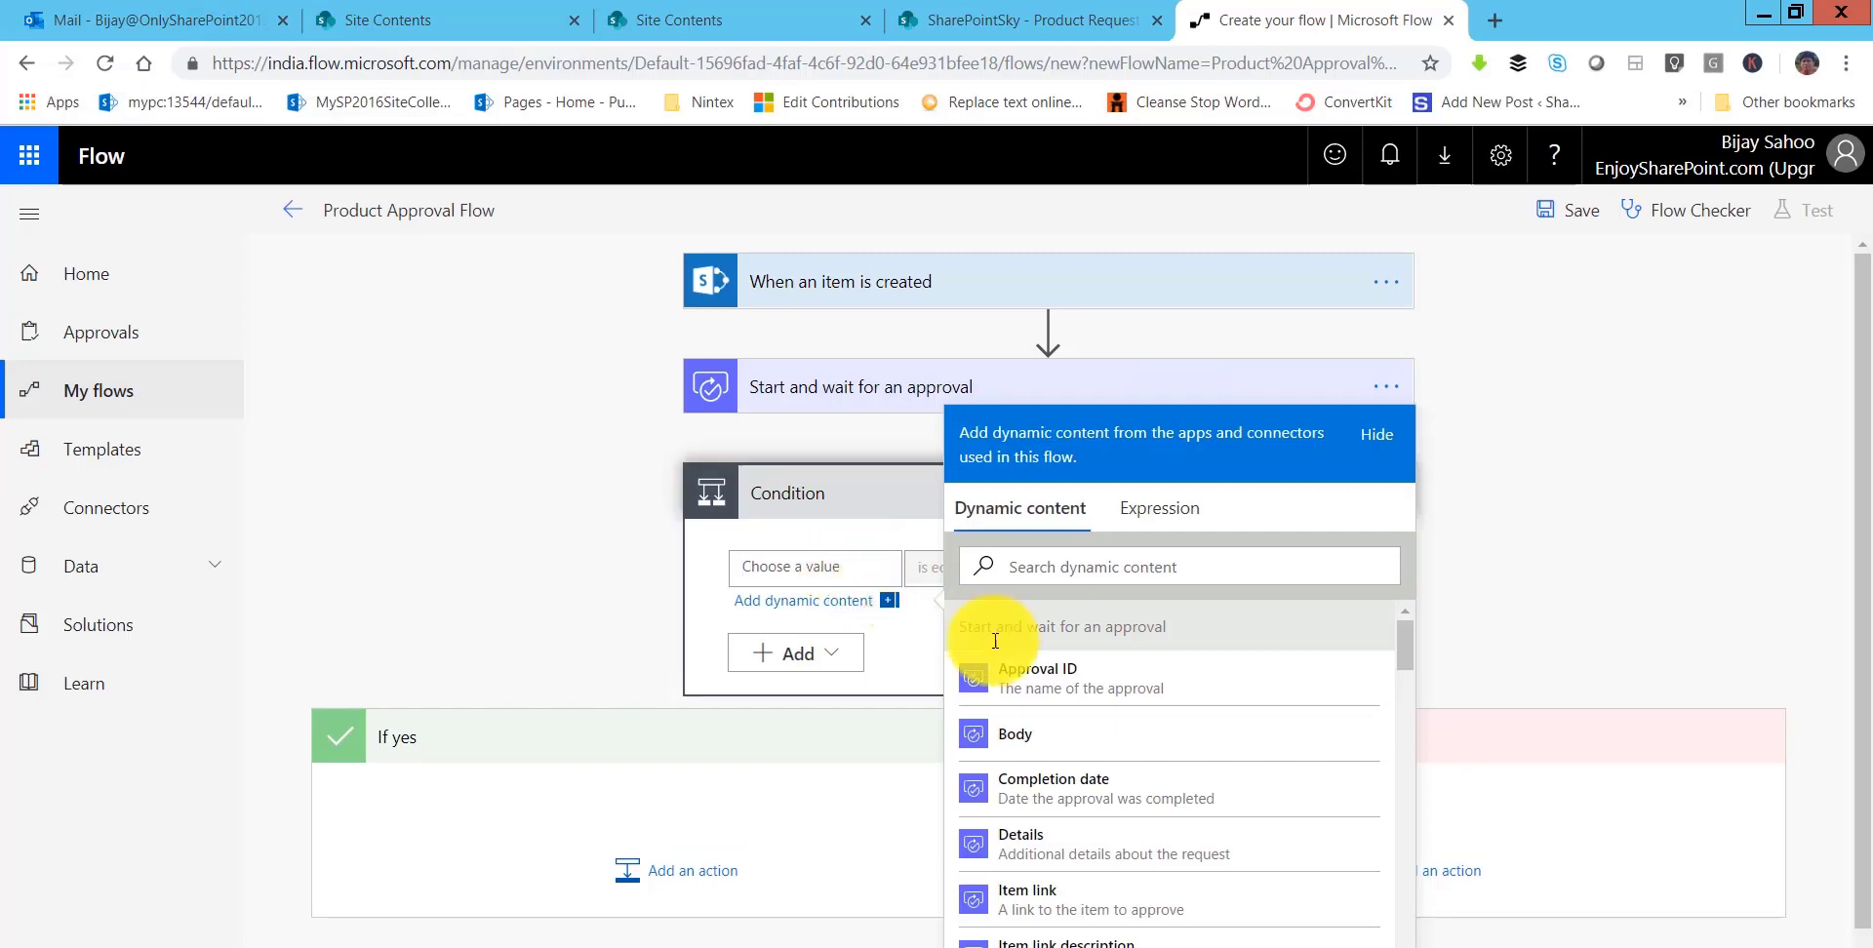
pyautogui.scroll(-4, 1118, 841)
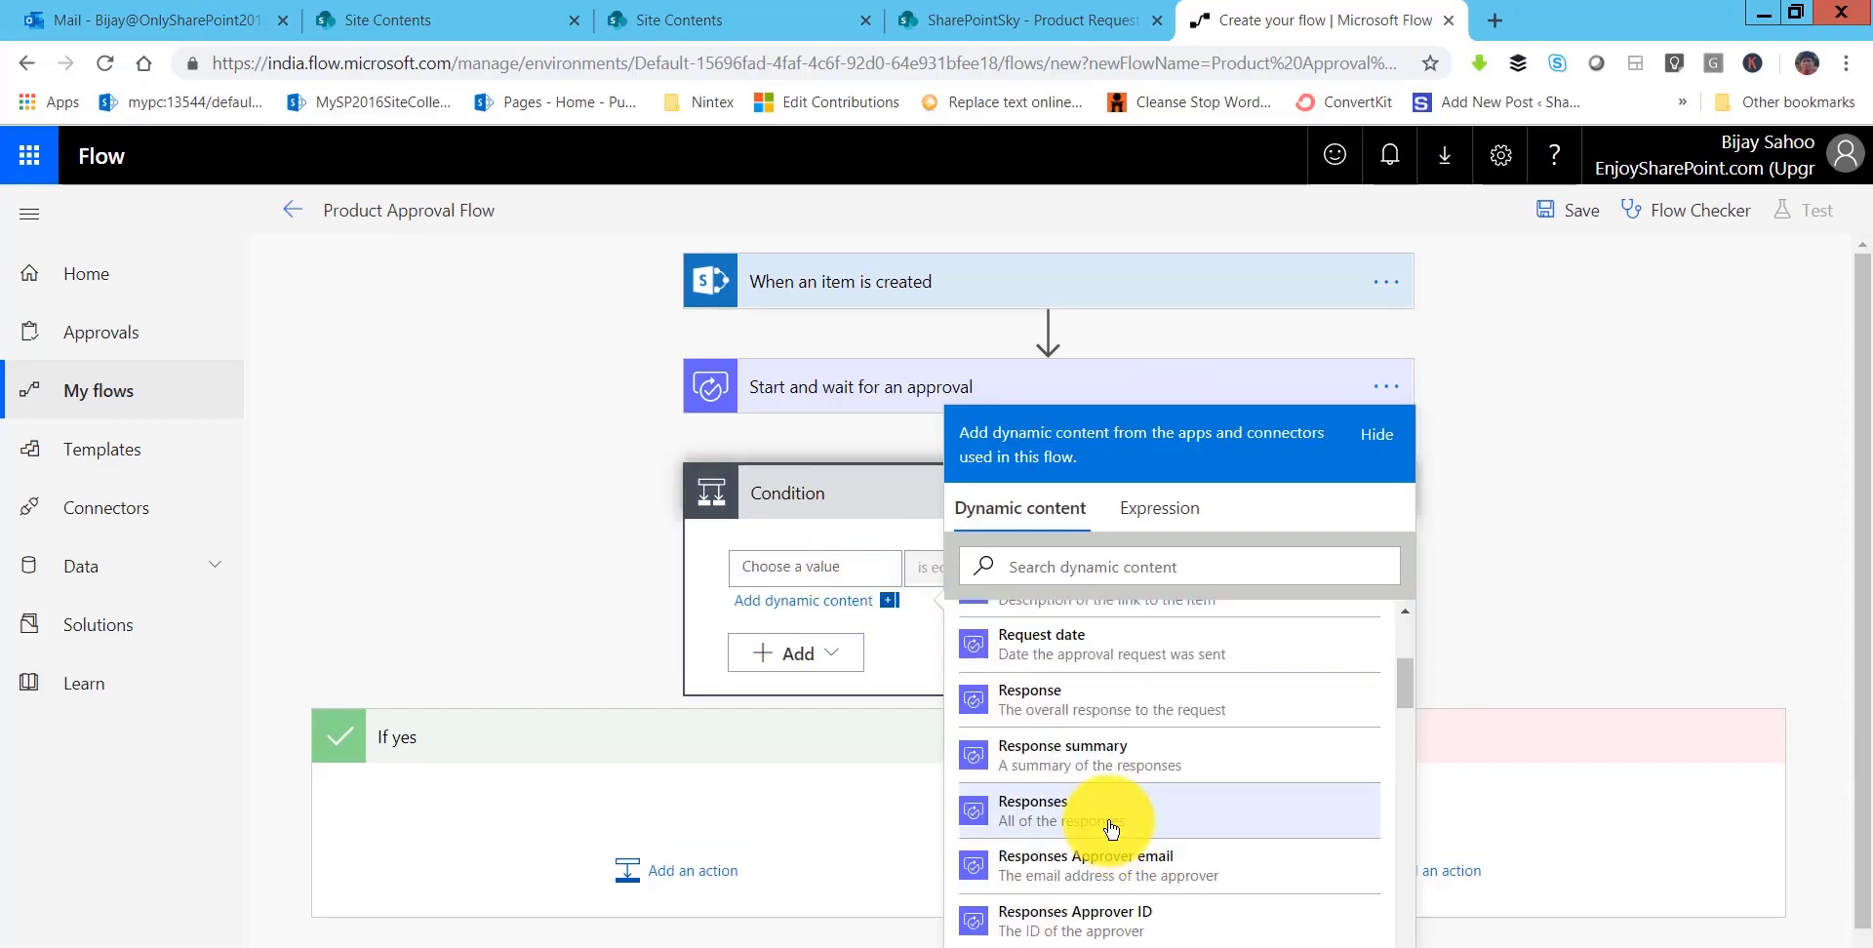
pyautogui.click(1123, 717)
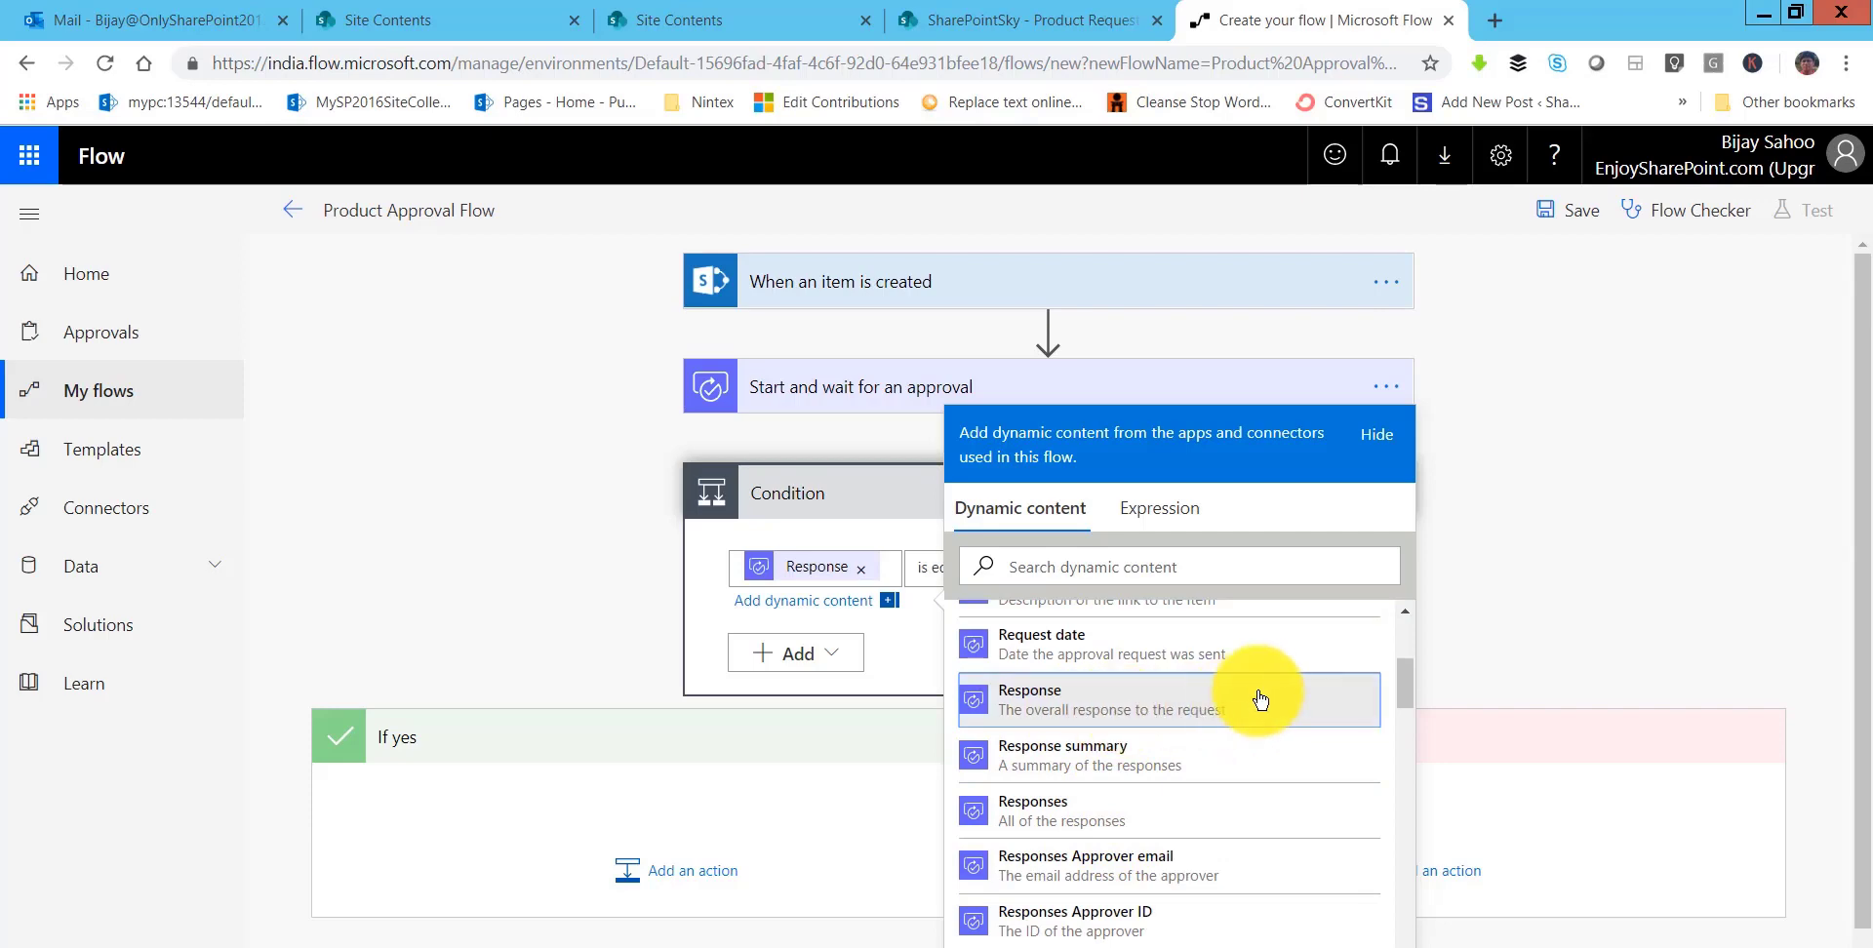
pyautogui.click(929, 574)
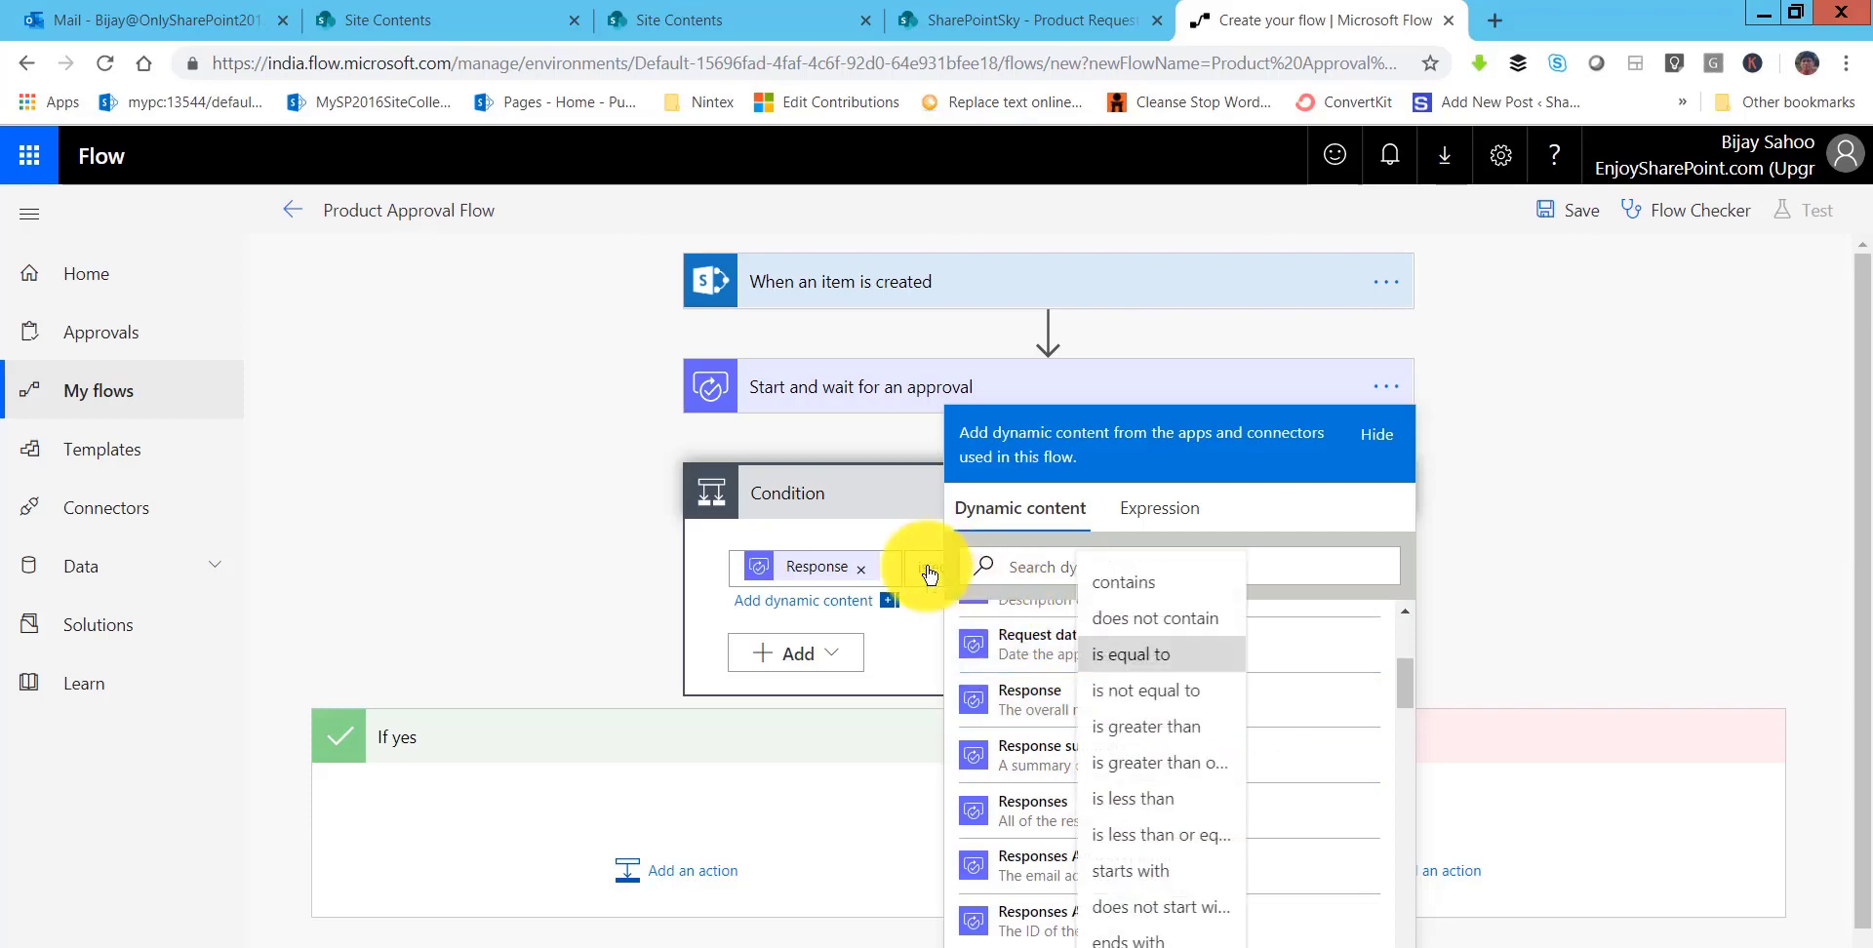
pyautogui.click(1377, 434)
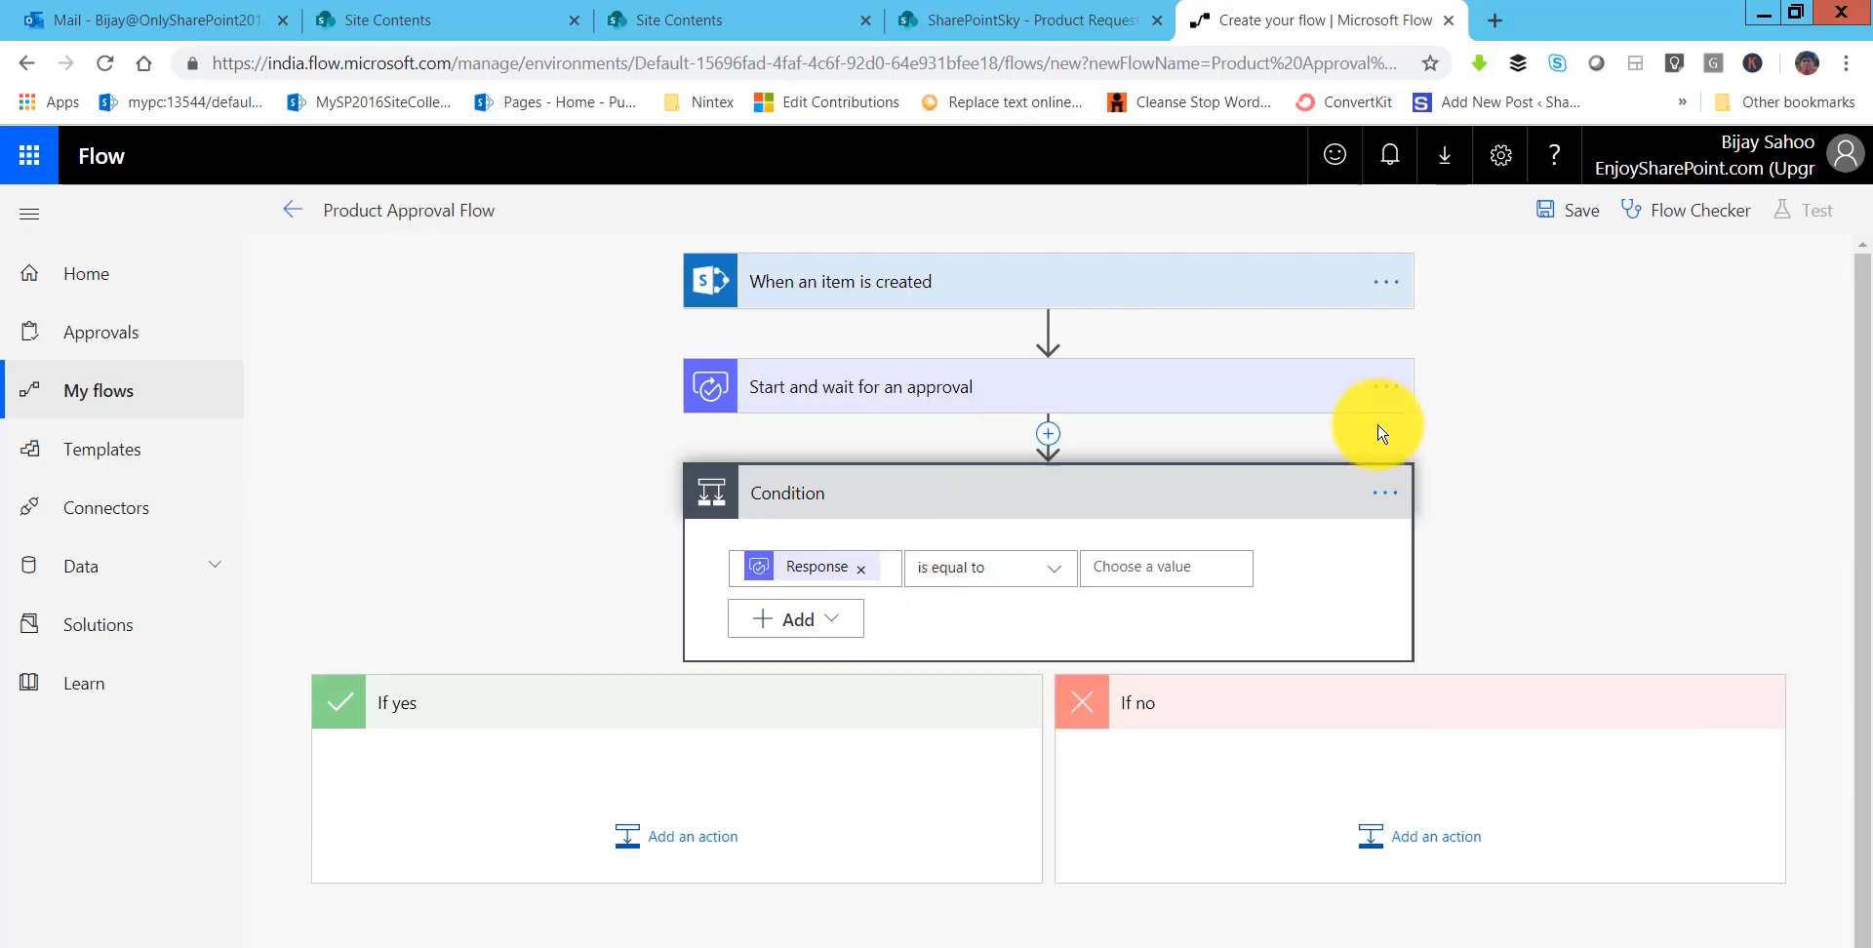
pyautogui.click(1192, 572)
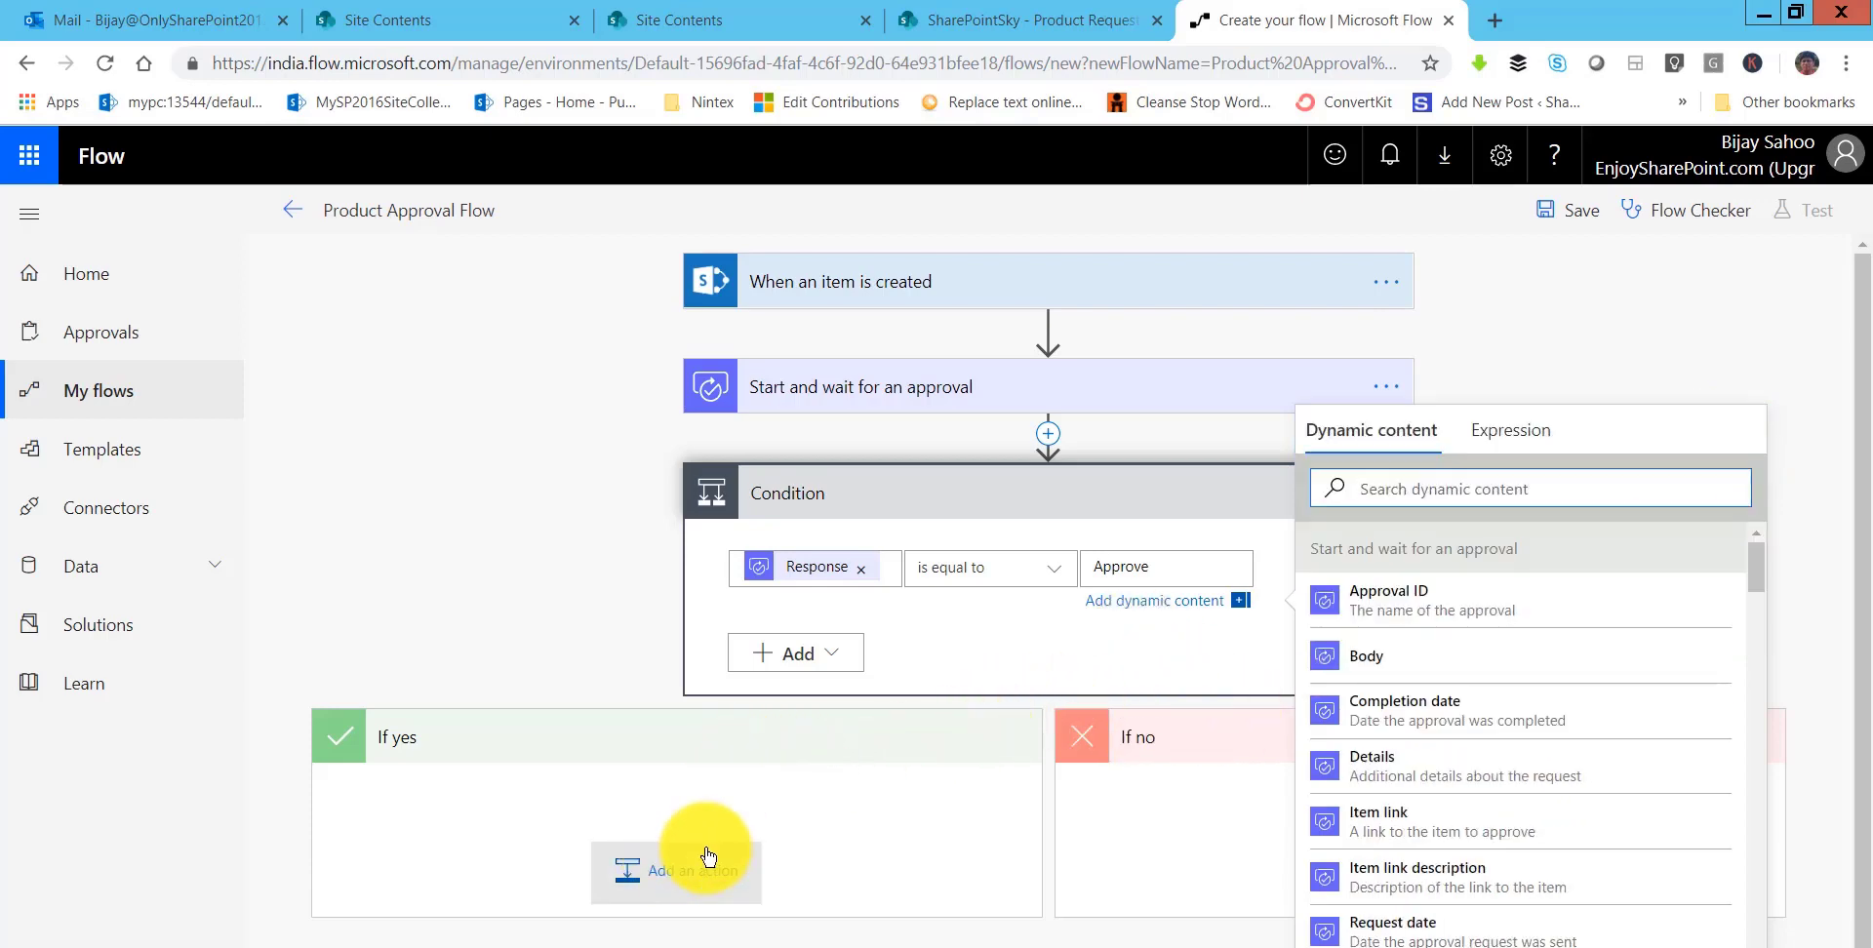
pyautogui.click(1173, 854)
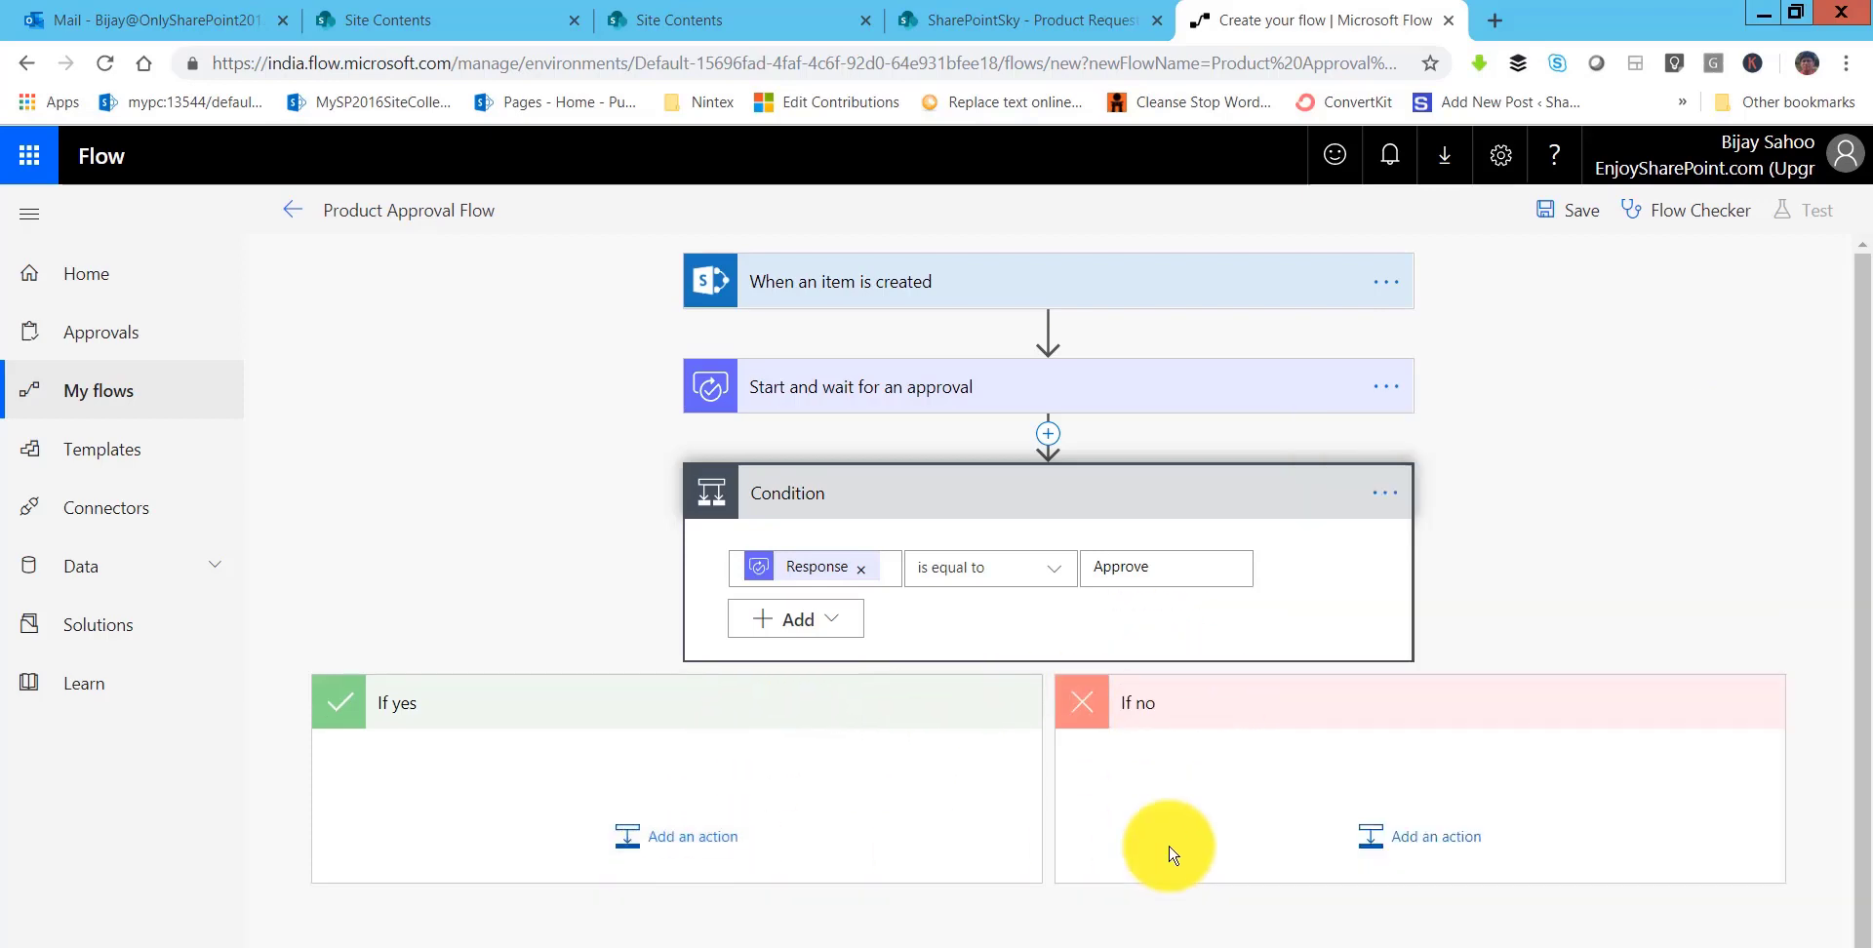
# - Add a SharePoint Update item action under If no, targeting SharePointSky's Product Request list
pyautogui.click(1431, 852)
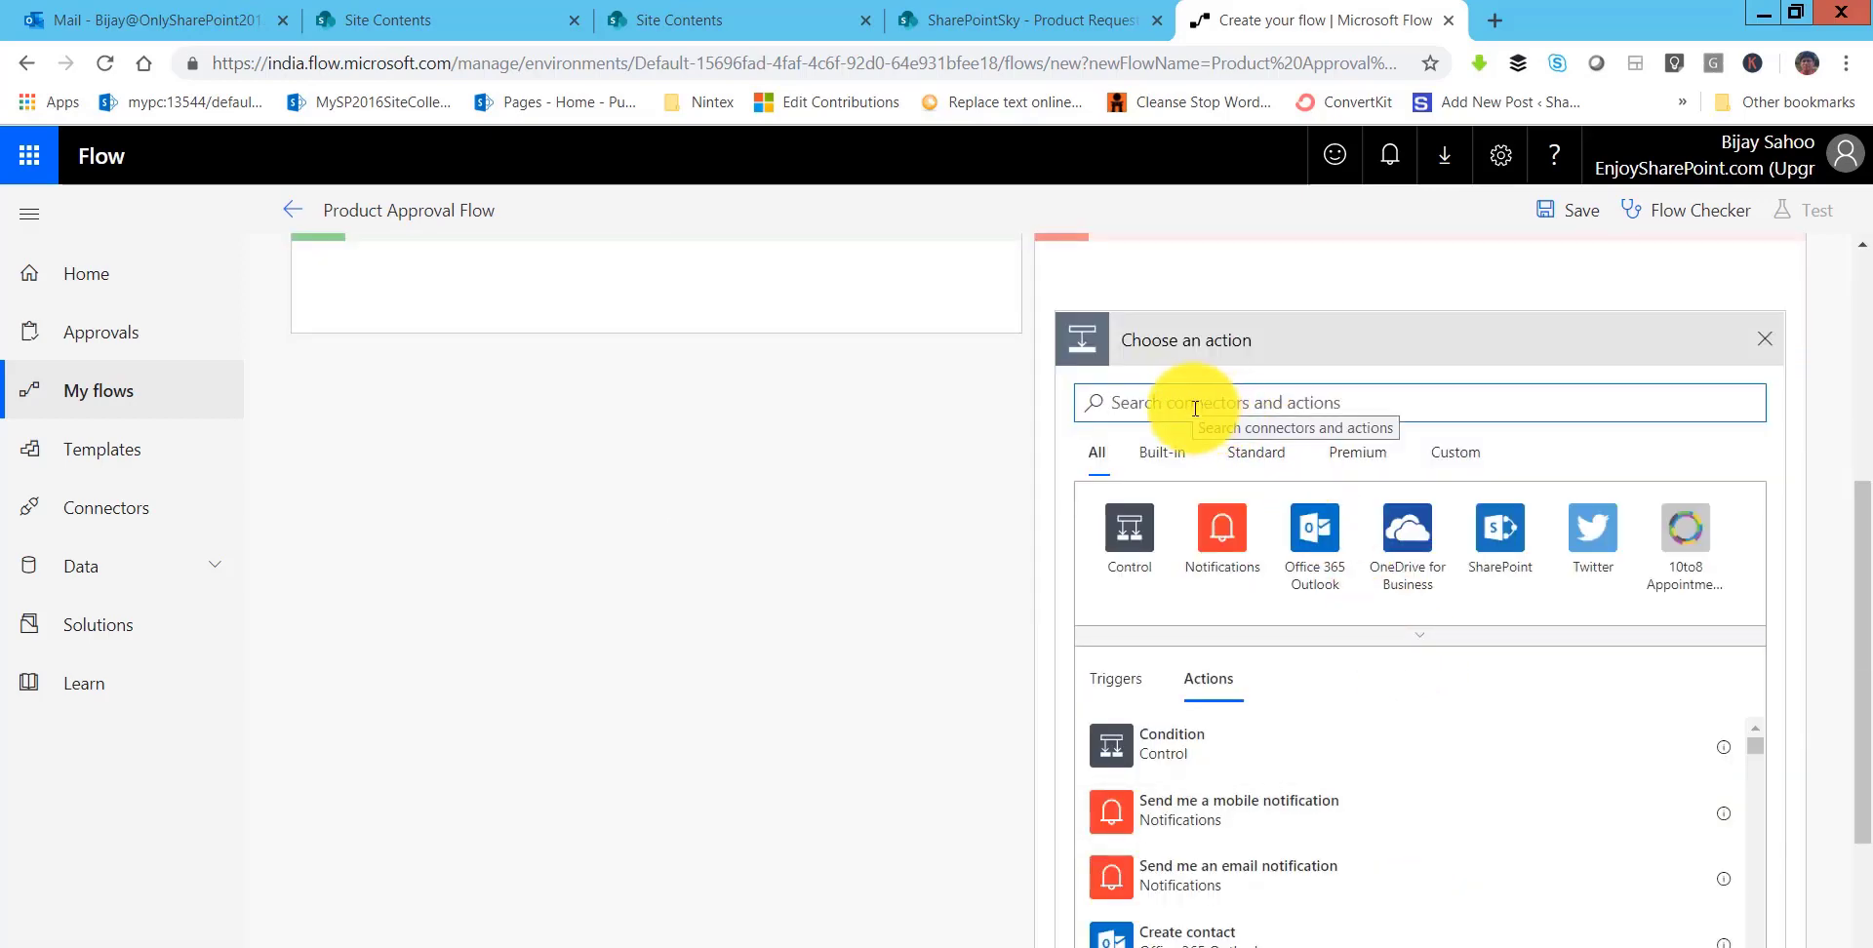
pyautogui.write('upda')
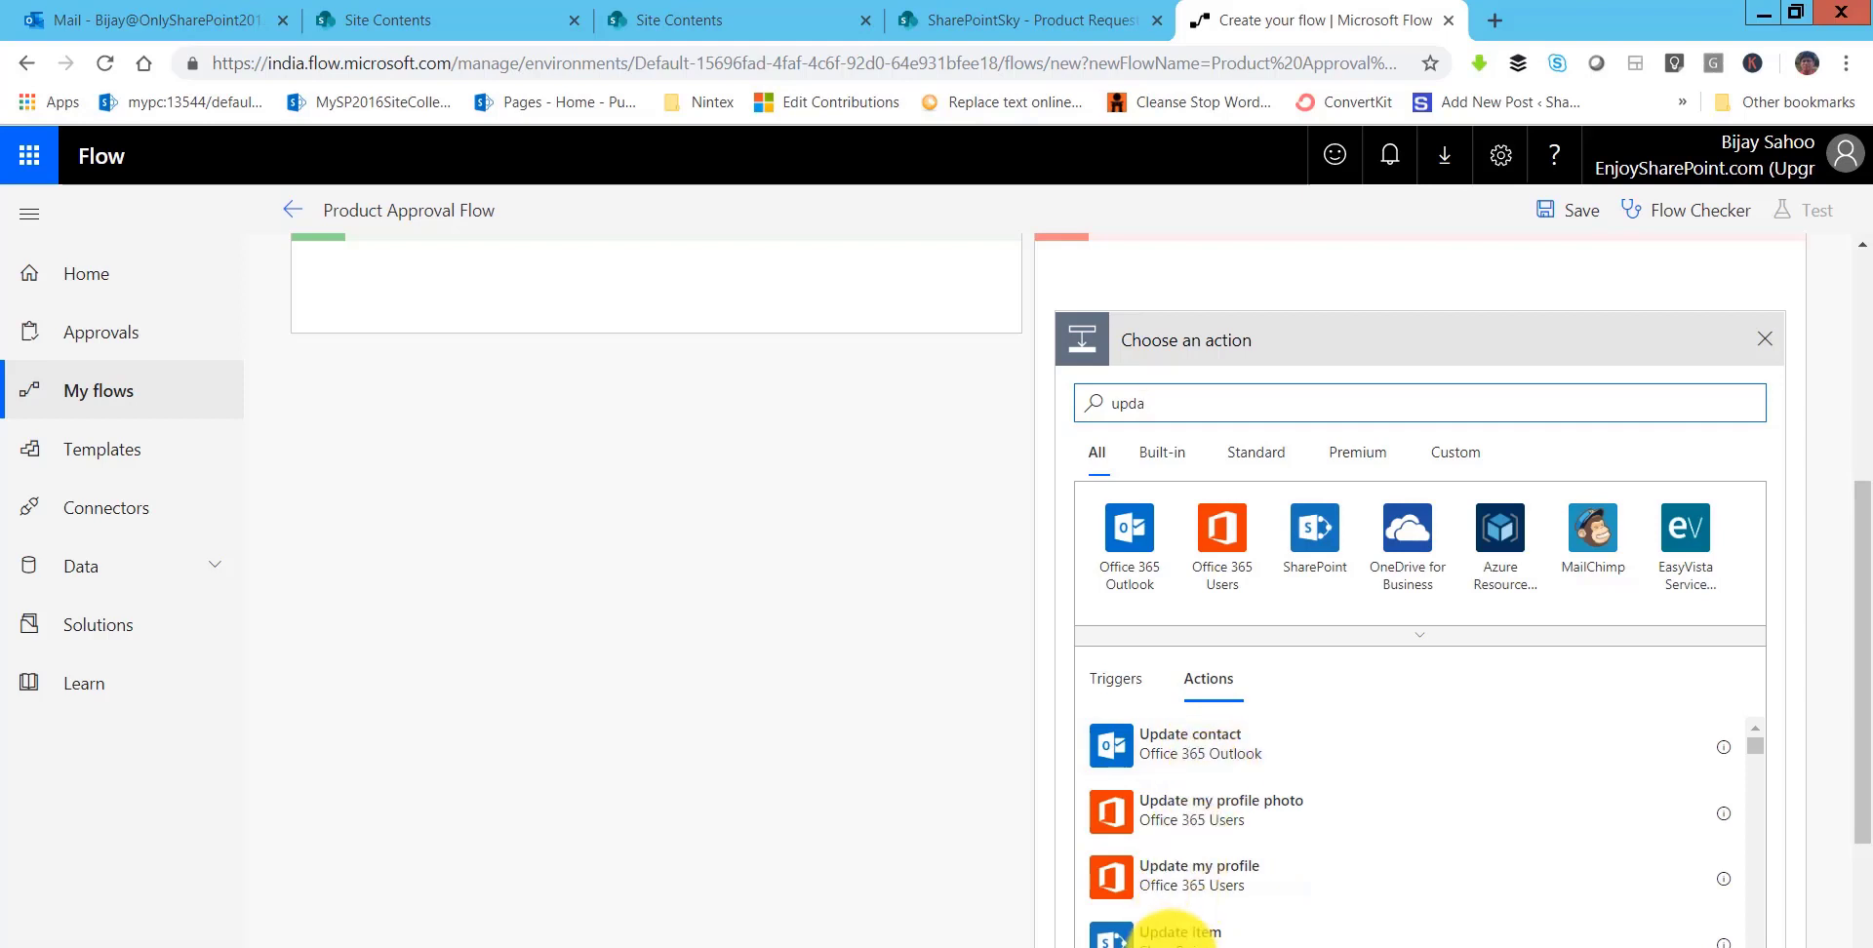
pyautogui.scroll(-3, 1154, 936)
pyautogui.scroll(2, 1141, 922)
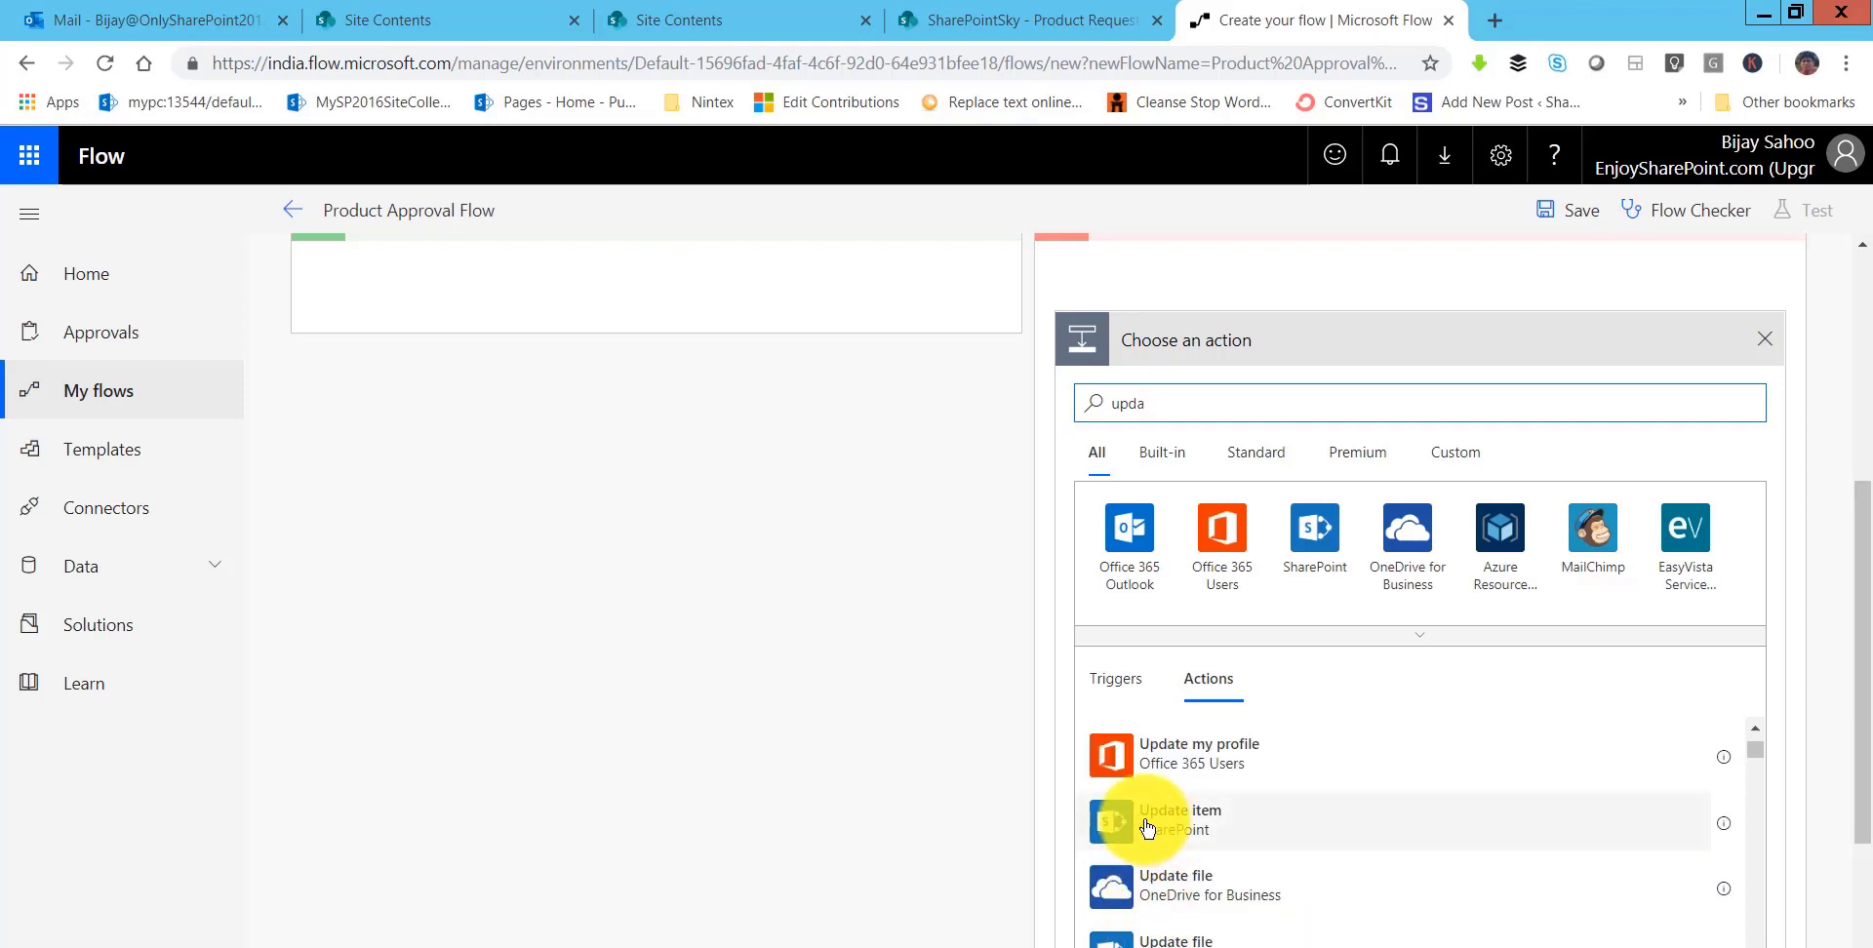
pyautogui.click(1215, 845)
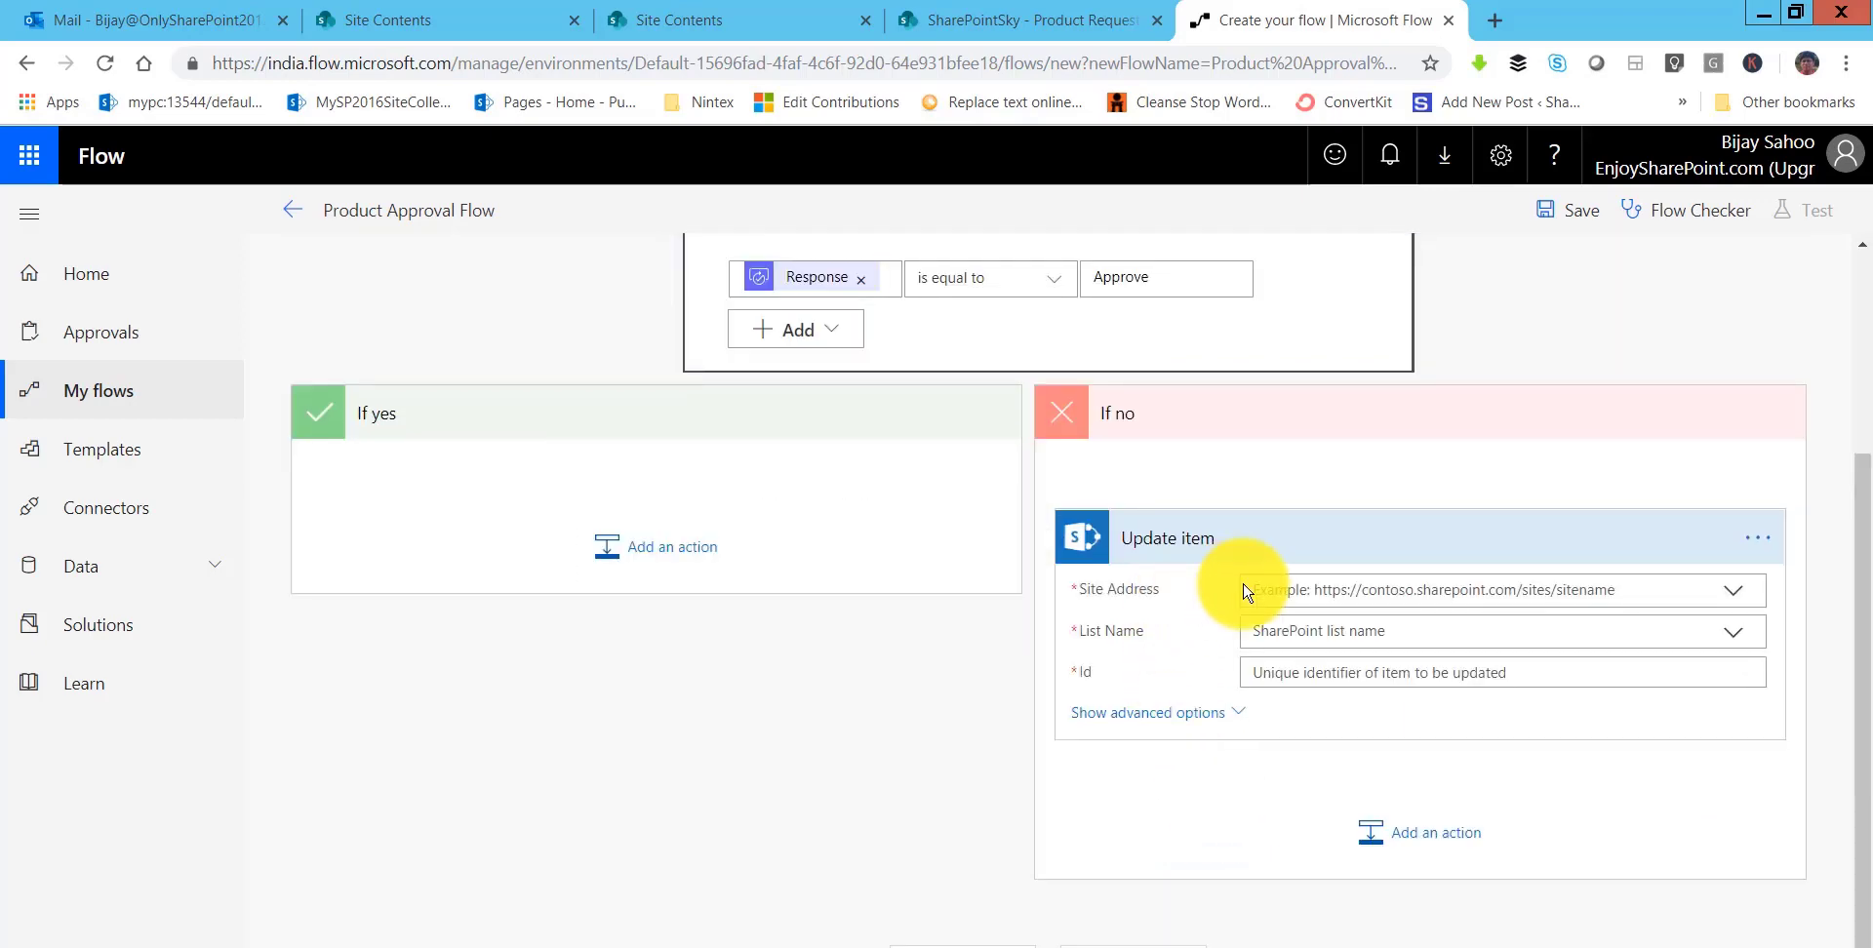
pyautogui.click(1375, 589)
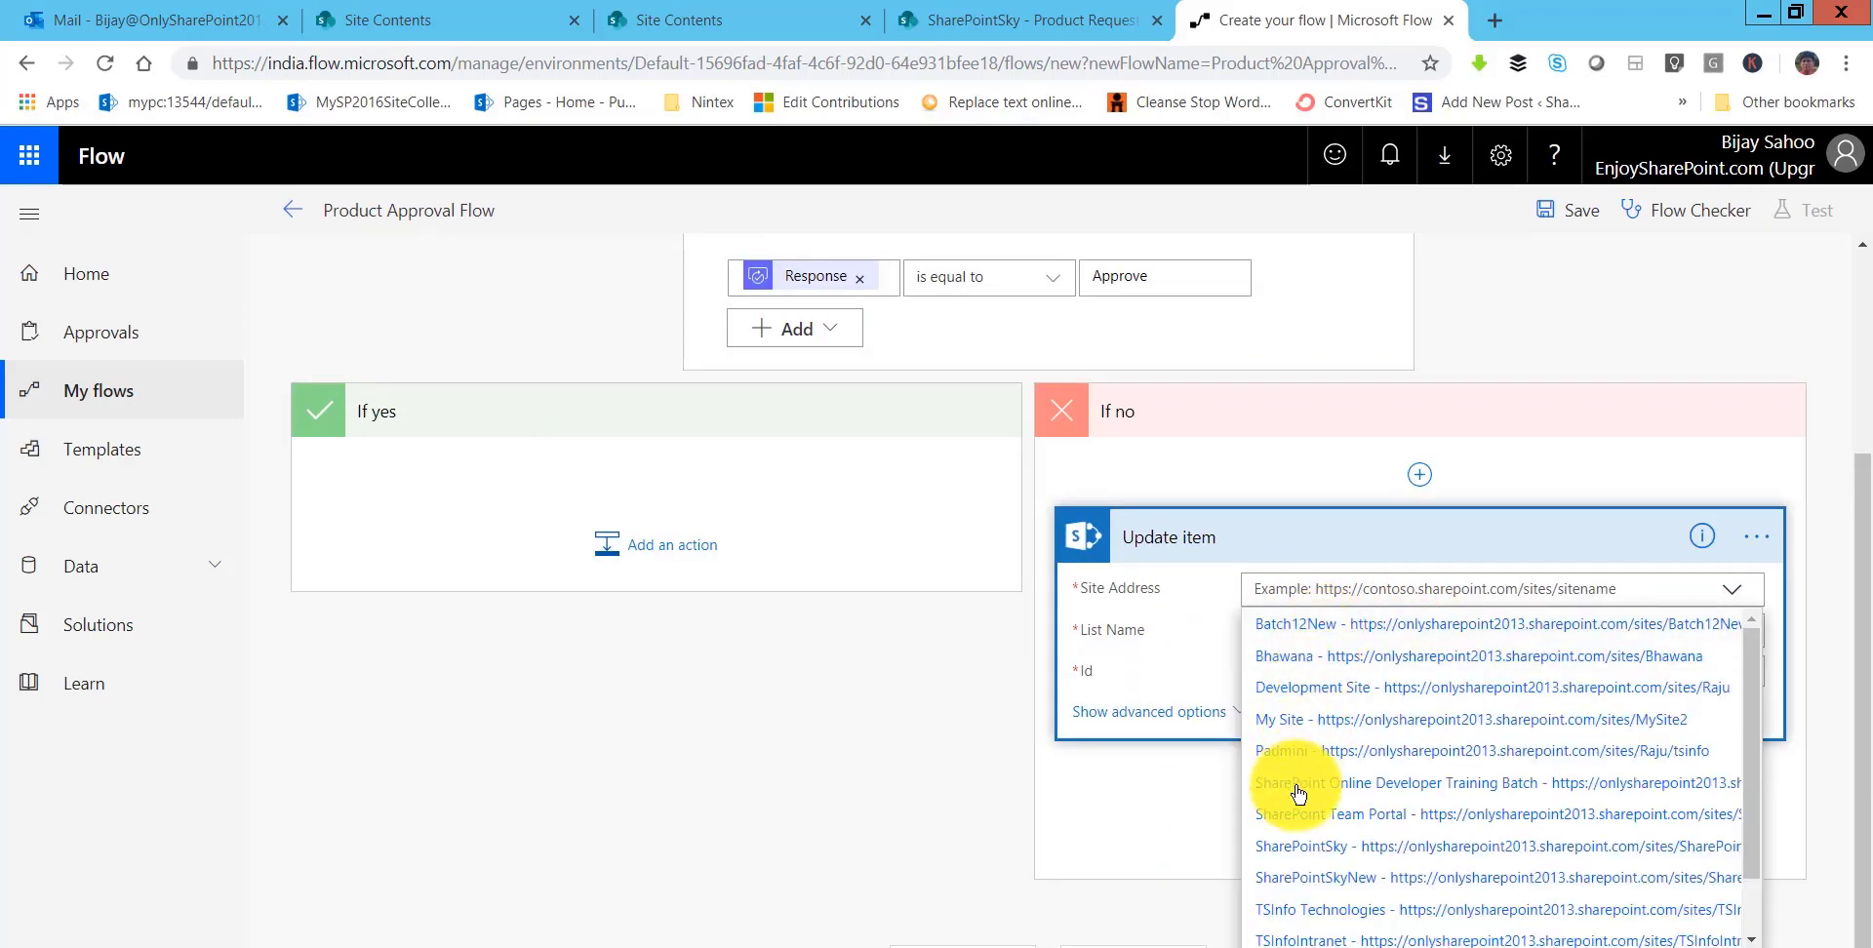
pyautogui.click(1302, 846)
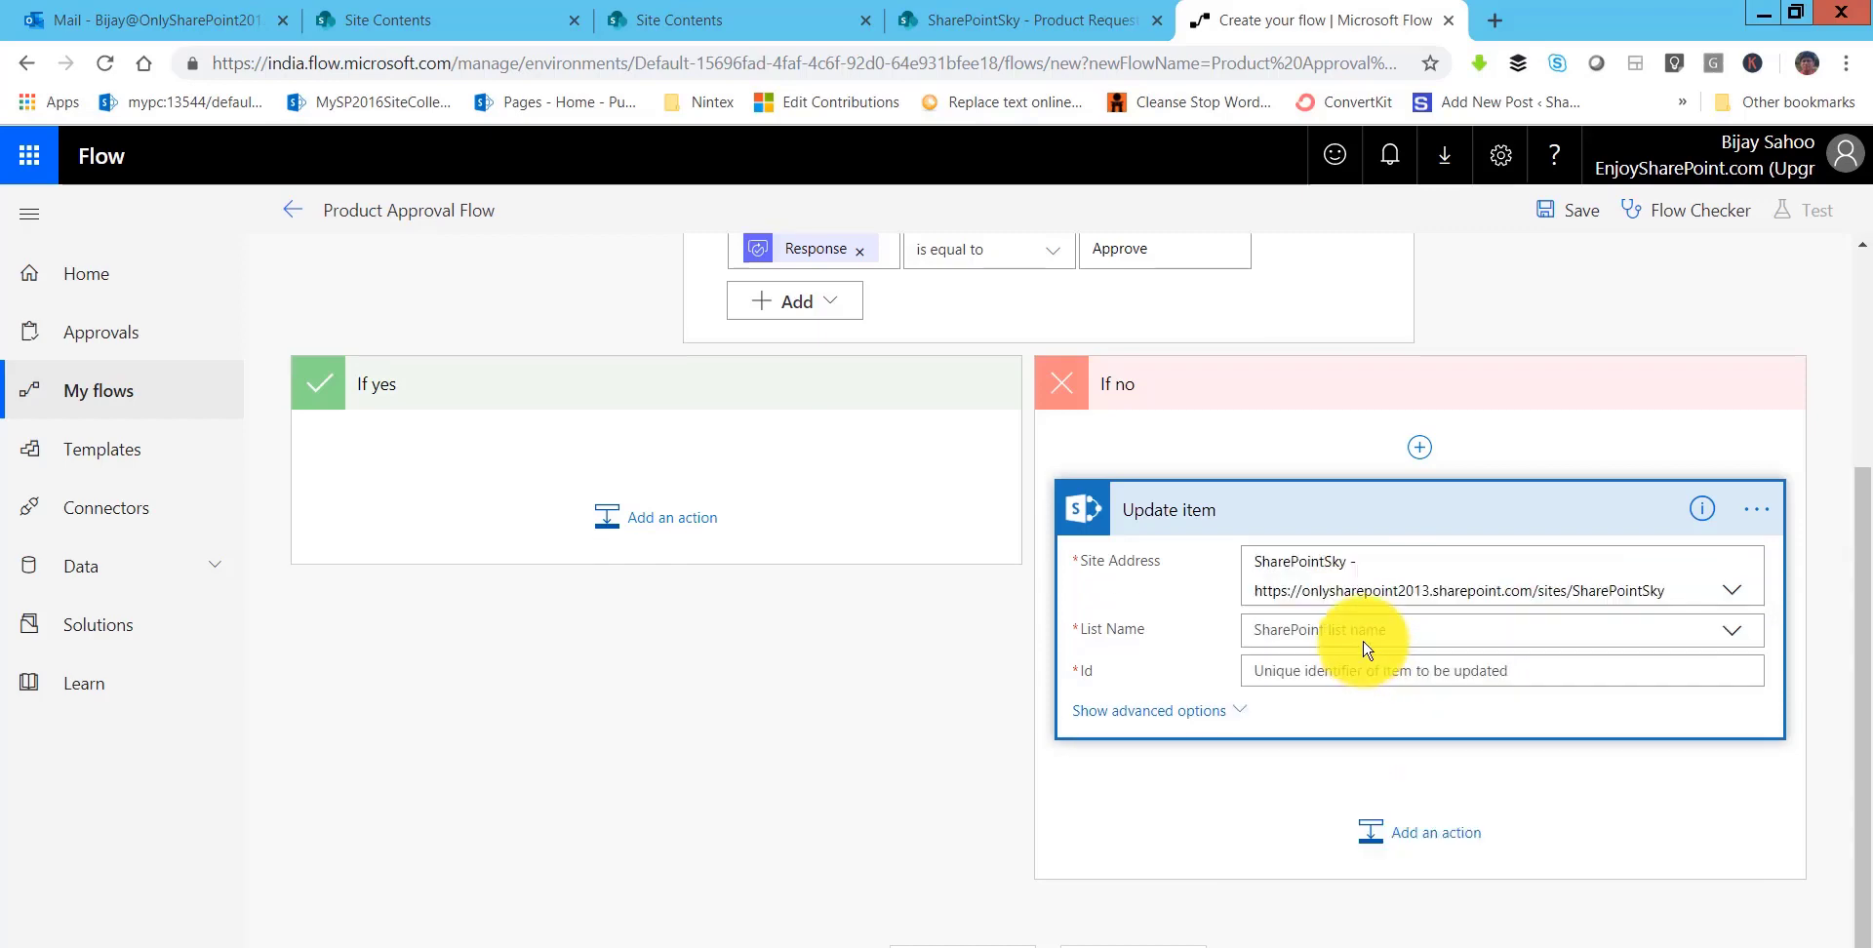
pyautogui.click(1344, 628)
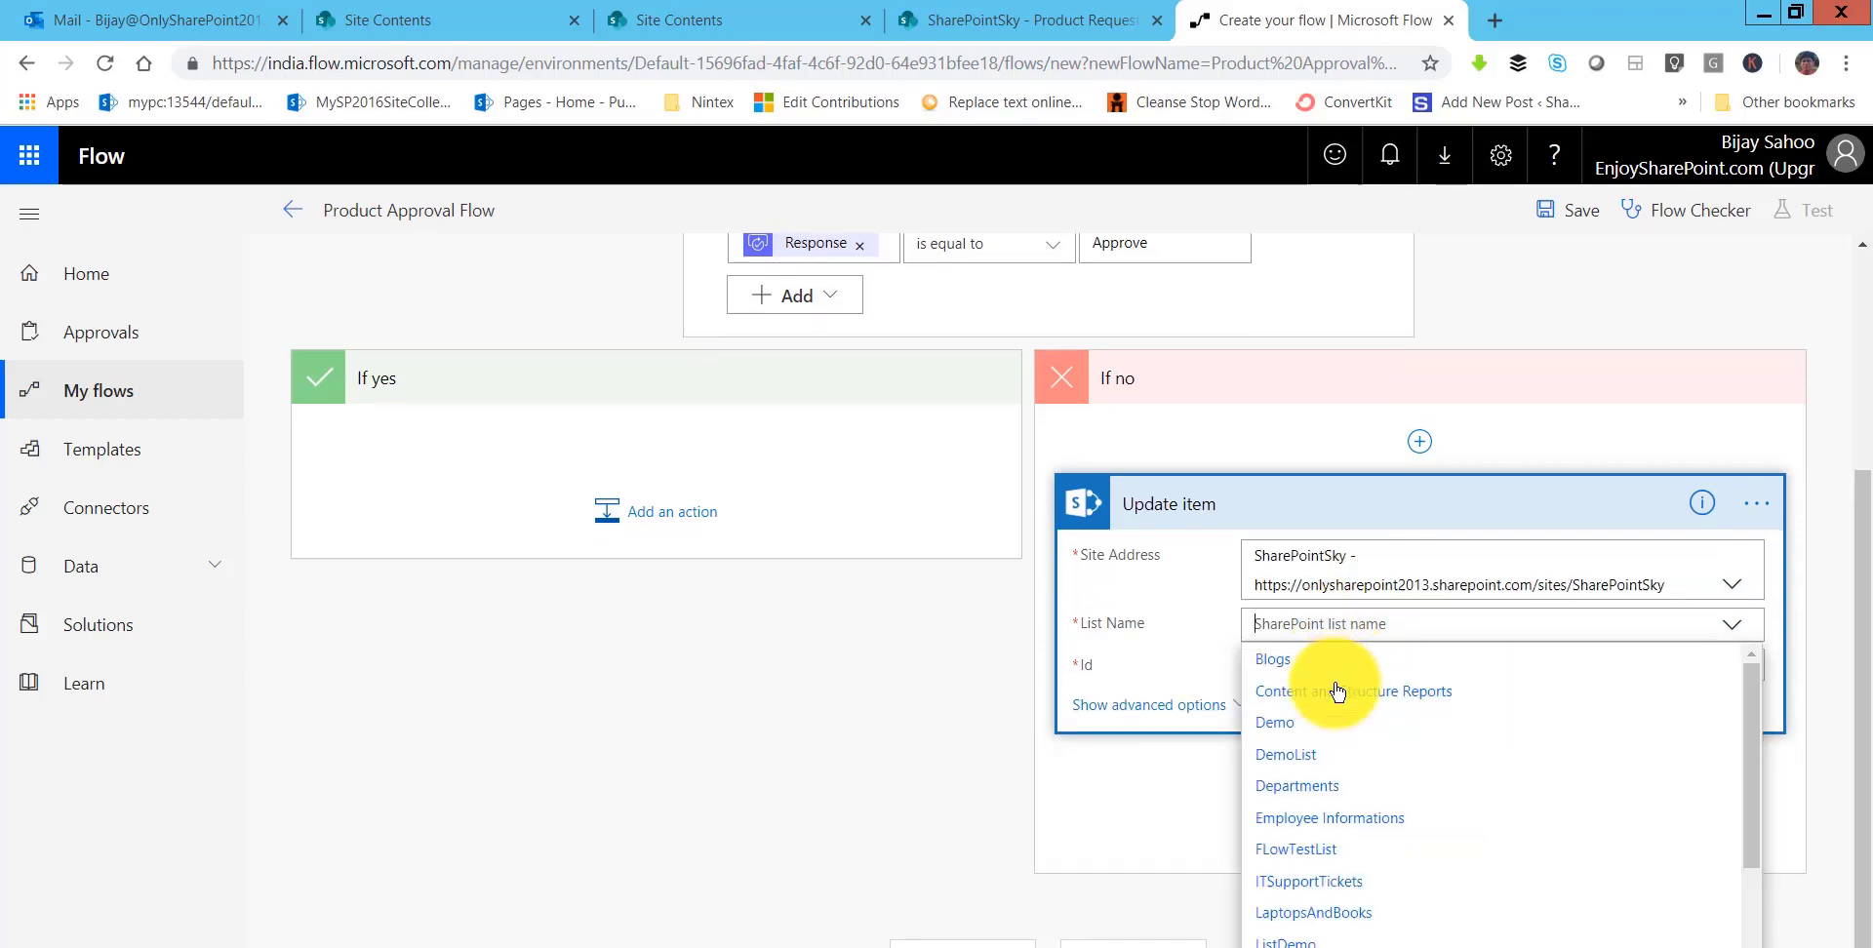
pyautogui.scroll(-3, 1305, 792)
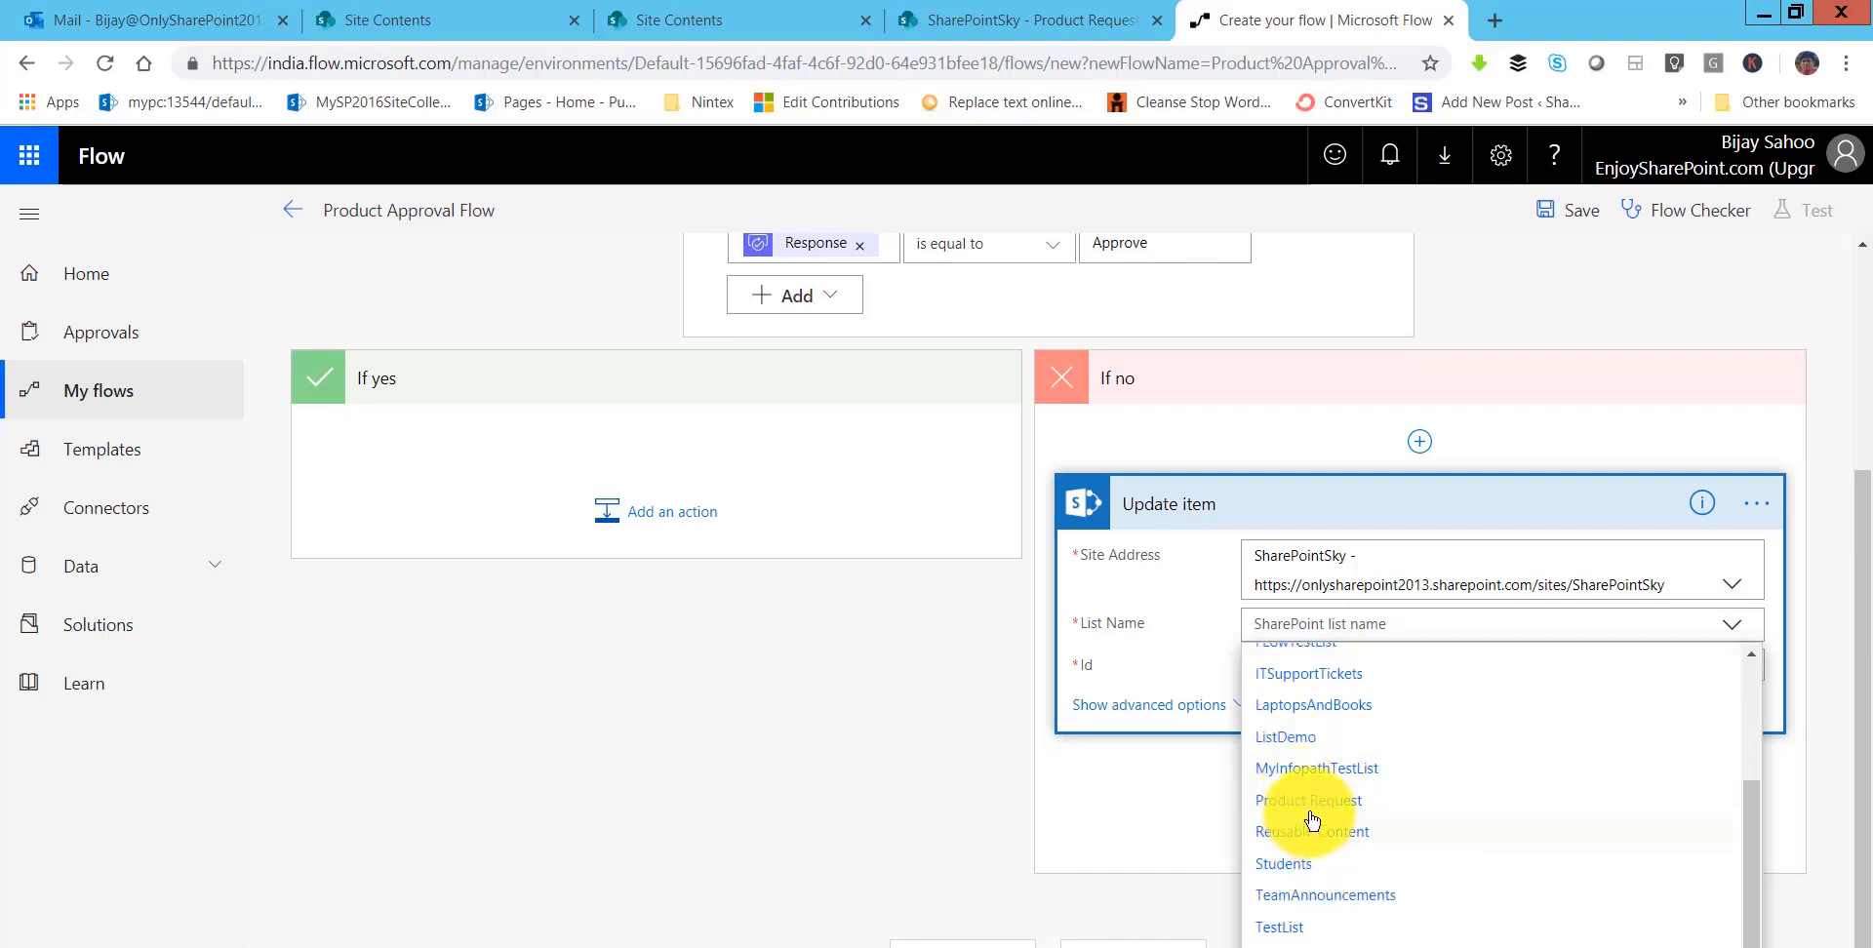
pyautogui.click(1312, 809)
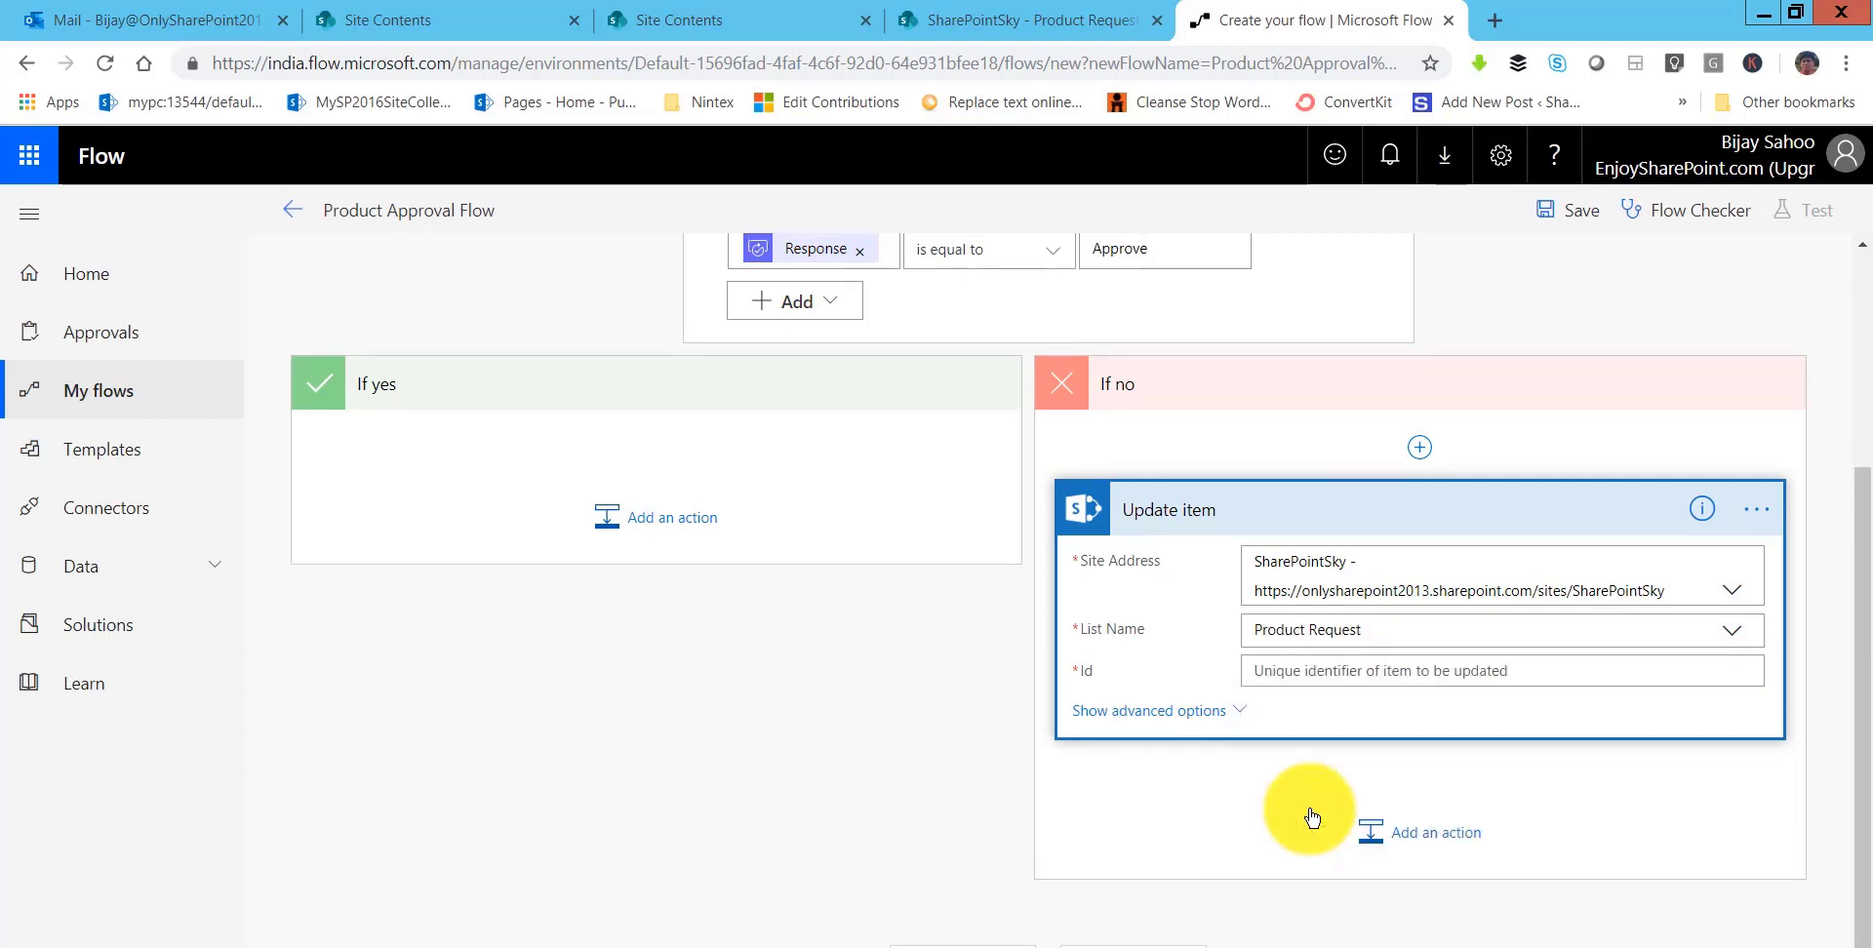
# - Fill Update item's Id with ID, Title with Title, and Product Status Value with Rejected
pyautogui.click(1327, 667)
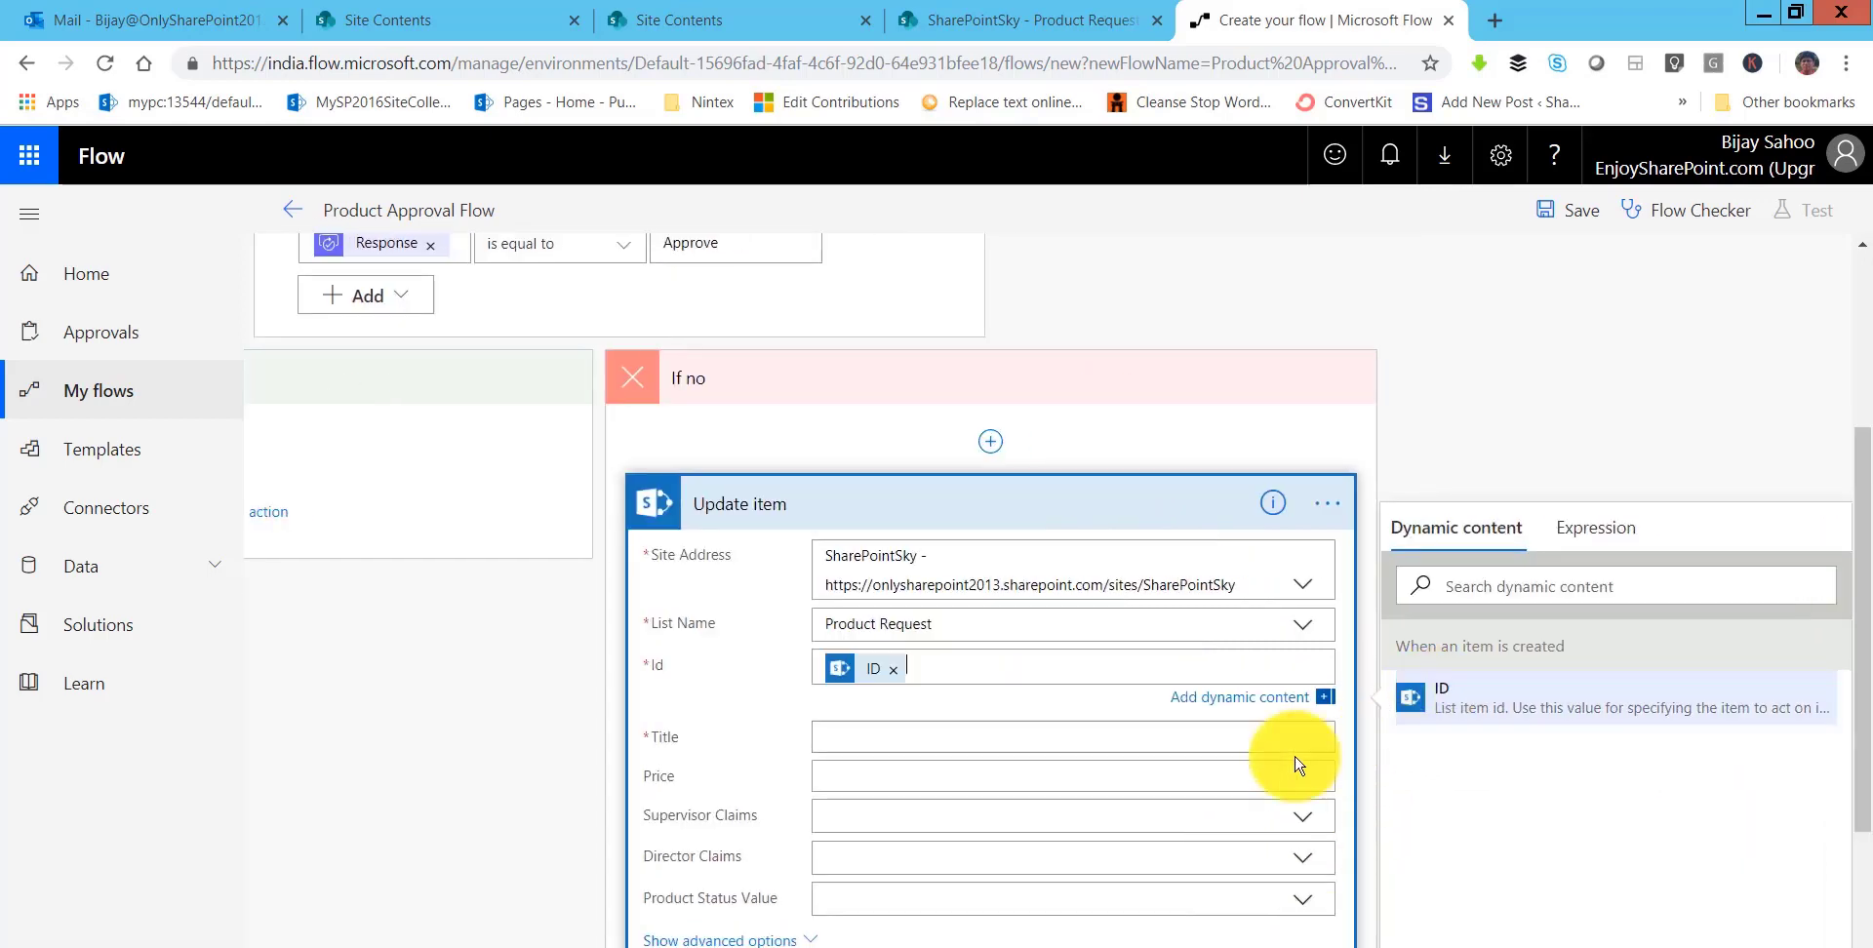
pyautogui.click(1324, 733)
pyautogui.scroll(-5, 1480, 790)
pyautogui.scroll(-3, 1471, 823)
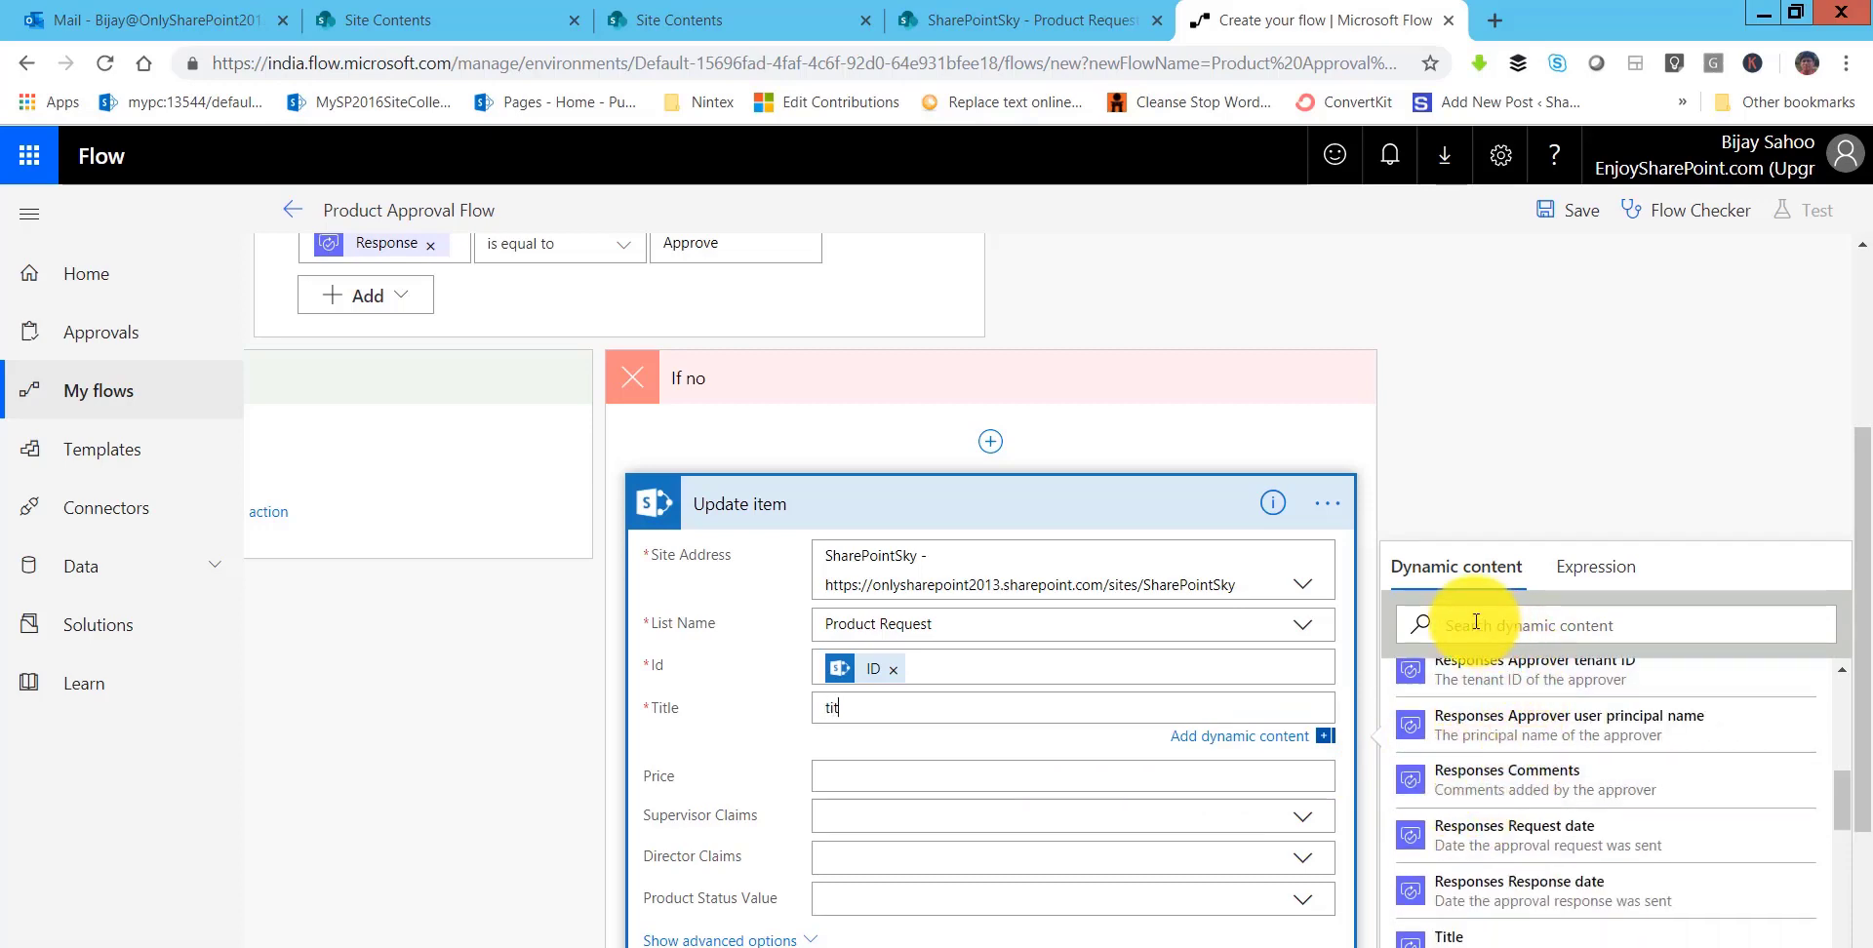
pyautogui.write('tit')
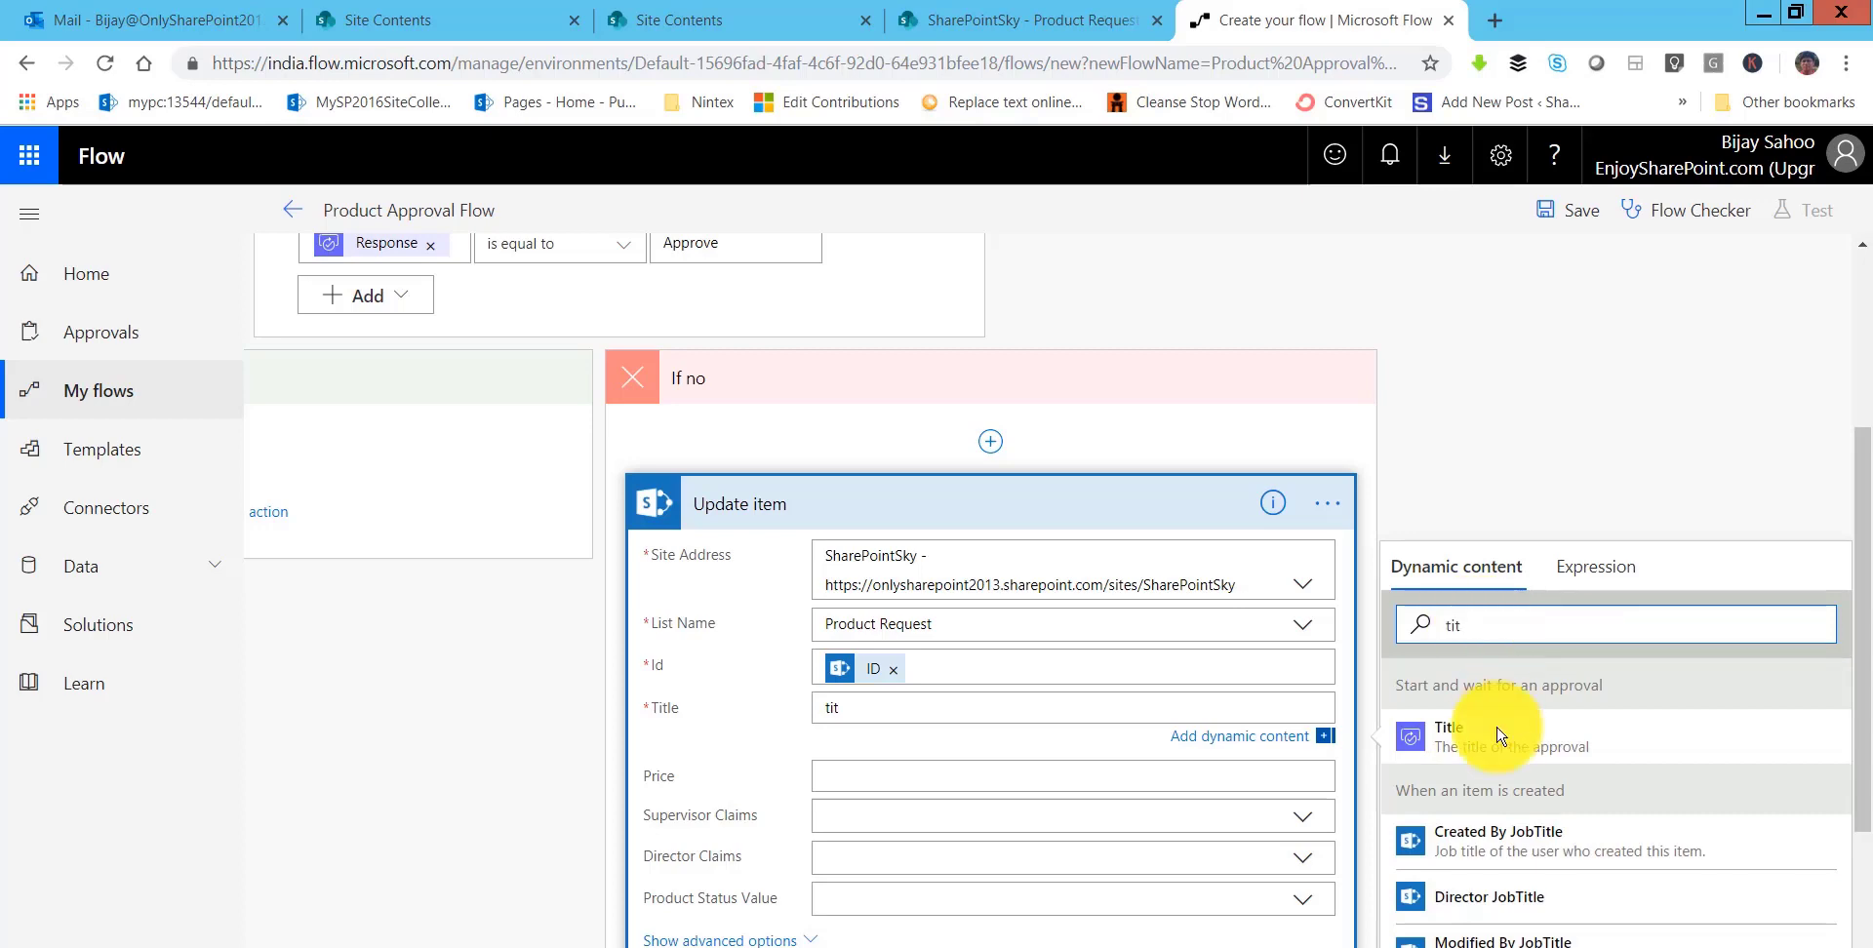
pyautogui.scroll(-1, 1490, 855)
pyautogui.scroll(-1, 1490, 854)
pyautogui.click(1468, 813)
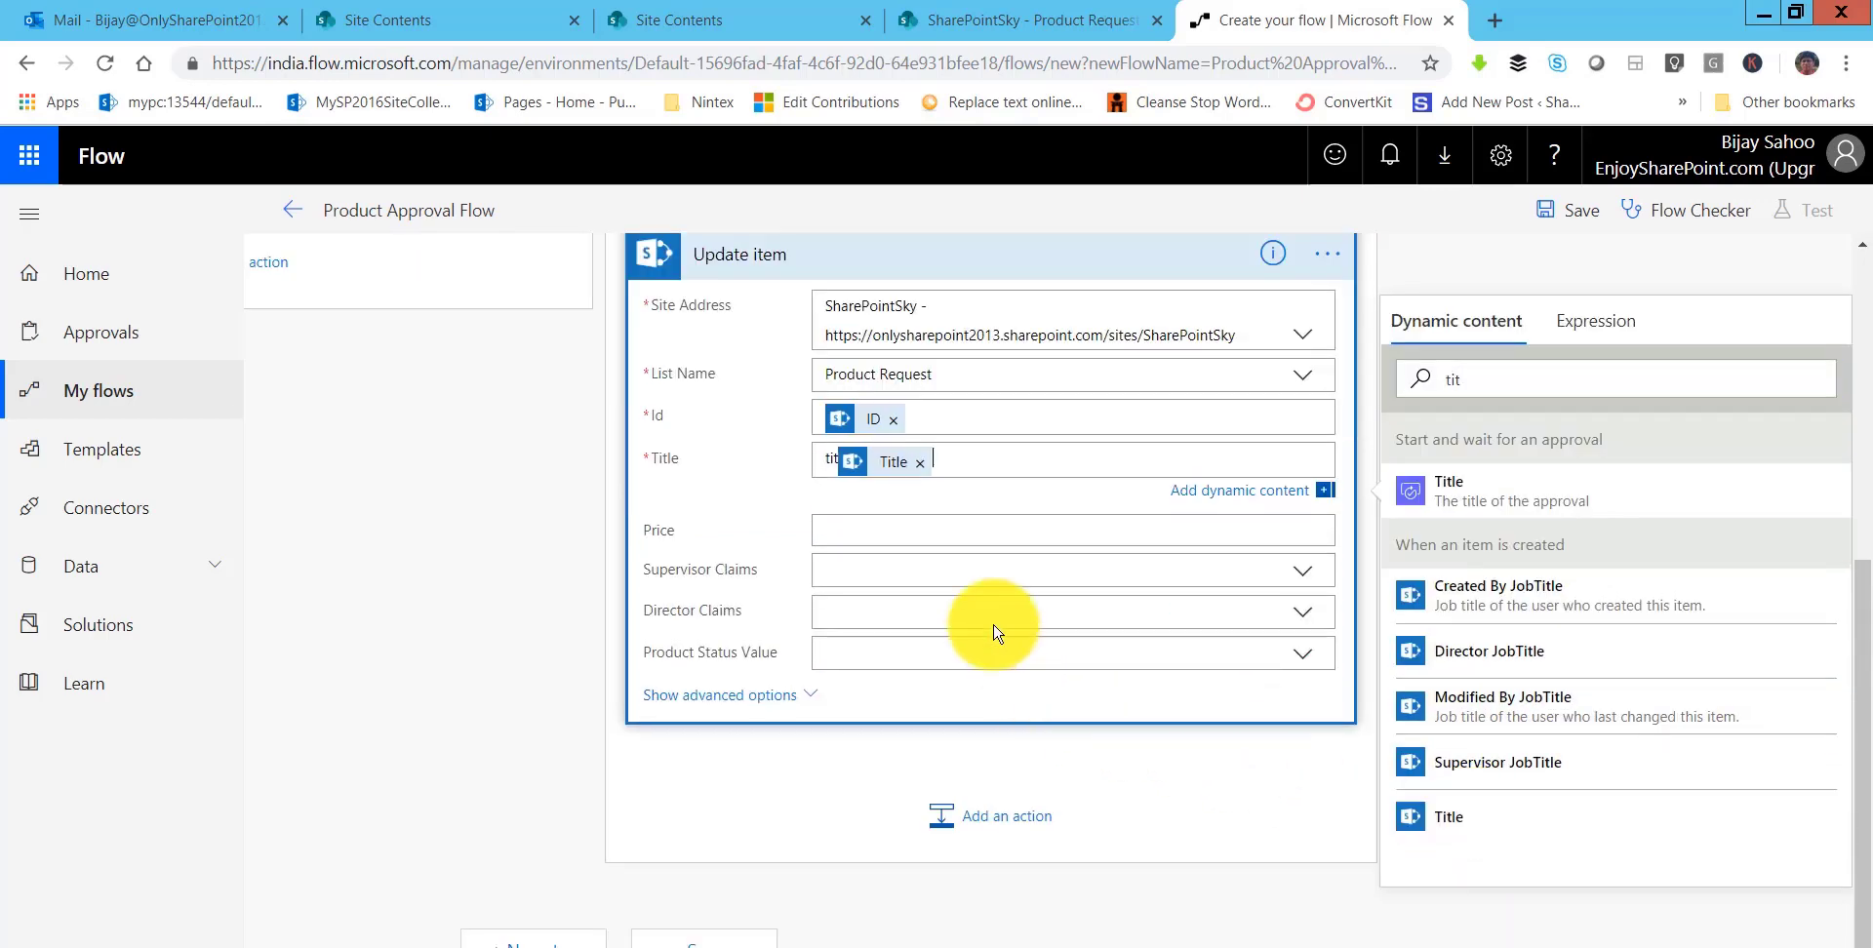
pyautogui.click(898, 649)
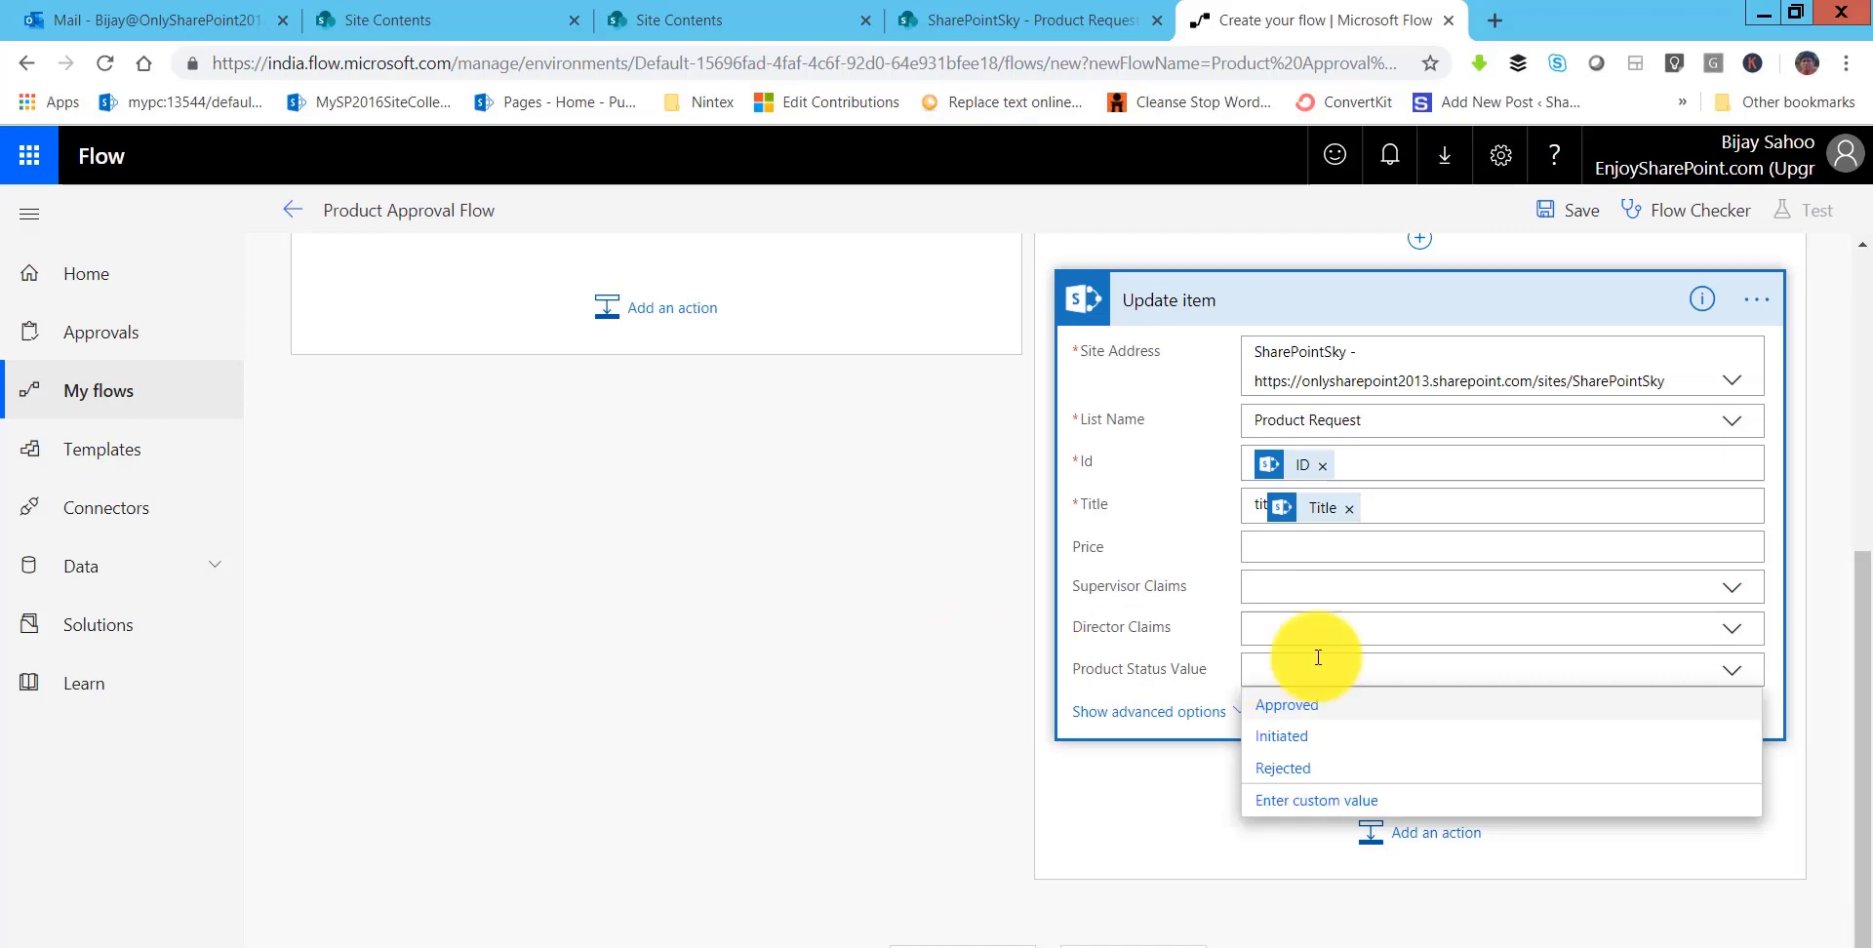
pyautogui.click(1300, 768)
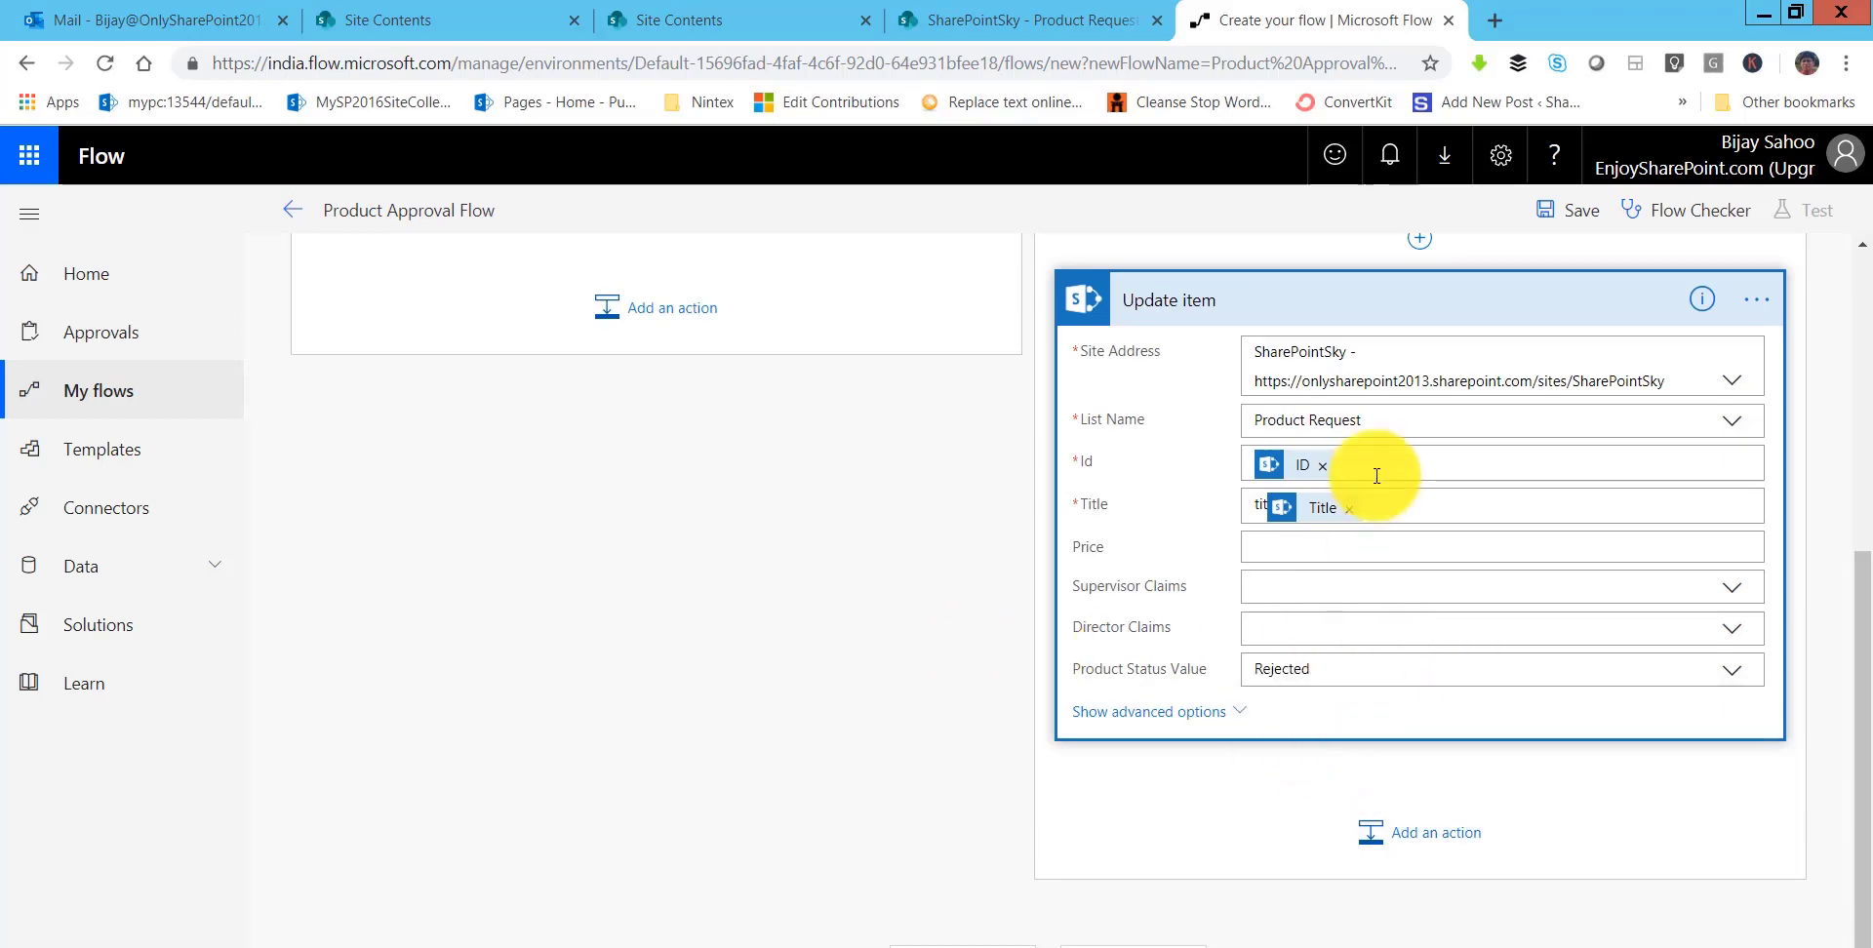
pyautogui.scroll(3, 1356, 554)
pyautogui.click(1385, 649)
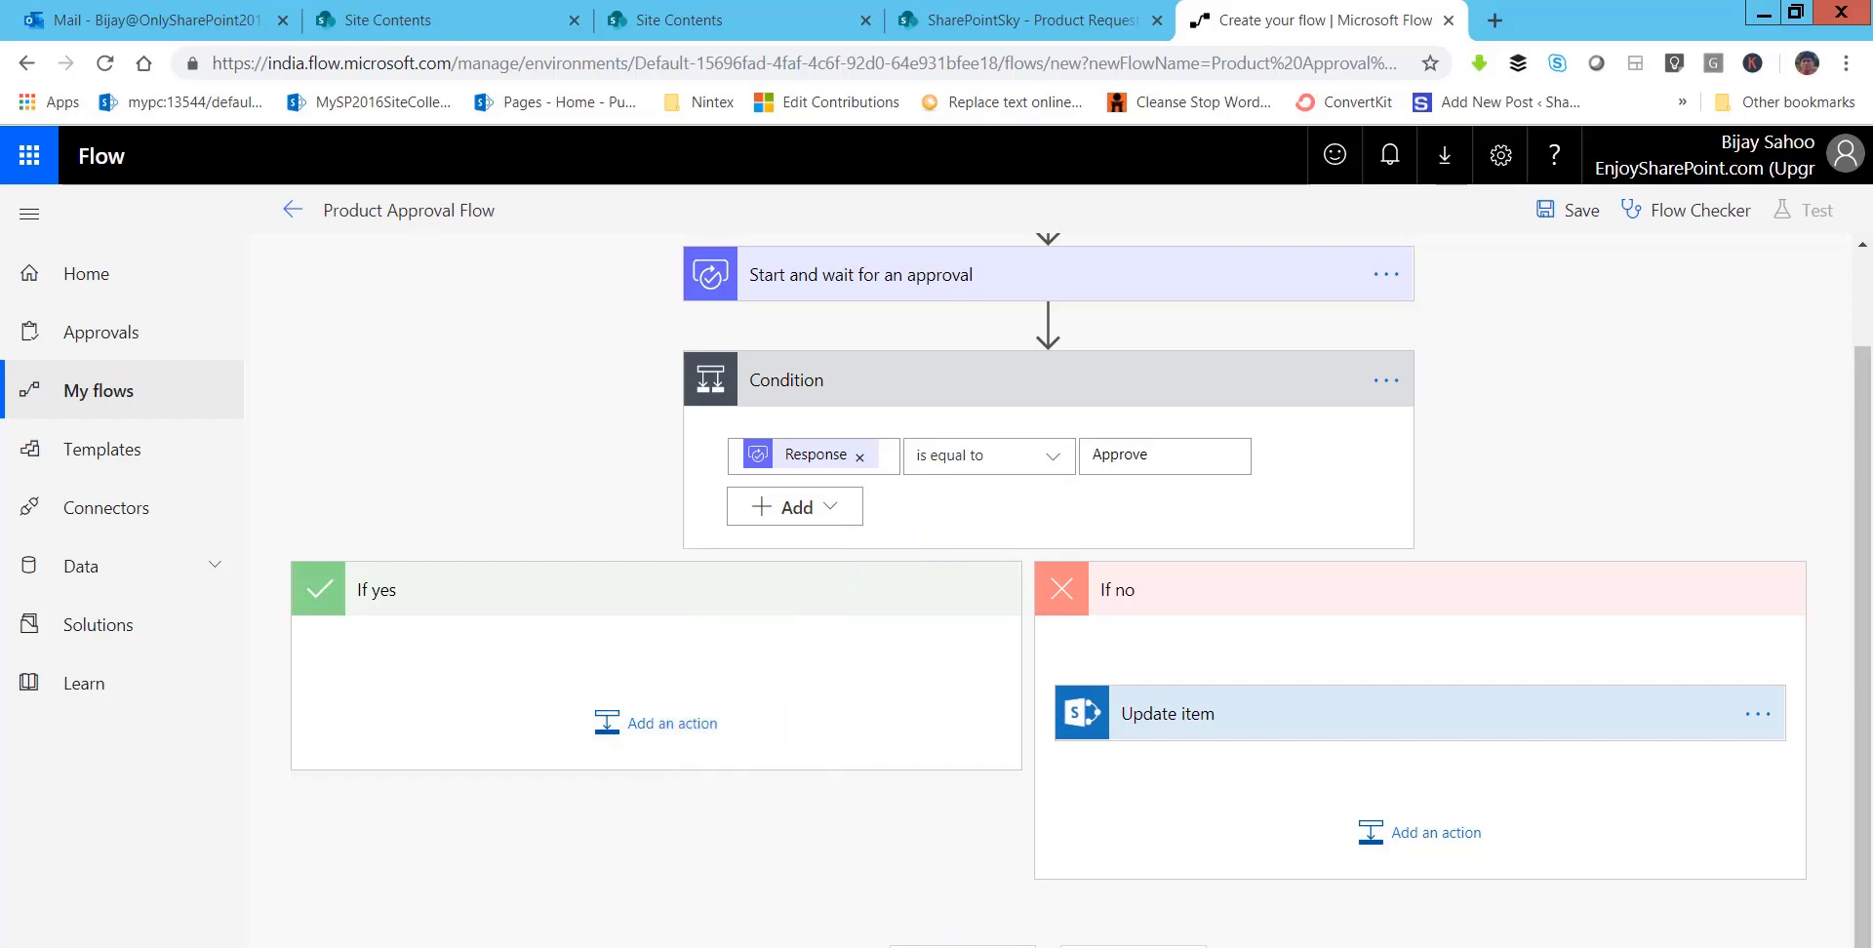
pyautogui.click(711, 947)
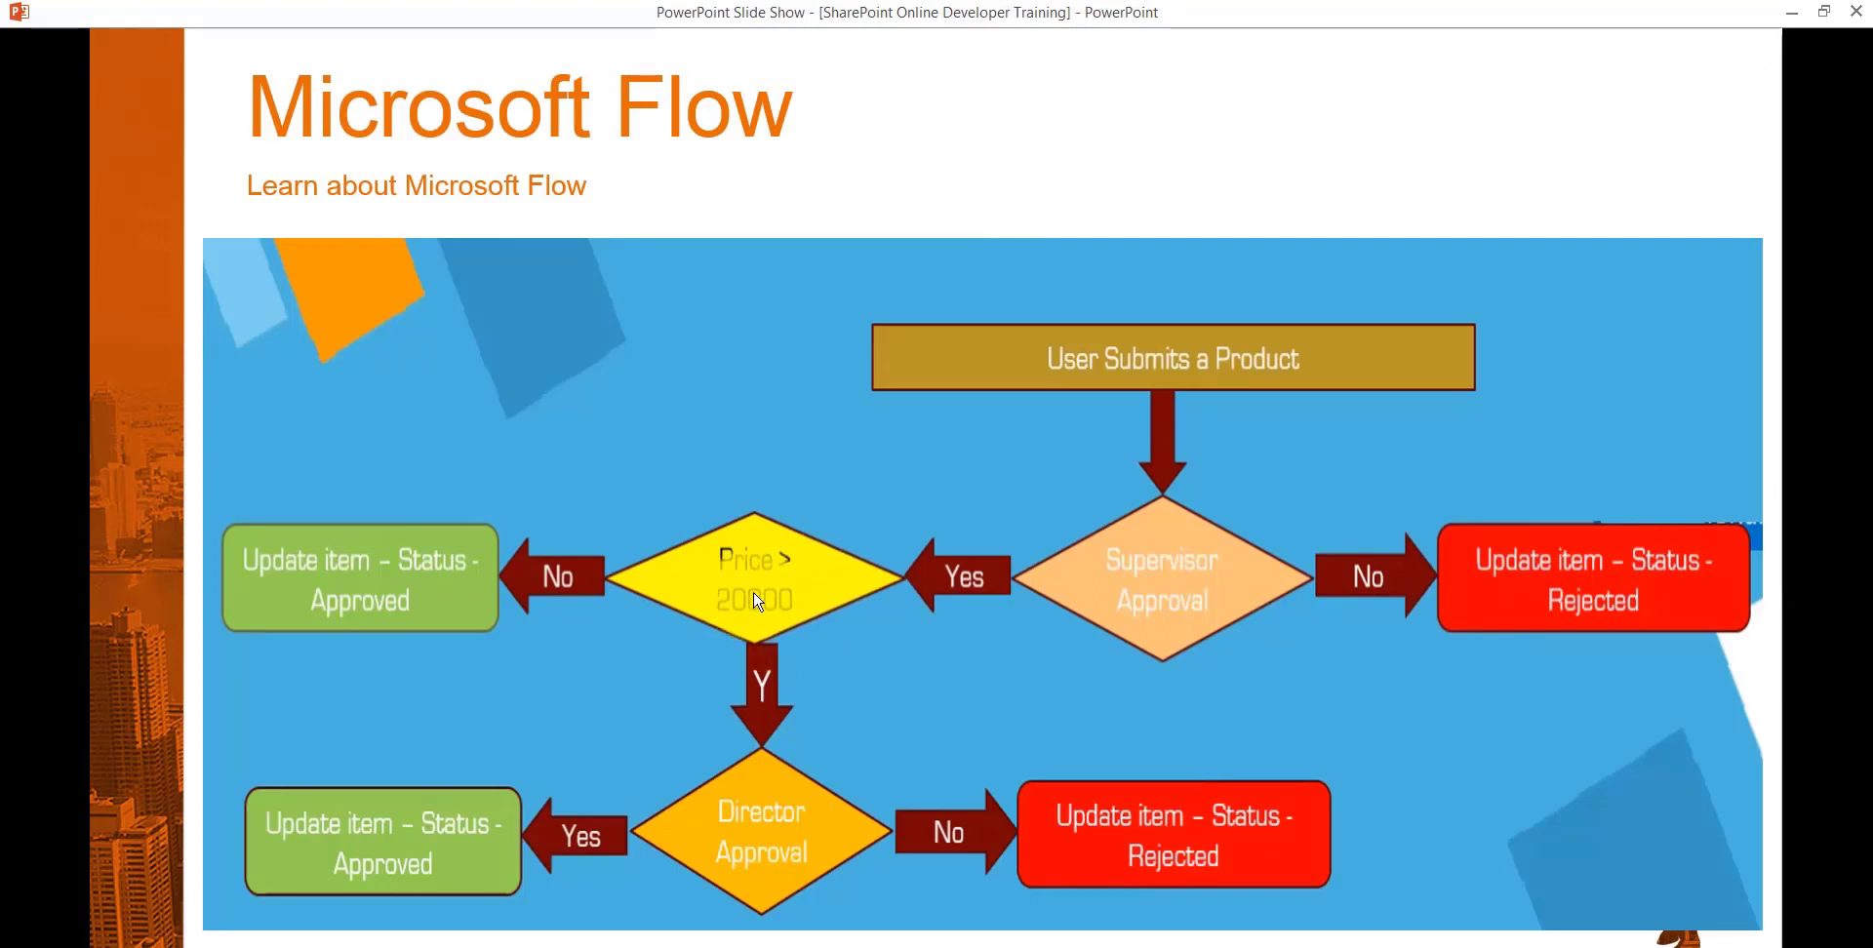
# - Minimize the PowerPoint slide show to get back to the Flow editor
pyautogui.click(1794, 12)
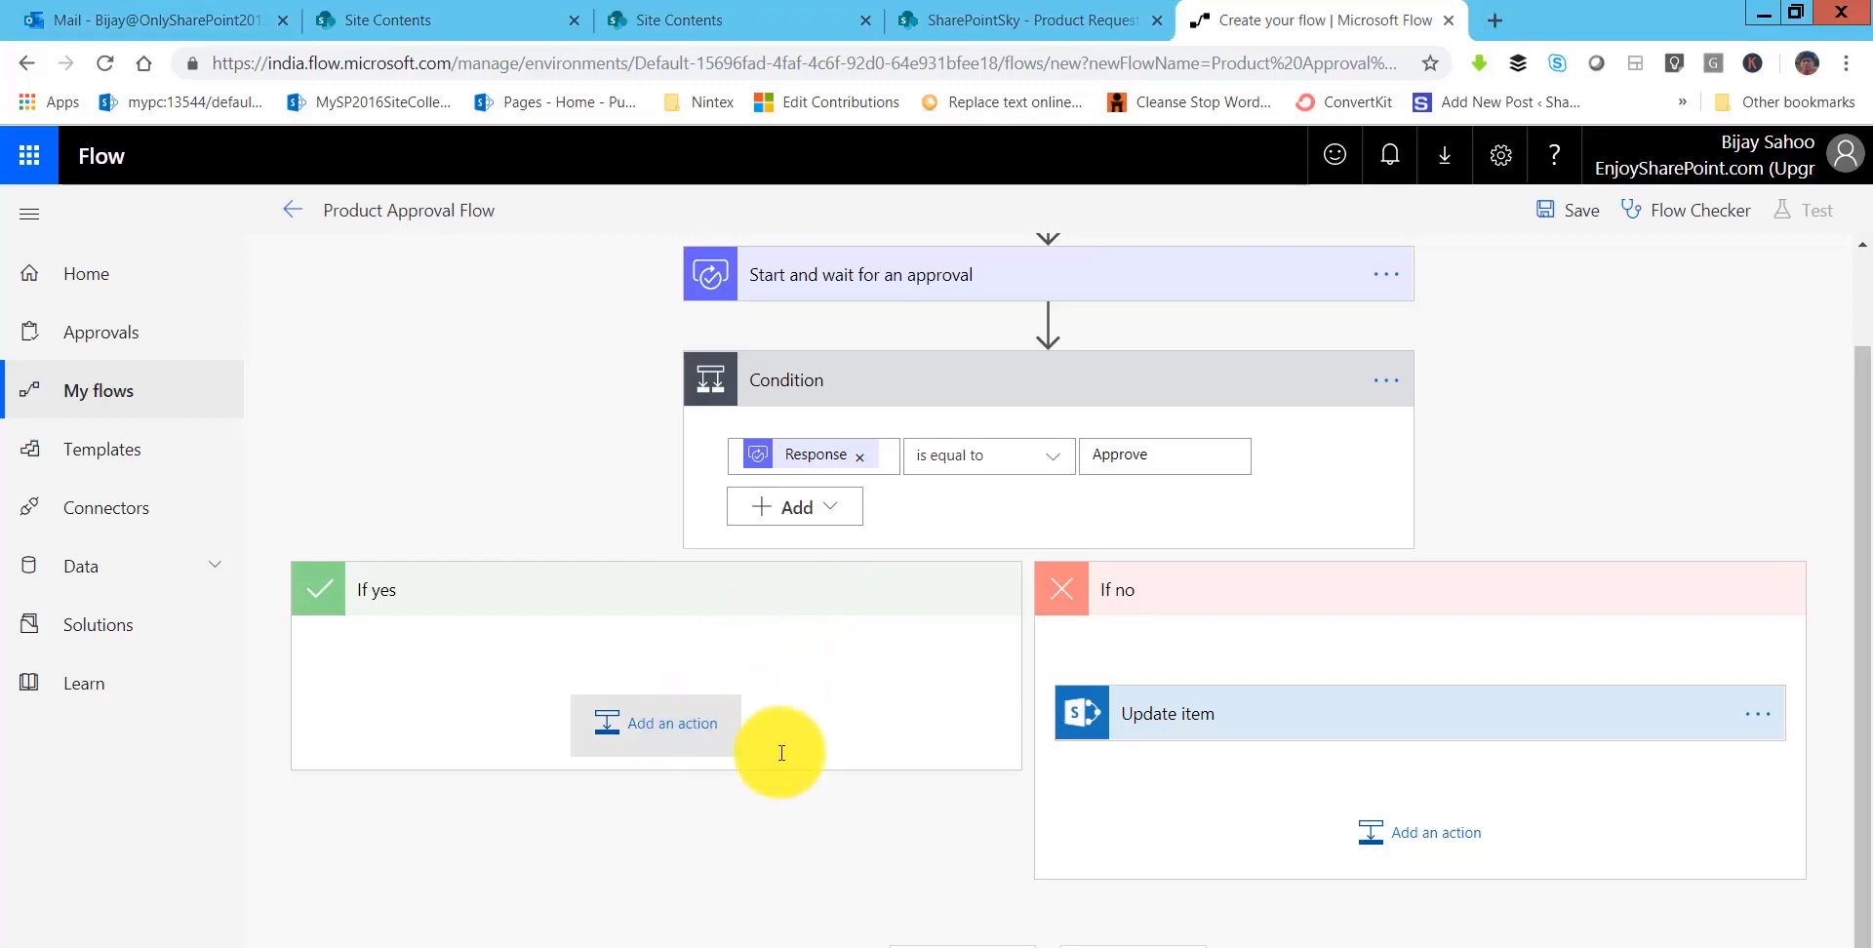
# - Add a nested Condition 2 inside the If yes branch
pyautogui.click(739, 730)
pyautogui.scroll(-2, 483, 780)
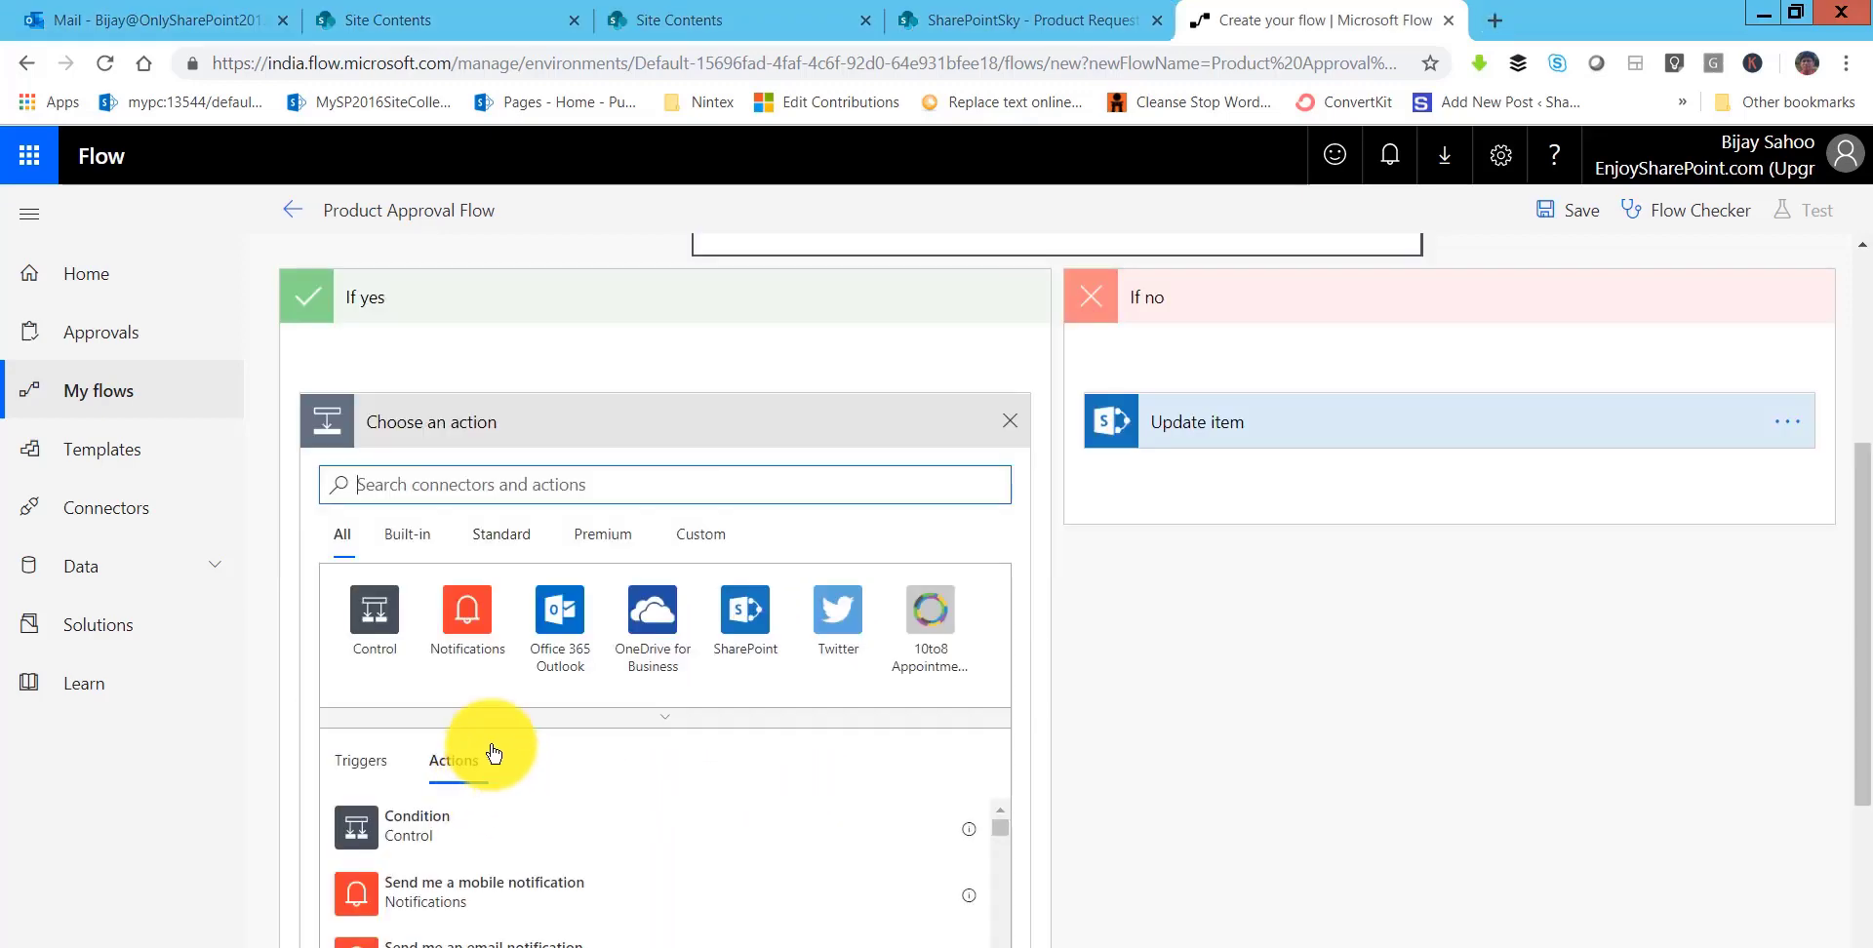
pyautogui.click(381, 629)
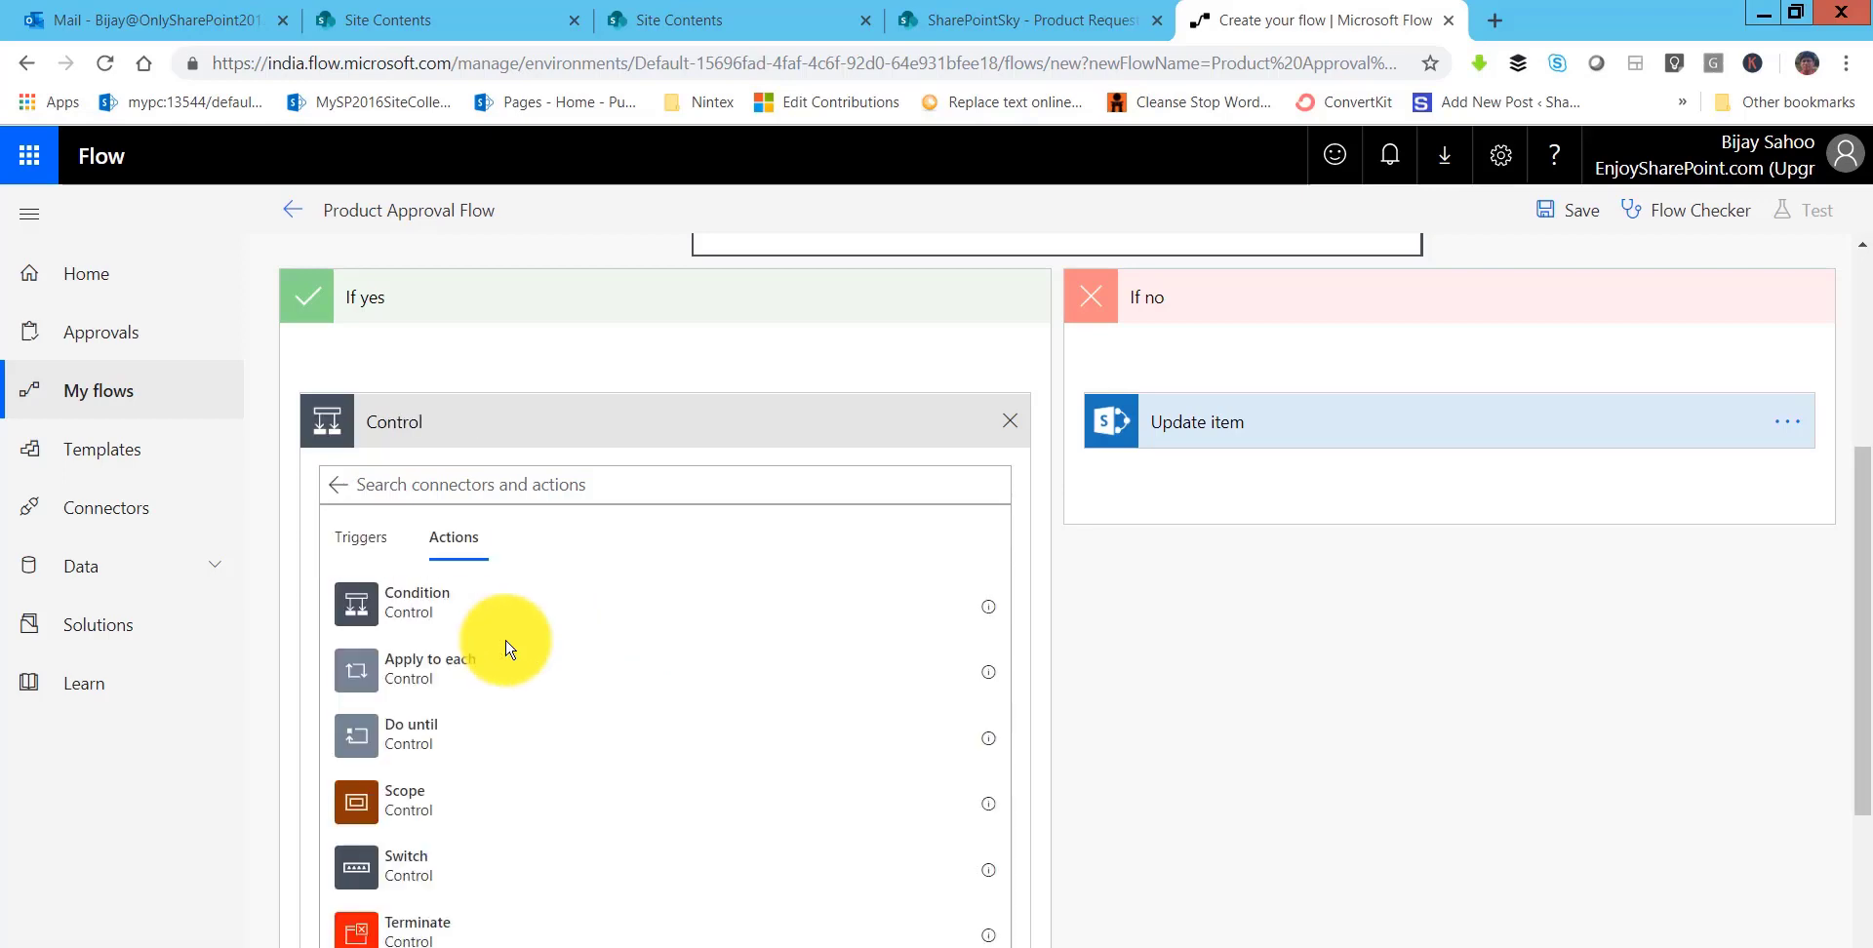
pyautogui.click(841, 622)
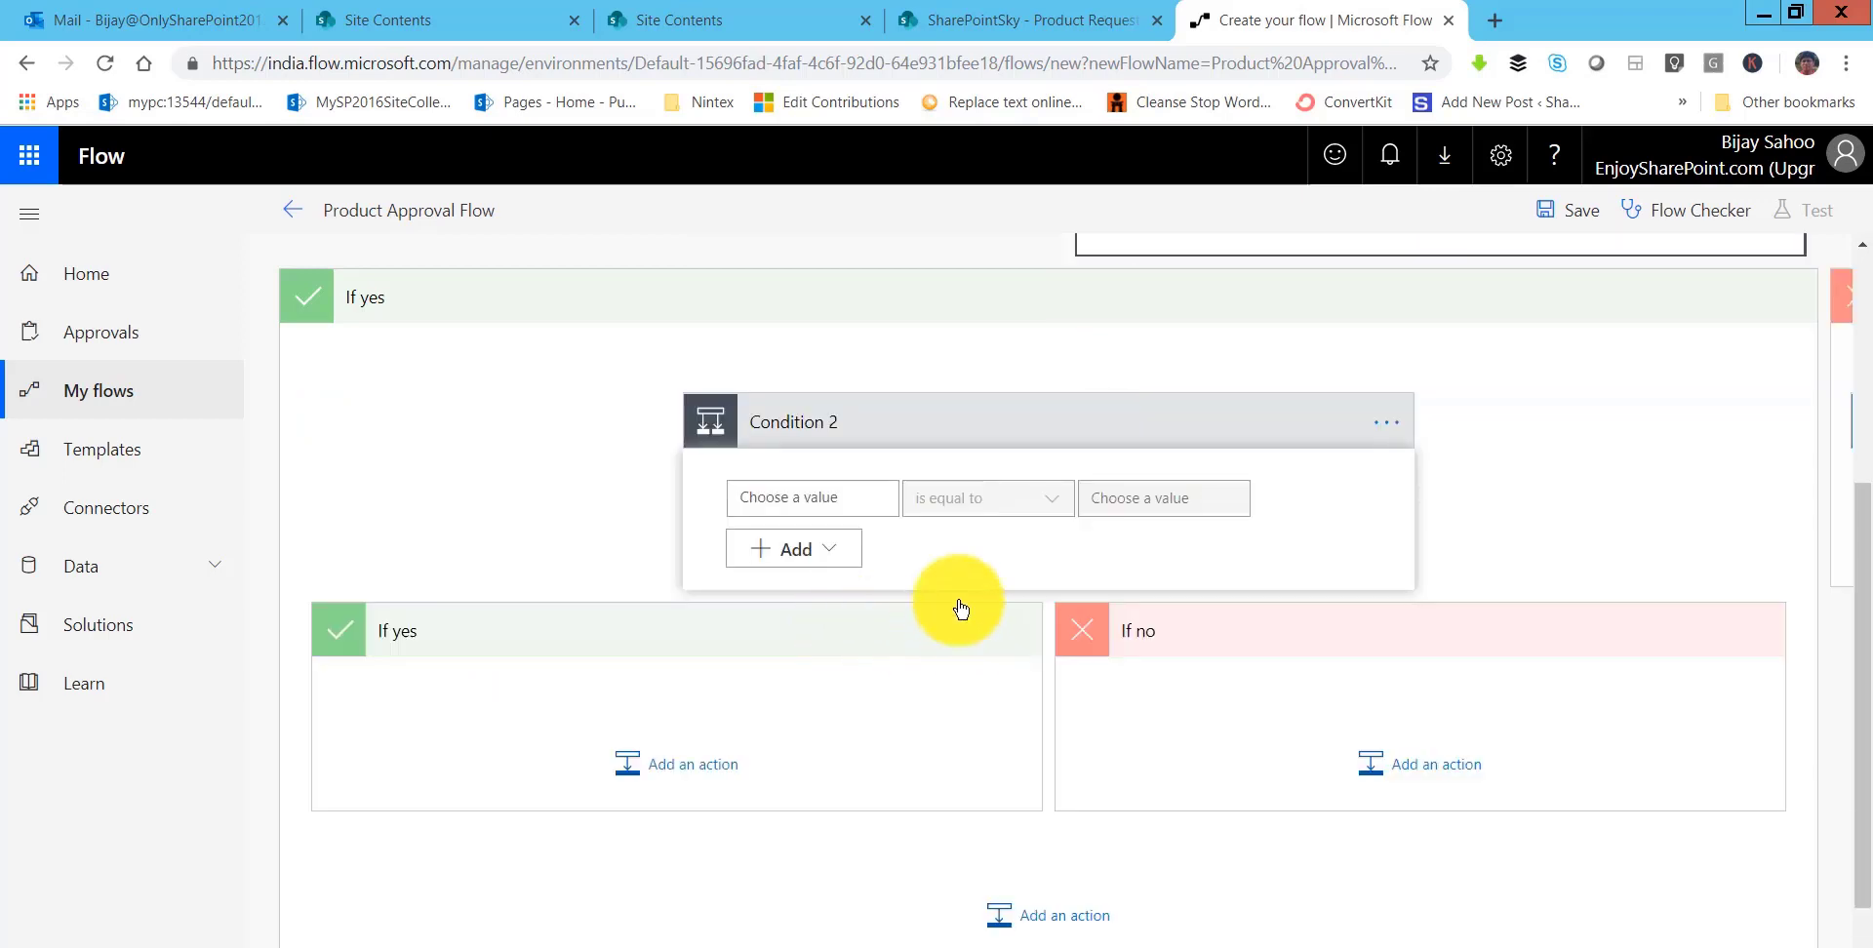
# - Set Condition 2 to compare Price with 'is greater than' 2000
pyautogui.click(790, 498)
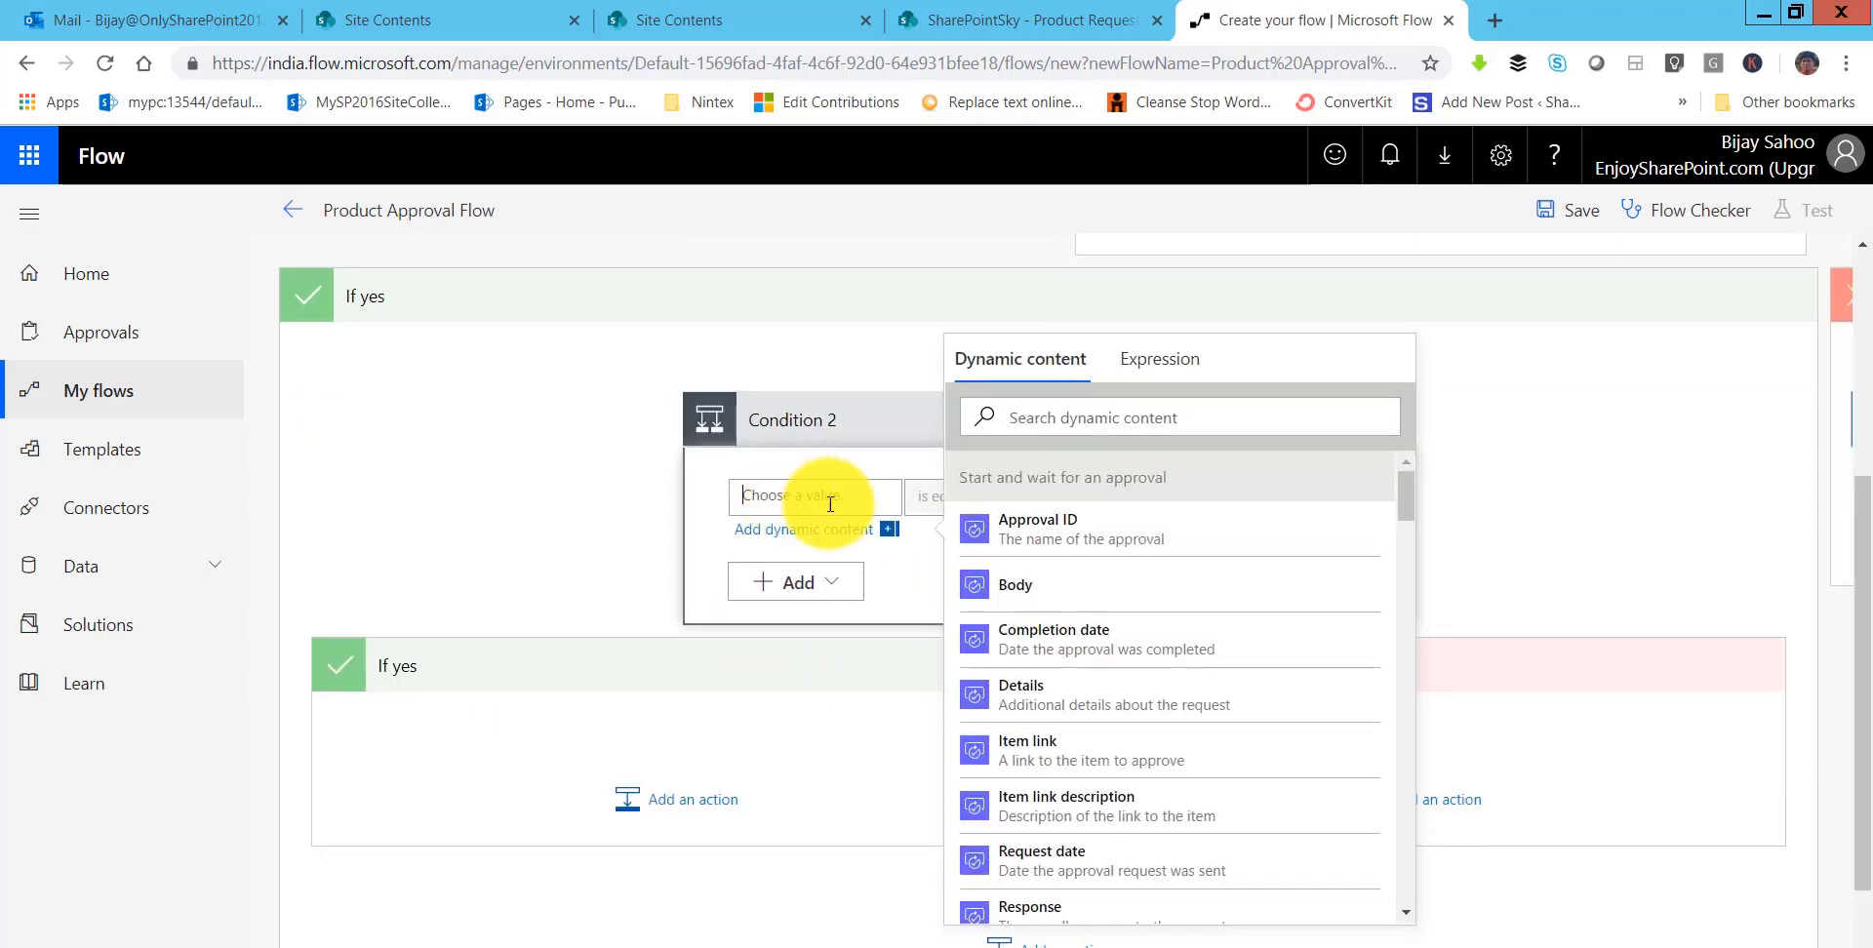
pyautogui.scroll(-3, 1132, 756)
pyautogui.scroll(-6, 1139, 764)
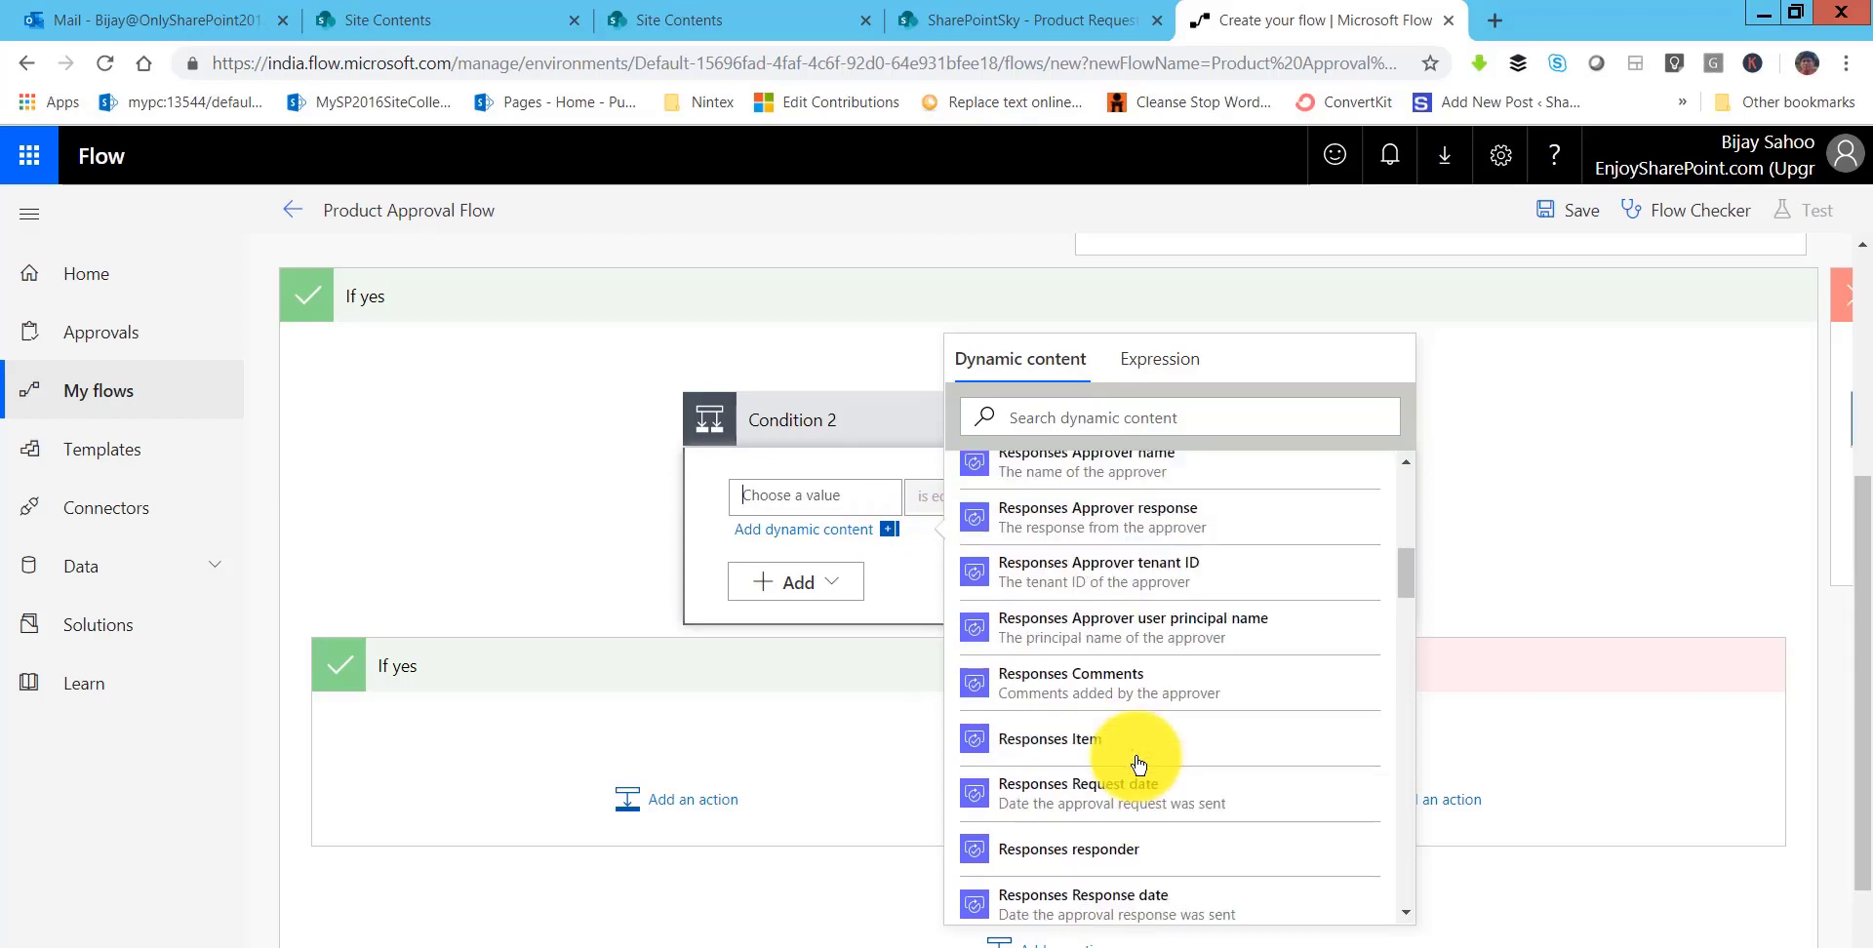
pyautogui.scroll(-2, 1138, 764)
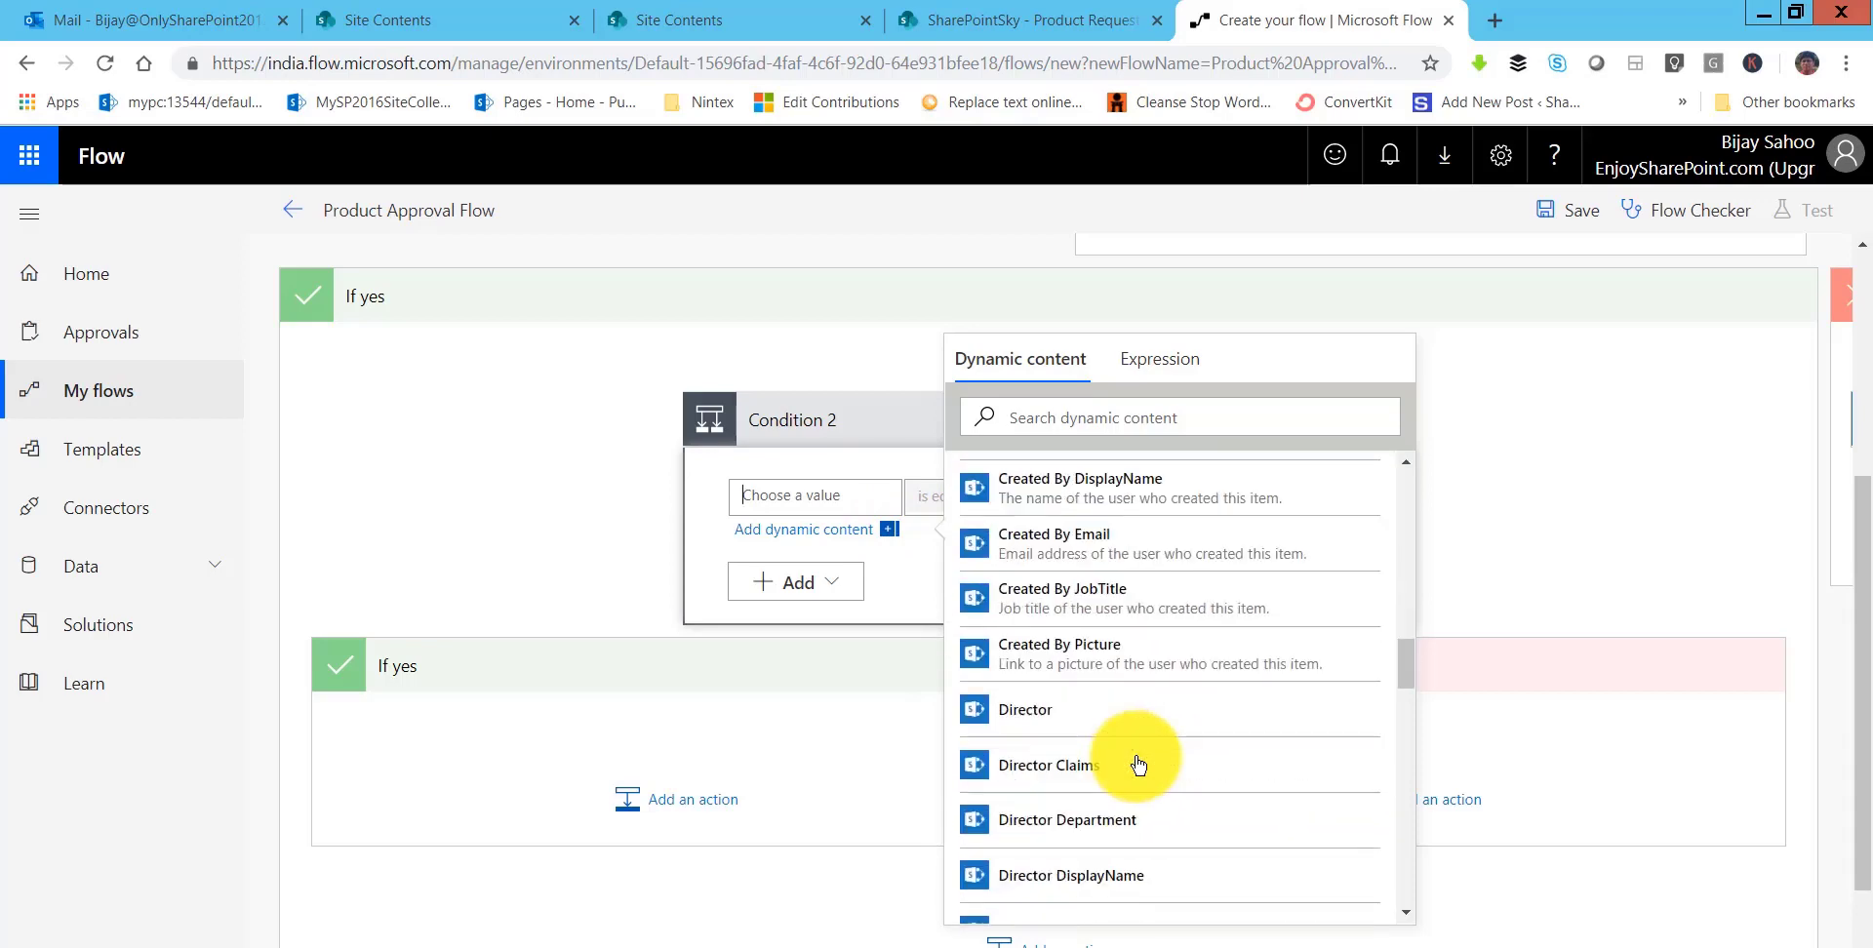
pyautogui.scroll(-5, 1138, 764)
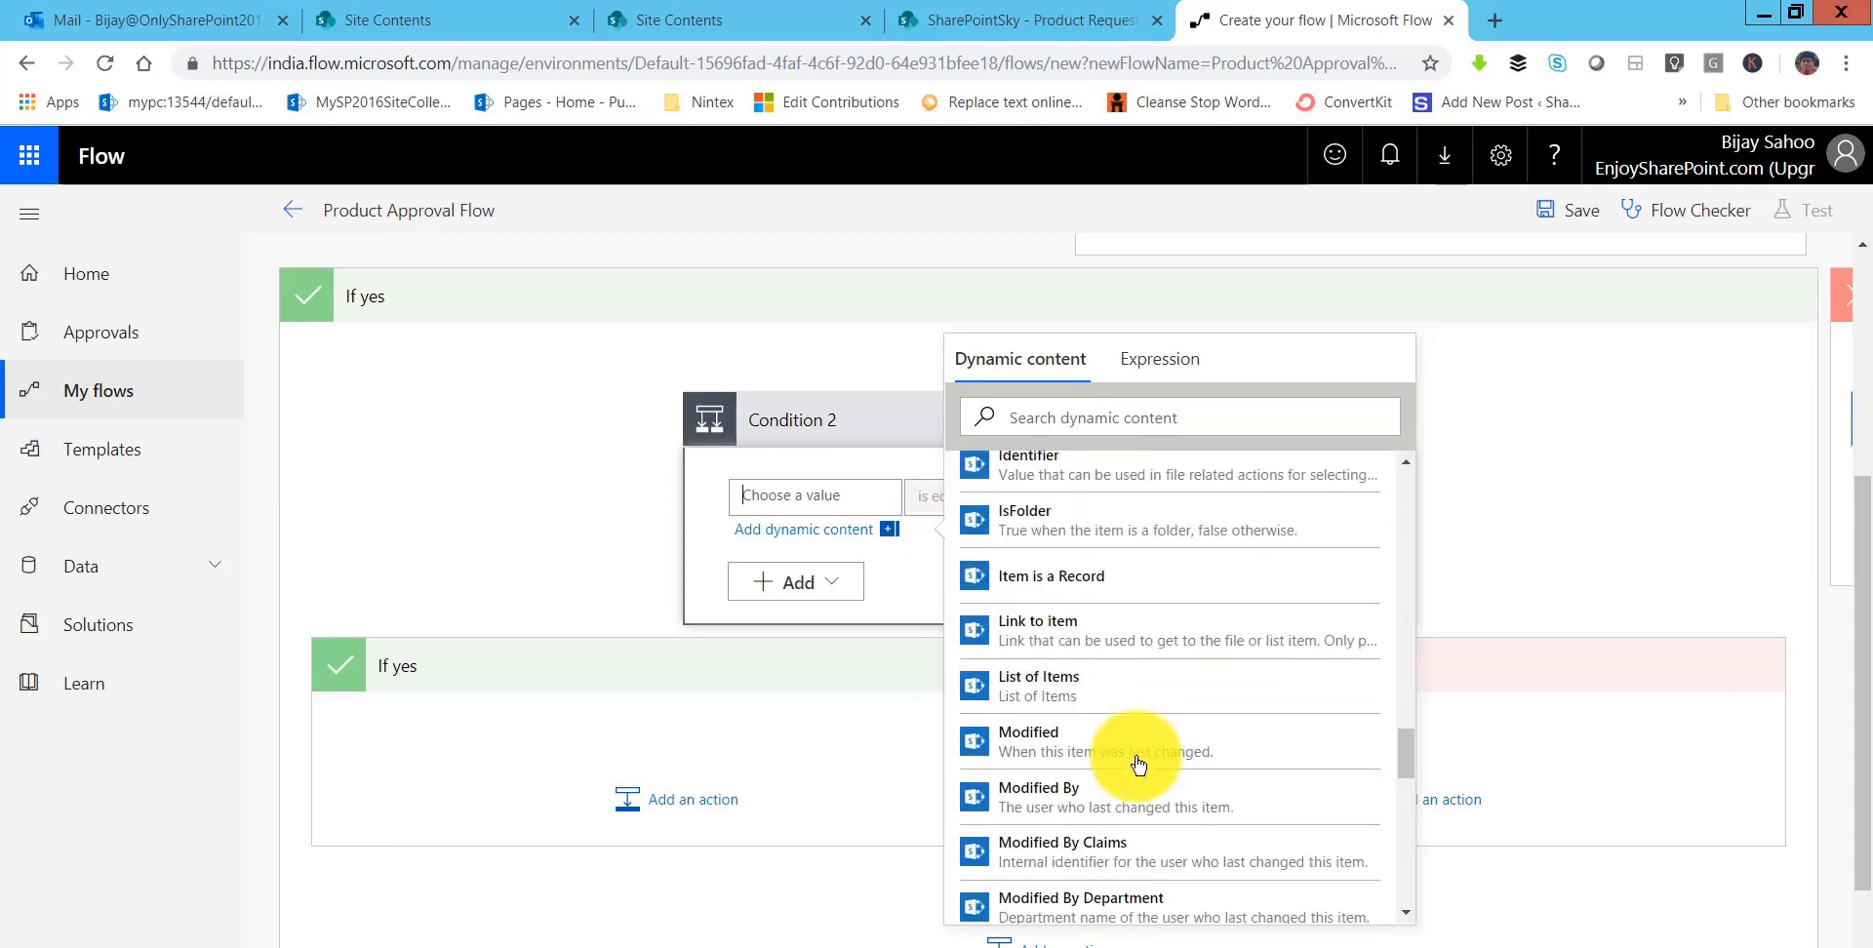
pyautogui.scroll(-4, 1138, 764)
pyautogui.scroll(-1, 1138, 764)
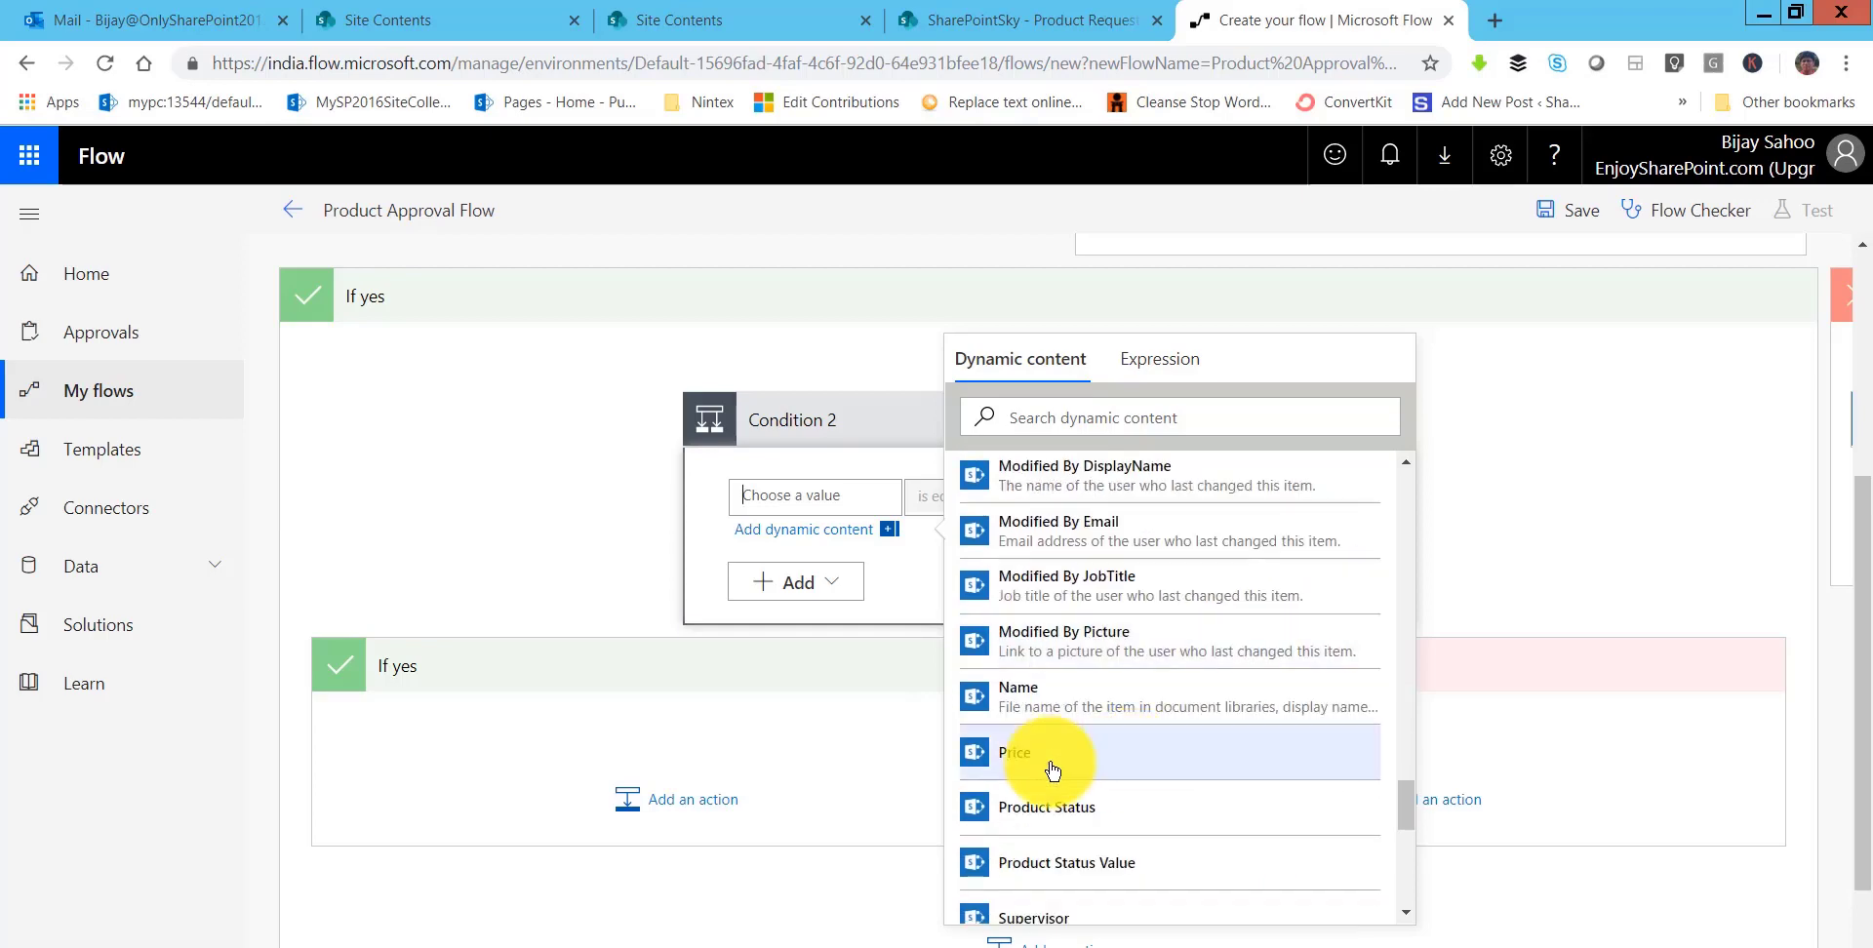
pyautogui.click(1079, 741)
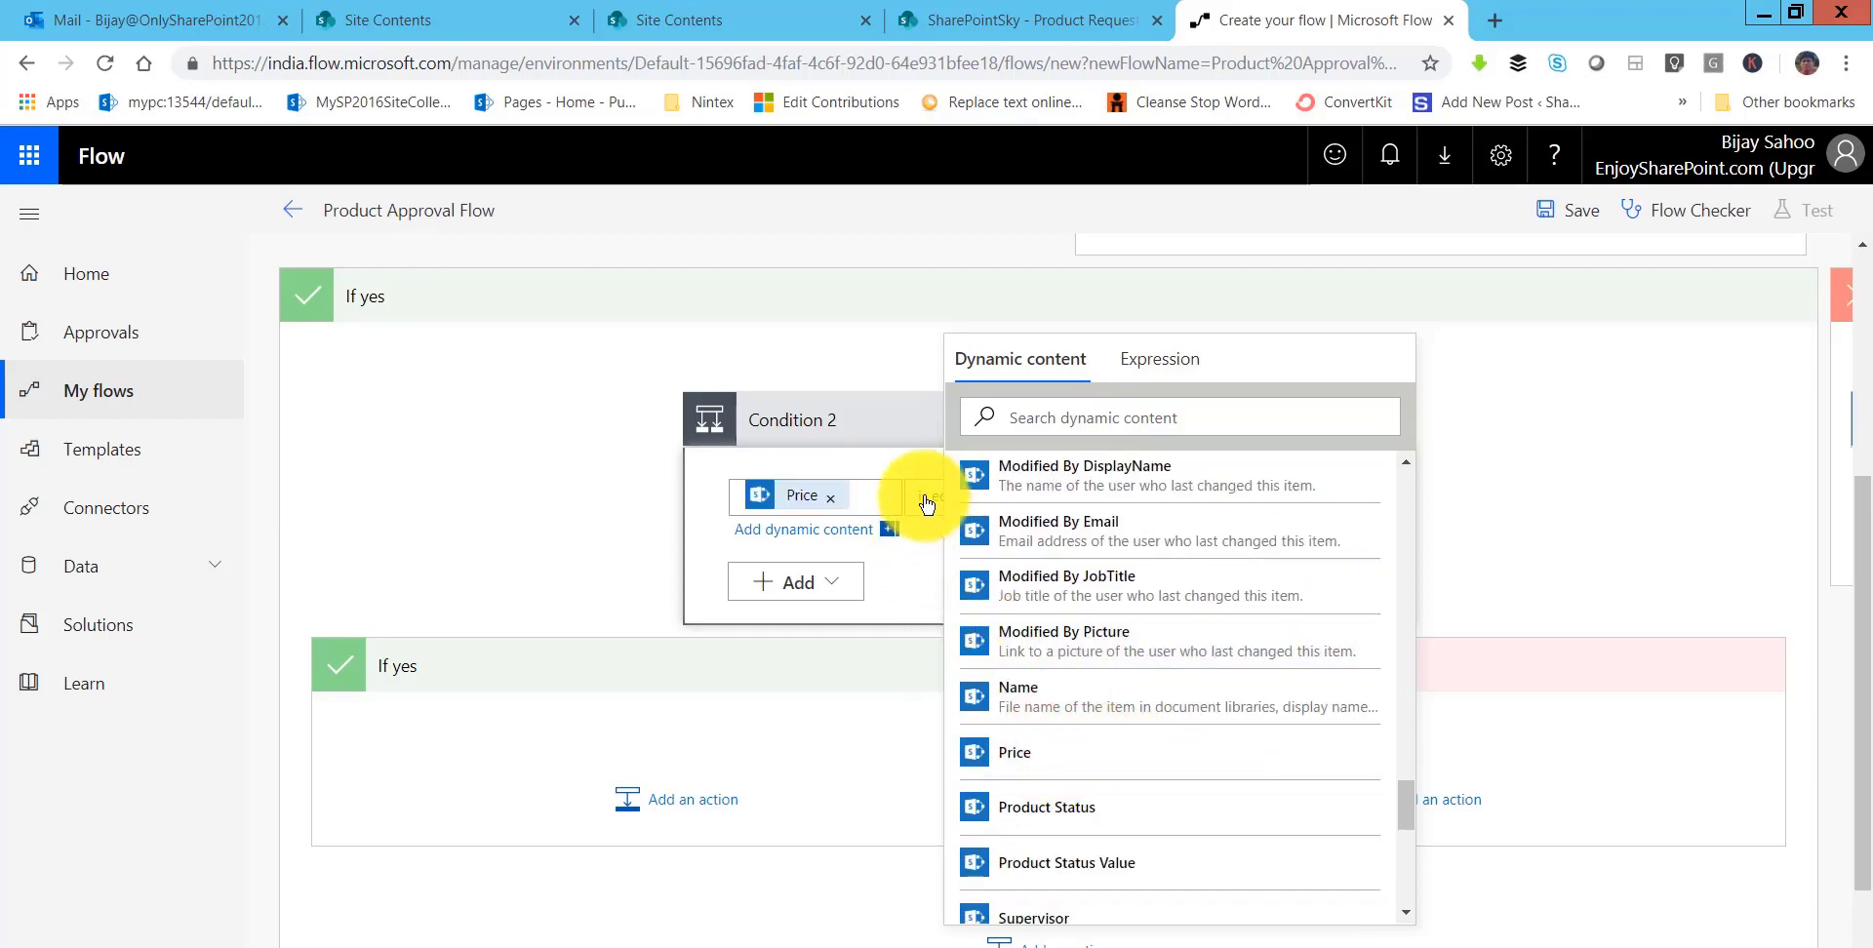
pyautogui.click(927, 502)
pyautogui.click(976, 615)
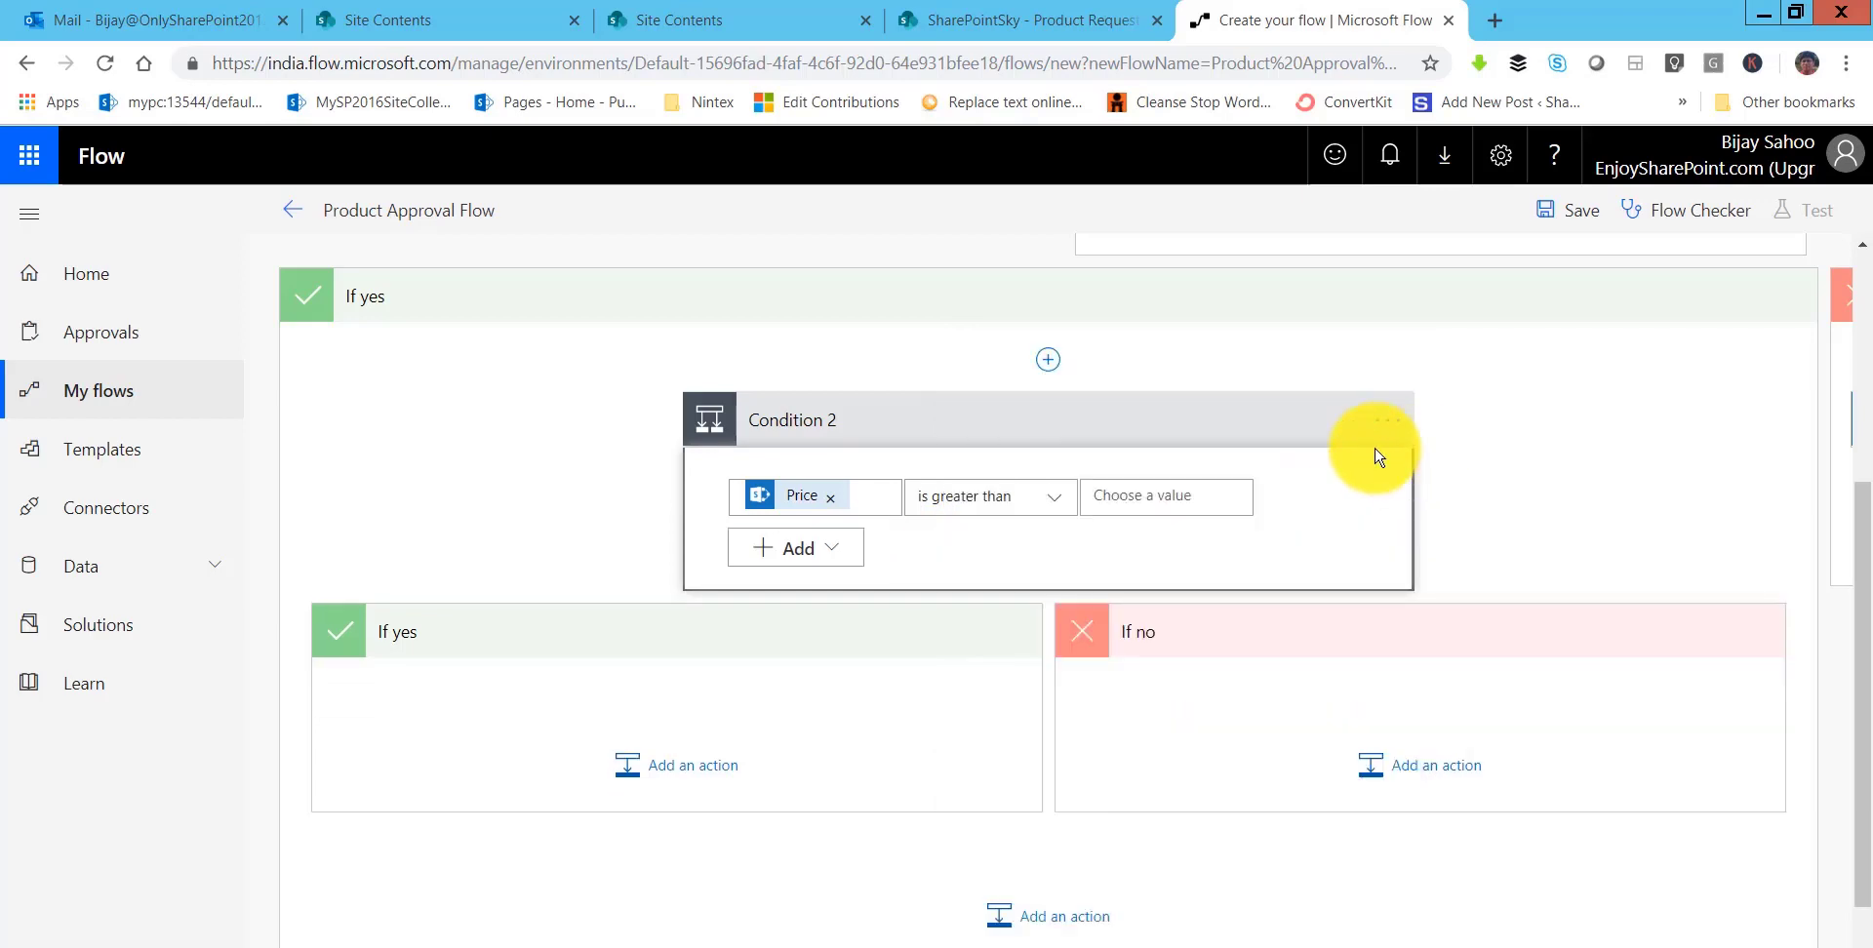
pyautogui.click(1130, 499)
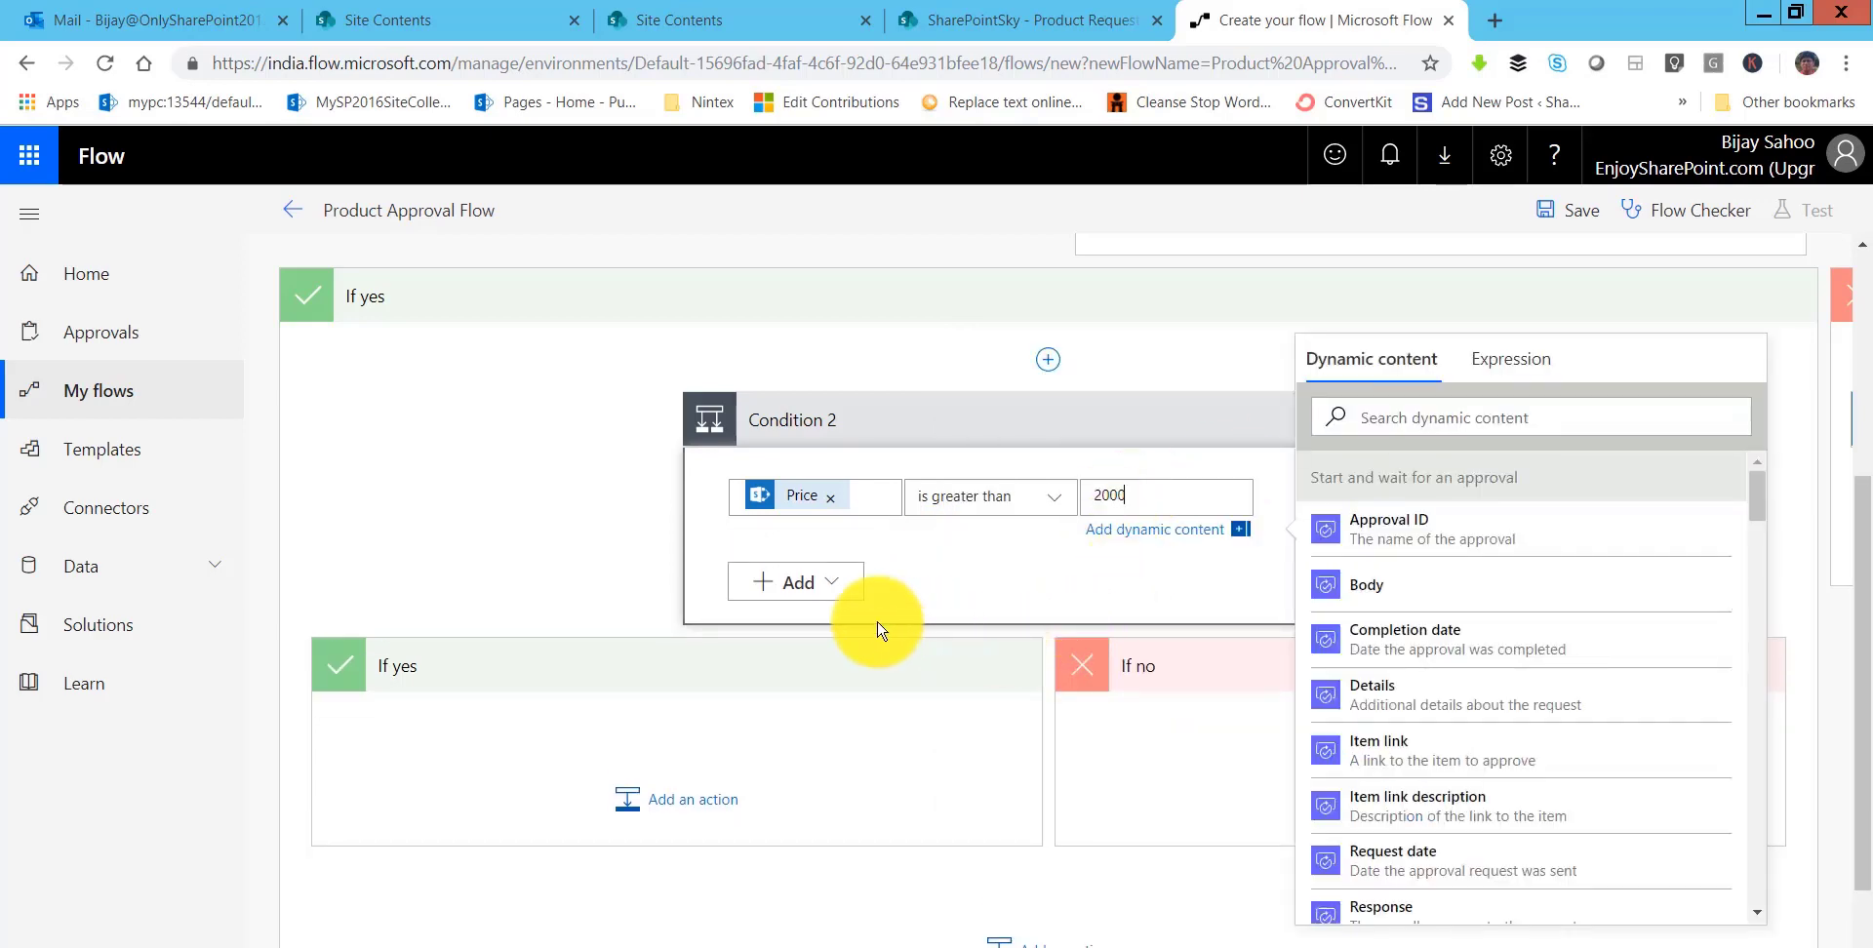
pyautogui.click(669, 518)
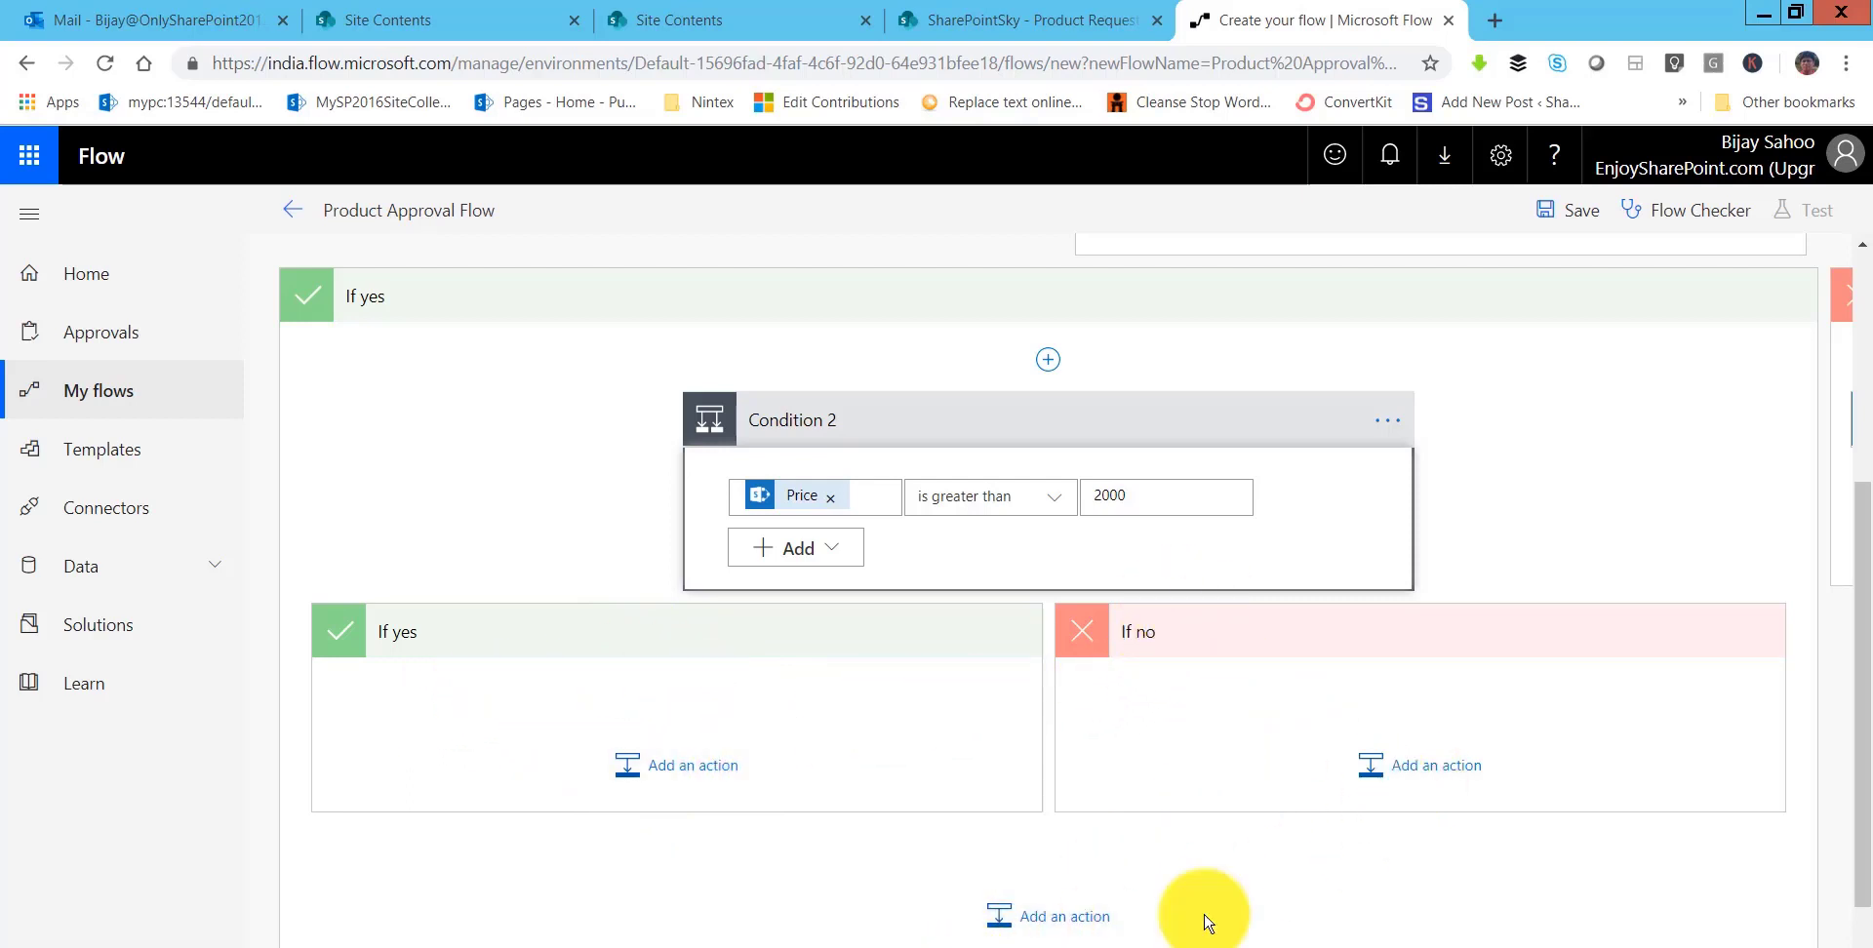
pyautogui.moveTo(1059, 944); pyautogui.dragTo(1278, 944)
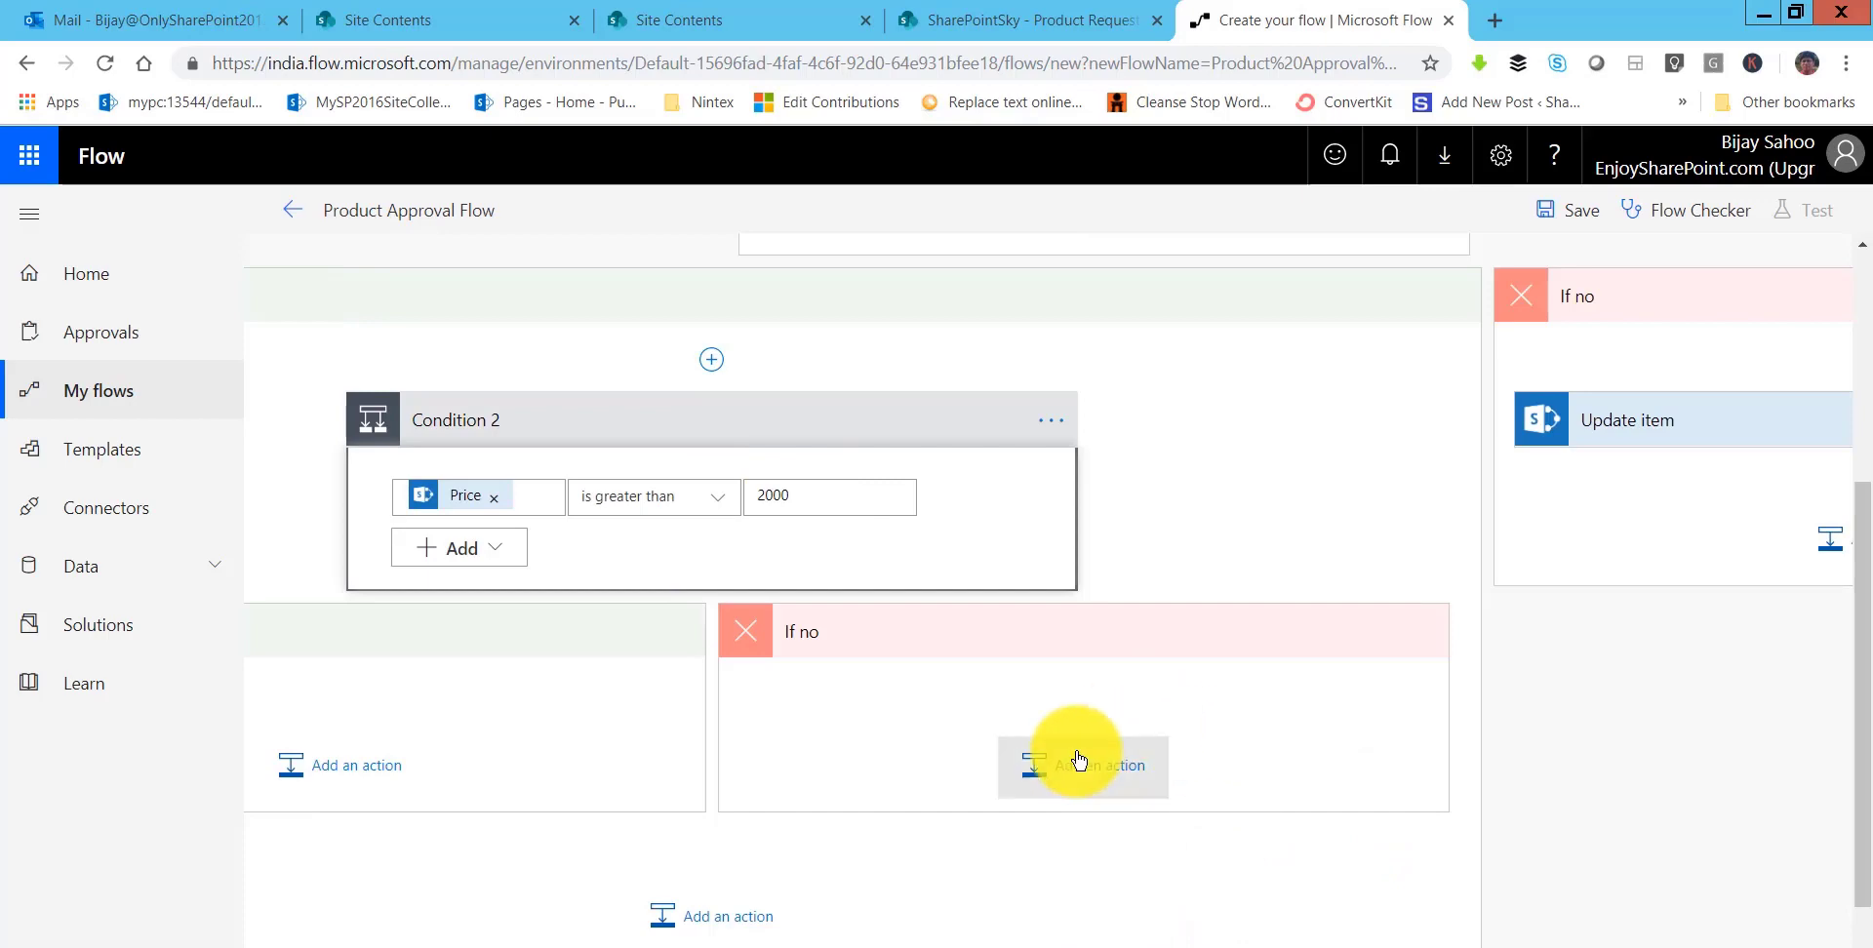
# - Add a SharePoint Update item action to Condition 2's If no branch
pyautogui.click(1078, 760)
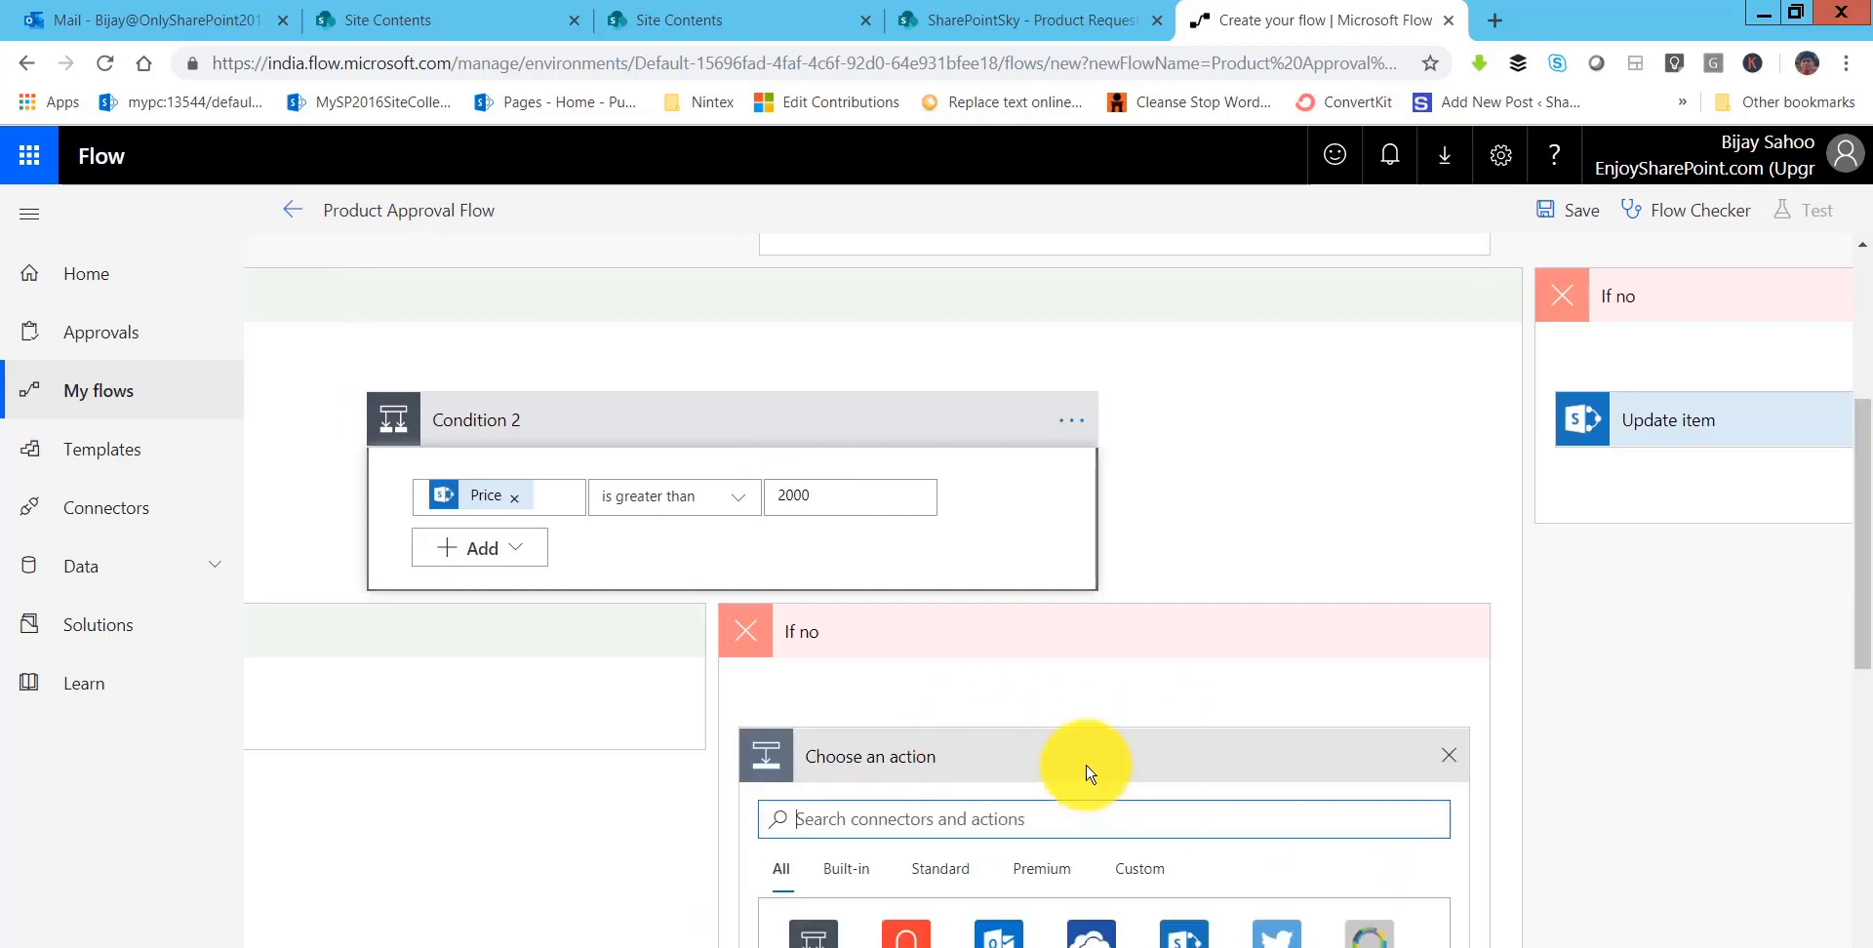
pyautogui.scroll(-3, 907, 664)
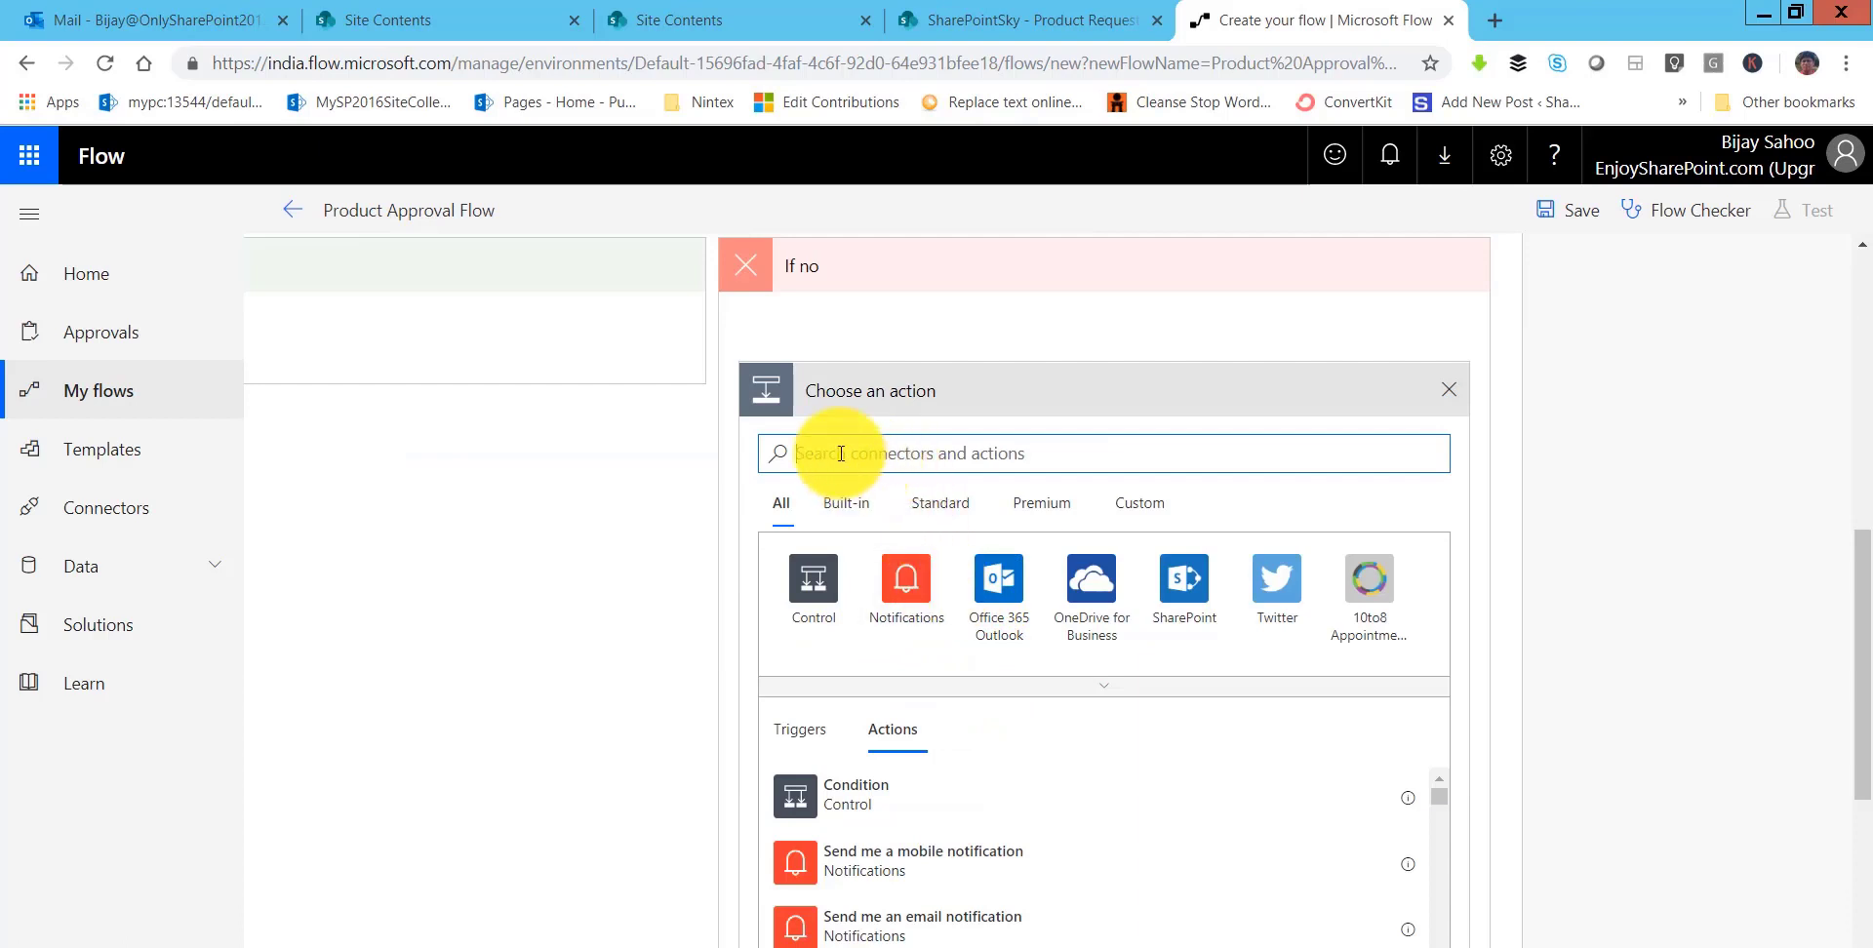
pyautogui.write('updat')
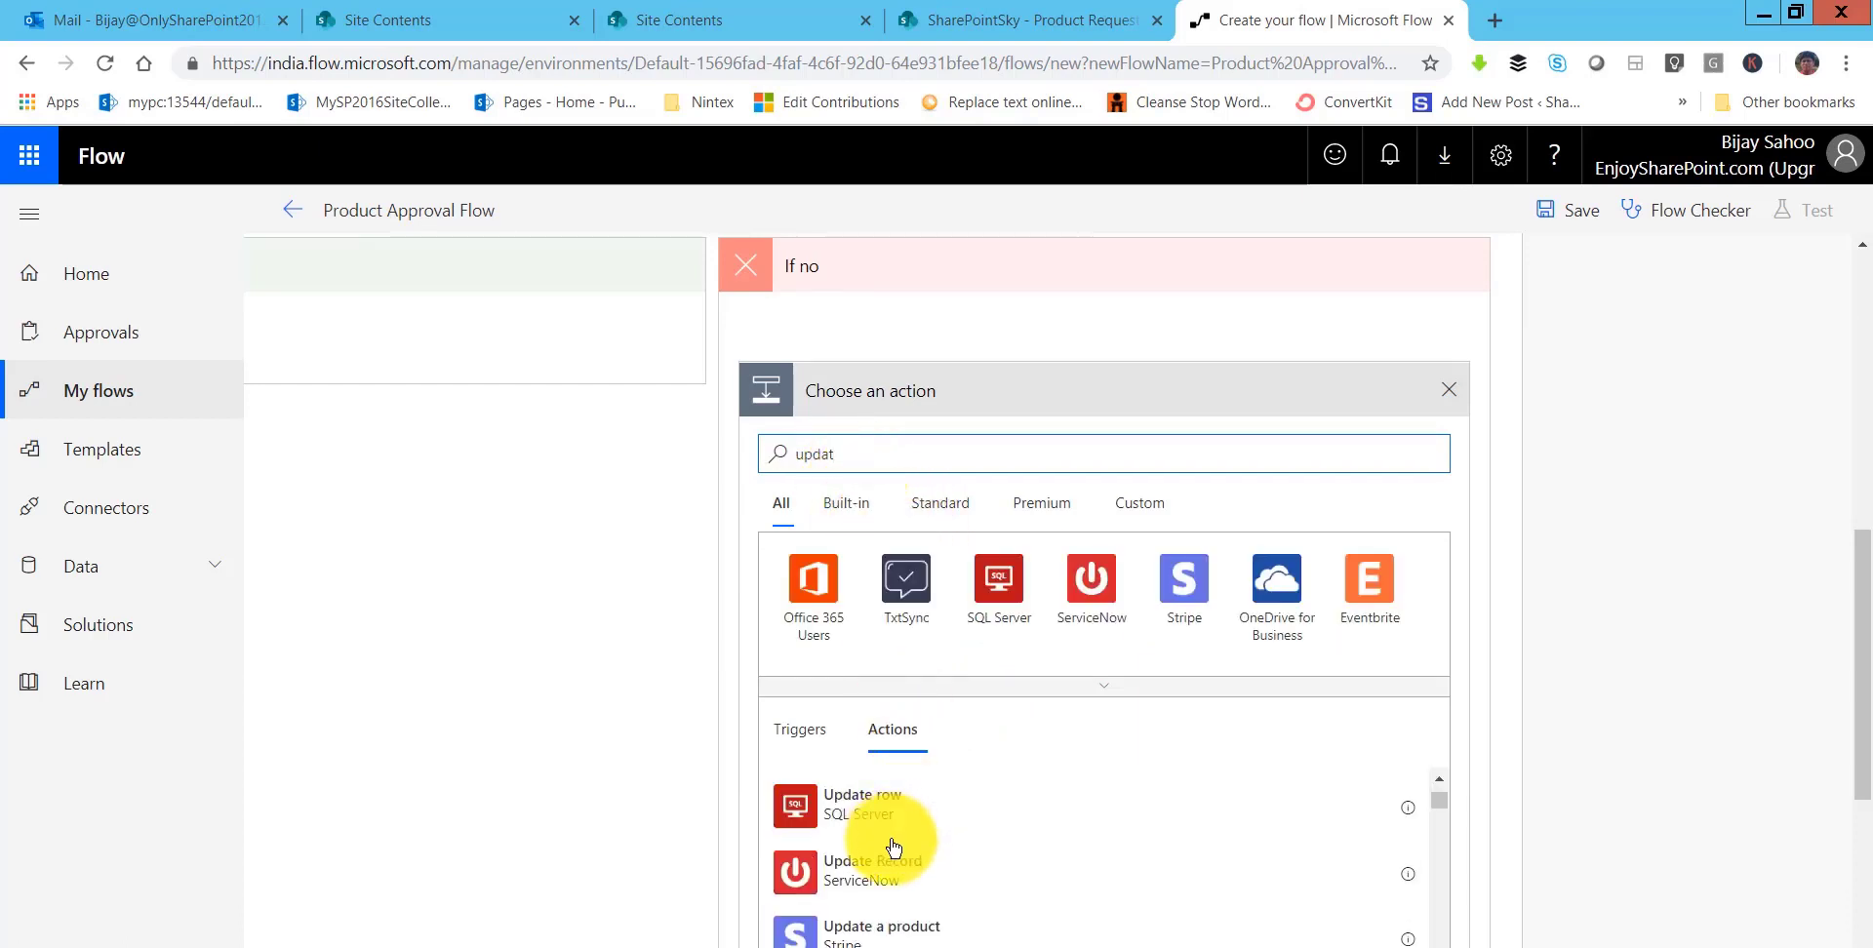
pyautogui.scroll(-5, 892, 845)
pyautogui.click(883, 837)
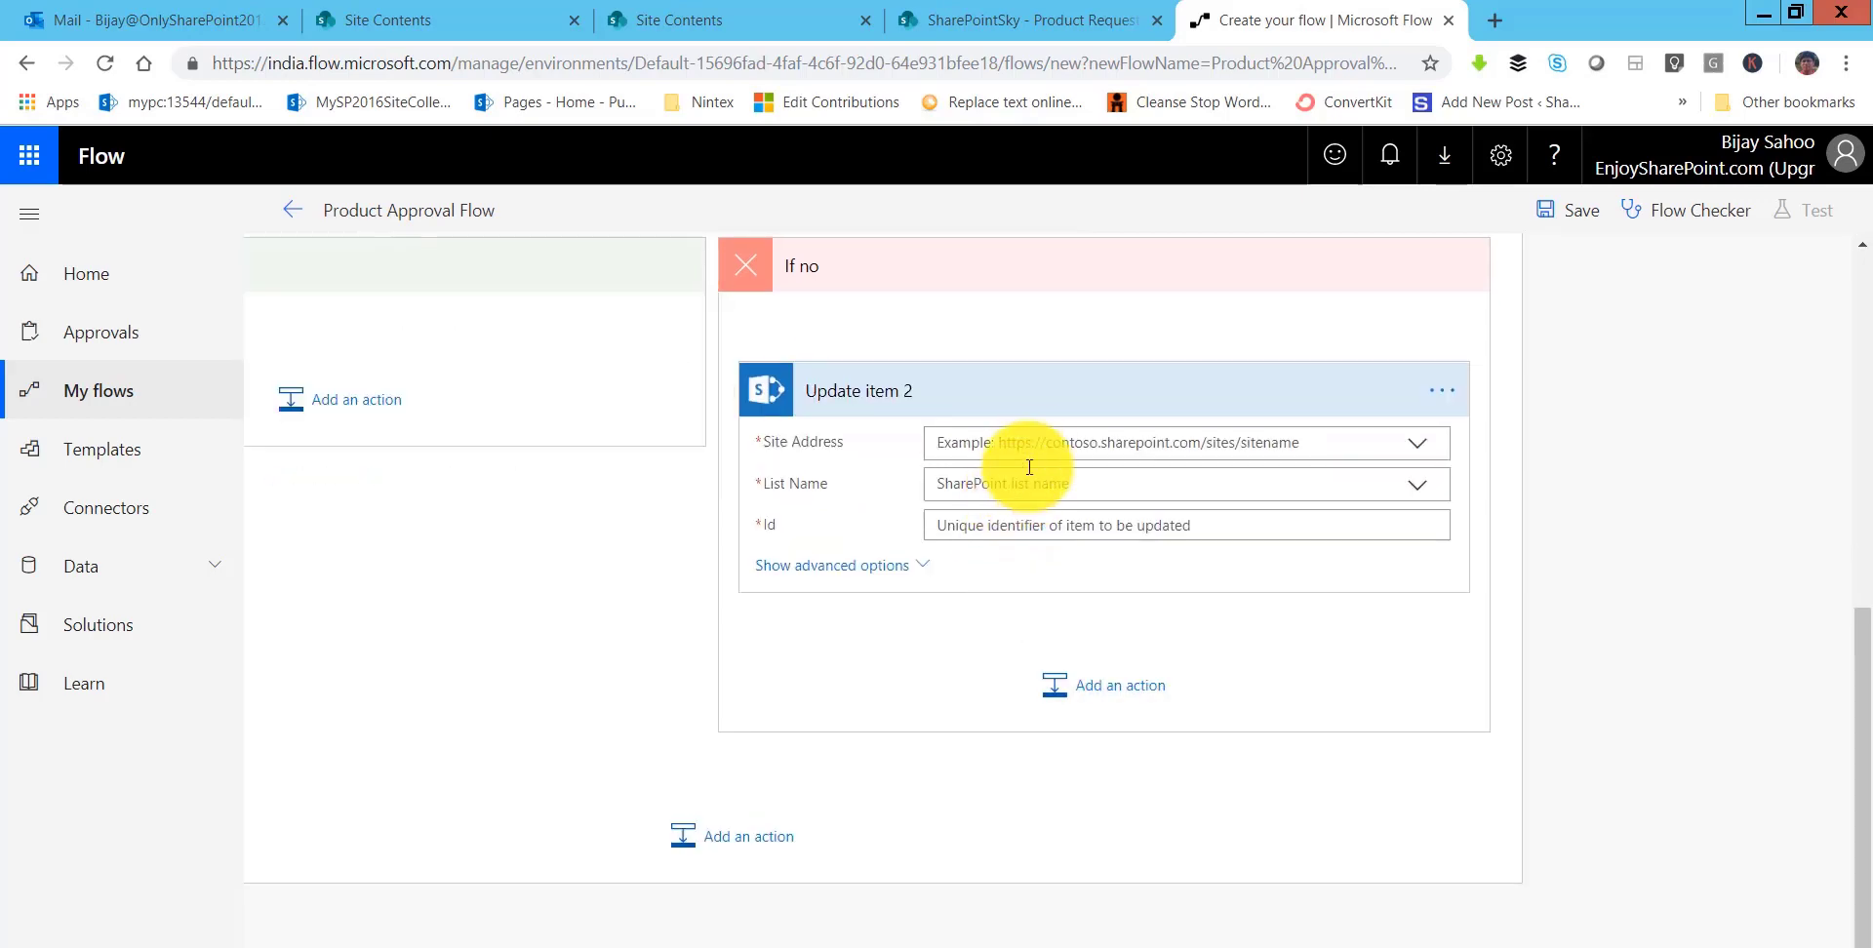
# - Point the Update item action at the SharePointSky site and the Product Request list
pyautogui.click(1026, 444)
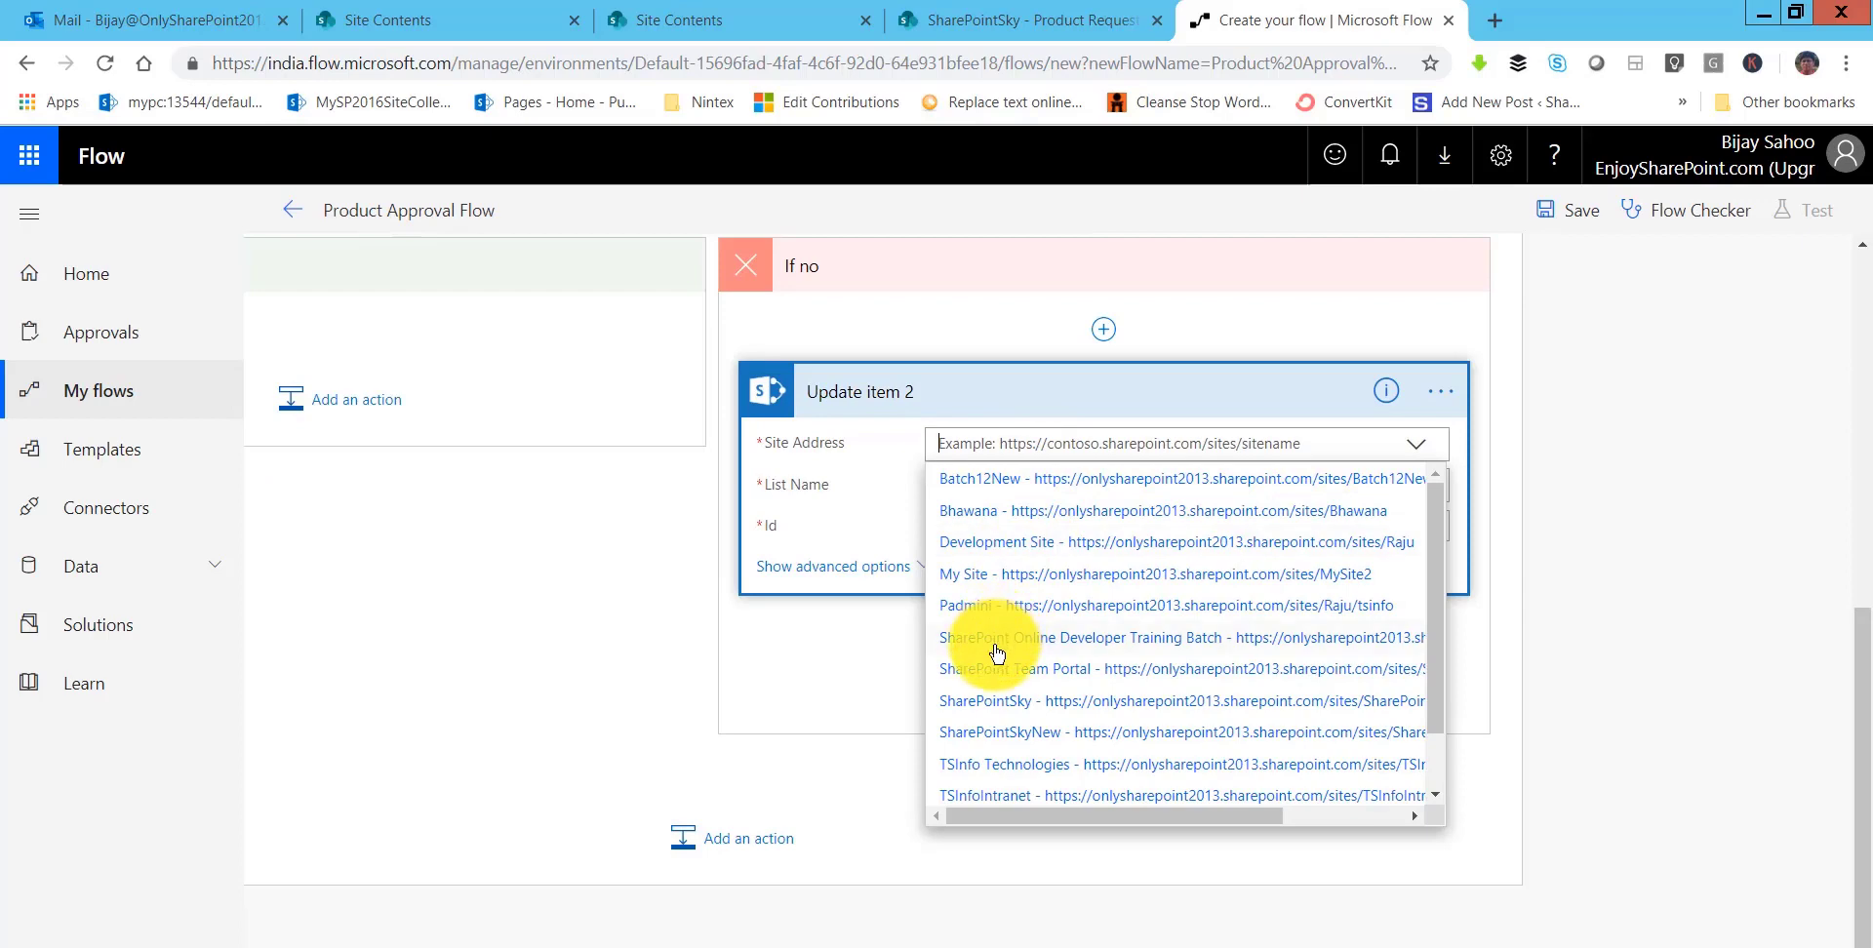
pyautogui.click(991, 702)
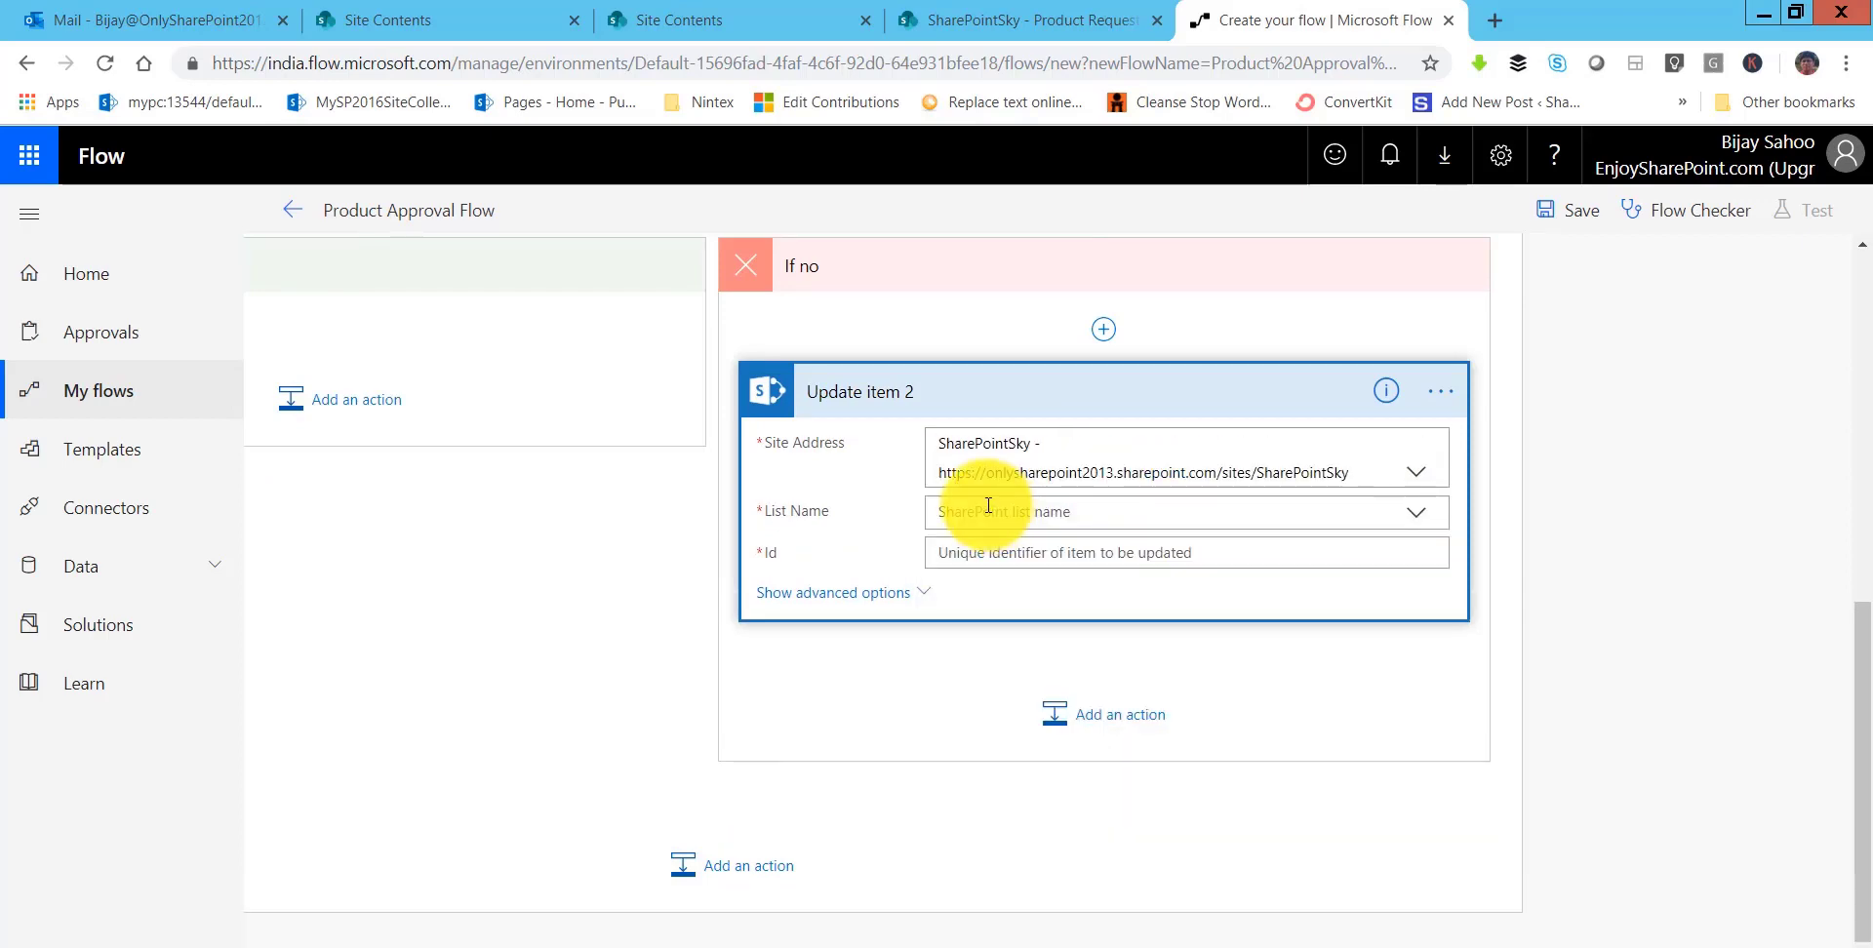
pyautogui.click(983, 511)
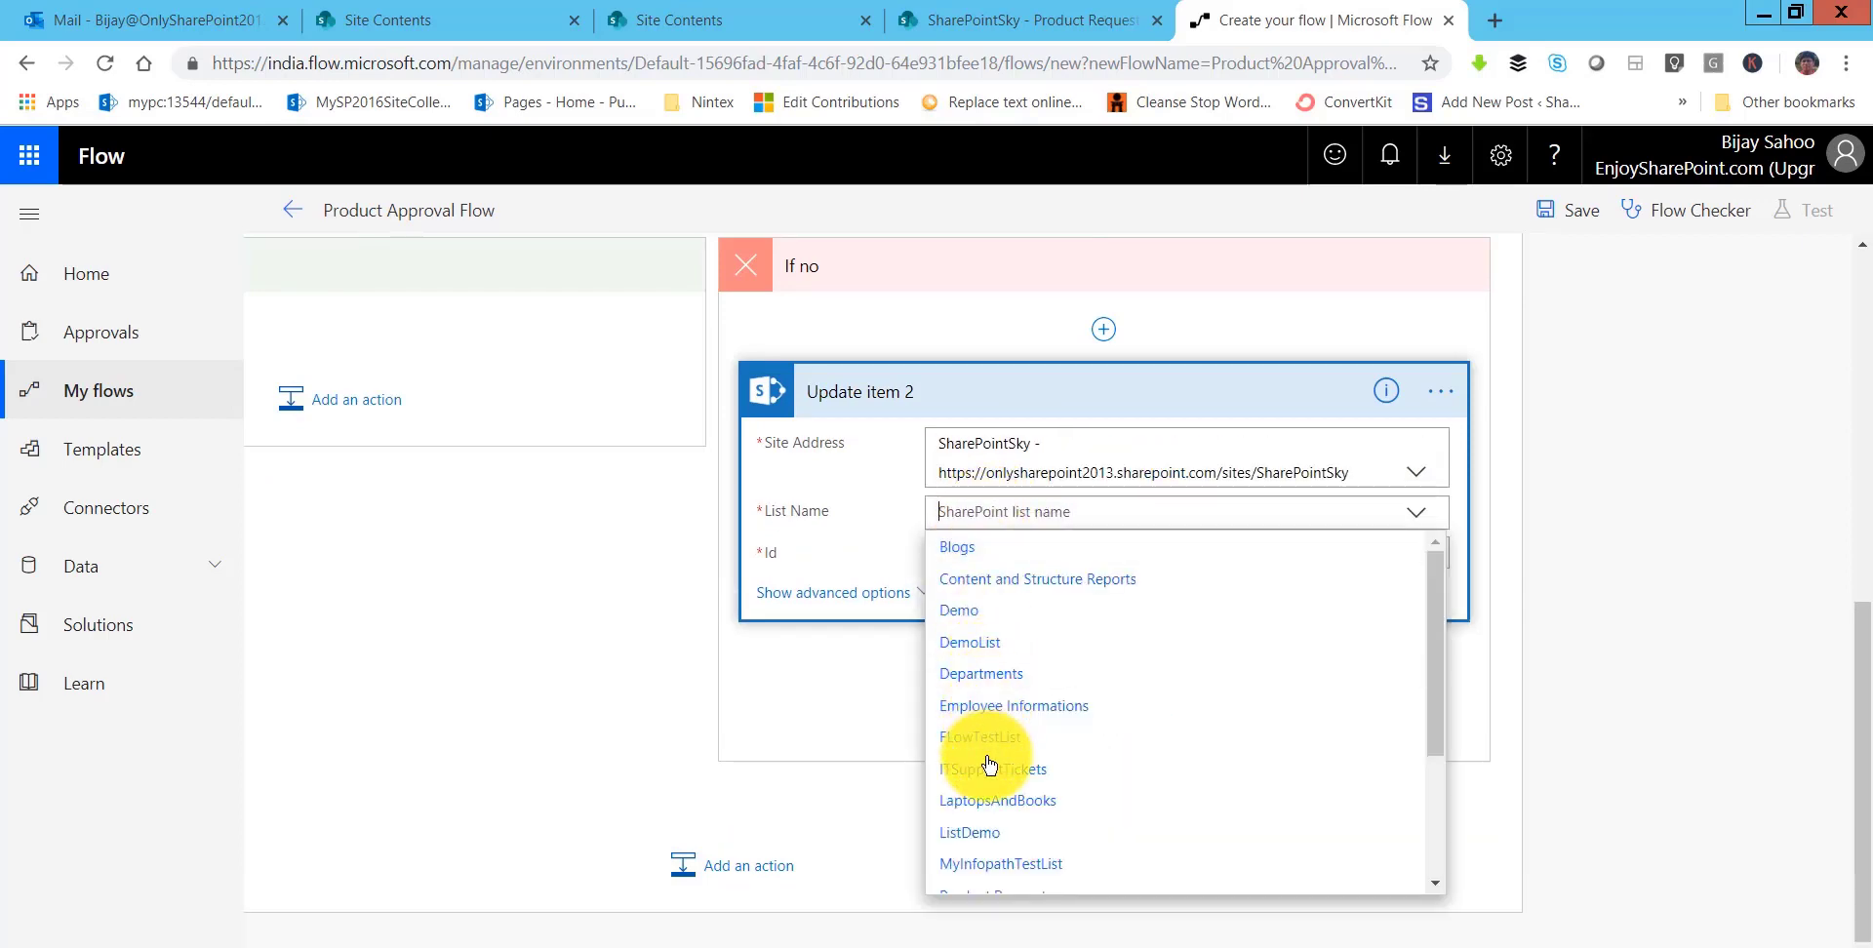
pyautogui.scroll(-2, 990, 751)
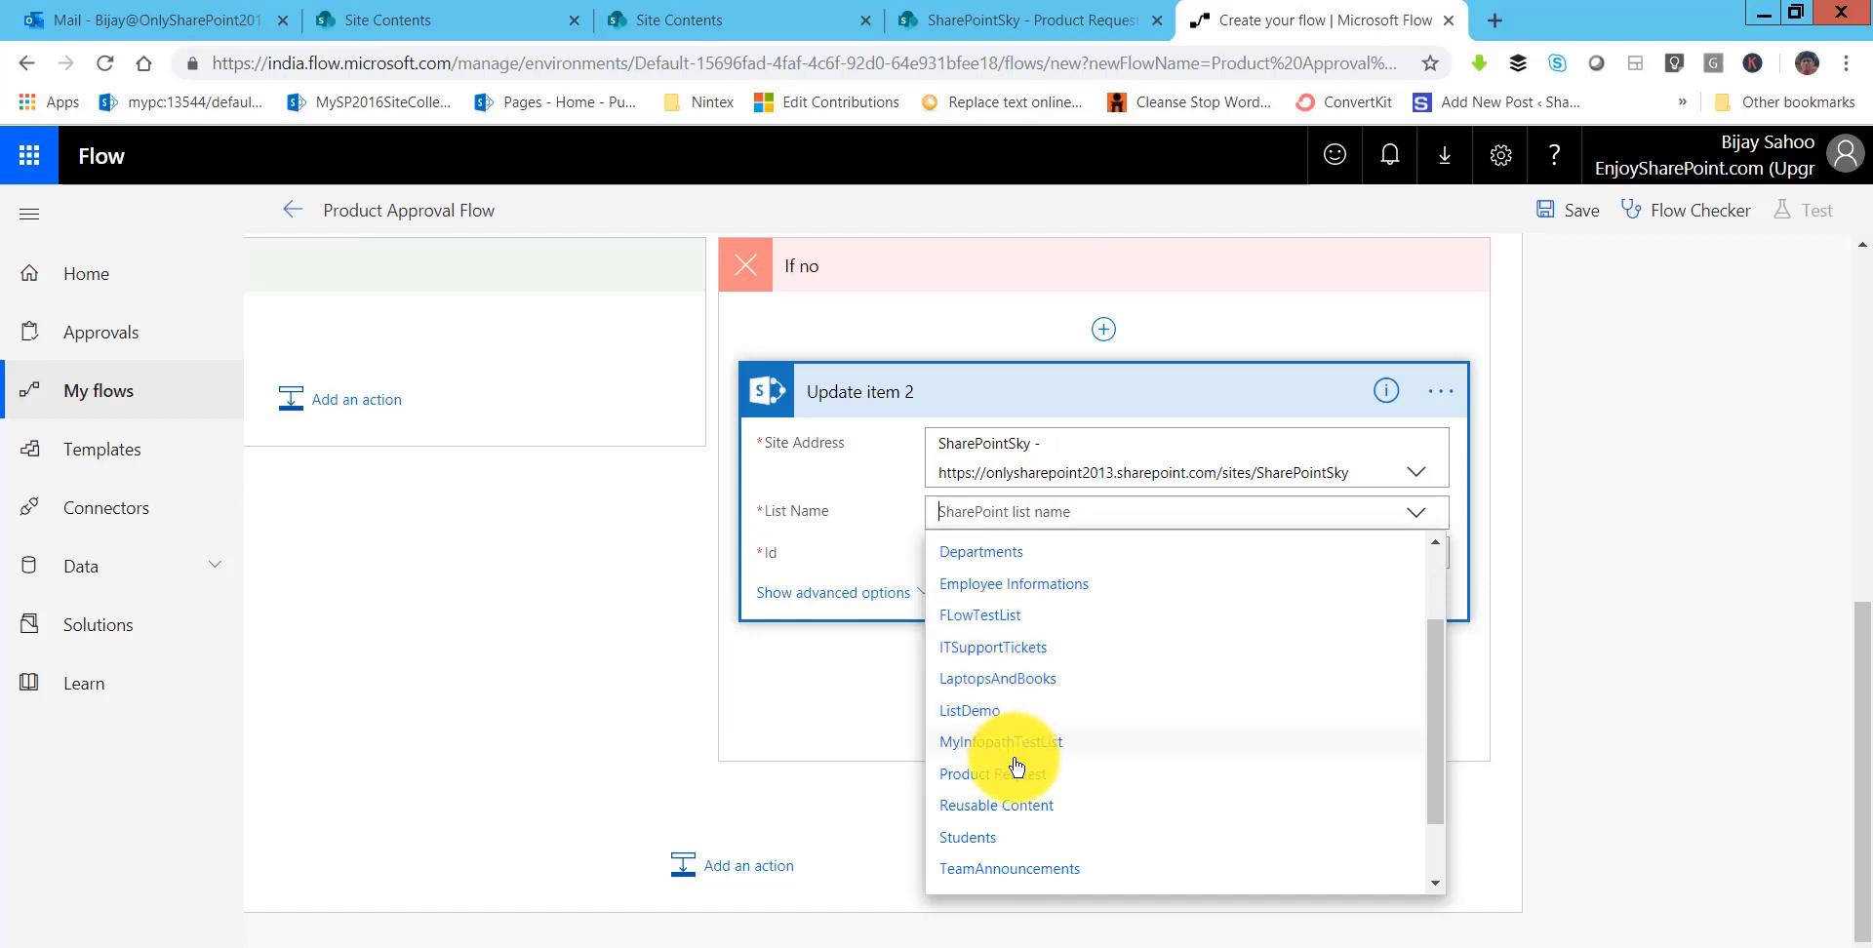
pyautogui.scroll(-1, 989, 739)
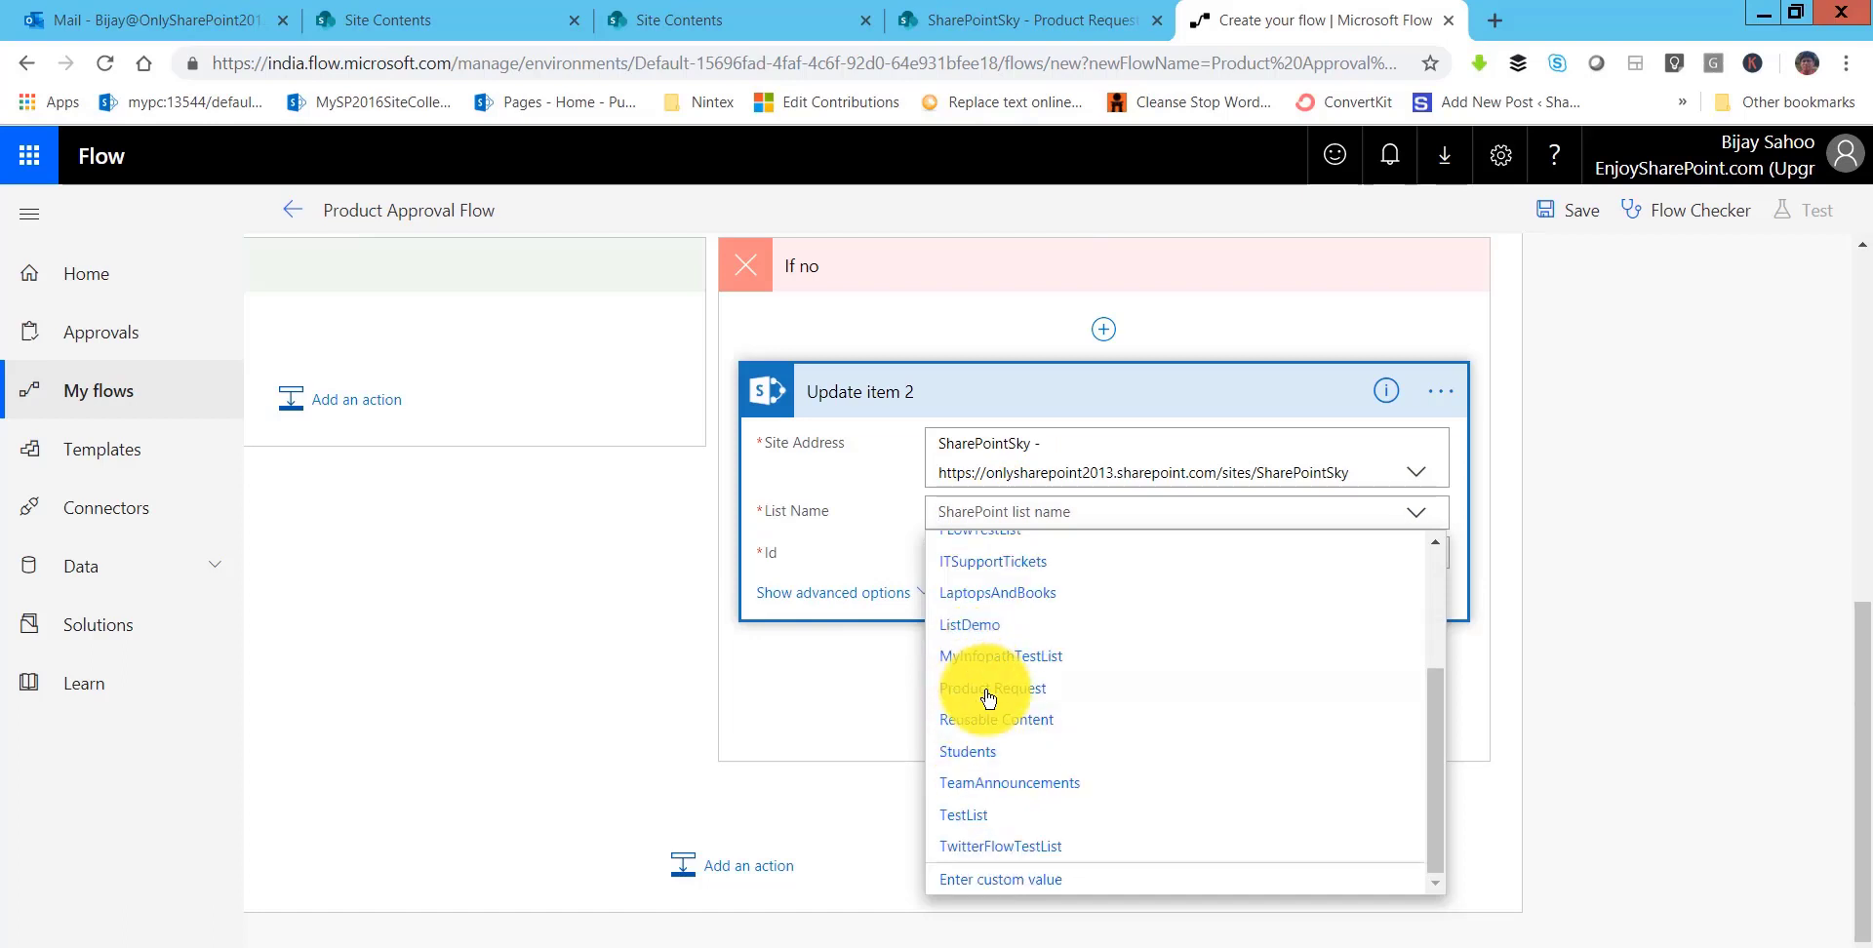
pyautogui.scroll(-1, 989, 707)
pyautogui.scroll(2, 990, 700)
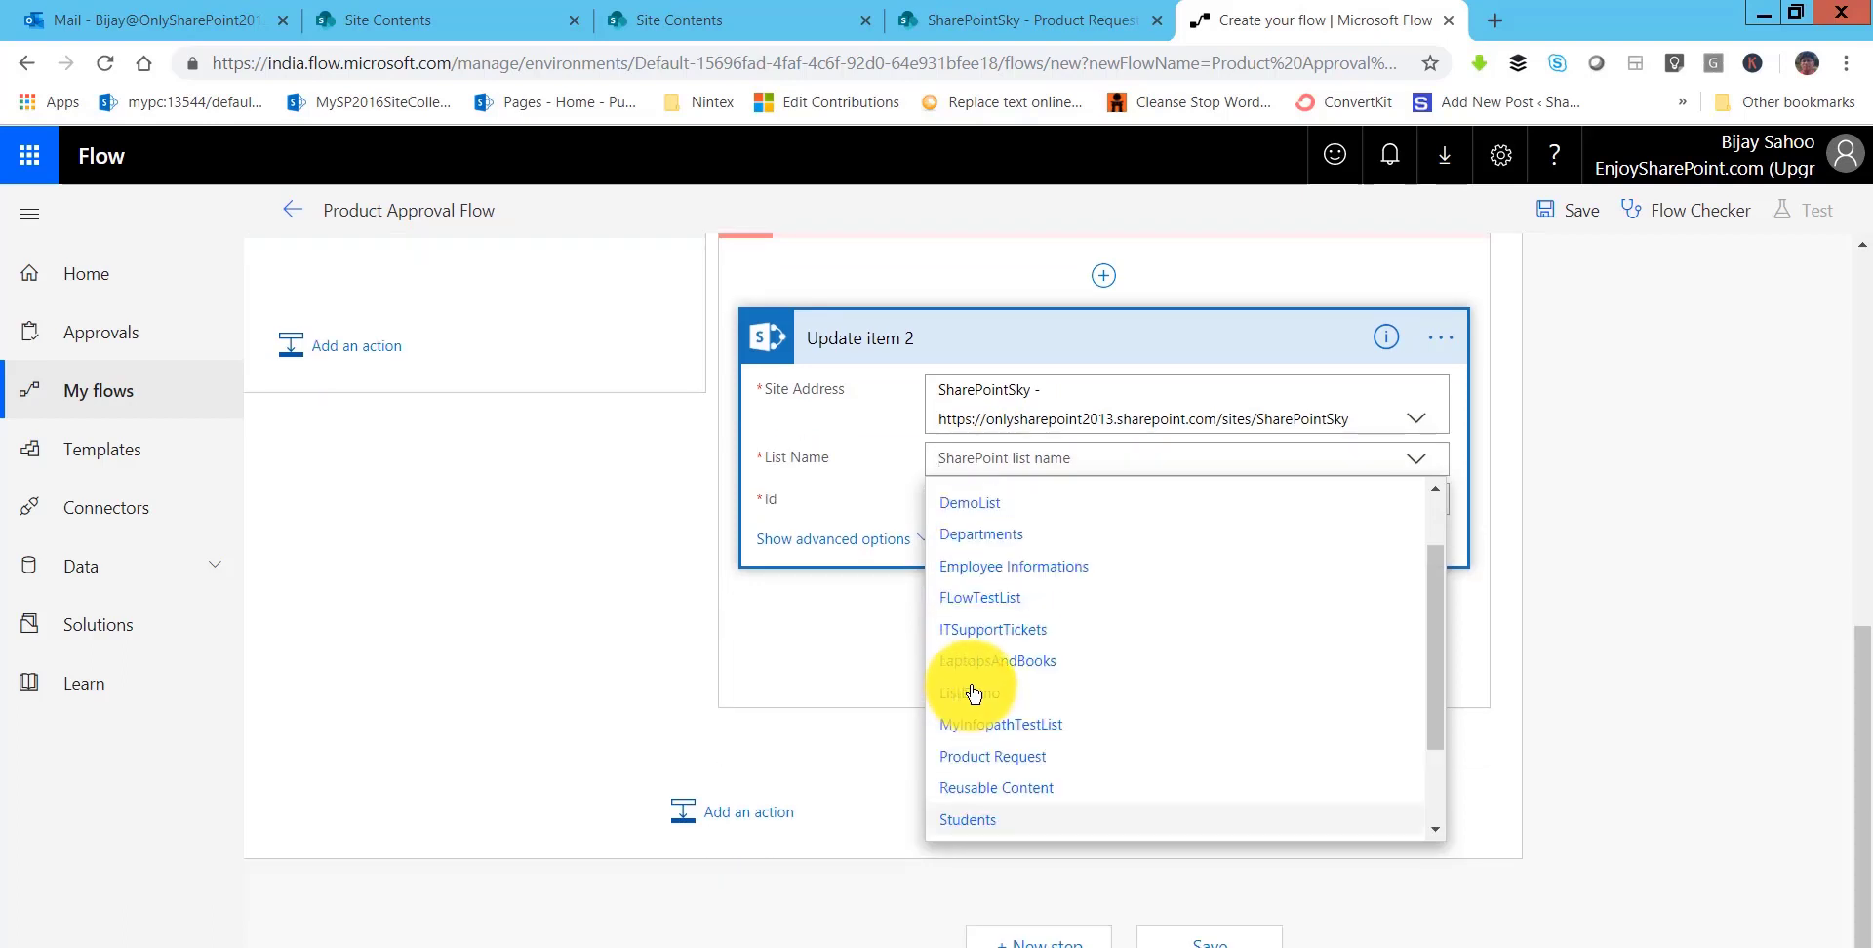
pyautogui.scroll(-1, 989, 695)
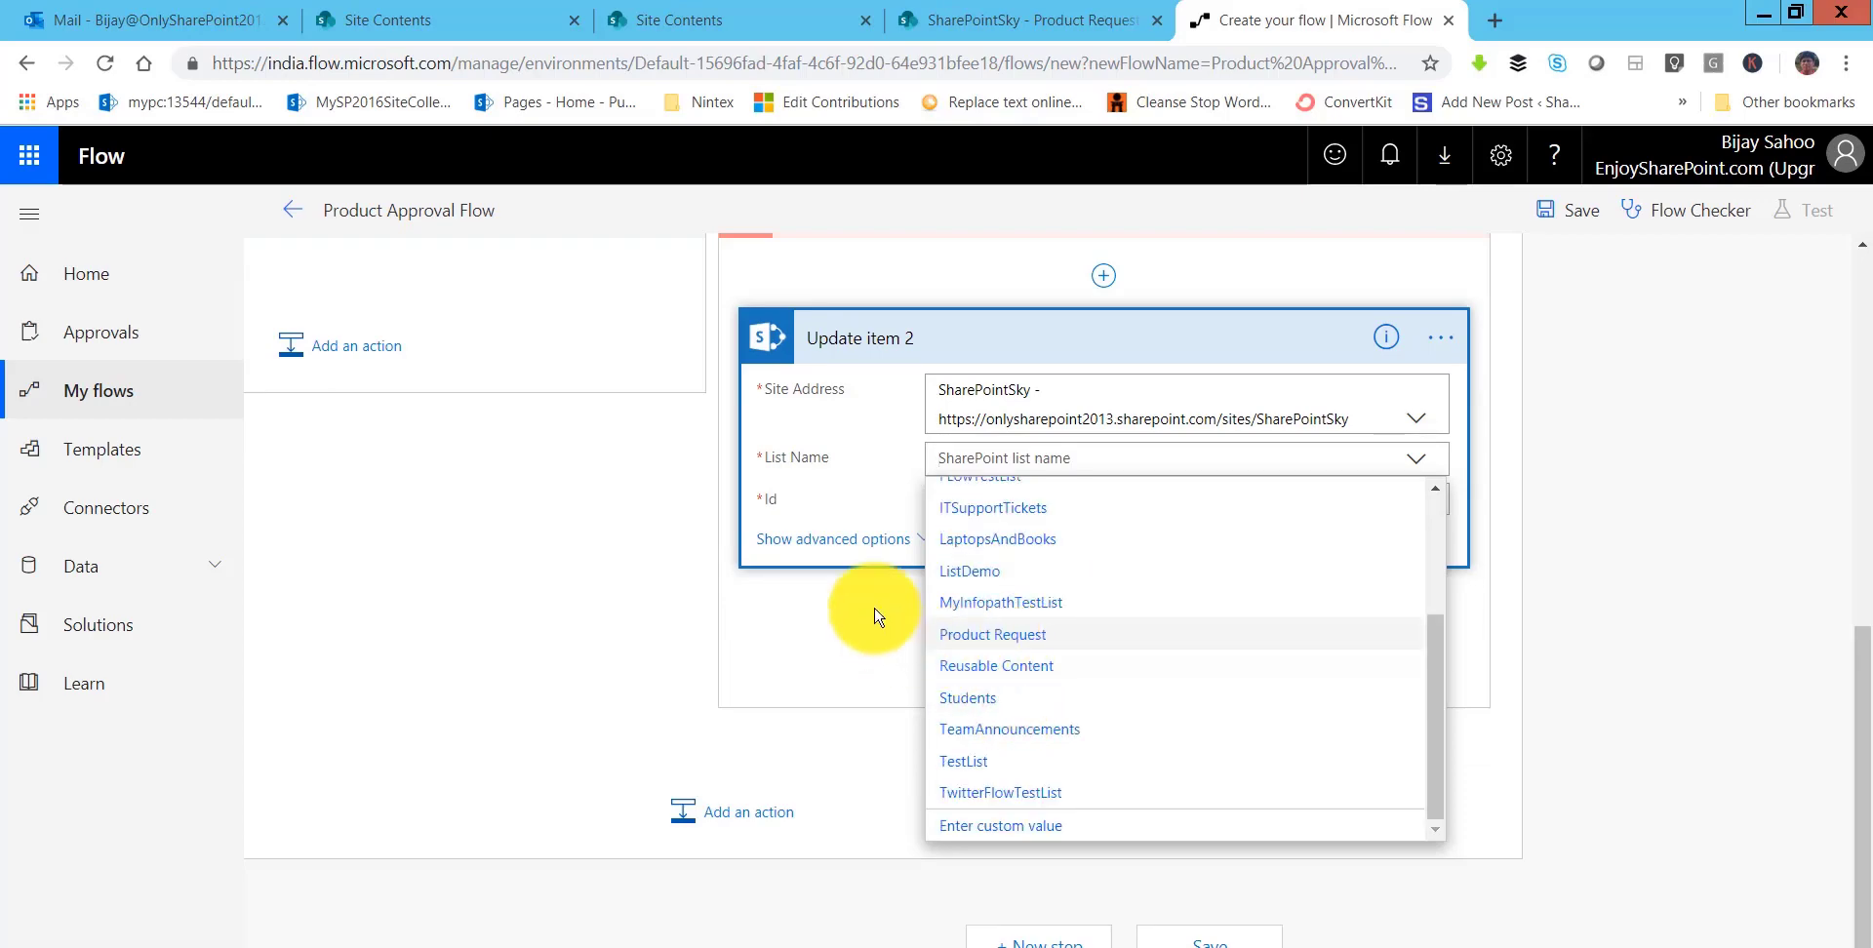
pyautogui.click(980, 634)
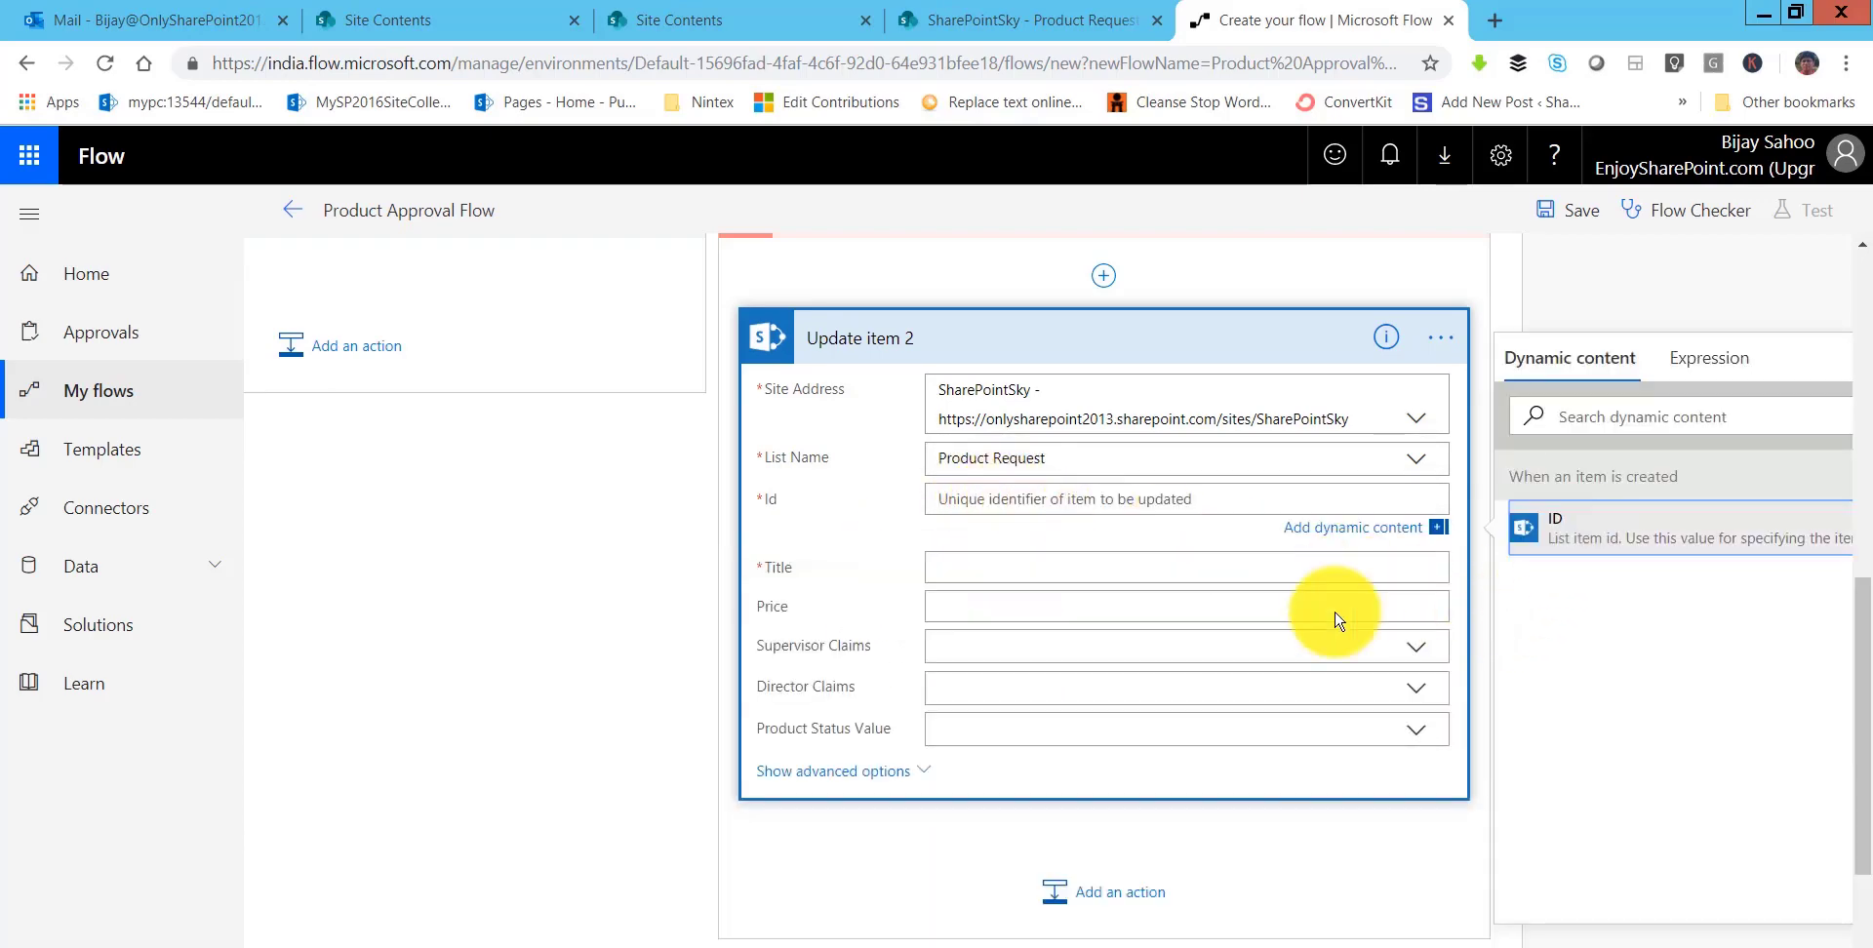
# - Fill Id, Title and Price with the item's values and set Product Status to Approved
pyautogui.click(1551, 532)
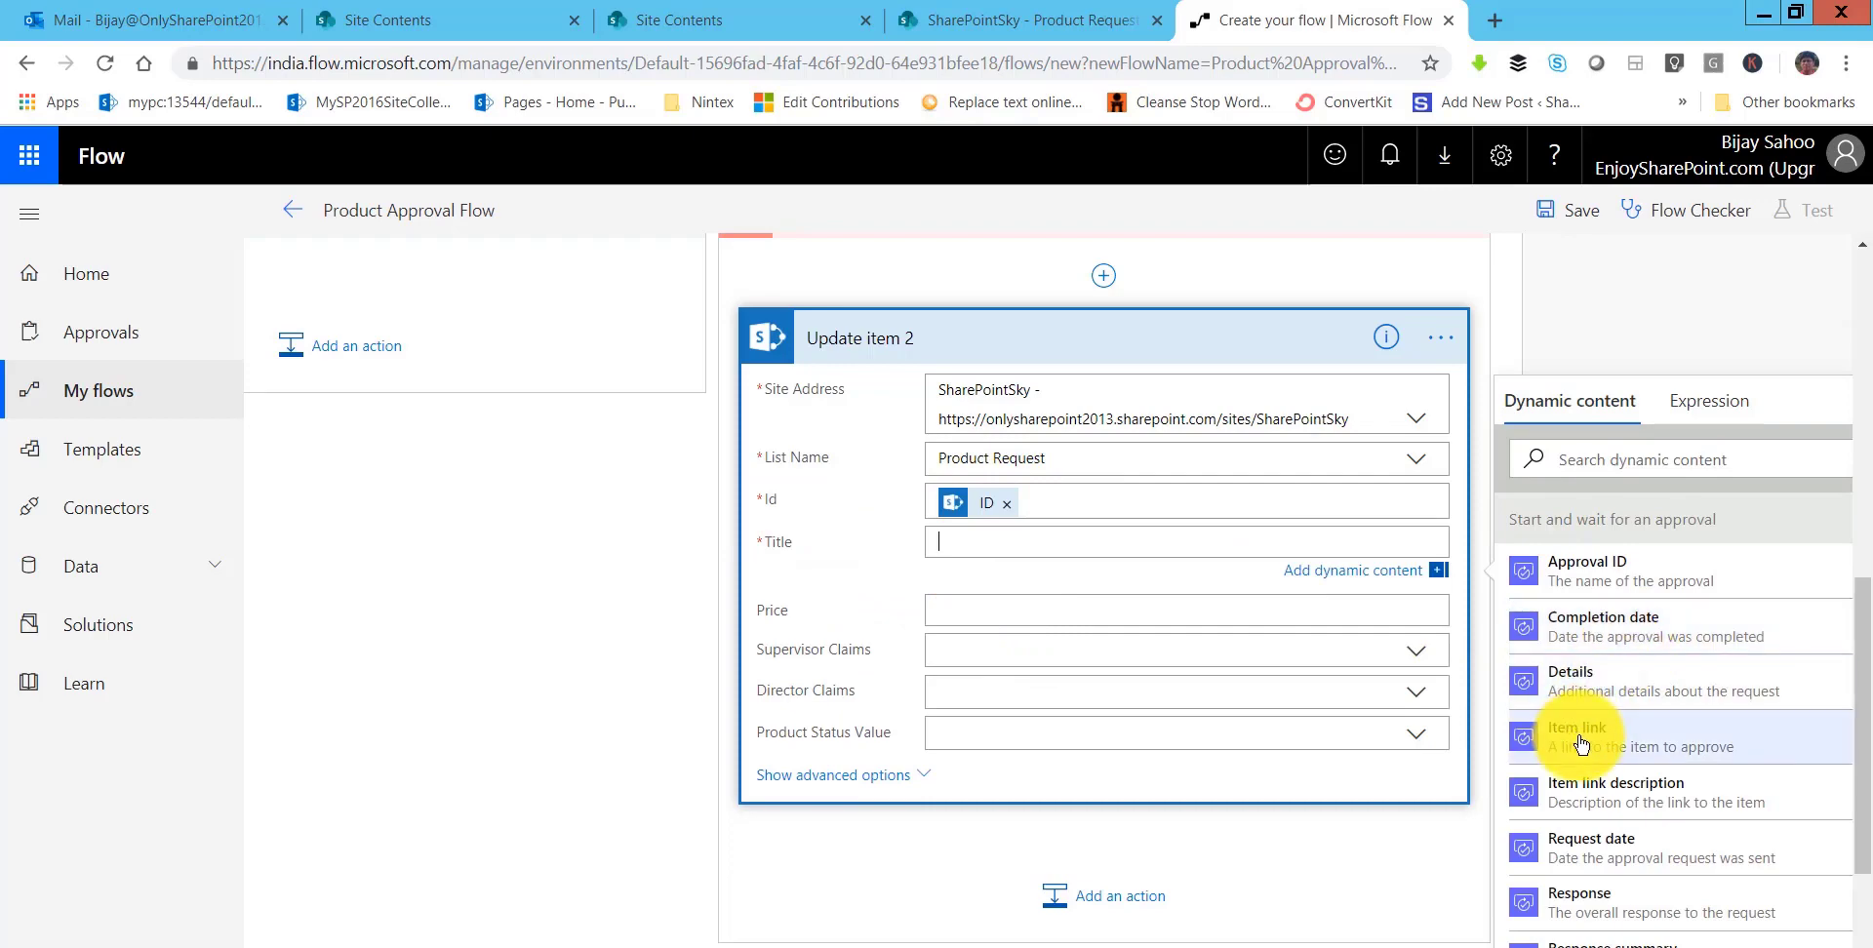
pyautogui.scroll(-3, 1581, 739)
pyautogui.scroll(-5, 1599, 786)
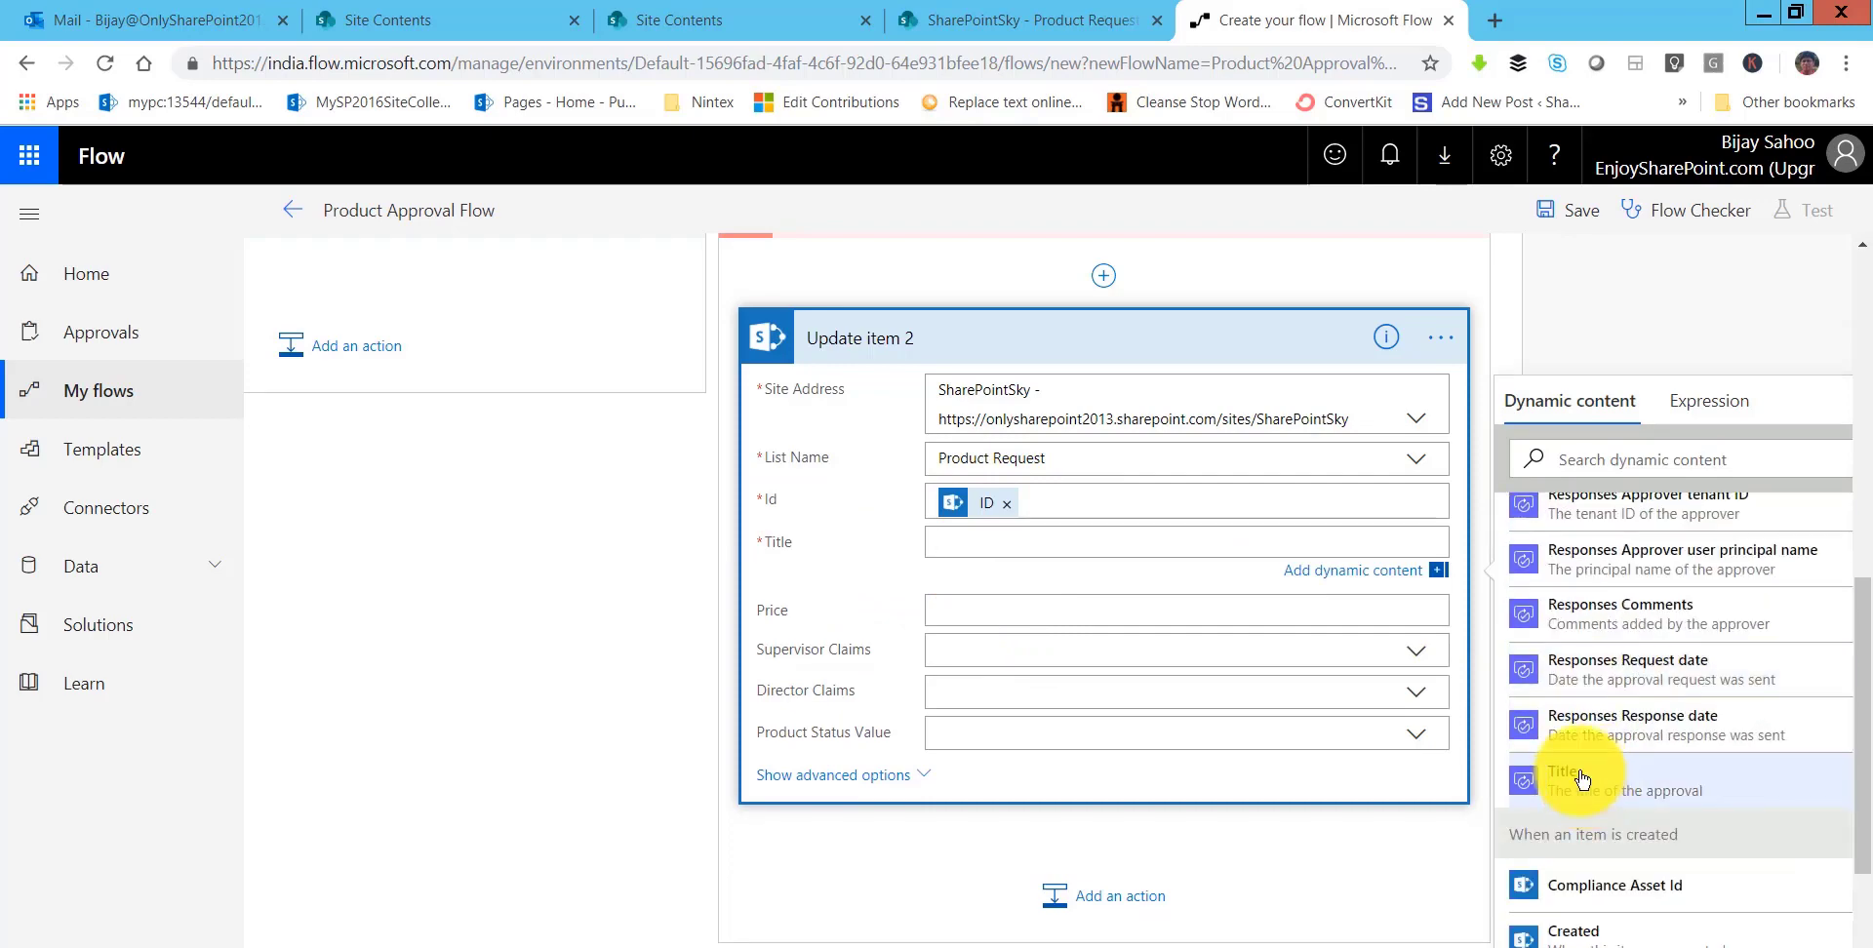
pyautogui.scroll(-6, 1575, 780)
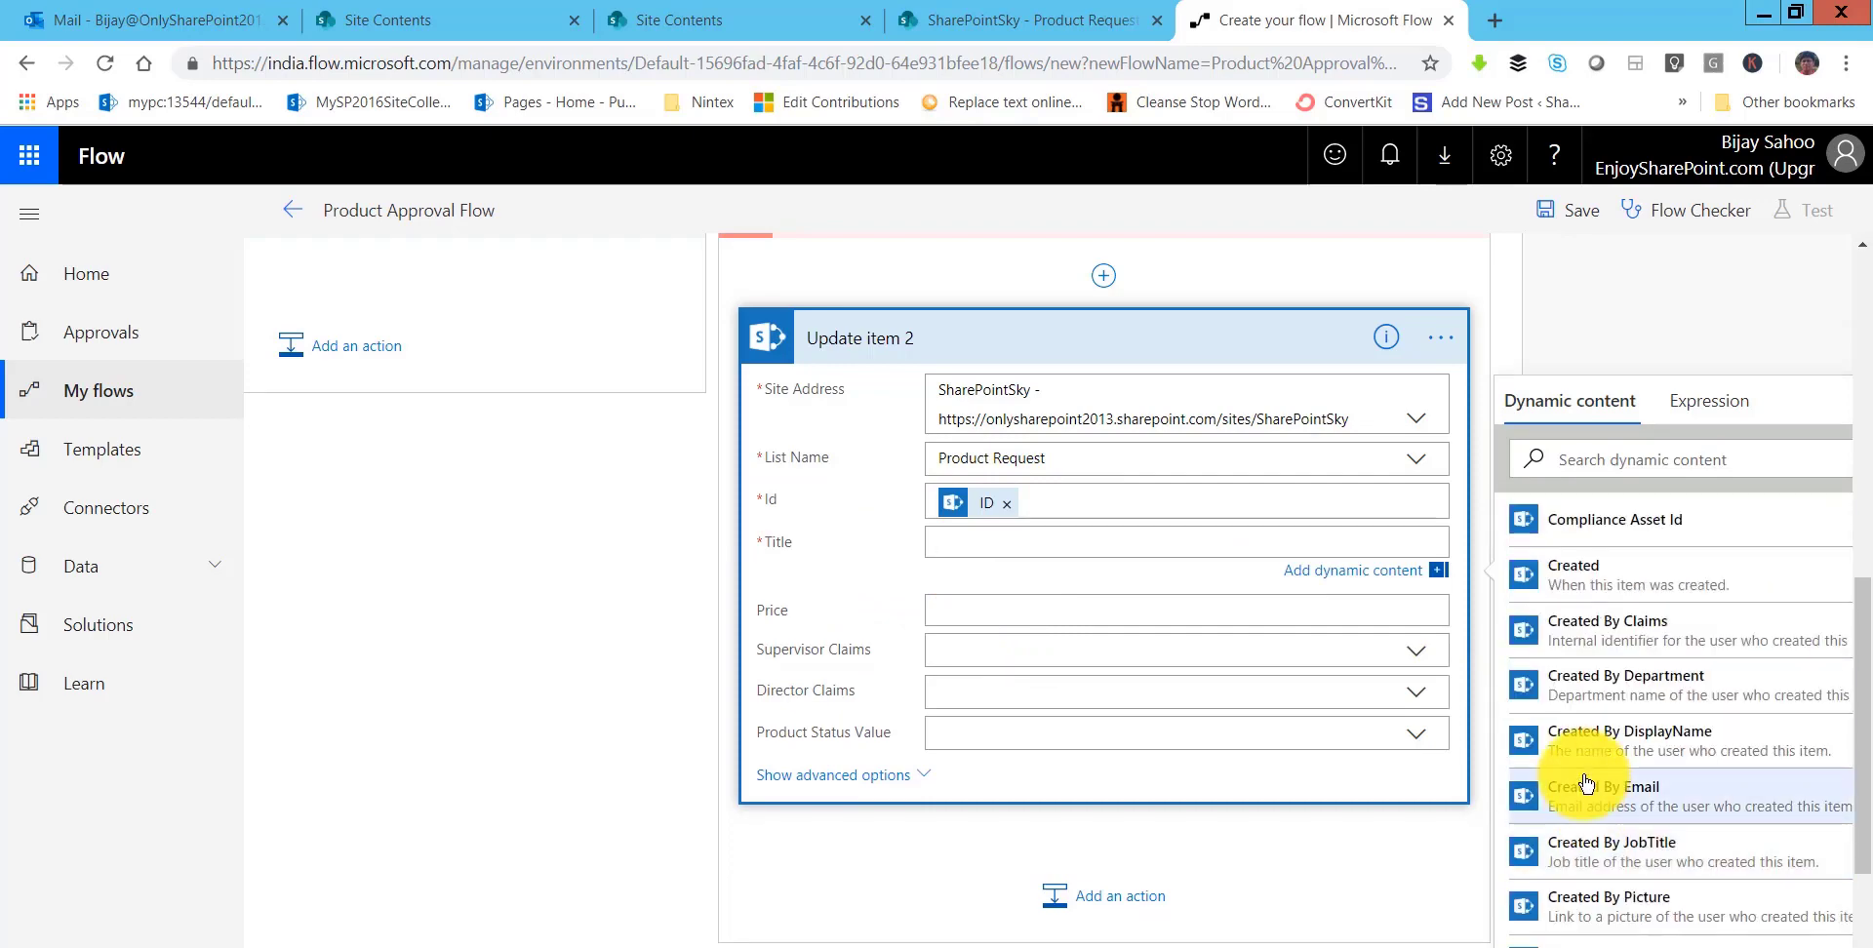
pyautogui.scroll(-6, 1585, 776)
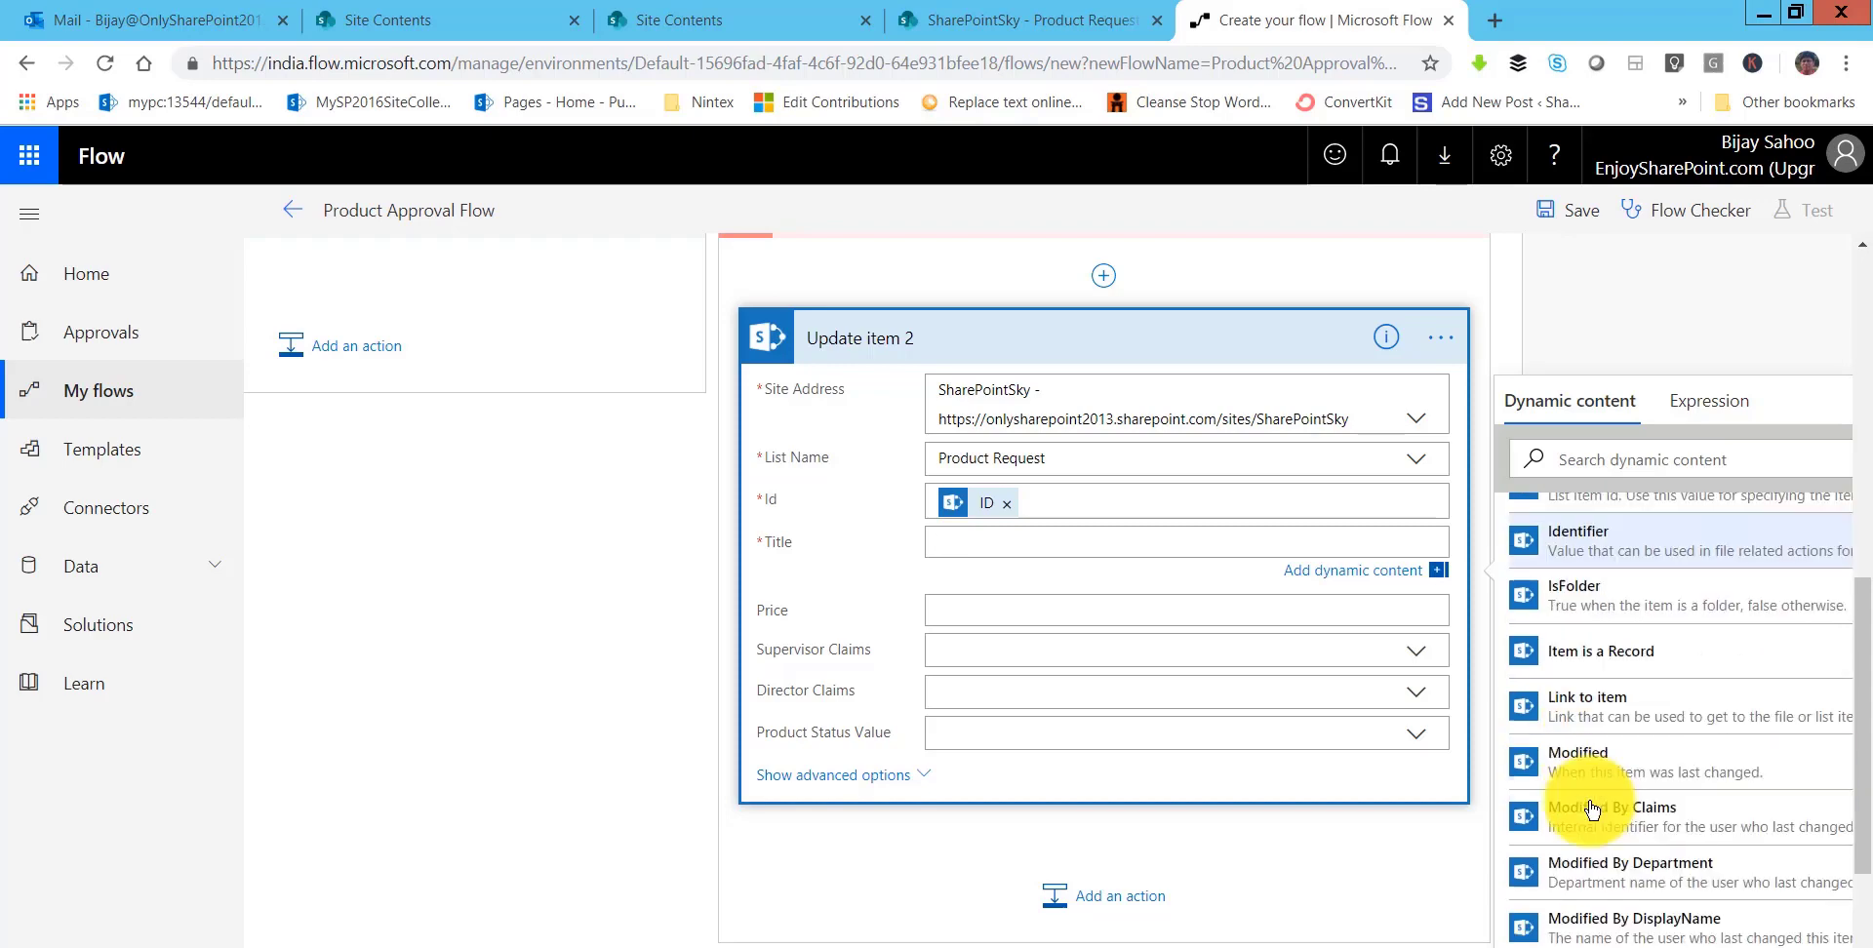
pyautogui.scroll(-6, 1592, 810)
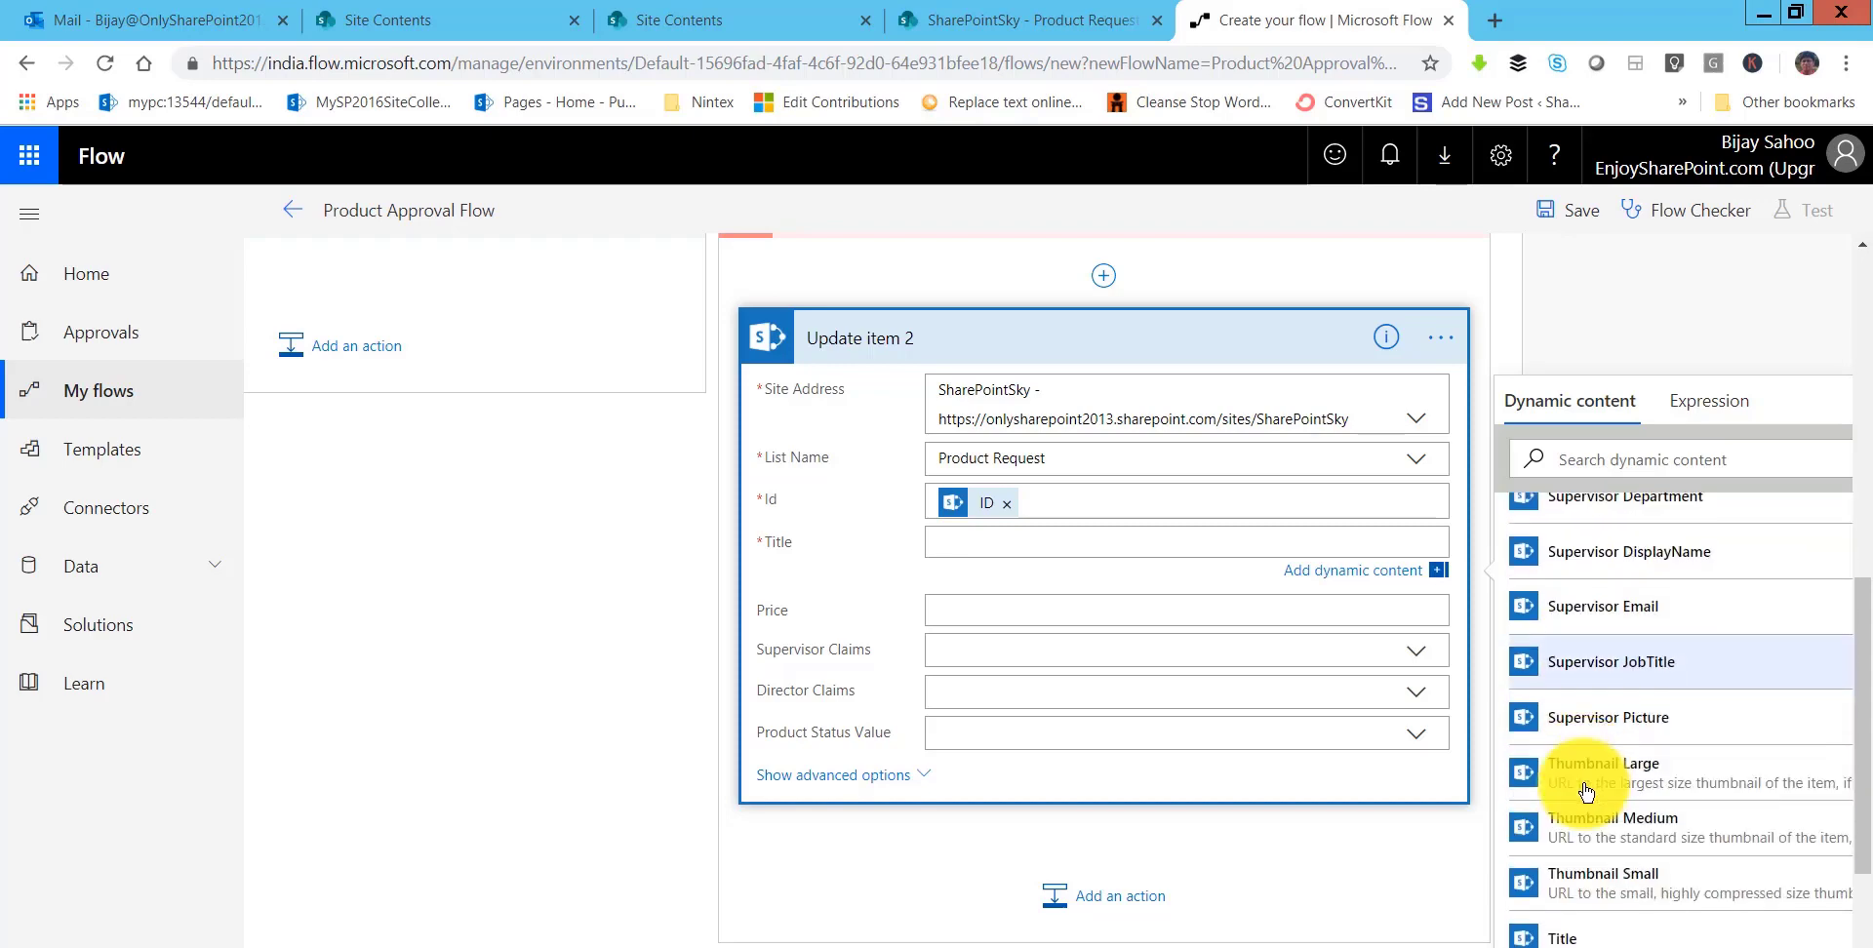
pyautogui.click(1561, 938)
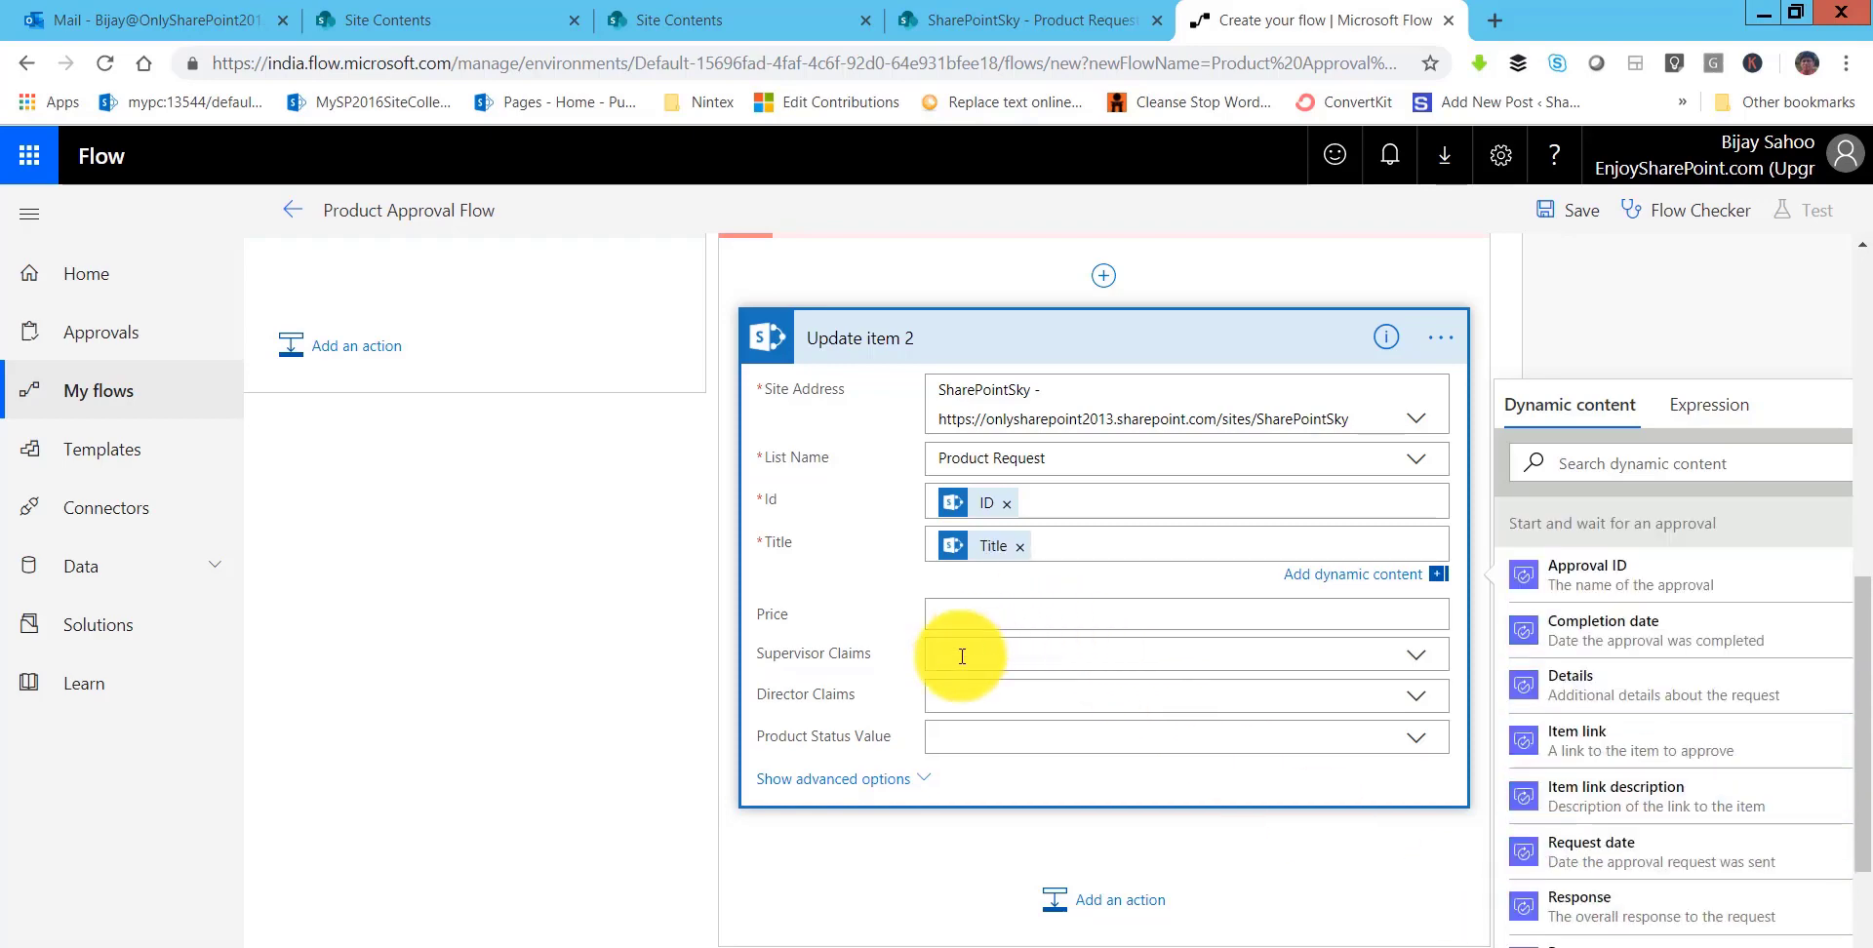
pyautogui.click(964, 606)
pyautogui.click(1561, 661)
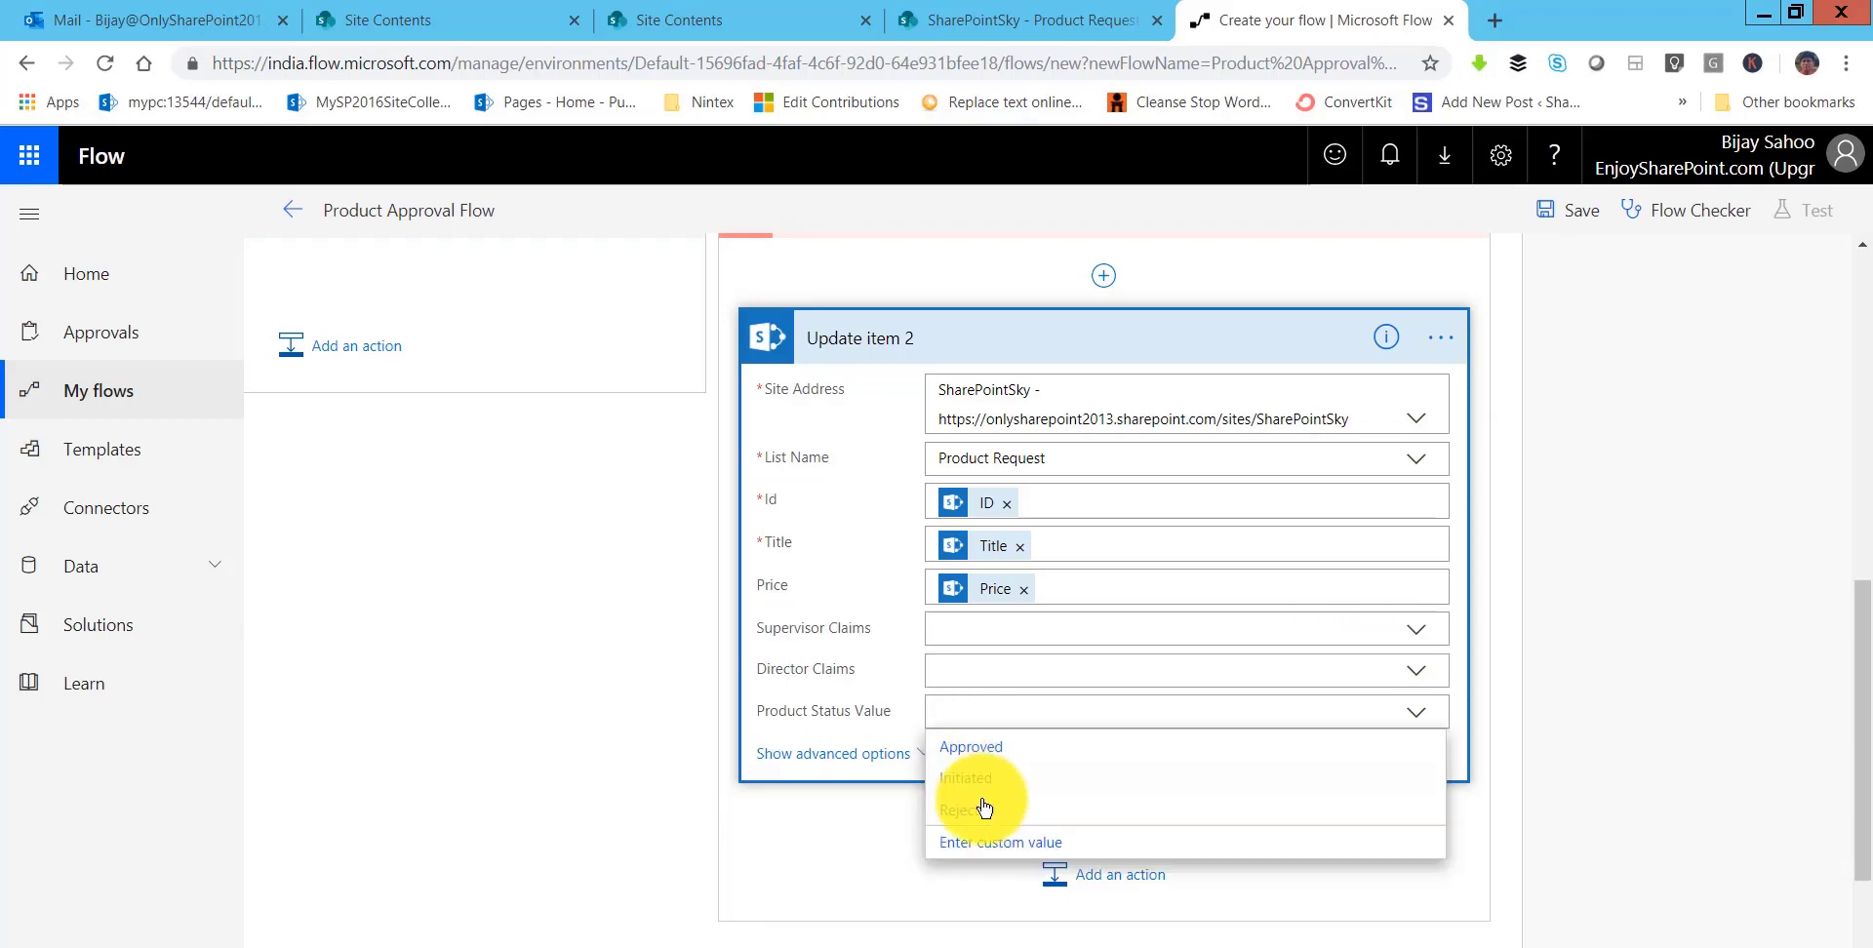
pyautogui.click(988, 760)
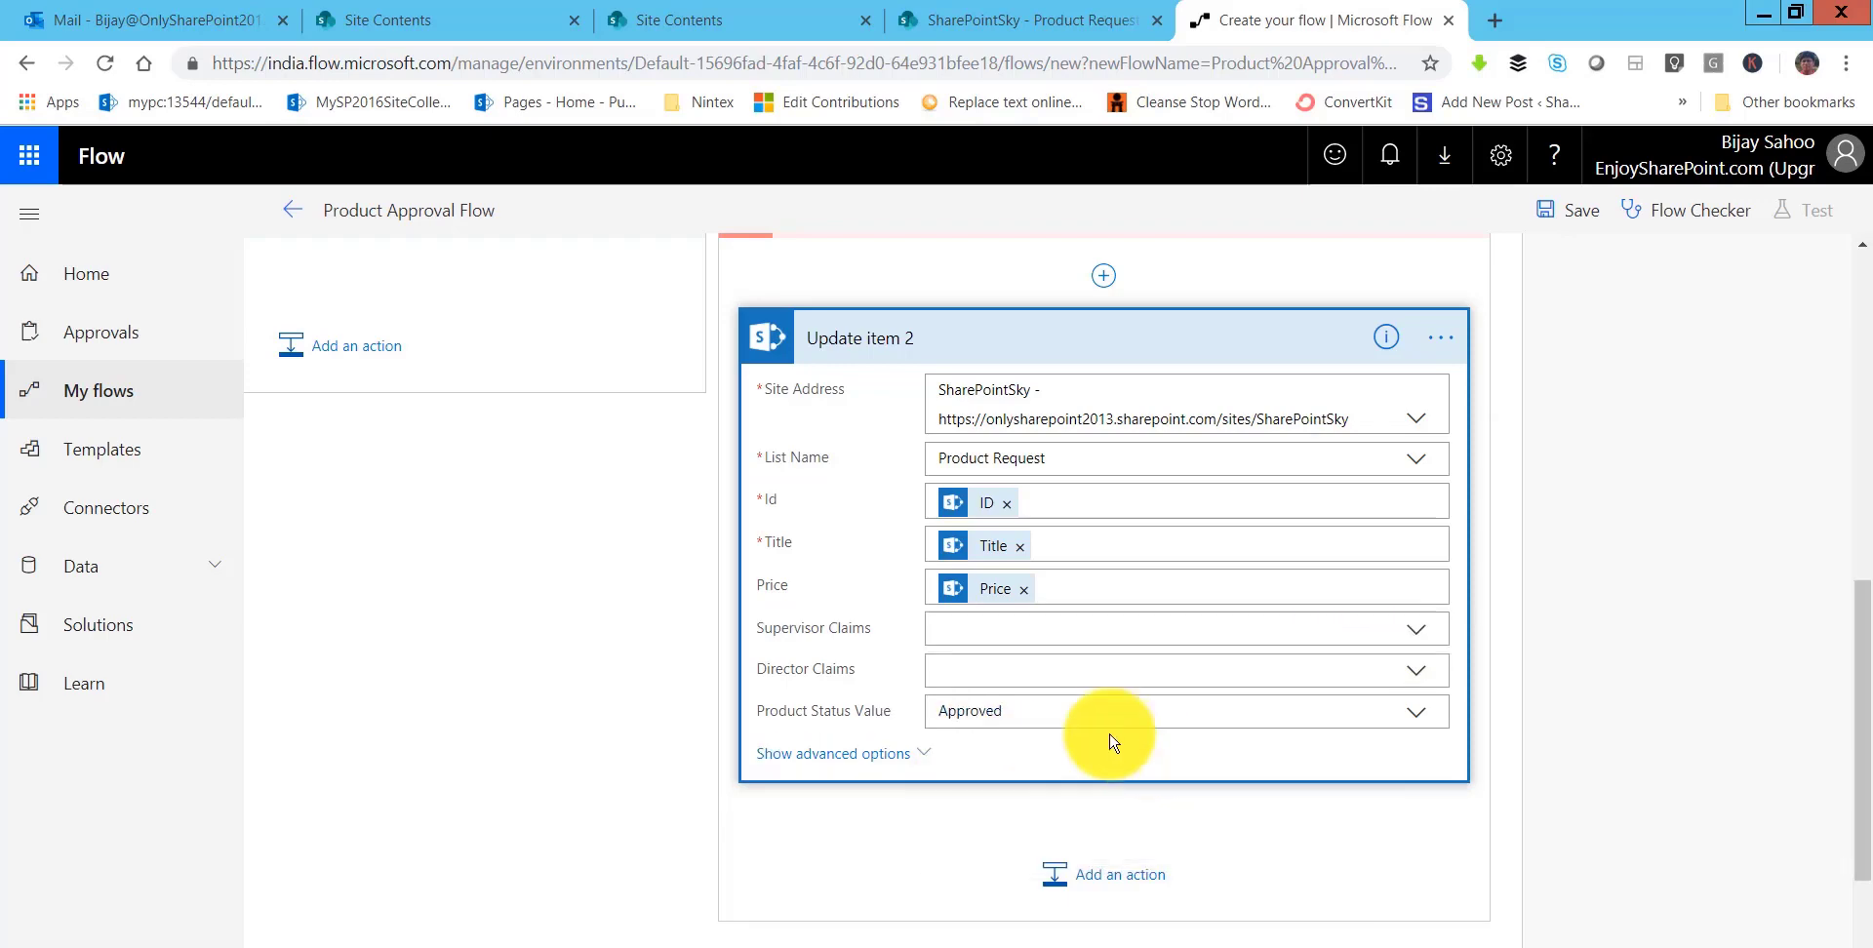
# - Add an Office 365 Outlook Send an email action after Update item 2
pyautogui.click(1151, 347)
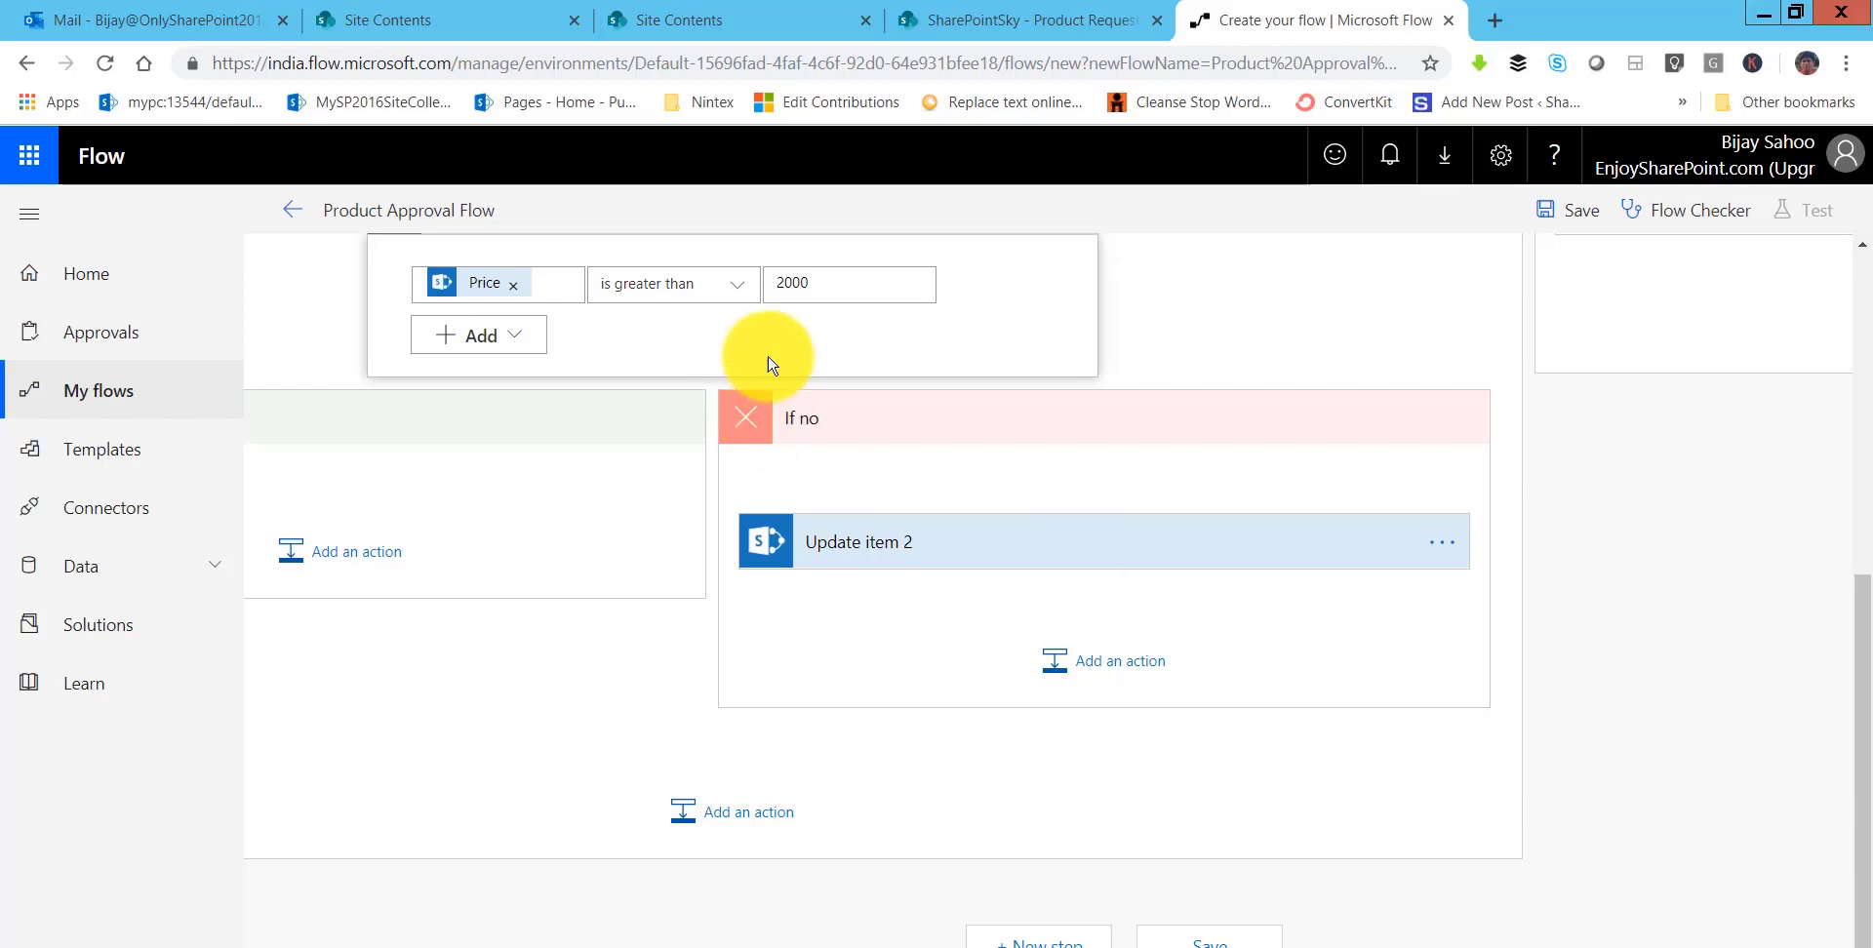
pyautogui.click(1135, 667)
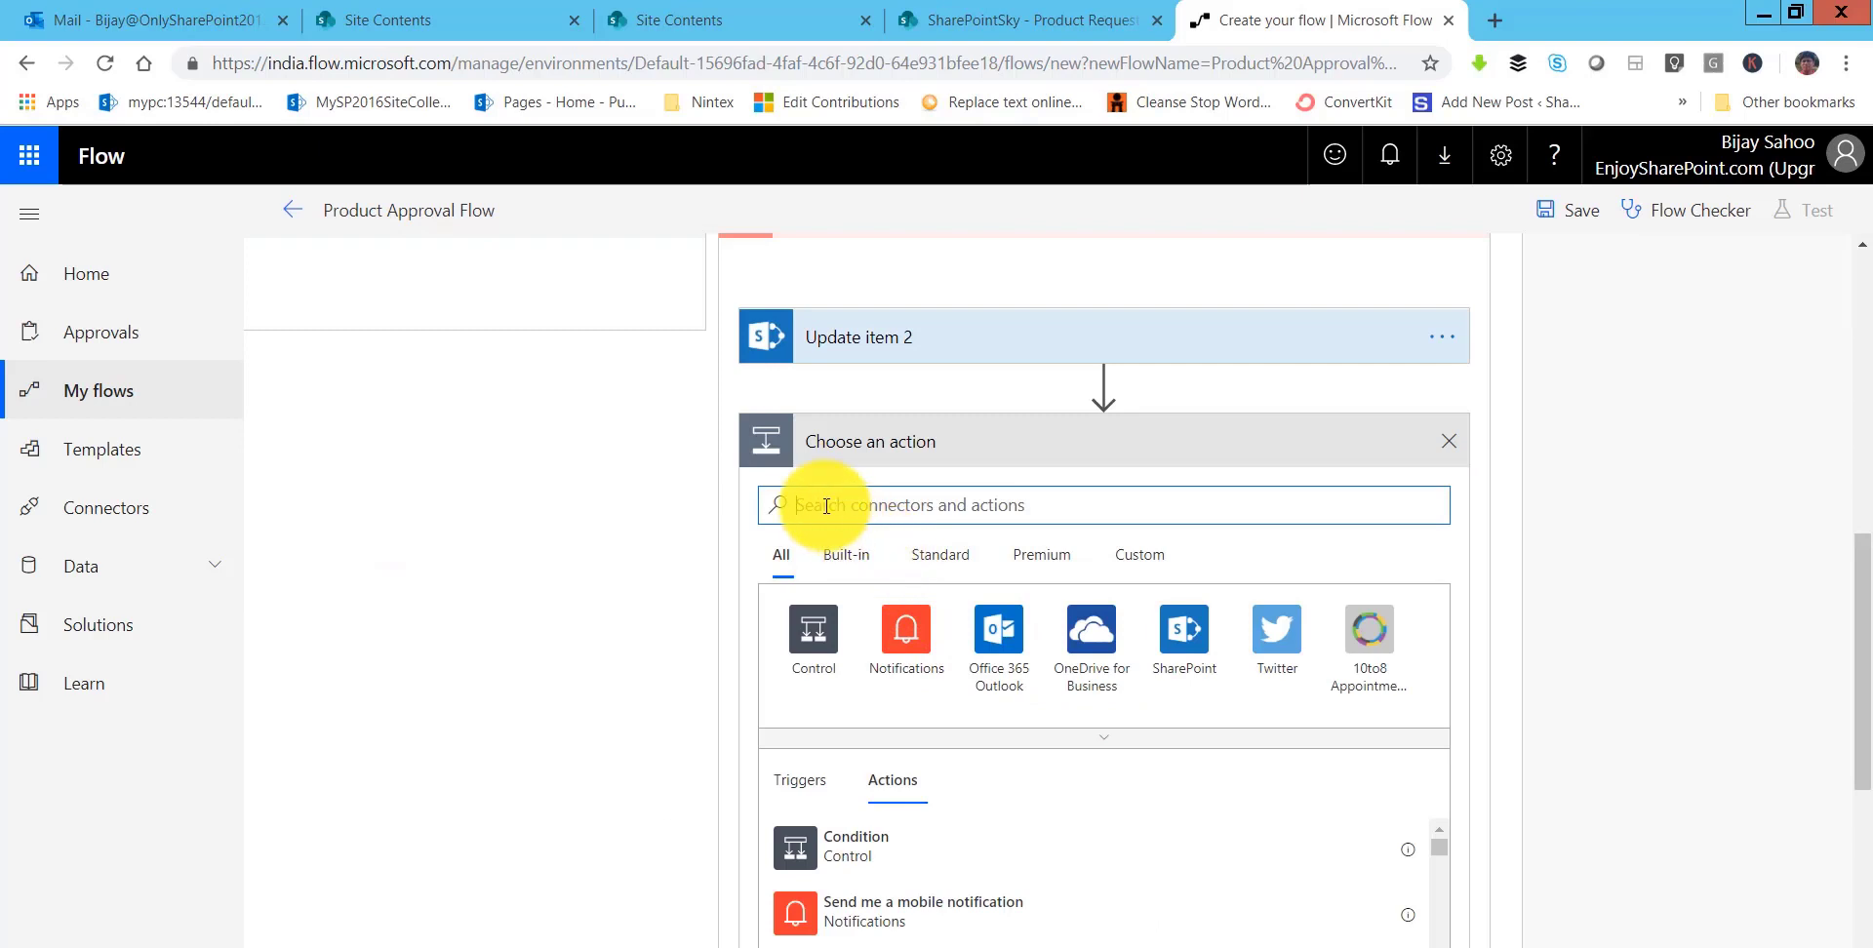
pyautogui.write('send')
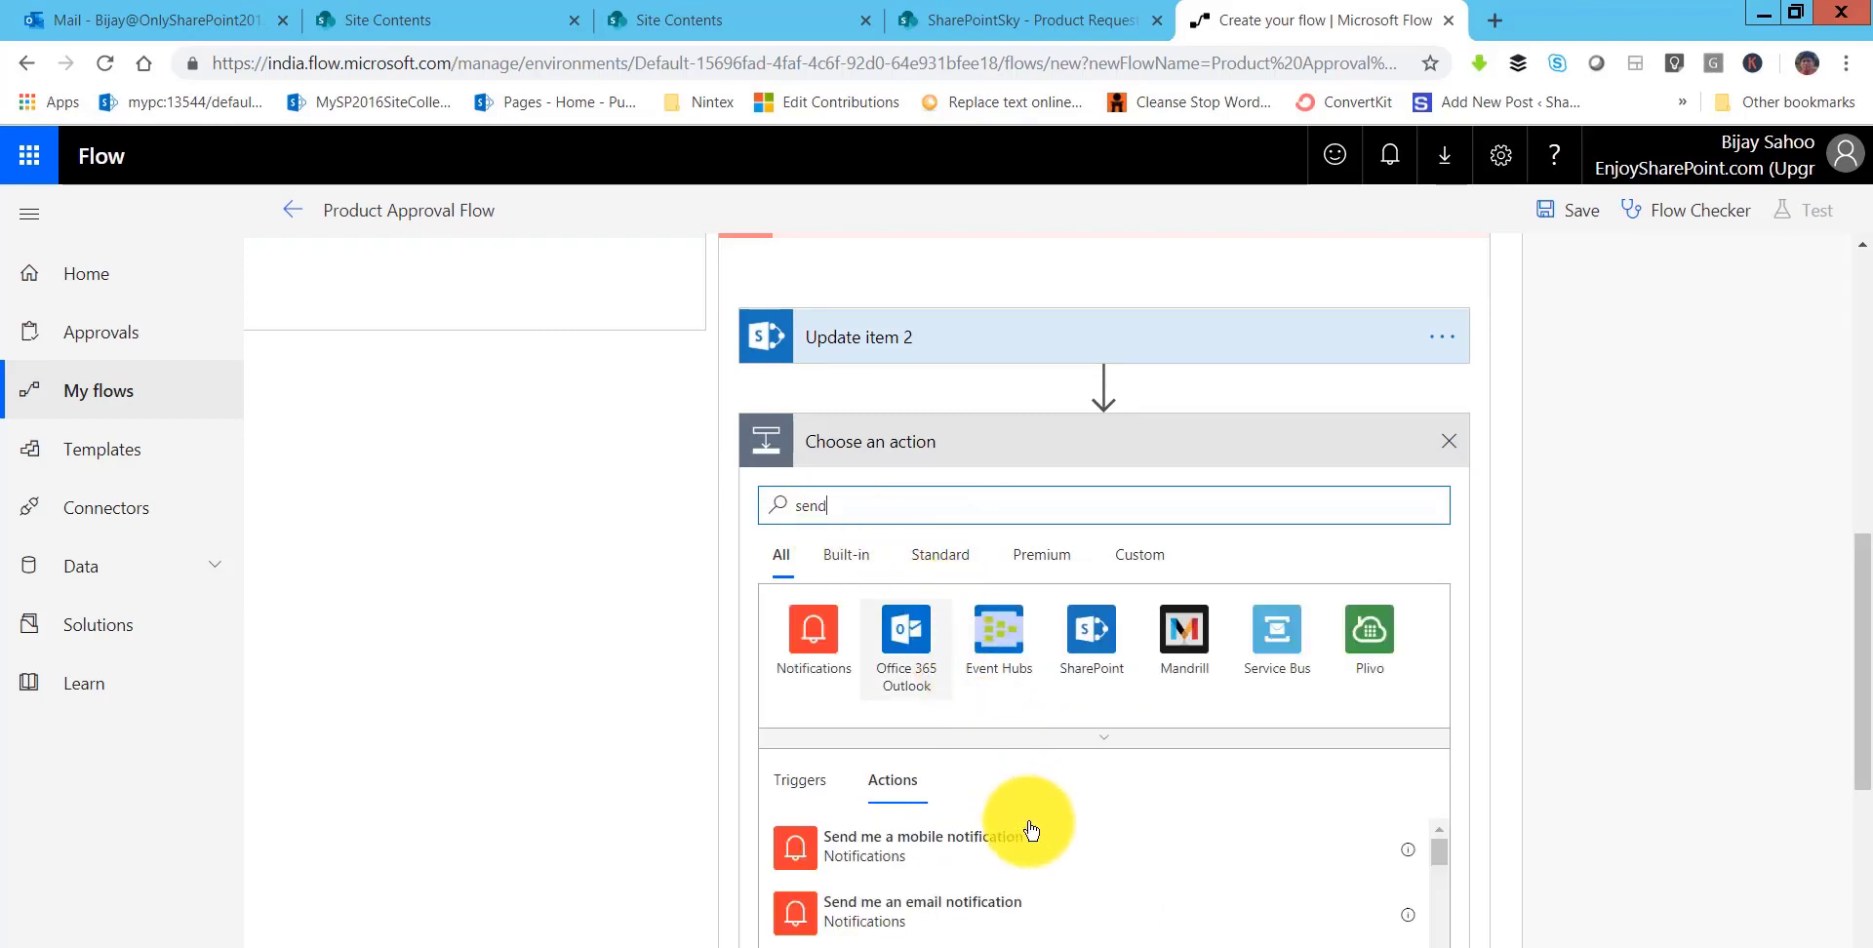
pyautogui.scroll(-3, 1484, 764)
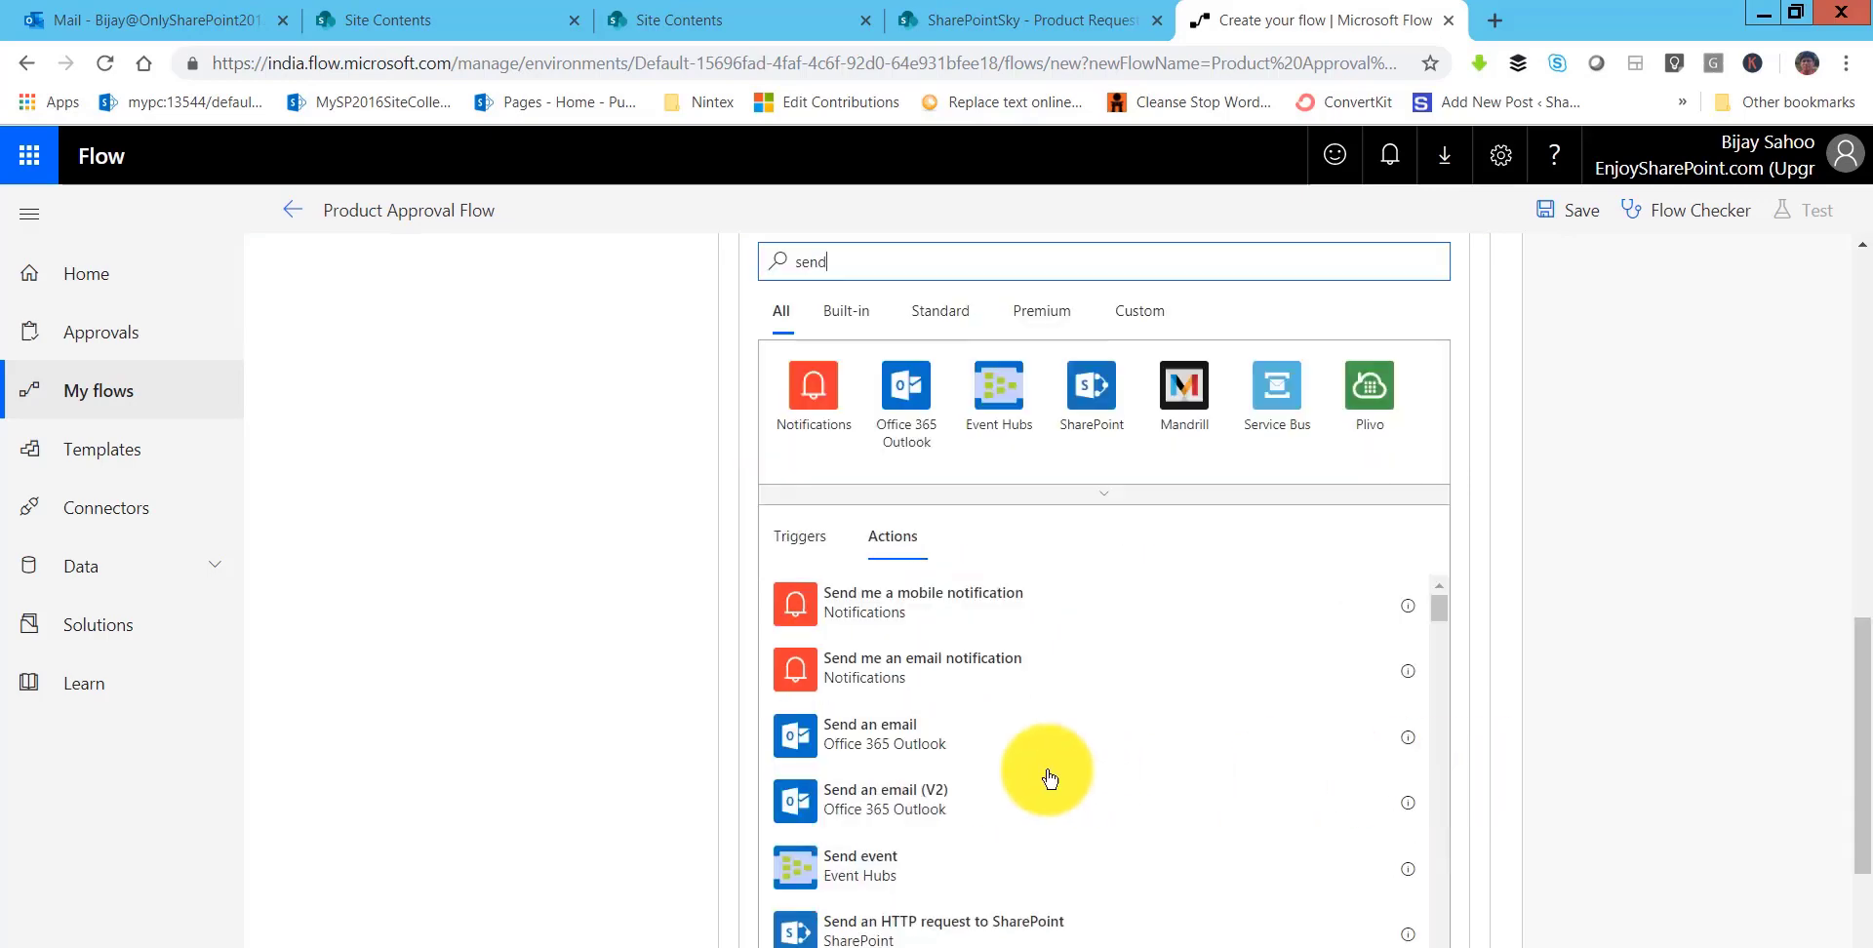
pyautogui.click(965, 747)
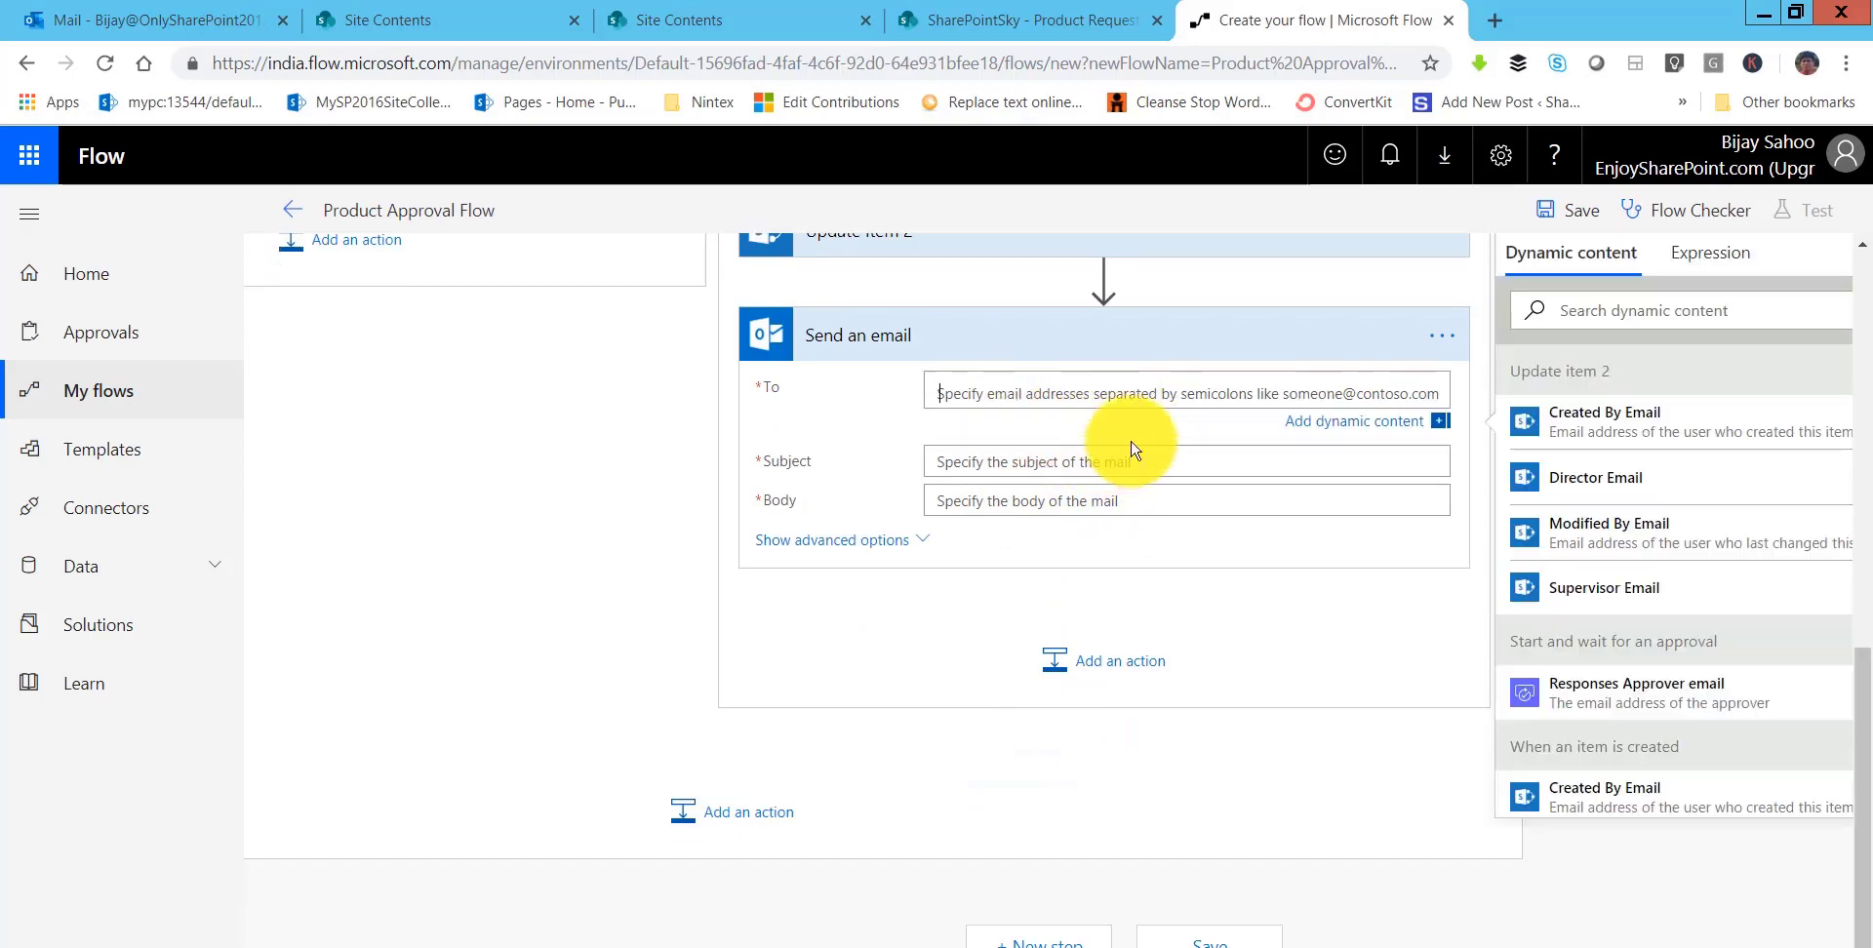
# - Send the email to Created By Email, subject 'Product Request Approved', with Link to item as body
pyautogui.click(1107, 423)
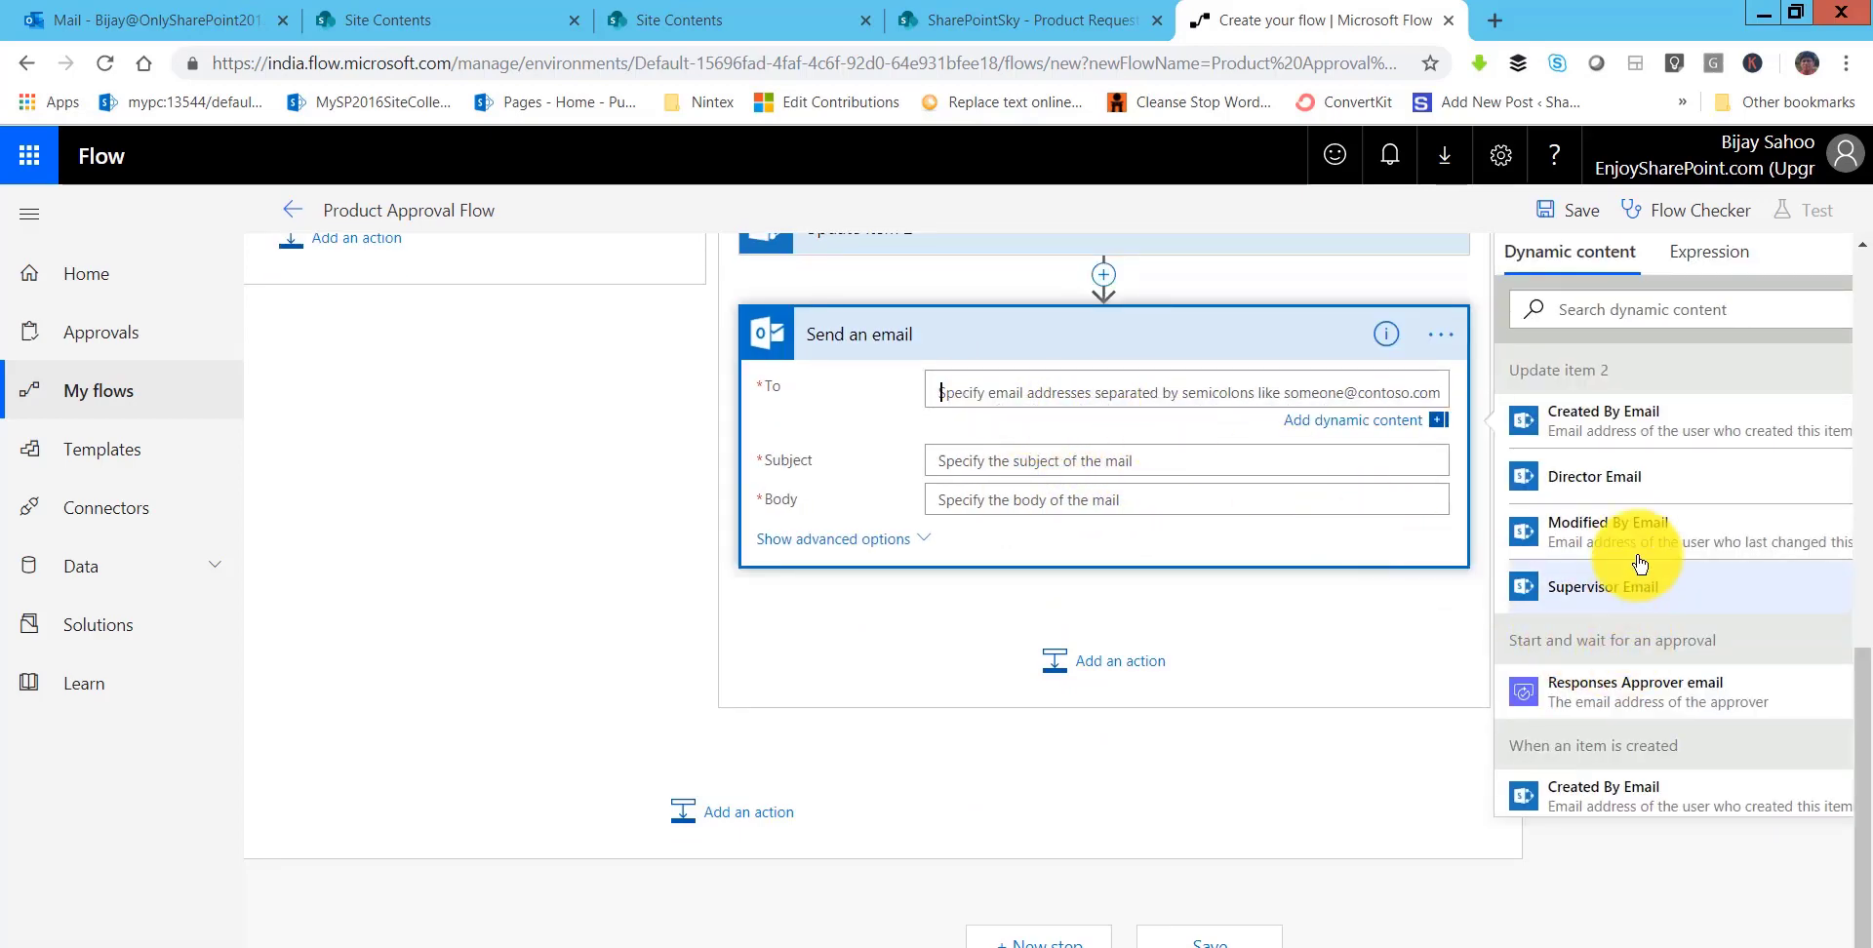
pyautogui.click(1625, 426)
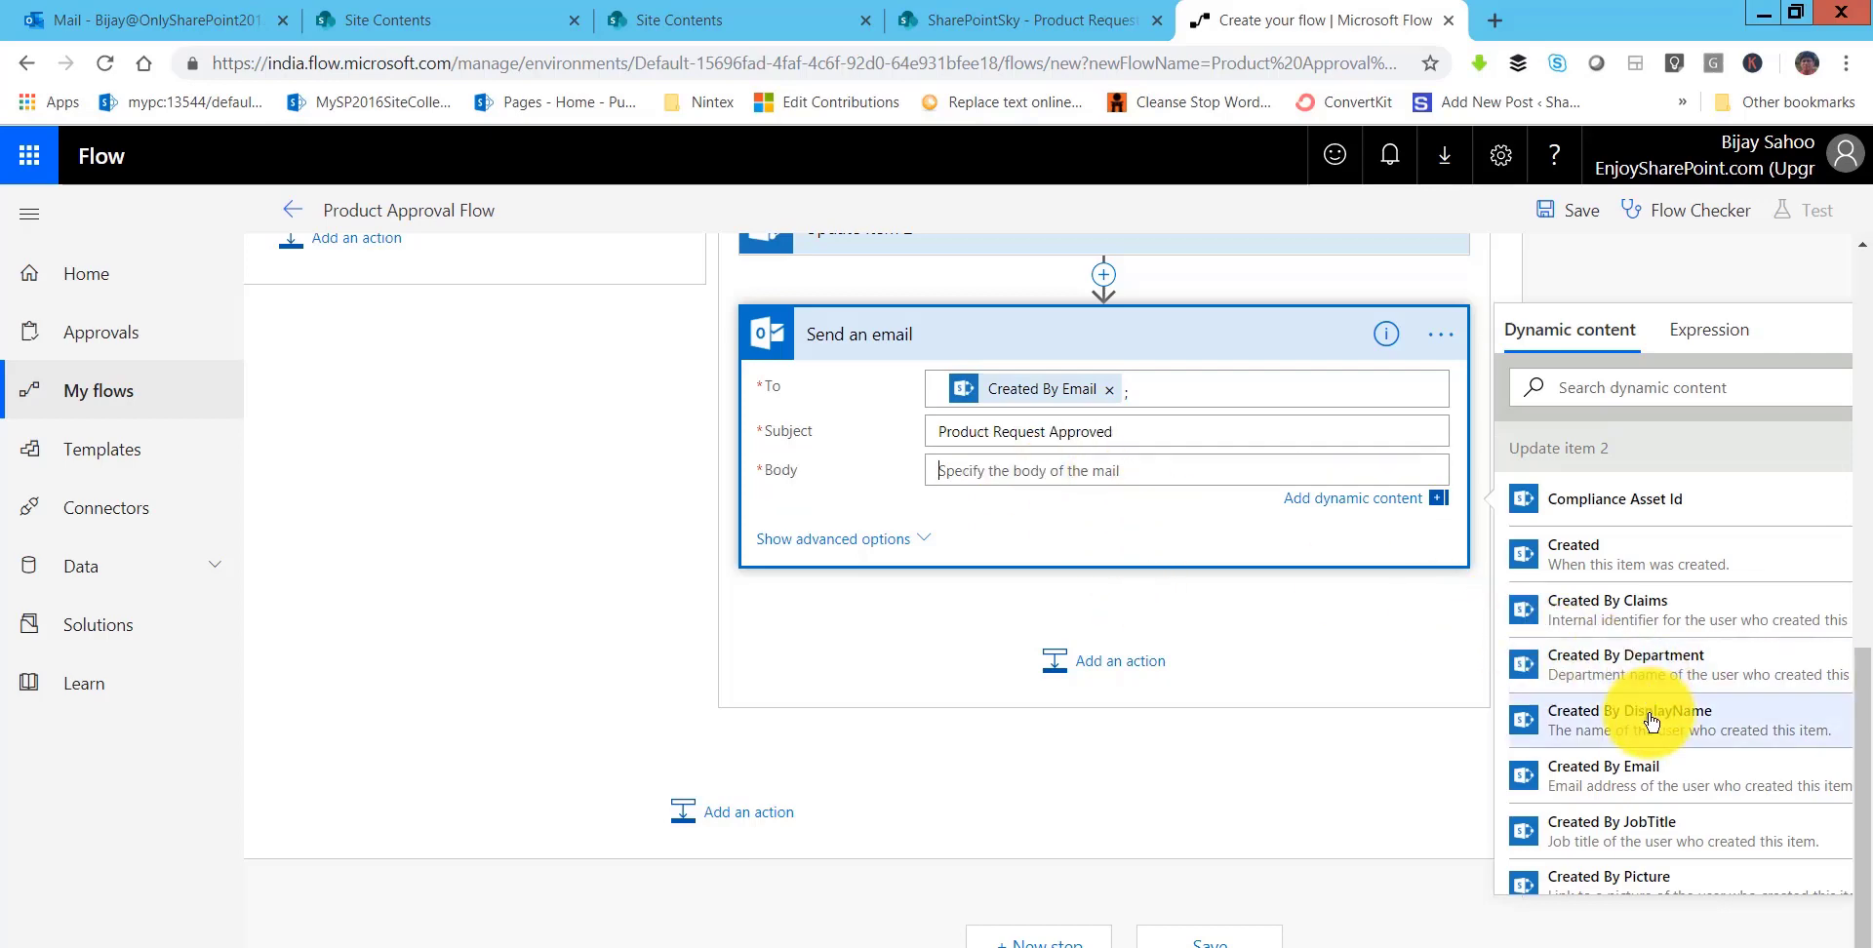
pyautogui.scroll(-5, 1561, 683)
pyautogui.scroll(4, 1590, 605)
pyautogui.scroll(2, 1612, 491)
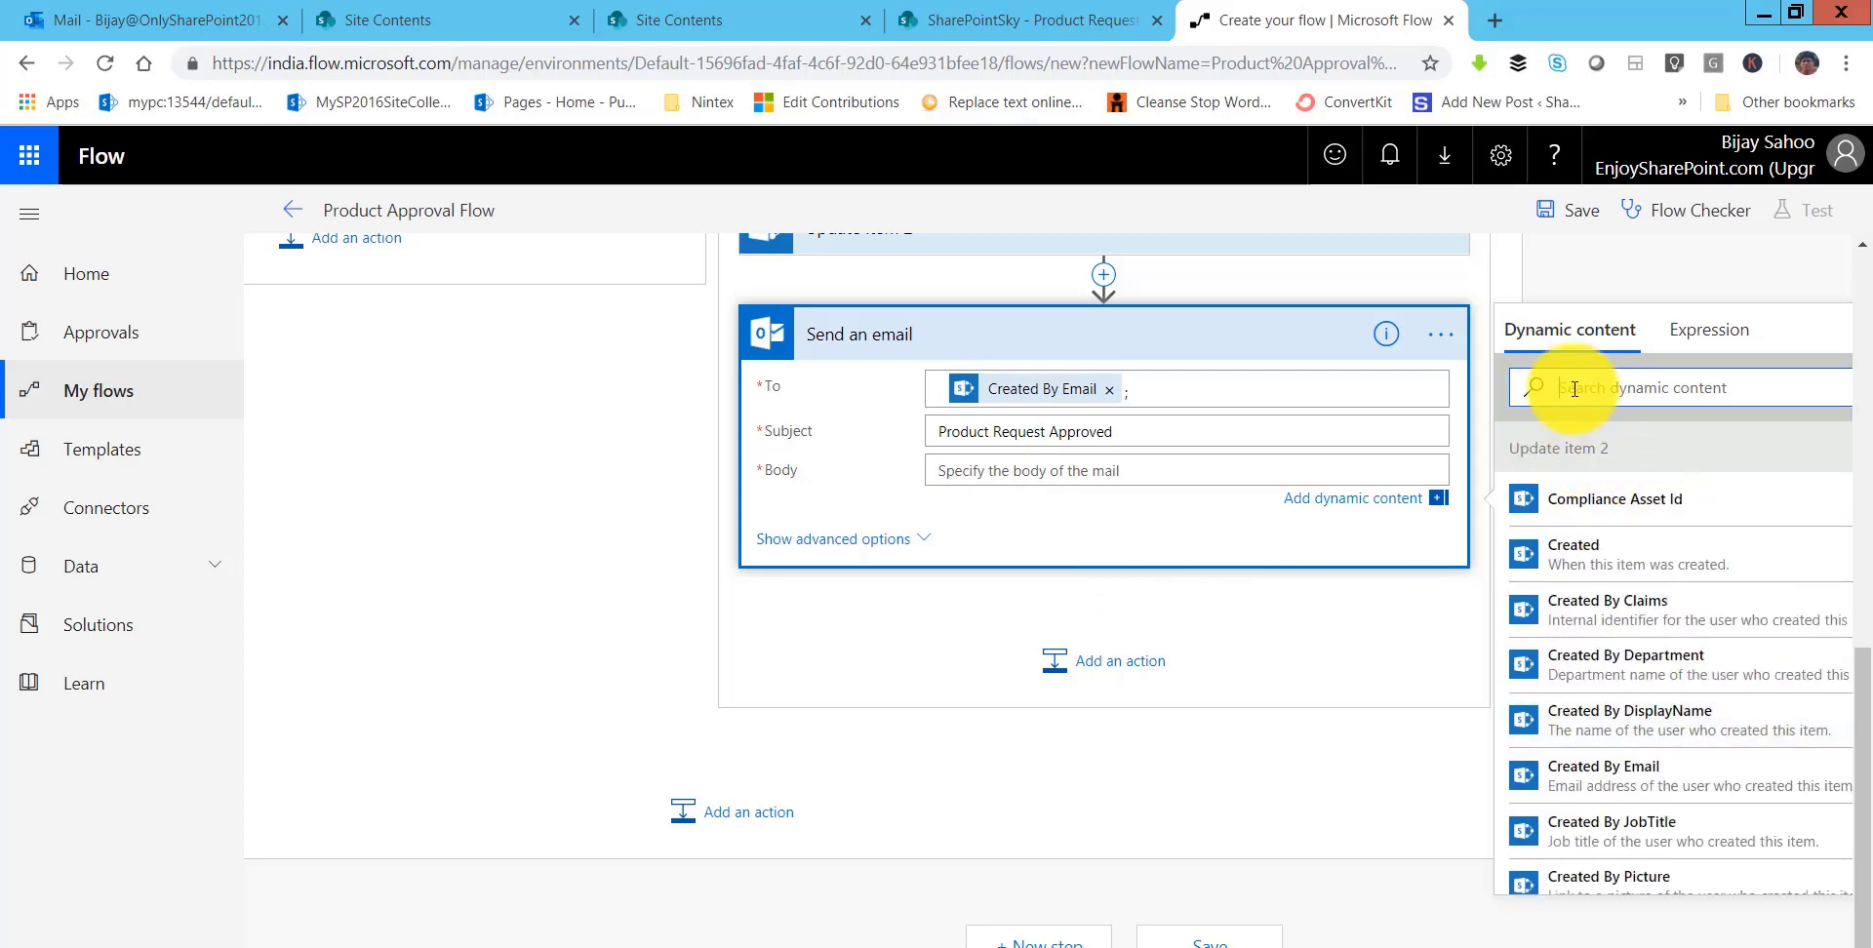
pyautogui.click(1574, 389)
pyautogui.write('link')
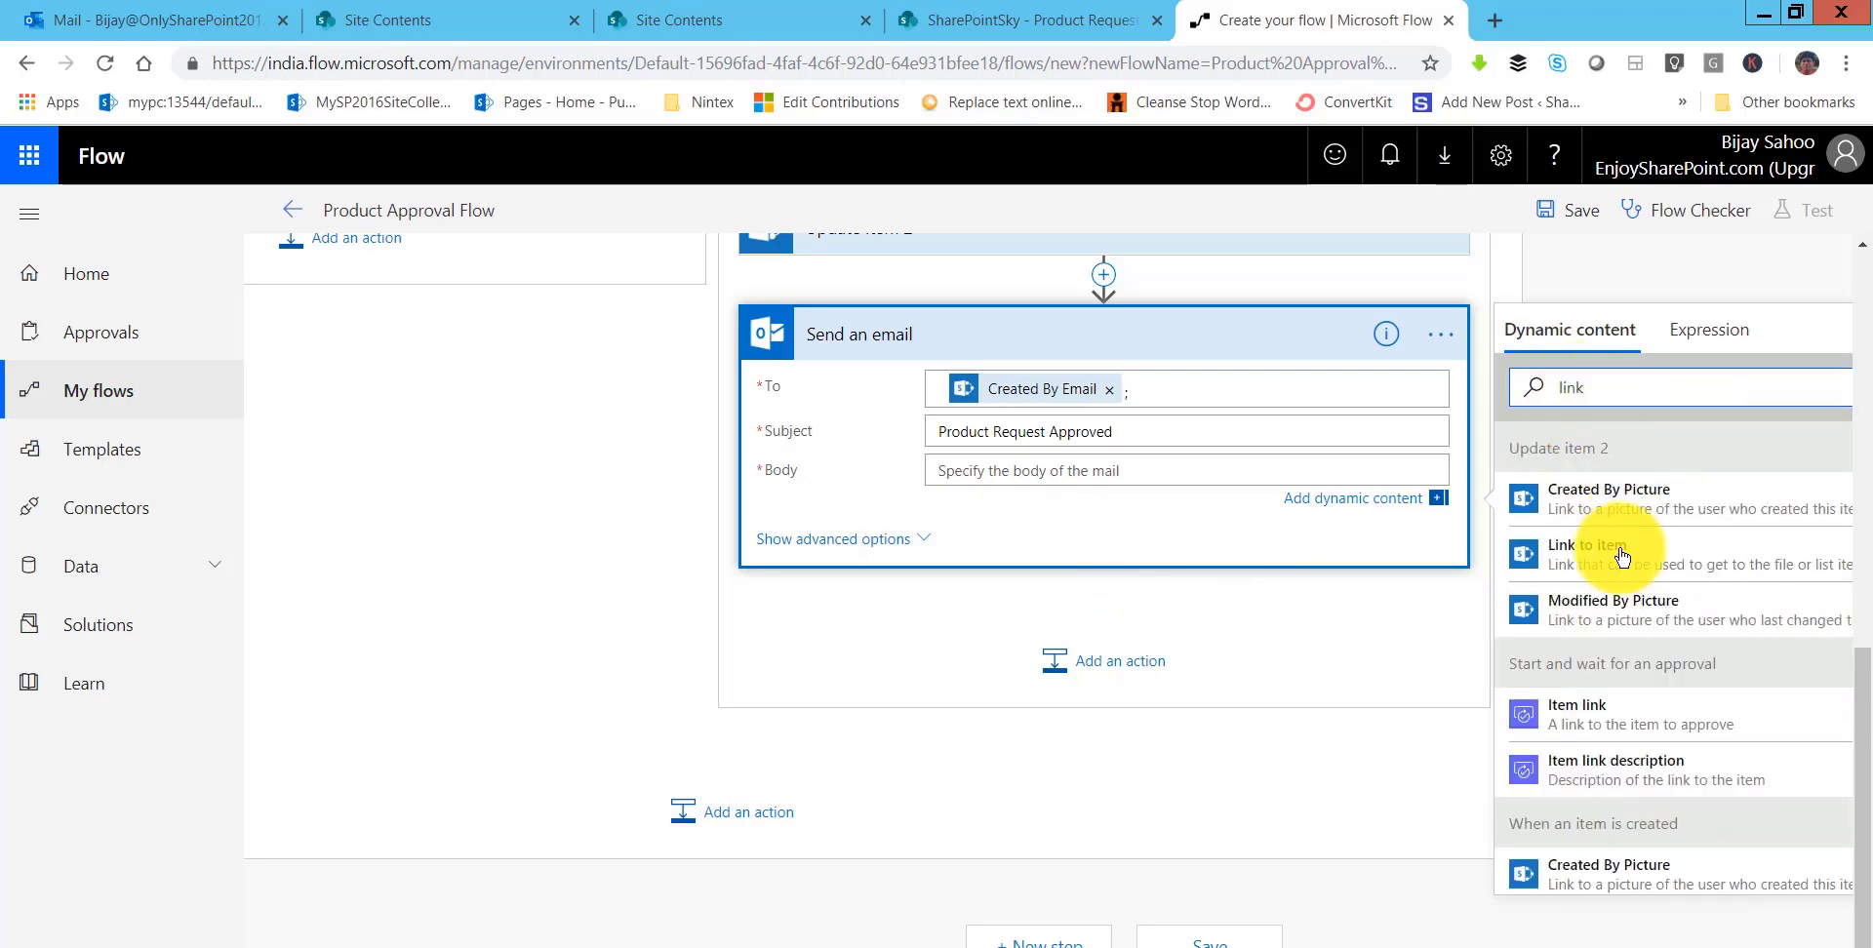
pyautogui.click(1590, 551)
pyautogui.scroll(4, 1152, 637)
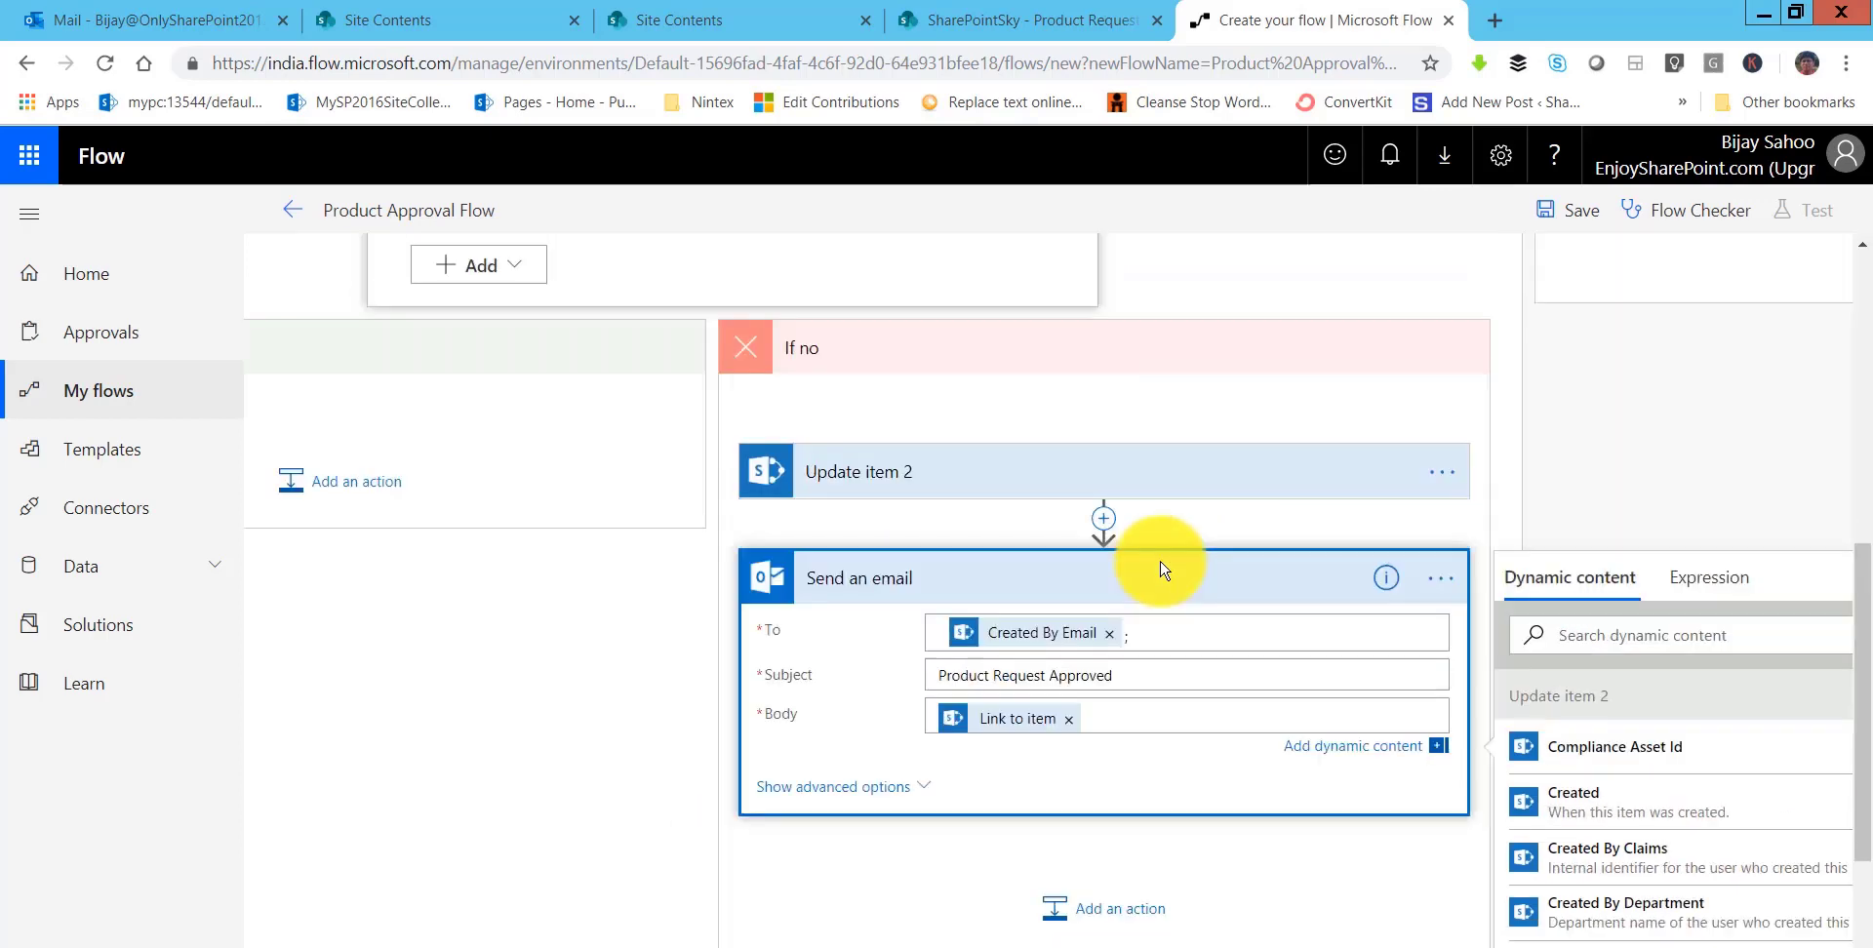
pyautogui.click(944, 682)
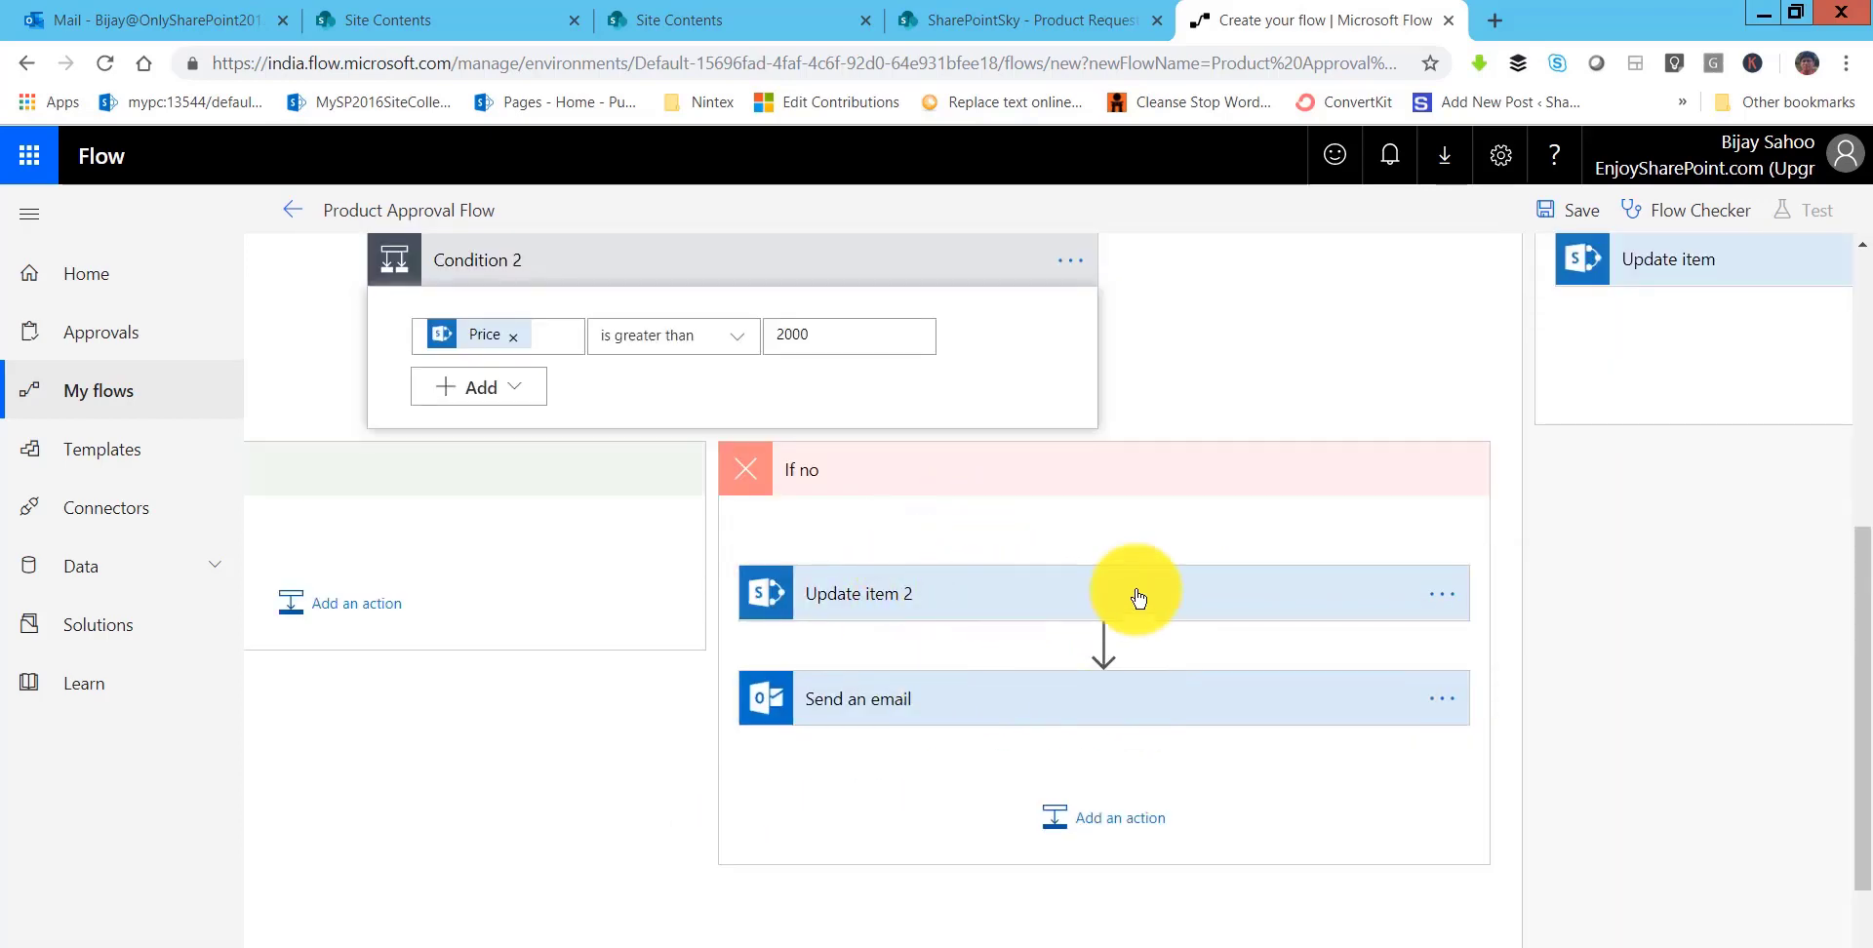
# - Add an Office 365 Outlook Send an email action after Update item
pyautogui.hscroll(5, 1304, 502)
pyautogui.scroll(4, 1451, 472)
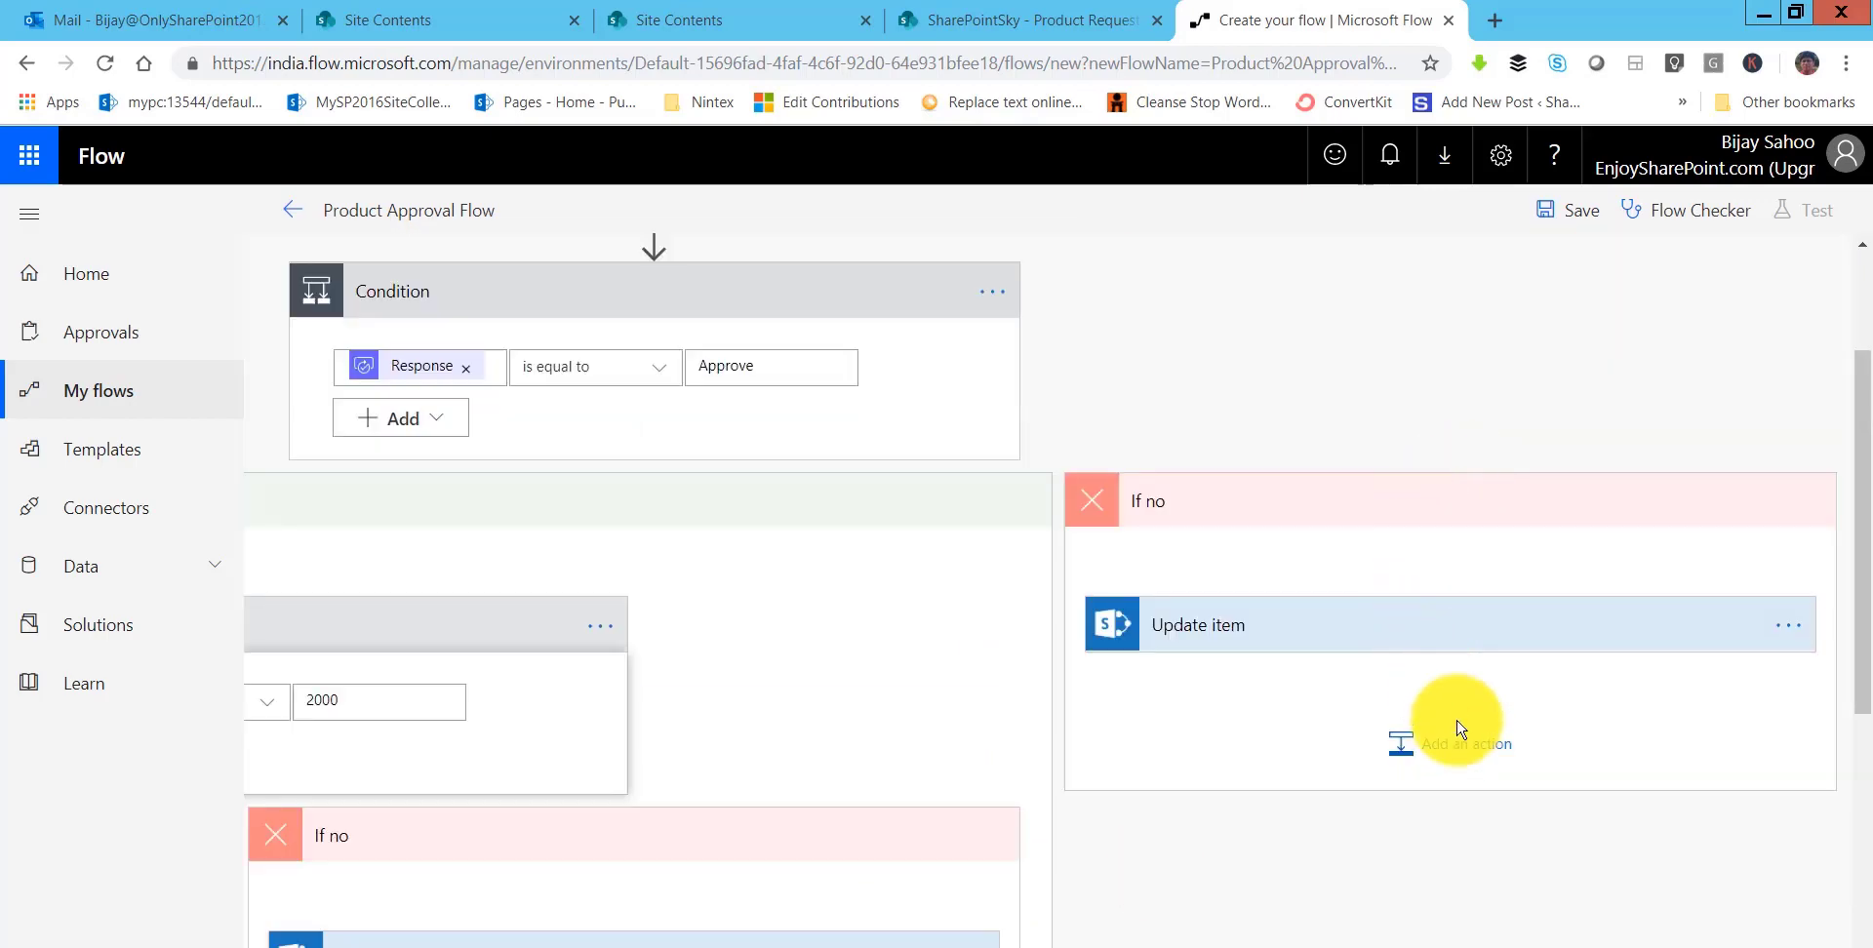
pyautogui.click(1473, 749)
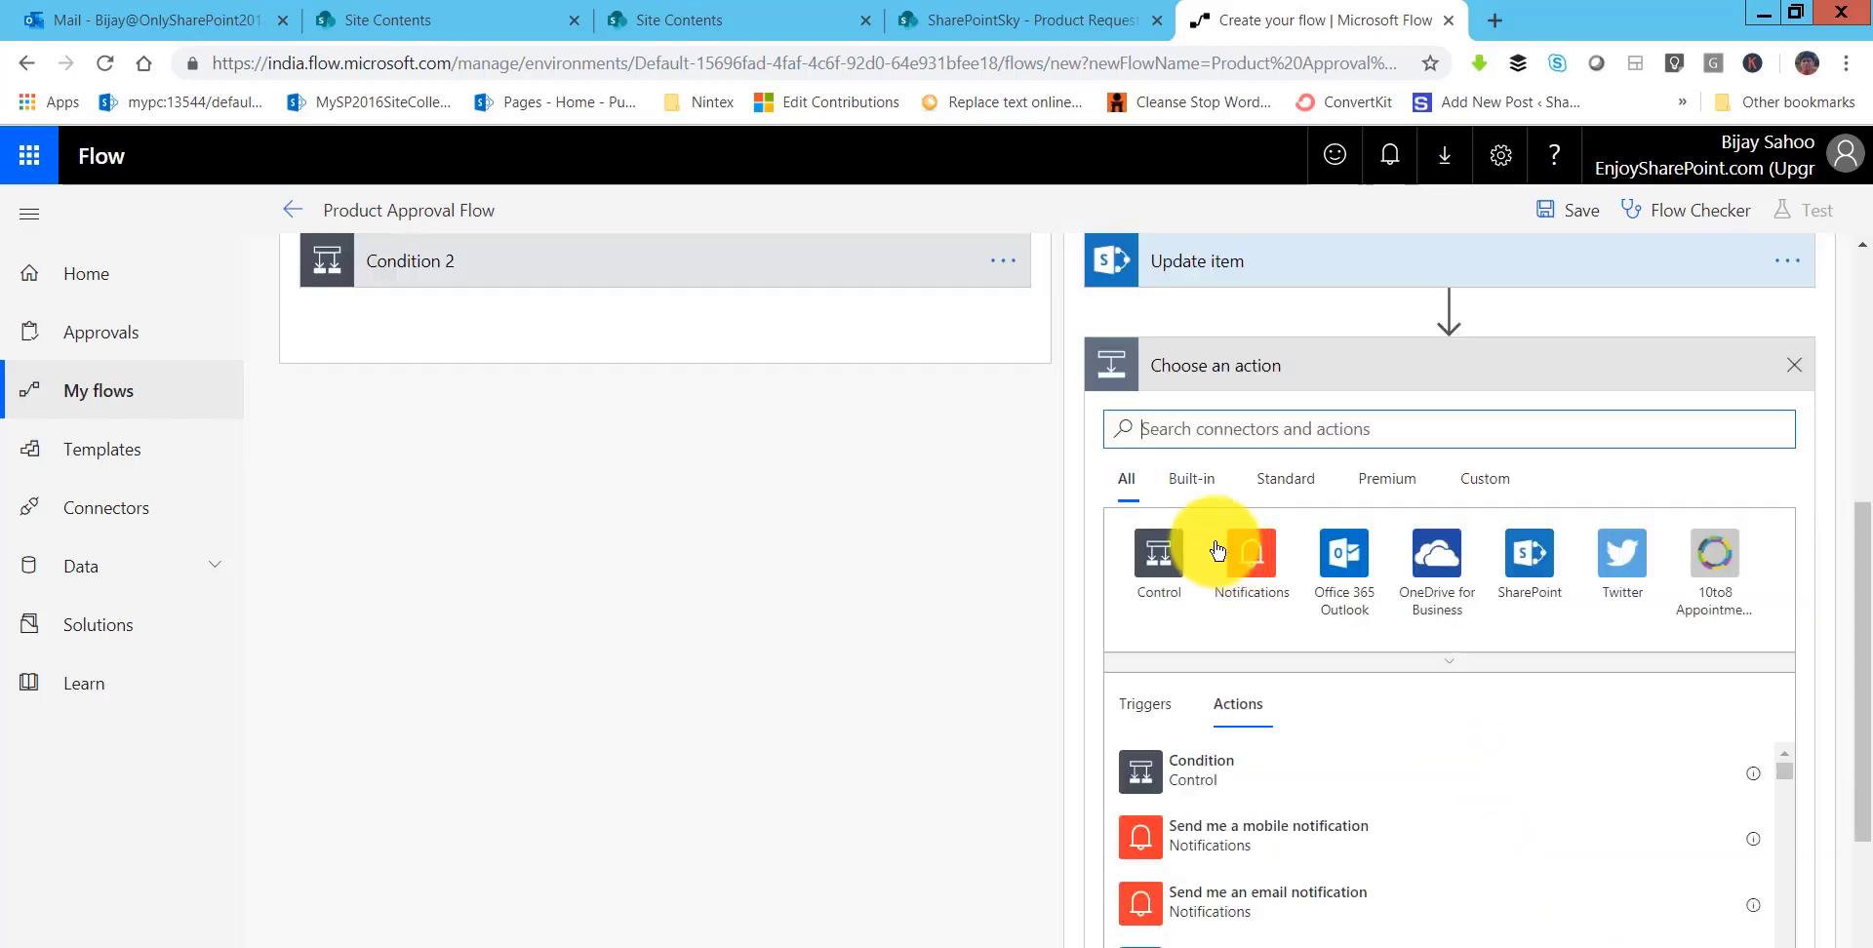
pyautogui.write('send')
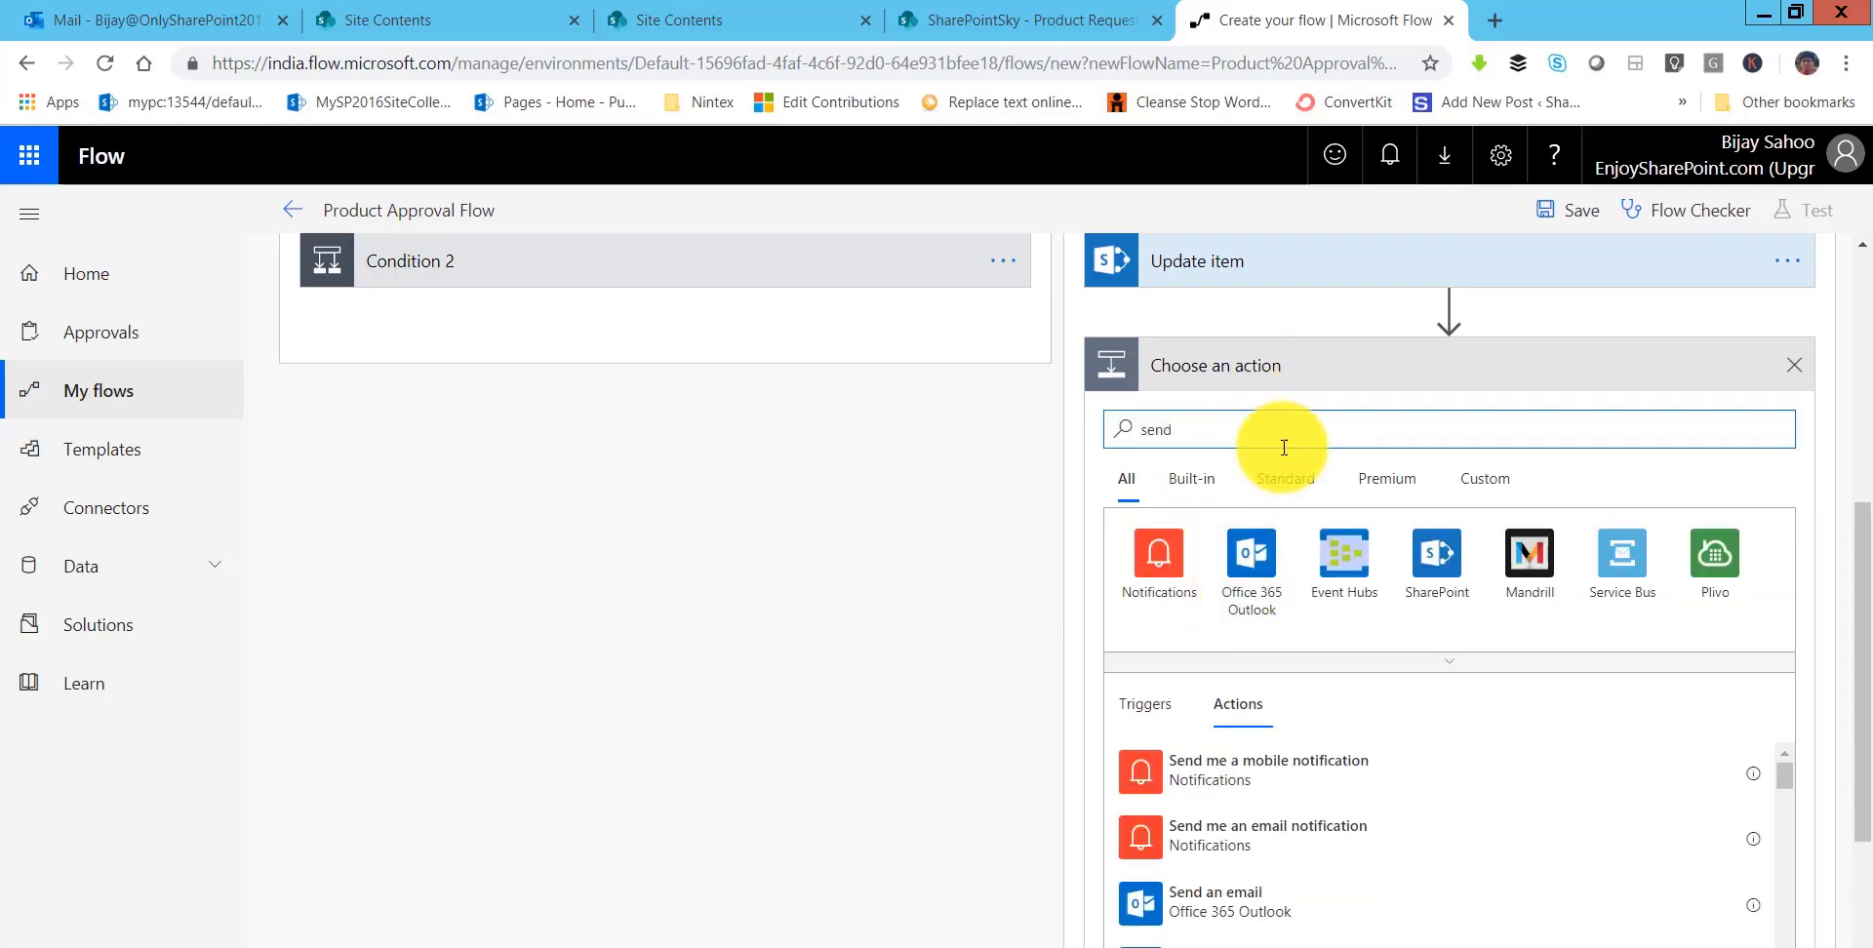
pyautogui.click(1259, 900)
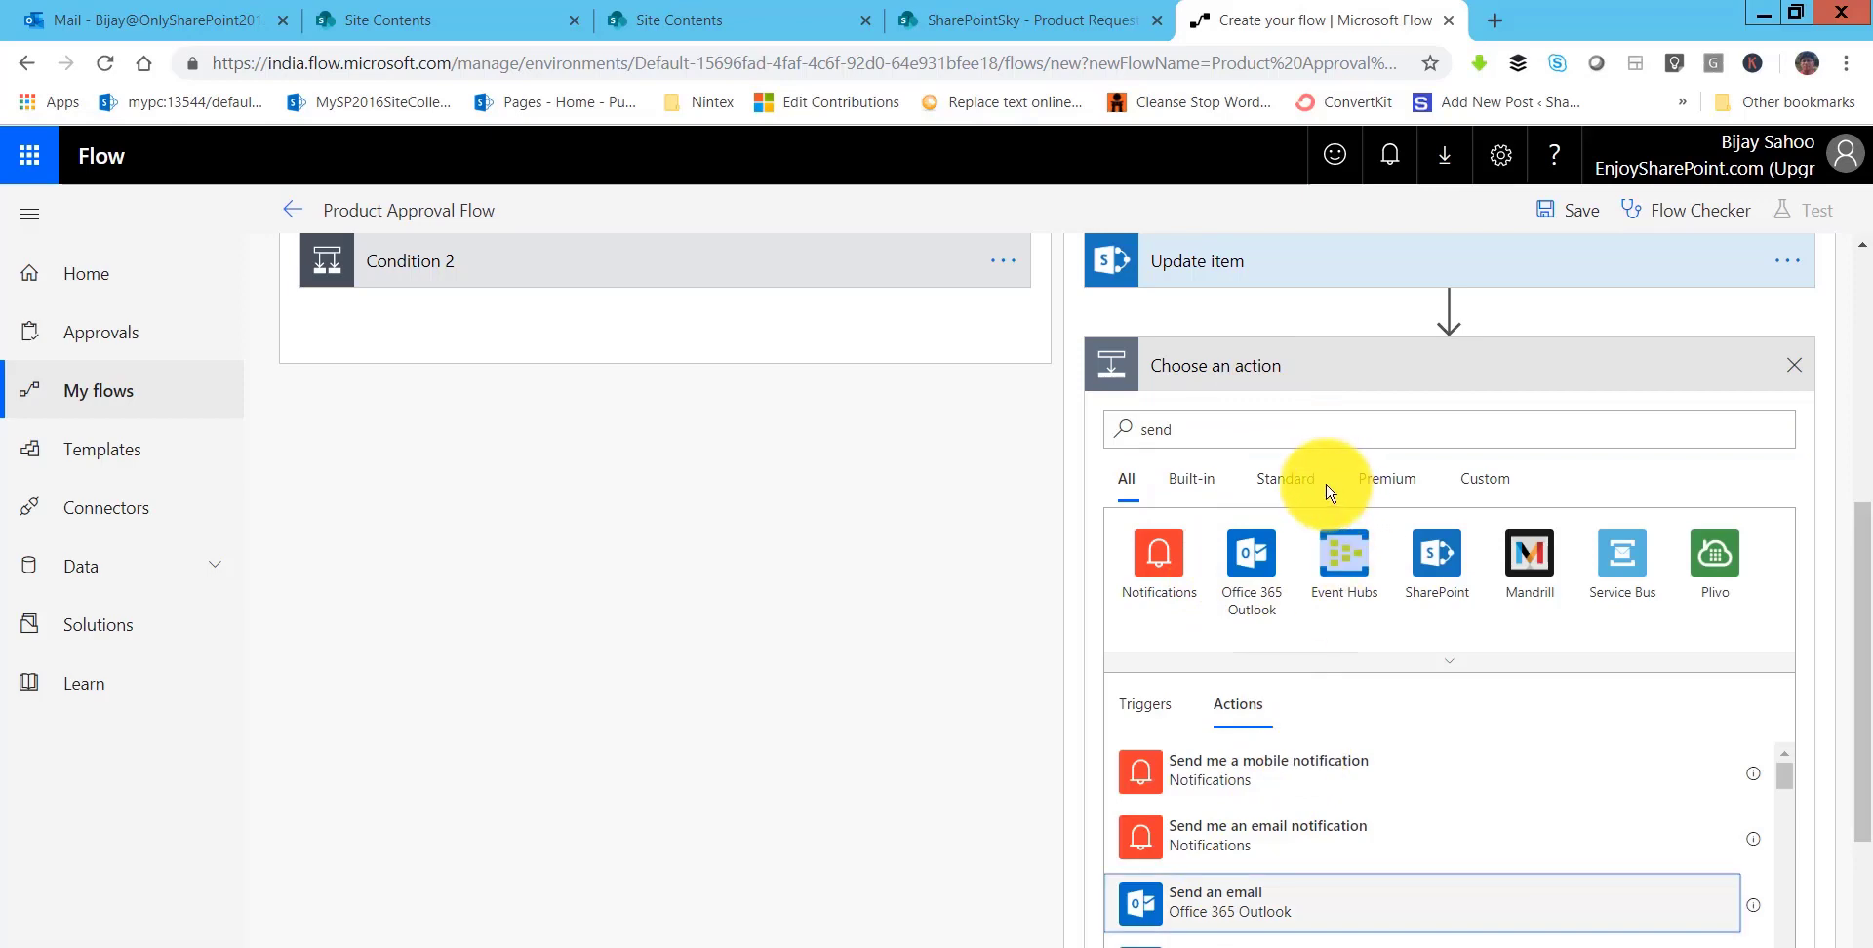
# - Address Send an email 2 to Created By Email, subject 'Prouct Is rejected by Supervisor', body Link to item
pyautogui.click(1336, 597)
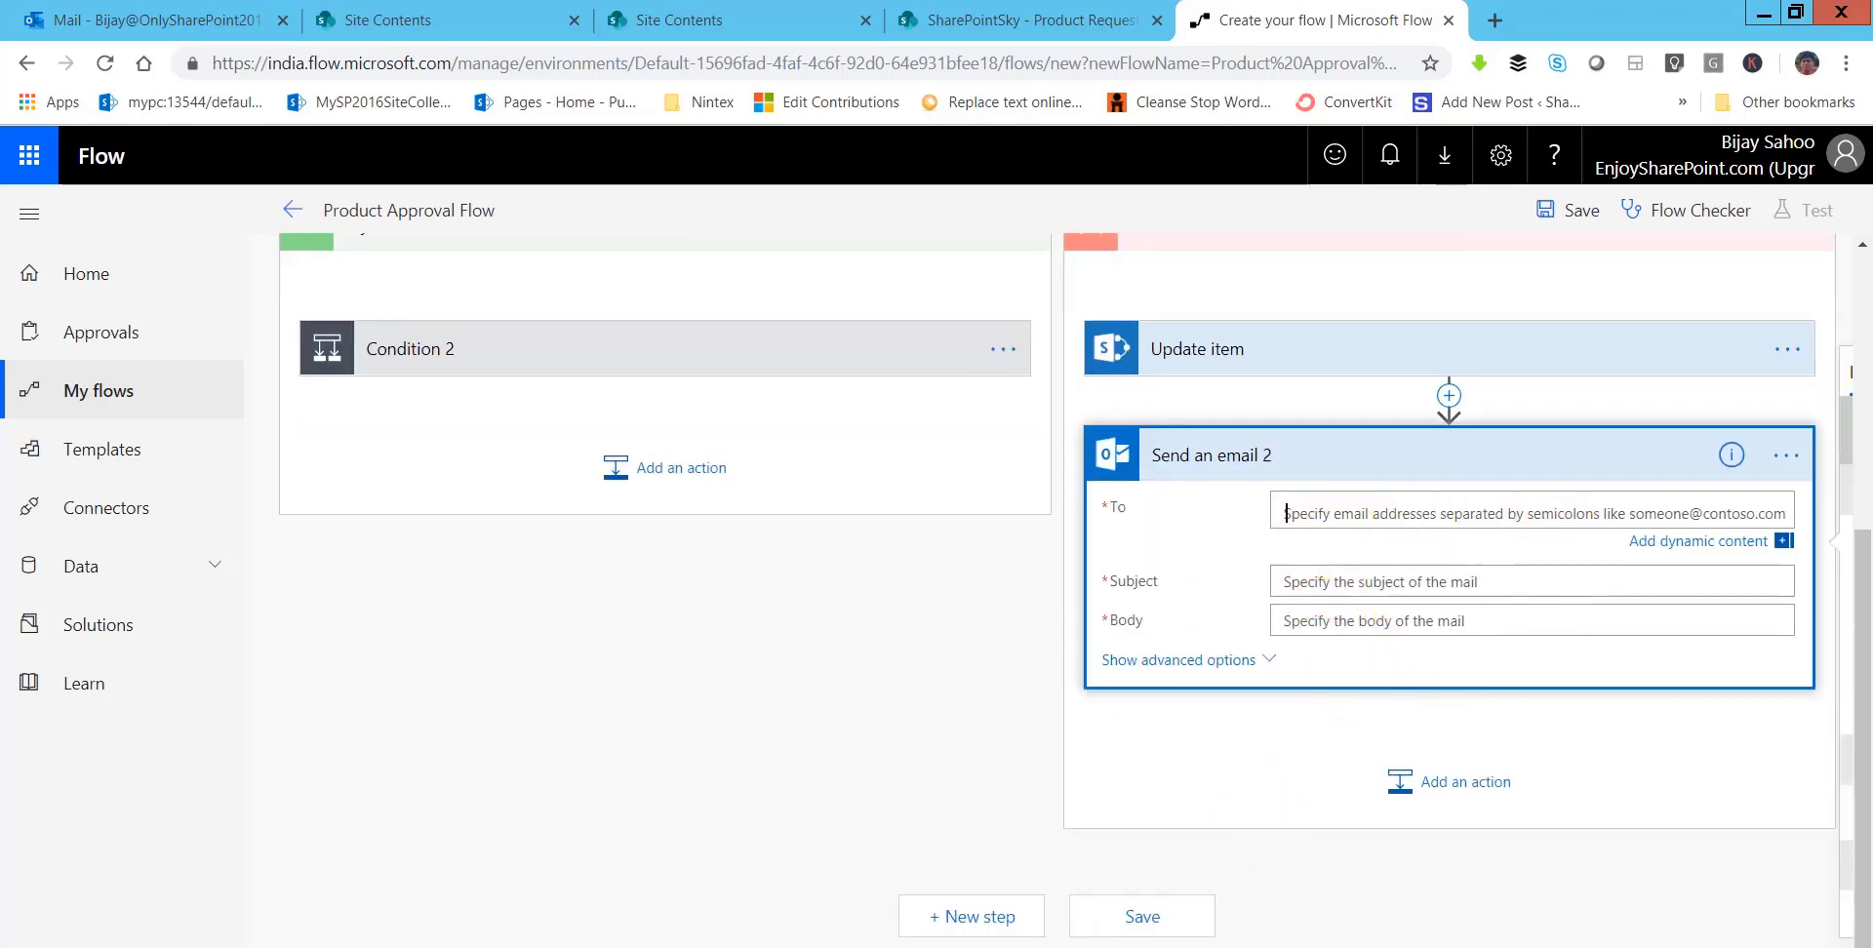
pyautogui.click(1619, 540)
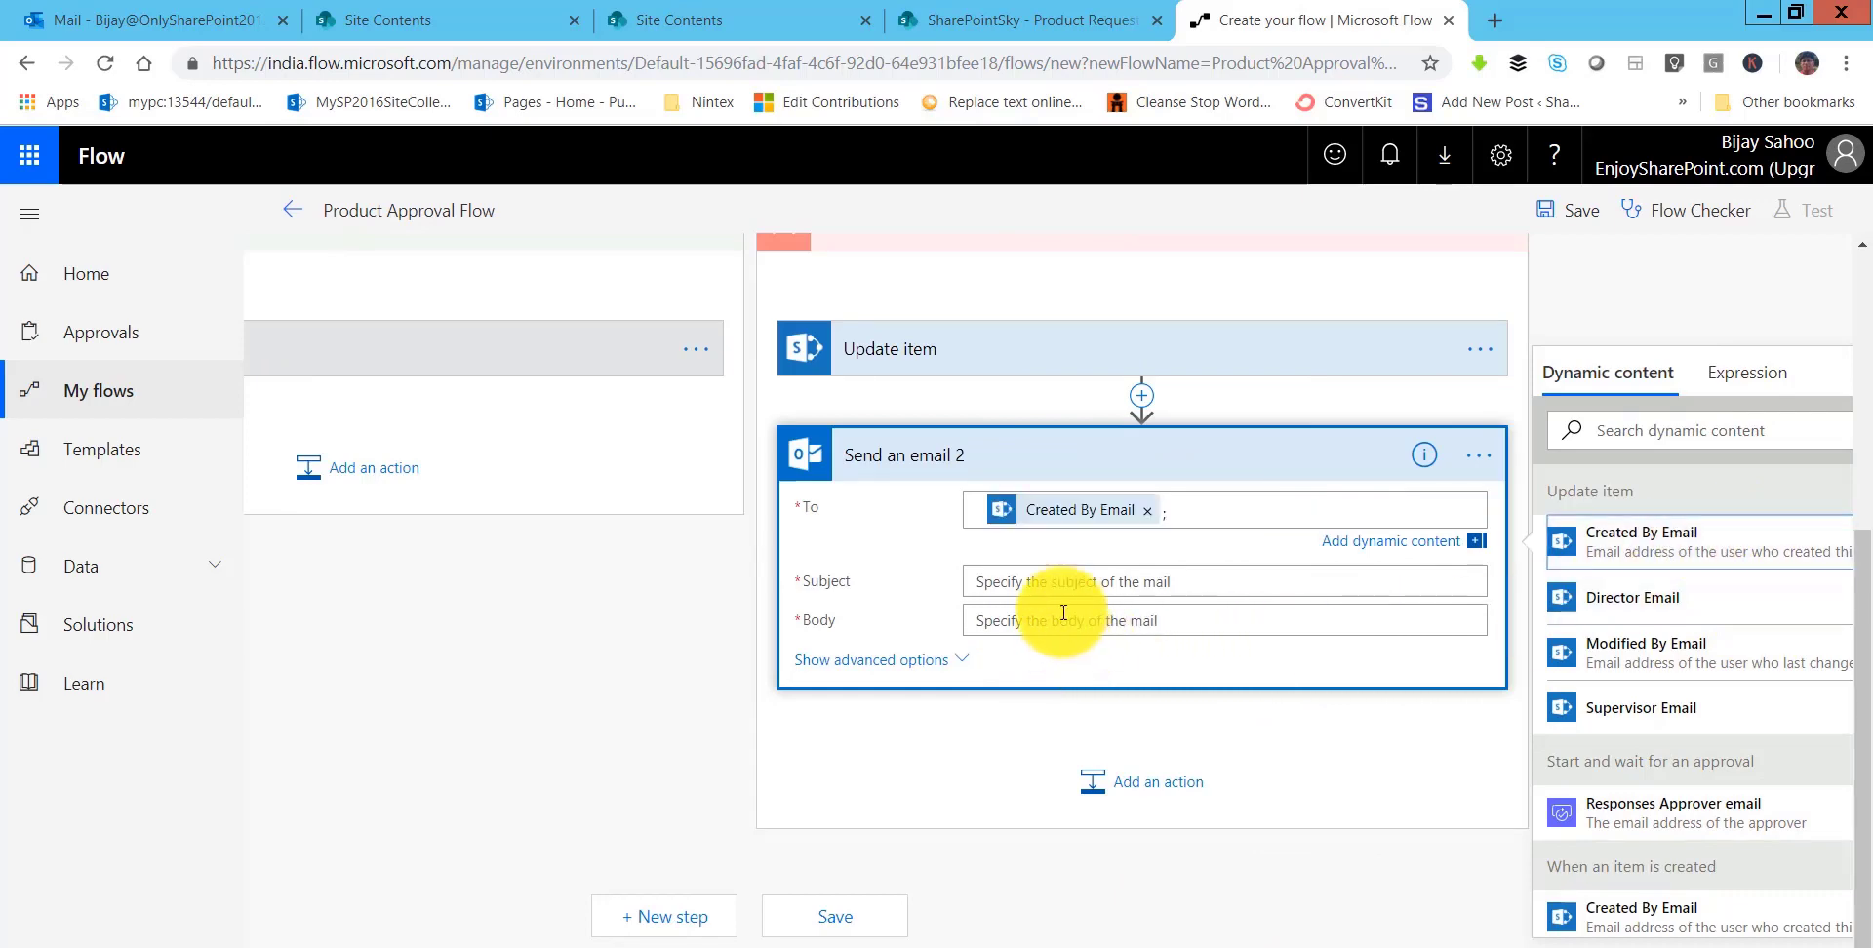
pyautogui.click(1122, 583)
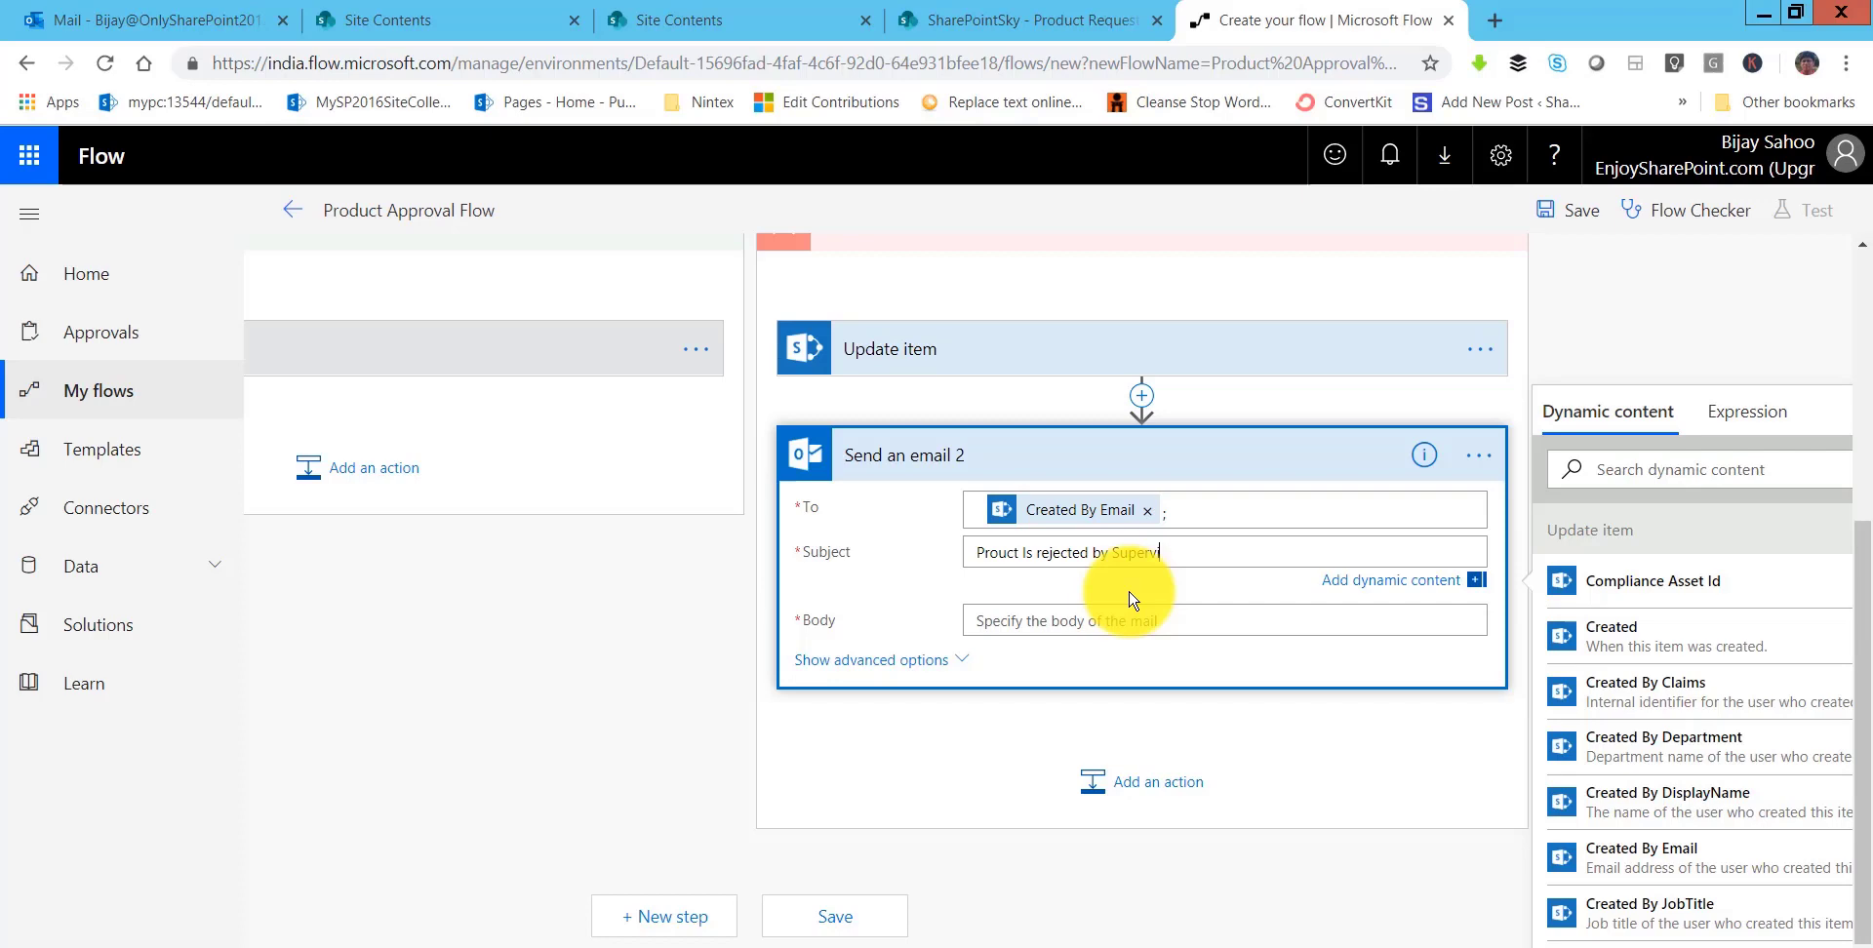
pyautogui.click(1241, 625)
pyautogui.click(1605, 517)
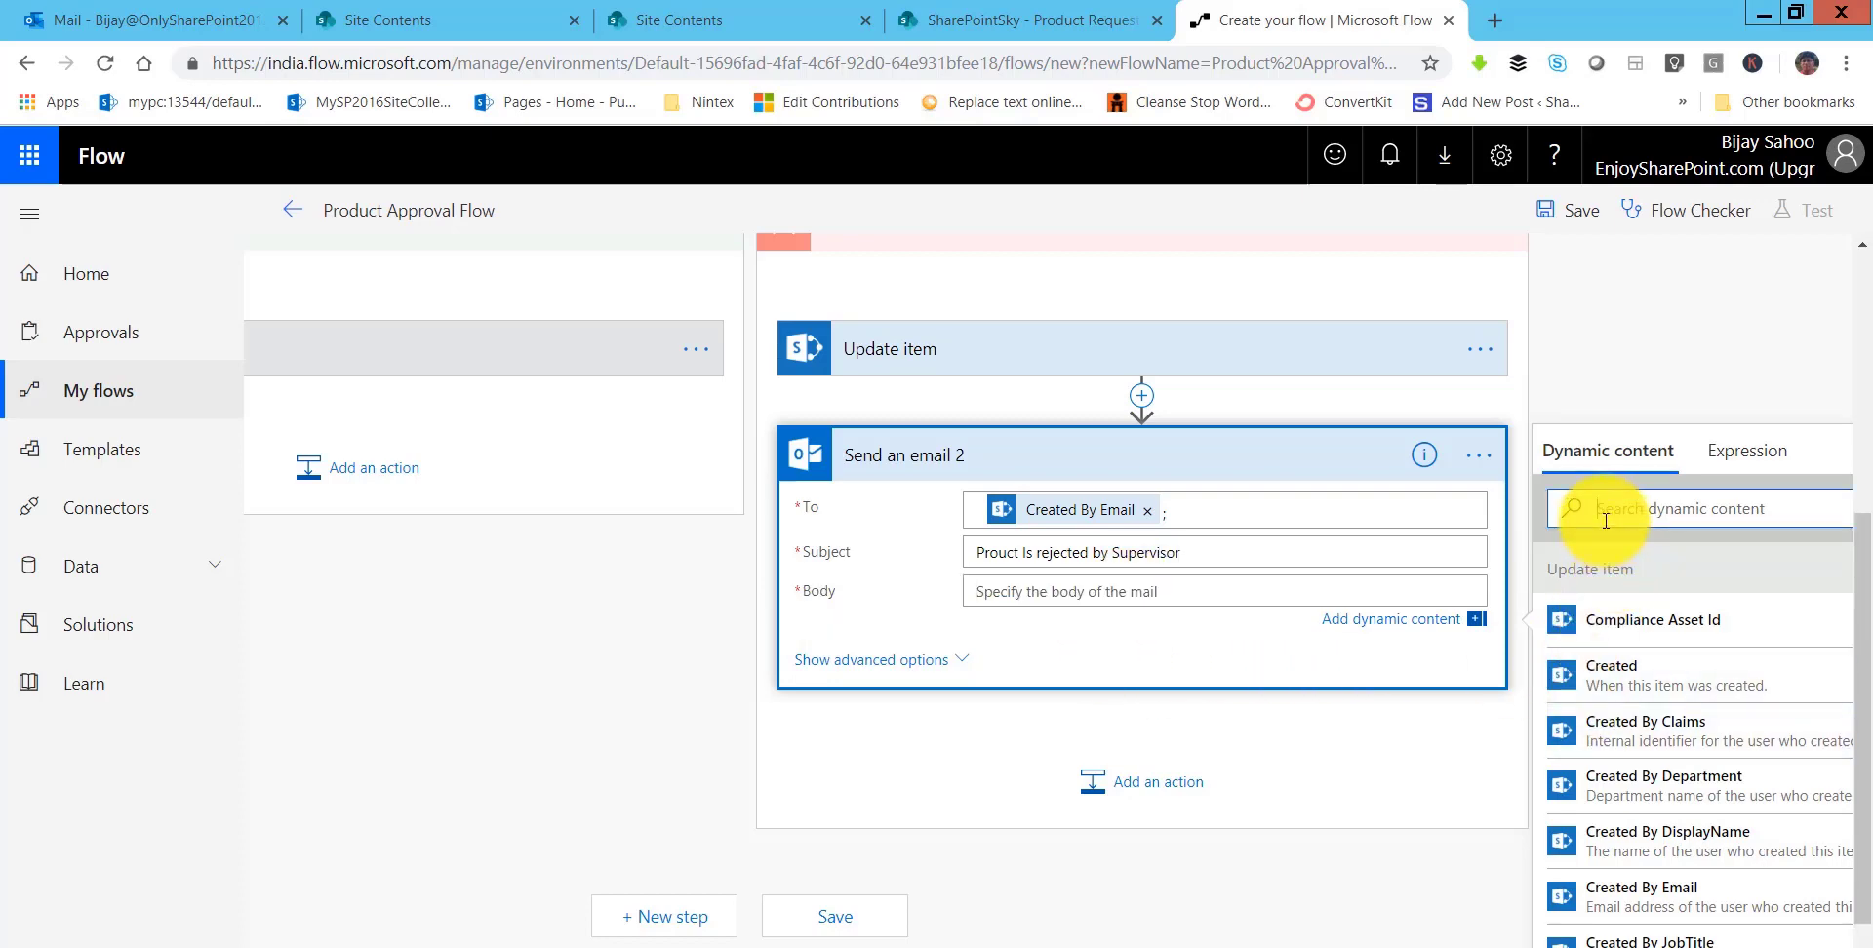
pyautogui.write('link')
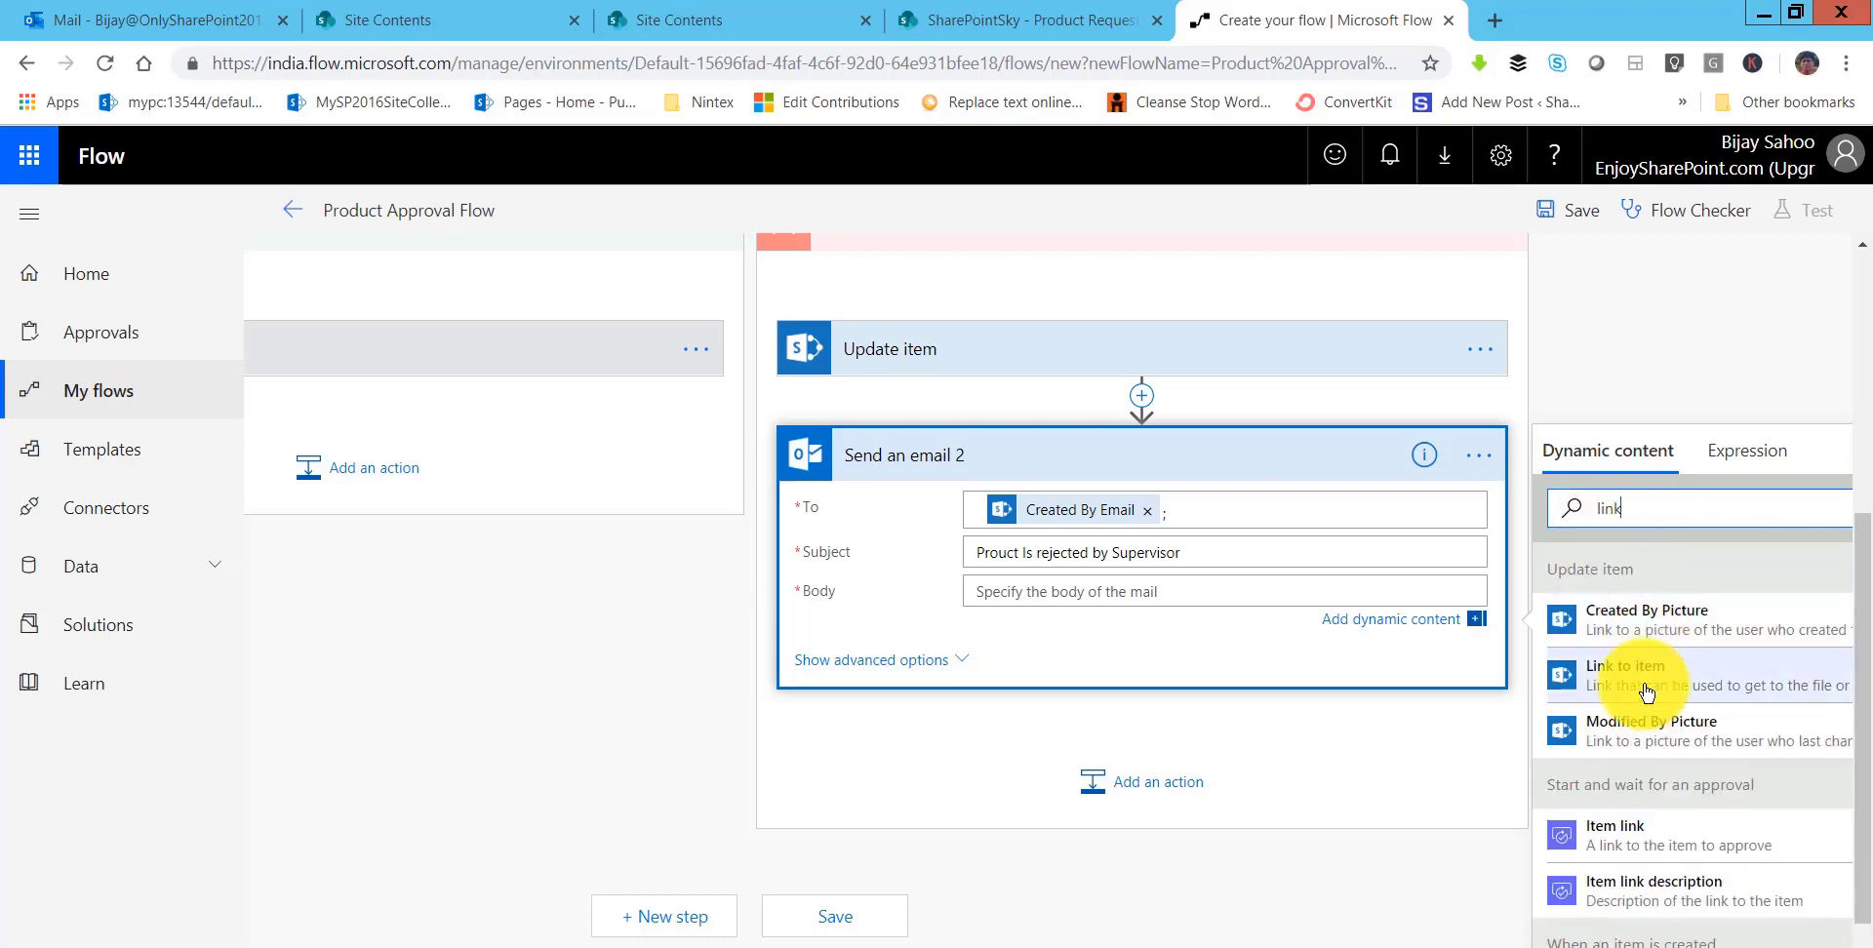
pyautogui.click(1647, 683)
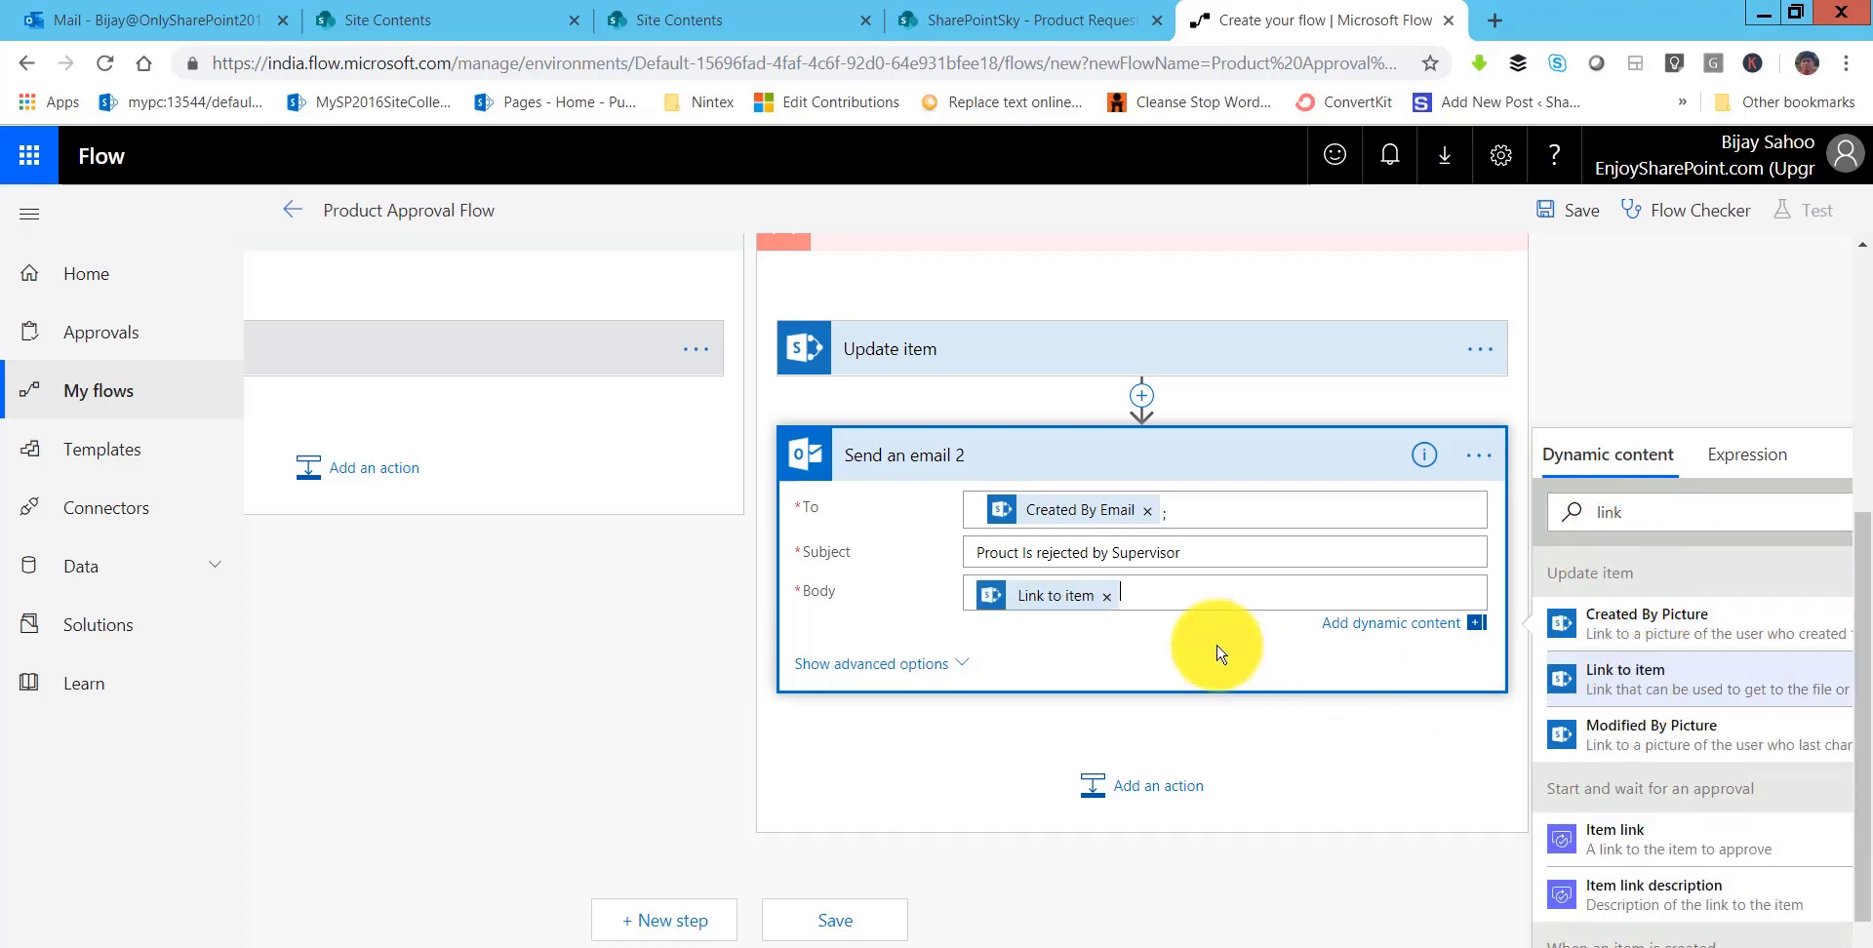
pyautogui.click(956, 667)
pyautogui.scroll(-2, 1307, 731)
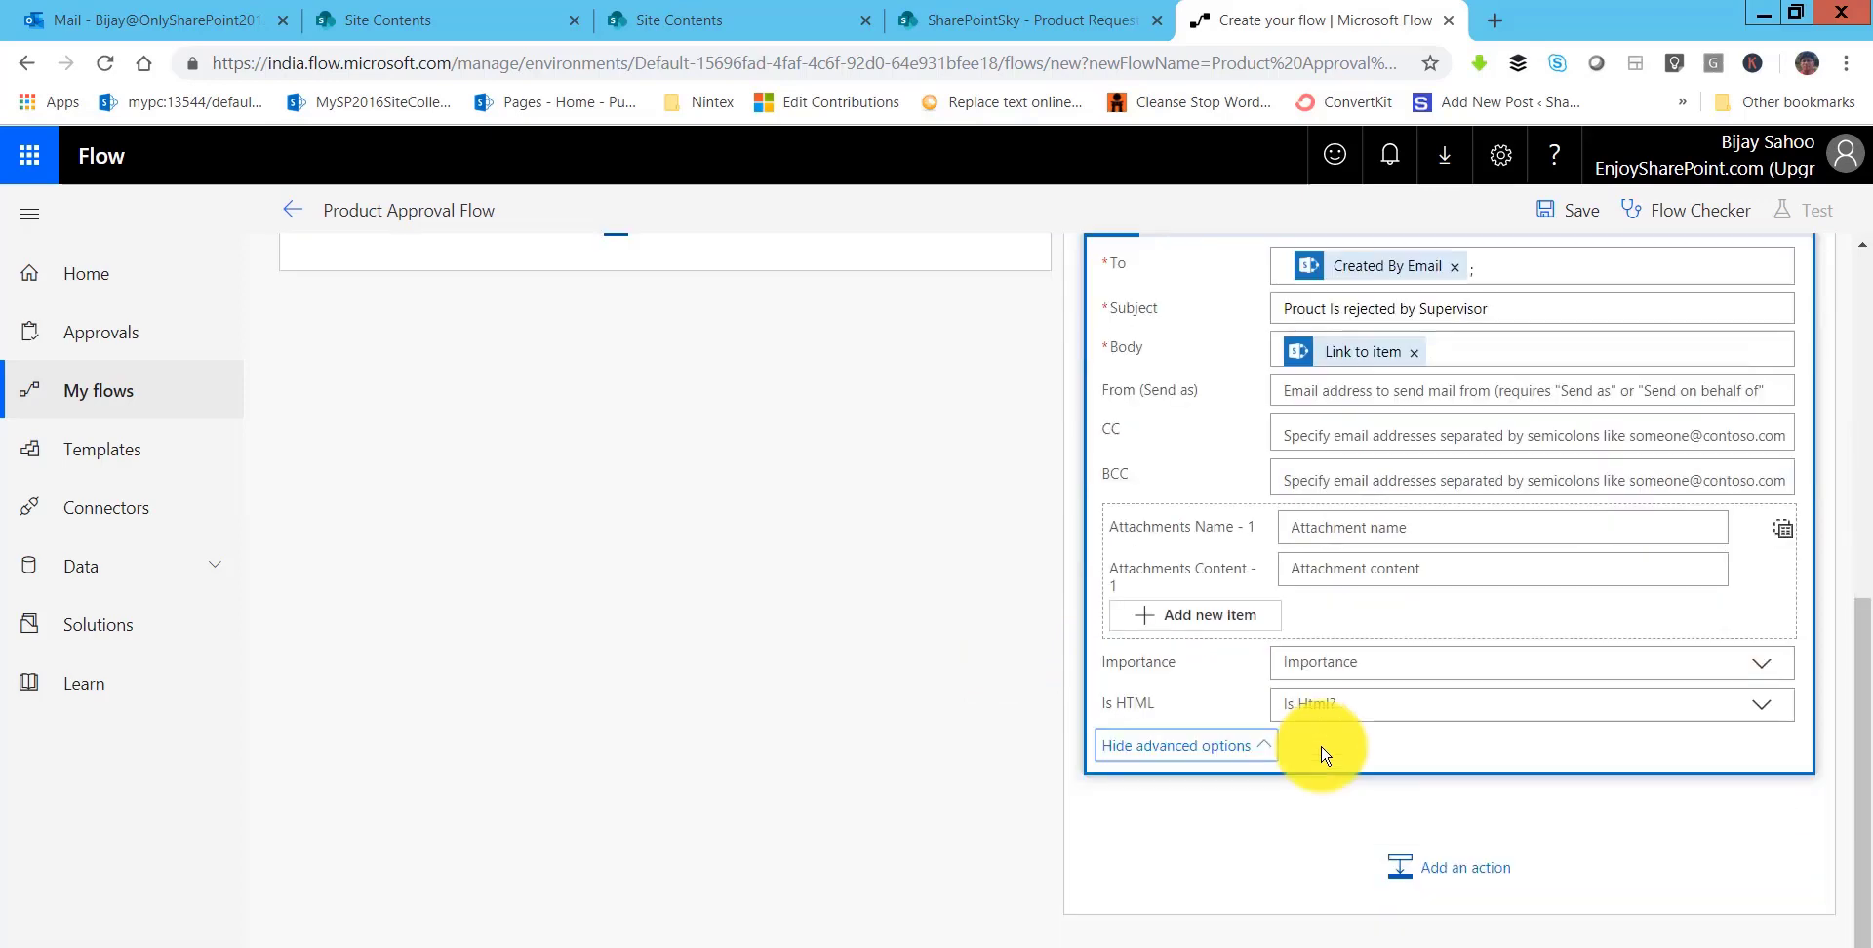
pyautogui.scroll(2, 1412, 491)
pyautogui.click(1312, 476)
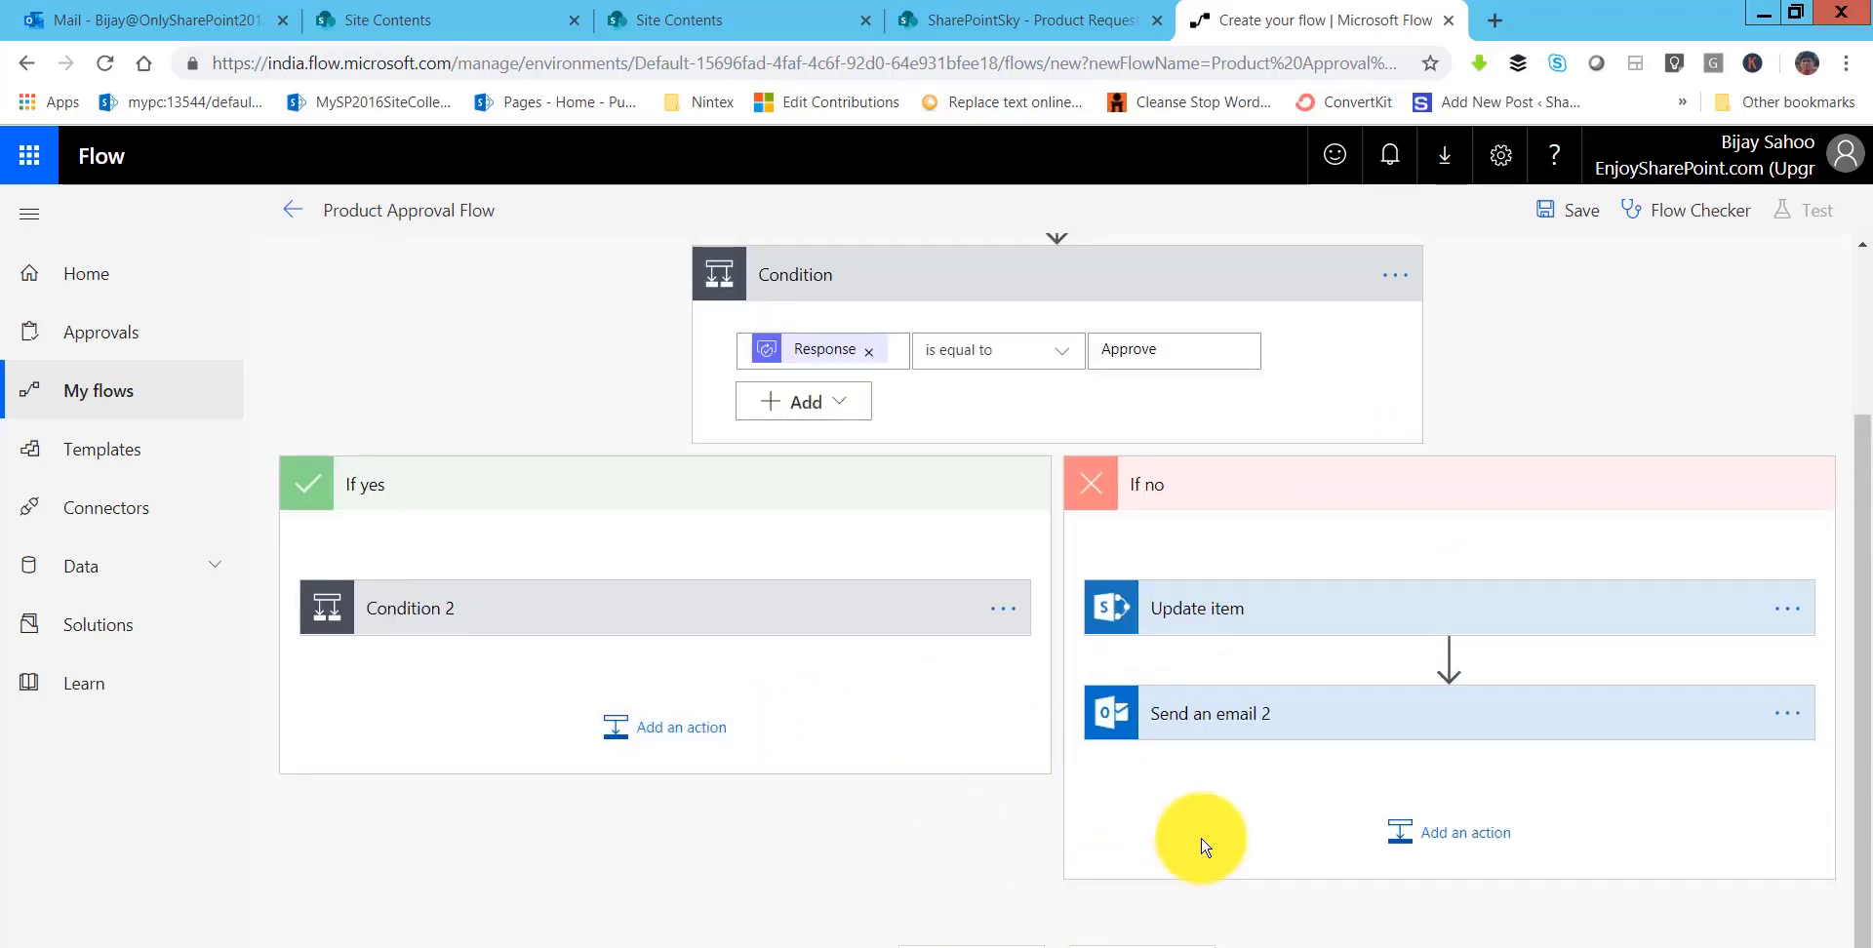
# - Expand Condition 2 to show its If yes and If no branches
pyautogui.moveTo(1856, 875); pyautogui.dragTo(1858, 939)
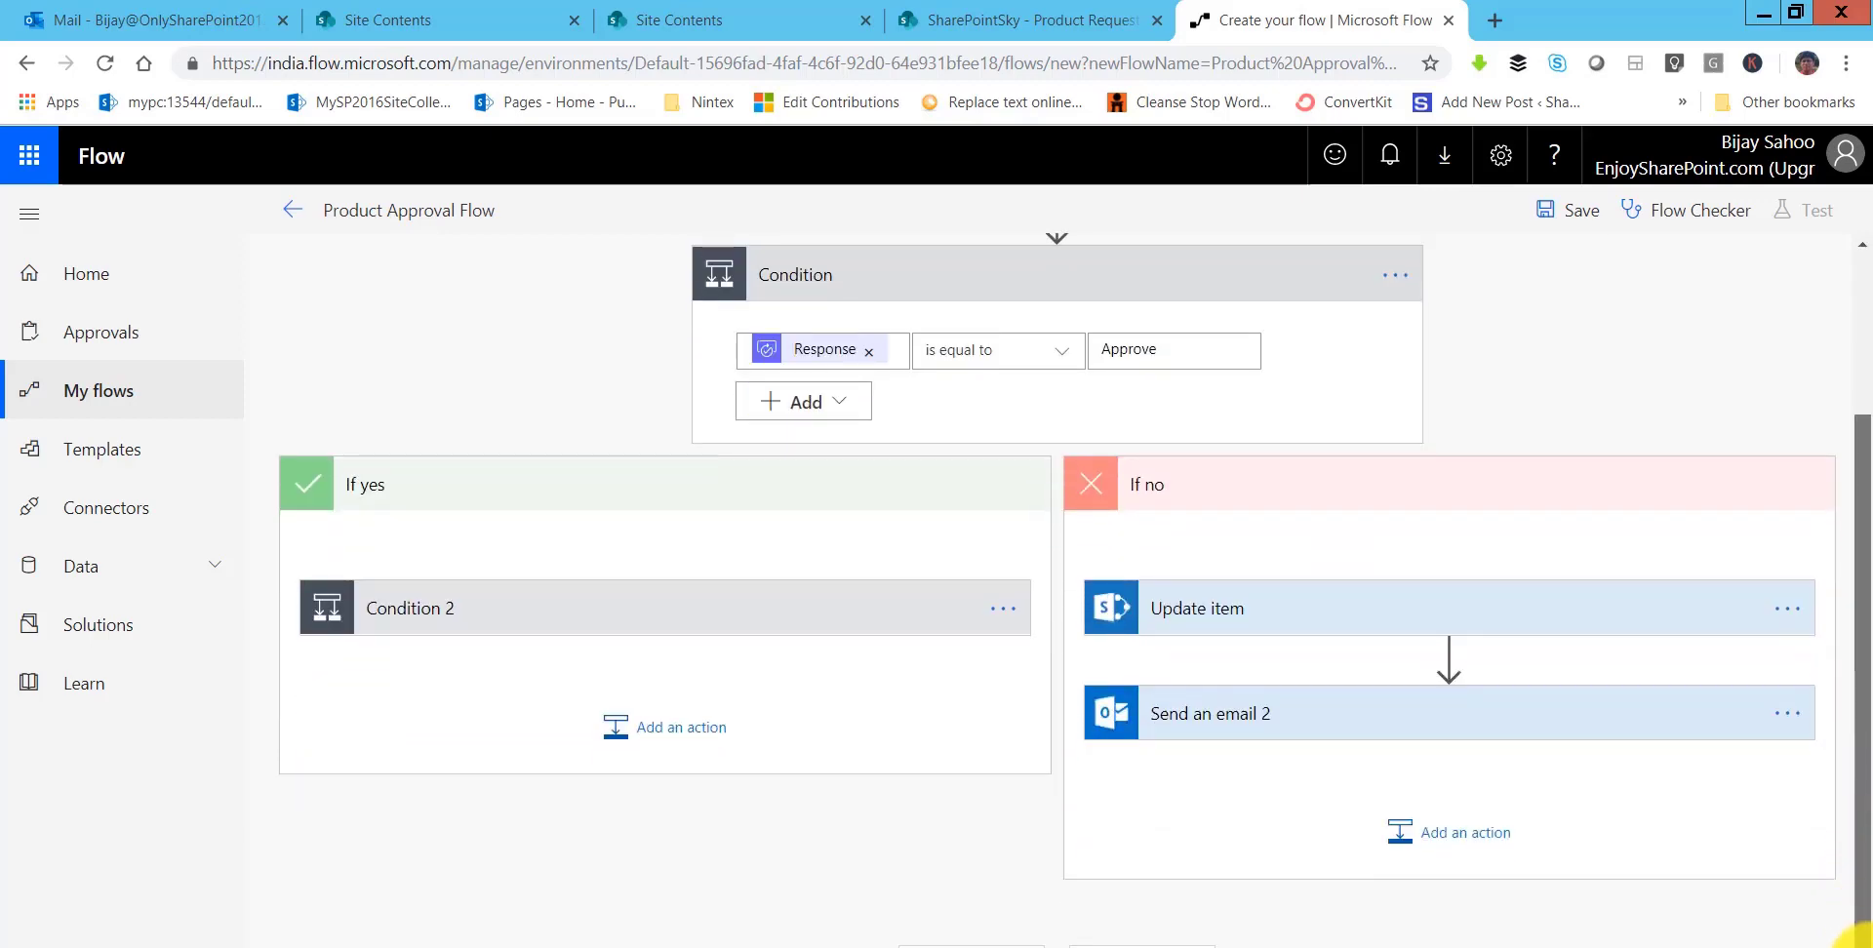
pyautogui.scroll(2, 1091, 649)
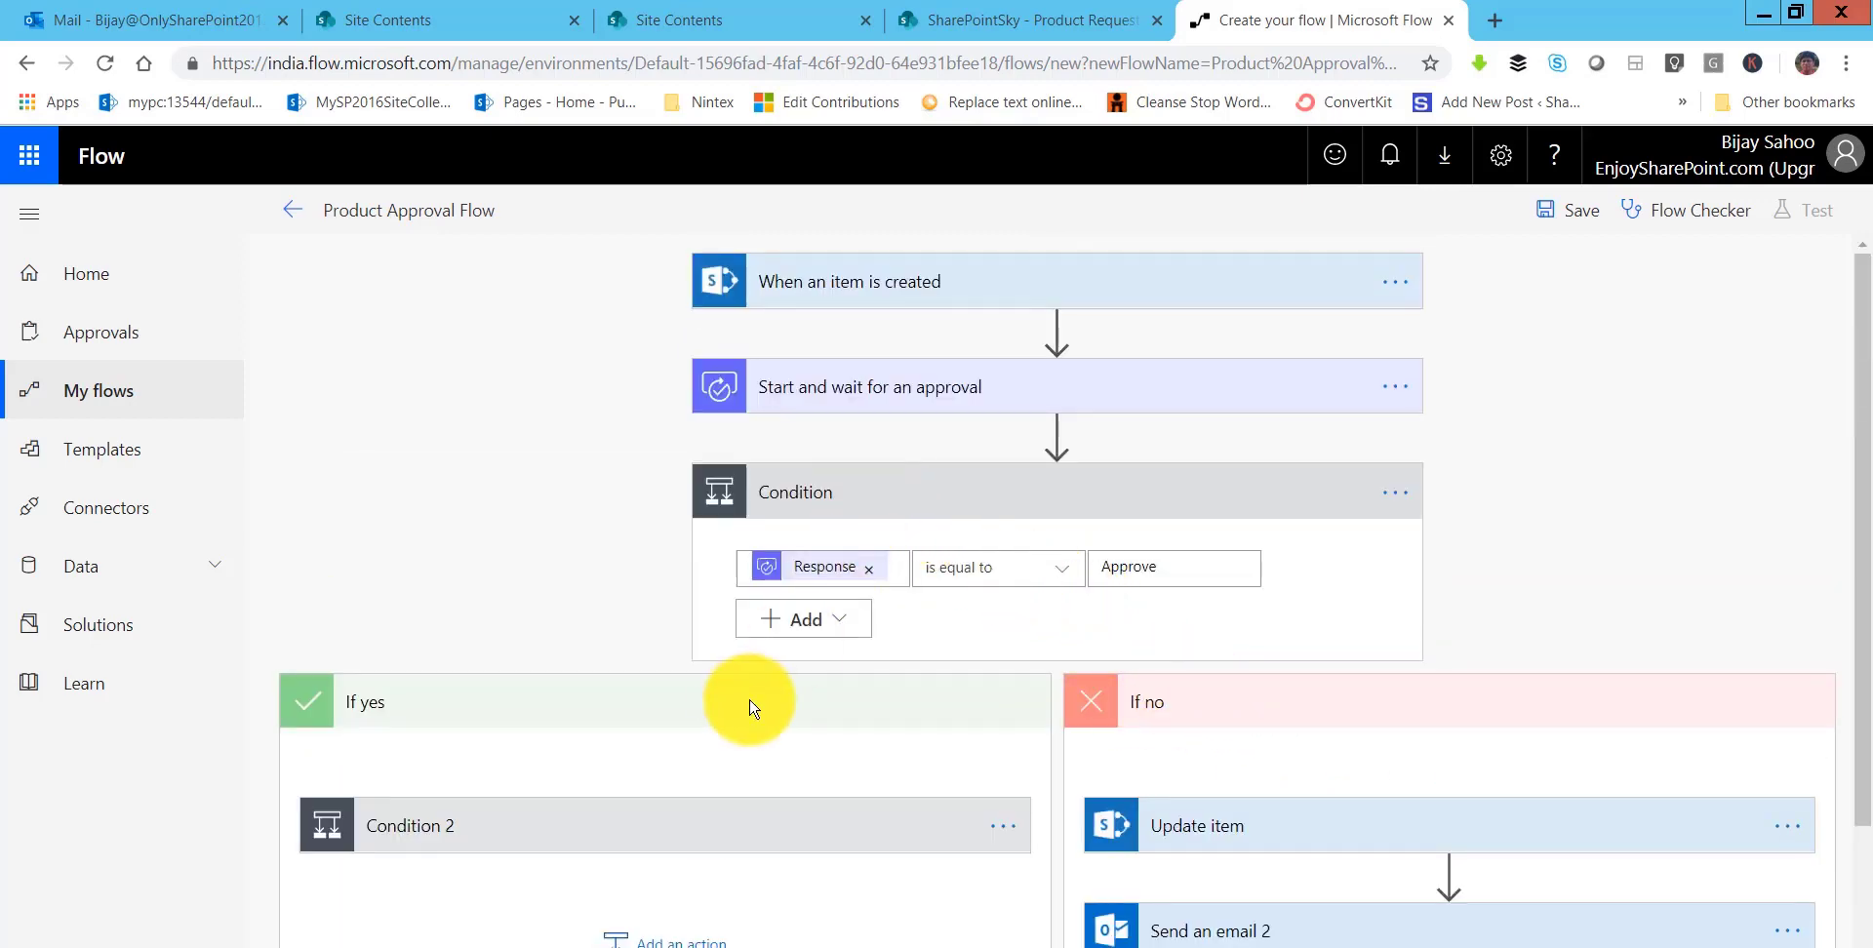
pyautogui.scroll(-2, 722, 703)
pyautogui.click(748, 627)
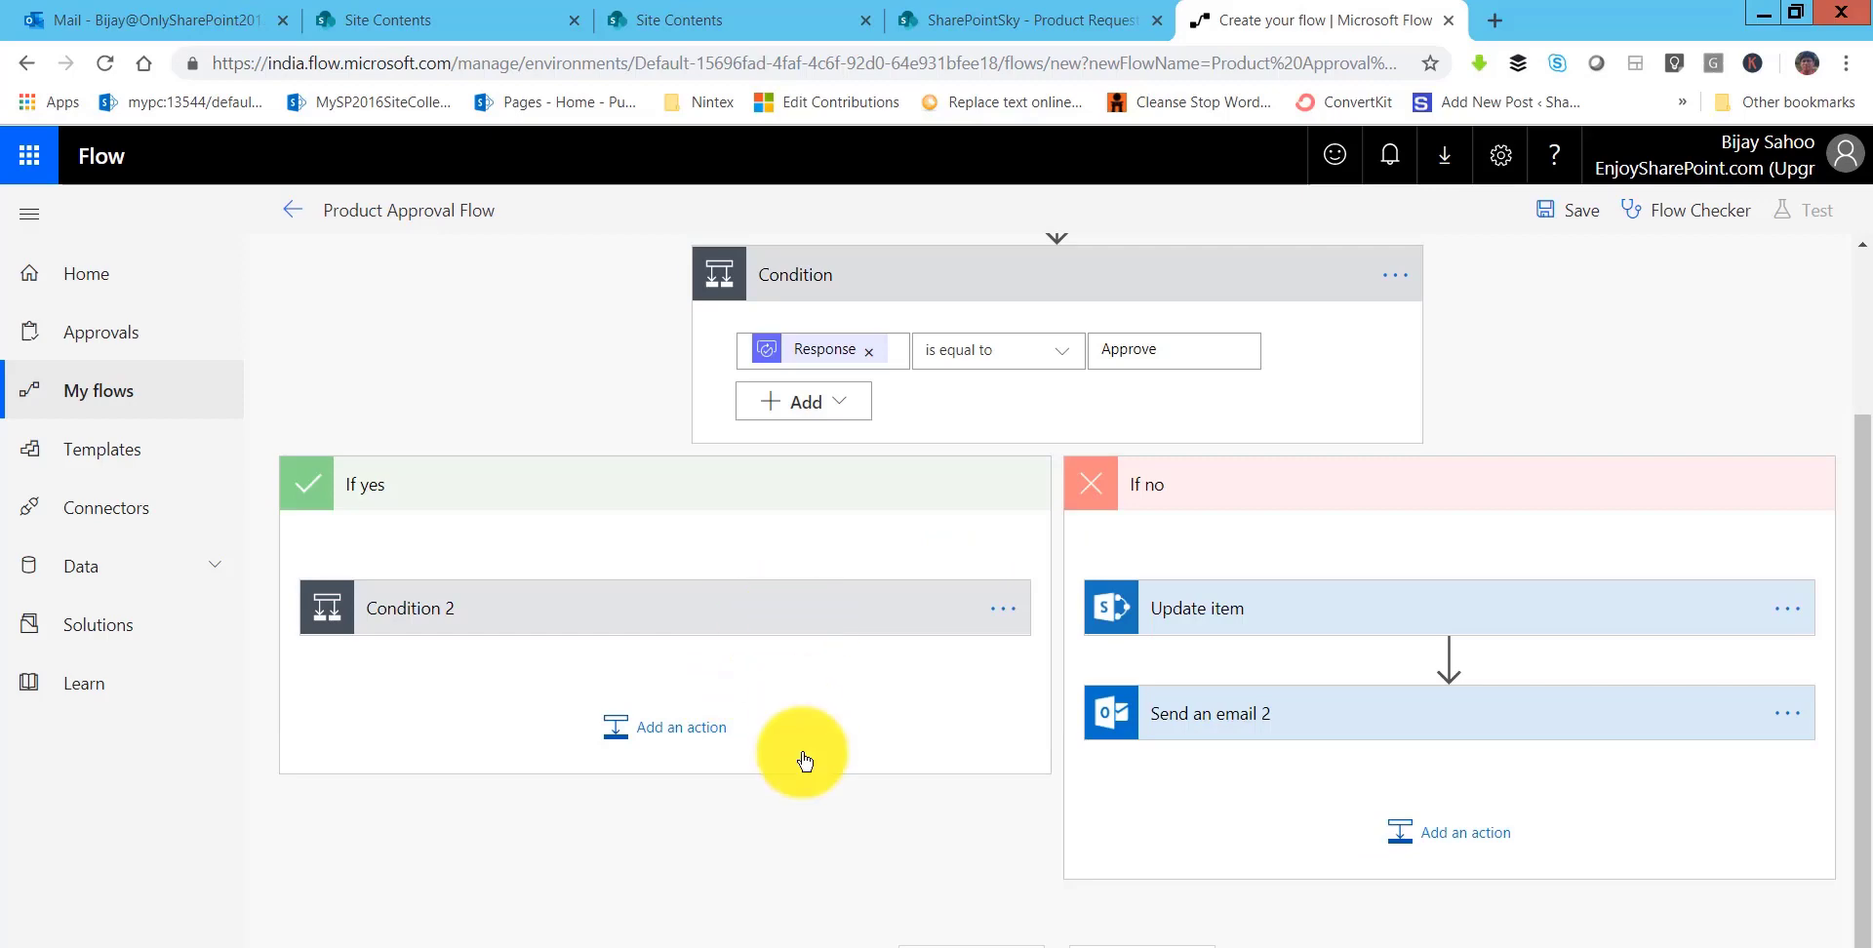
pyautogui.scroll(-2, 834, 717)
pyautogui.scroll(2, 825, 685)
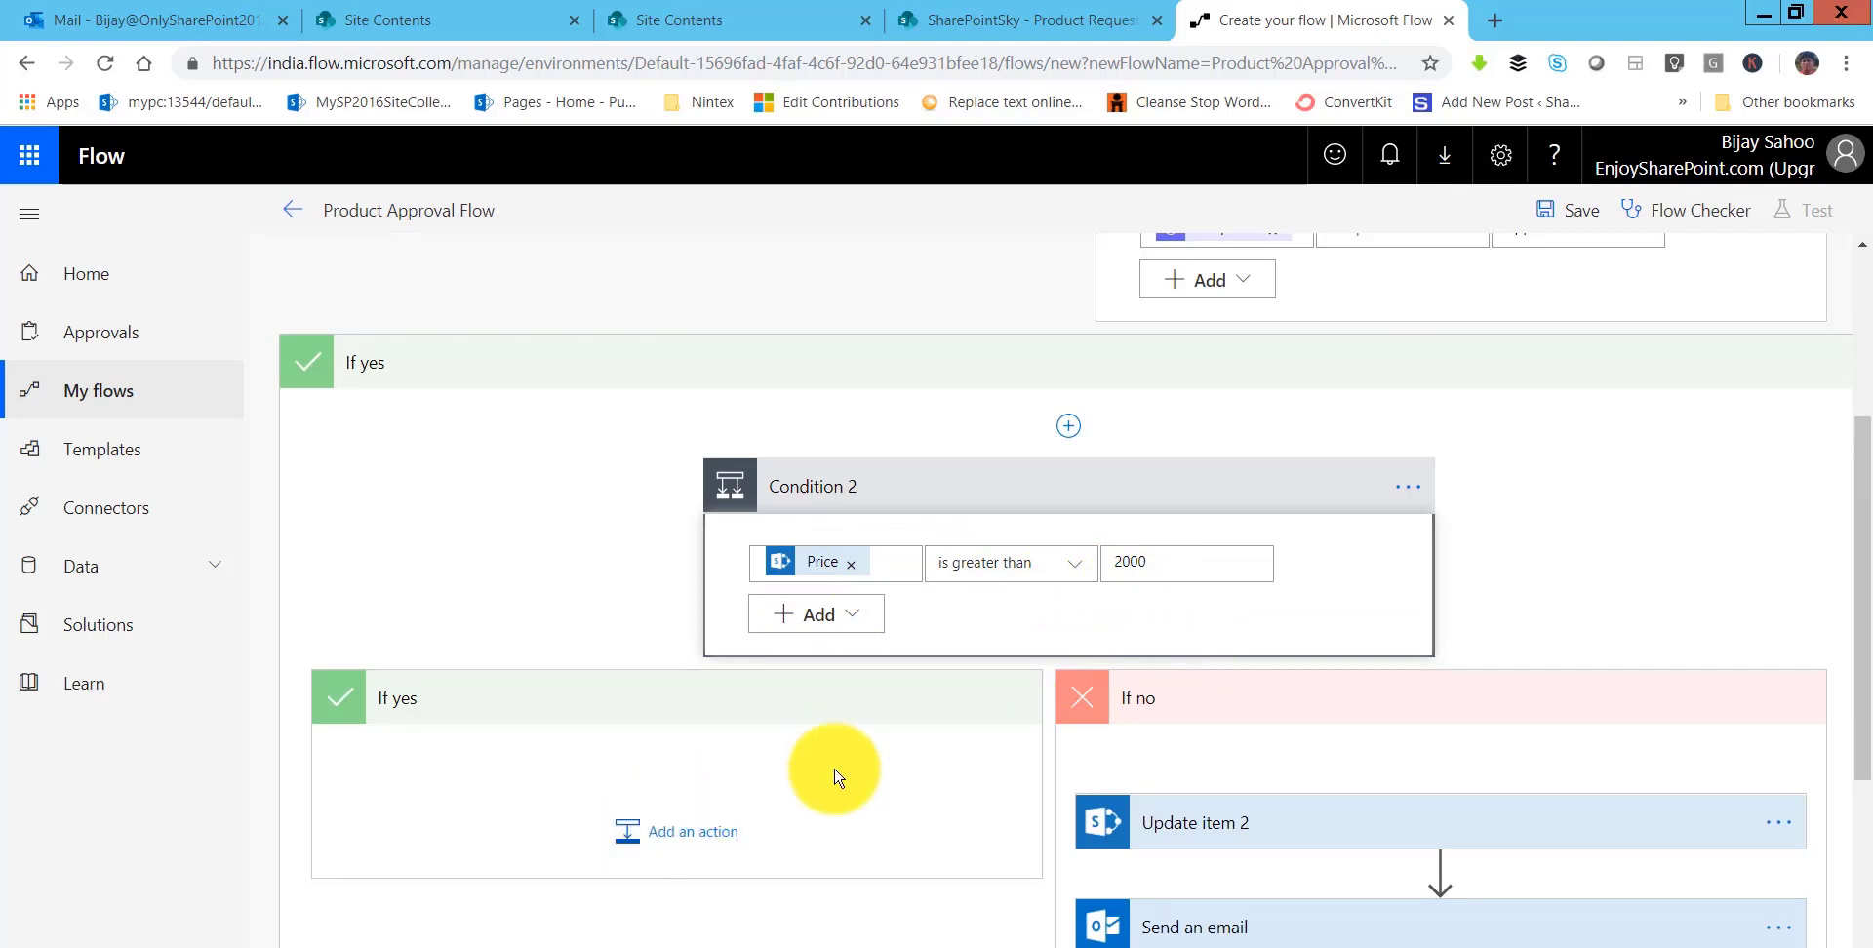
# - Place a Start and wait for an approval 2 action under Condition 2's If yes branch
pyautogui.click(770, 832)
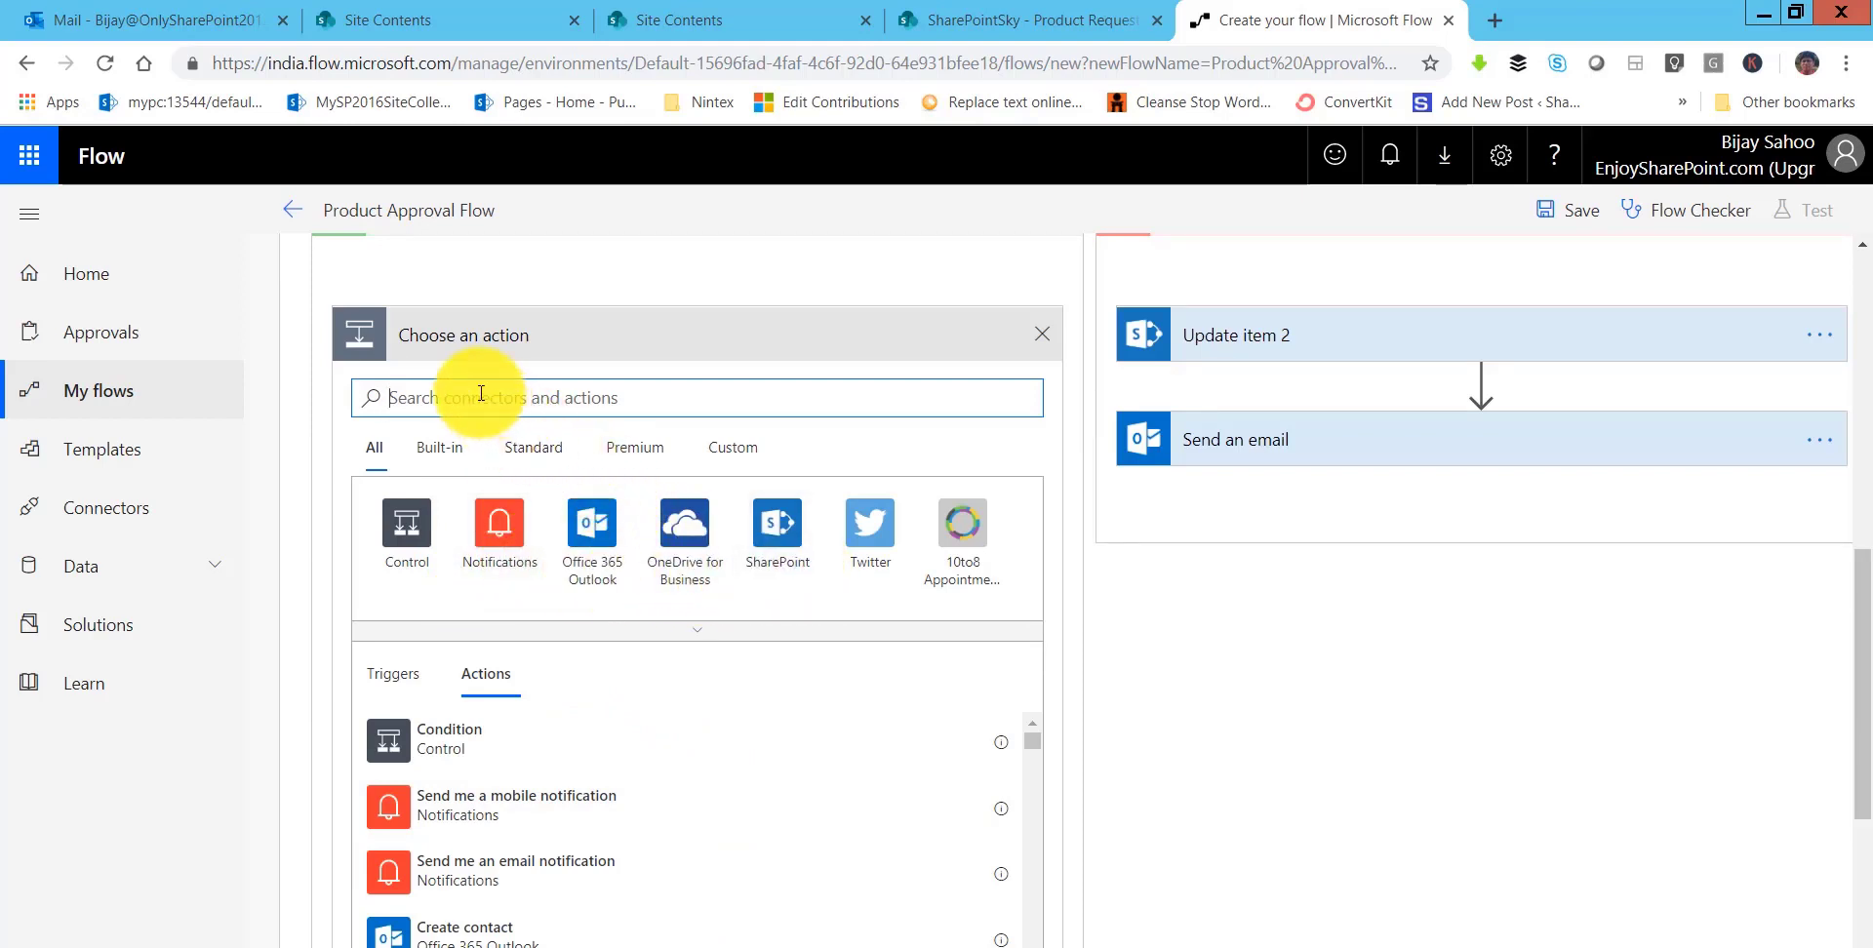
pyautogui.write('Approva')
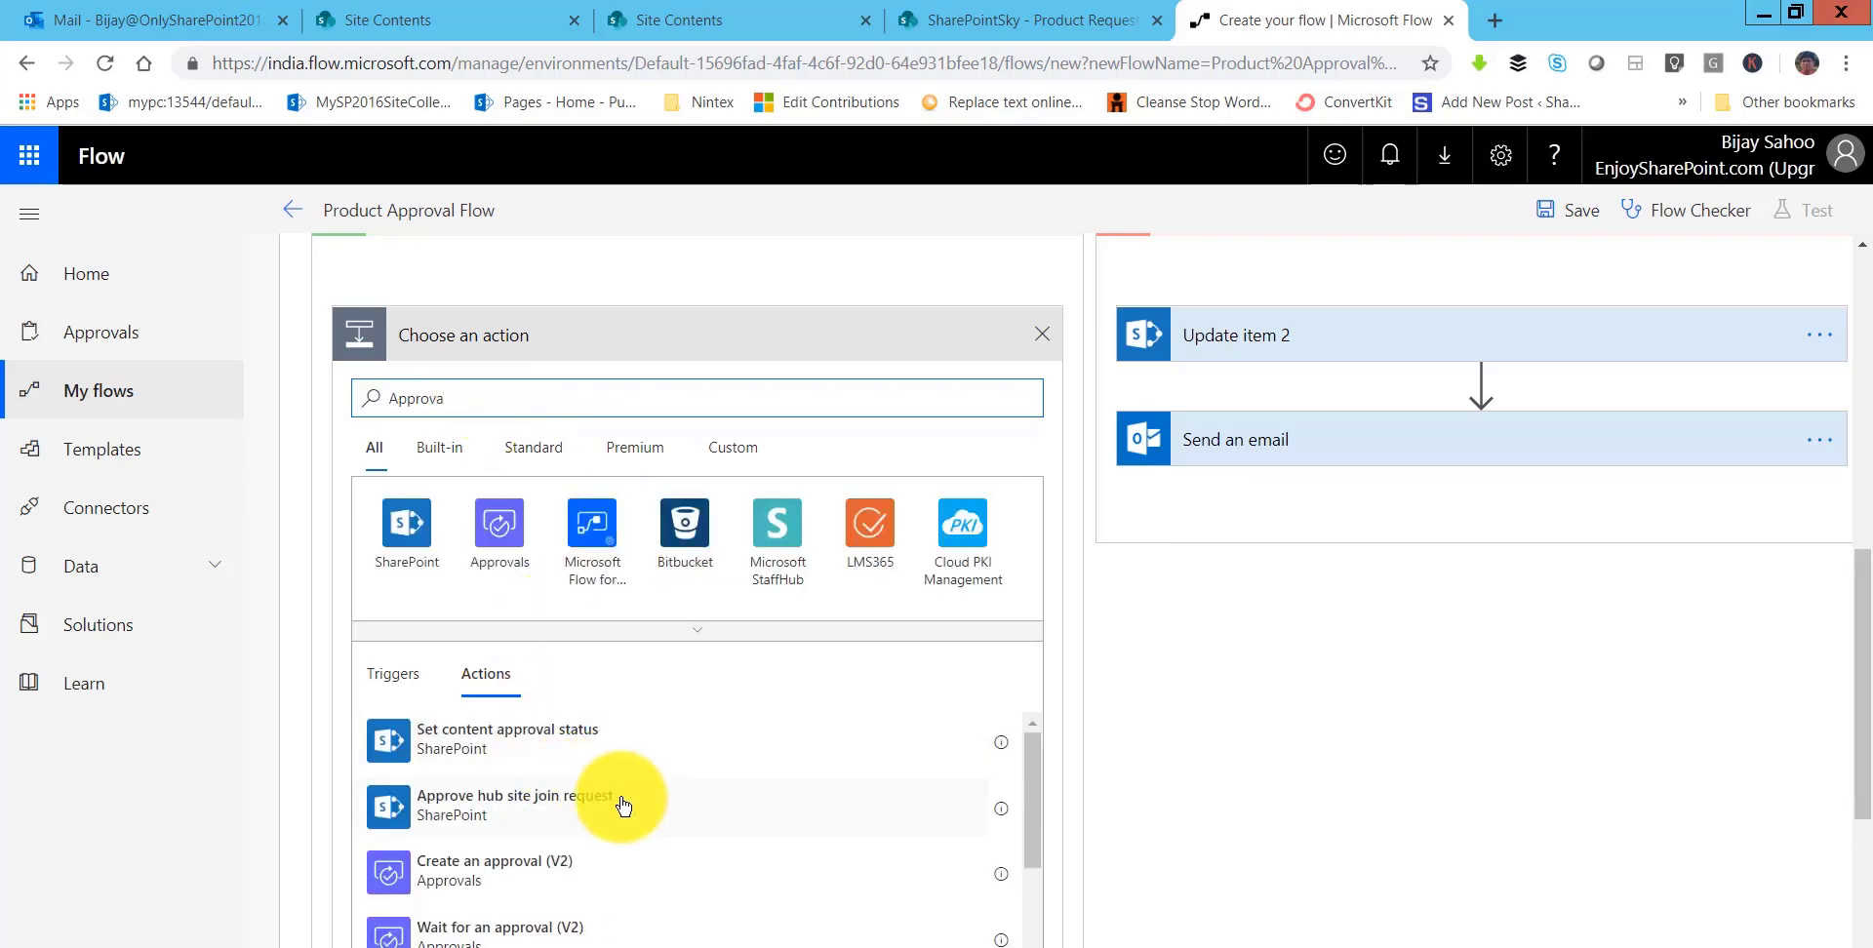
pyautogui.scroll(-5, 624, 805)
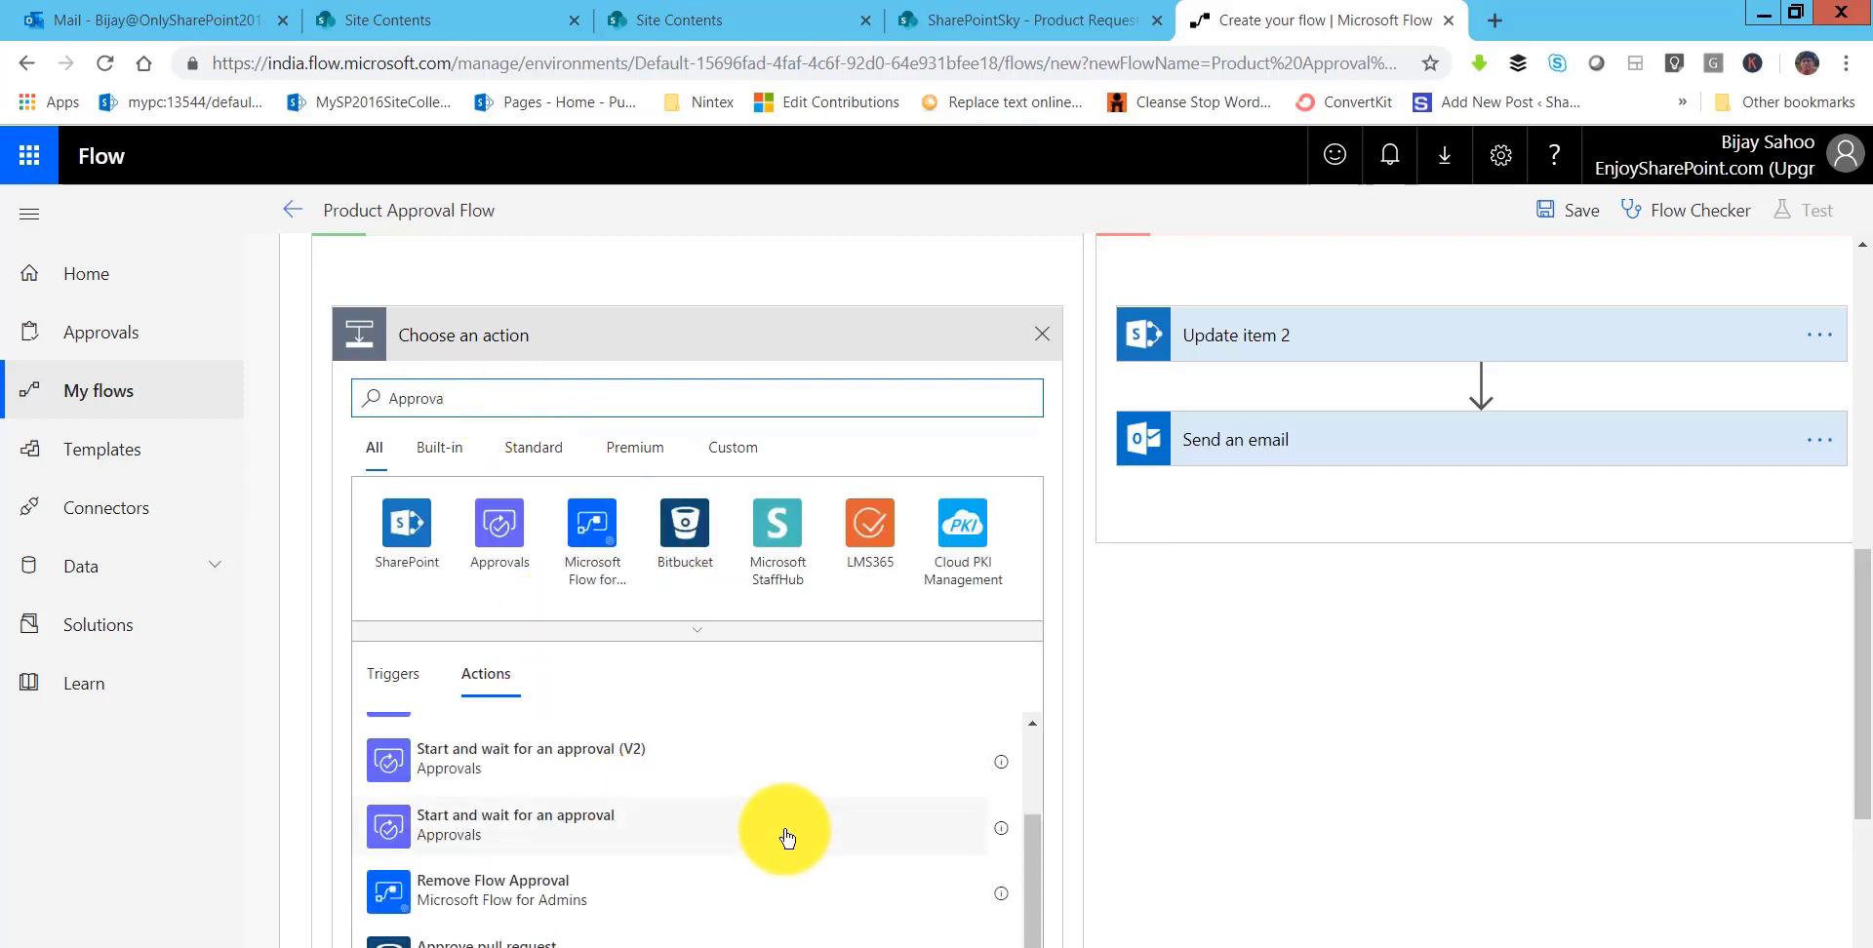
pyautogui.scroll(-1, 979, 845)
pyautogui.scroll(1, 712, 753)
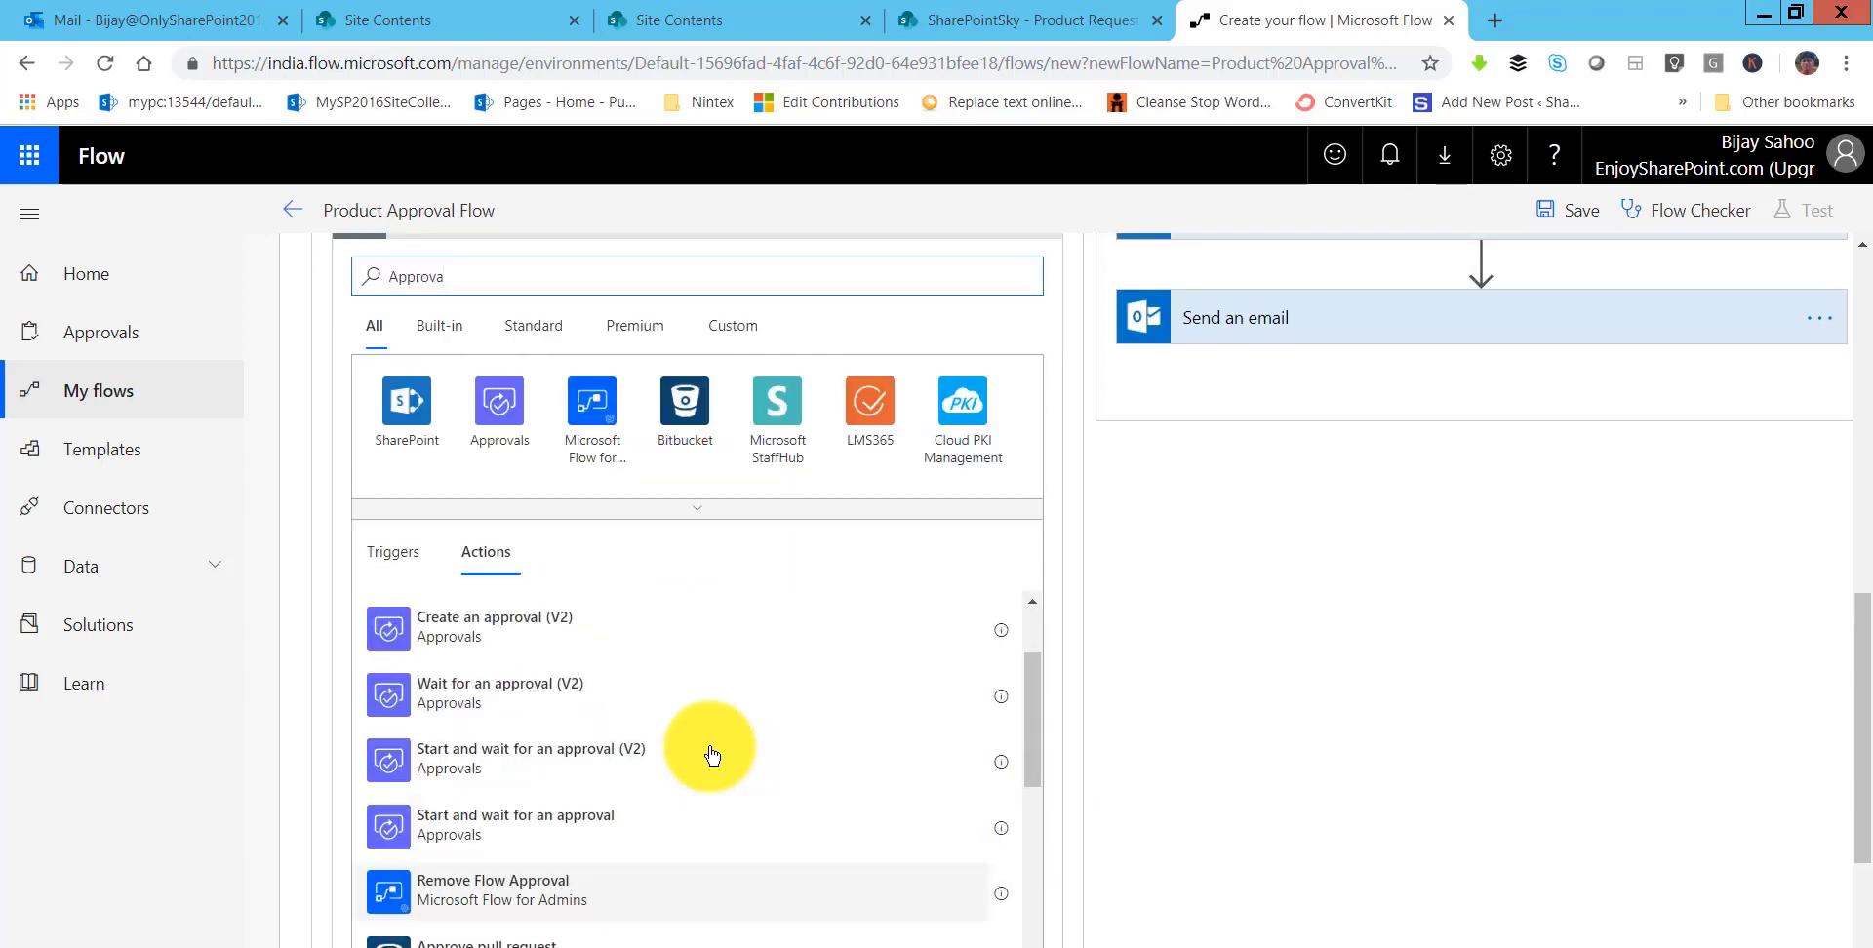
pyautogui.click(545, 829)
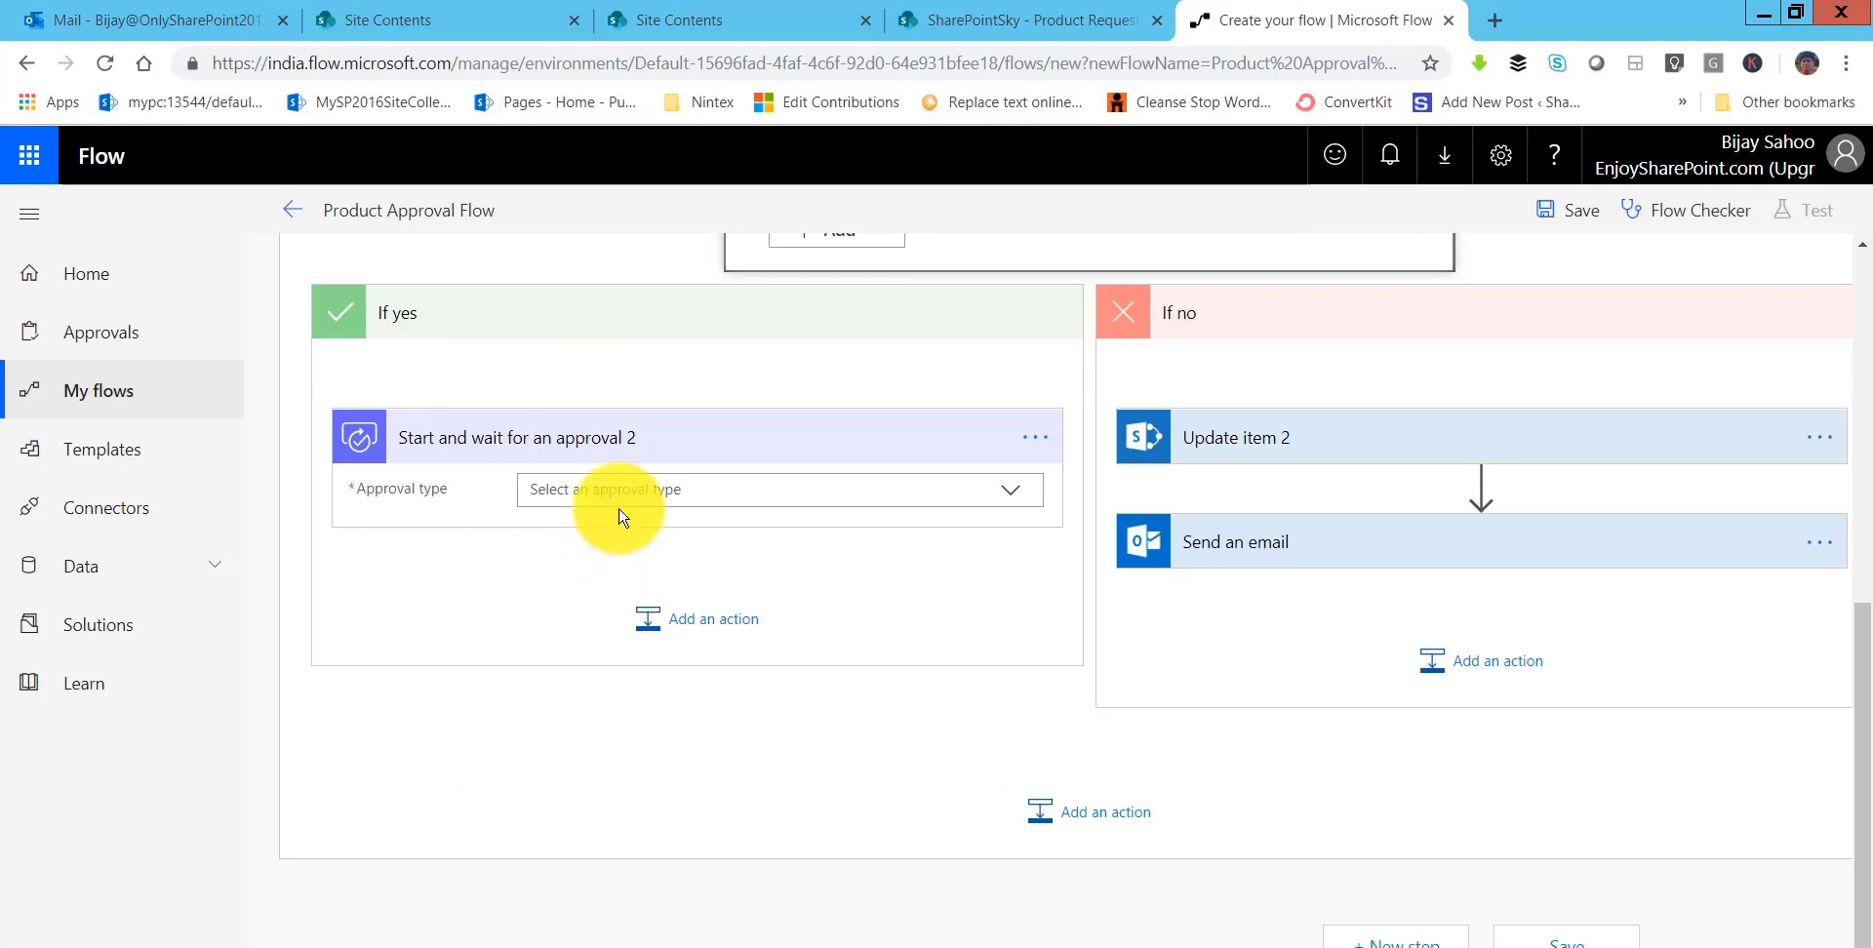
# - Require everyone to approve, add Price to the approval title, and assign it to Director Email
pyautogui.click(629, 488)
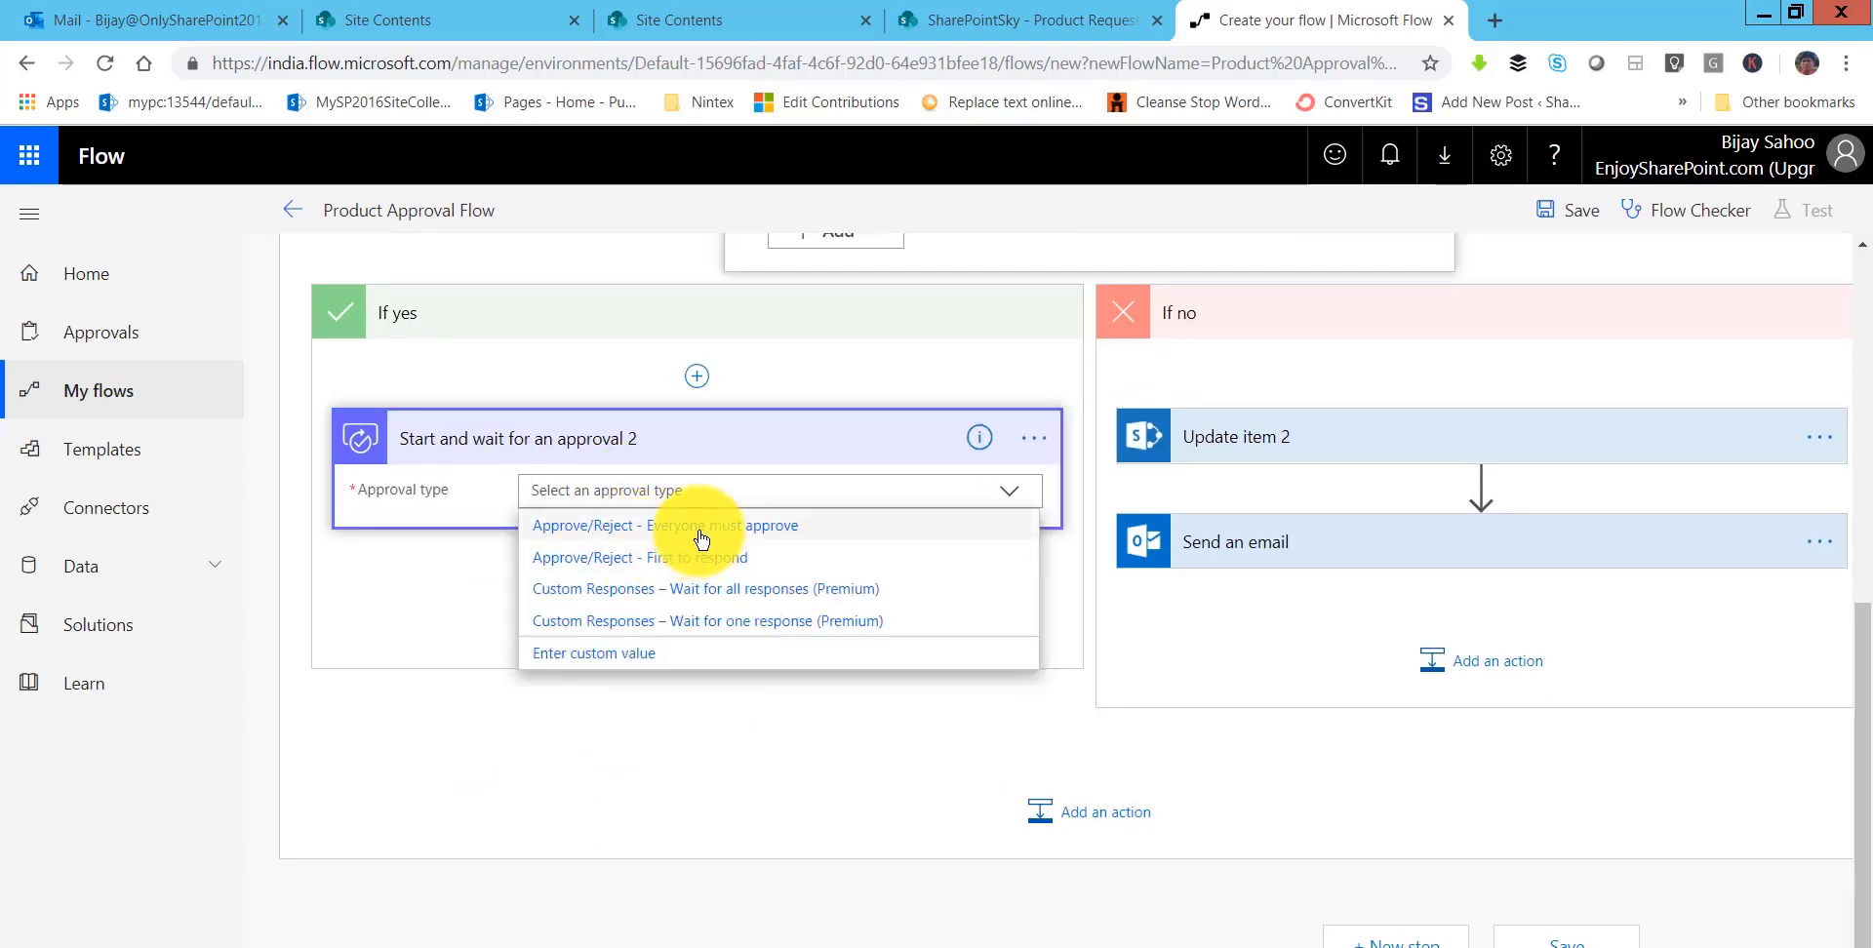
pyautogui.click(700, 538)
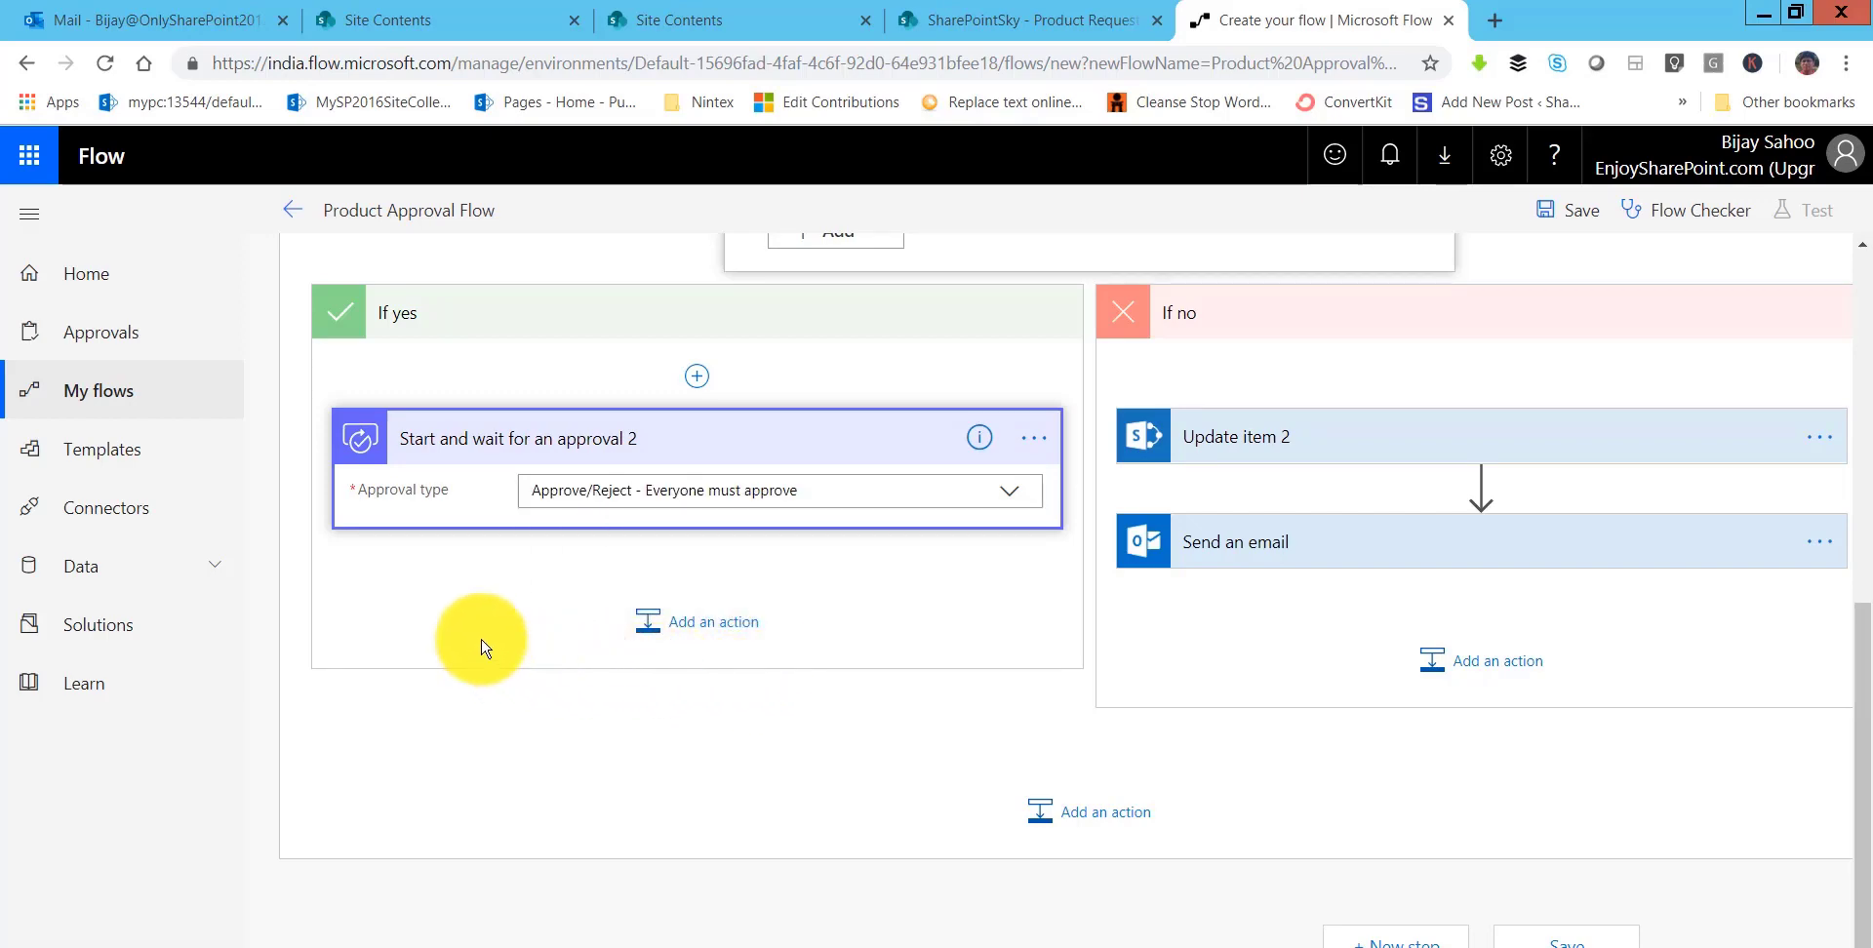
pyautogui.scroll(-2, 481, 648)
pyautogui.scroll(3, 730, 684)
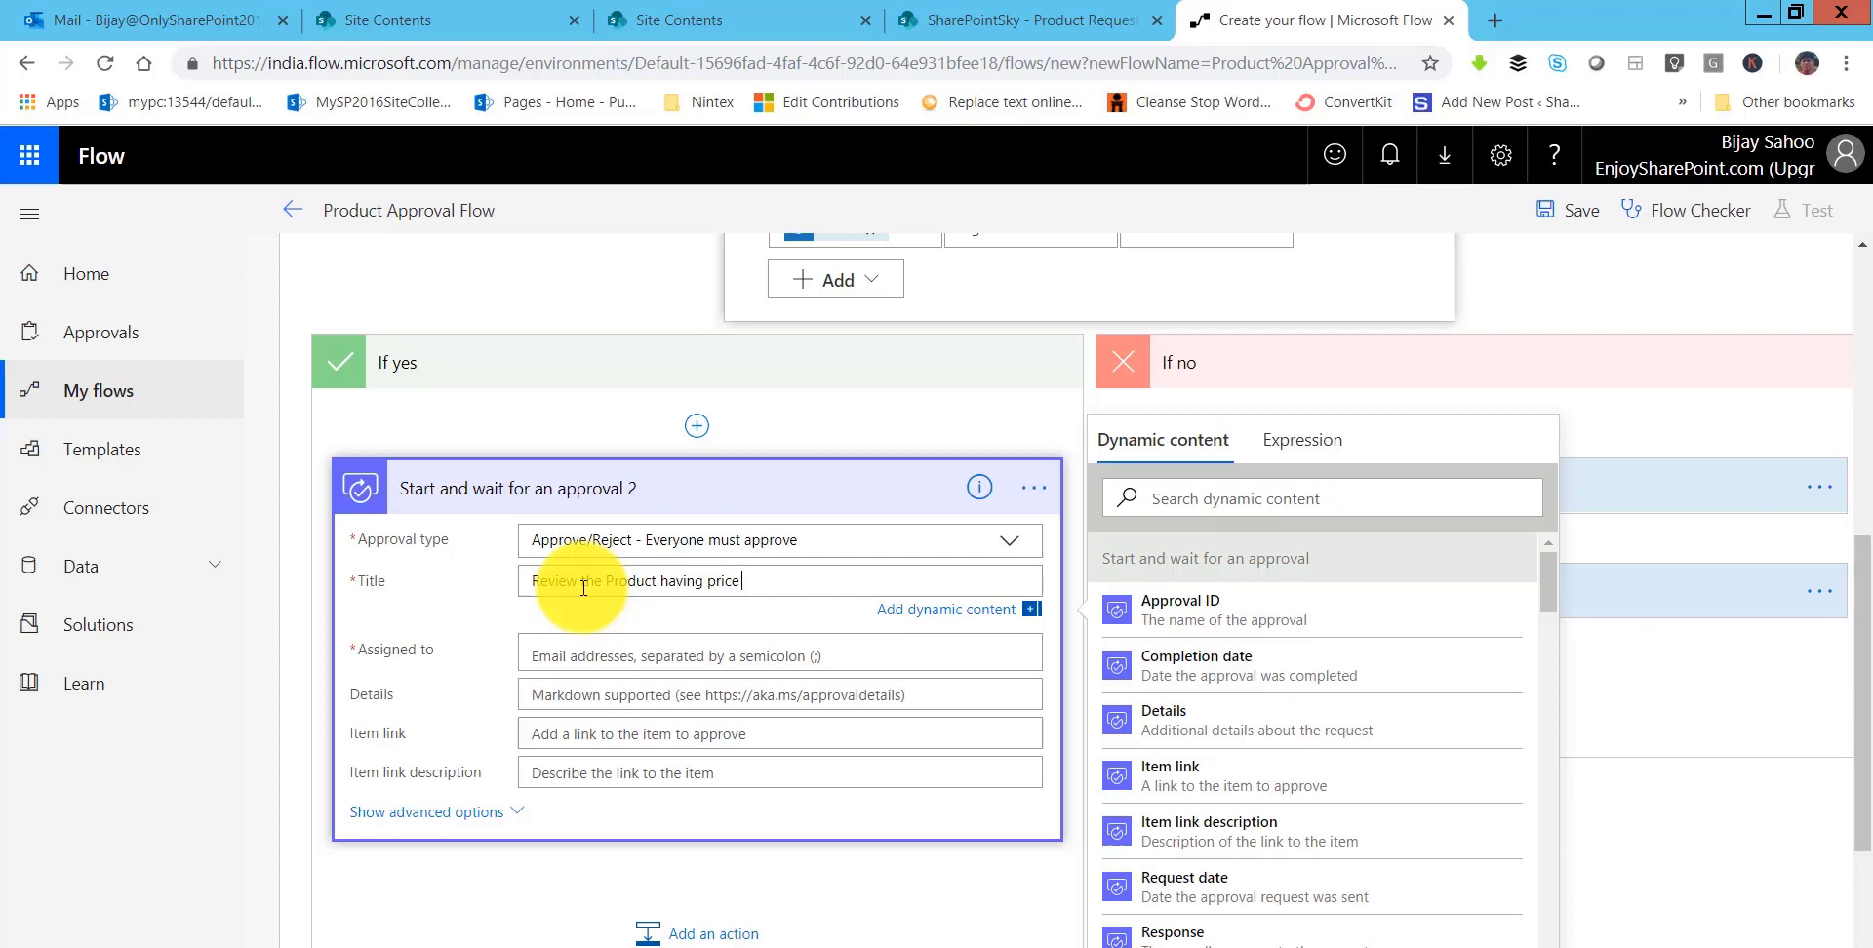
pyautogui.click(1187, 497)
pyautogui.write('price')
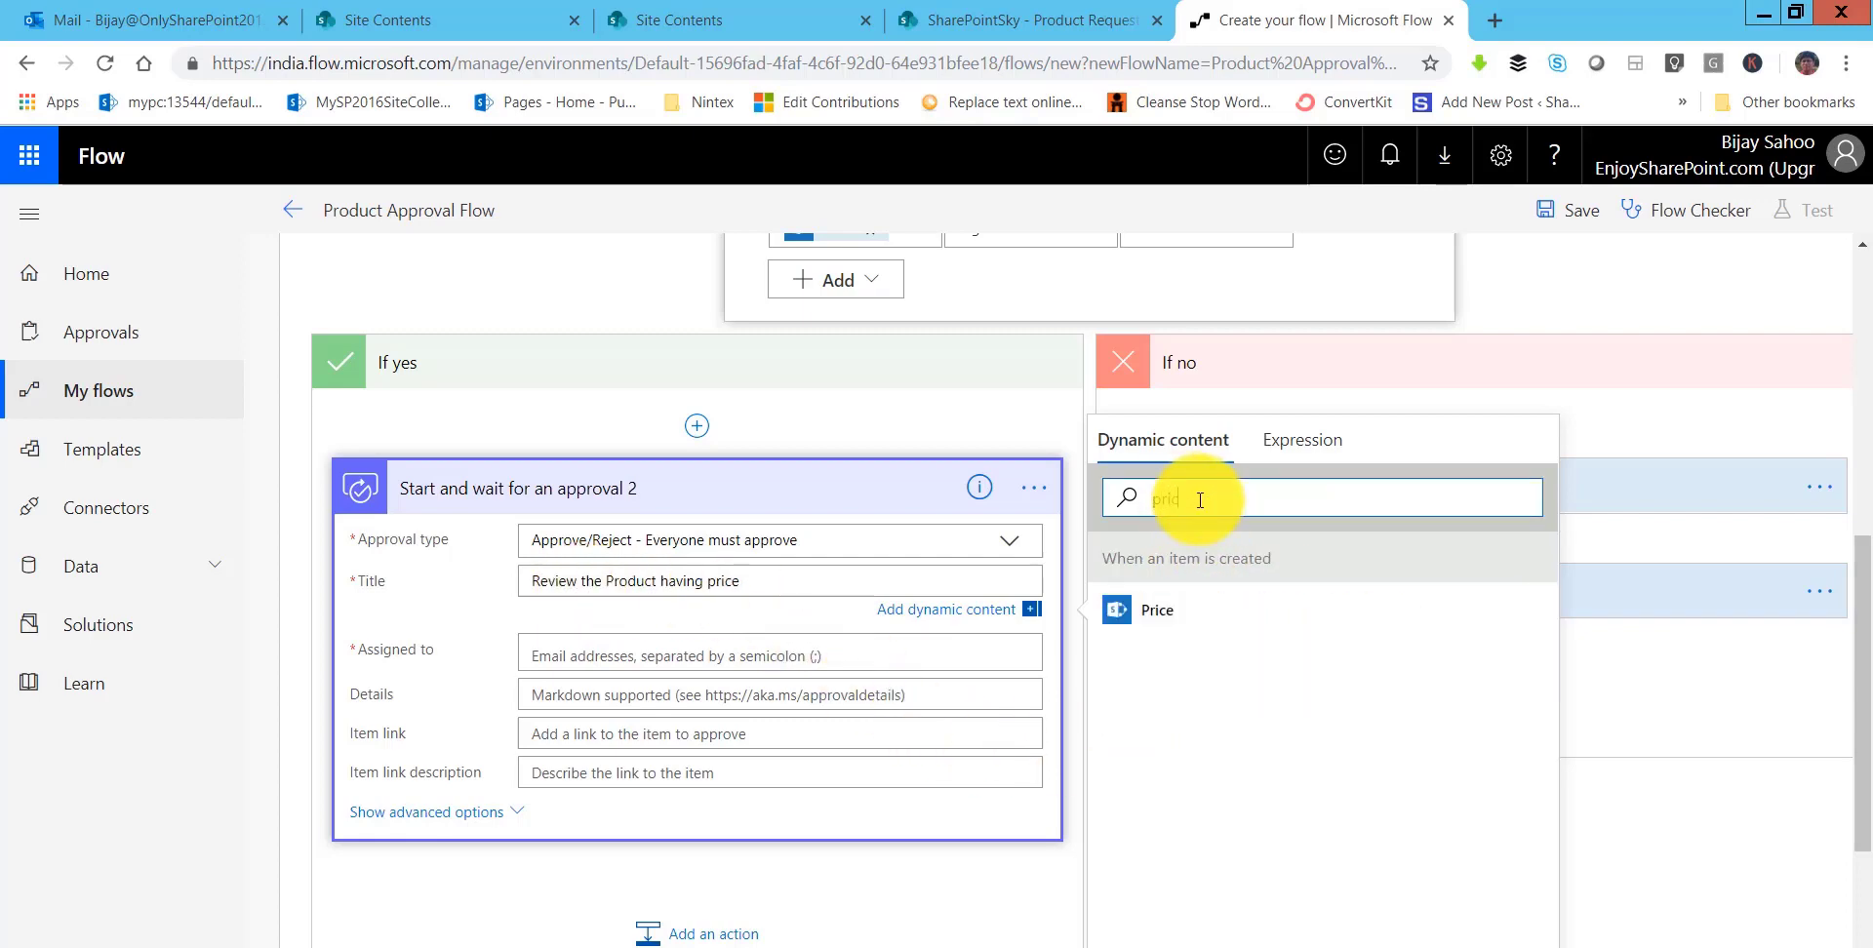
pyautogui.click(1185, 615)
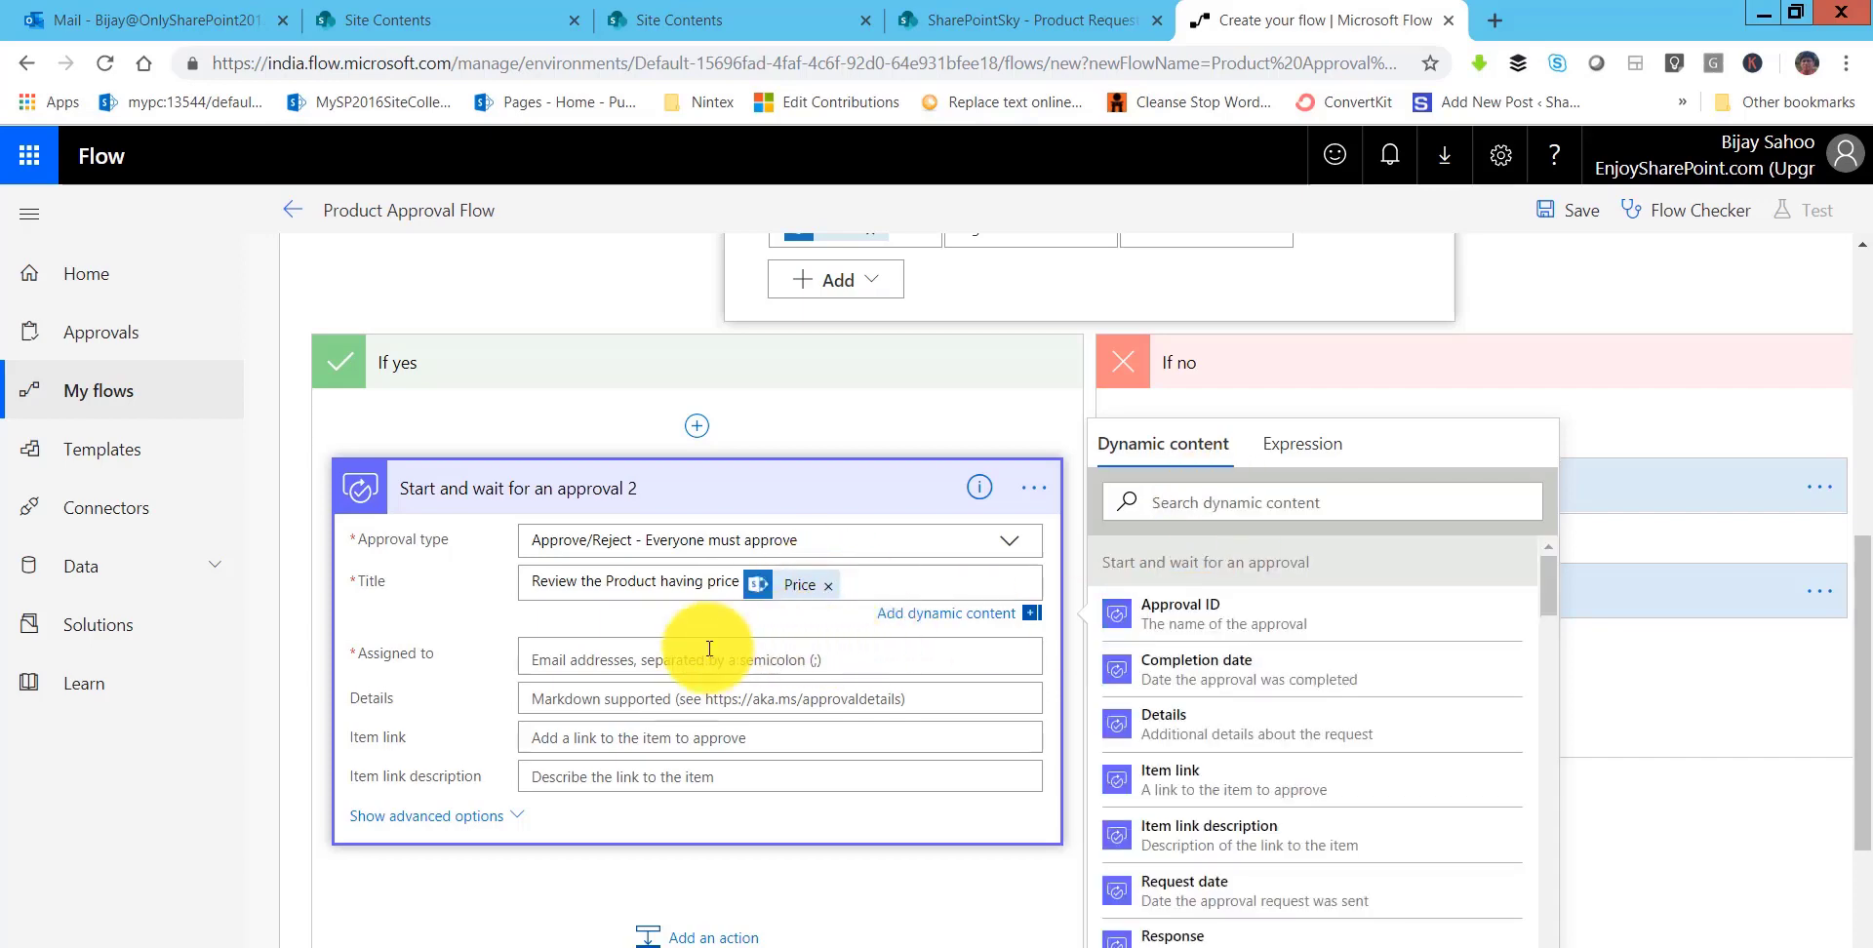
pyautogui.click(609, 666)
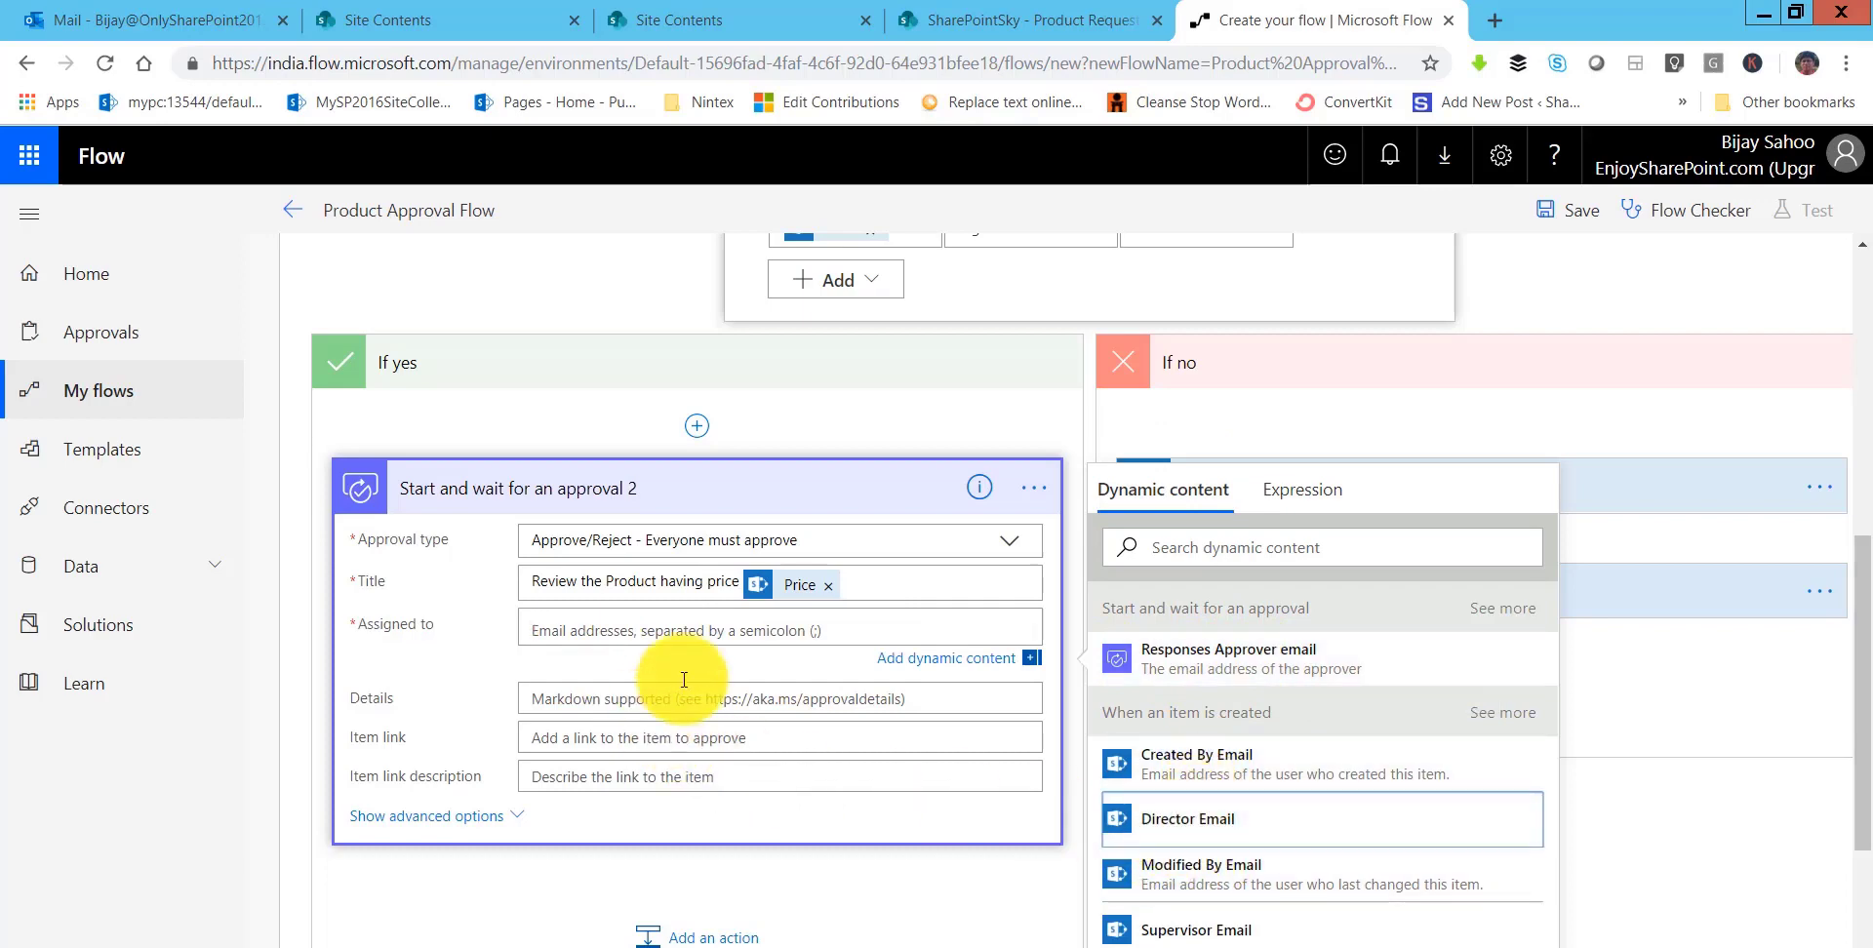
pyautogui.click(641, 699)
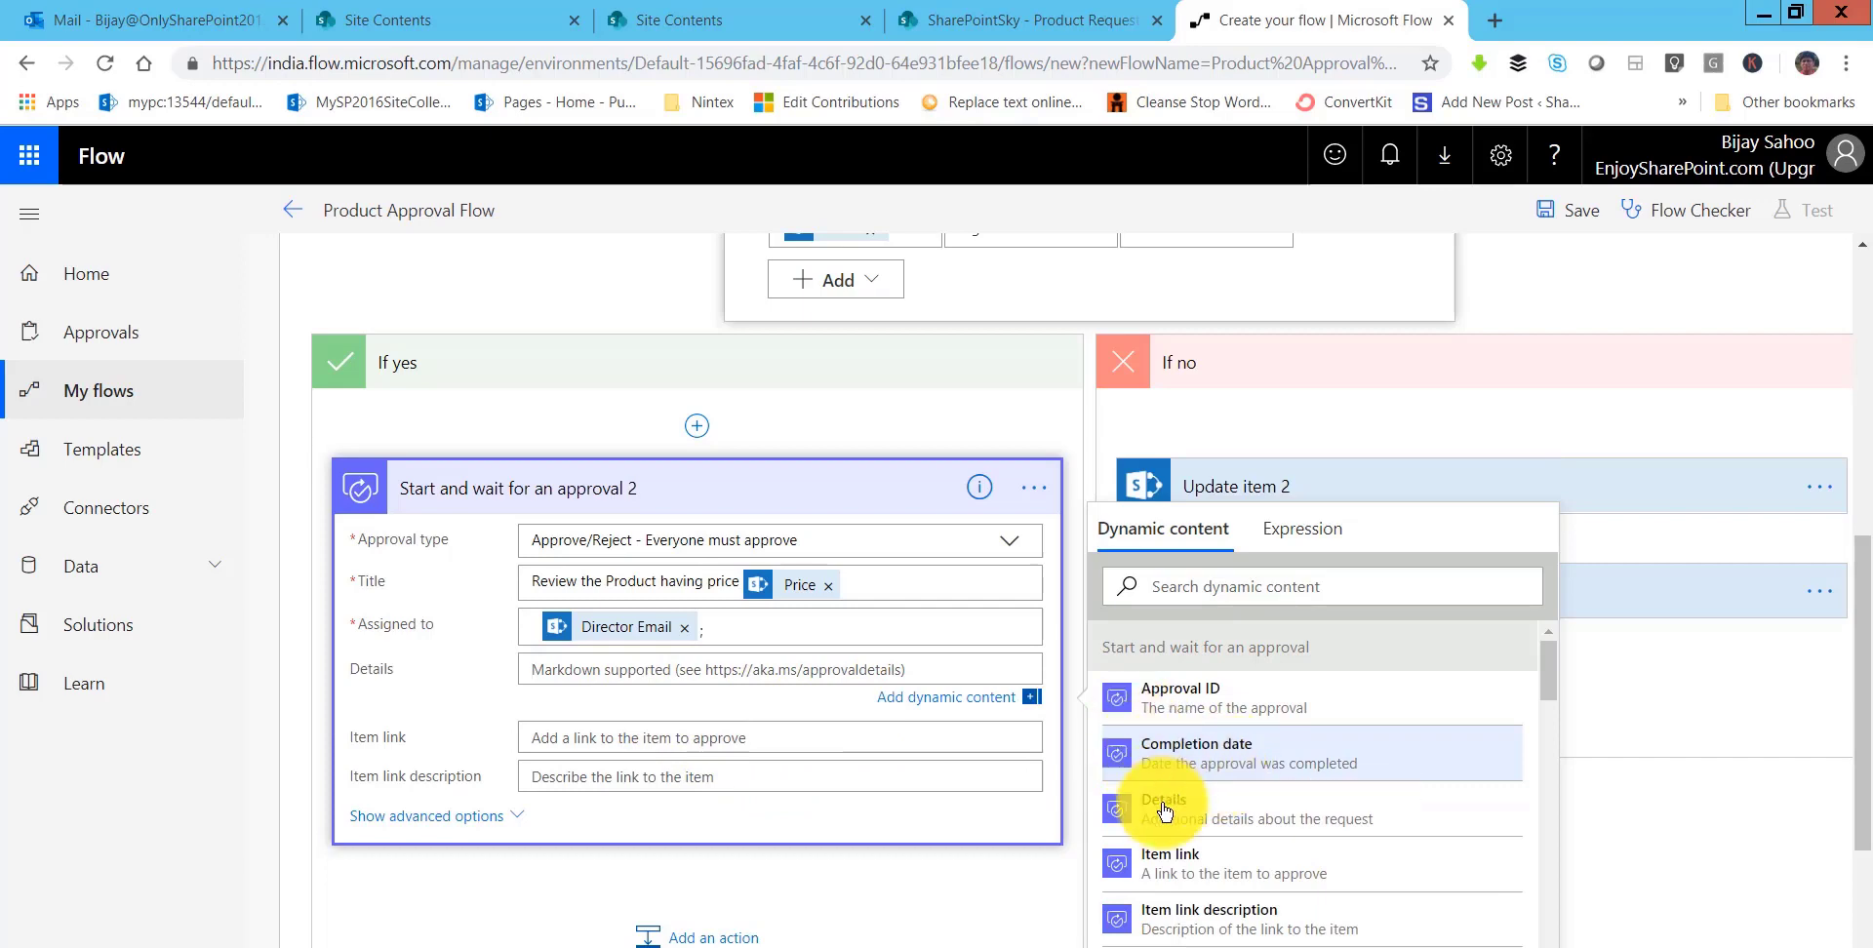
# - Replace the stray Details text and wrong Item link token with Link to item
pyautogui.scroll(-15, 1186, 792)
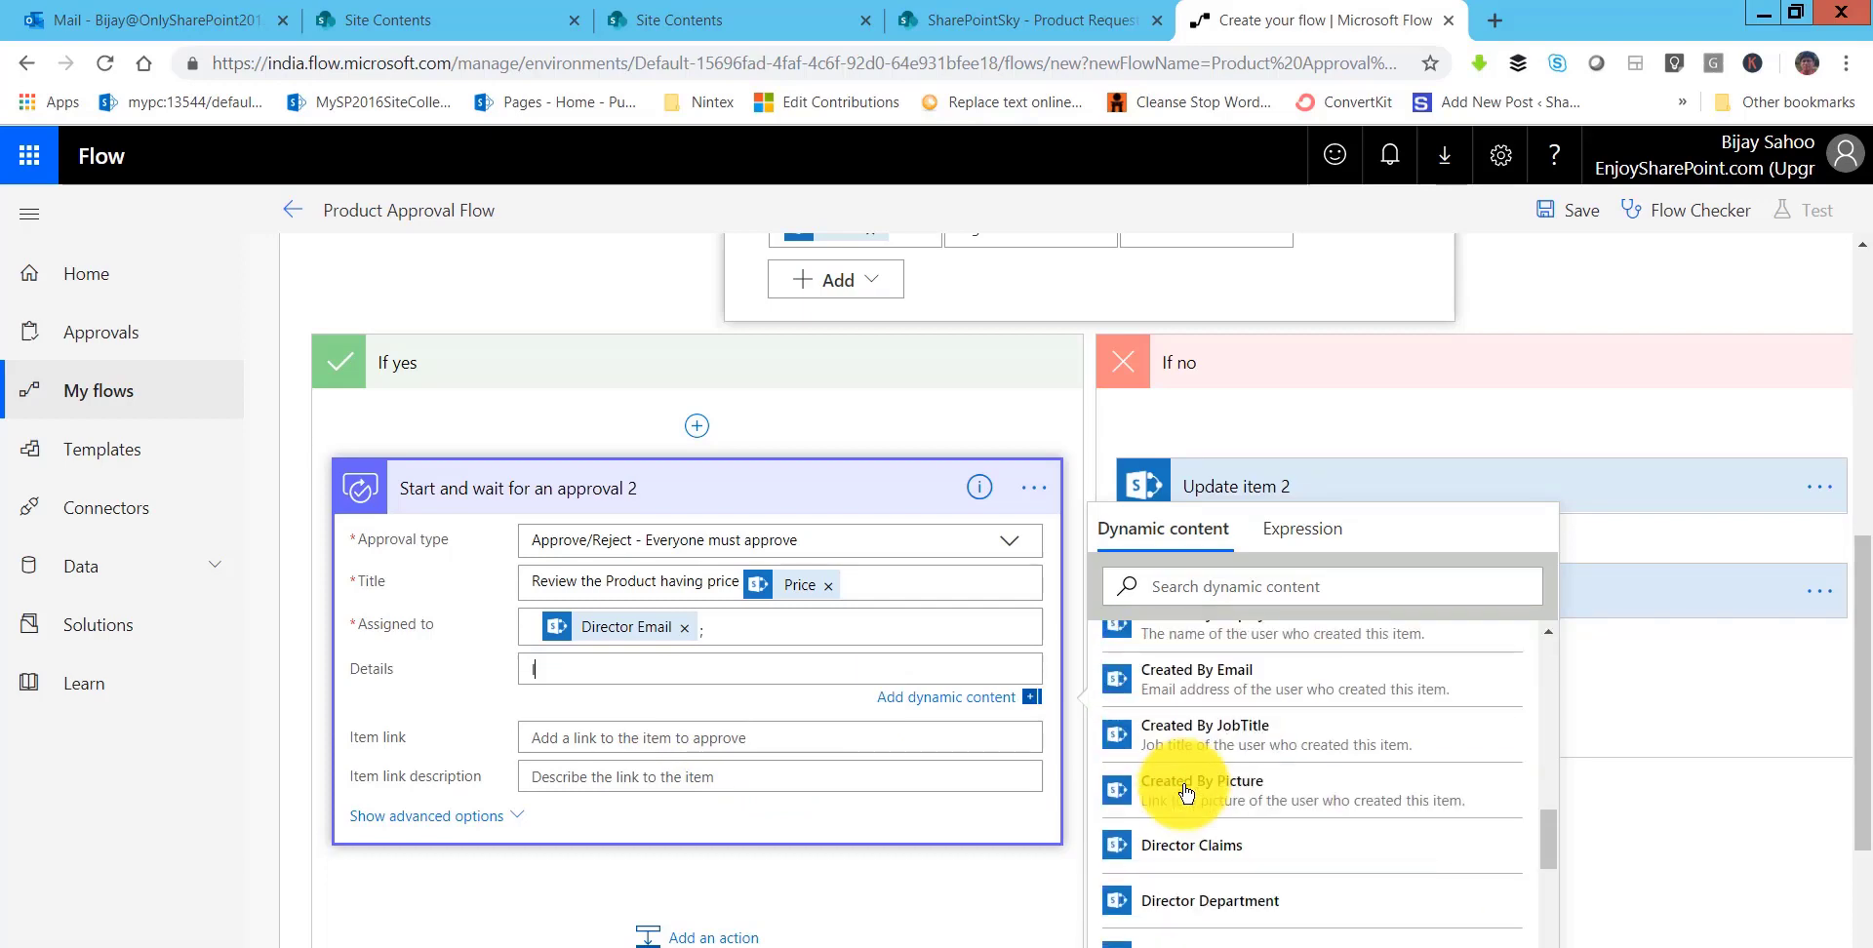
pyautogui.write('lin')
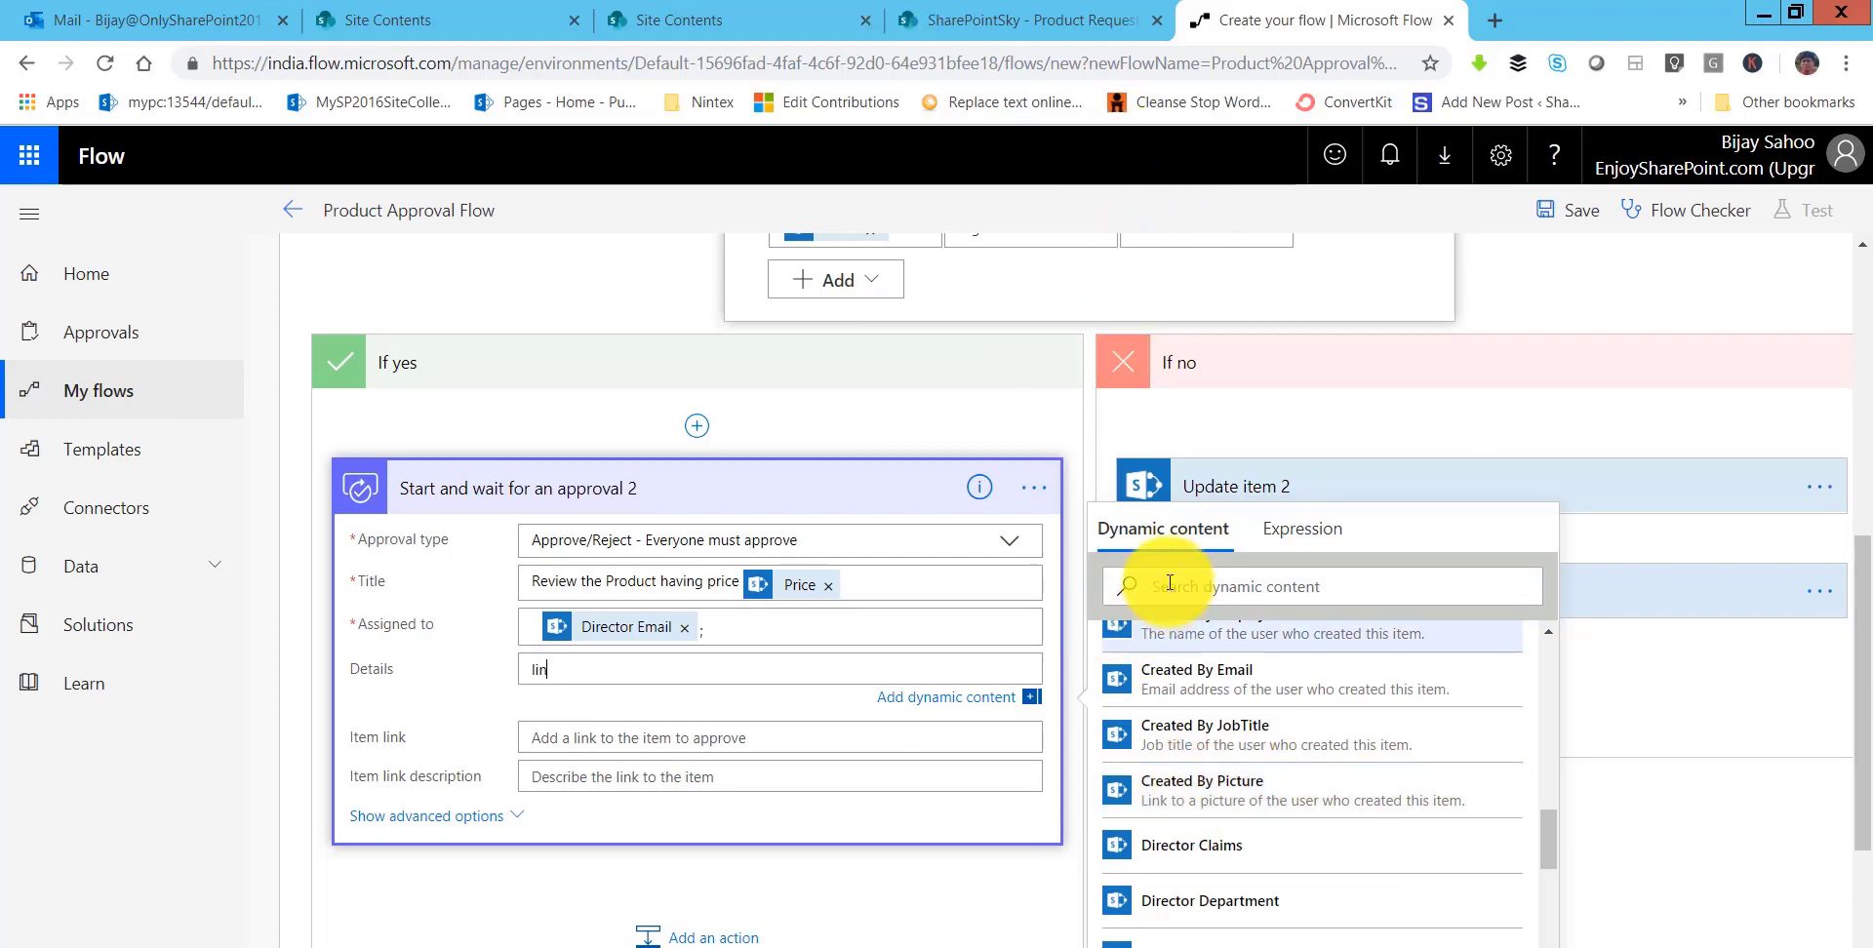
pyautogui.doubleClick(538, 667)
pyautogui.press('BackSpace')
pyautogui.click(1122, 585)
pyautogui.write('lin')
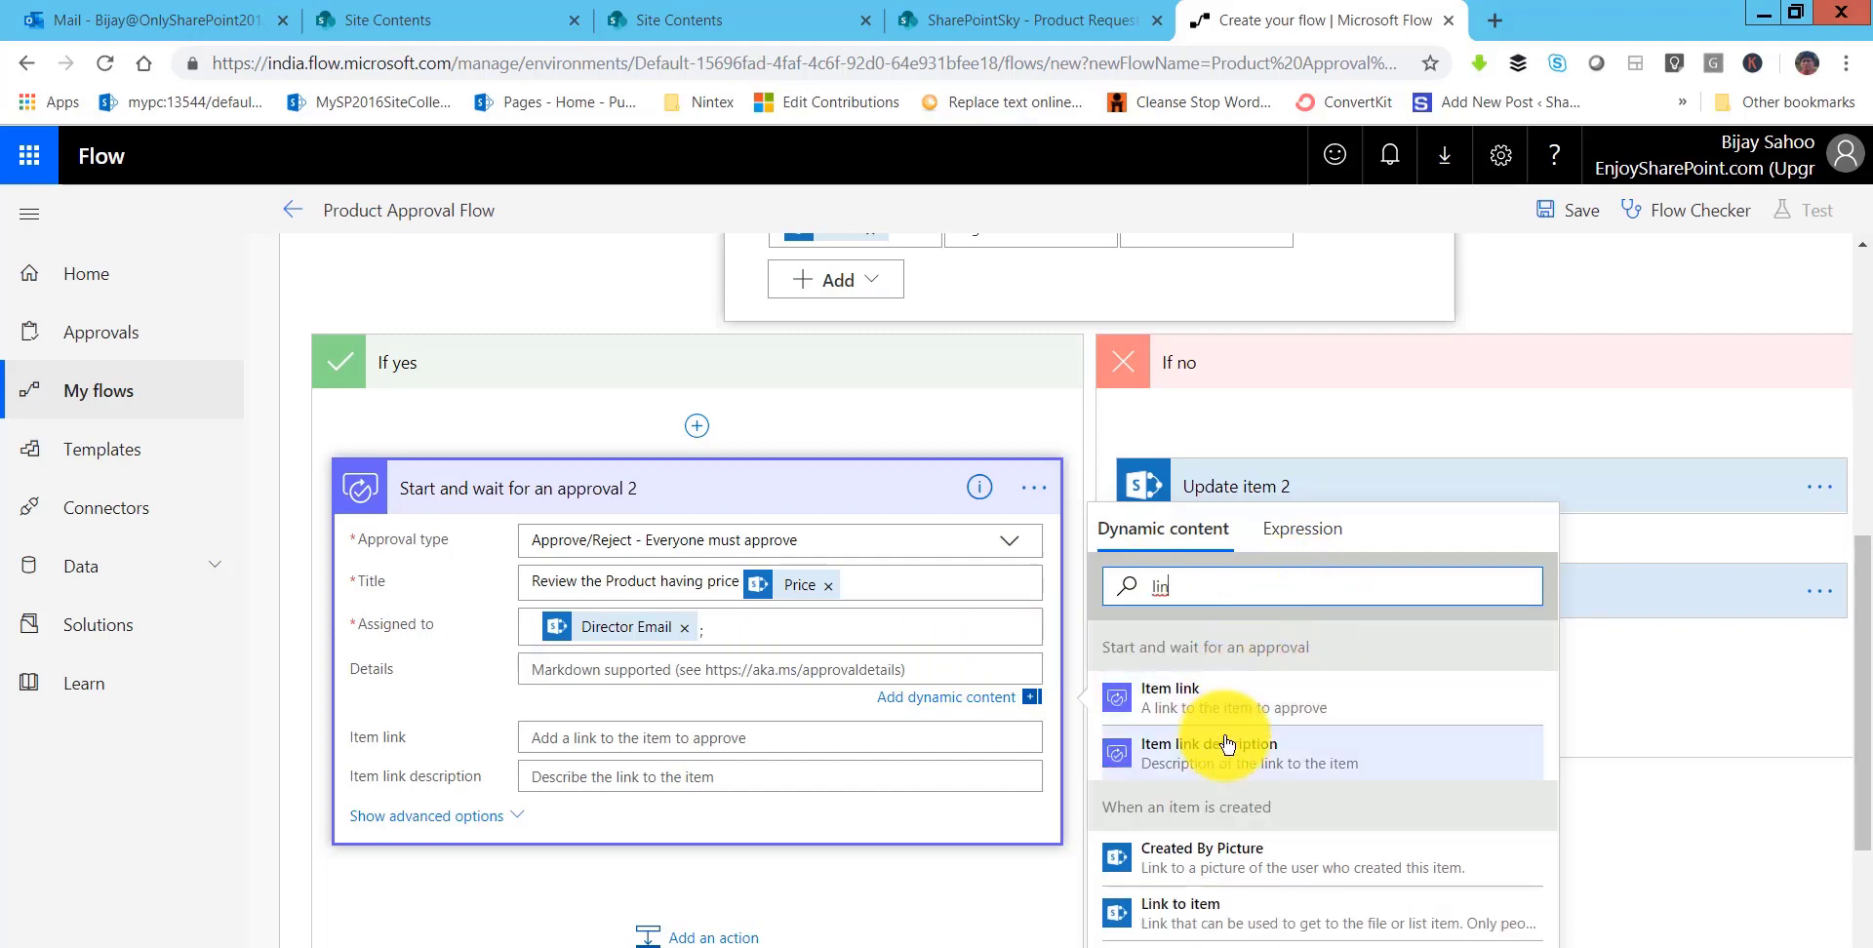
pyautogui.click(1179, 697)
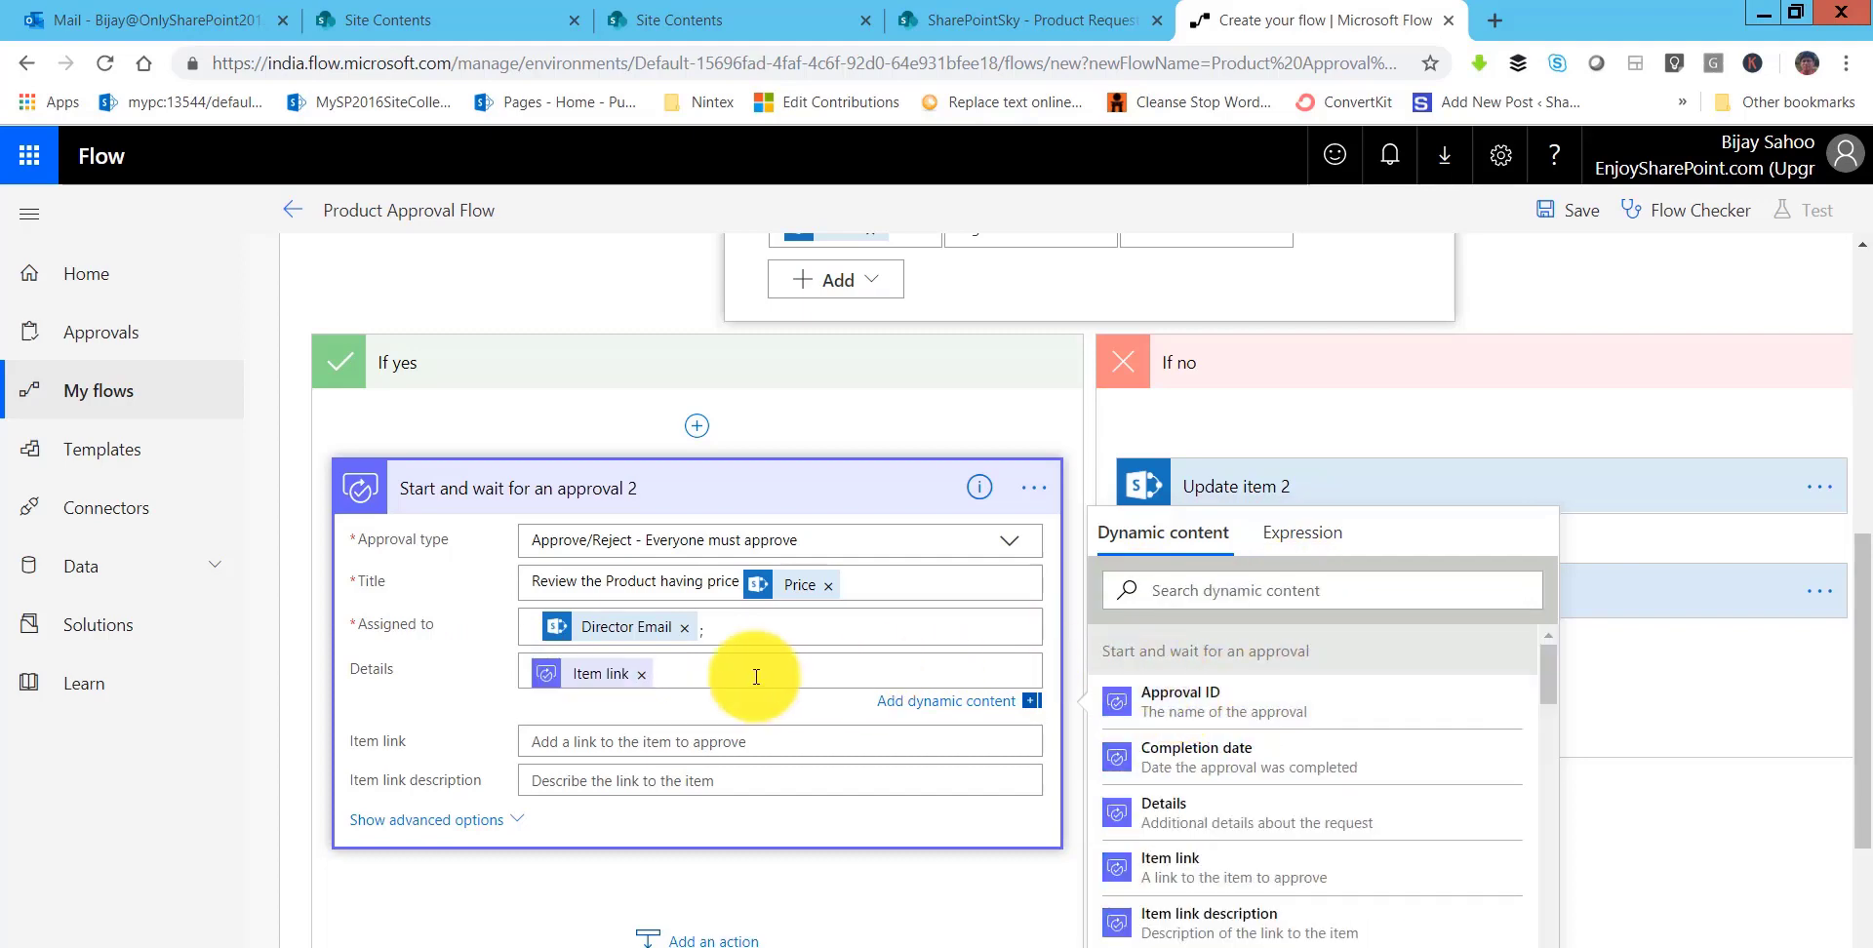
pyautogui.click(641, 674)
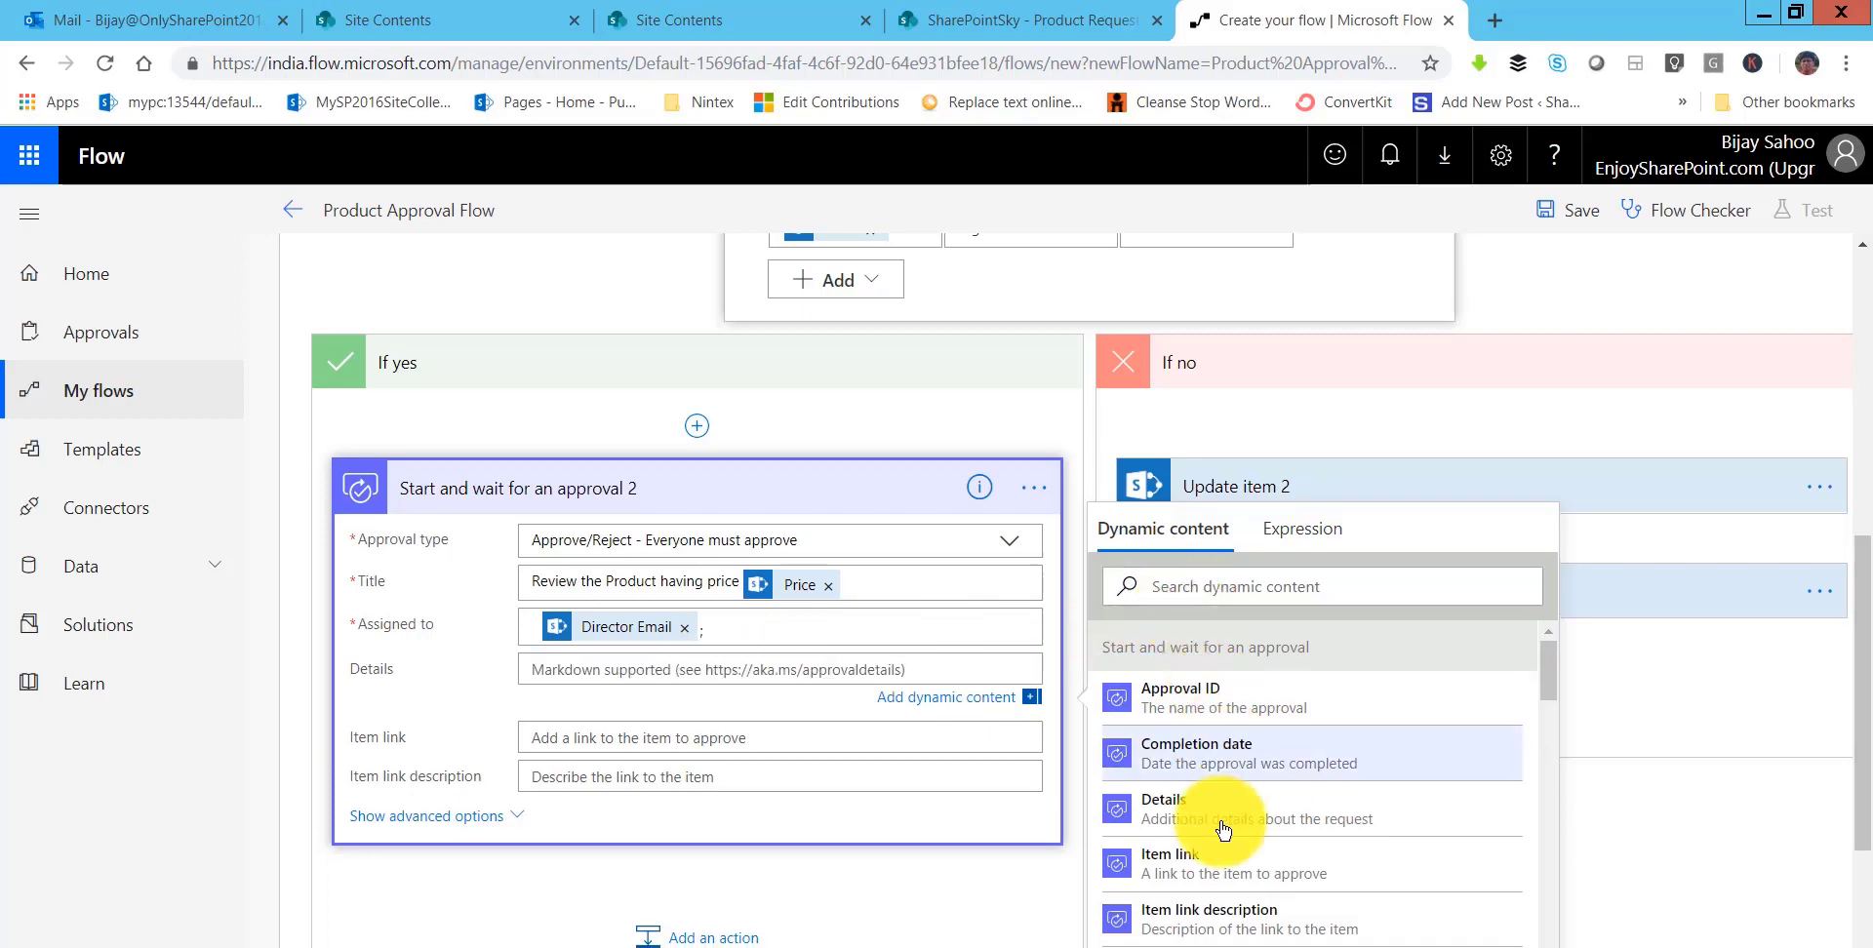
pyautogui.click(1170, 590)
pyautogui.write('link')
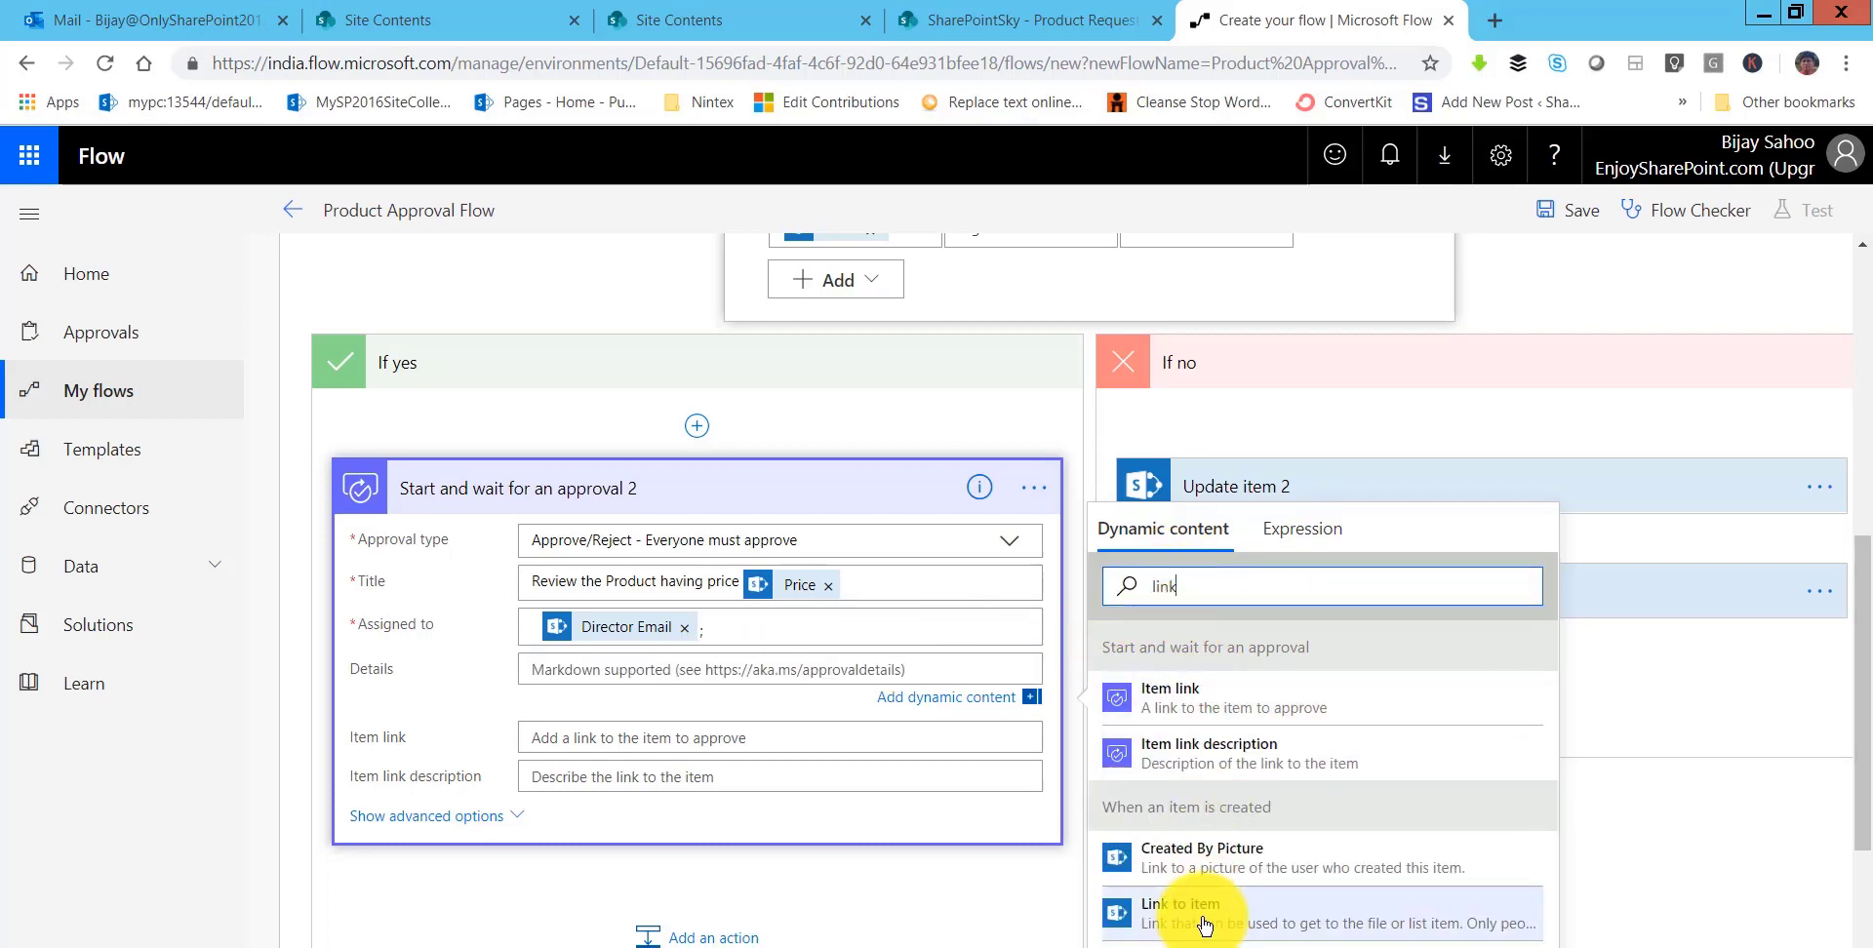
pyautogui.click(1206, 924)
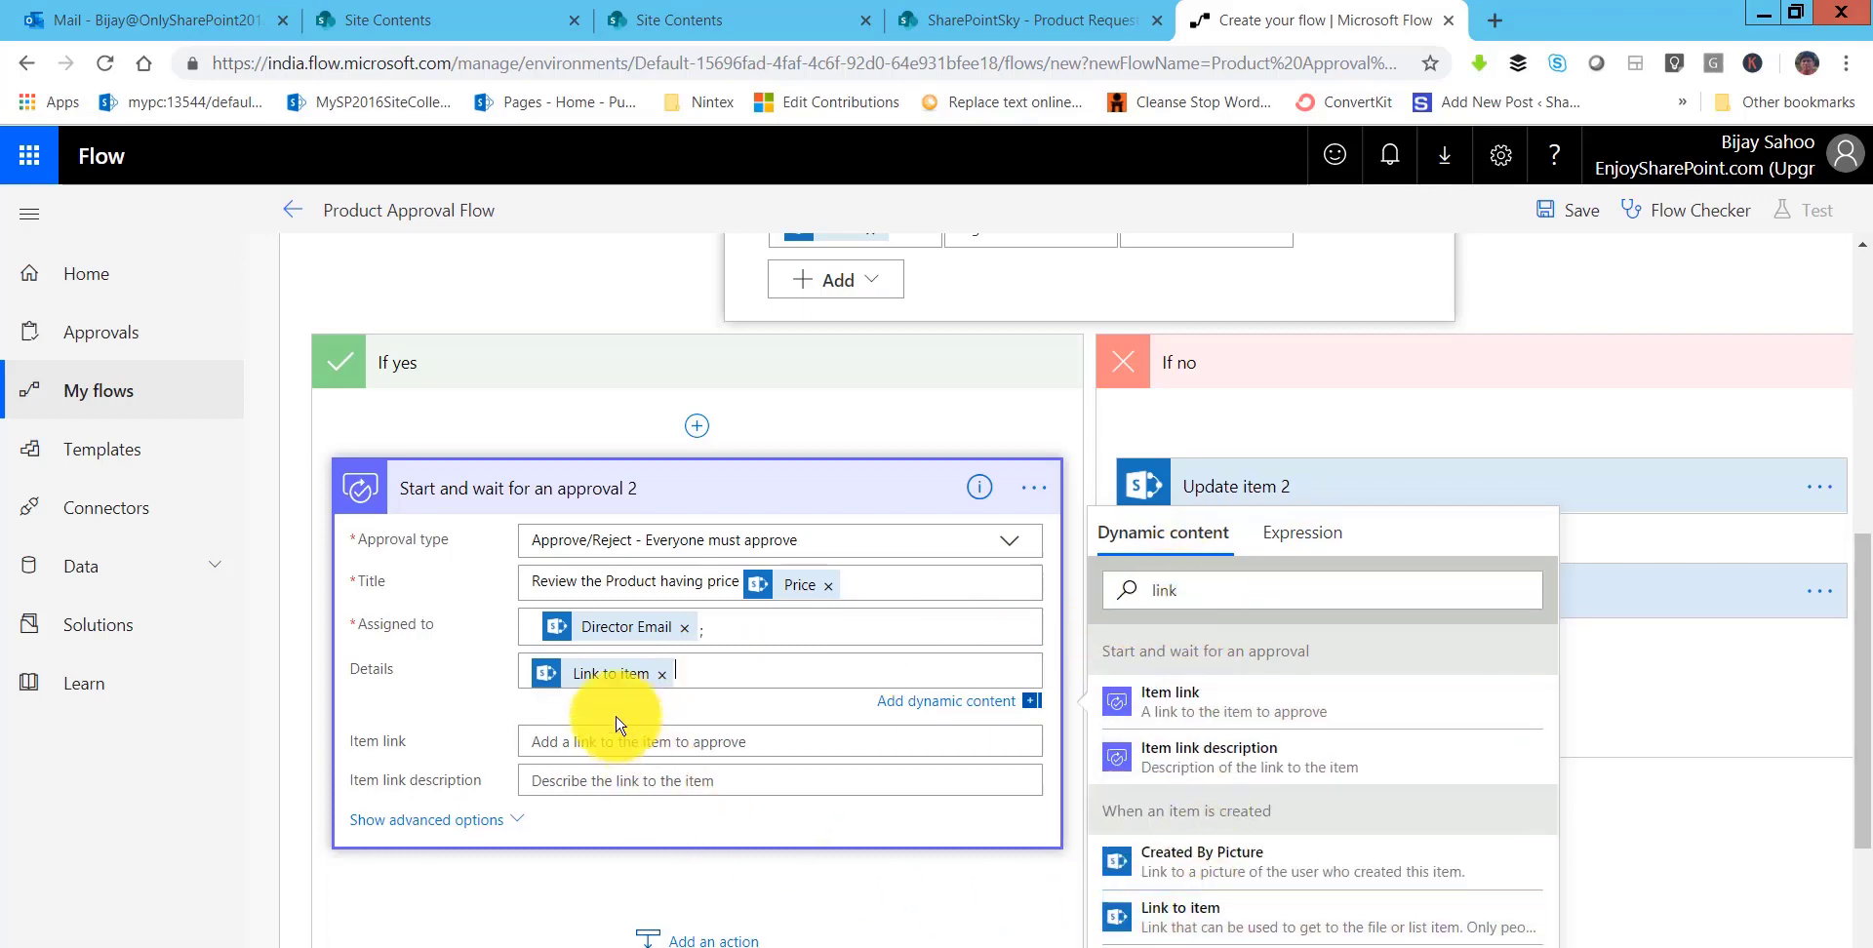
# - Set the Item link field to Link to item and collapse approval 2
pyautogui.click(606, 739)
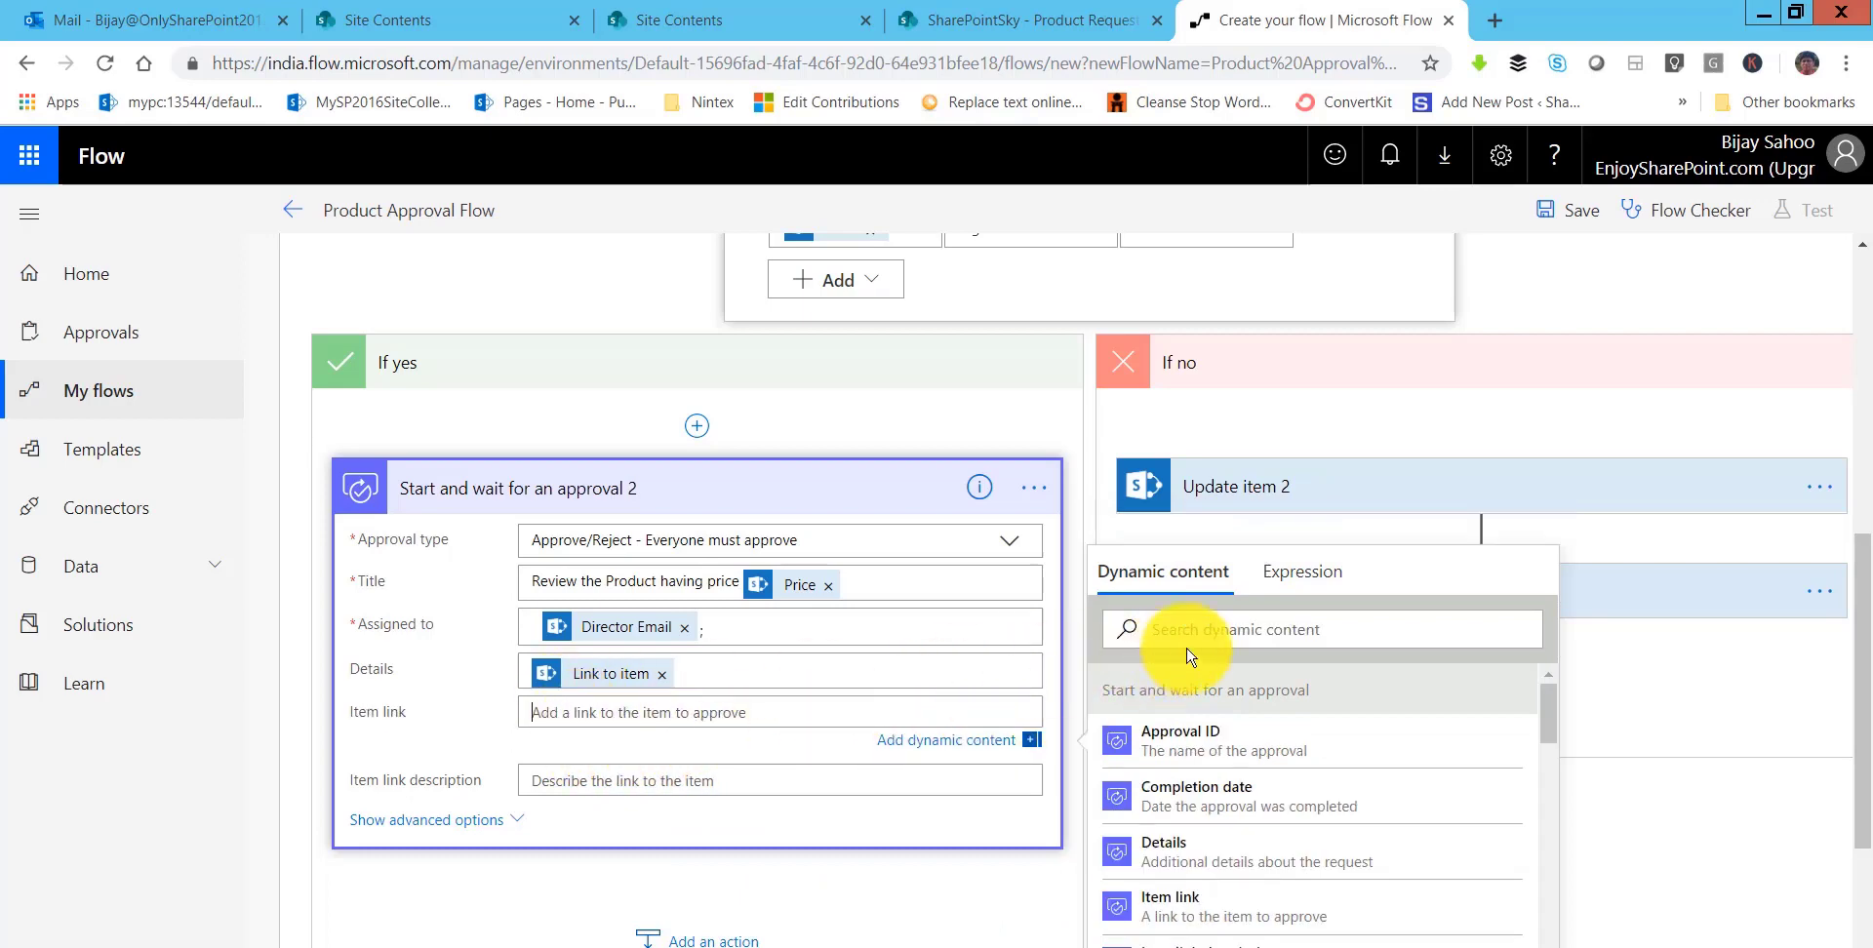
pyautogui.click(1230, 629)
pyautogui.write('link')
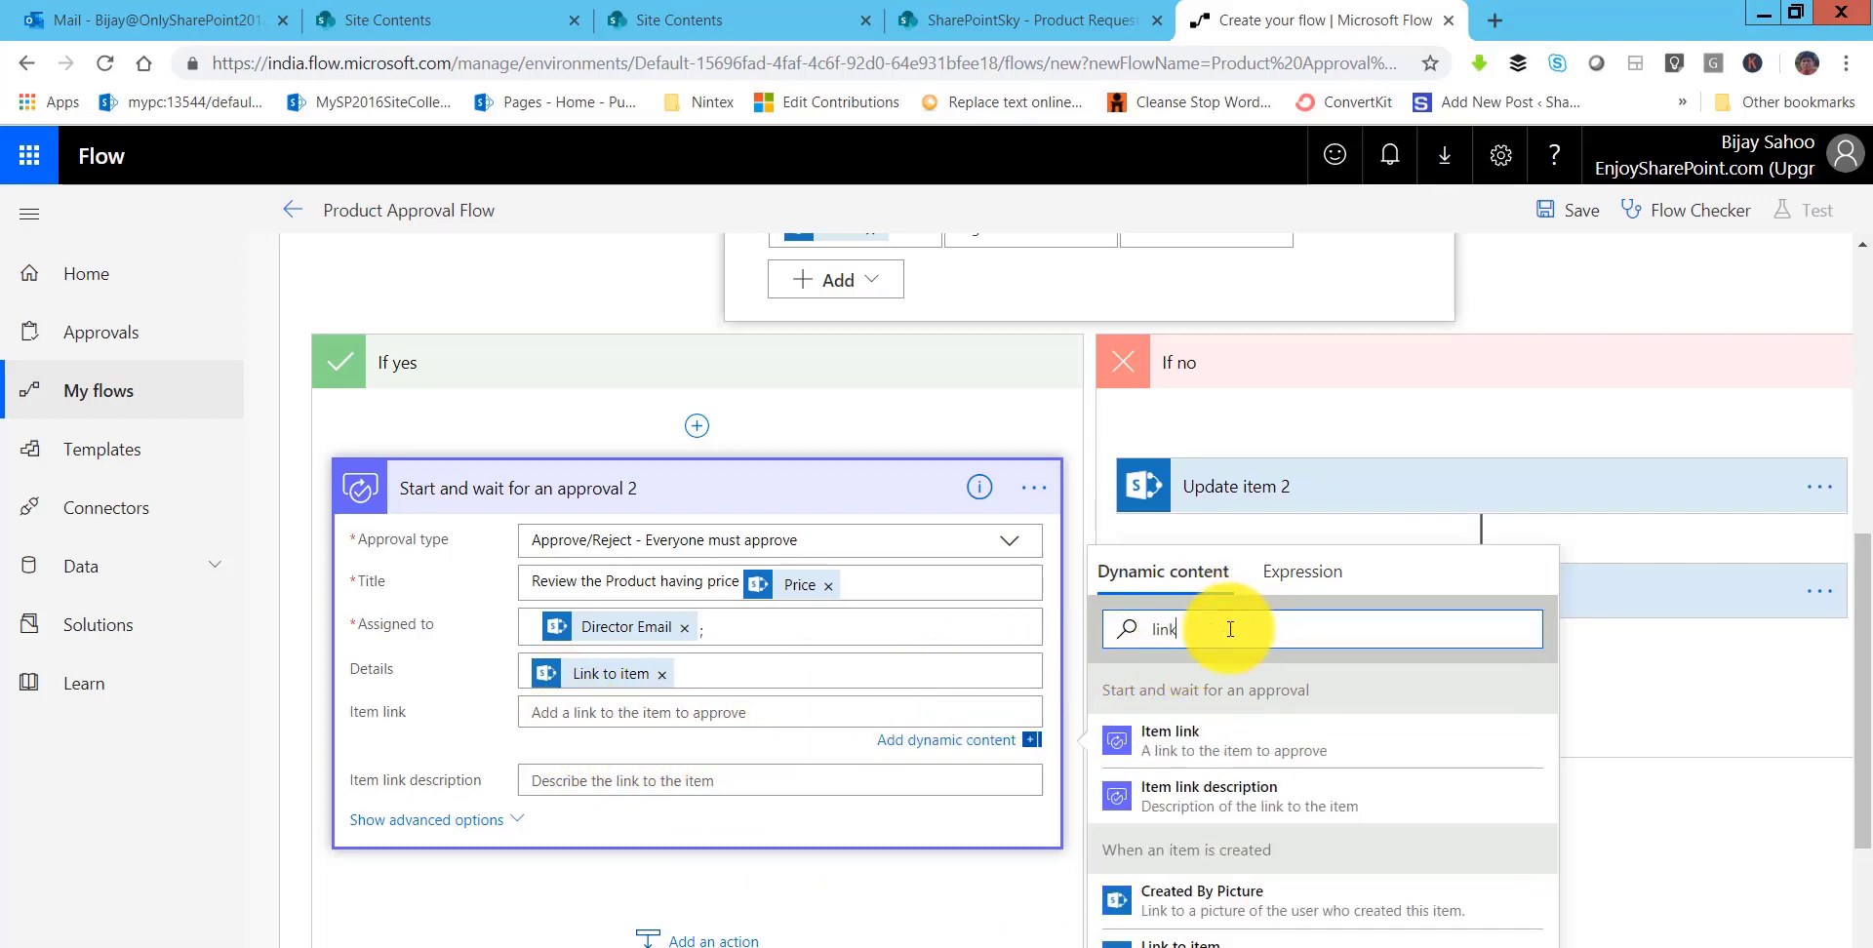
pyautogui.click(1160, 939)
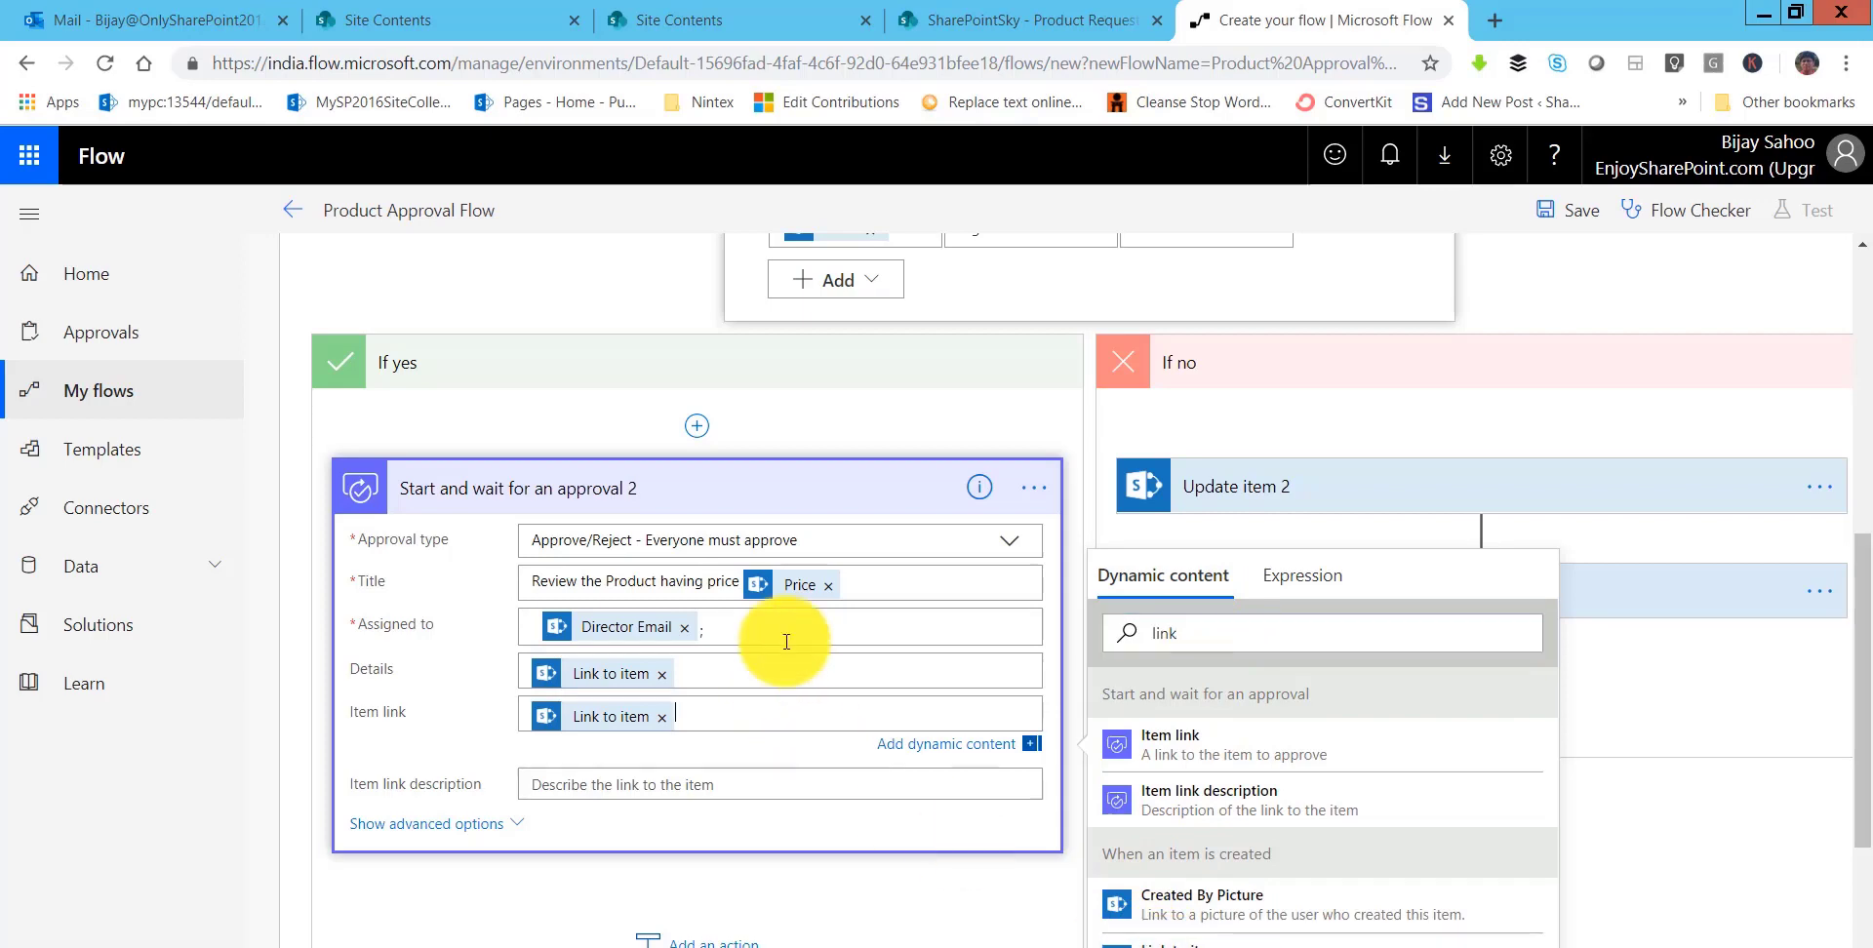
pyautogui.click(853, 502)
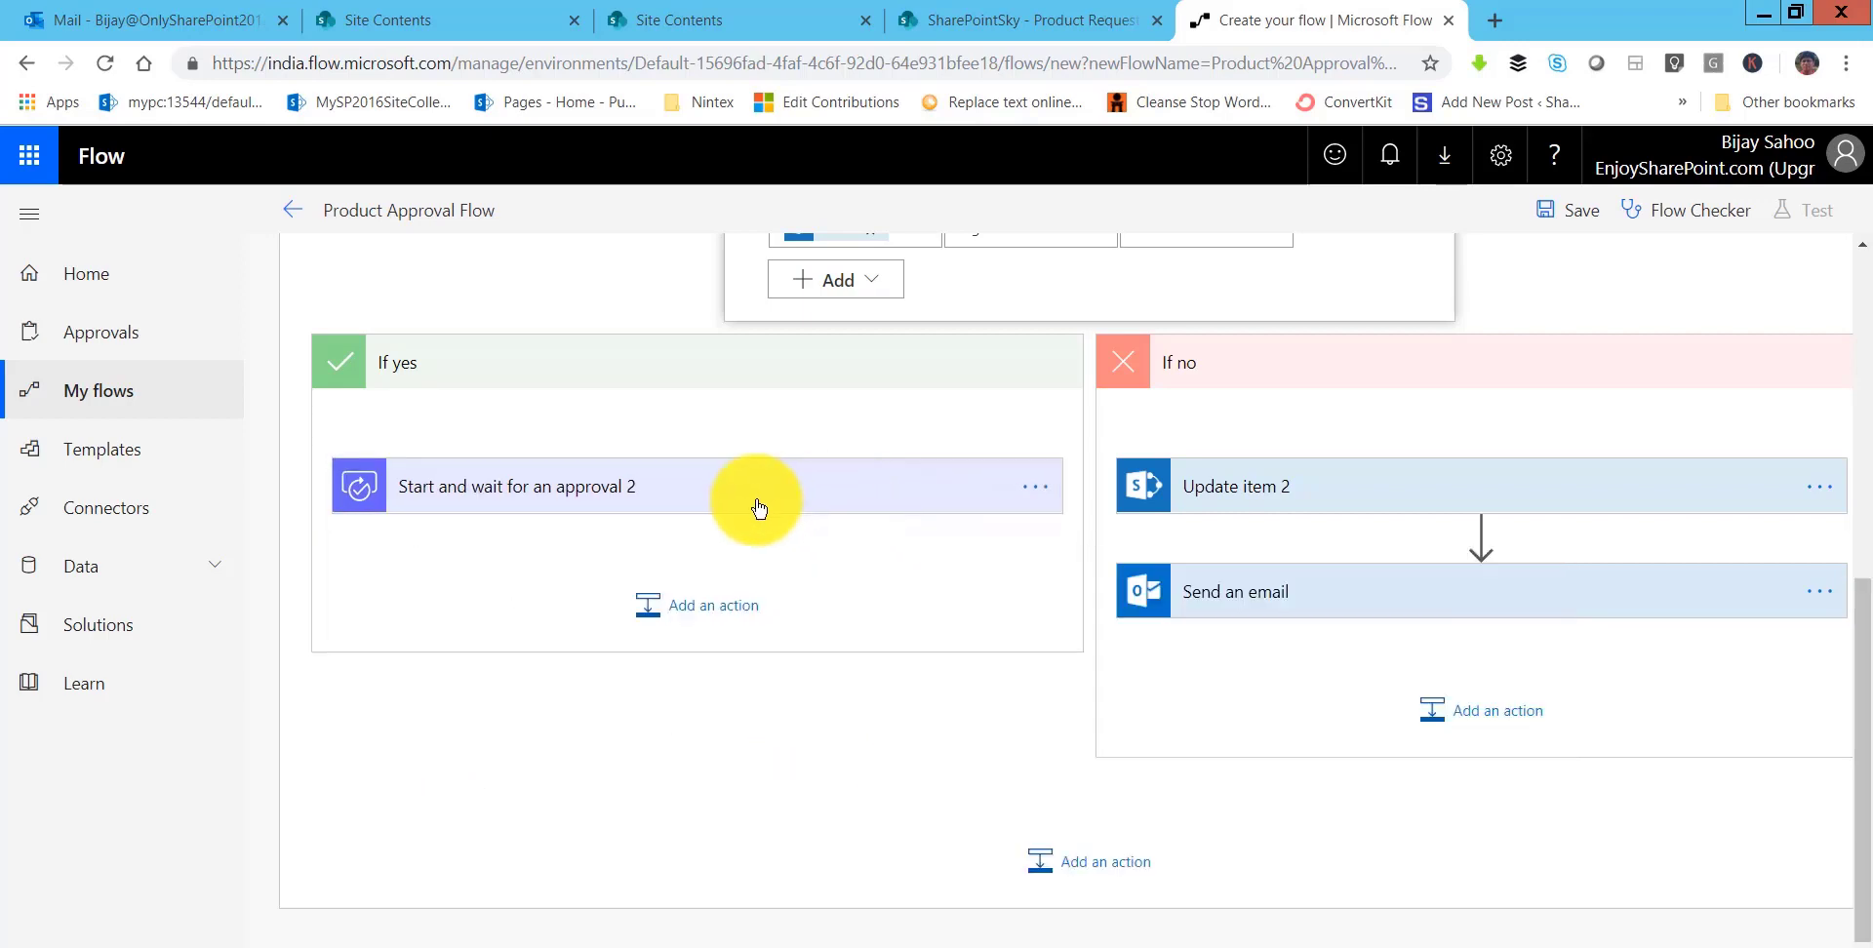
# - Add a new Condition control after approval 2
pyautogui.click(794, 495)
pyautogui.scroll(-3, 774, 764)
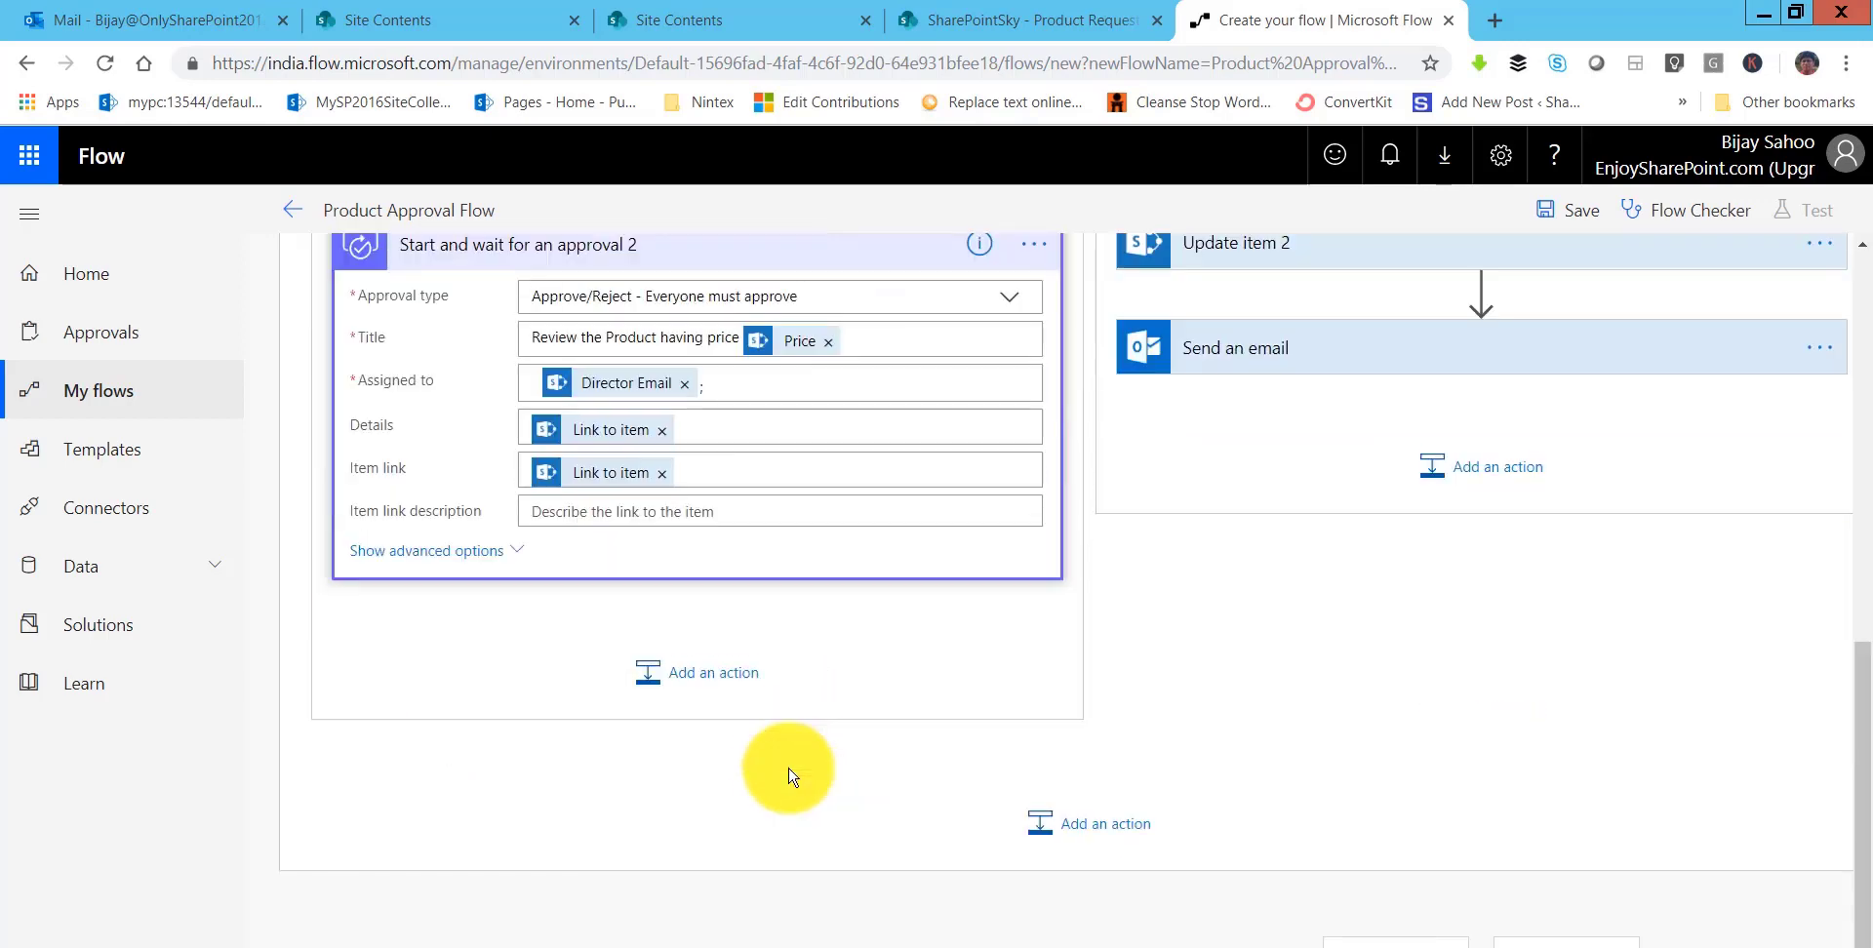
pyautogui.scroll(4, 756, 753)
pyautogui.scroll(3, 768, 754)
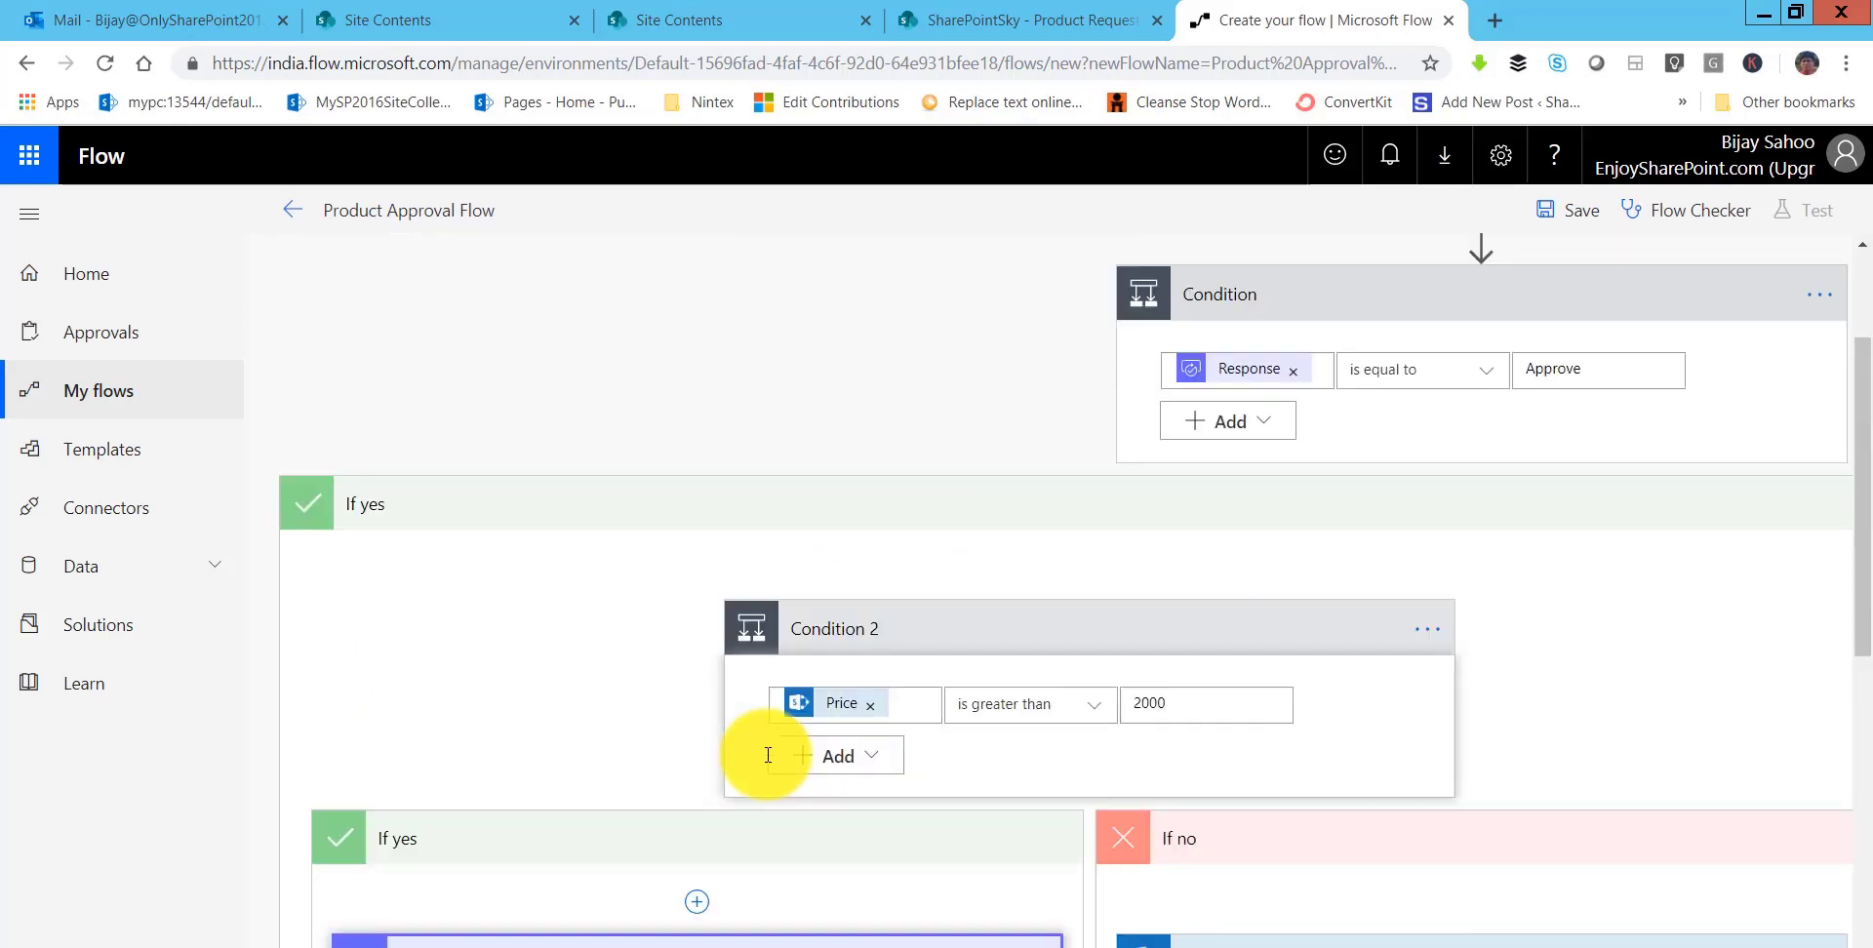
pyautogui.scroll(-5, 771, 763)
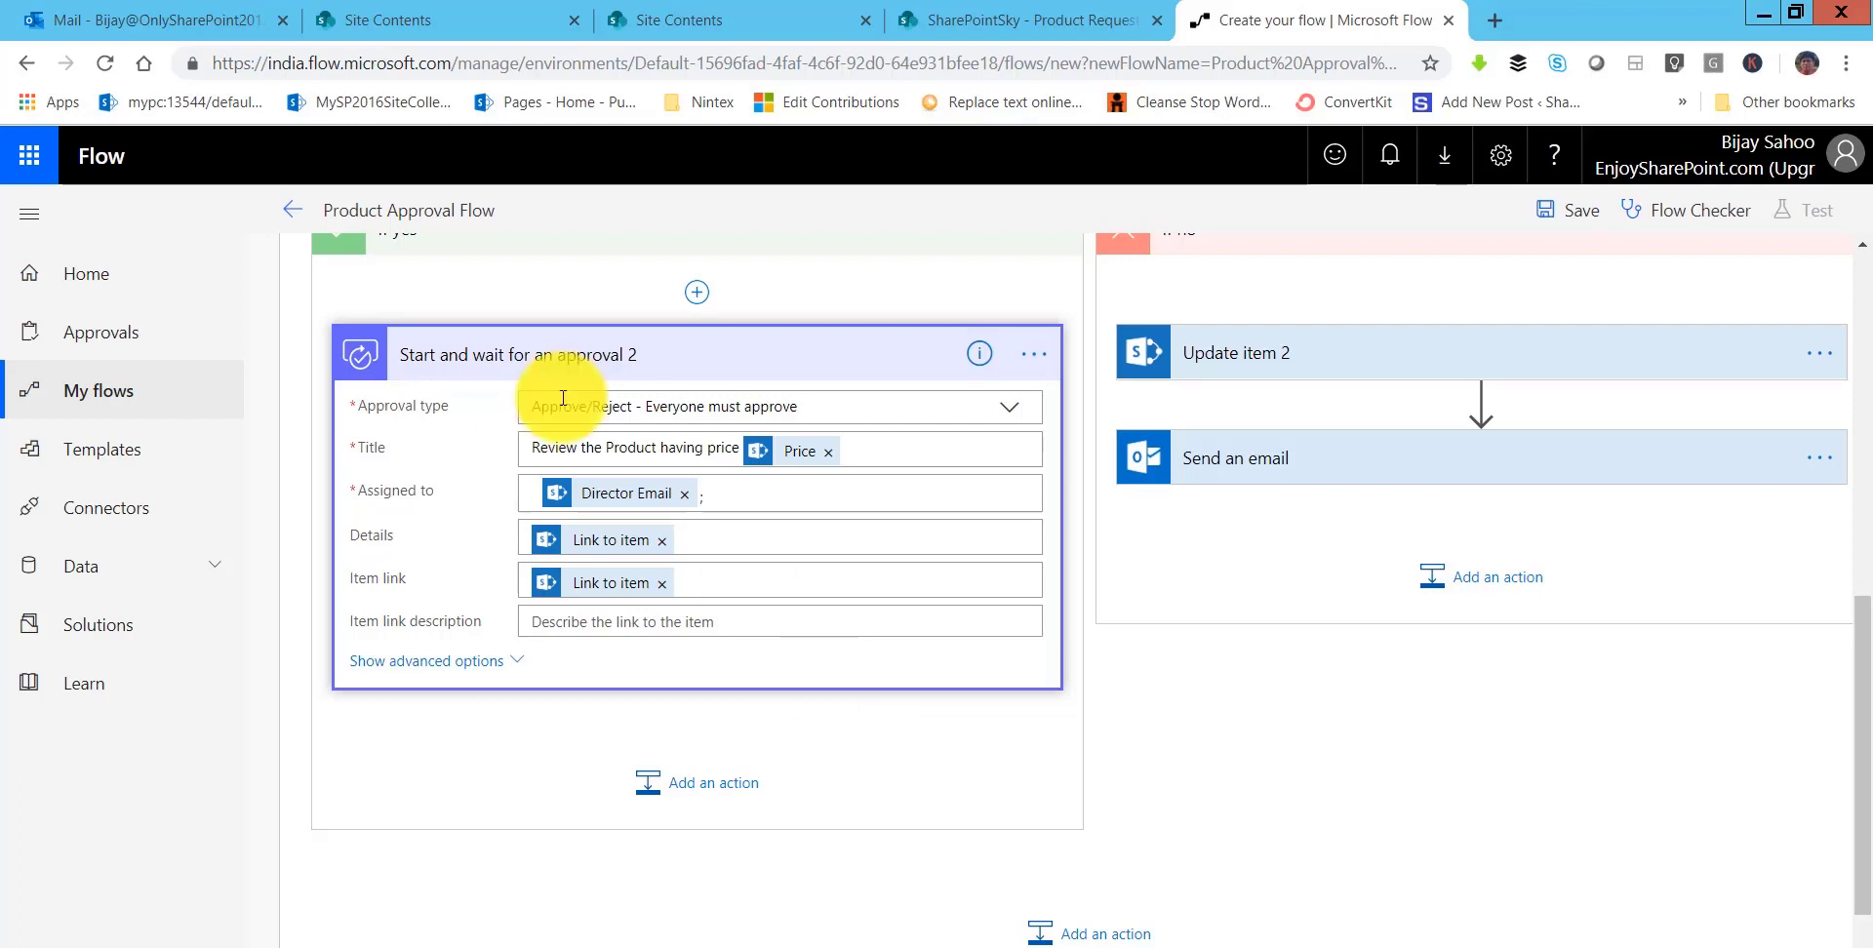
pyautogui.click(661, 803)
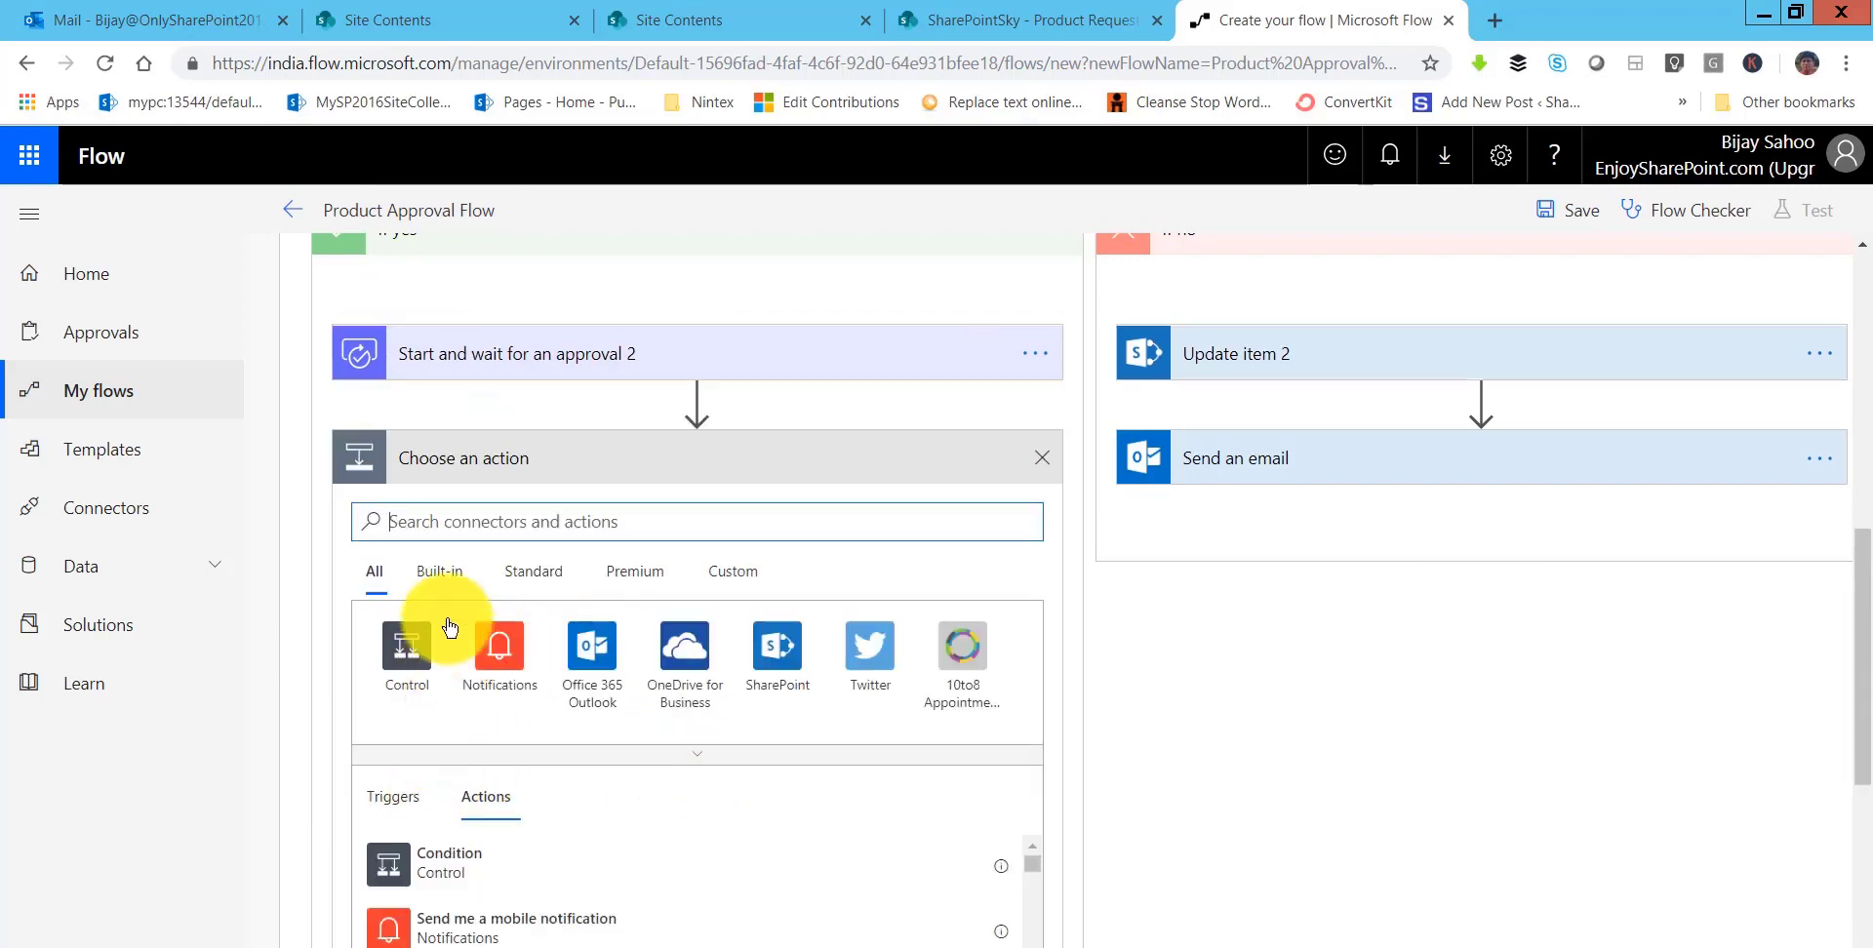
pyautogui.click(406, 656)
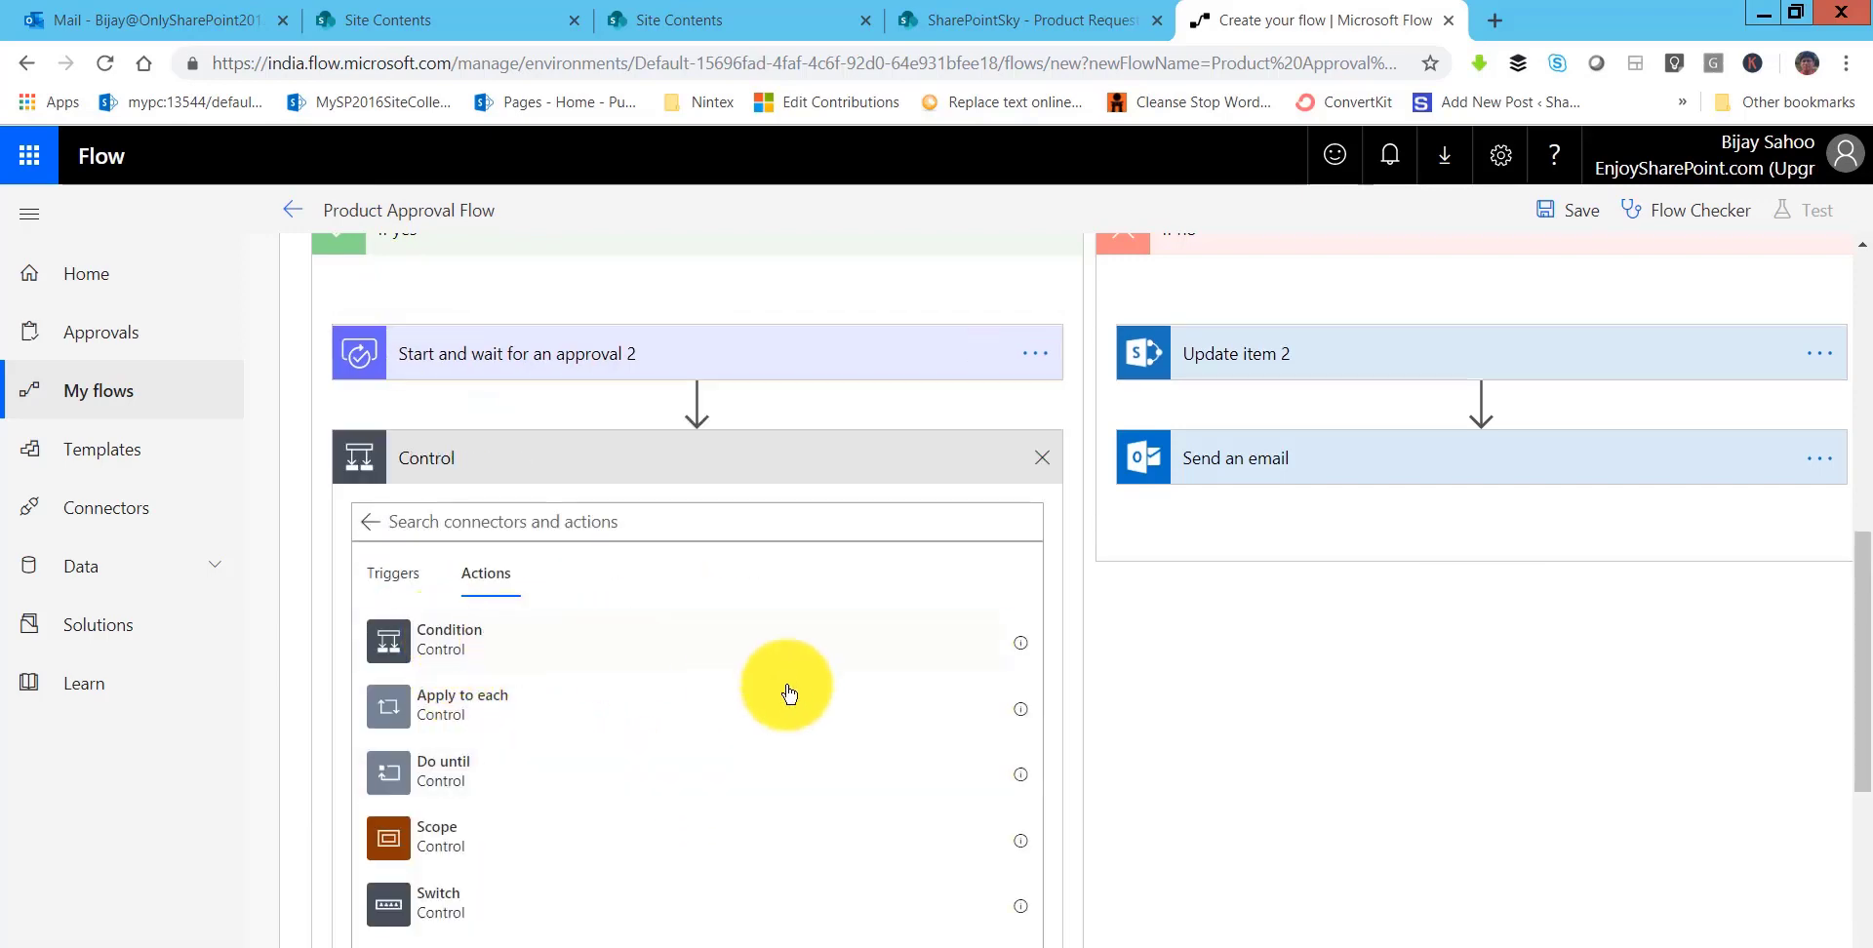
pyautogui.click(738, 669)
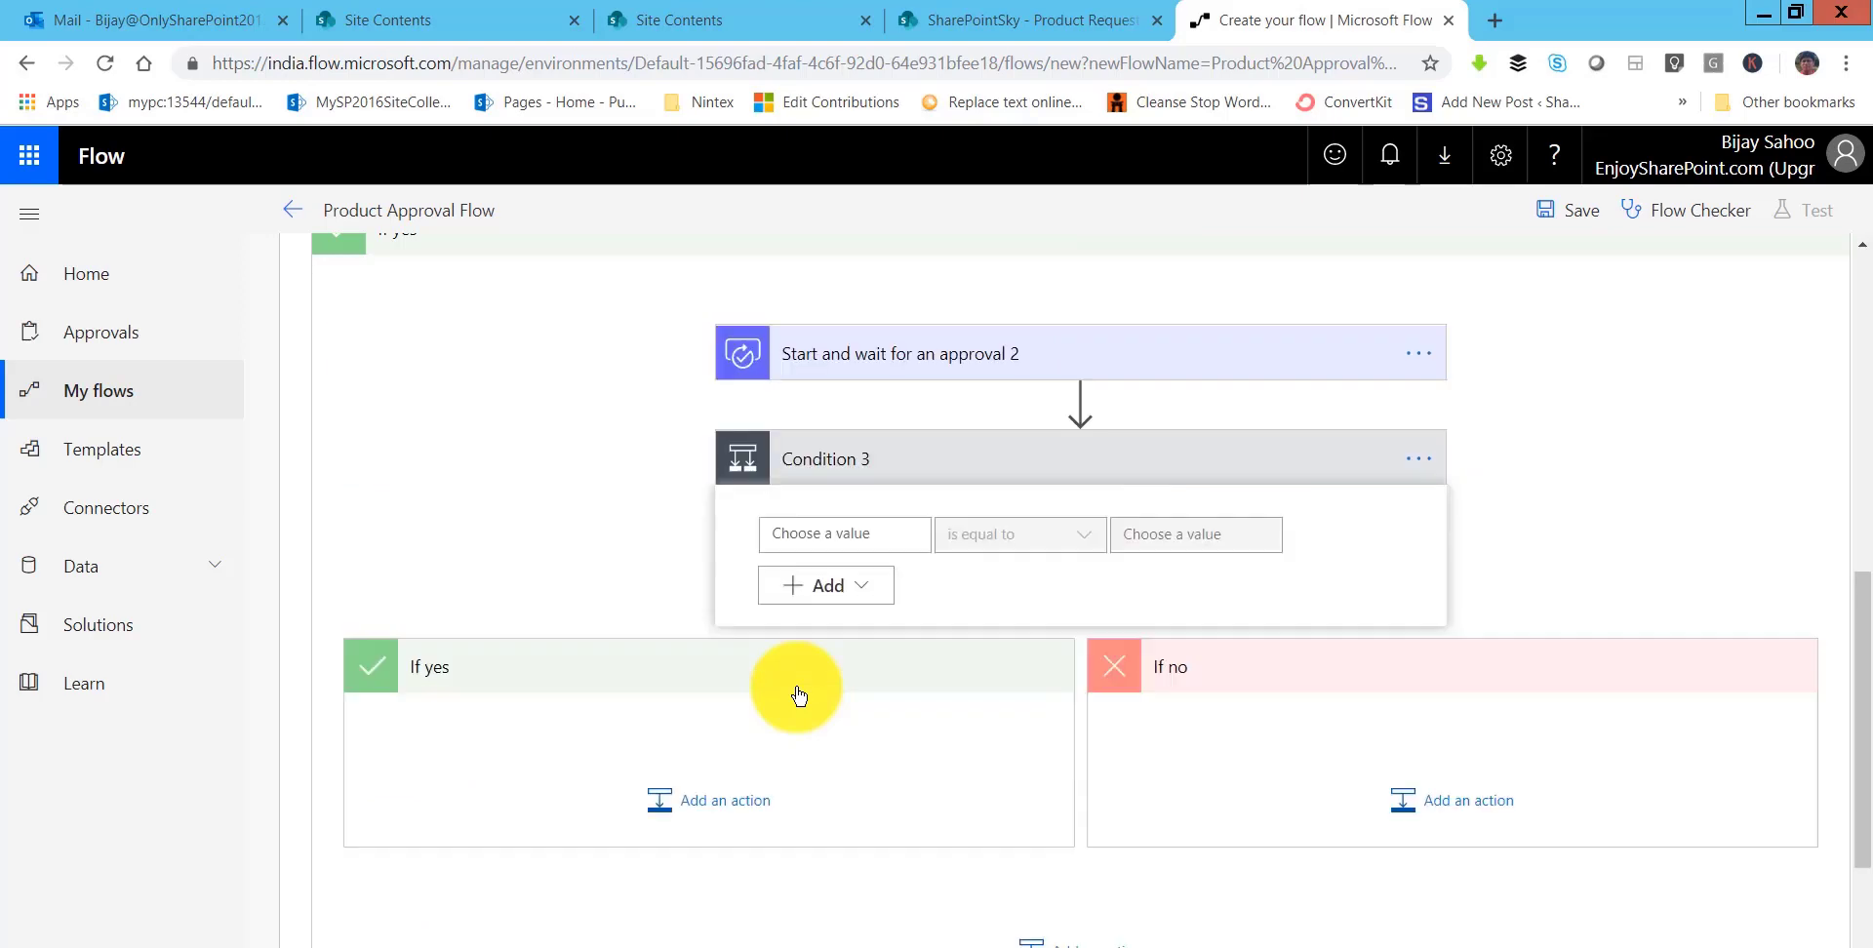
# - Make the condition check approval 2 Response is equal to 'Approve'
pyautogui.click(866, 537)
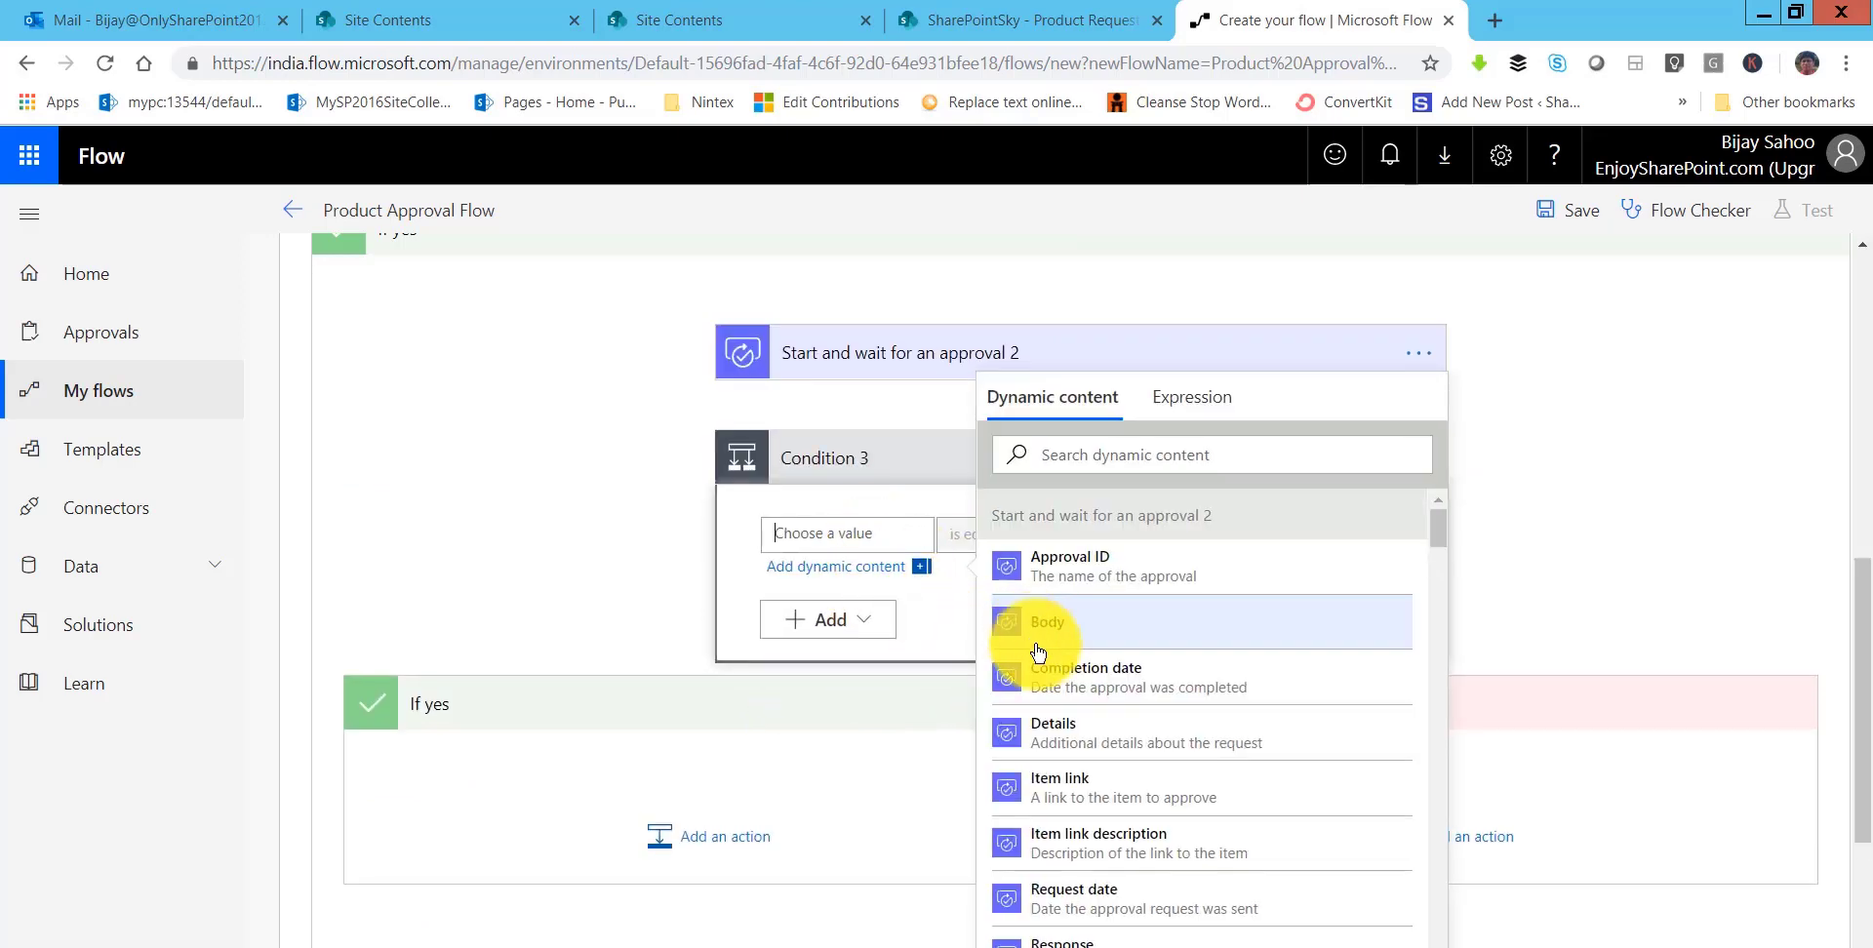
pyautogui.write('re')
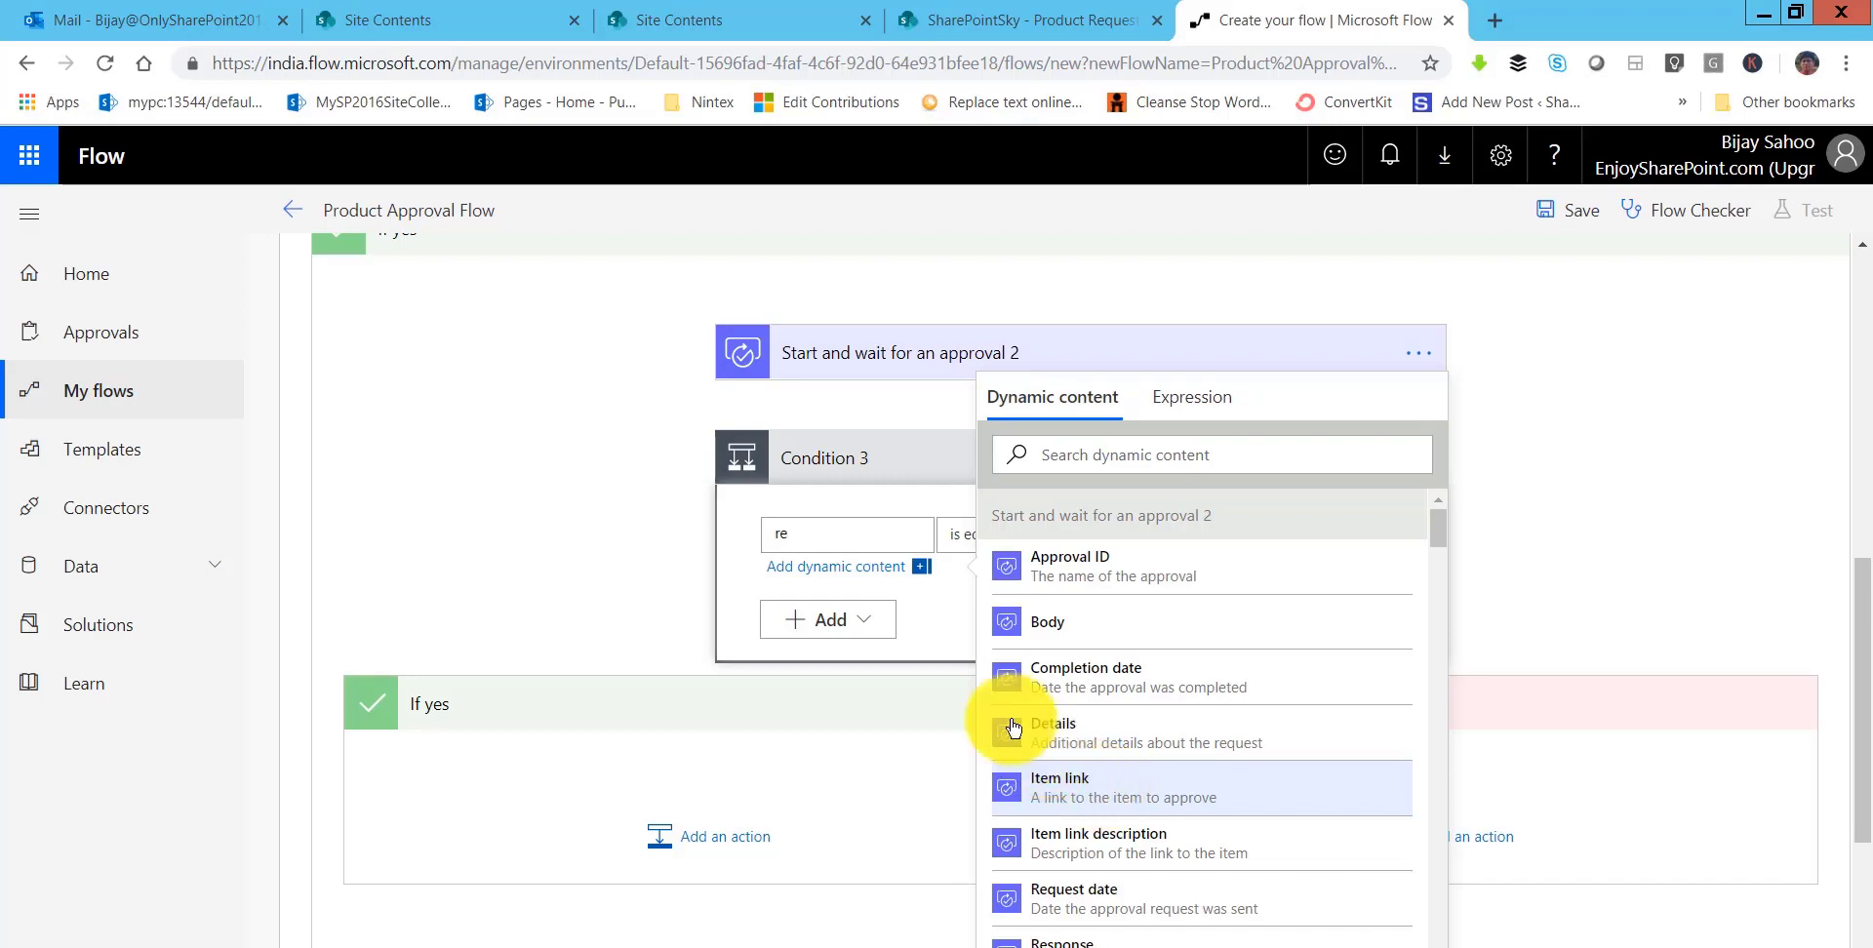
pyautogui.press('BackSpace')
pyautogui.press('BackSpace')
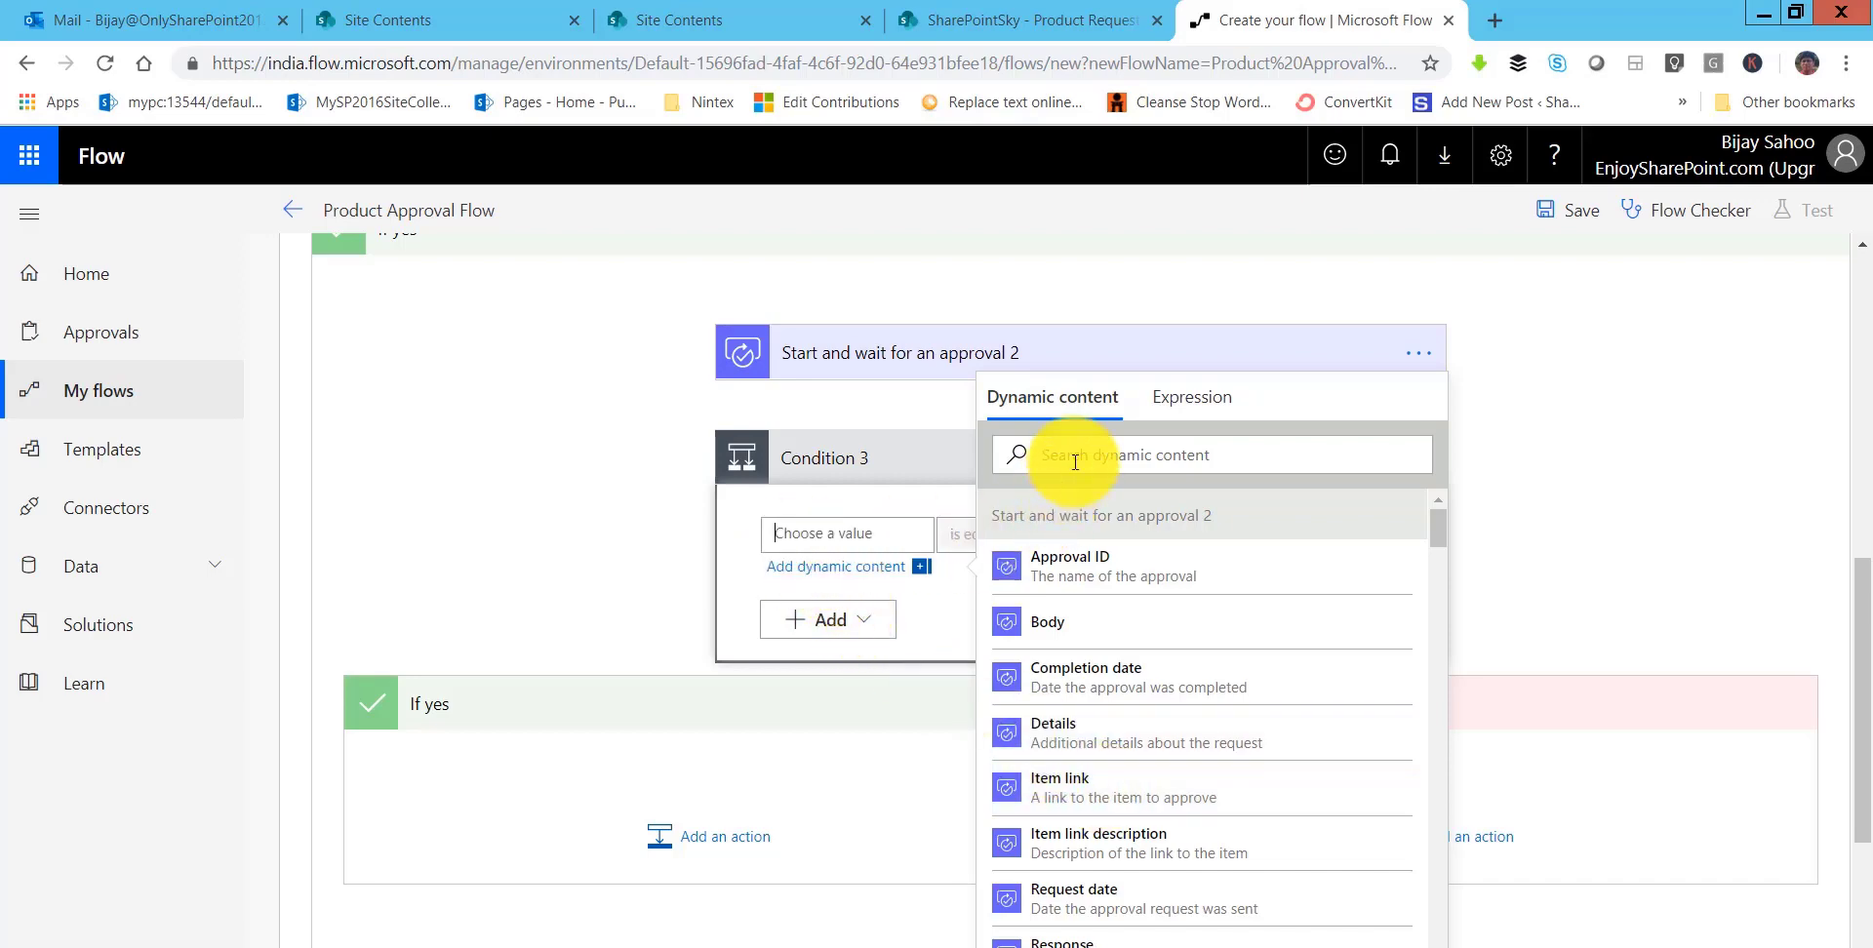
pyautogui.write('res')
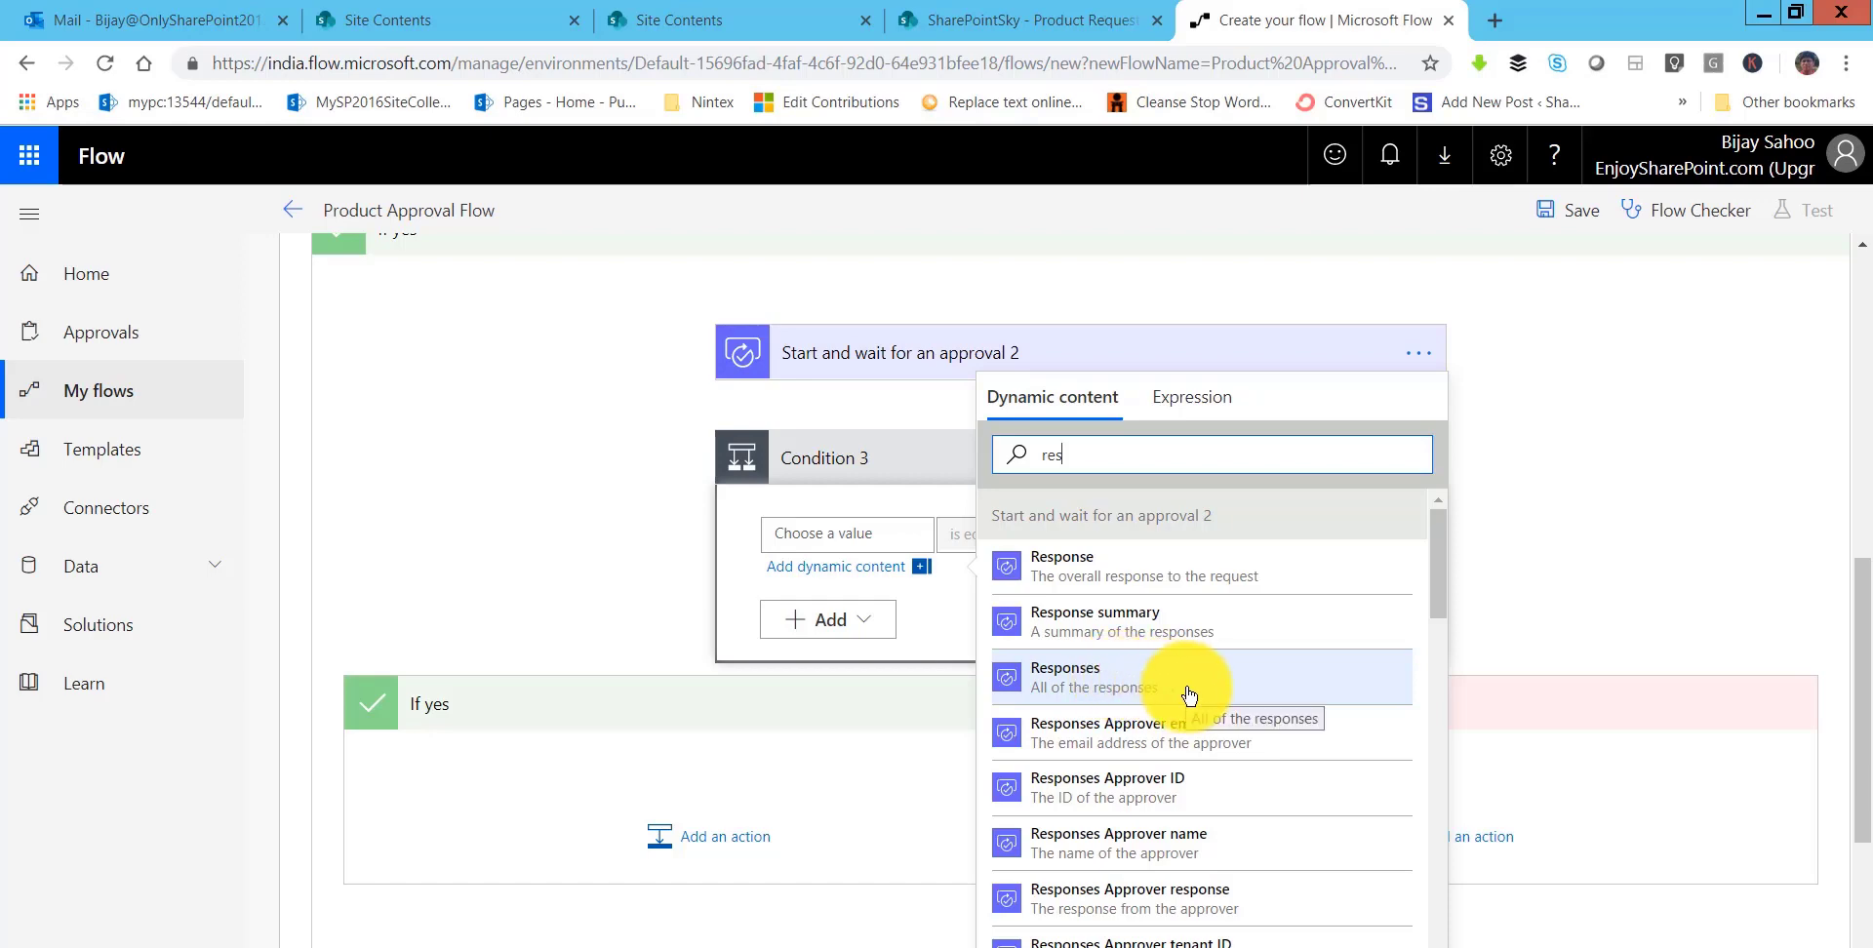
pyautogui.scroll(1, 1171, 712)
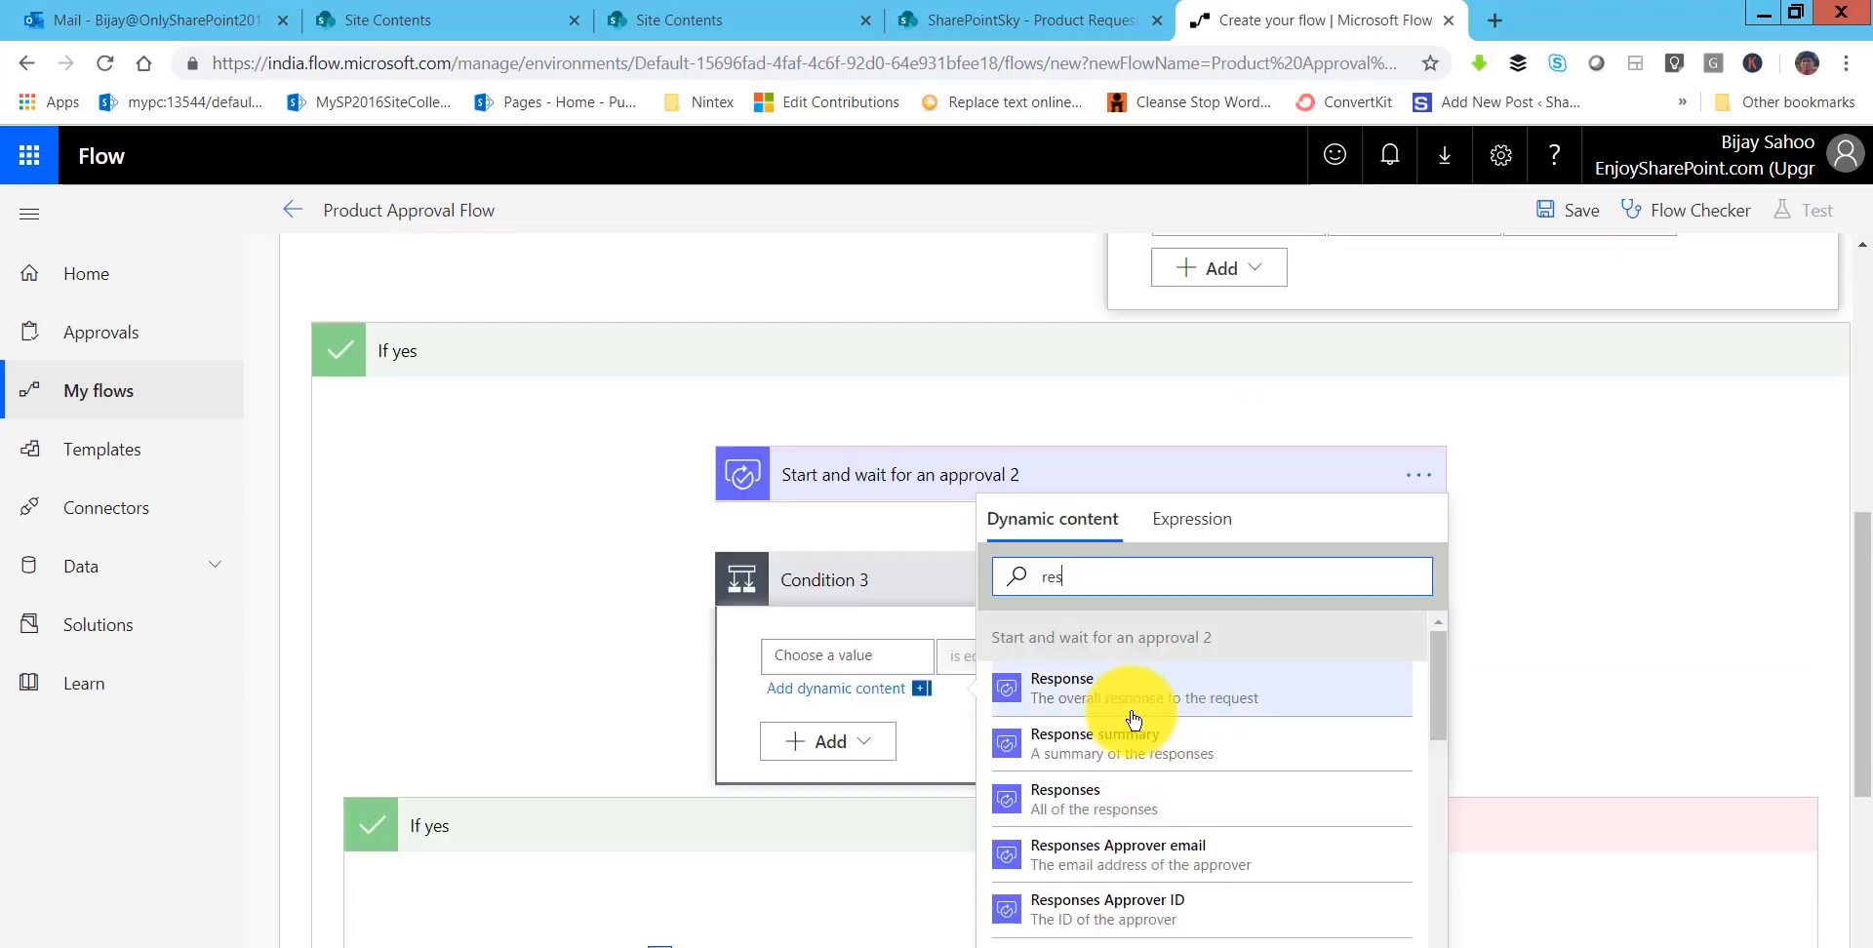
pyautogui.click(1106, 715)
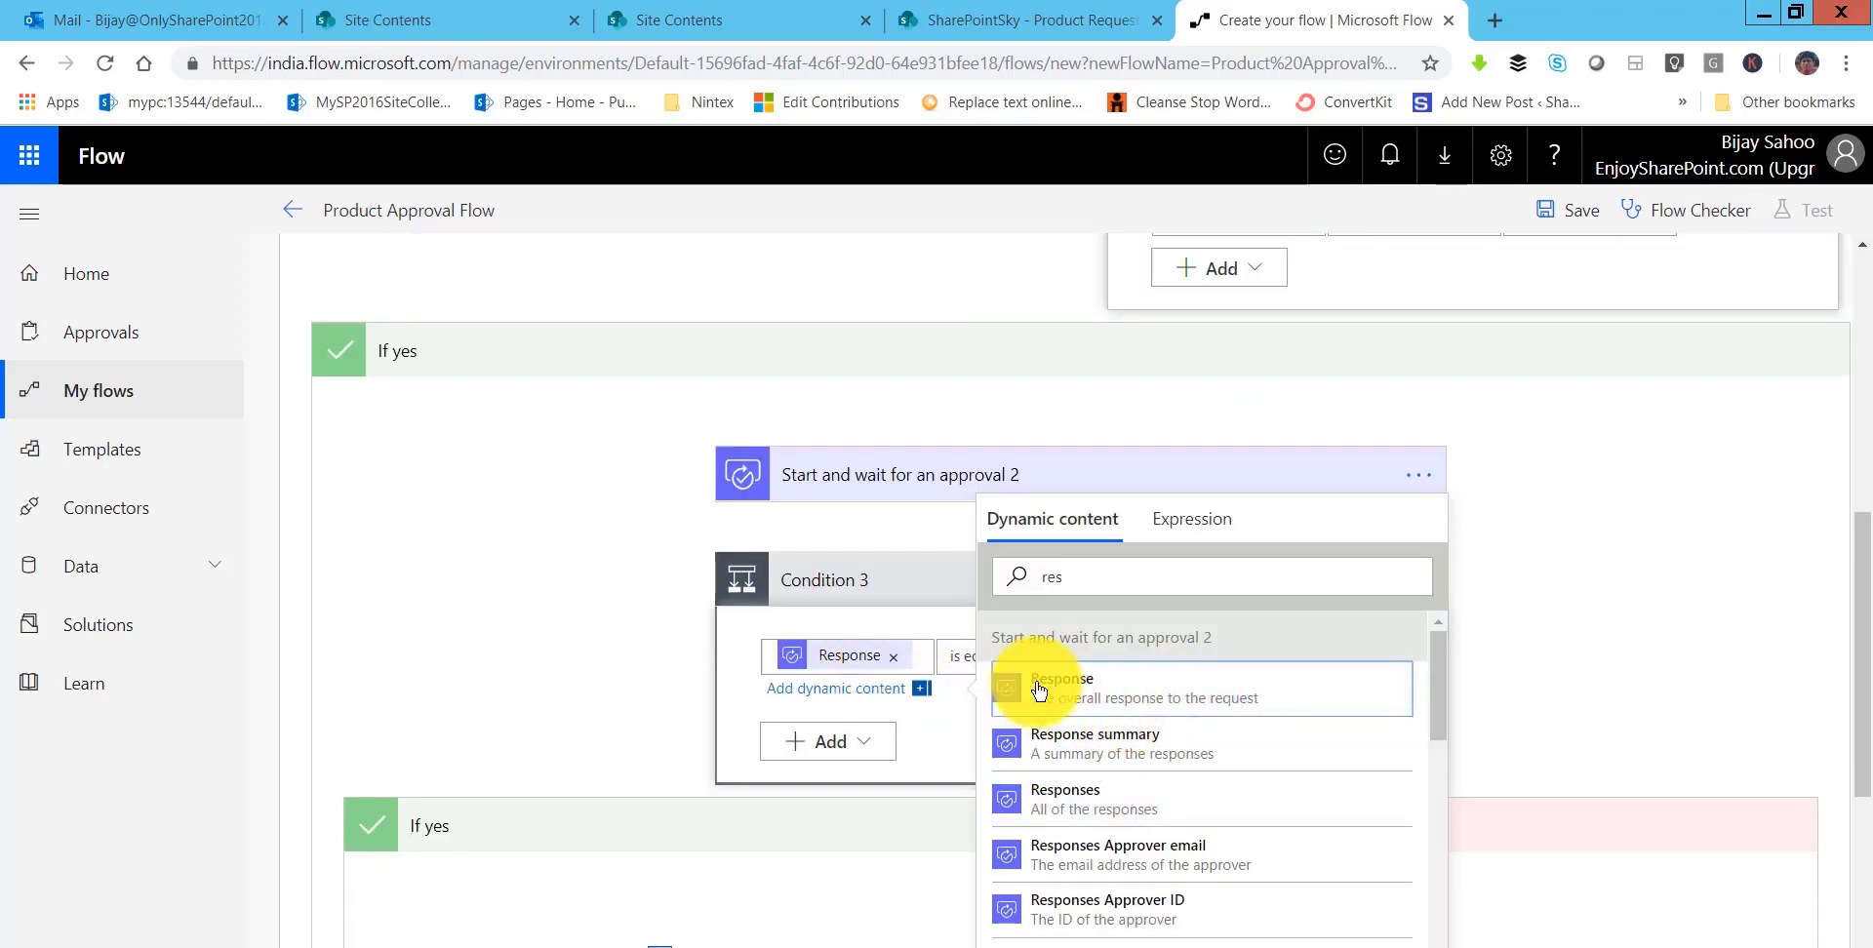
pyautogui.click(964, 662)
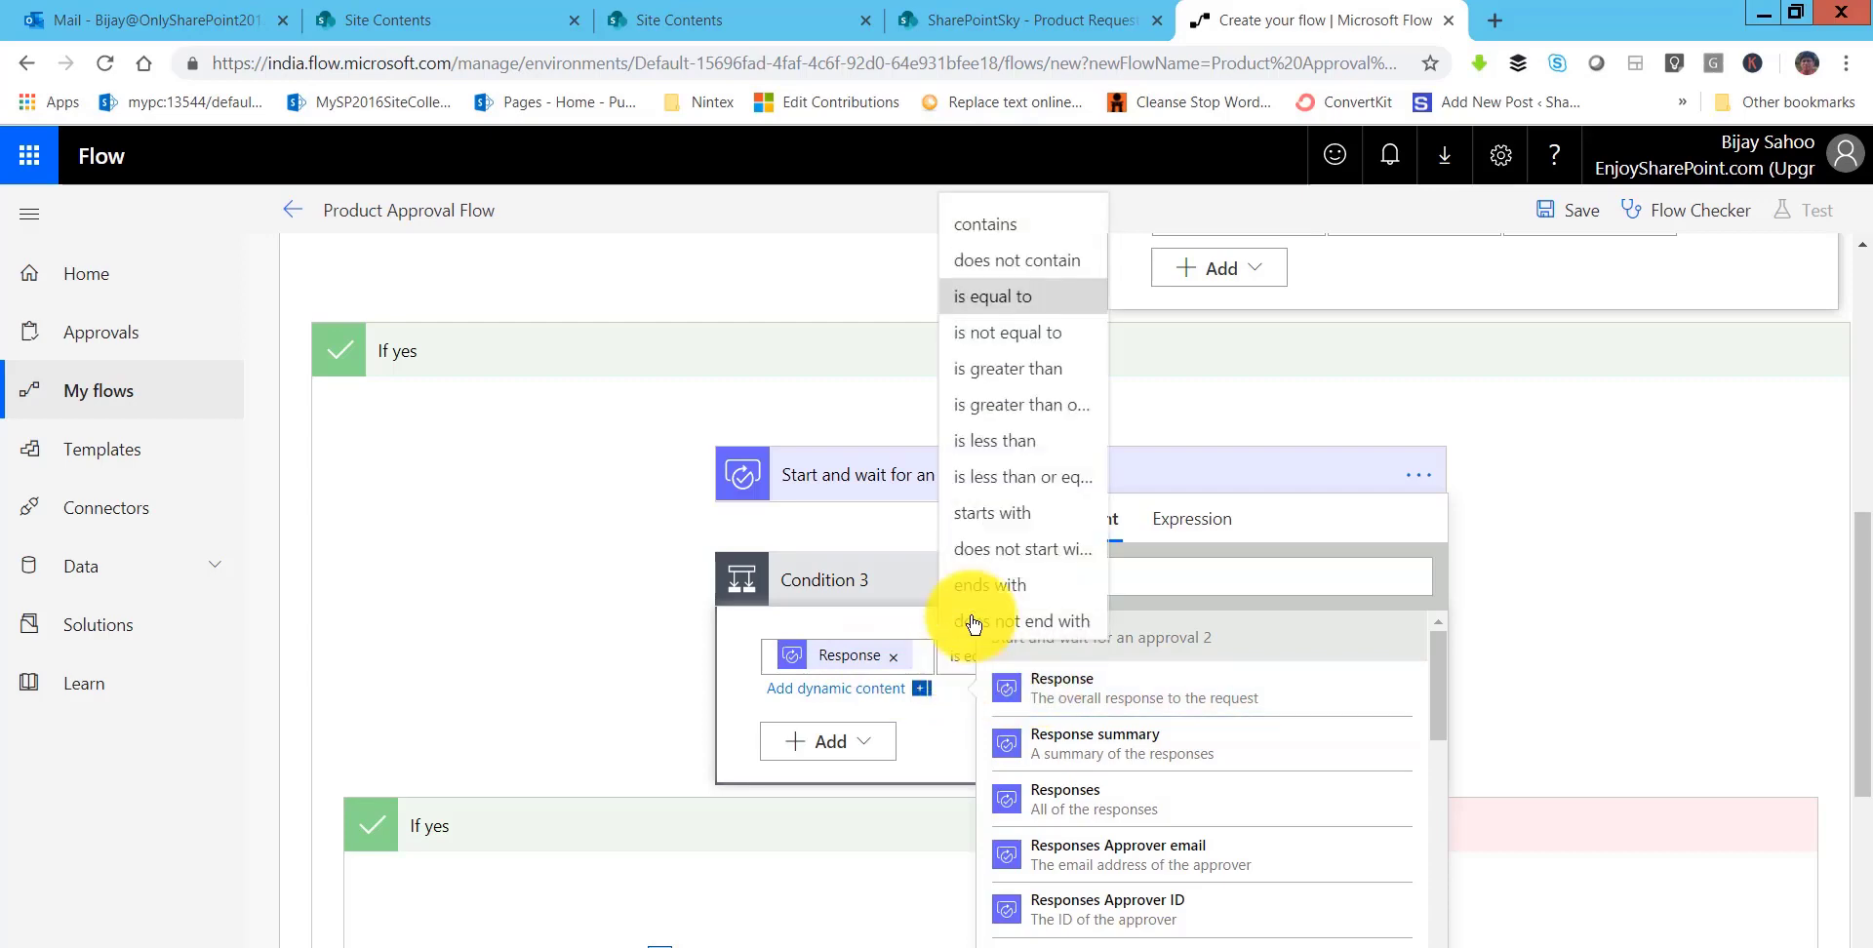
pyautogui.click(997, 298)
pyautogui.click(1411, 443)
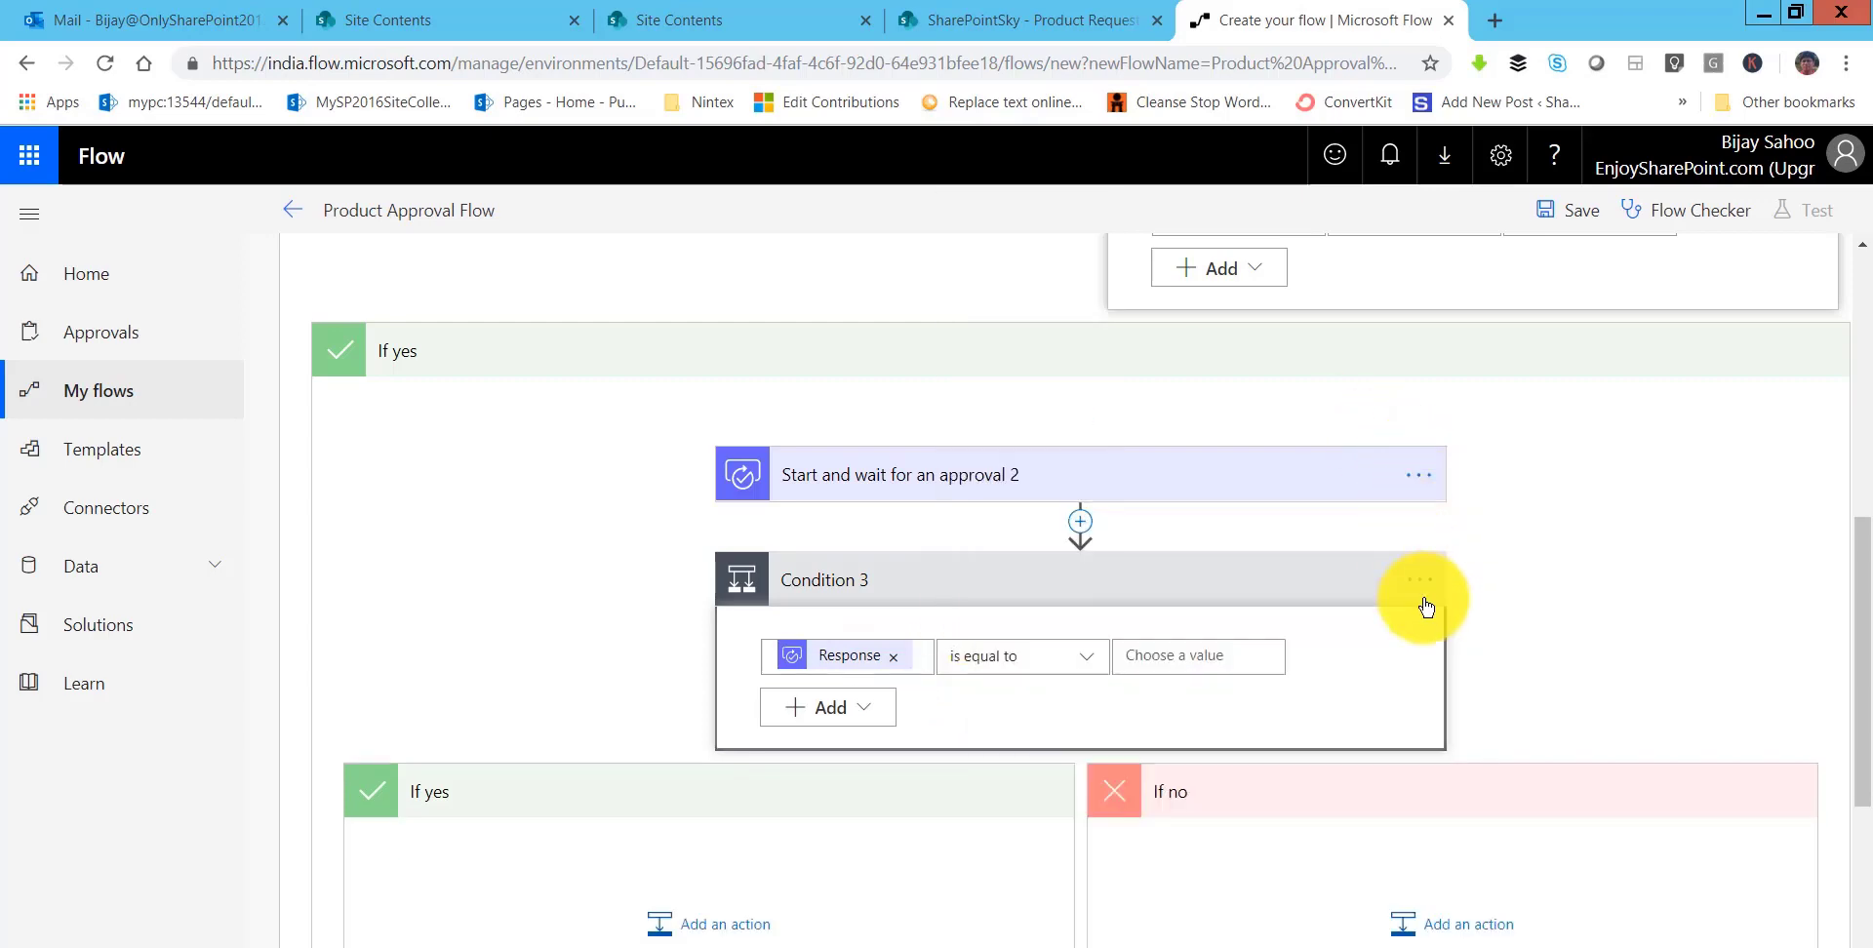
pyautogui.click(1220, 656)
pyautogui.write('Approve')
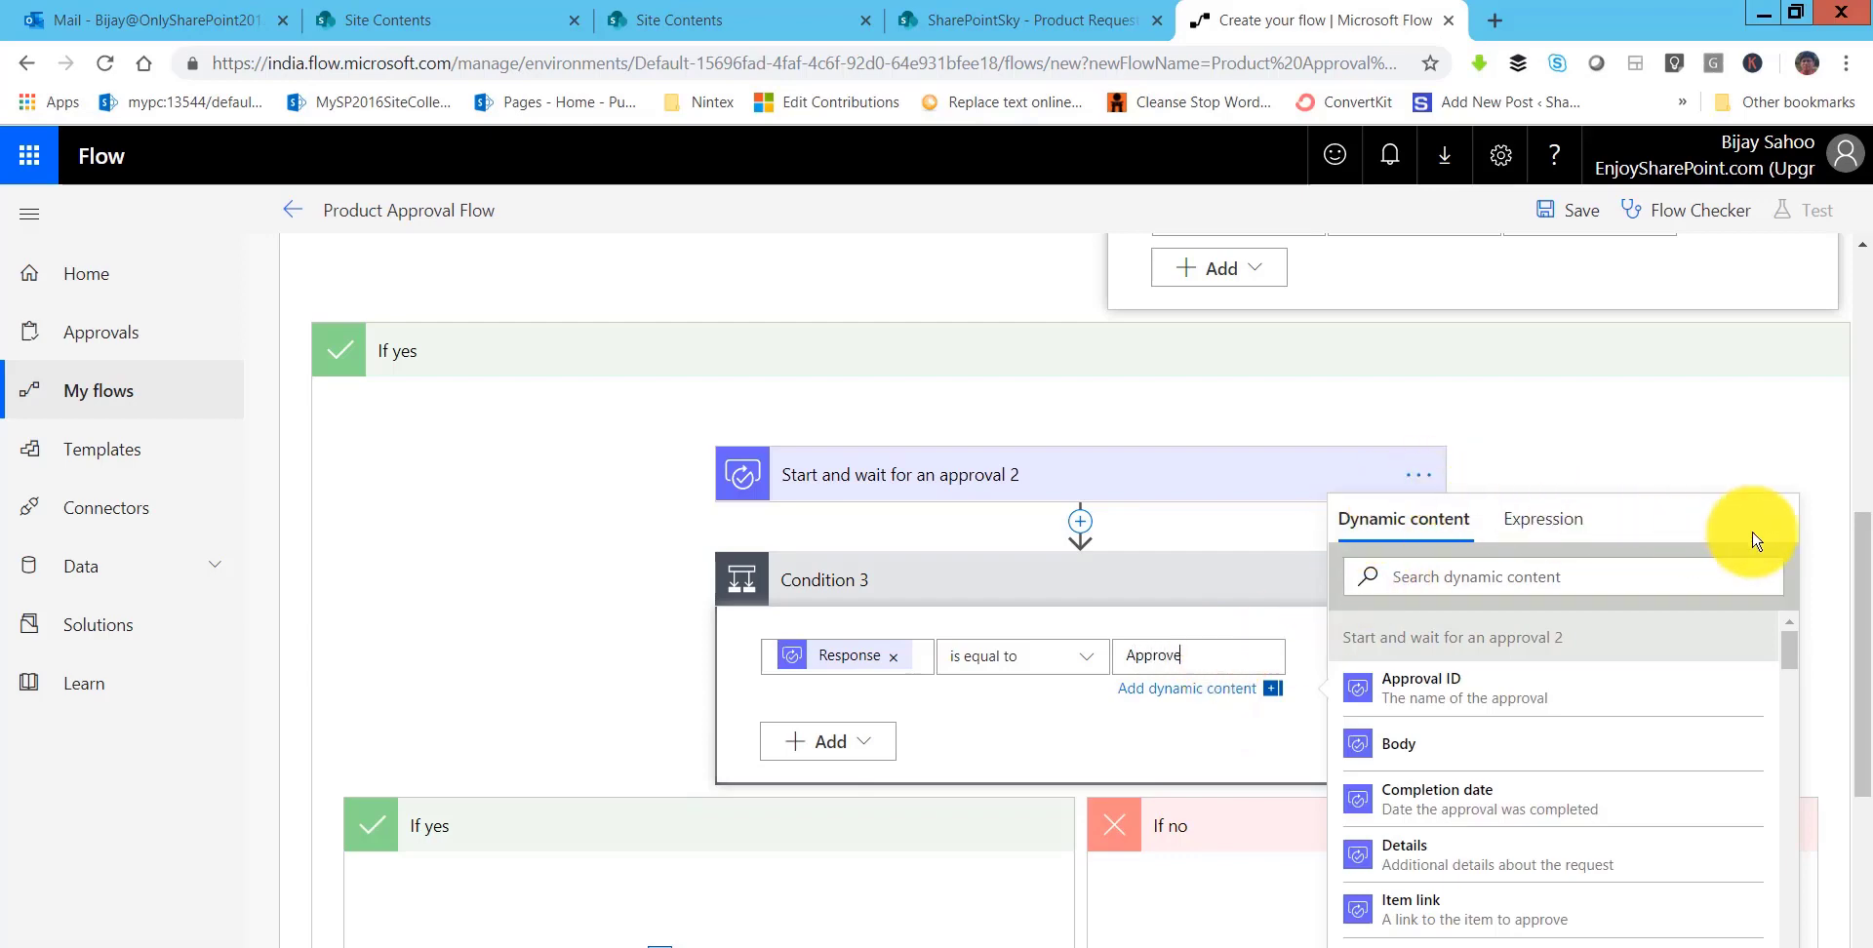
pyautogui.scroll(-3, 1099, 744)
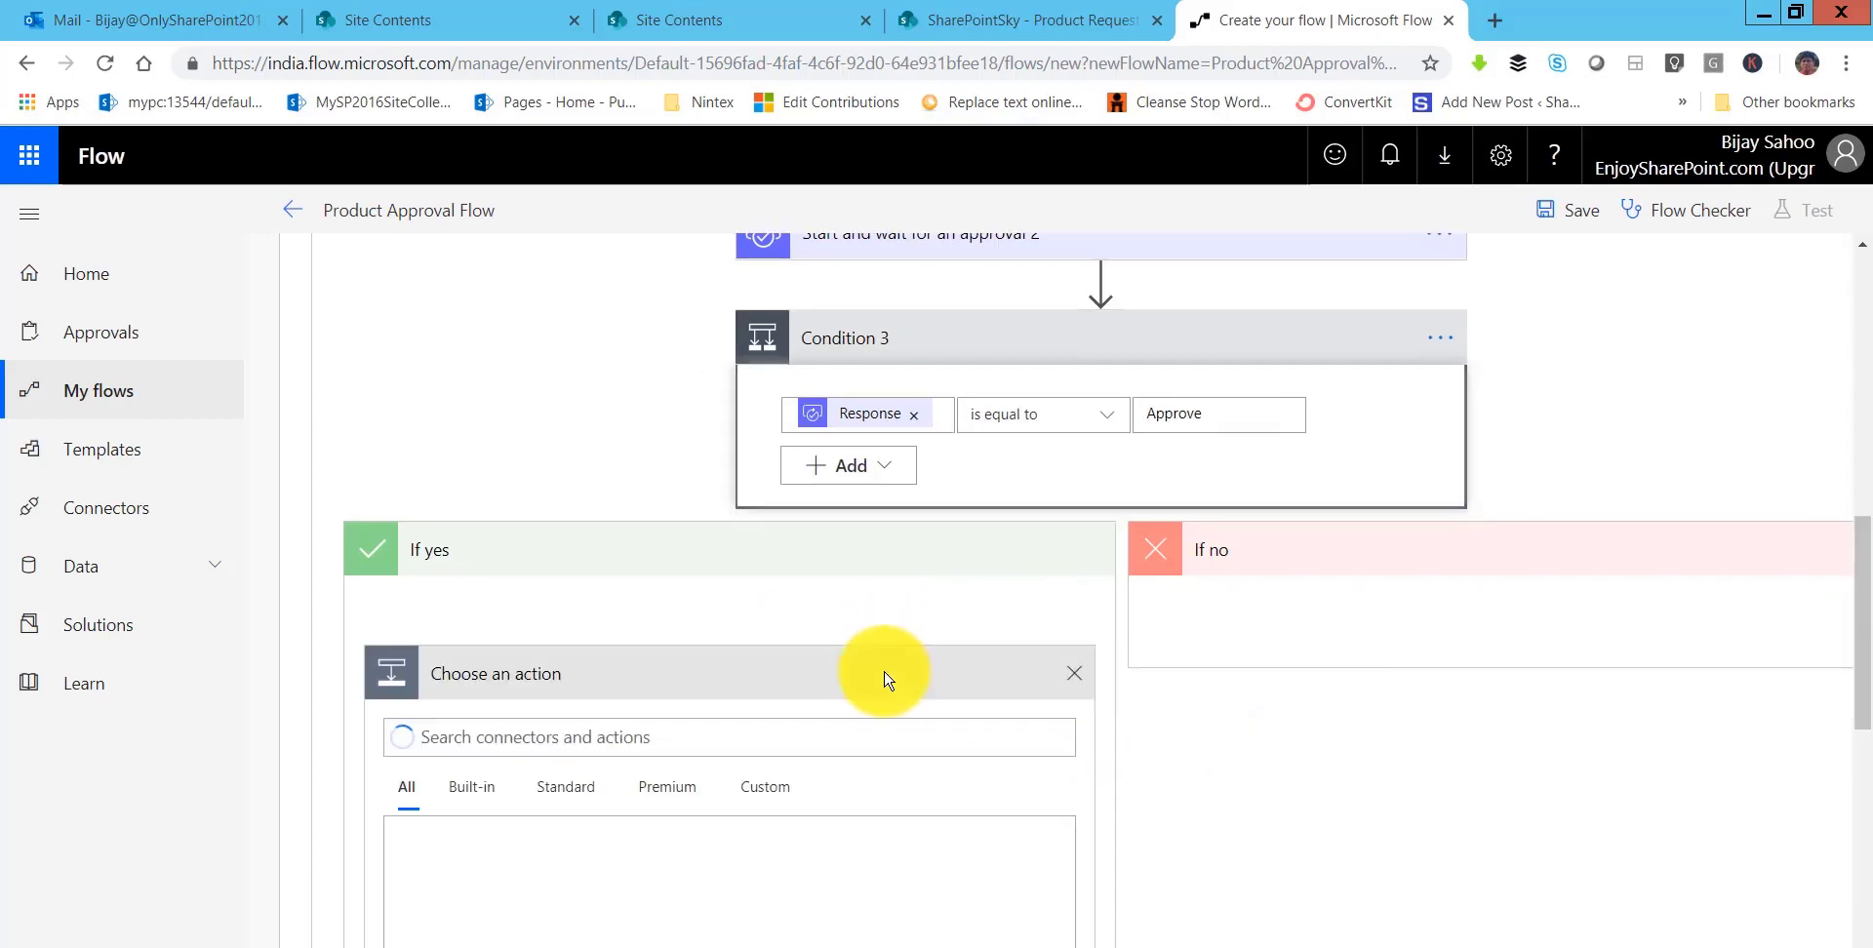
# - Search 'update' and add the SharePoint Update item action to Condition 3's If yes branch
pyautogui.scroll(-3, 886, 679)
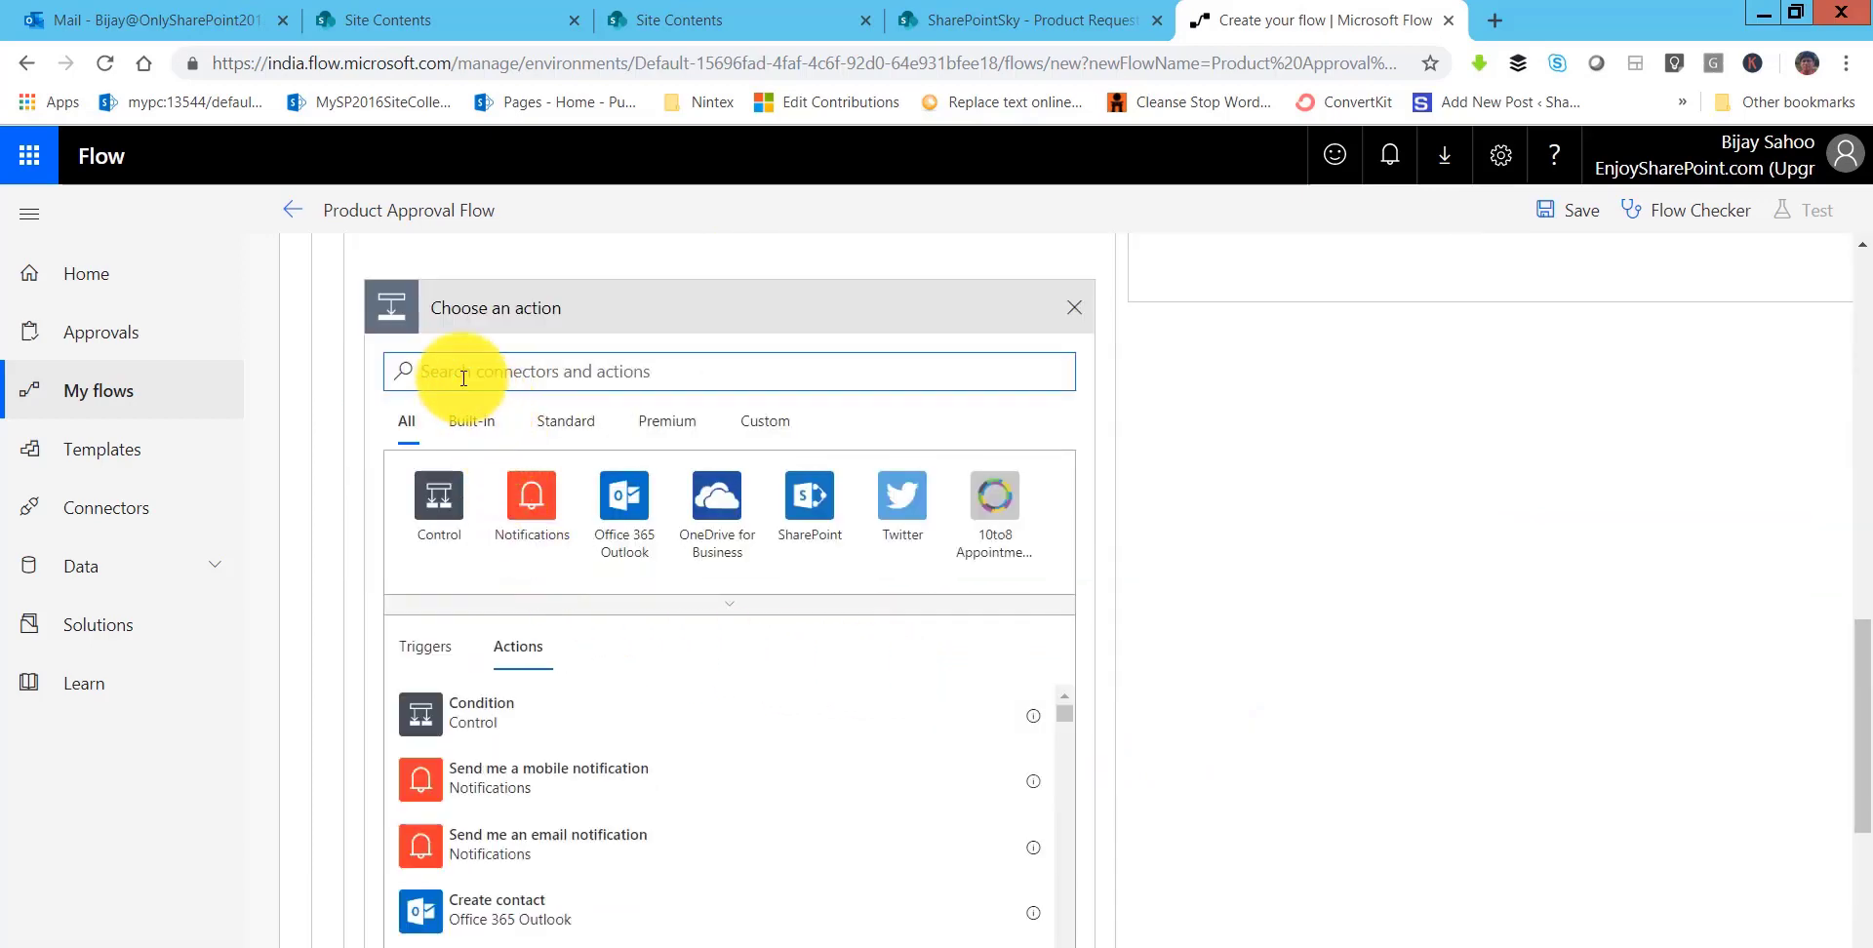
pyautogui.write('update ite')
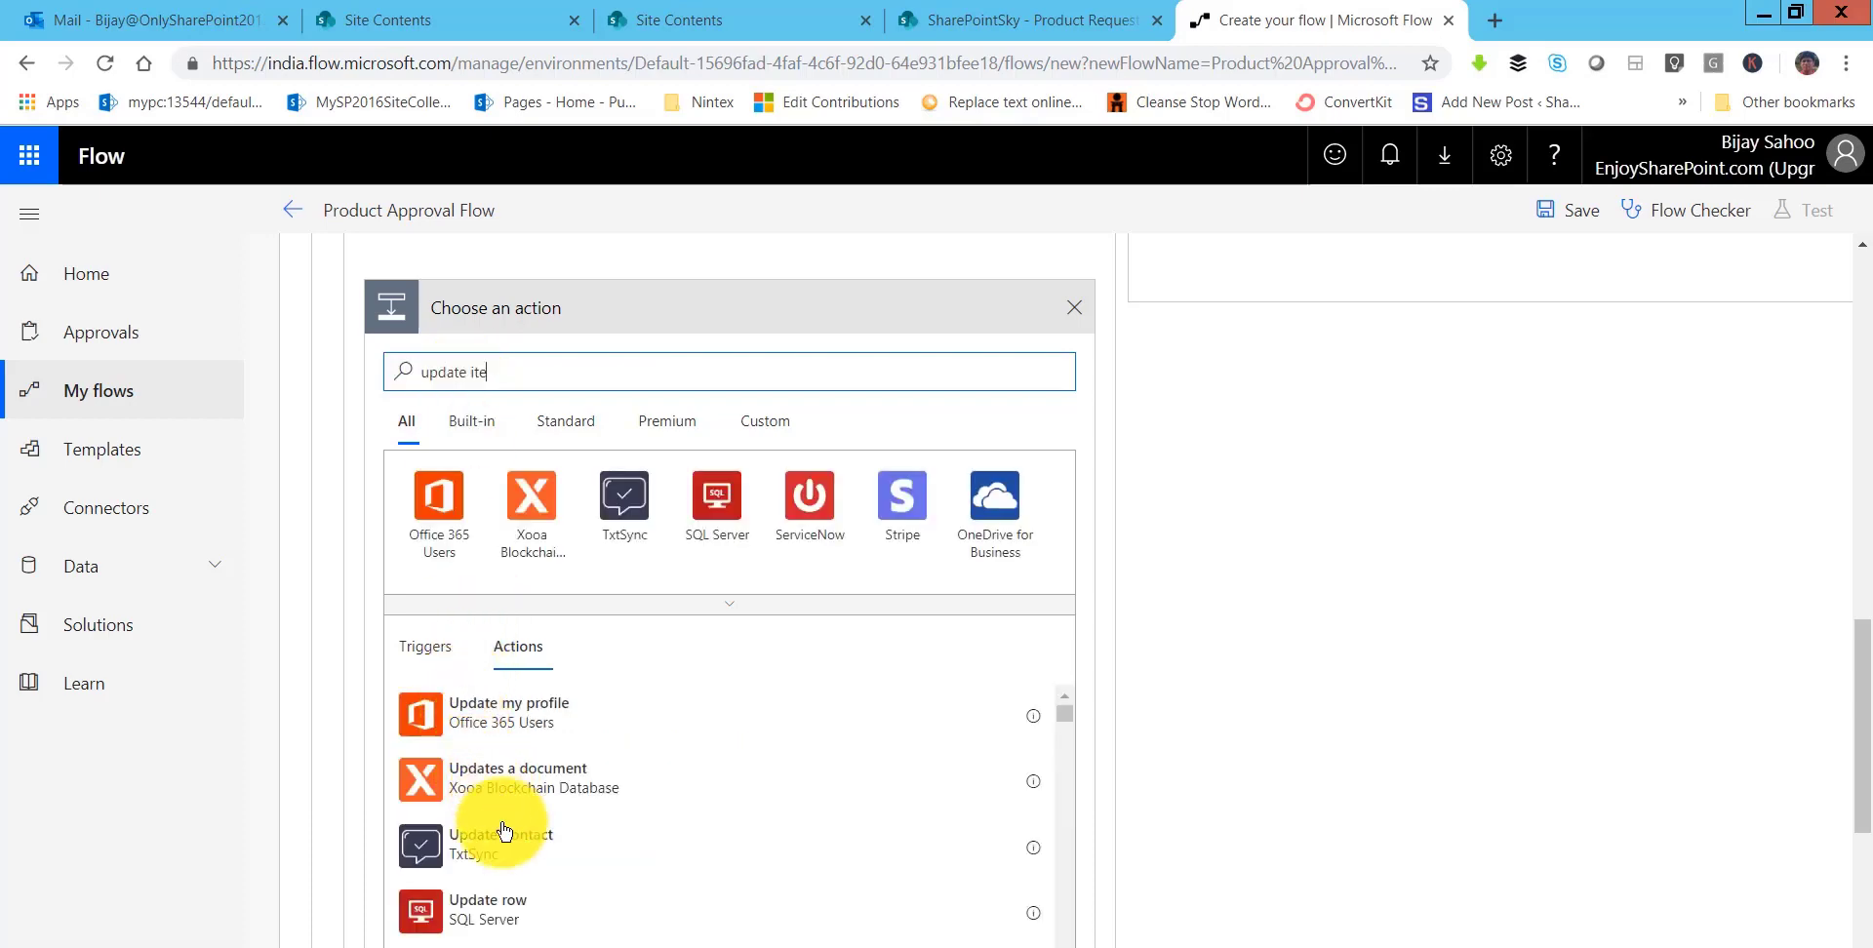
pyautogui.scroll(-3, 506, 854)
pyautogui.scroll(5, 506, 854)
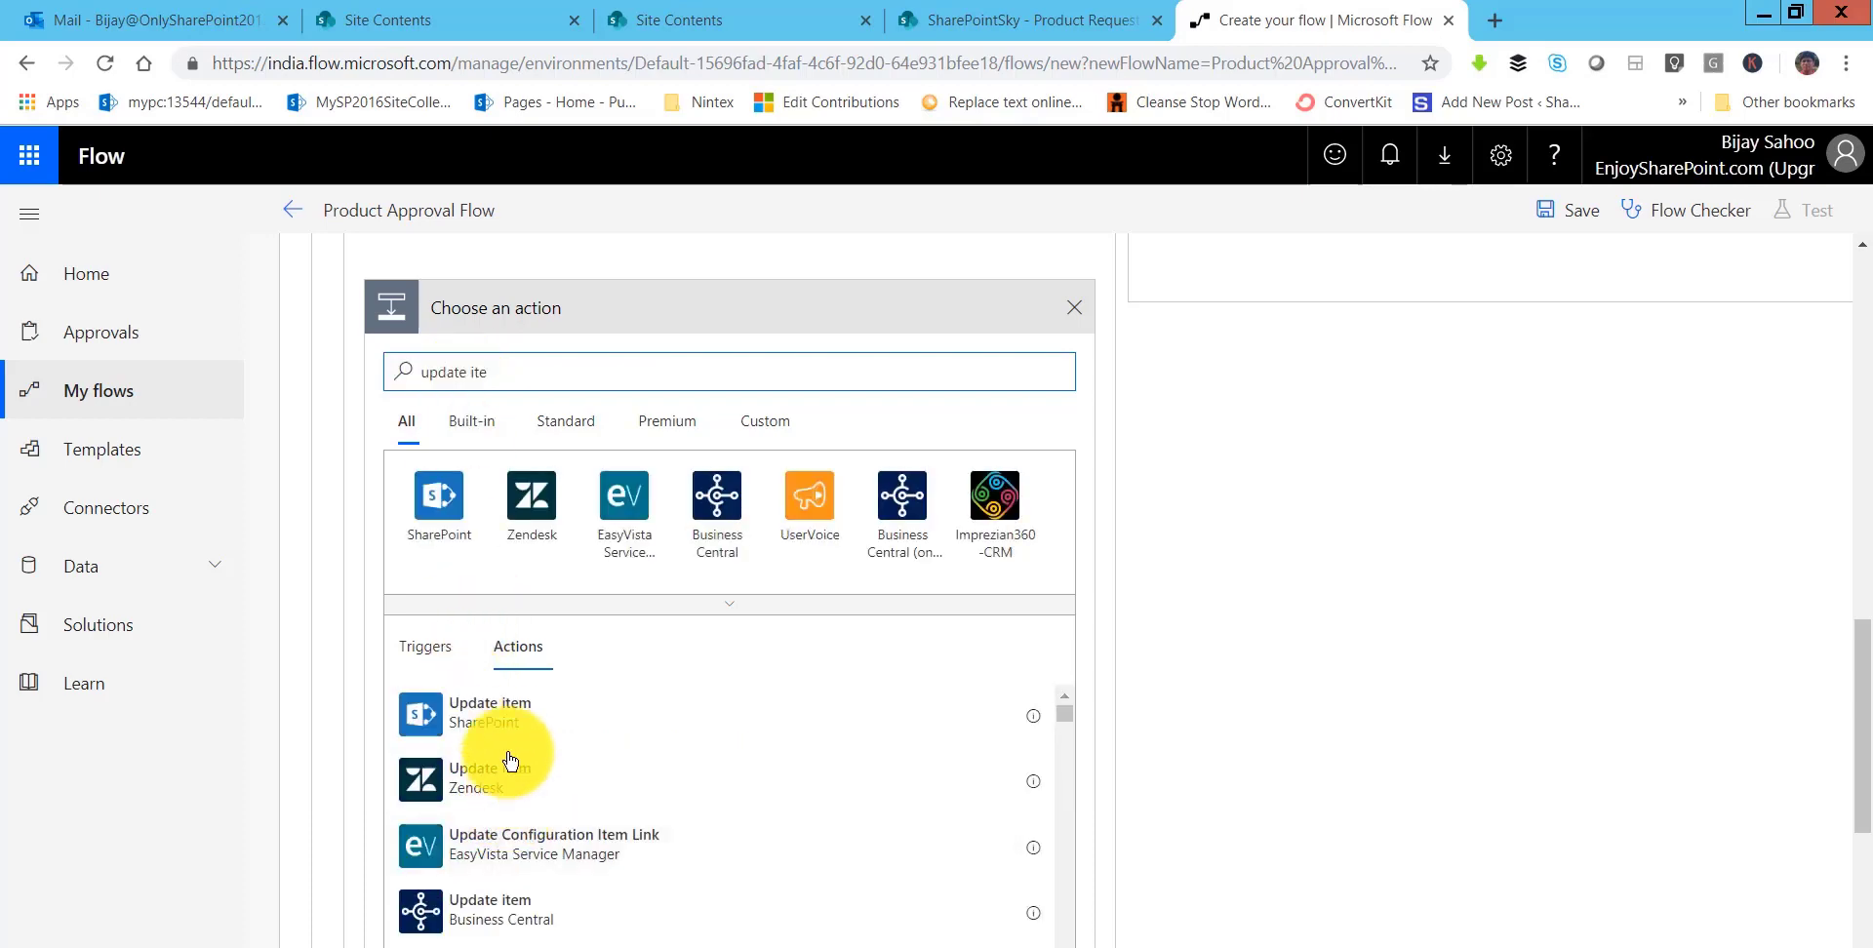
pyautogui.click(595, 709)
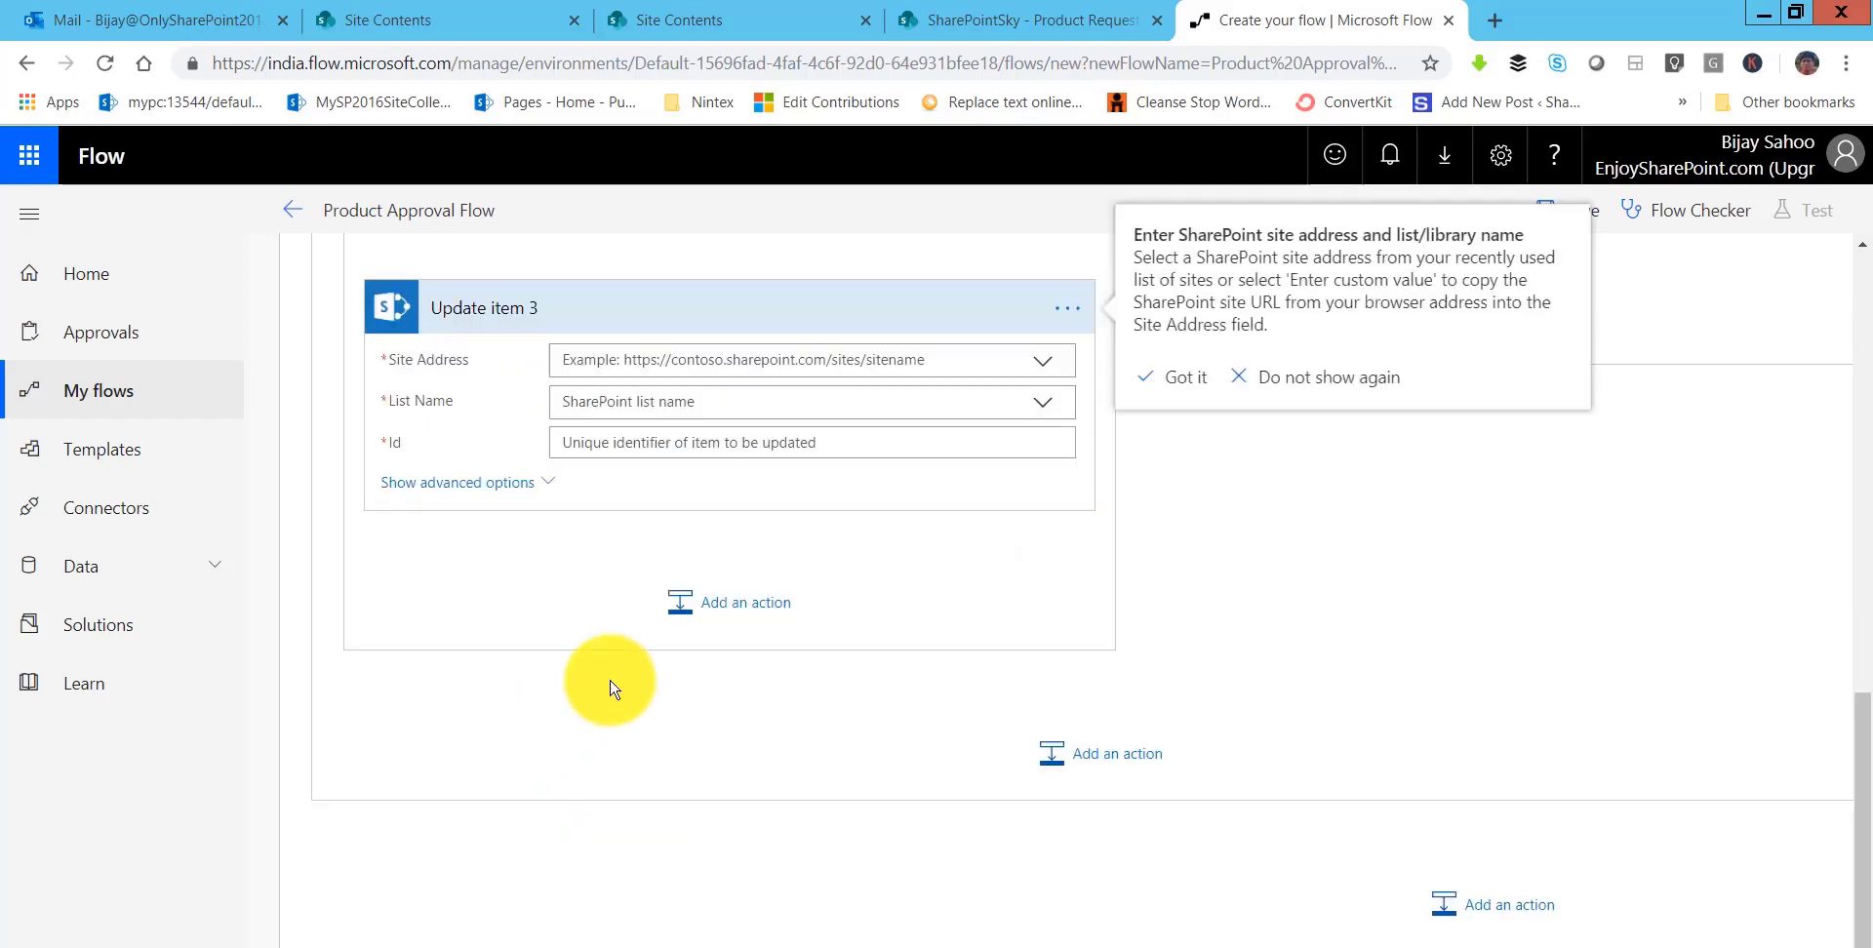
# - Target the SharePointSky site's Product Request list, using the new item's ID as Id
pyautogui.click(683, 371)
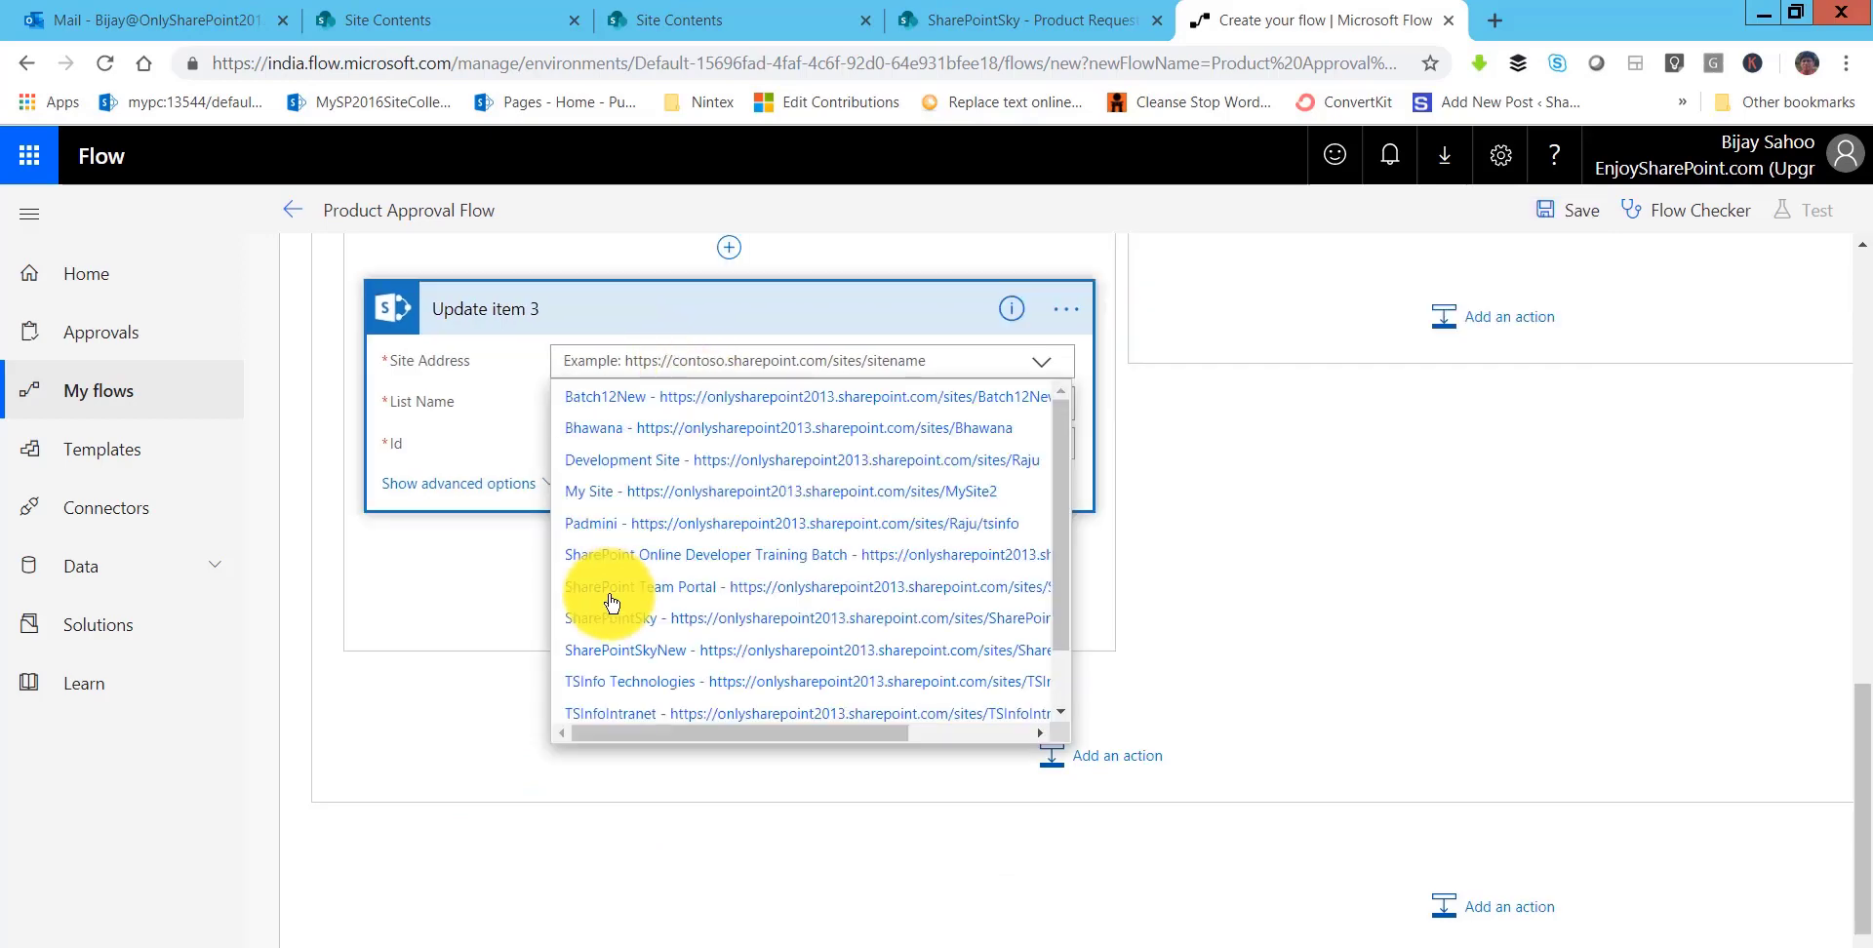
pyautogui.click(609, 619)
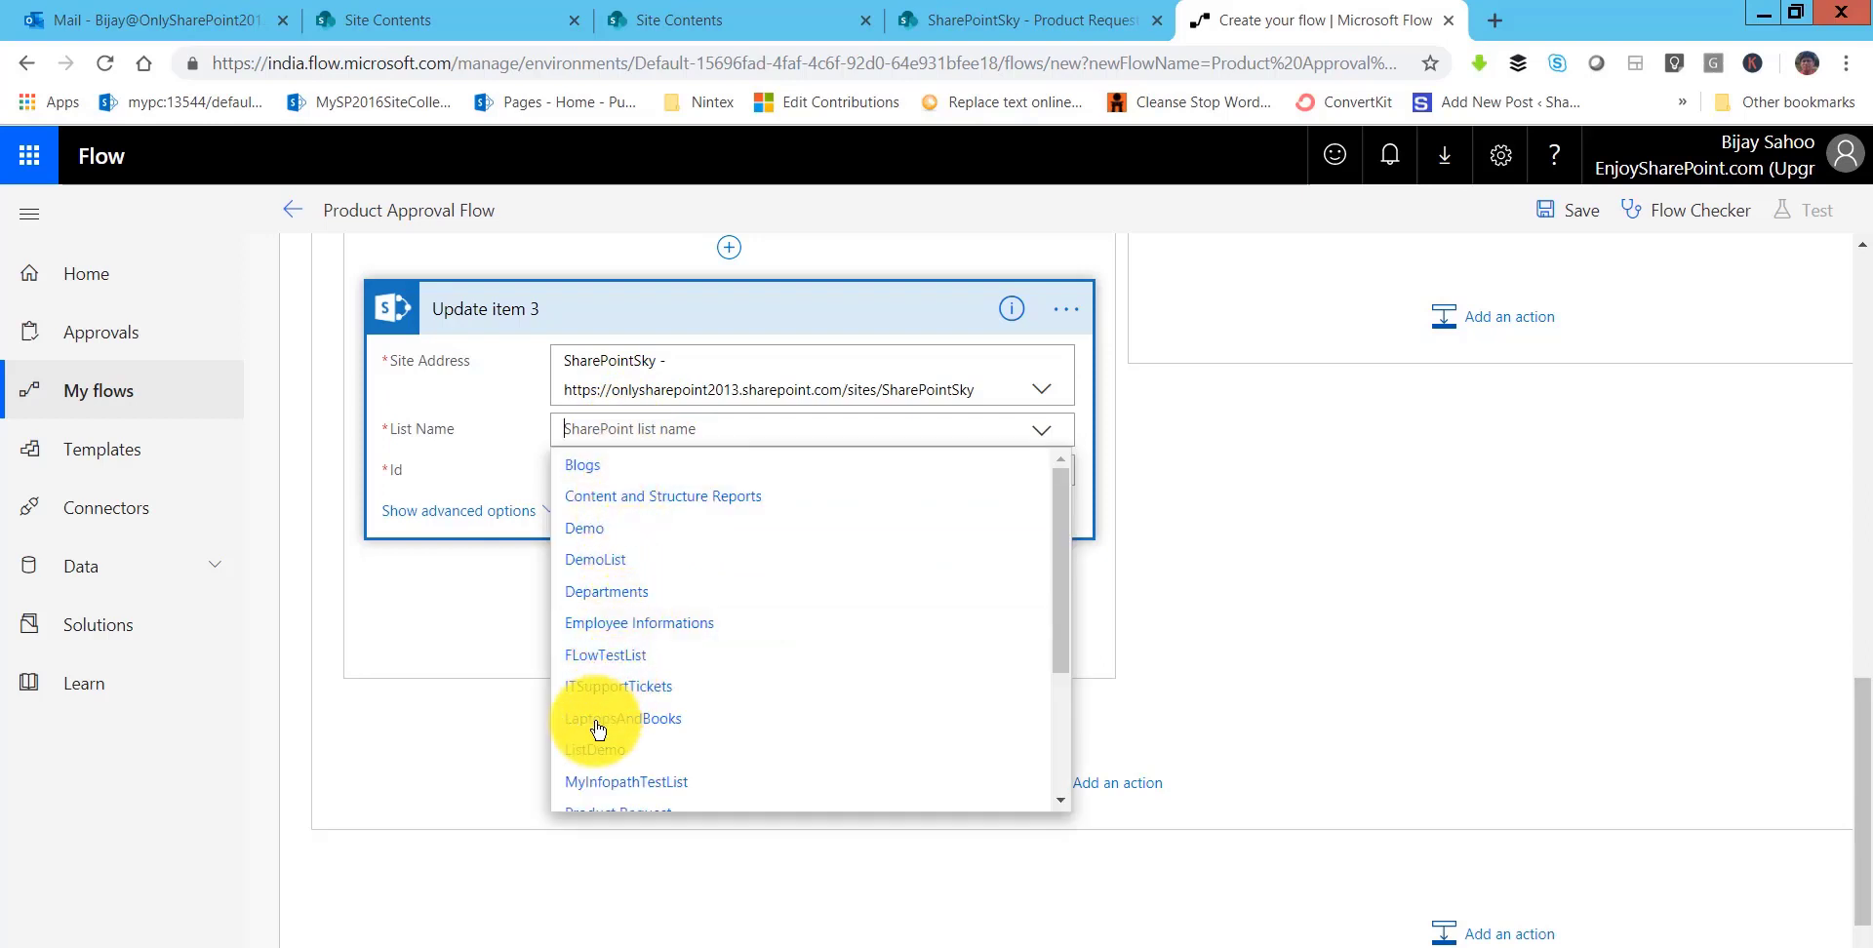
pyautogui.scroll(-1, 598, 712)
pyautogui.click(598, 692)
pyautogui.click(624, 470)
pyautogui.click(1182, 499)
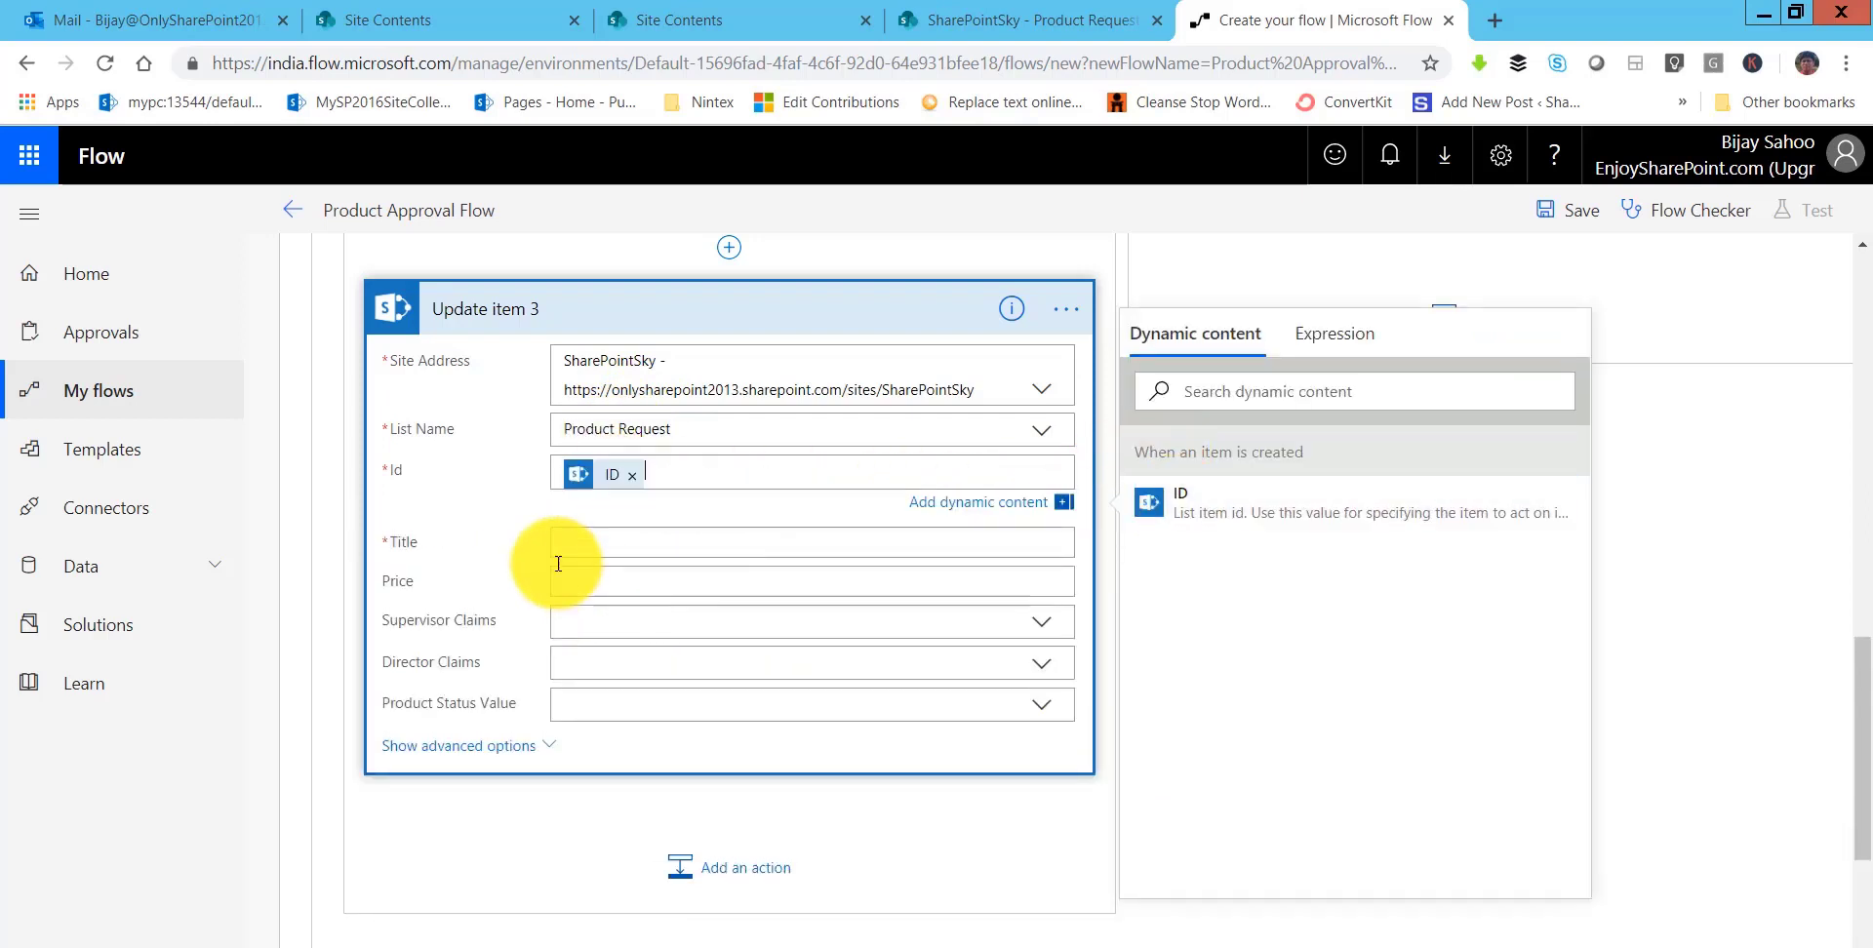
# - Fill Title and Price with the item's values and set Product Status to Approved
pyautogui.click(732, 544)
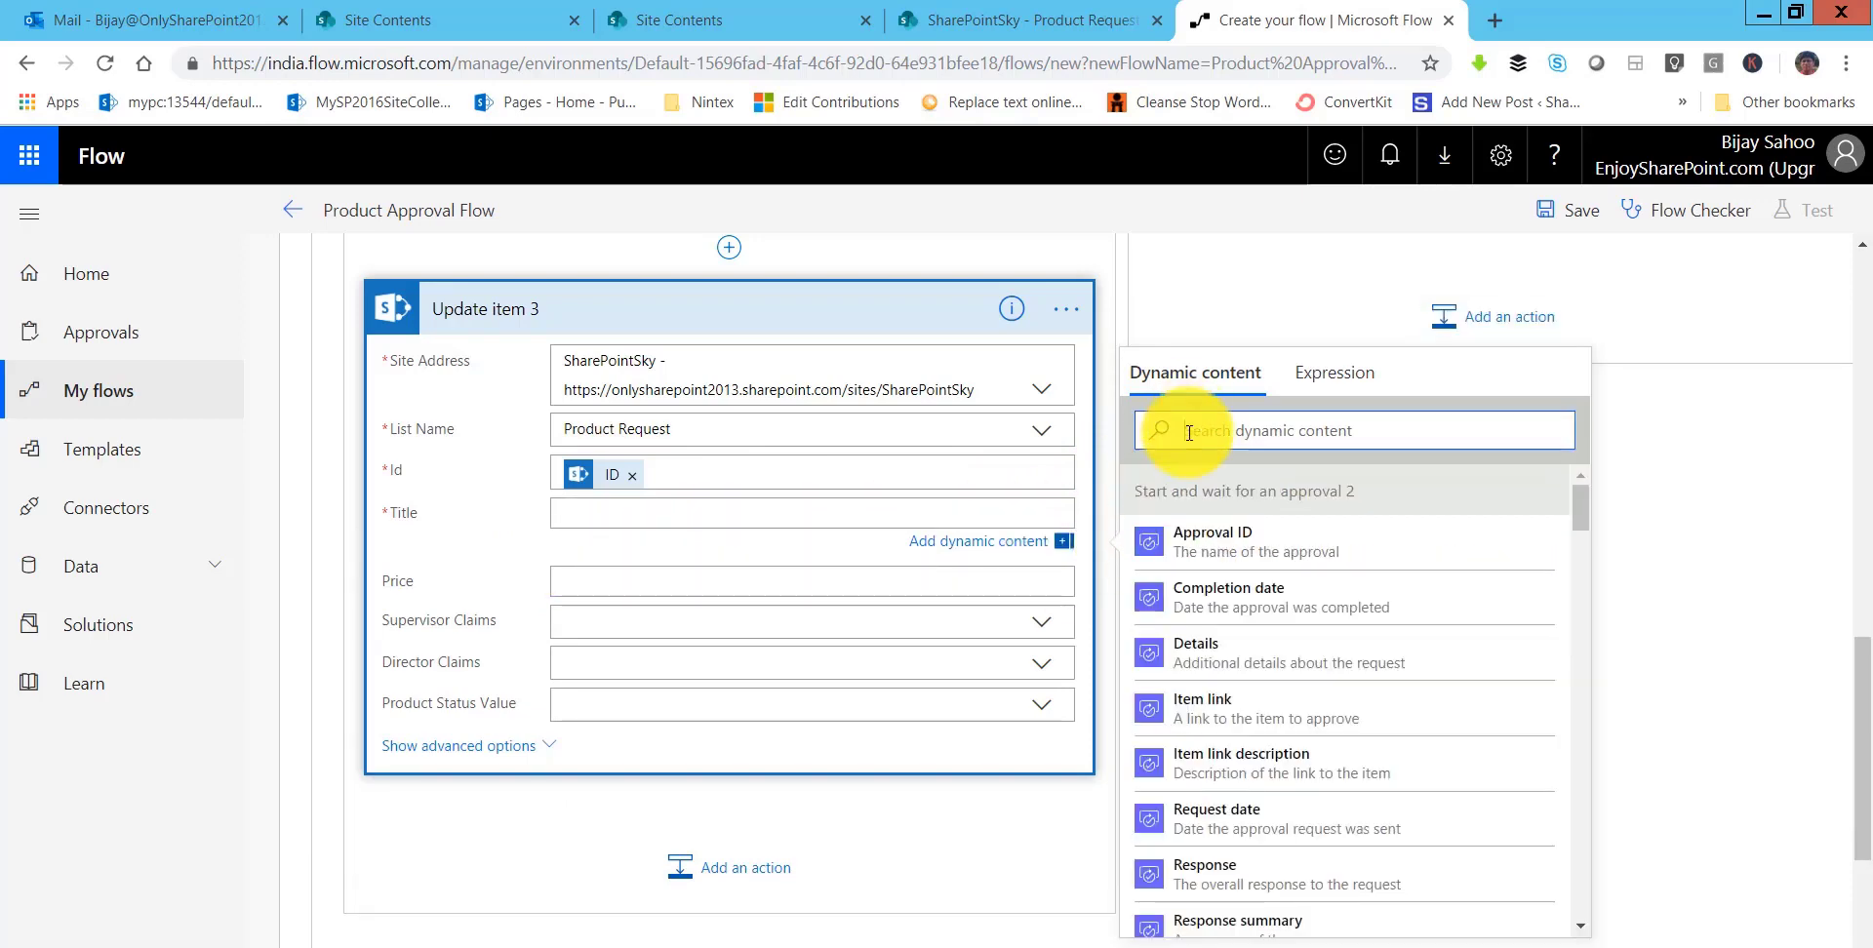
pyautogui.write('title')
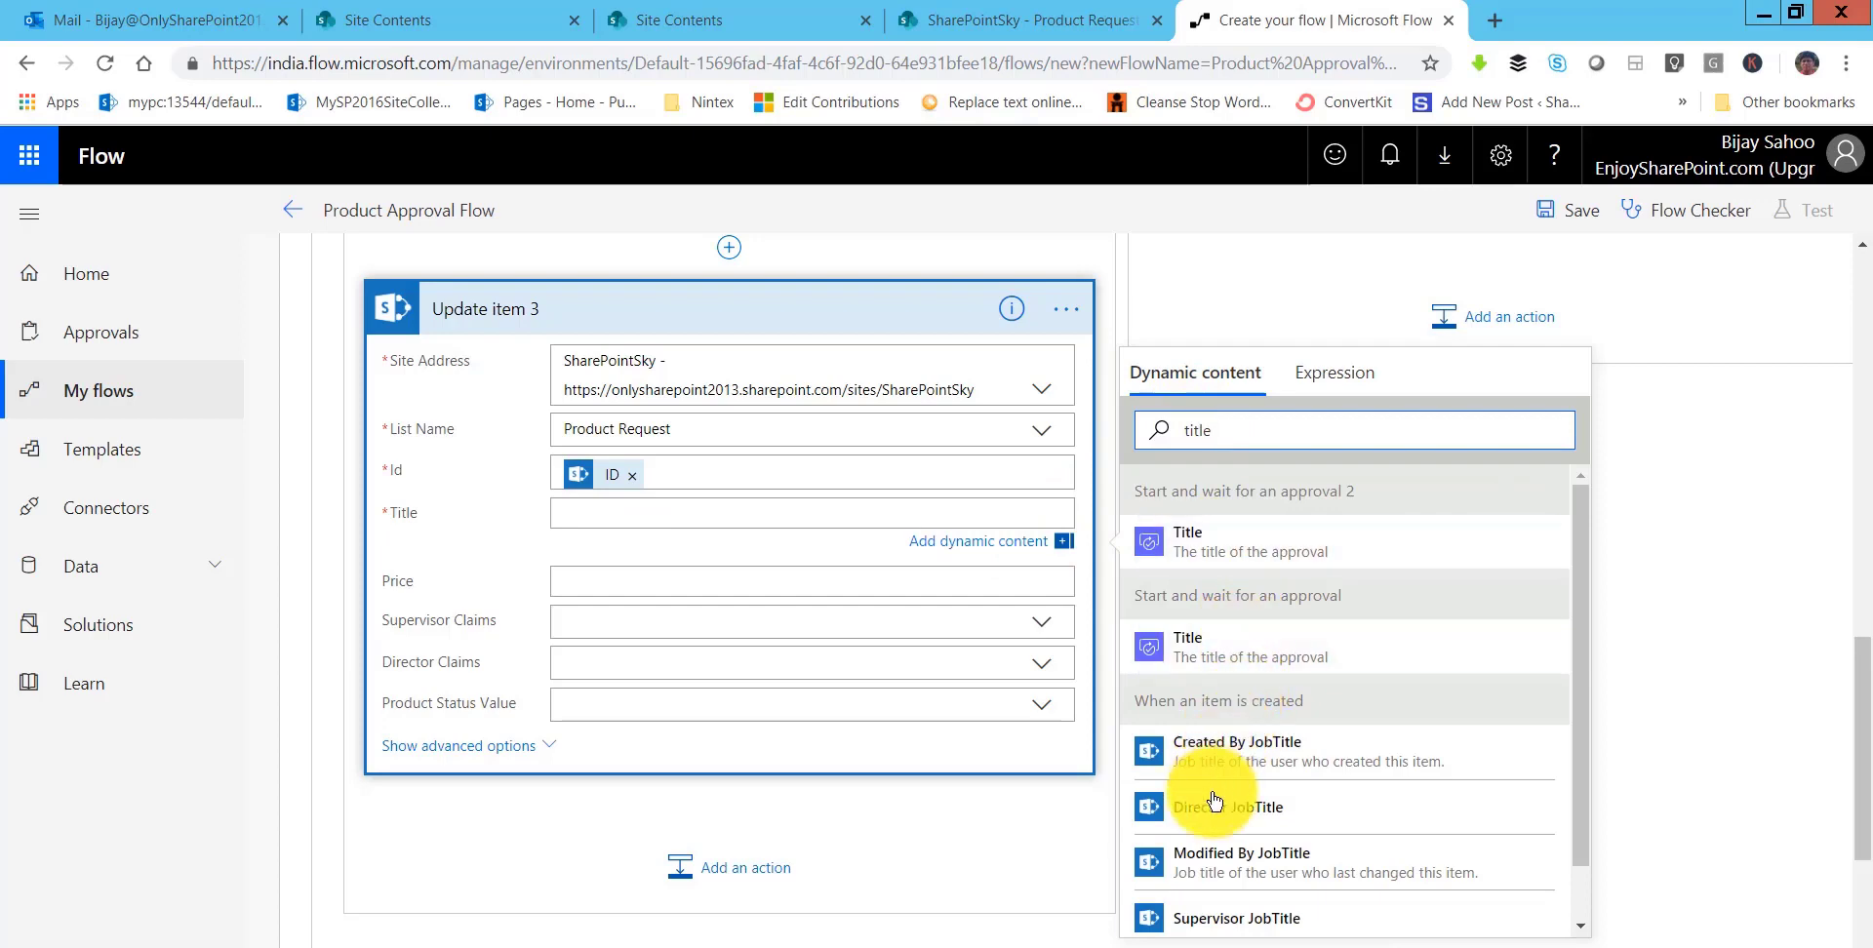
pyautogui.scroll(-1, 1236, 789)
pyautogui.click(1188, 907)
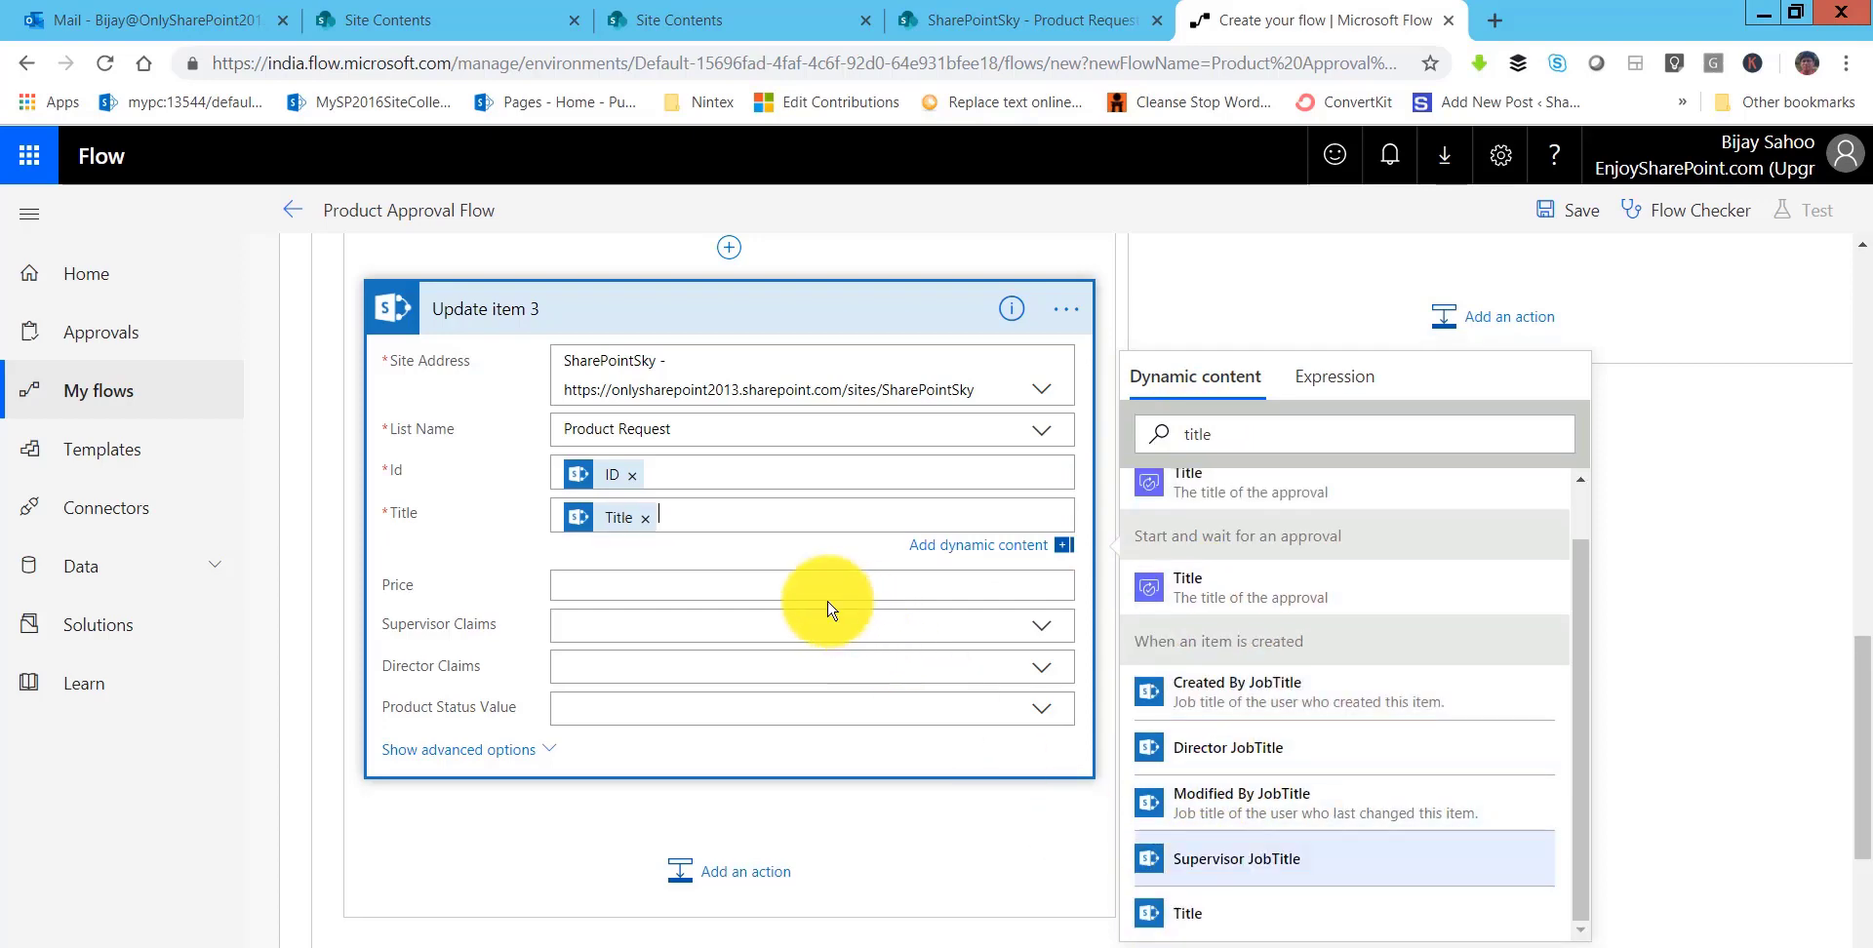
pyautogui.click(617, 589)
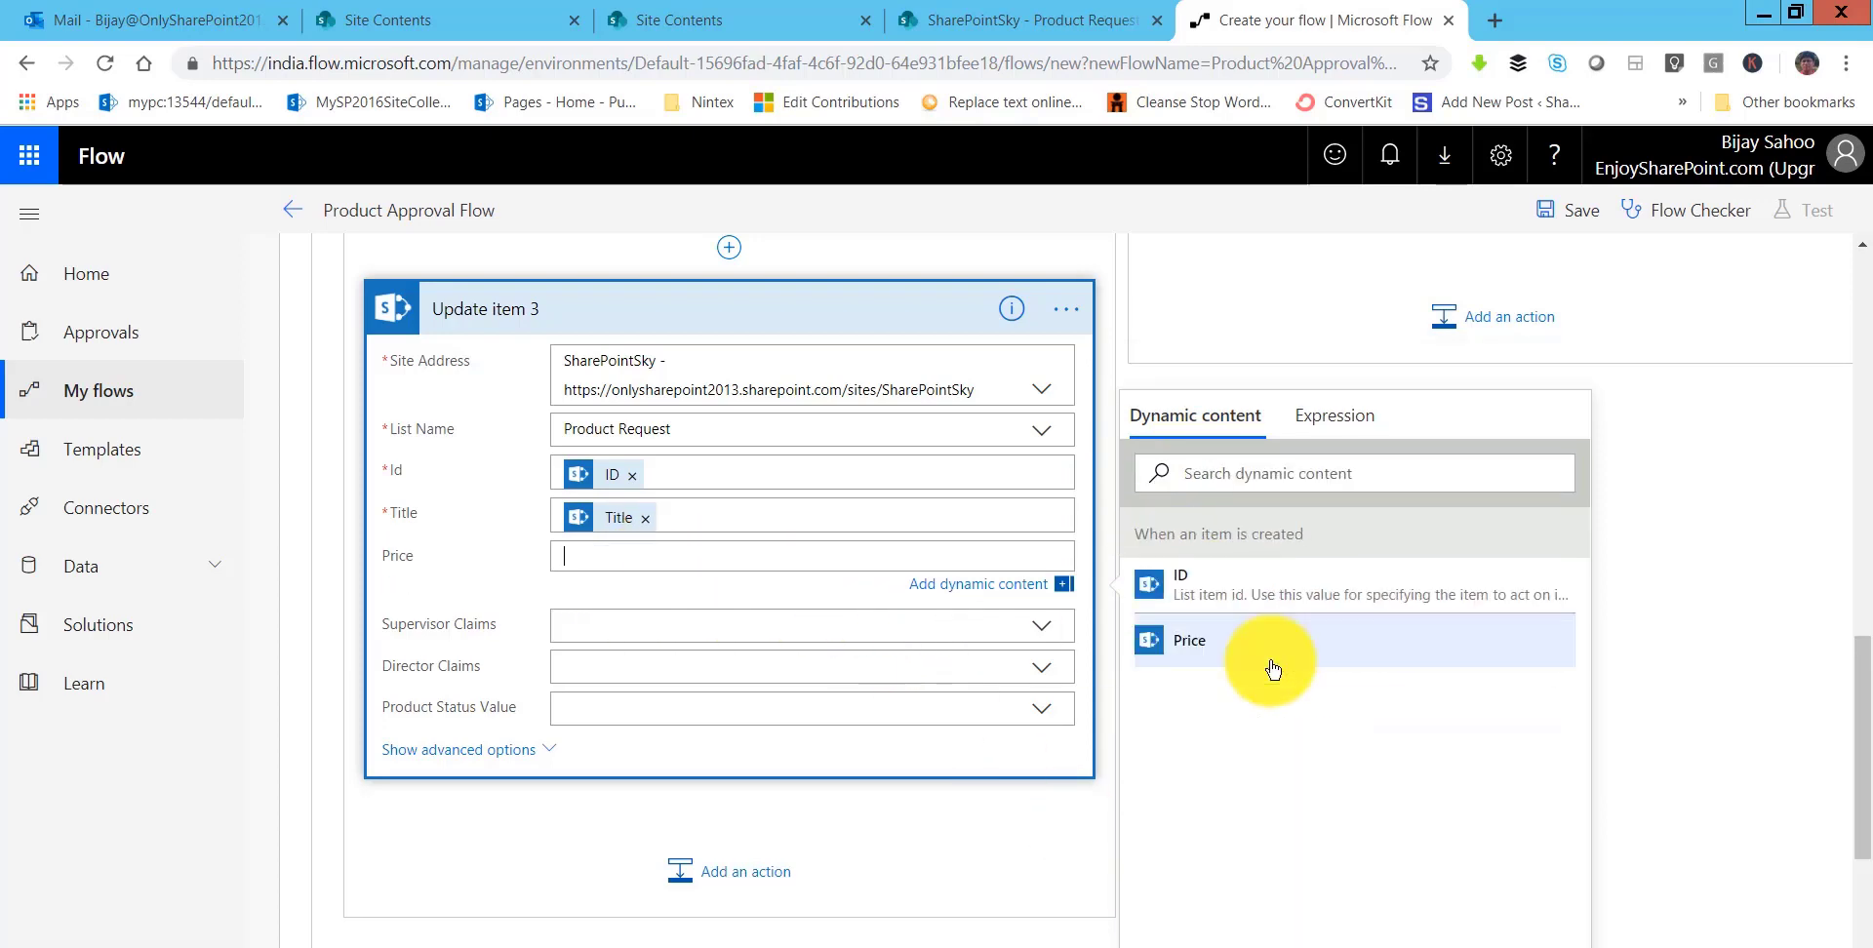
pyautogui.click(1185, 656)
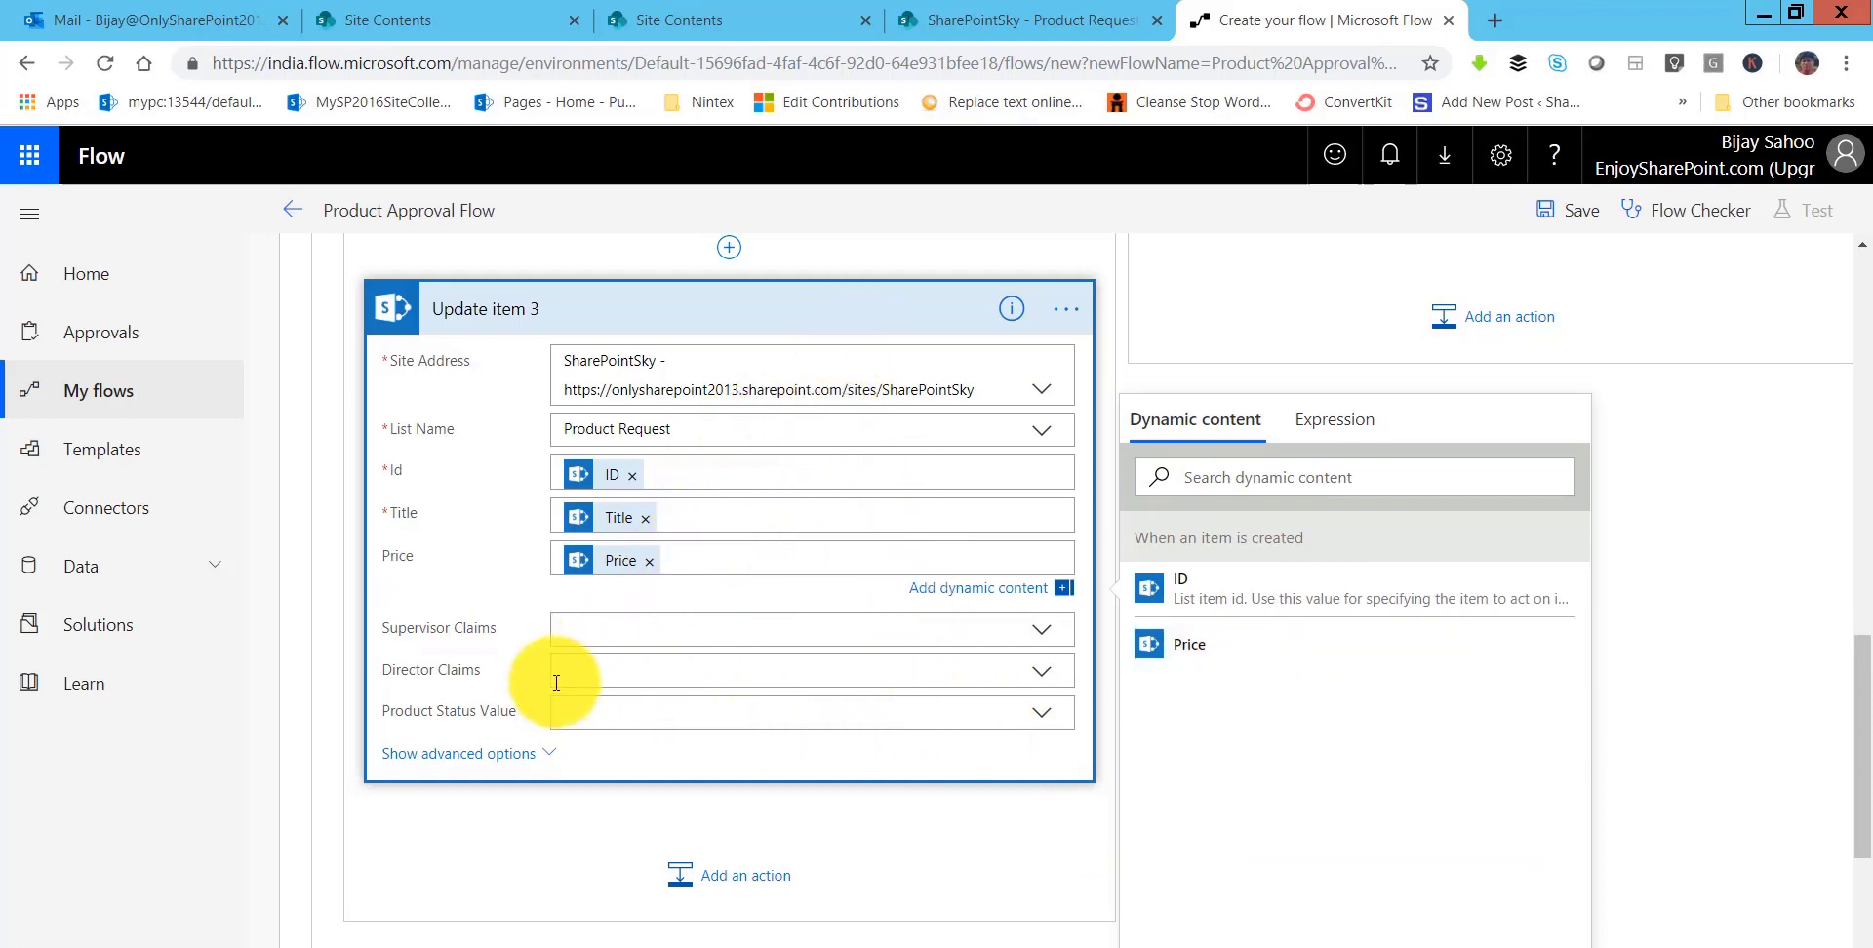
pyautogui.click(594, 723)
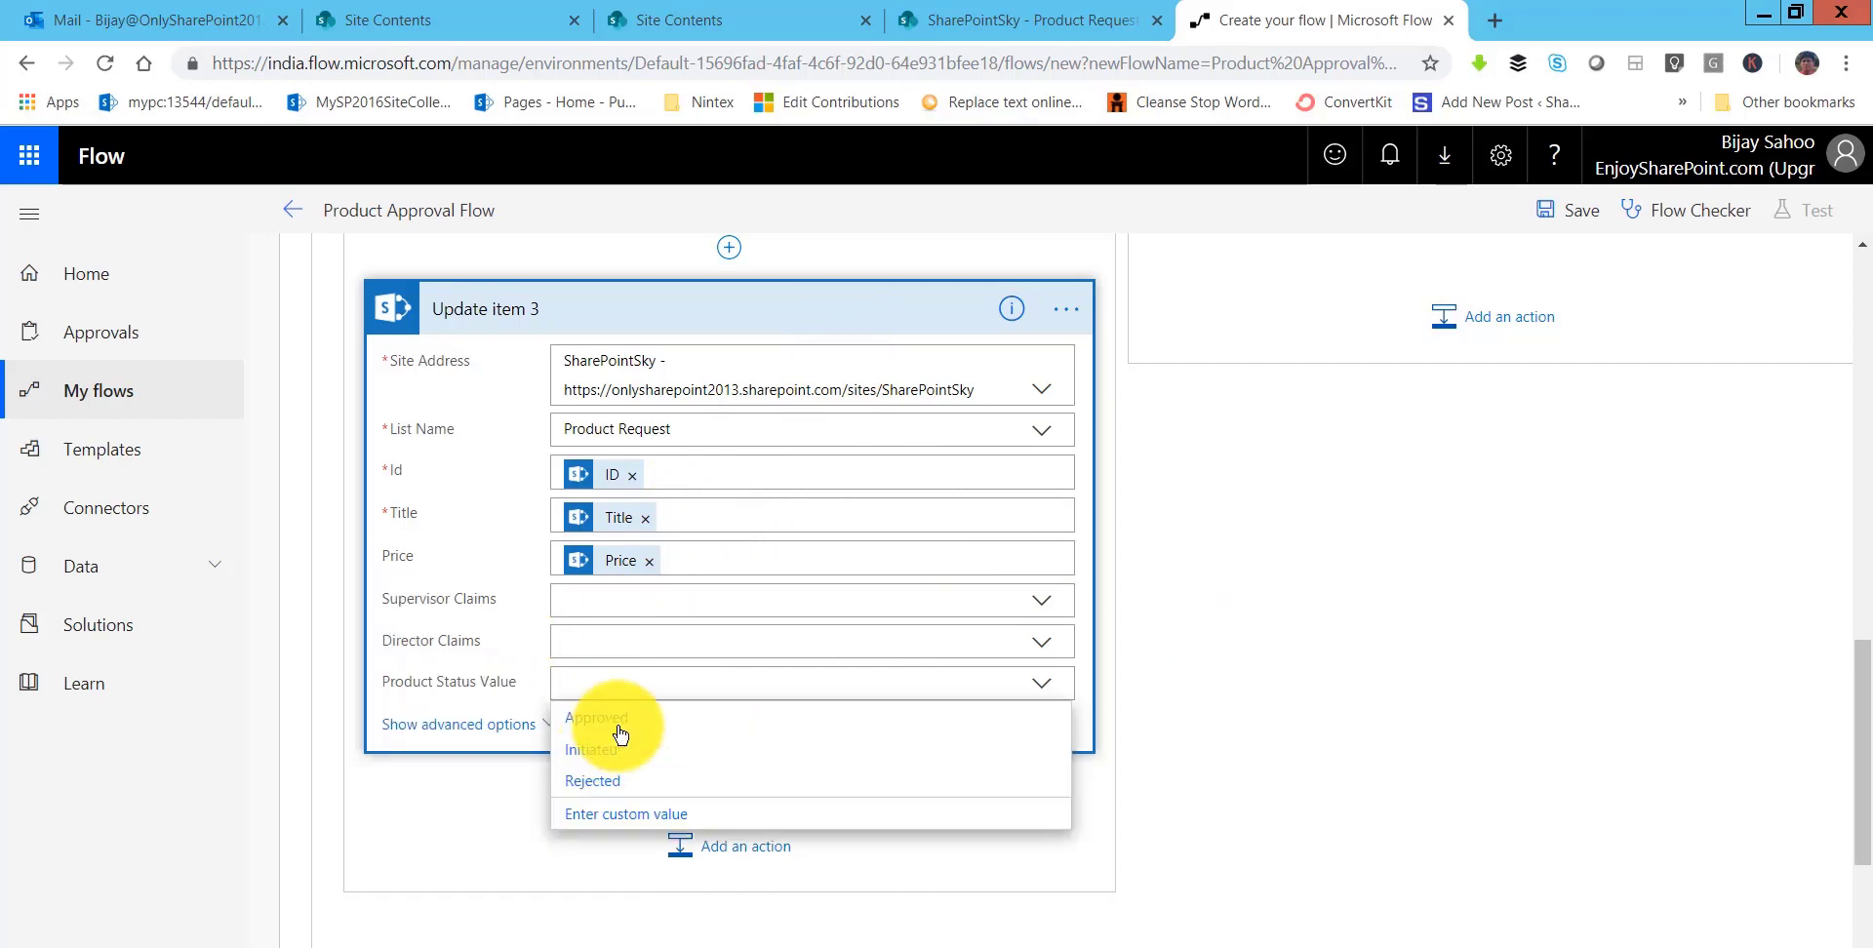
pyautogui.click(791, 717)
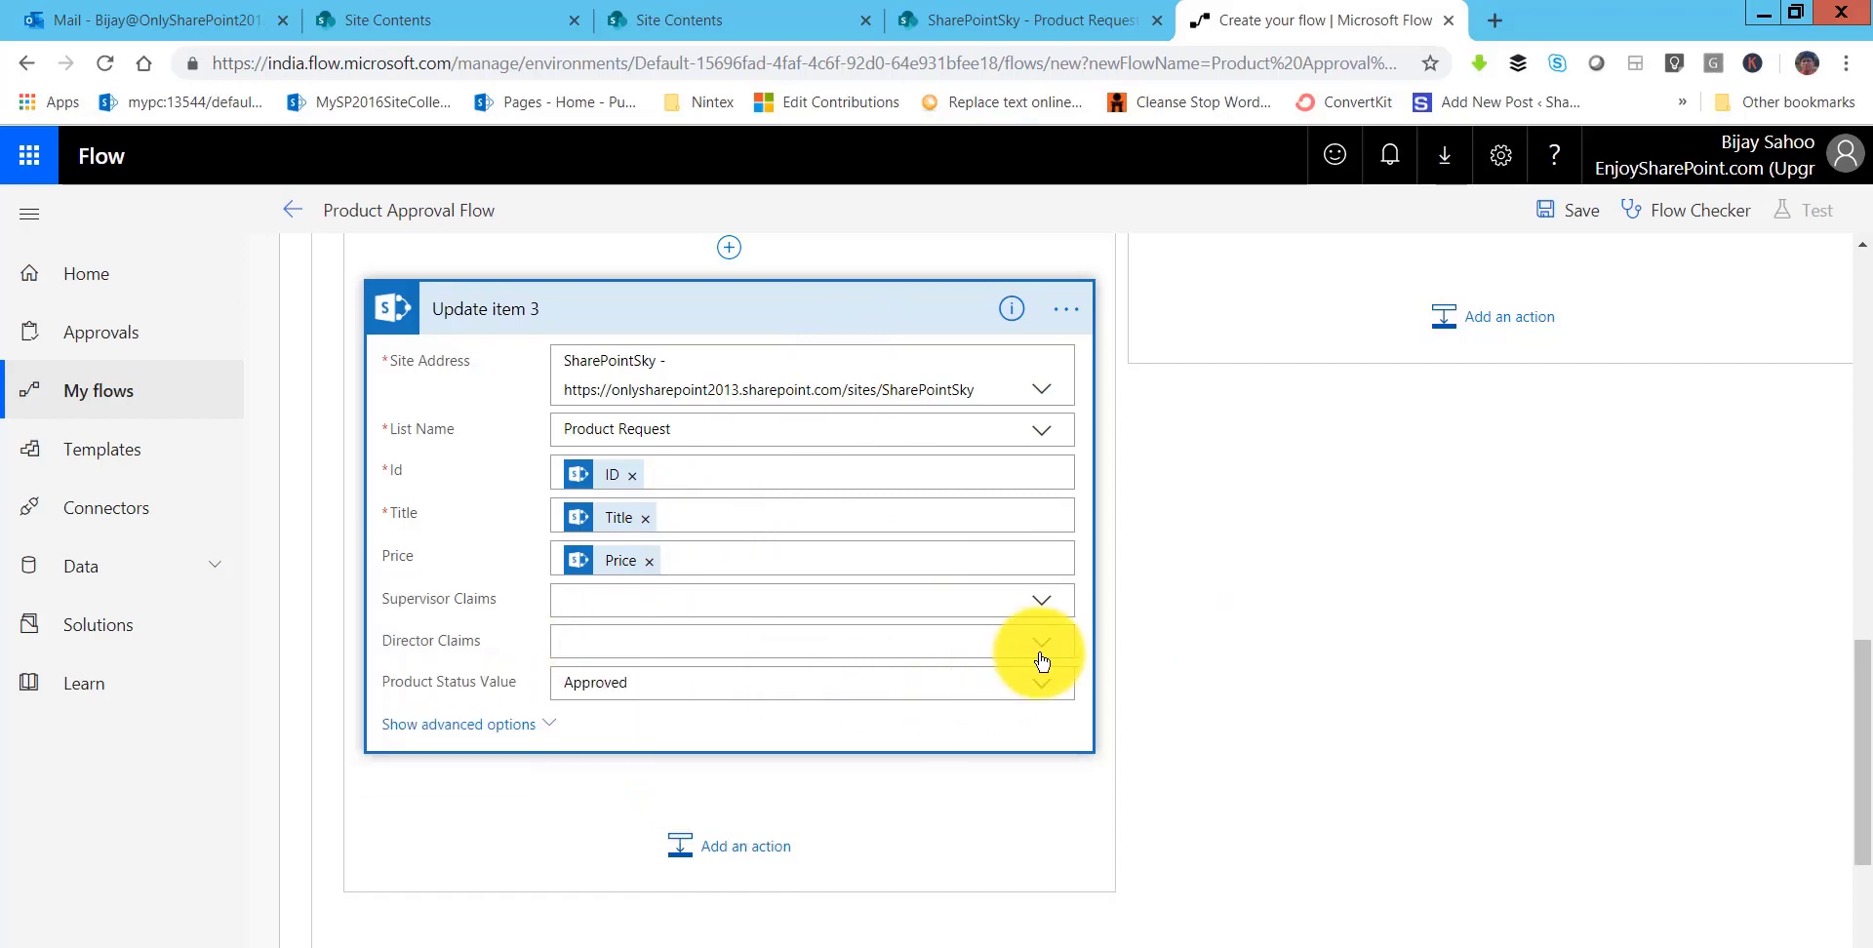
pyautogui.scroll(5, 1044, 655)
pyautogui.scroll(-4, 840, 715)
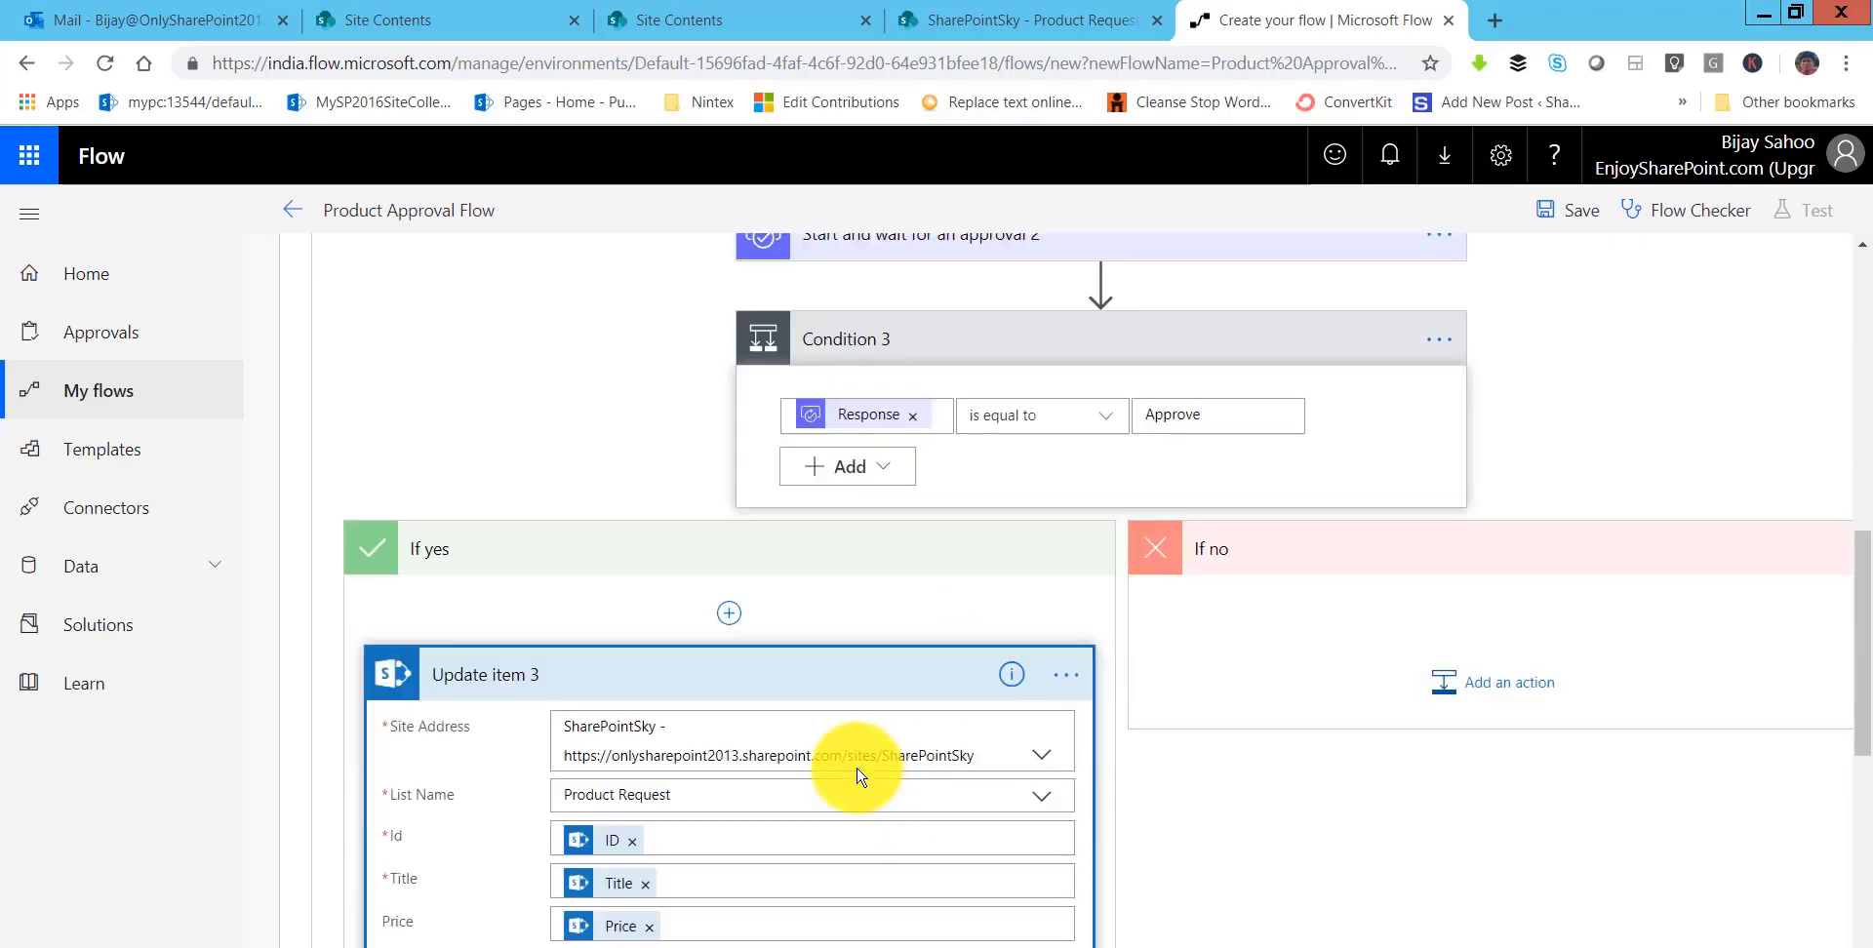
pyautogui.click(846, 432)
# - Add an Office 365 Outlook Send an email action after Update item 3
pyautogui.click(771, 552)
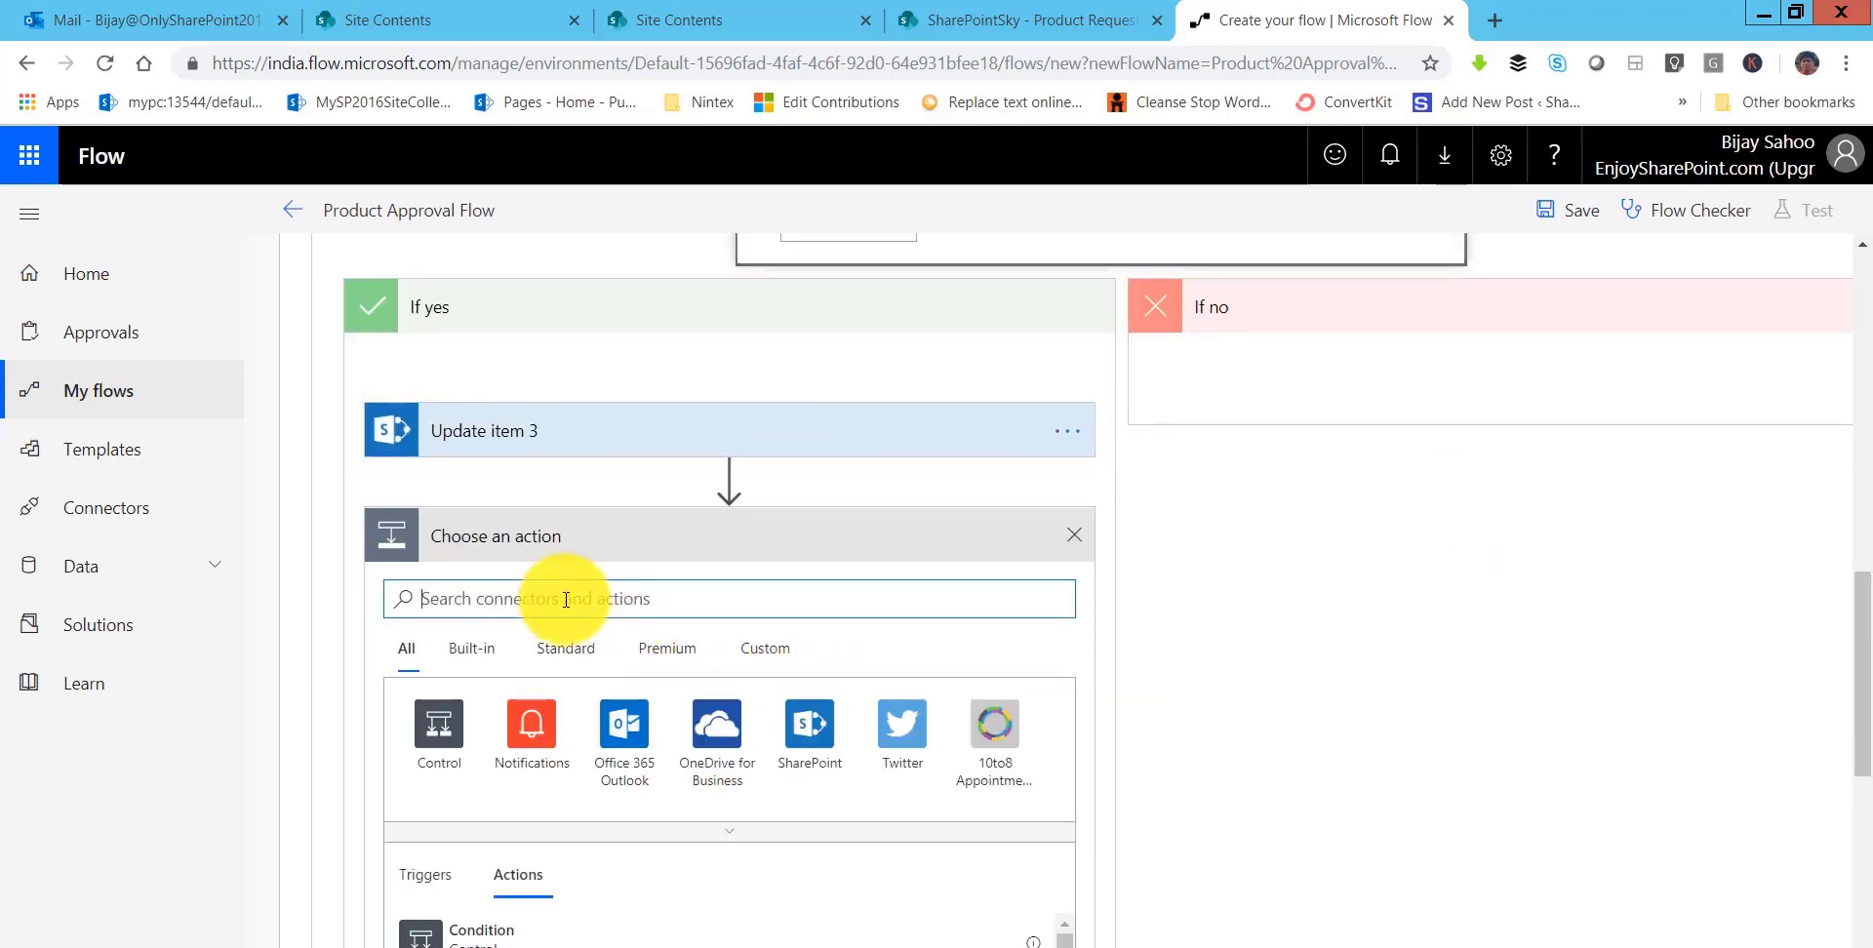
pyautogui.write('send an')
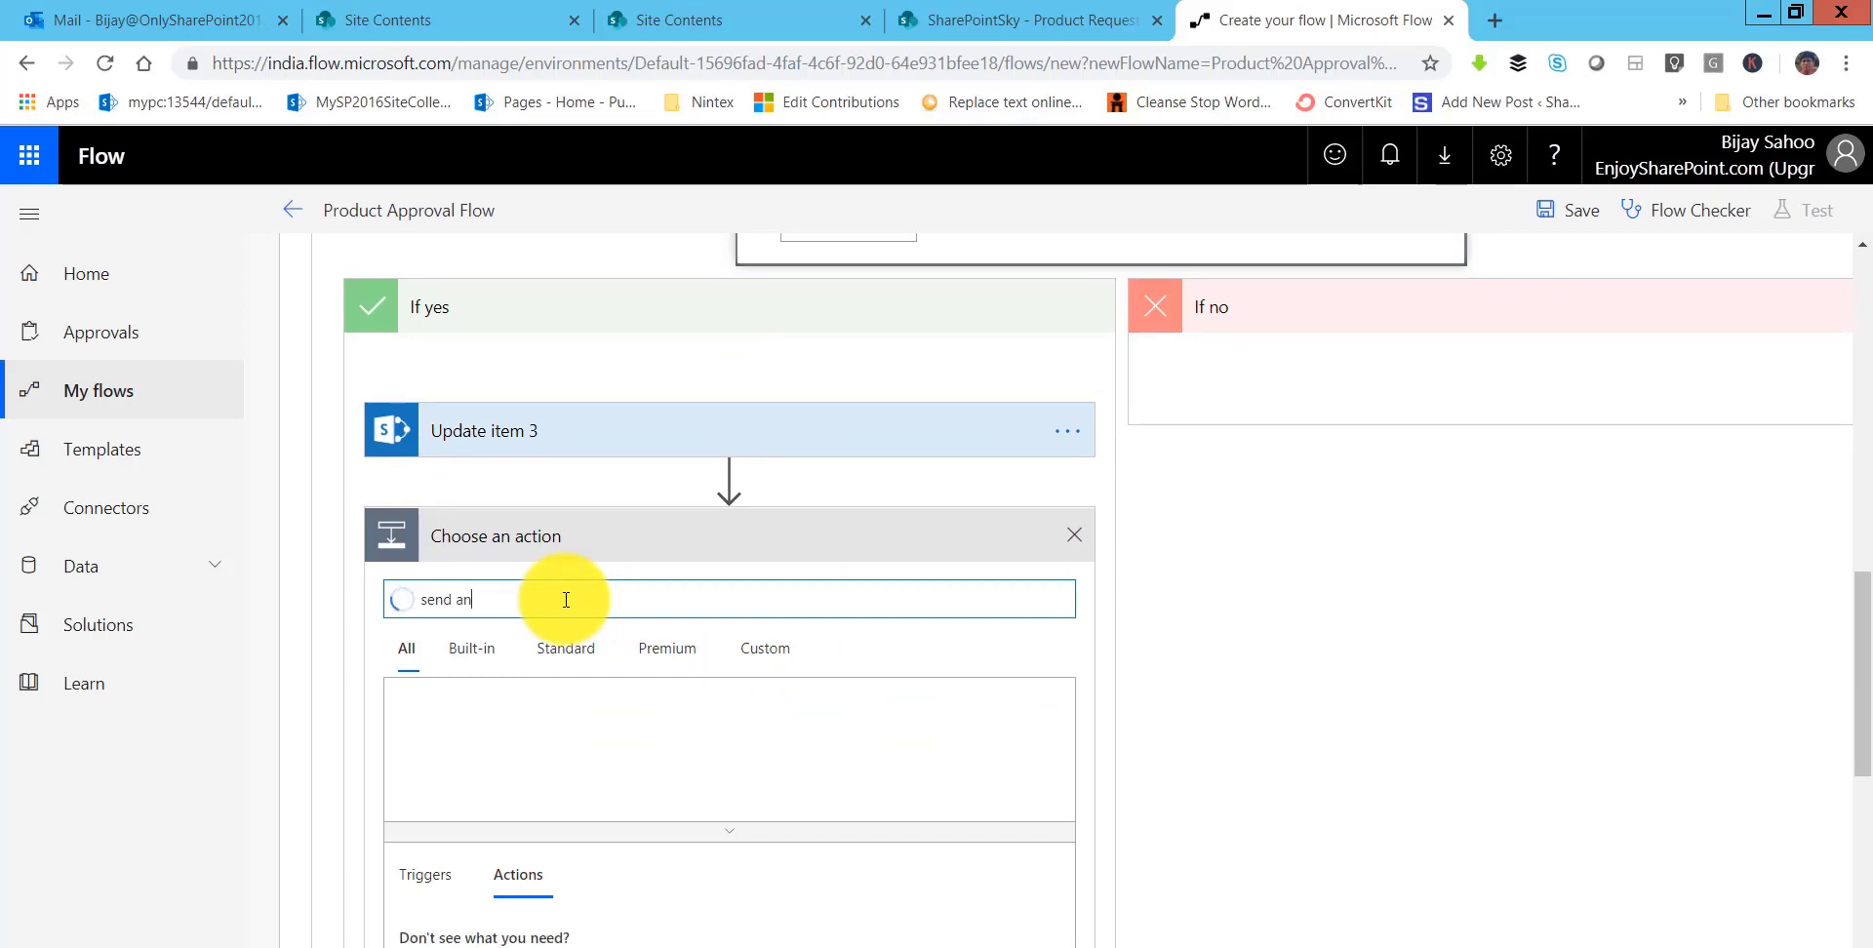
pyautogui.scroll(-4, 596, 683)
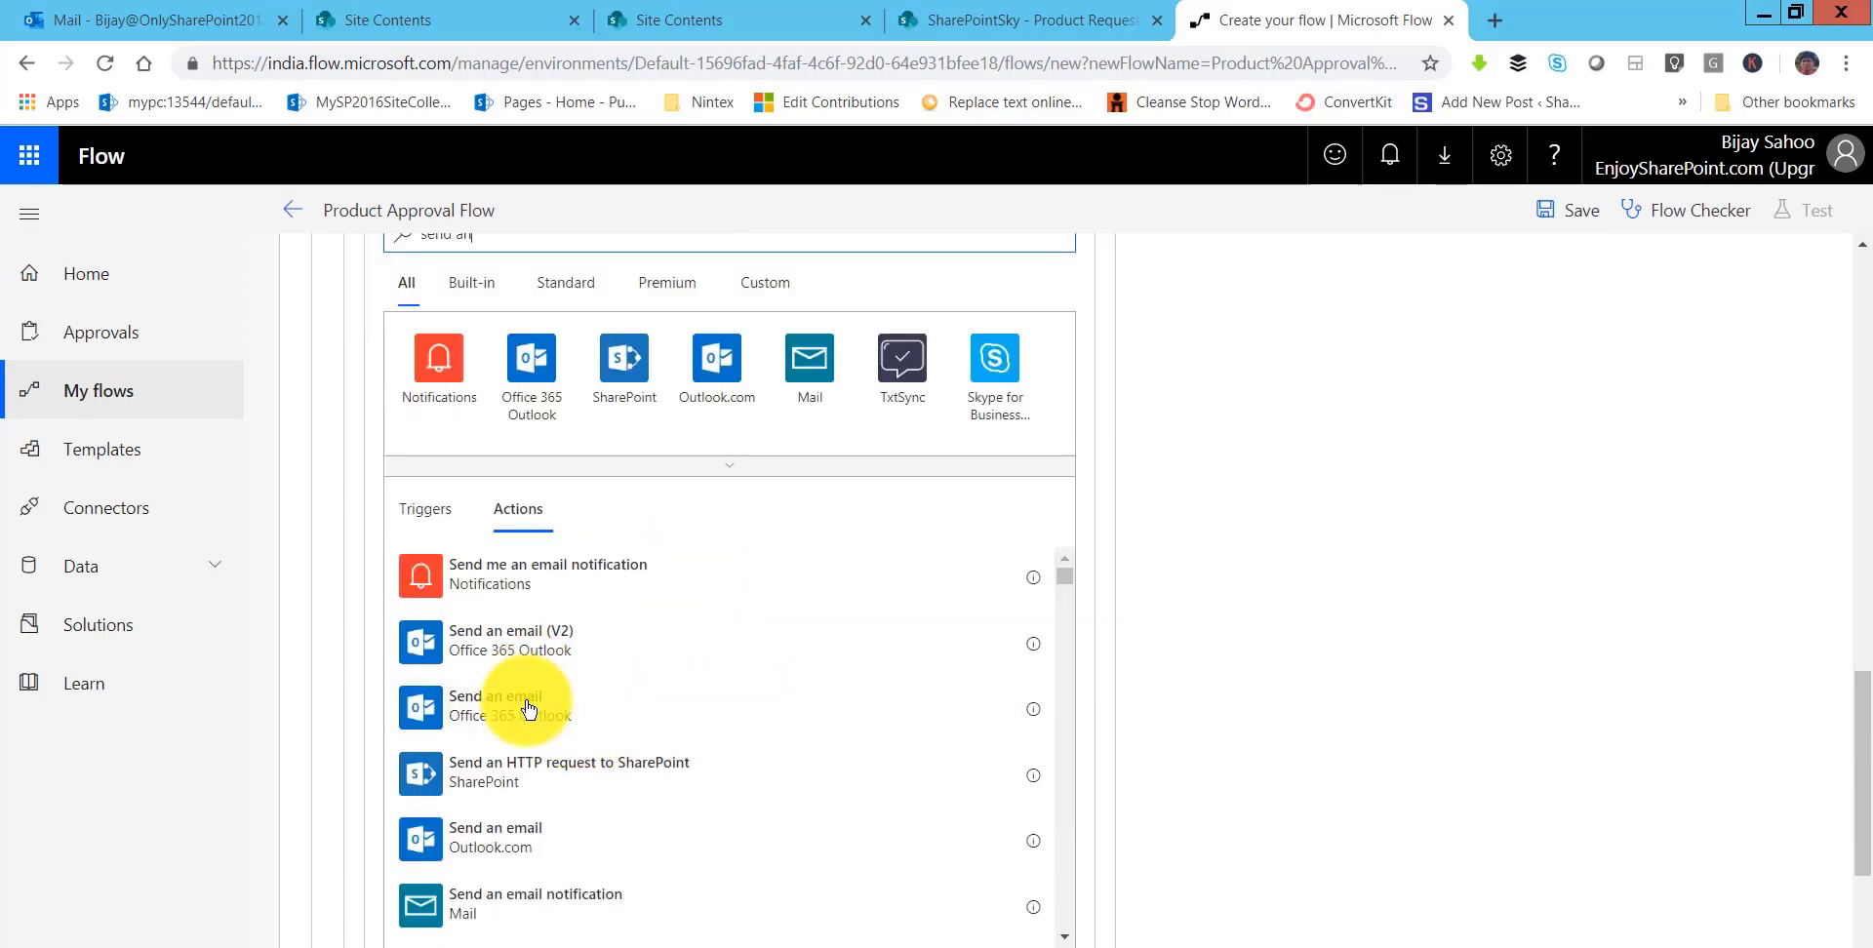
pyautogui.click(764, 683)
pyautogui.scroll(-5, 920, 669)
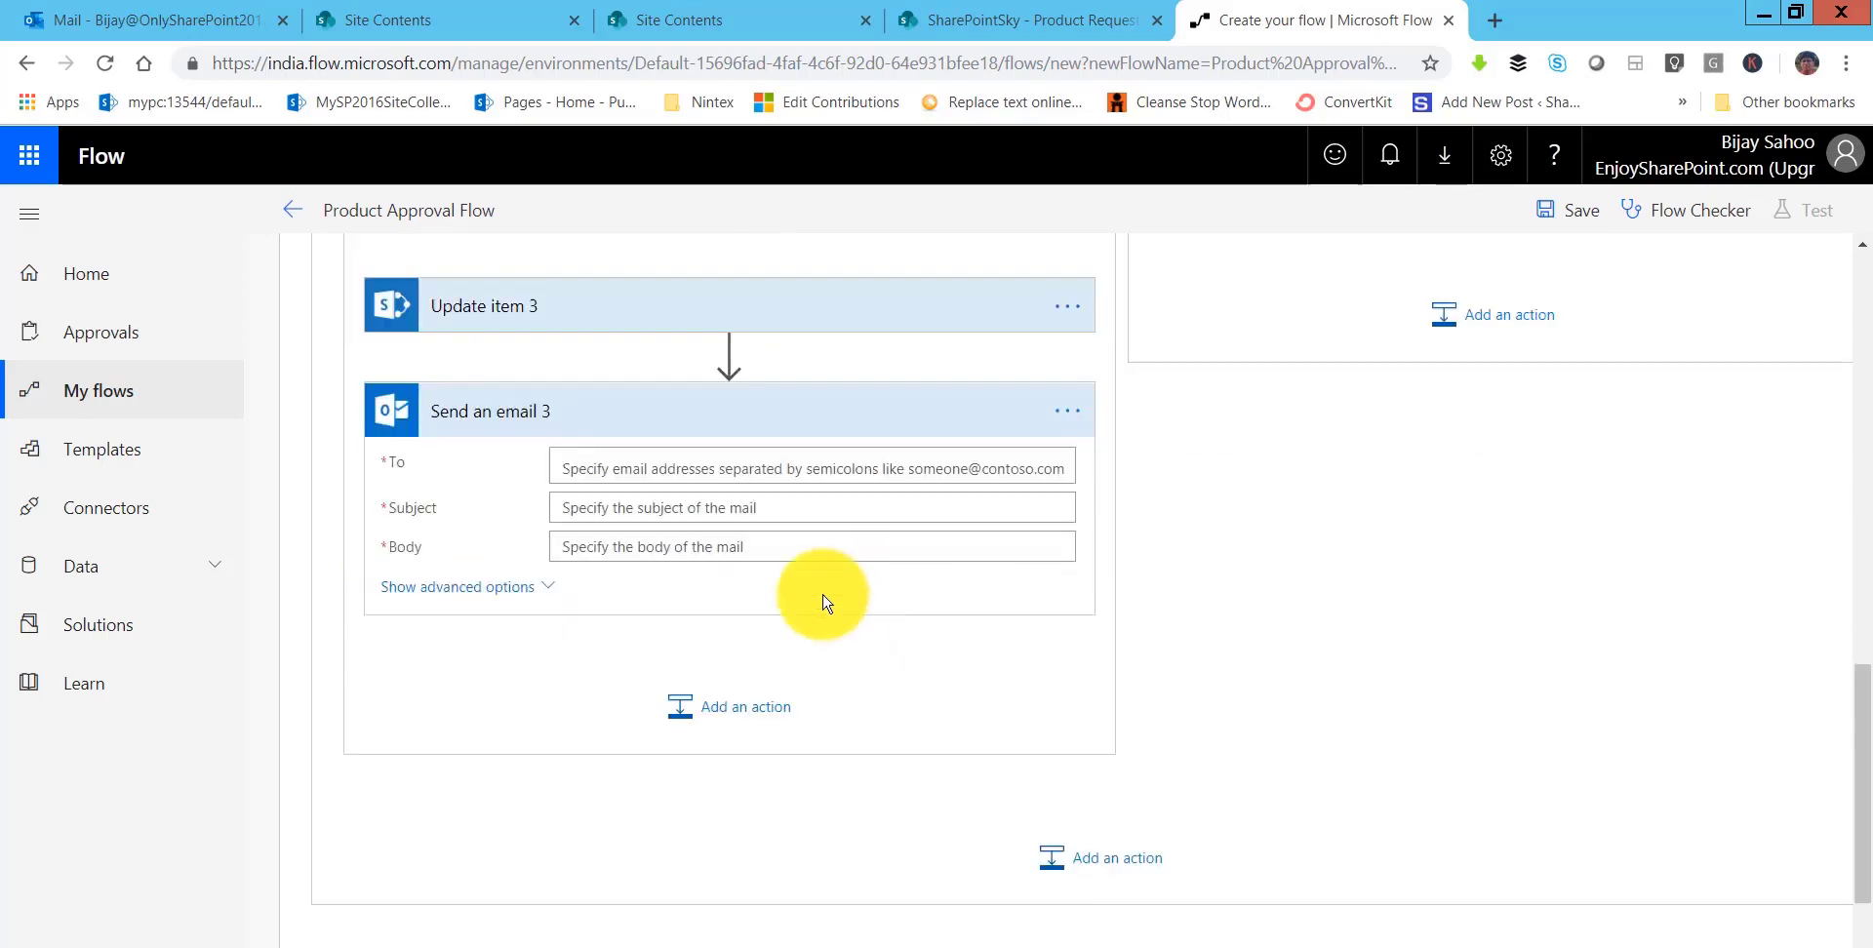
# - Address the email to Created By Email, with subject 'Product APproved by Director' and Link to item as body
pyautogui.click(651, 352)
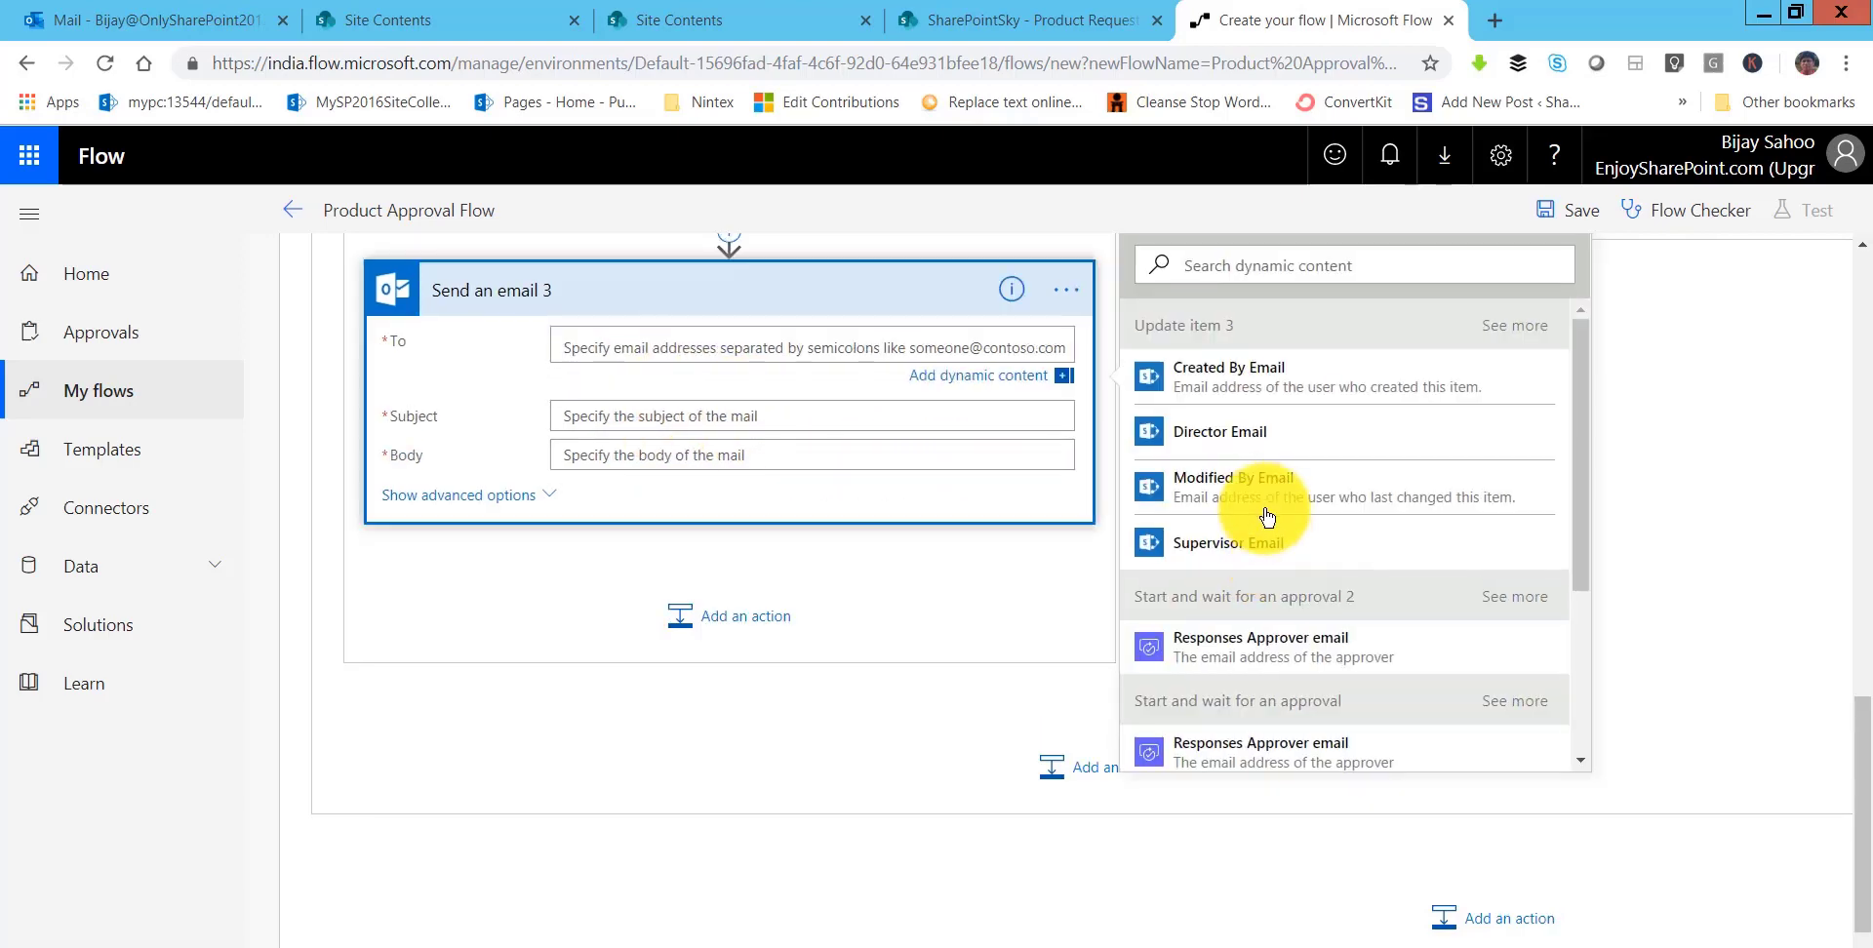
pyautogui.click(1254, 378)
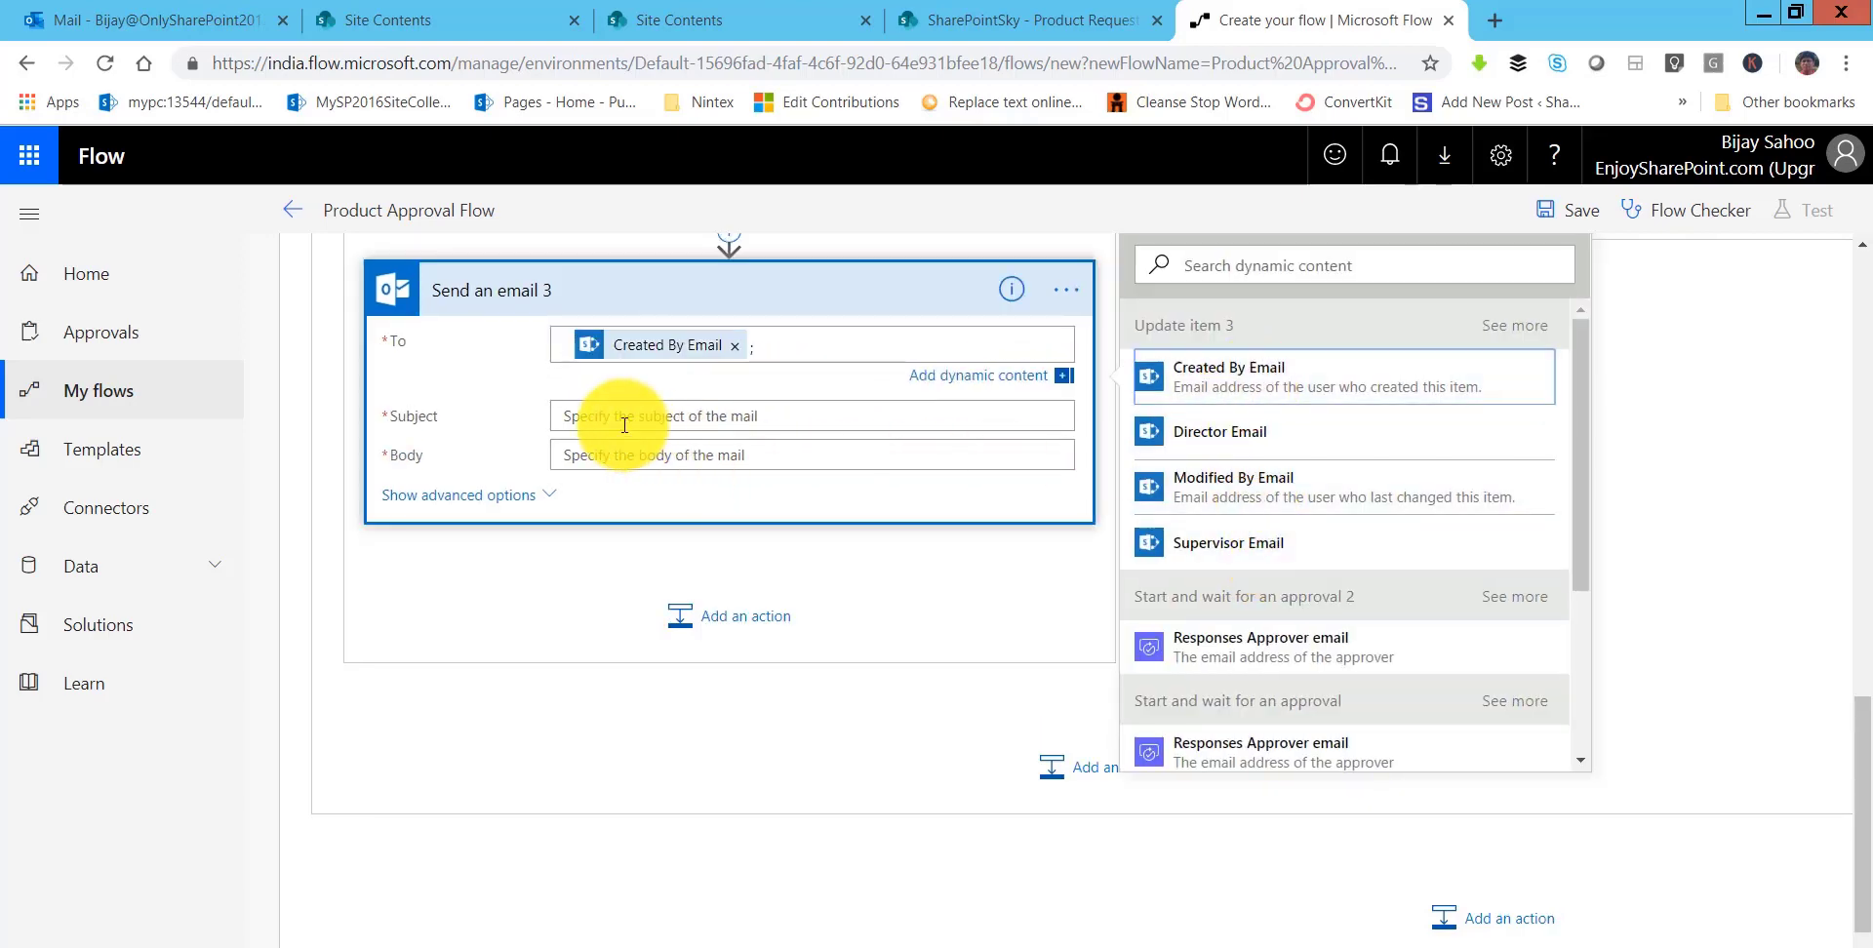
pyautogui.click(730, 427)
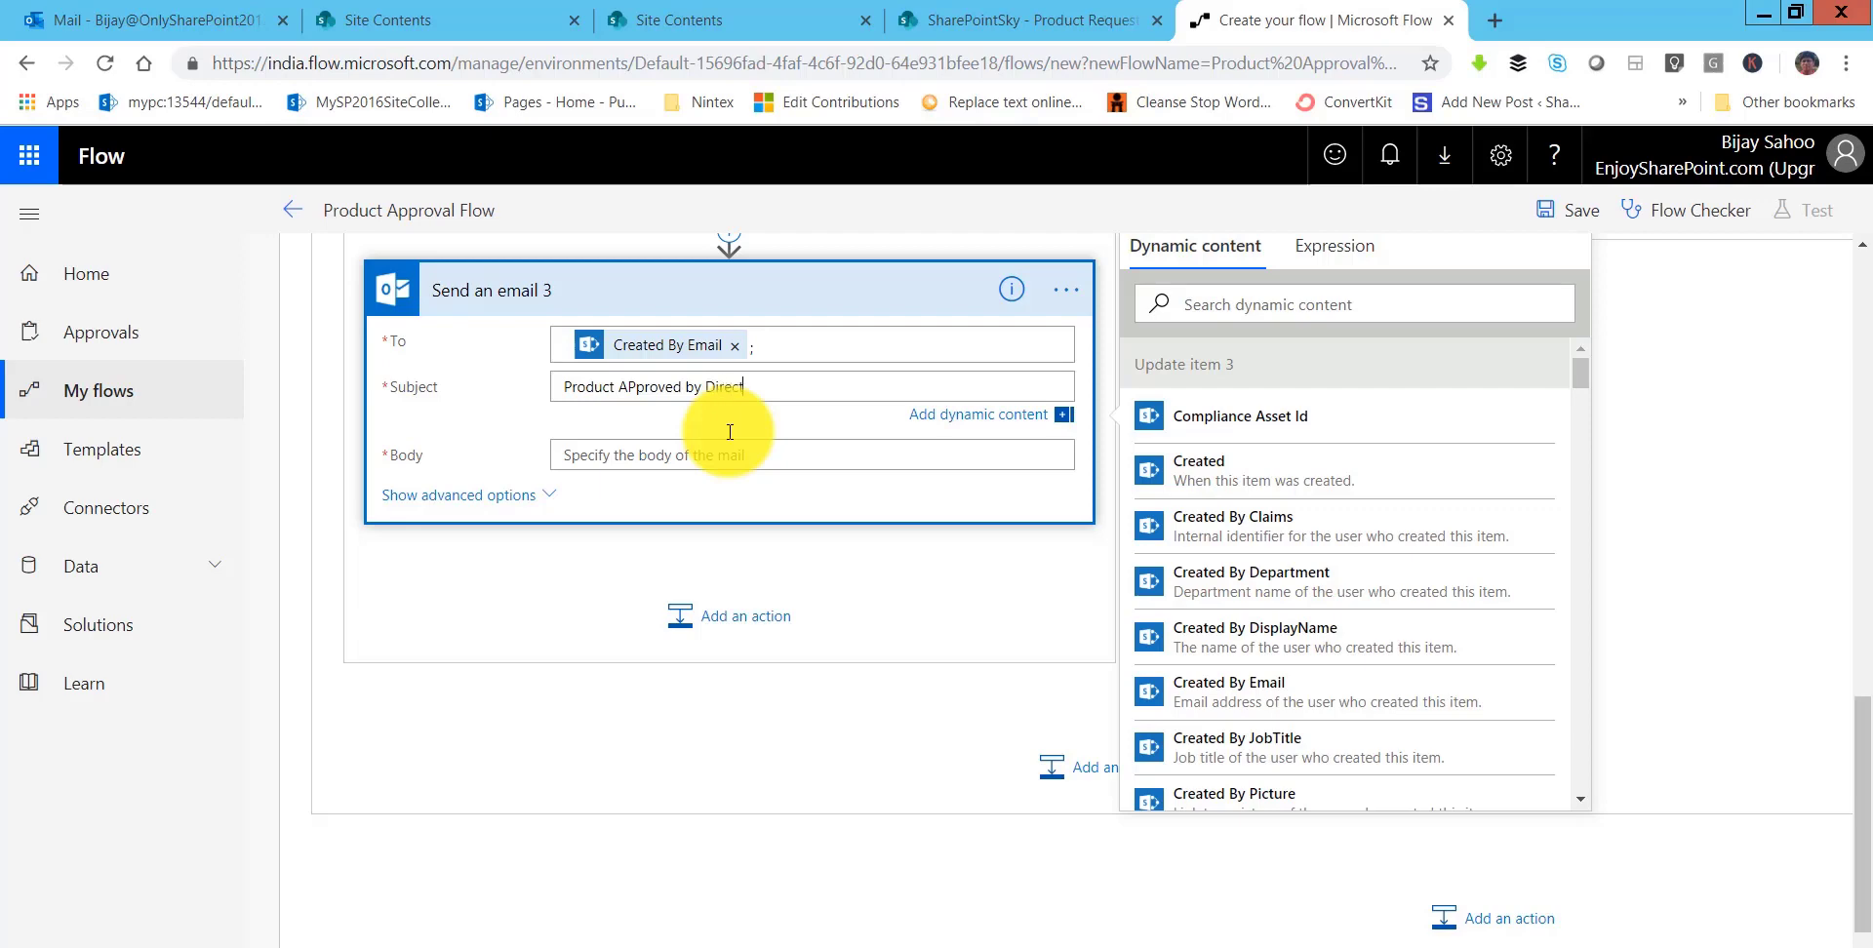
pyautogui.click(722, 458)
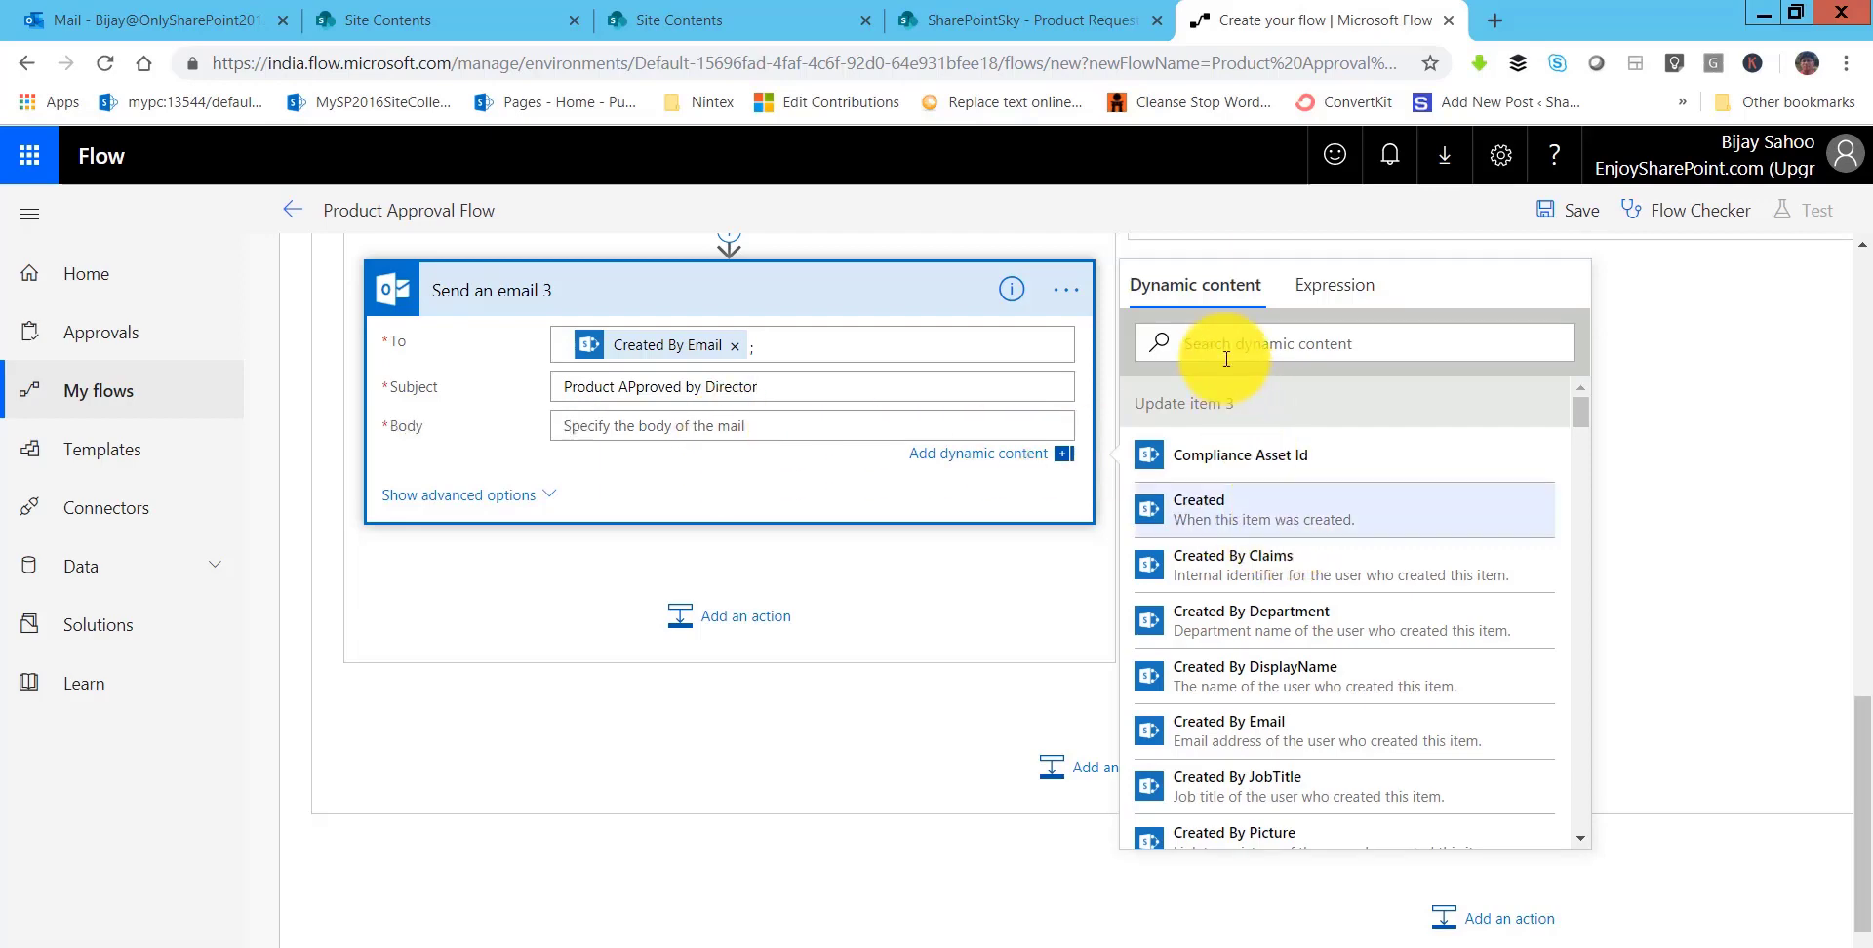
pyautogui.write('Link')
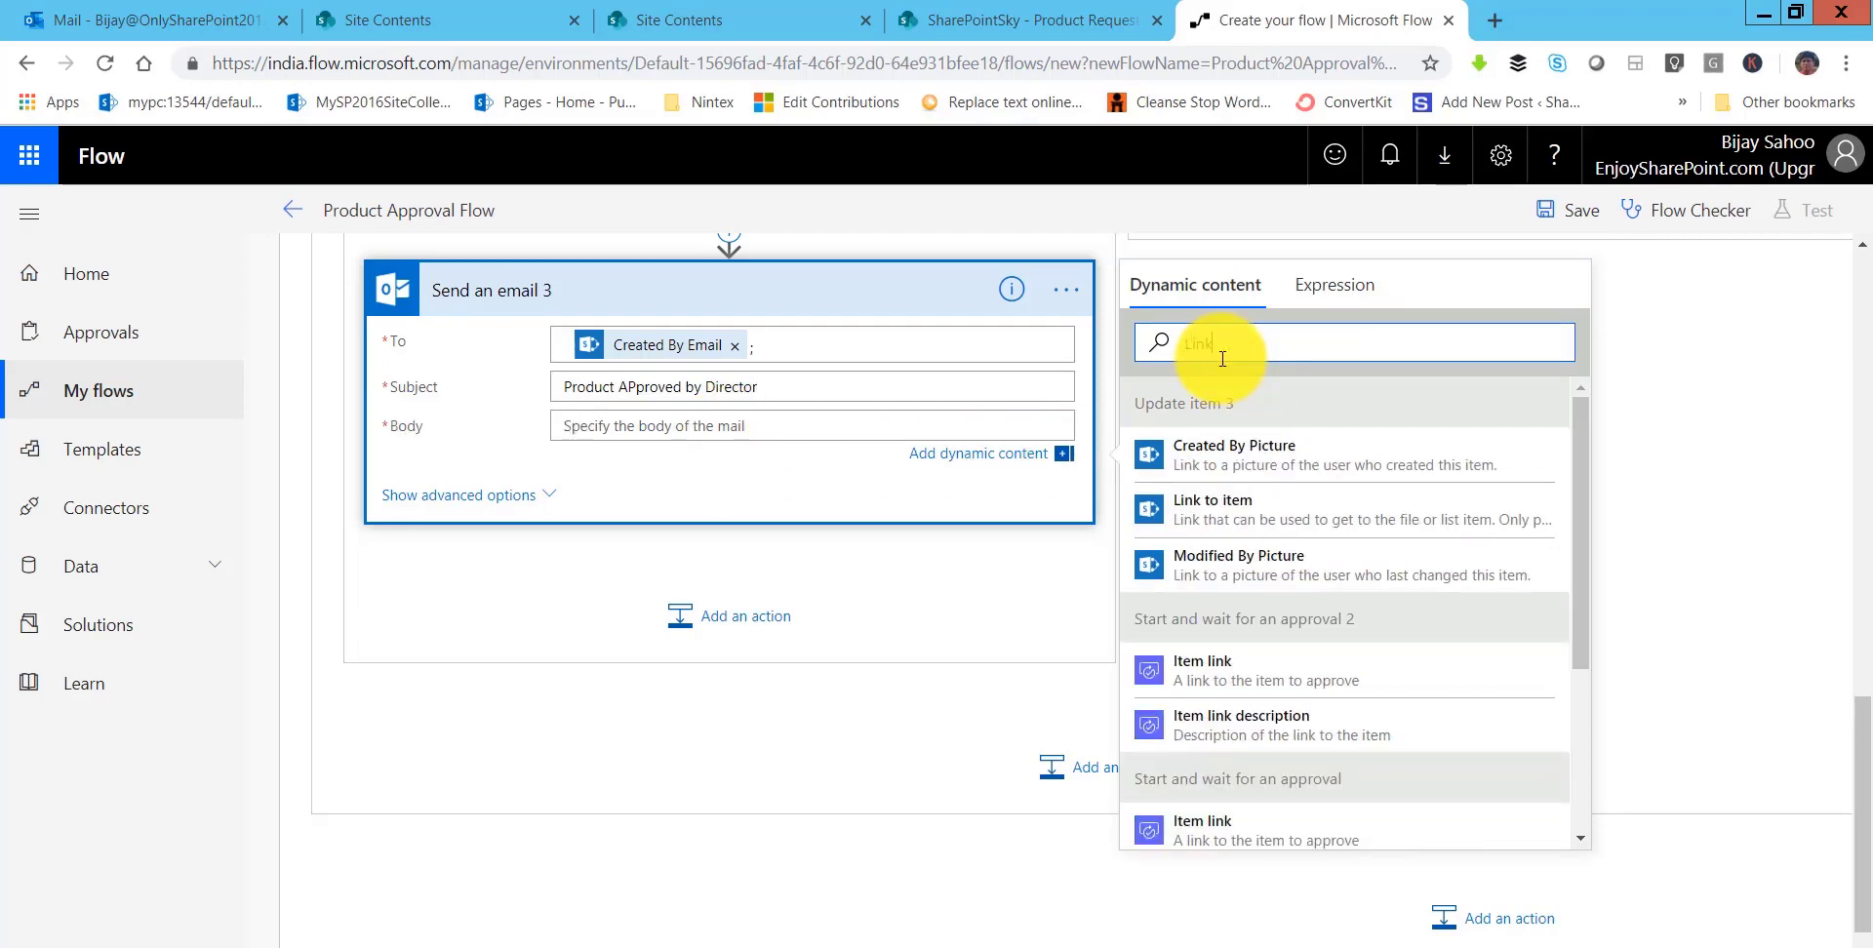
pyautogui.click(1136, 537)
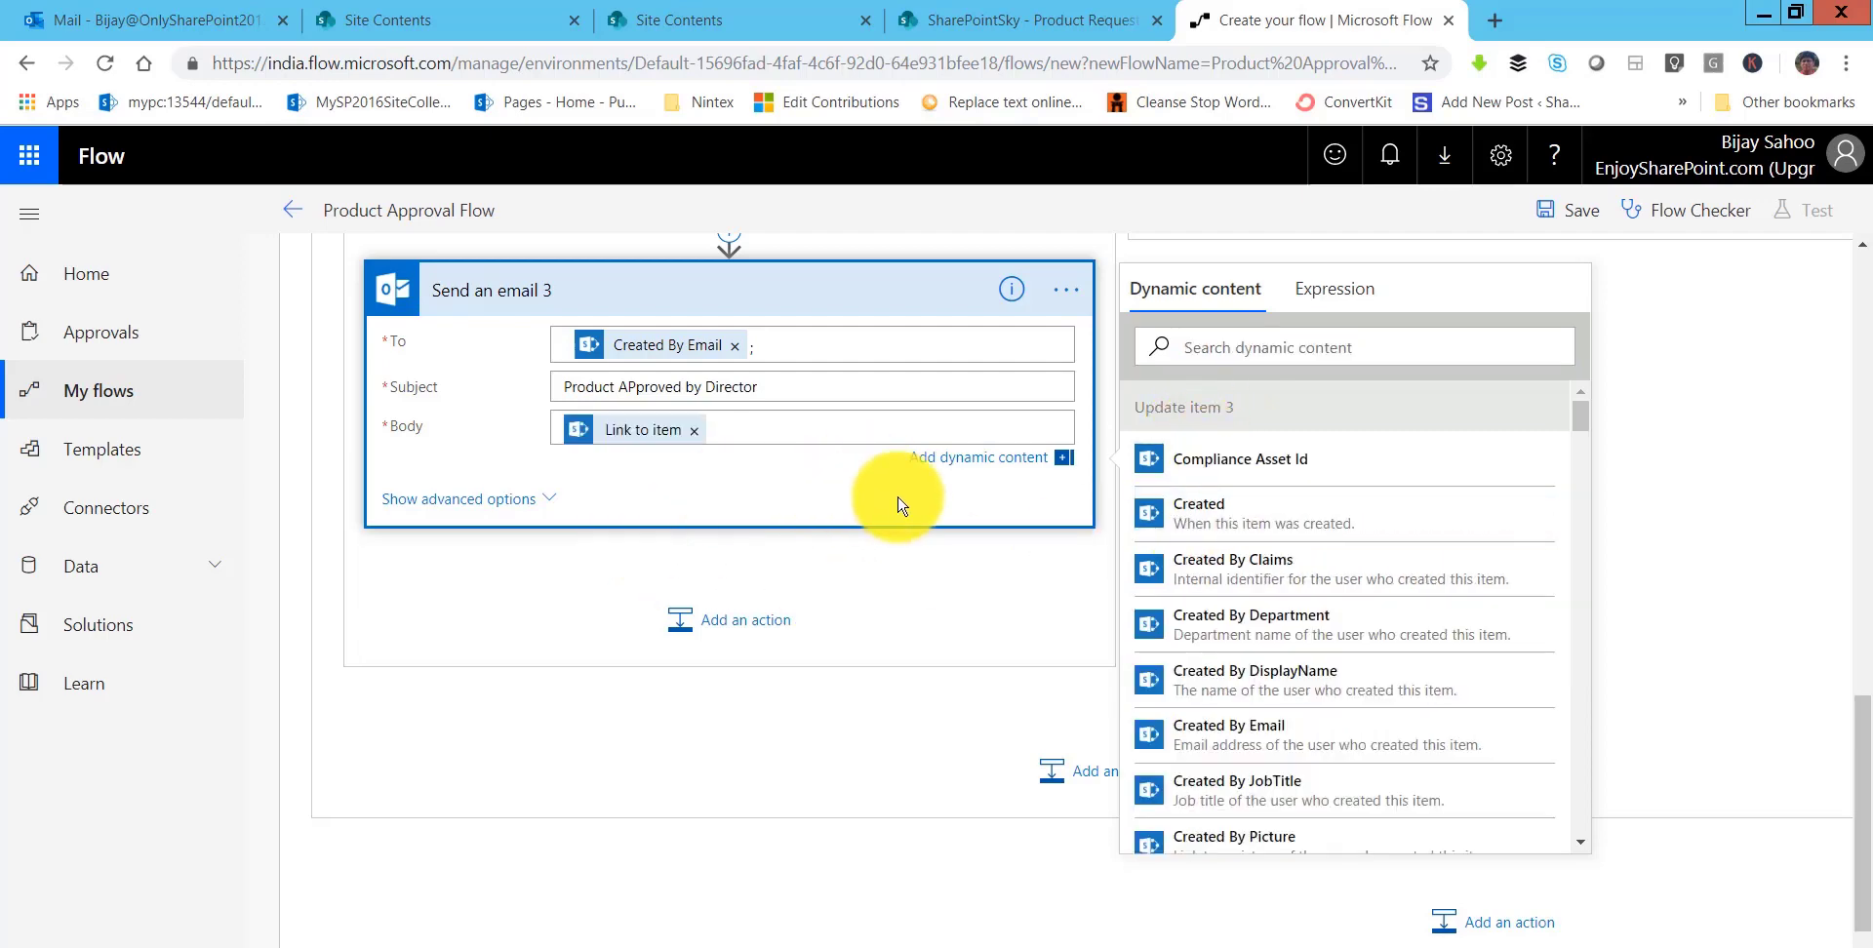
pyautogui.scroll(4, 878, 575)
# - Collapse Send an email 3 and add a SharePoint Update item action under If no
pyautogui.click(856, 644)
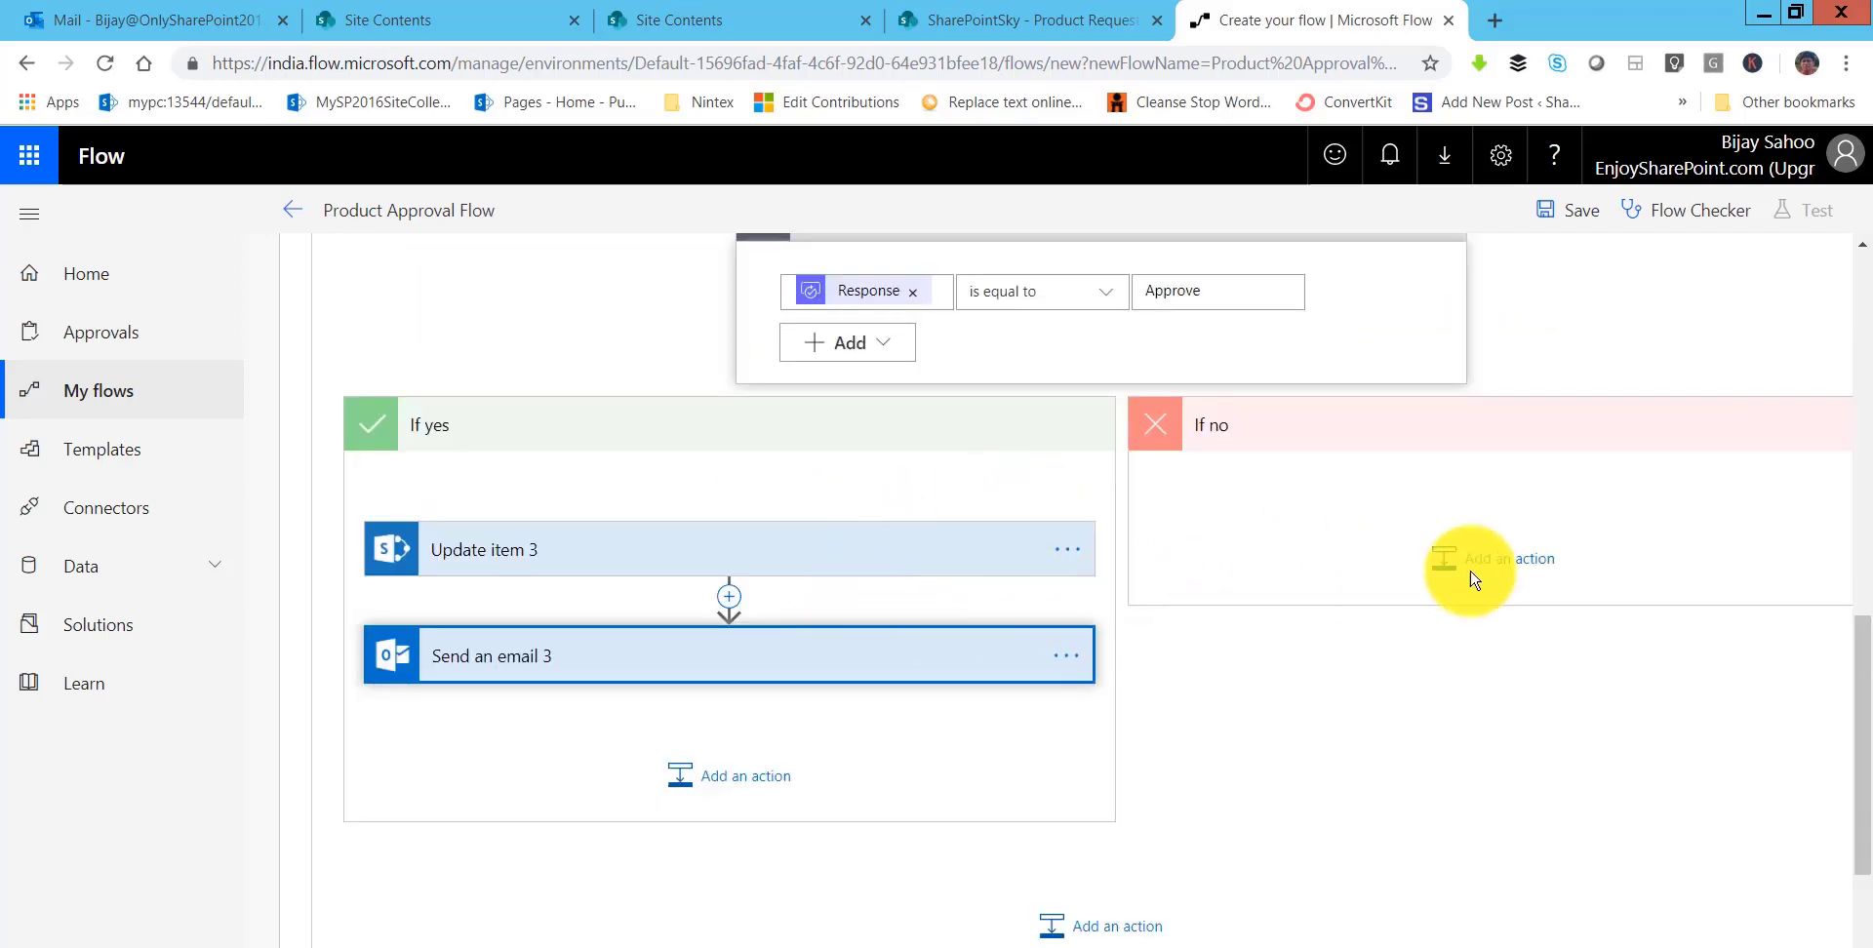
pyautogui.hscroll(3, 1048, 590)
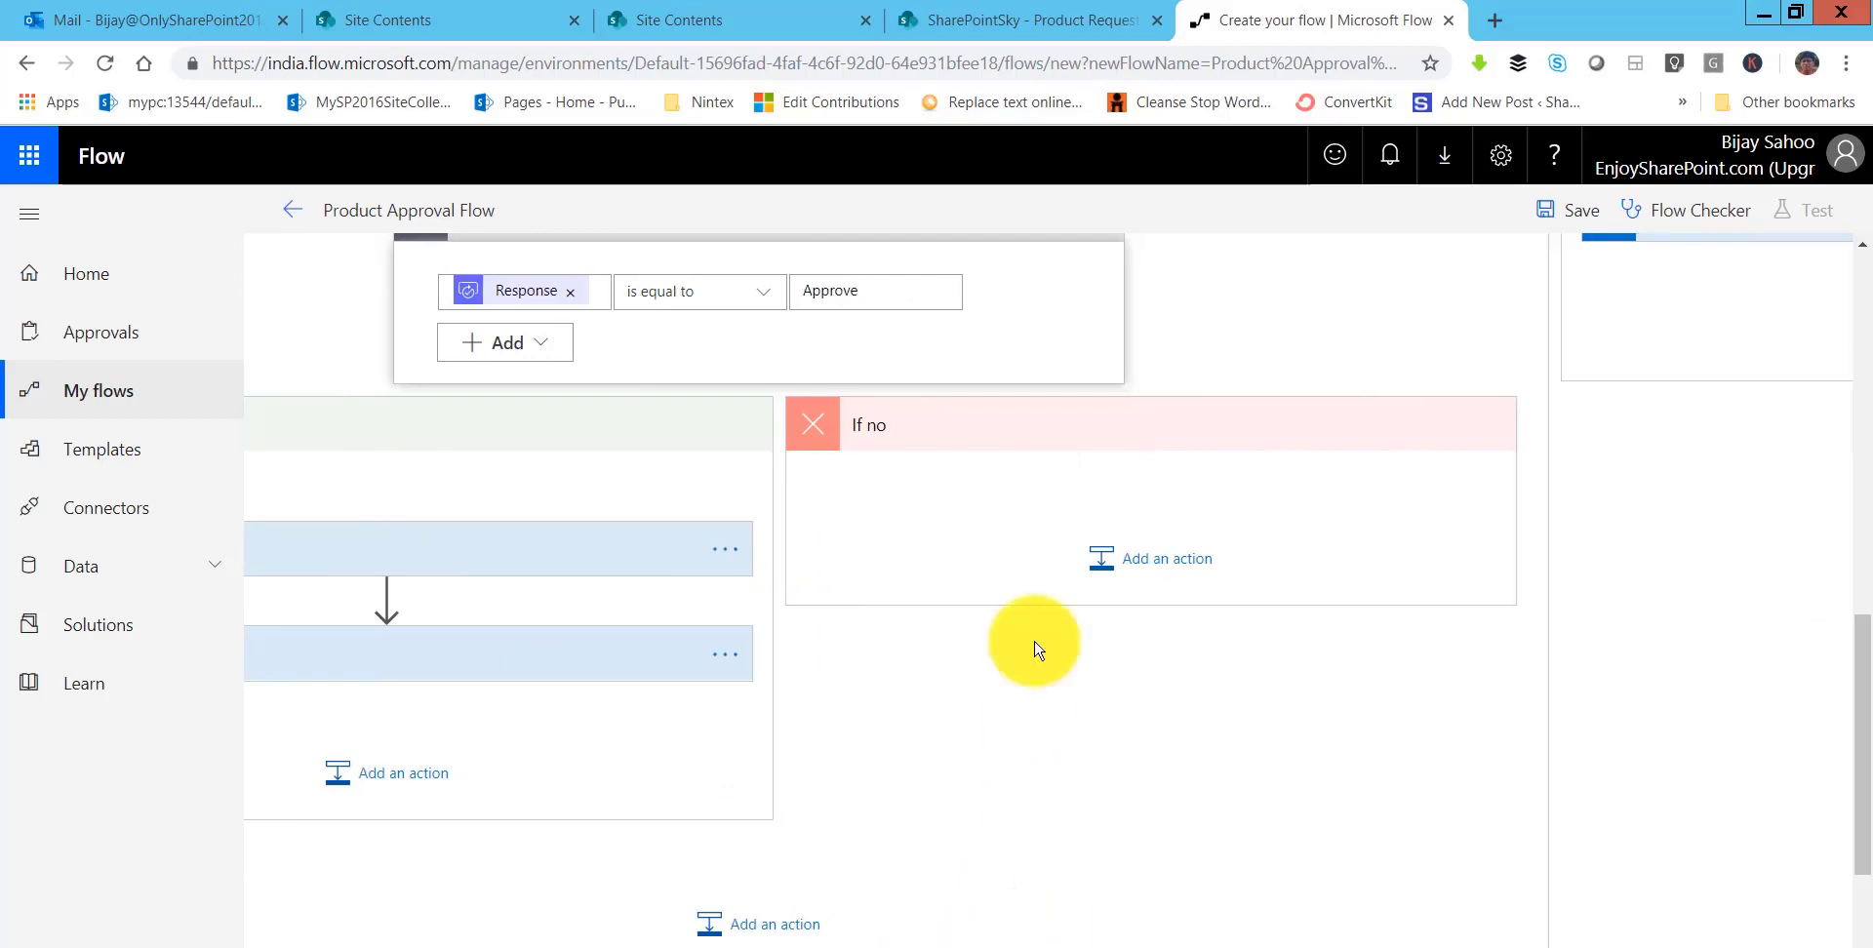
pyautogui.click(1083, 589)
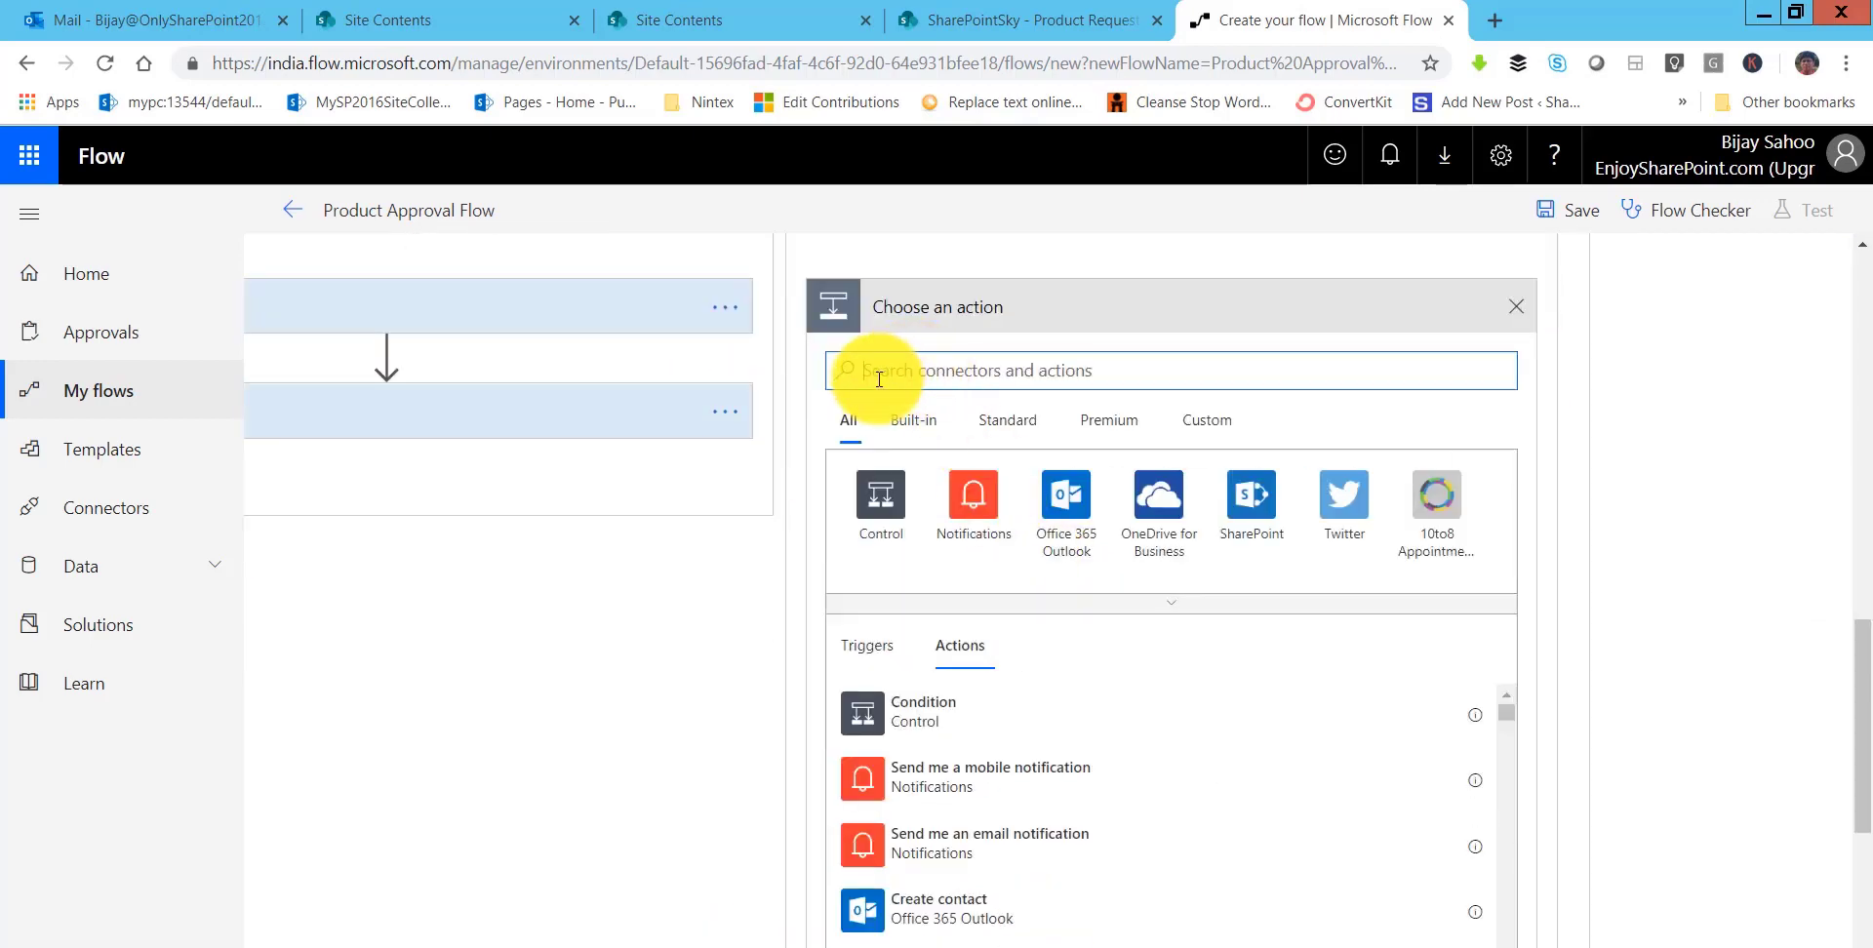
pyautogui.write('updat')
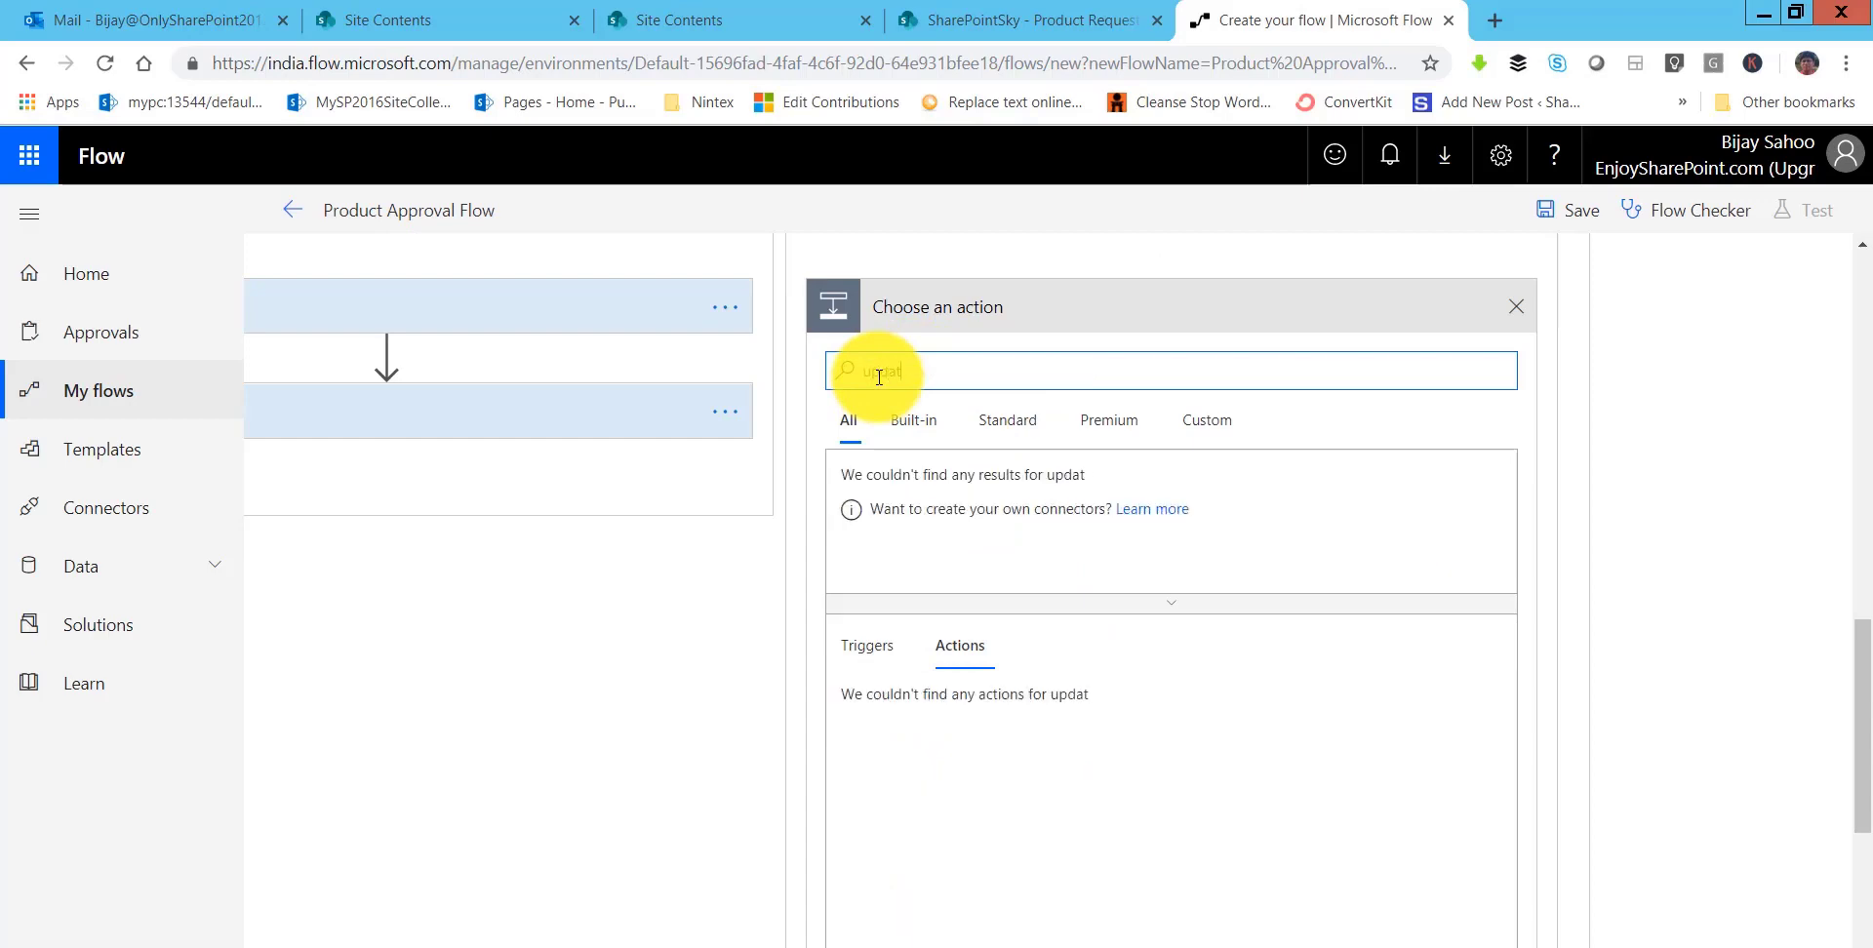
pyautogui.write('e')
pyautogui.scroll(-3, 968, 747)
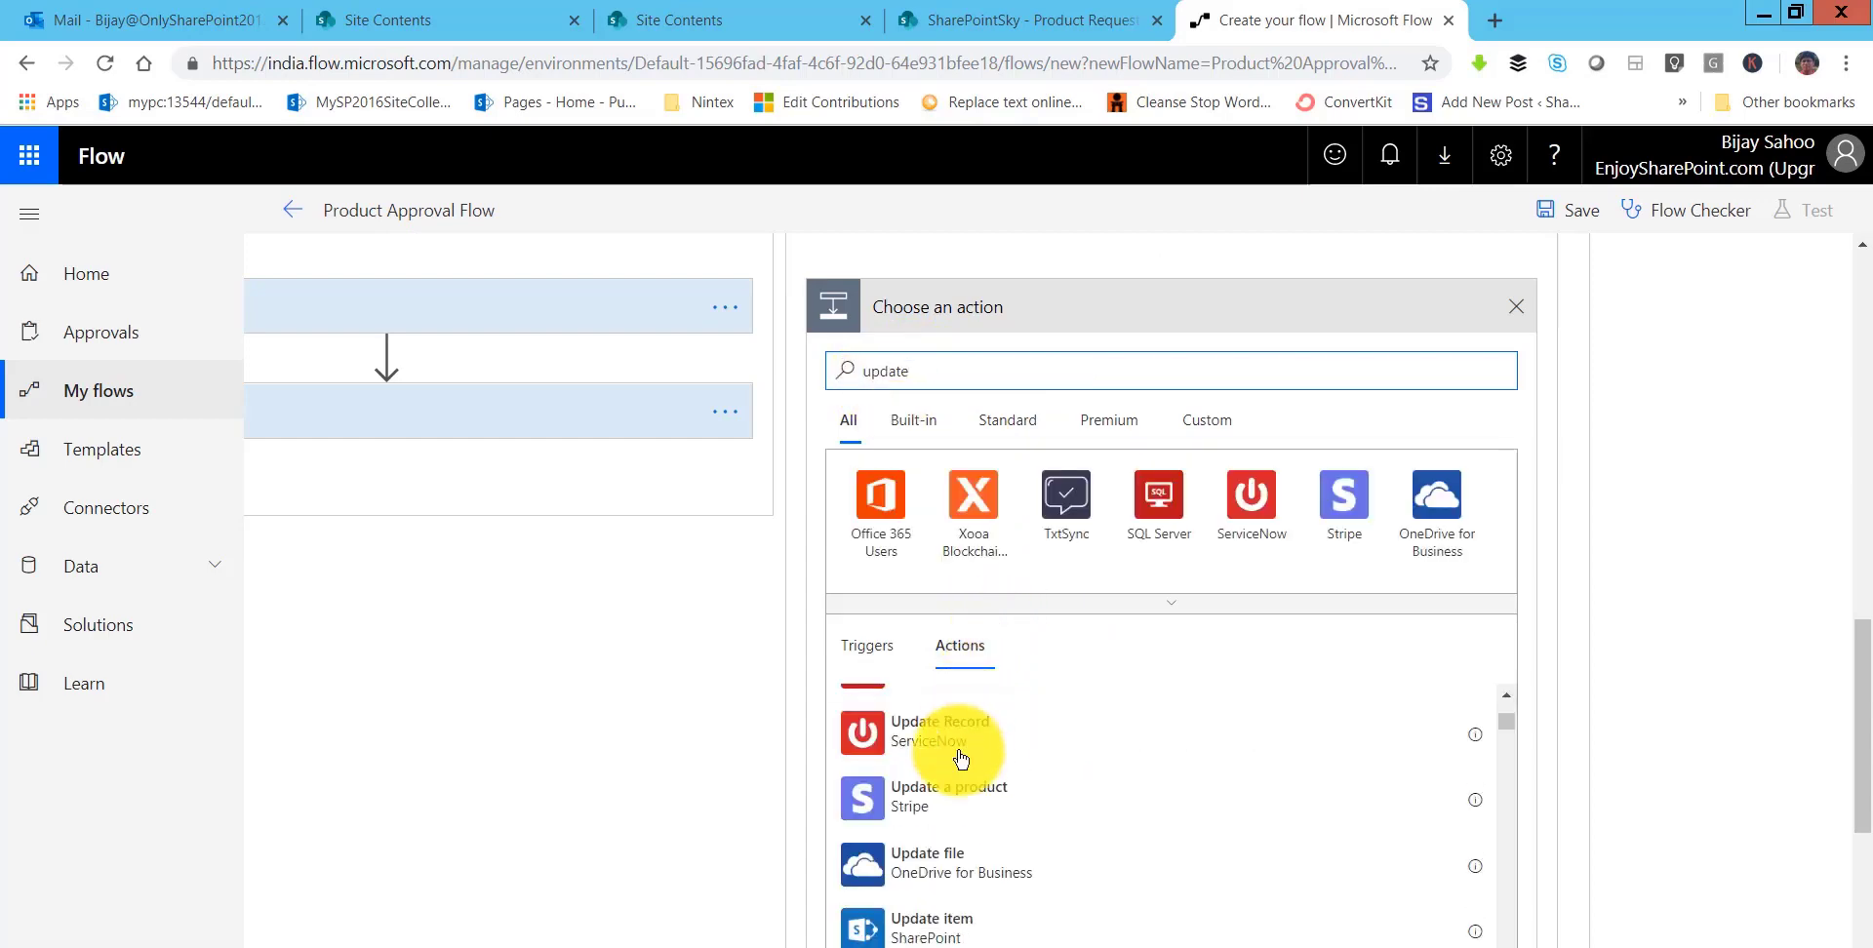
pyautogui.click(953, 922)
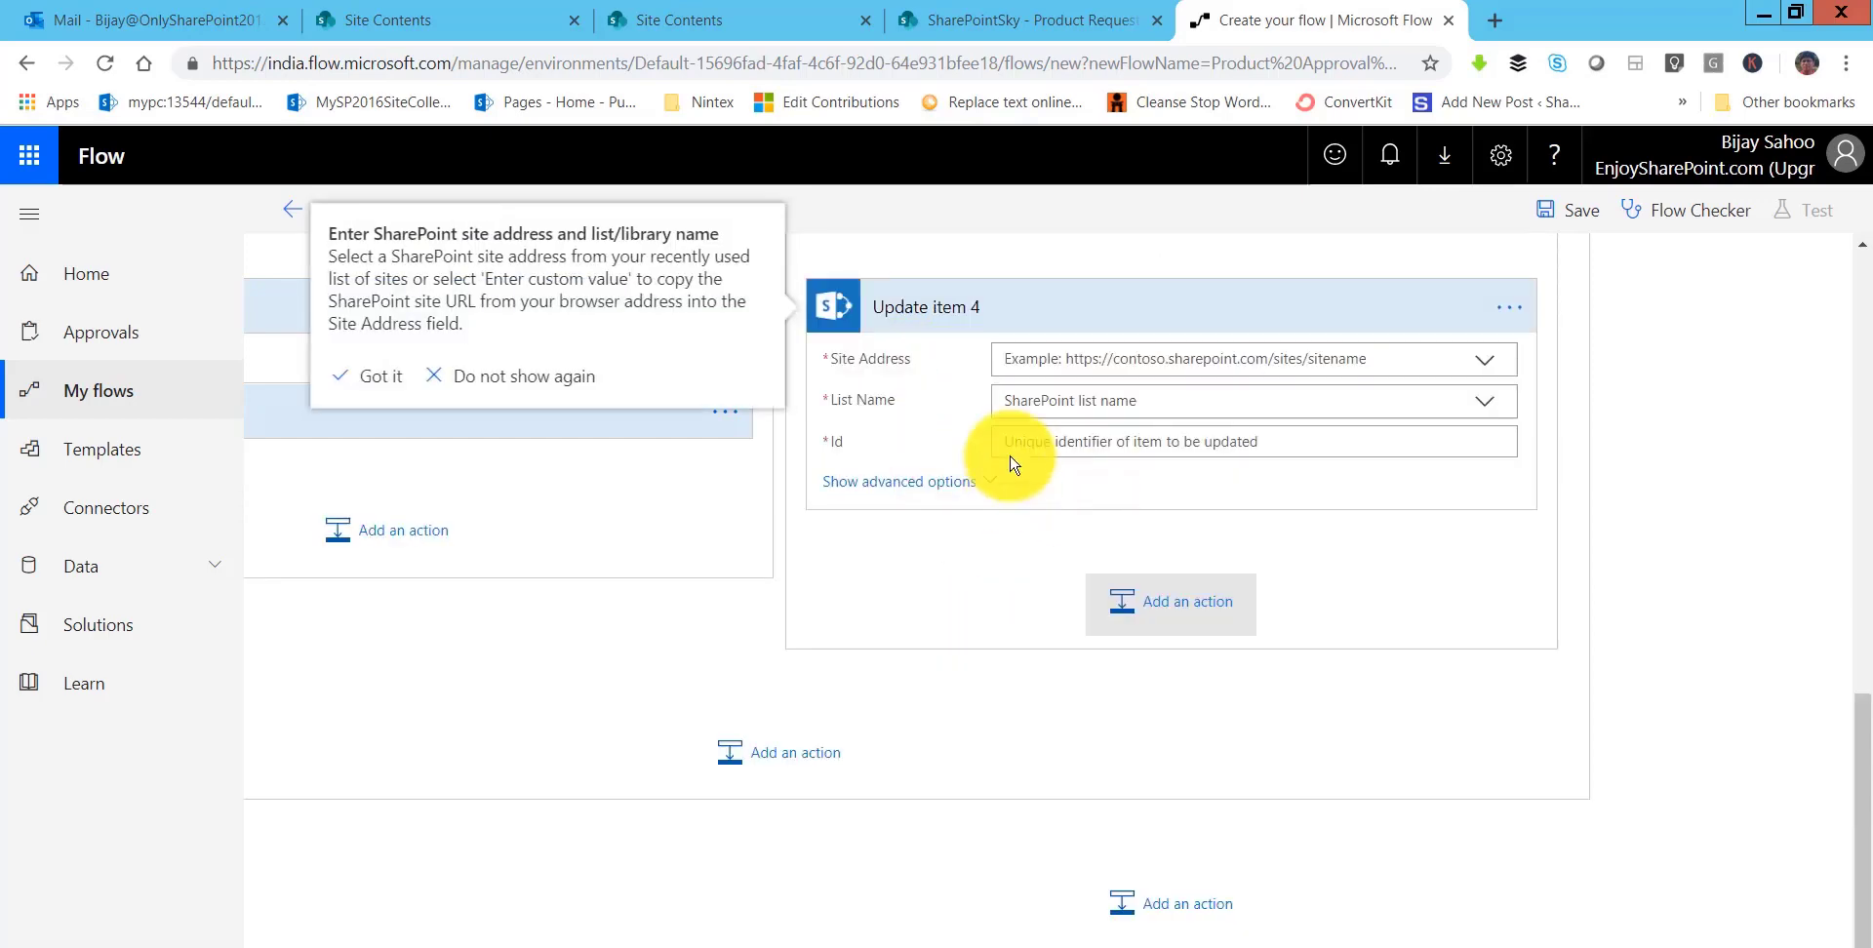
# - Point Update item 4 at the SharePointSky site and the Product Request list
pyautogui.click(1079, 361)
pyautogui.click(1074, 633)
pyautogui.click(1050, 426)
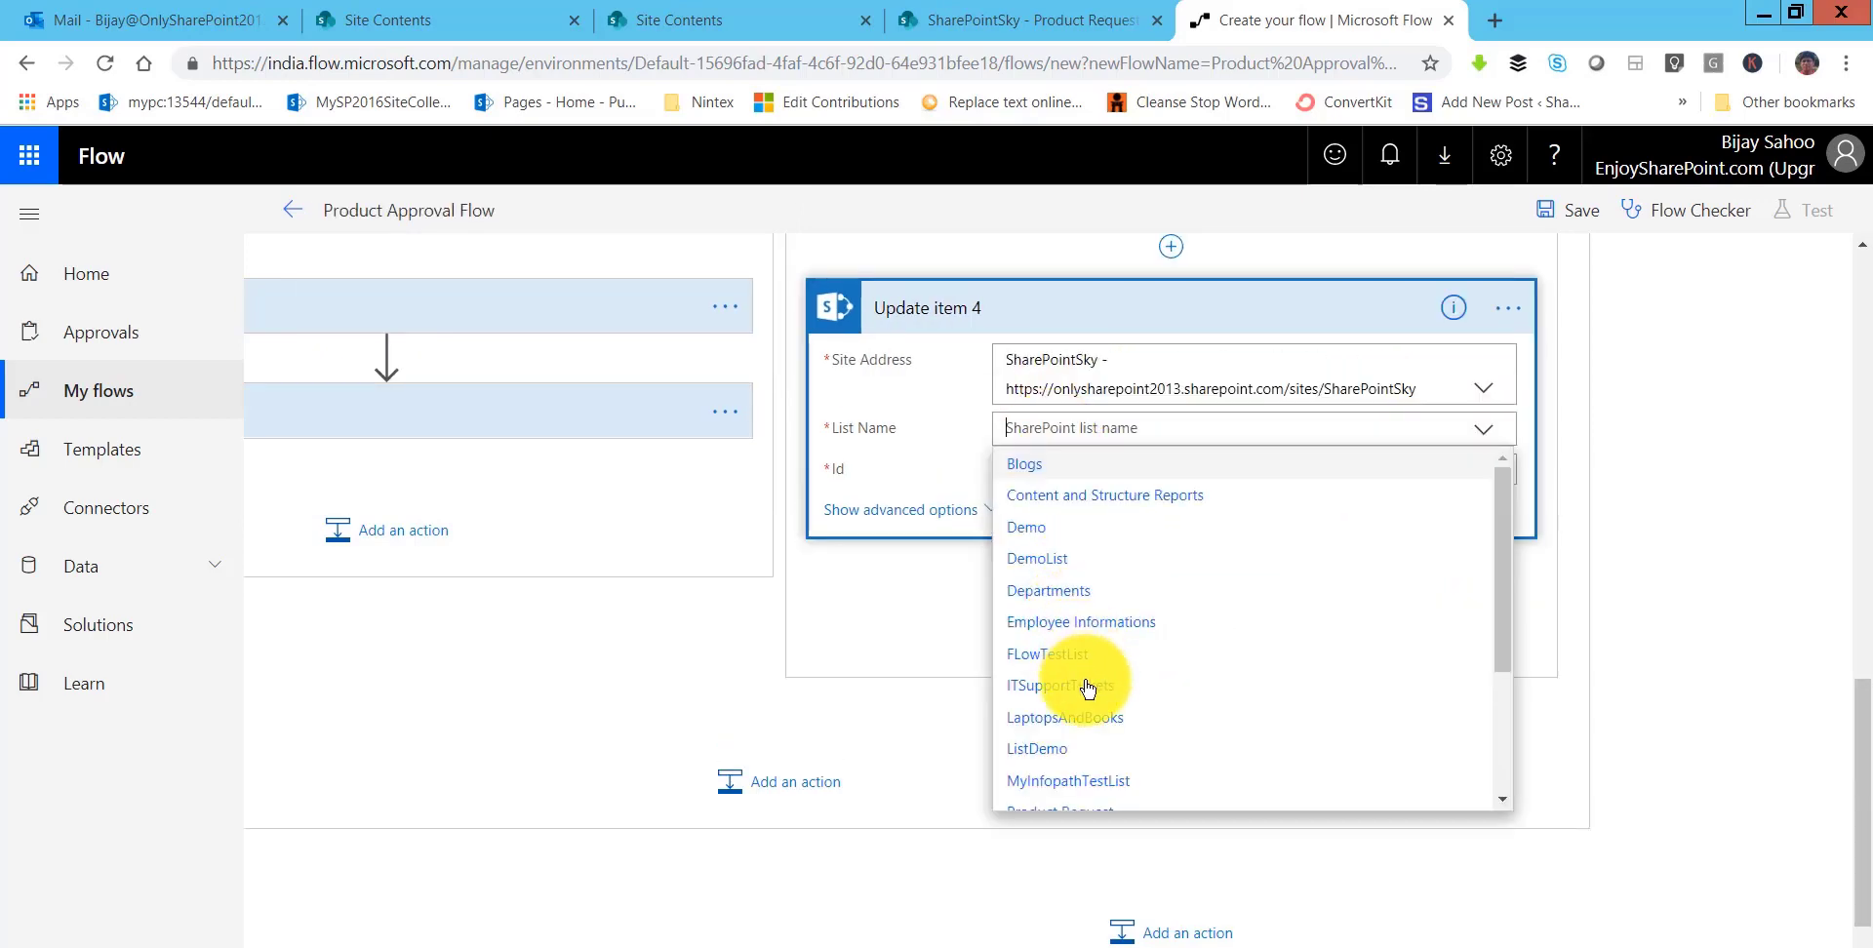
pyautogui.scroll(-1, 1079, 644)
pyautogui.scroll(-1, 1079, 659)
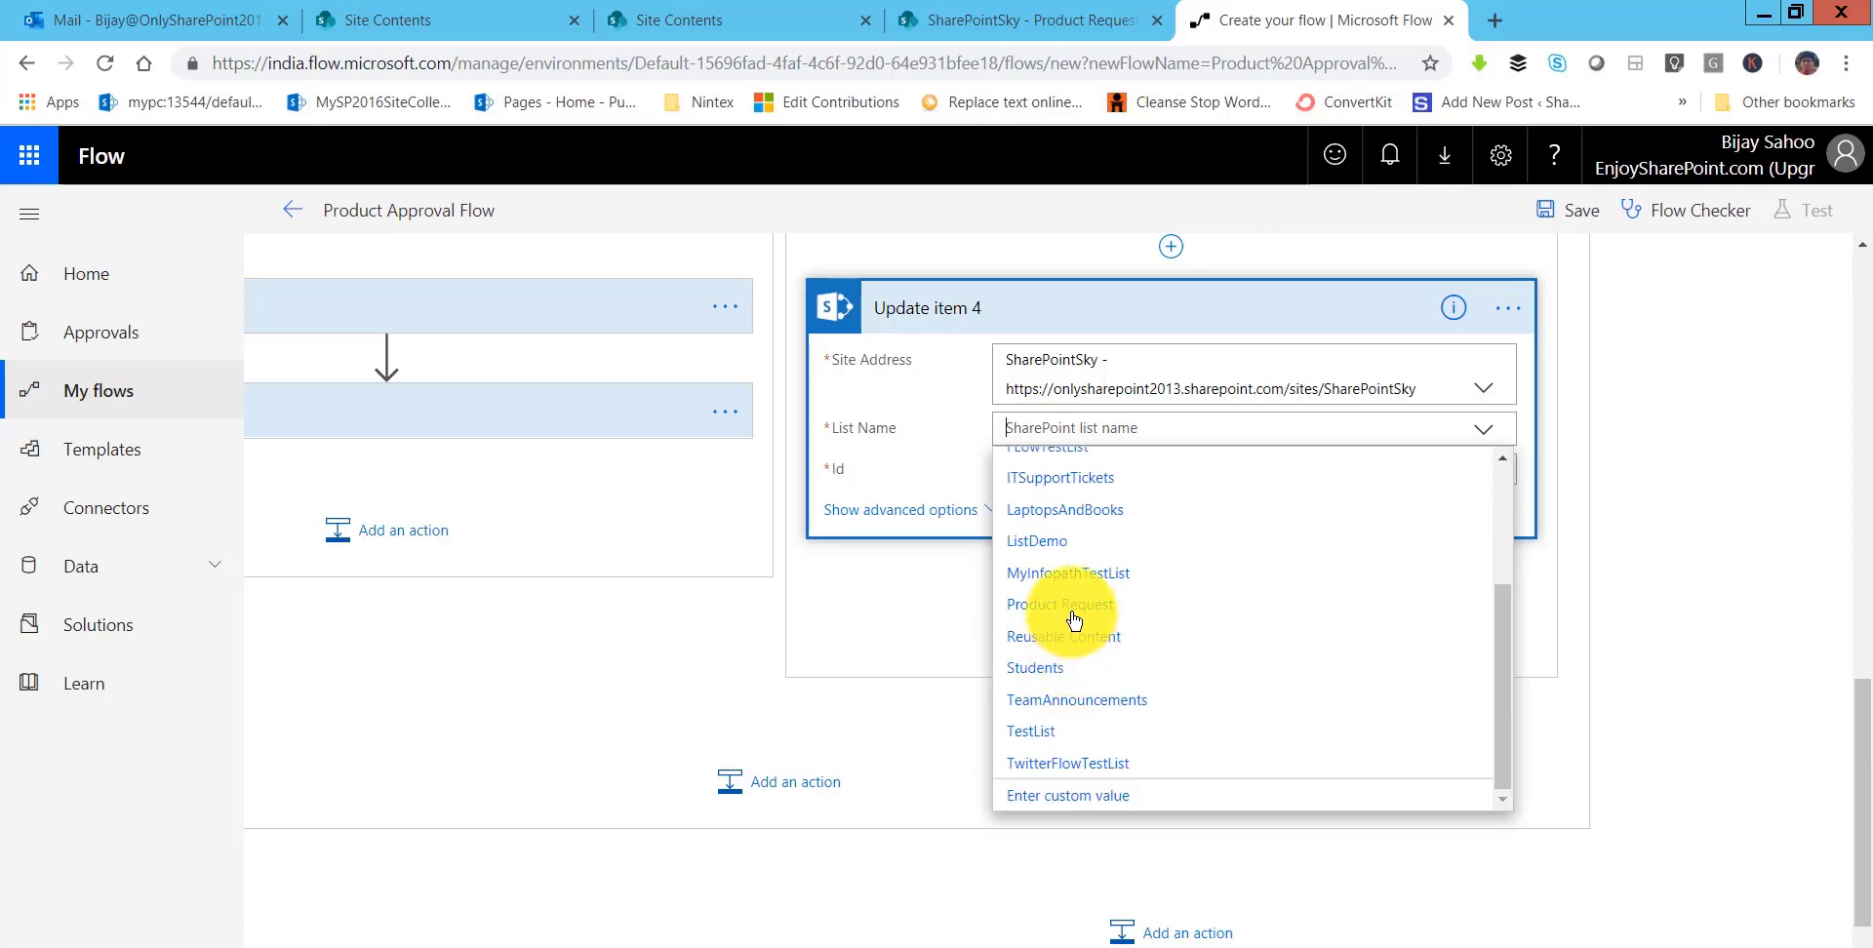
pyautogui.click(1078, 602)
# - Fill Id with the new item's ID and Title with its Title value
pyautogui.click(1042, 471)
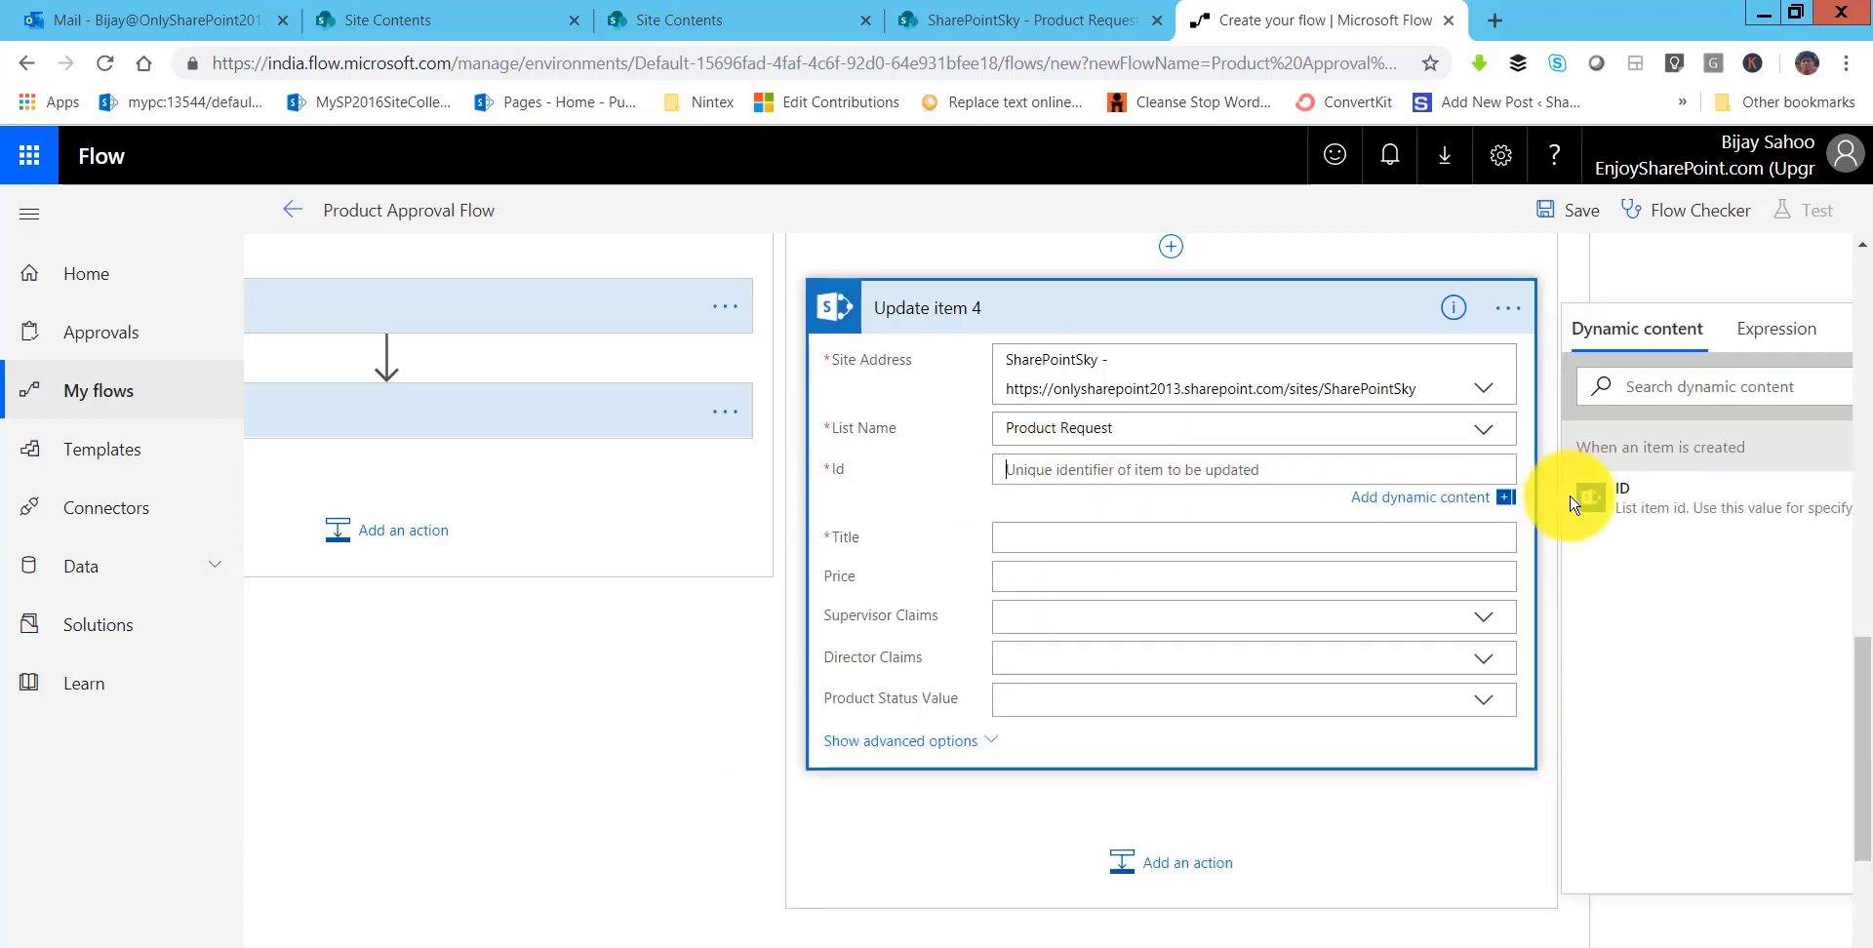
pyautogui.click(1592, 497)
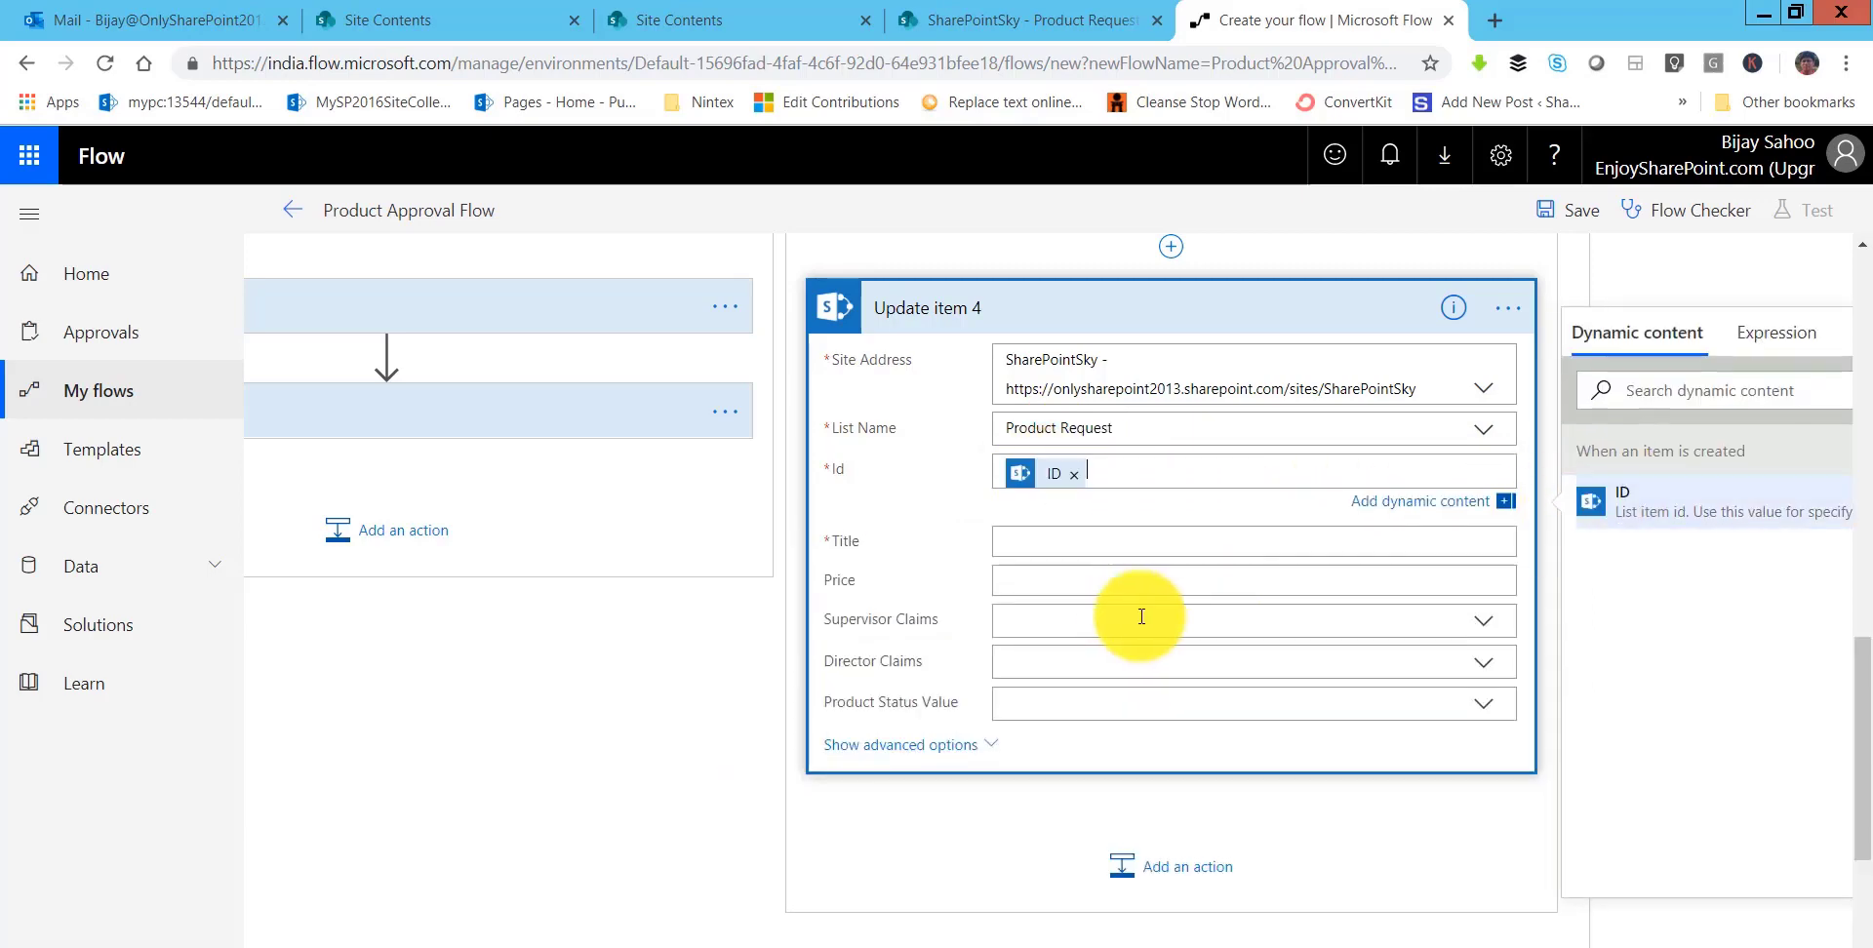
pyautogui.click(1013, 540)
pyautogui.click(1625, 431)
pyautogui.write('title')
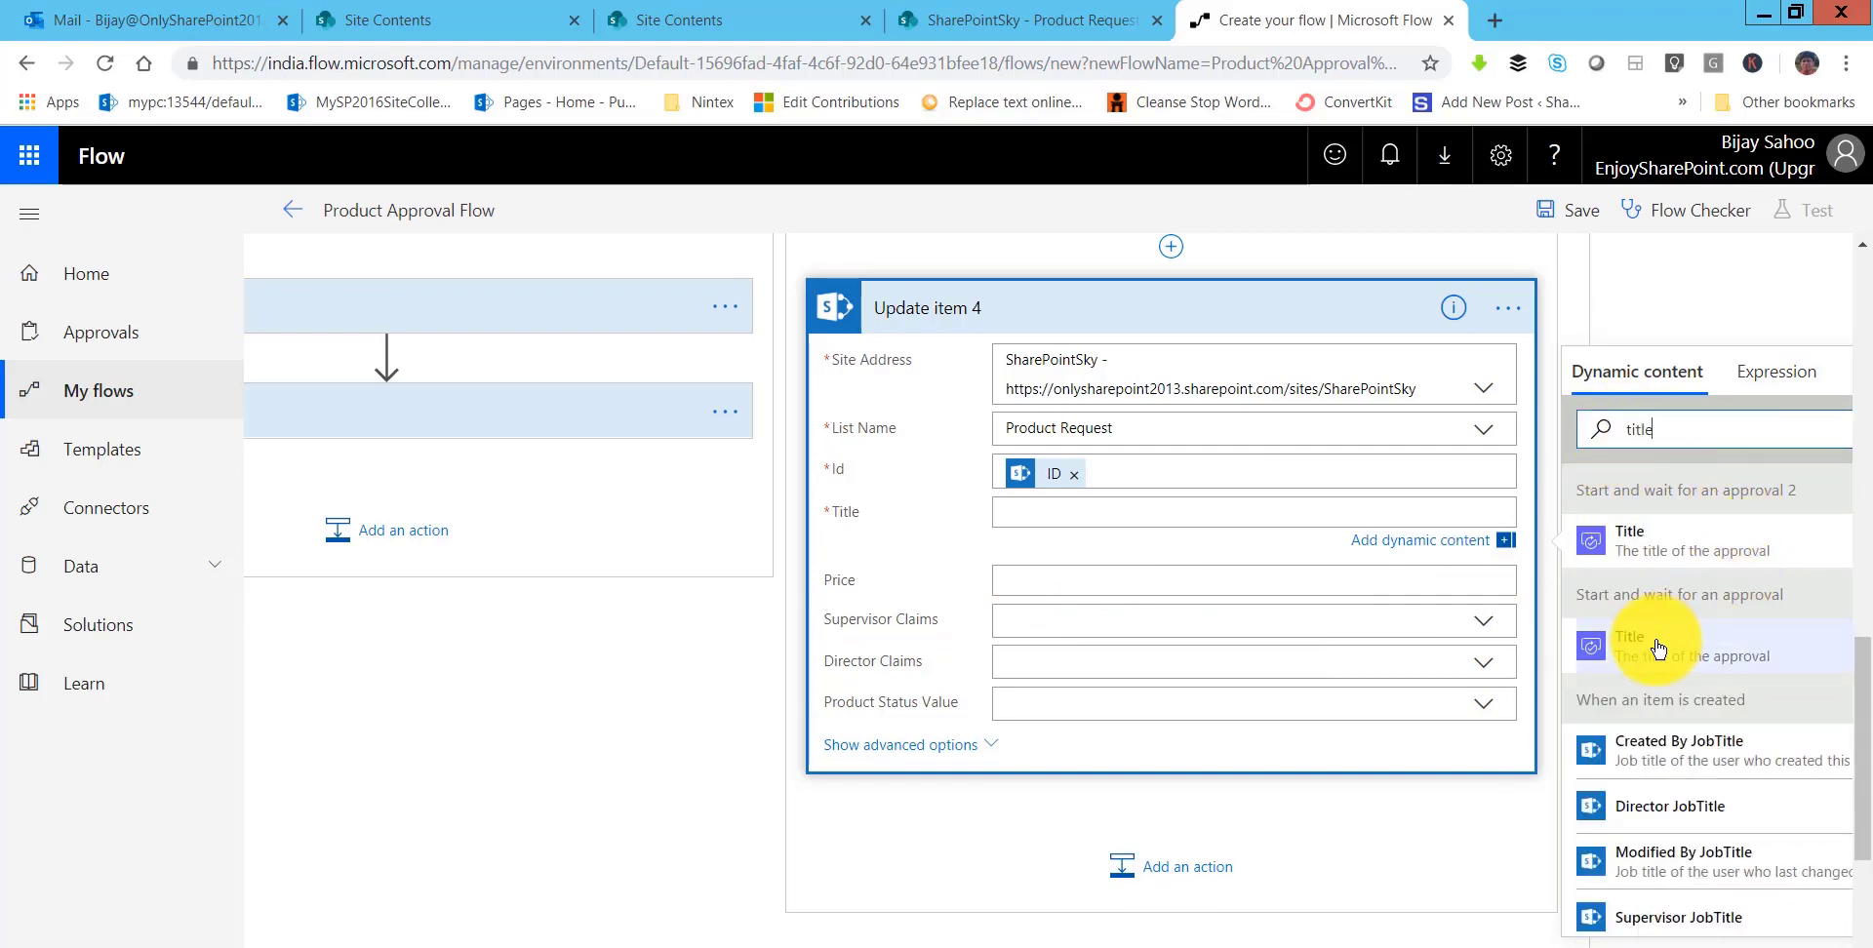
pyautogui.scroll(-2, 1678, 800)
pyautogui.click(1629, 913)
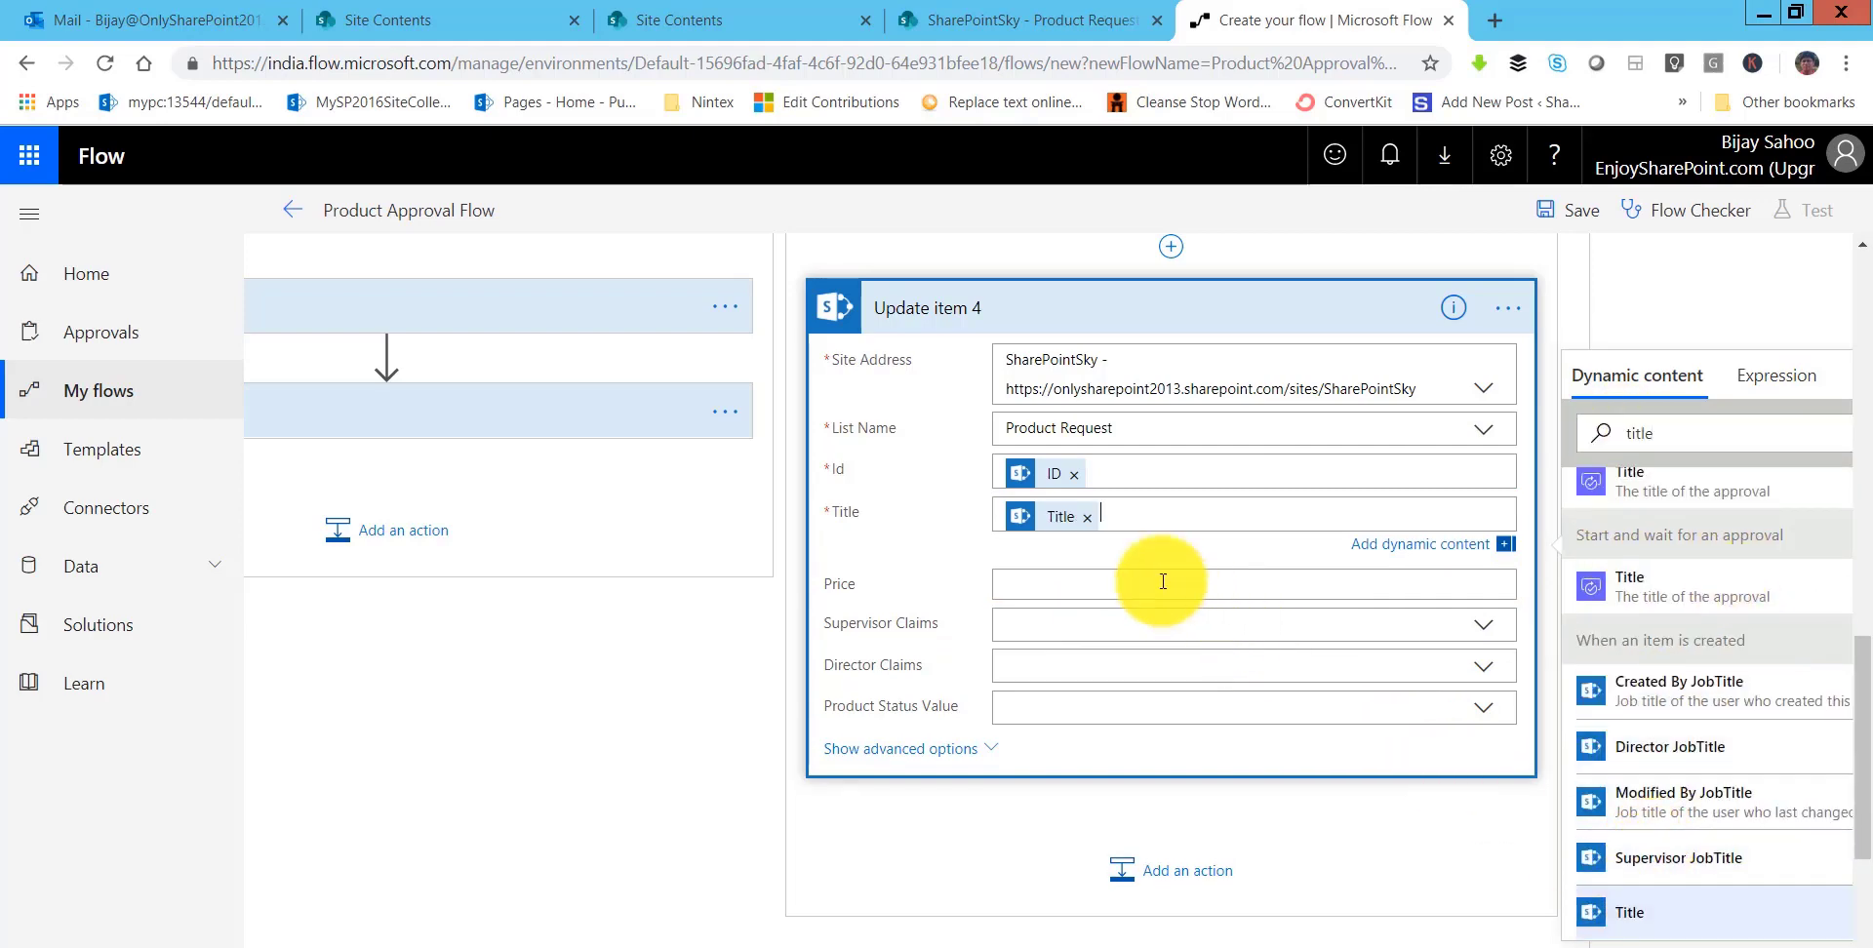
# - Fill Price with the item's Price and set Product Status Value to Rejected
pyautogui.click(1060, 582)
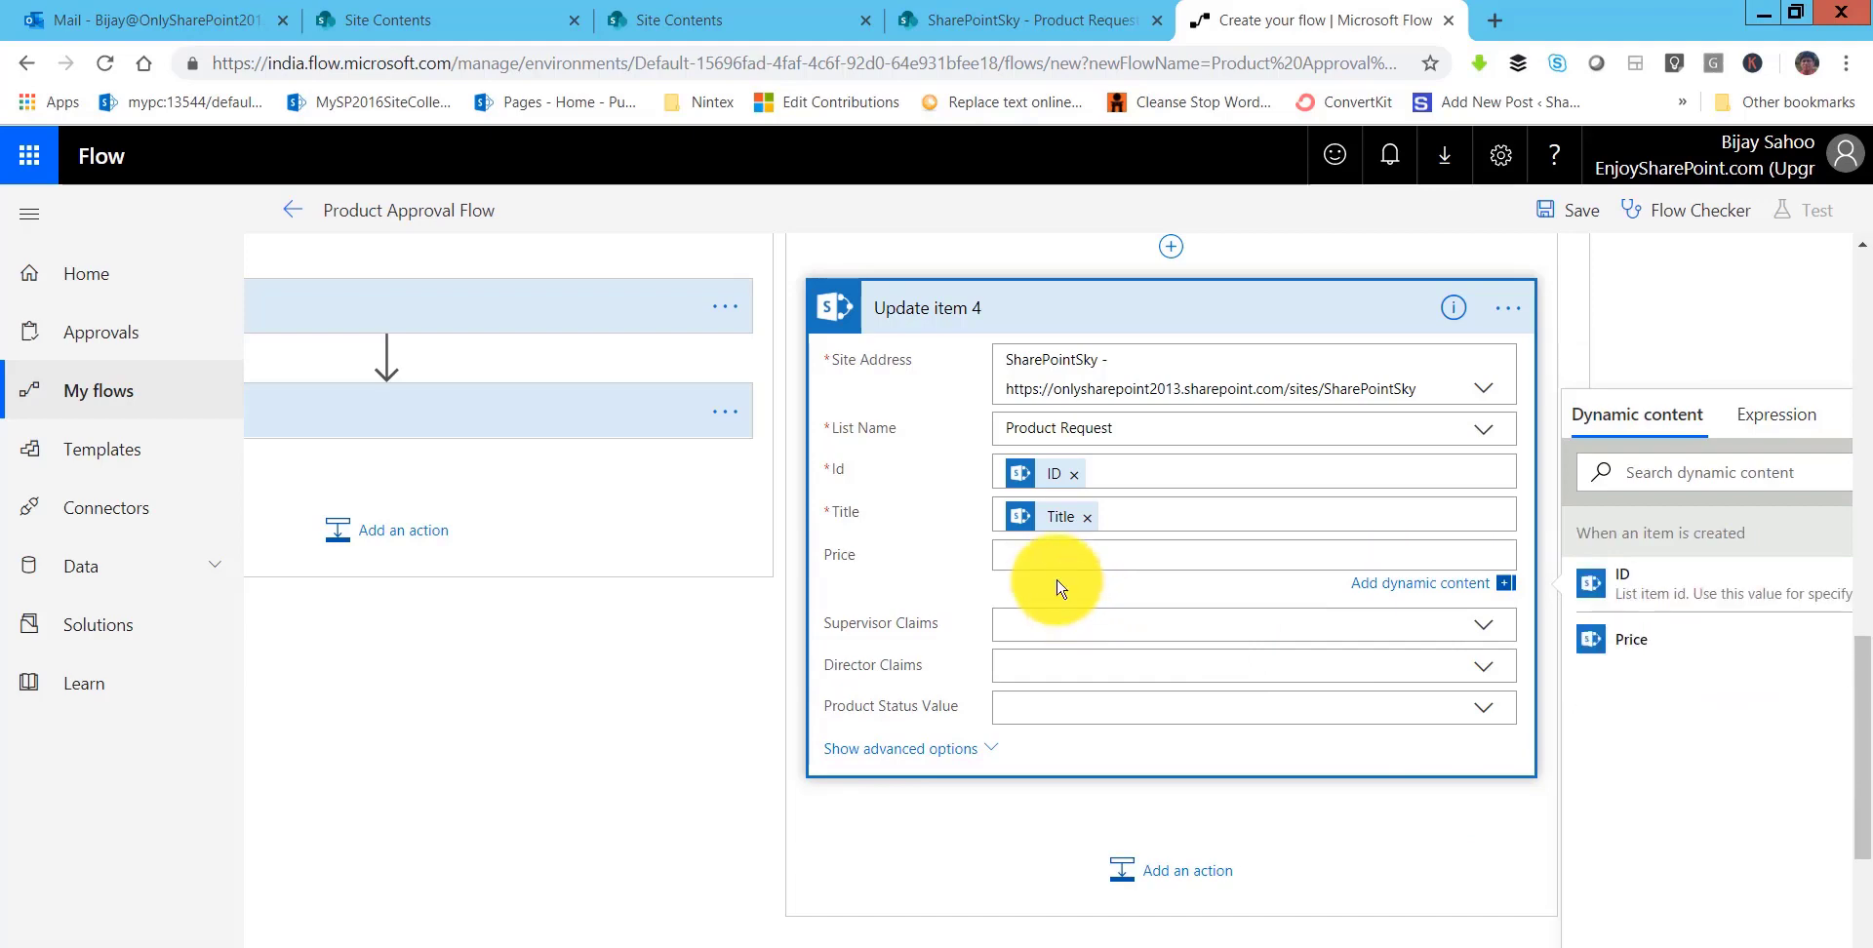
pyautogui.click(1627, 634)
pyautogui.click(1033, 713)
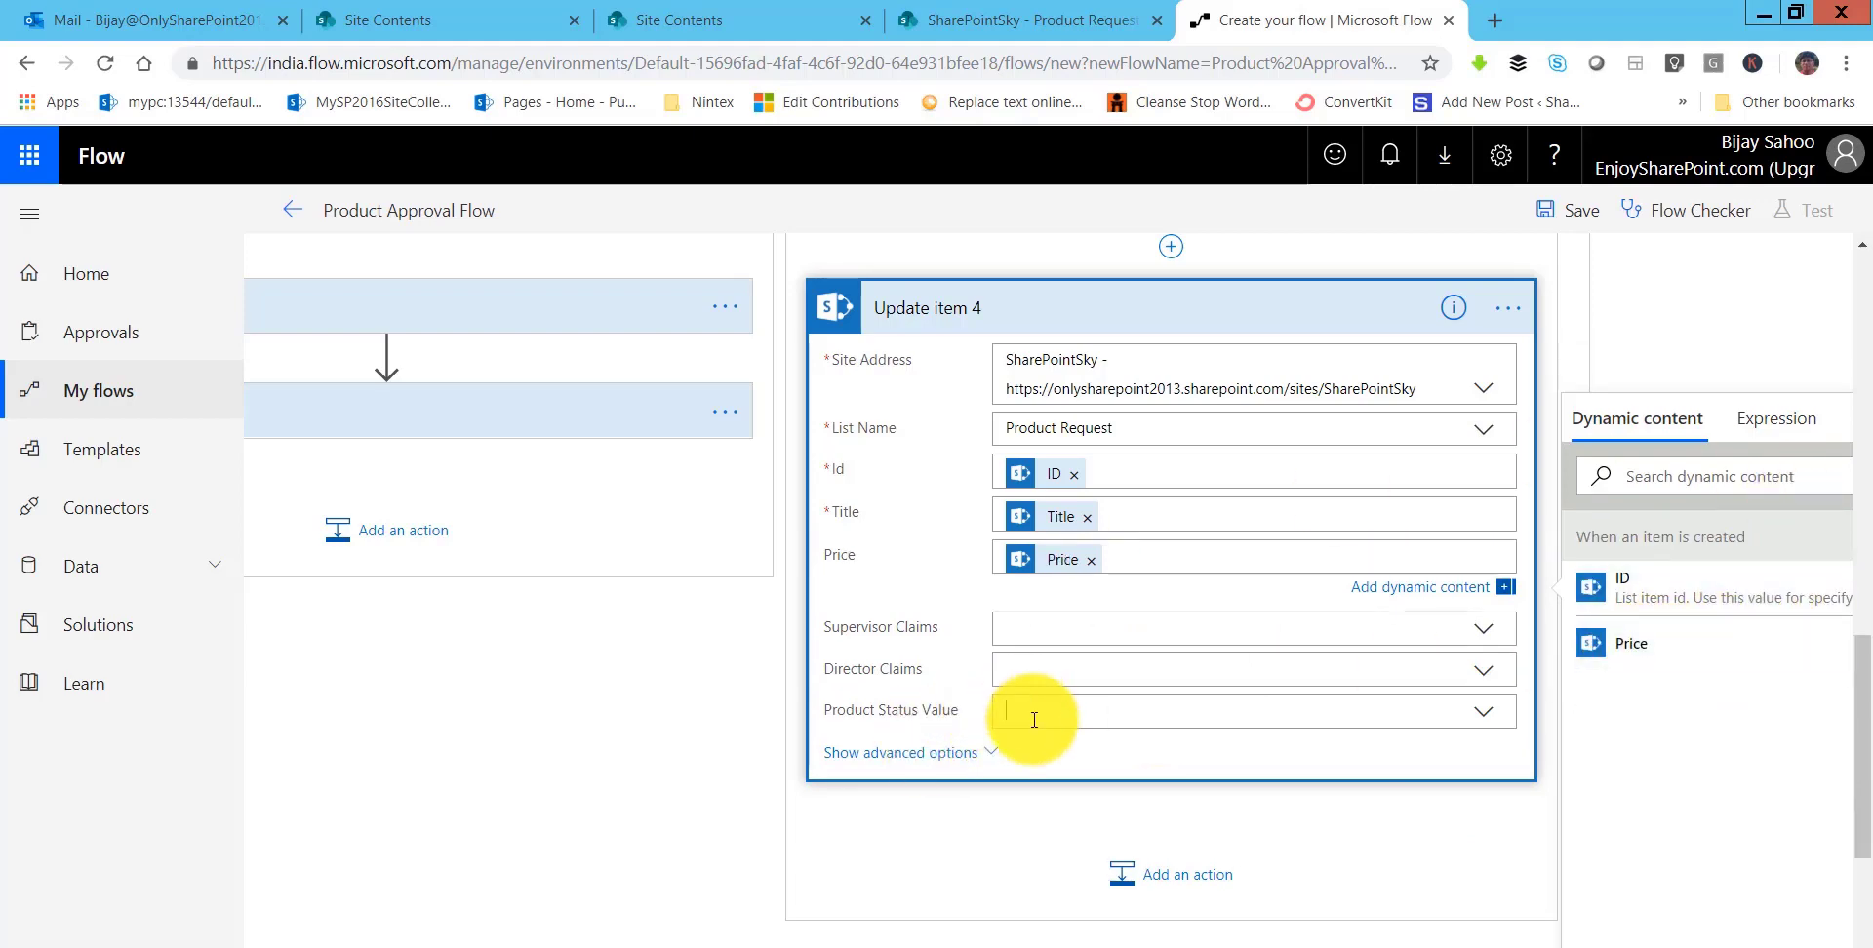
pyautogui.click(1056, 783)
pyautogui.click(1196, 317)
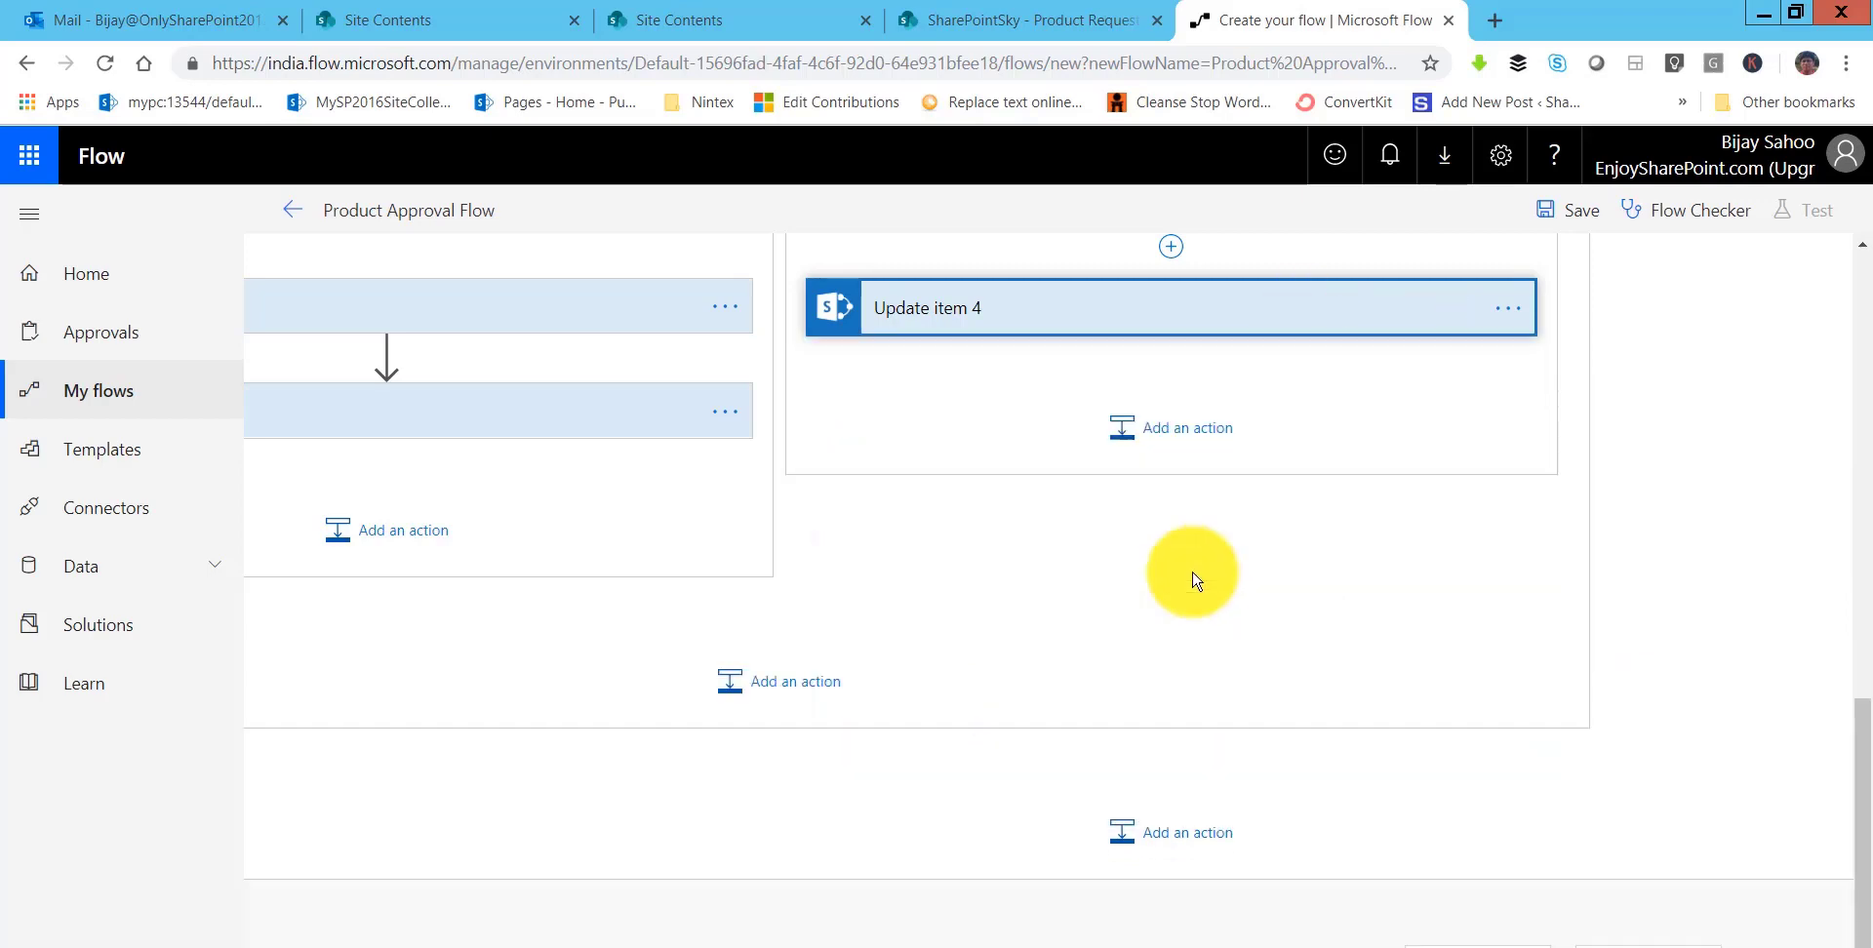
pyautogui.click(1174, 429)
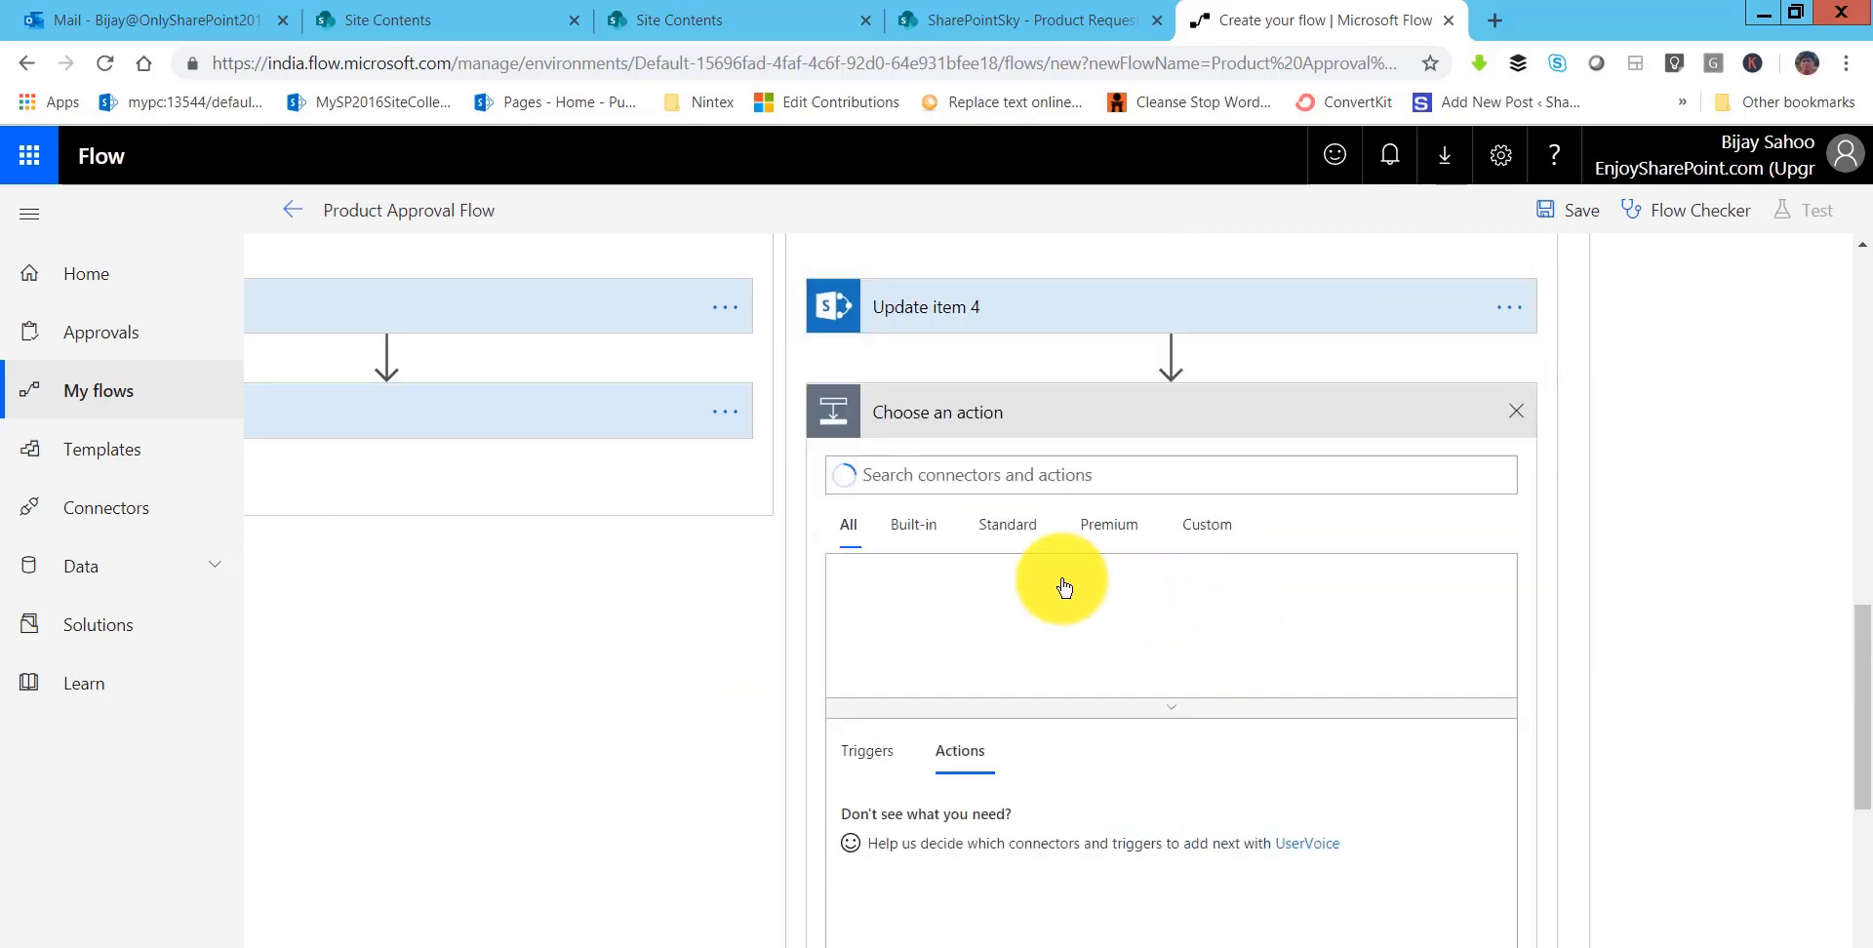
# - Add Send an email to Created By Email, subject 'Product Rejected by Director', body Link to item
pyautogui.write('send an')
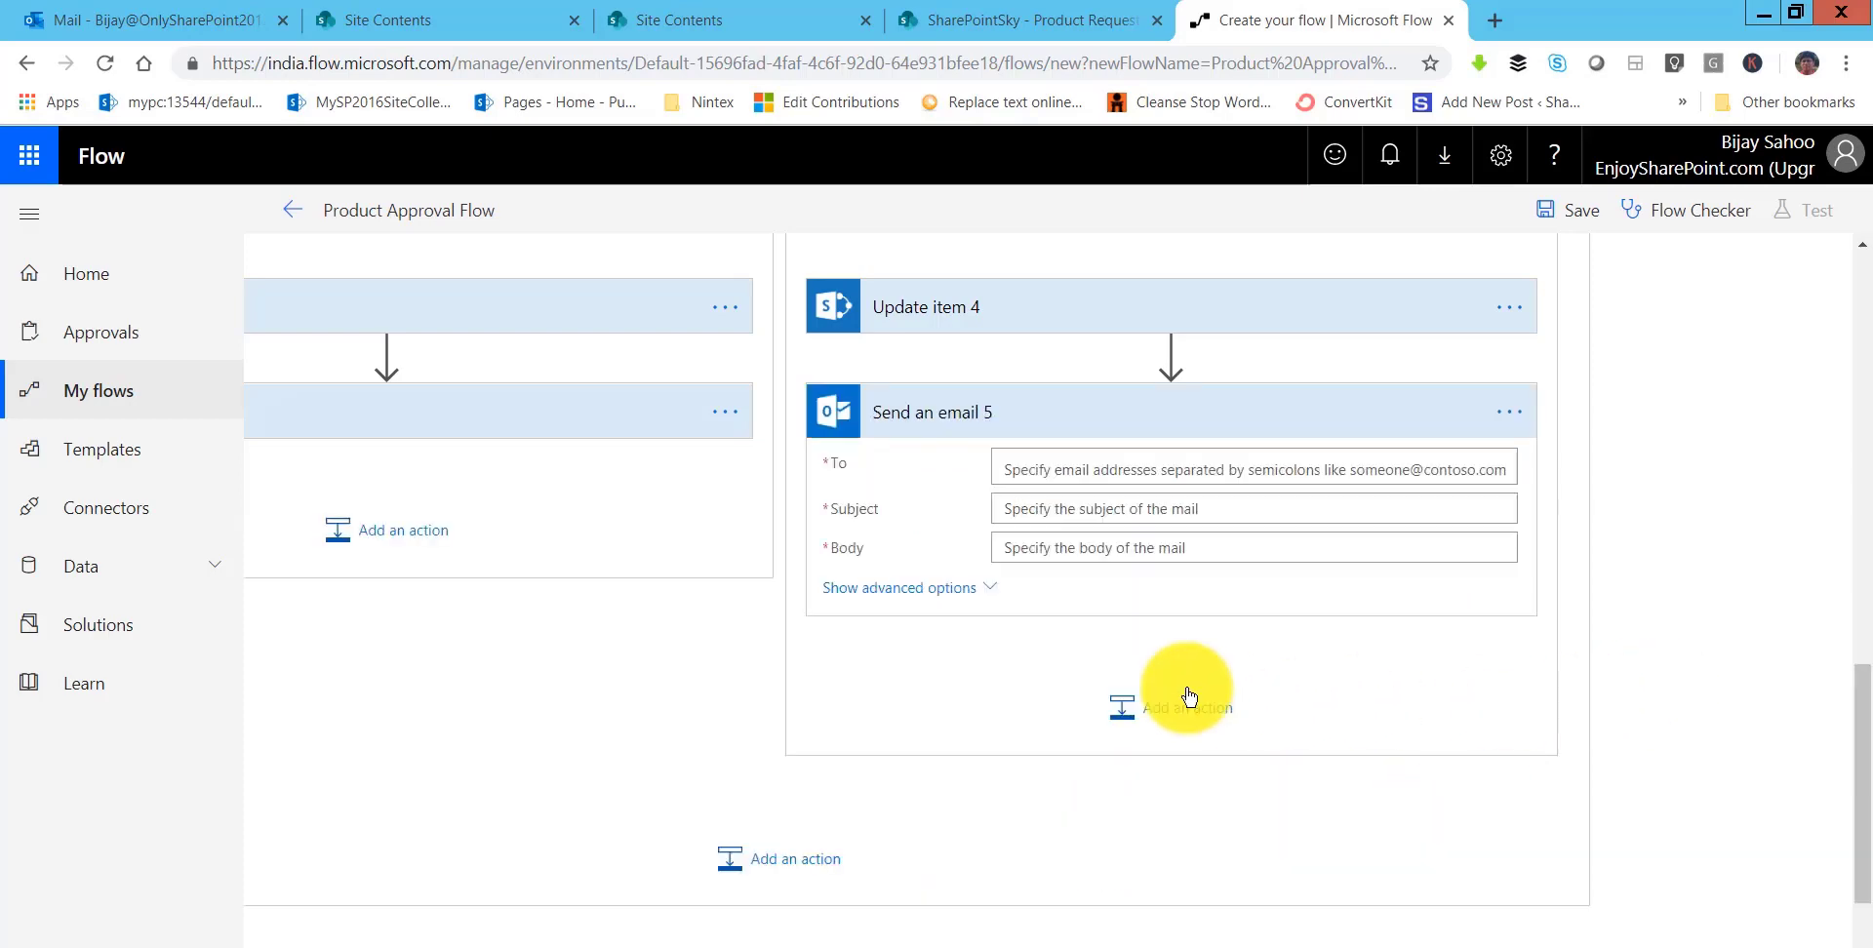
pyautogui.click(1064, 465)
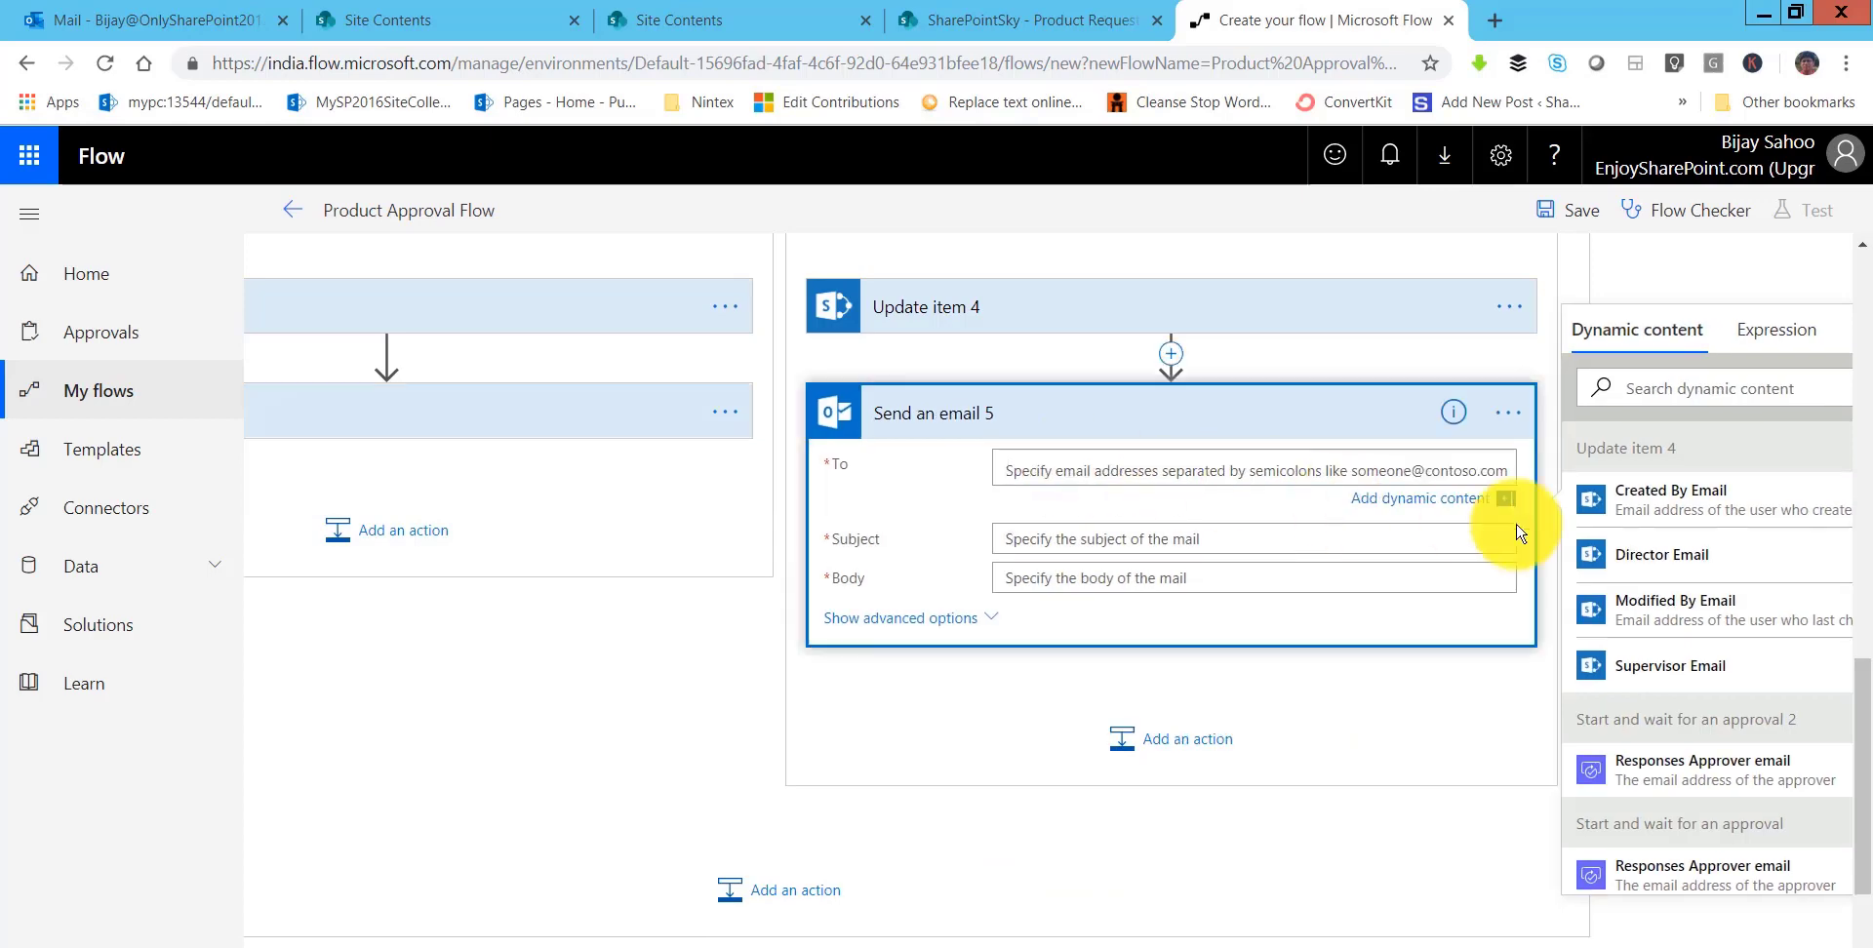
pyautogui.click(1659, 496)
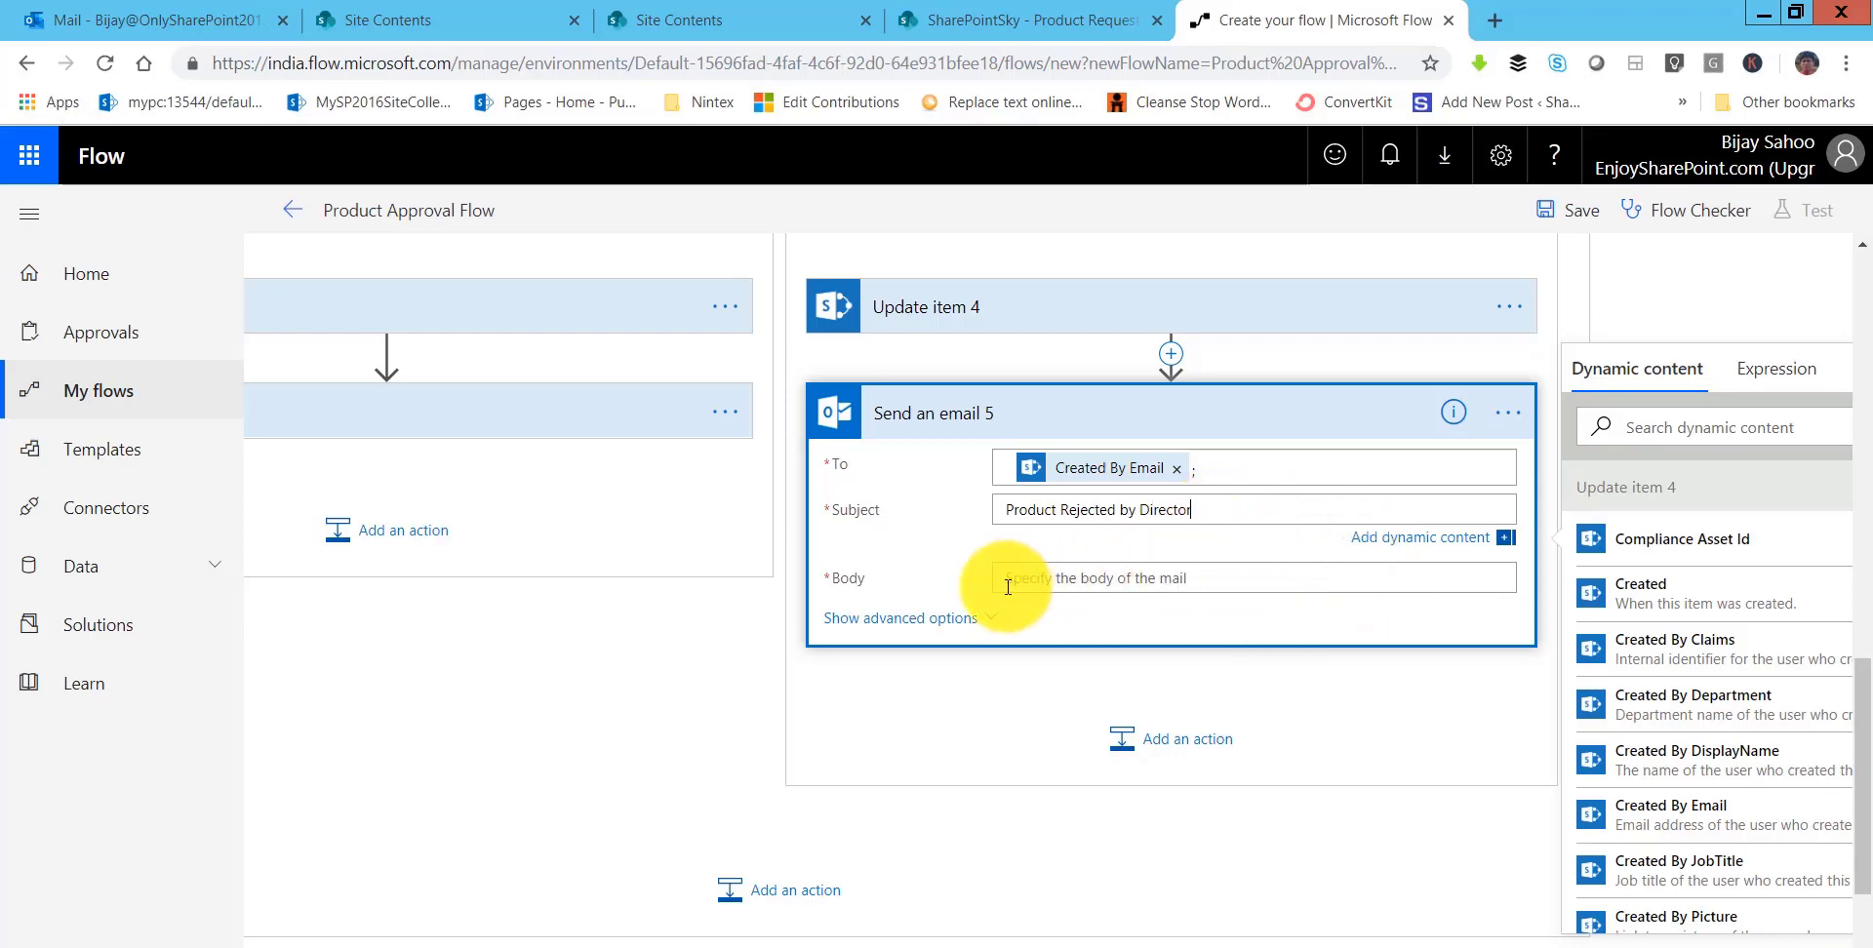
pyautogui.click(1132, 577)
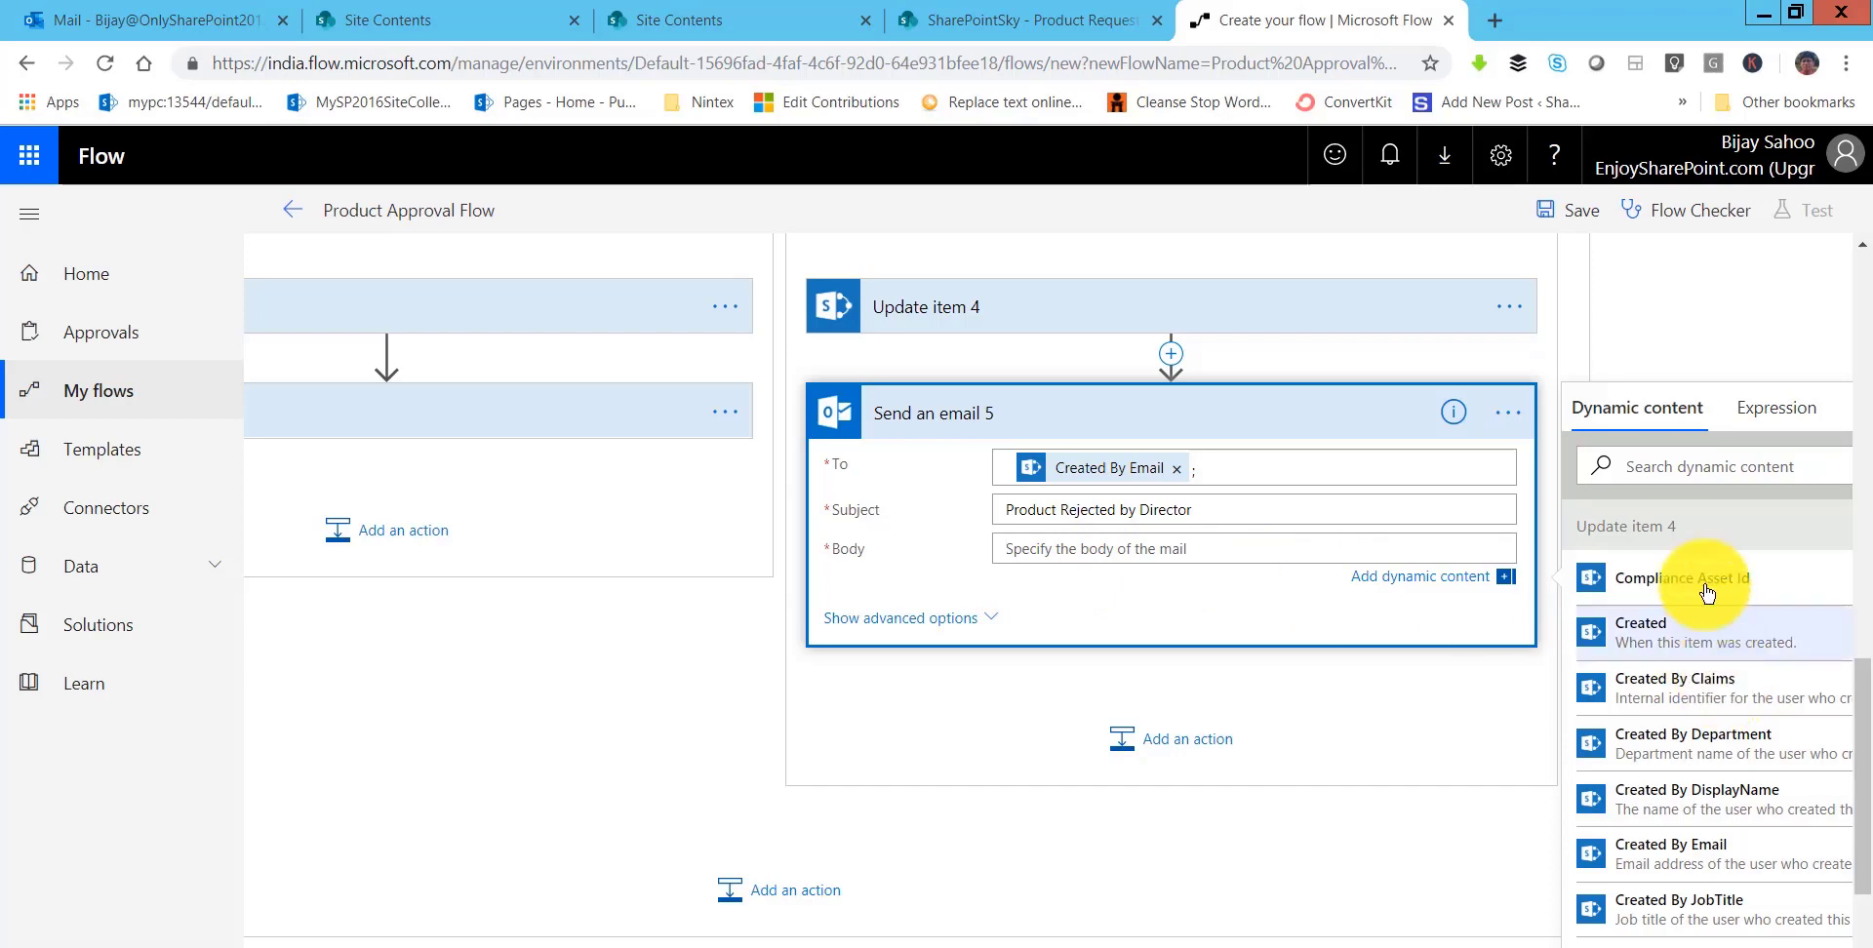
pyautogui.click(1644, 473)
pyautogui.write('link')
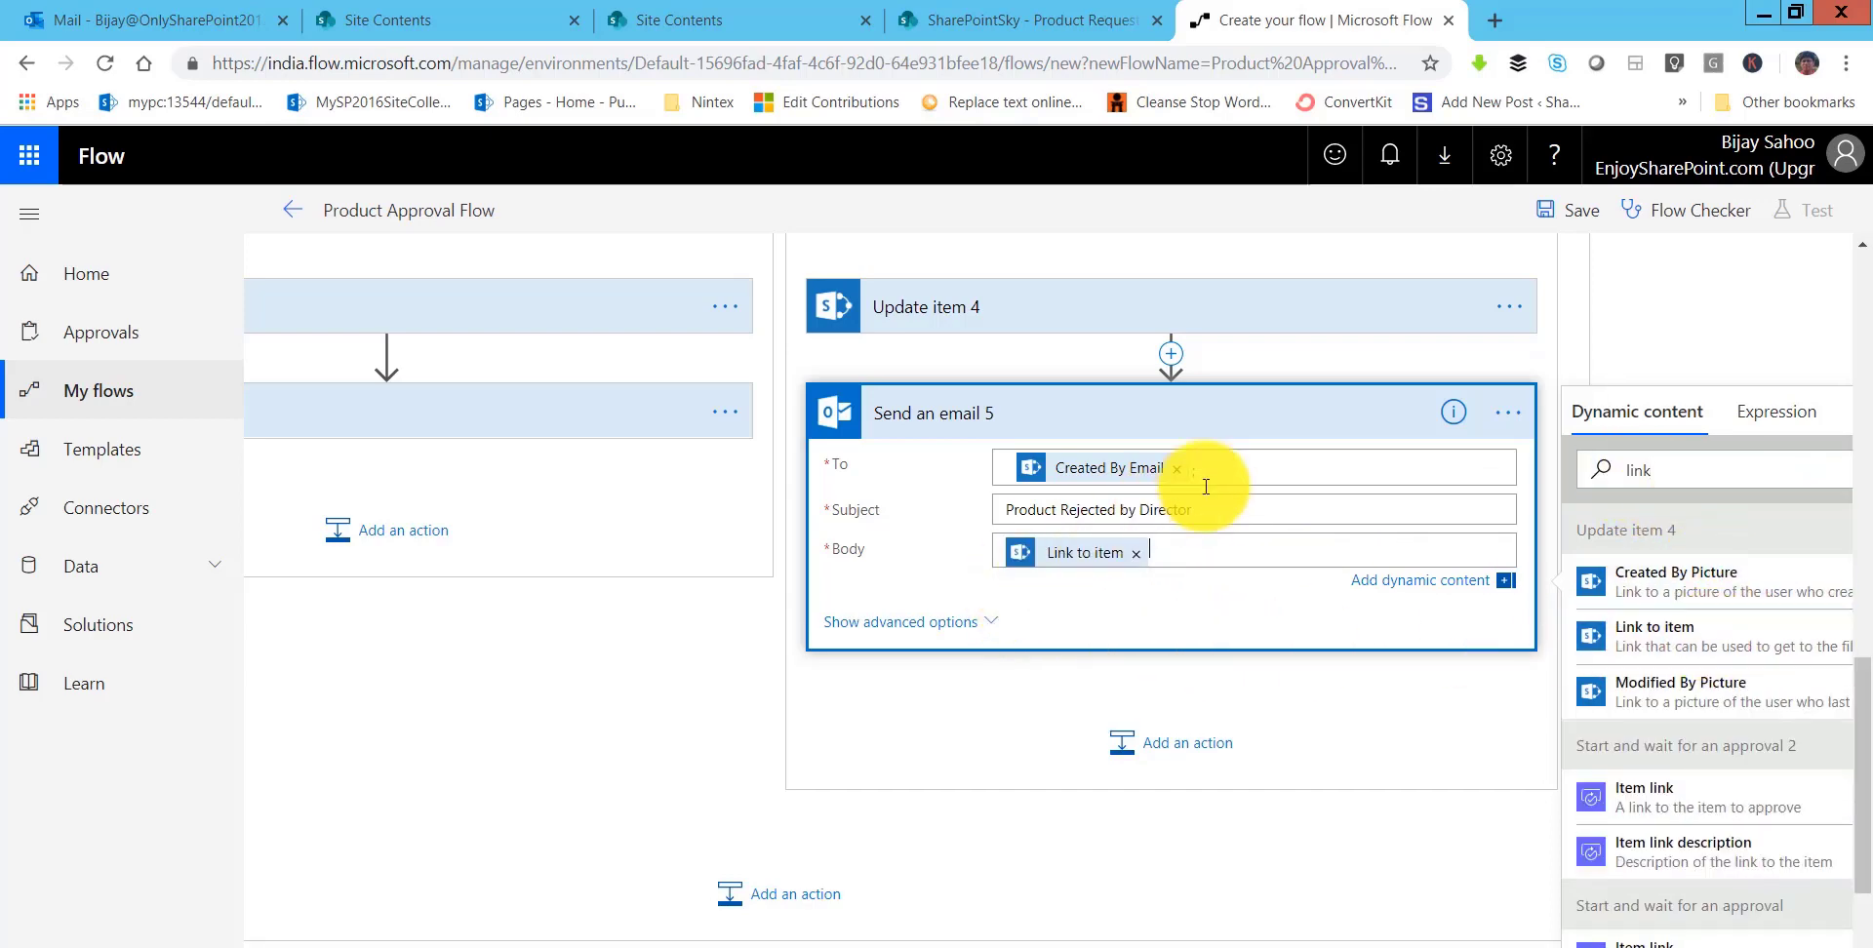
pyautogui.click(917, 678)
# - Scroll and pan the designer to review the If no branch's Update item 2 and email
pyautogui.scroll(9, 1100, 702)
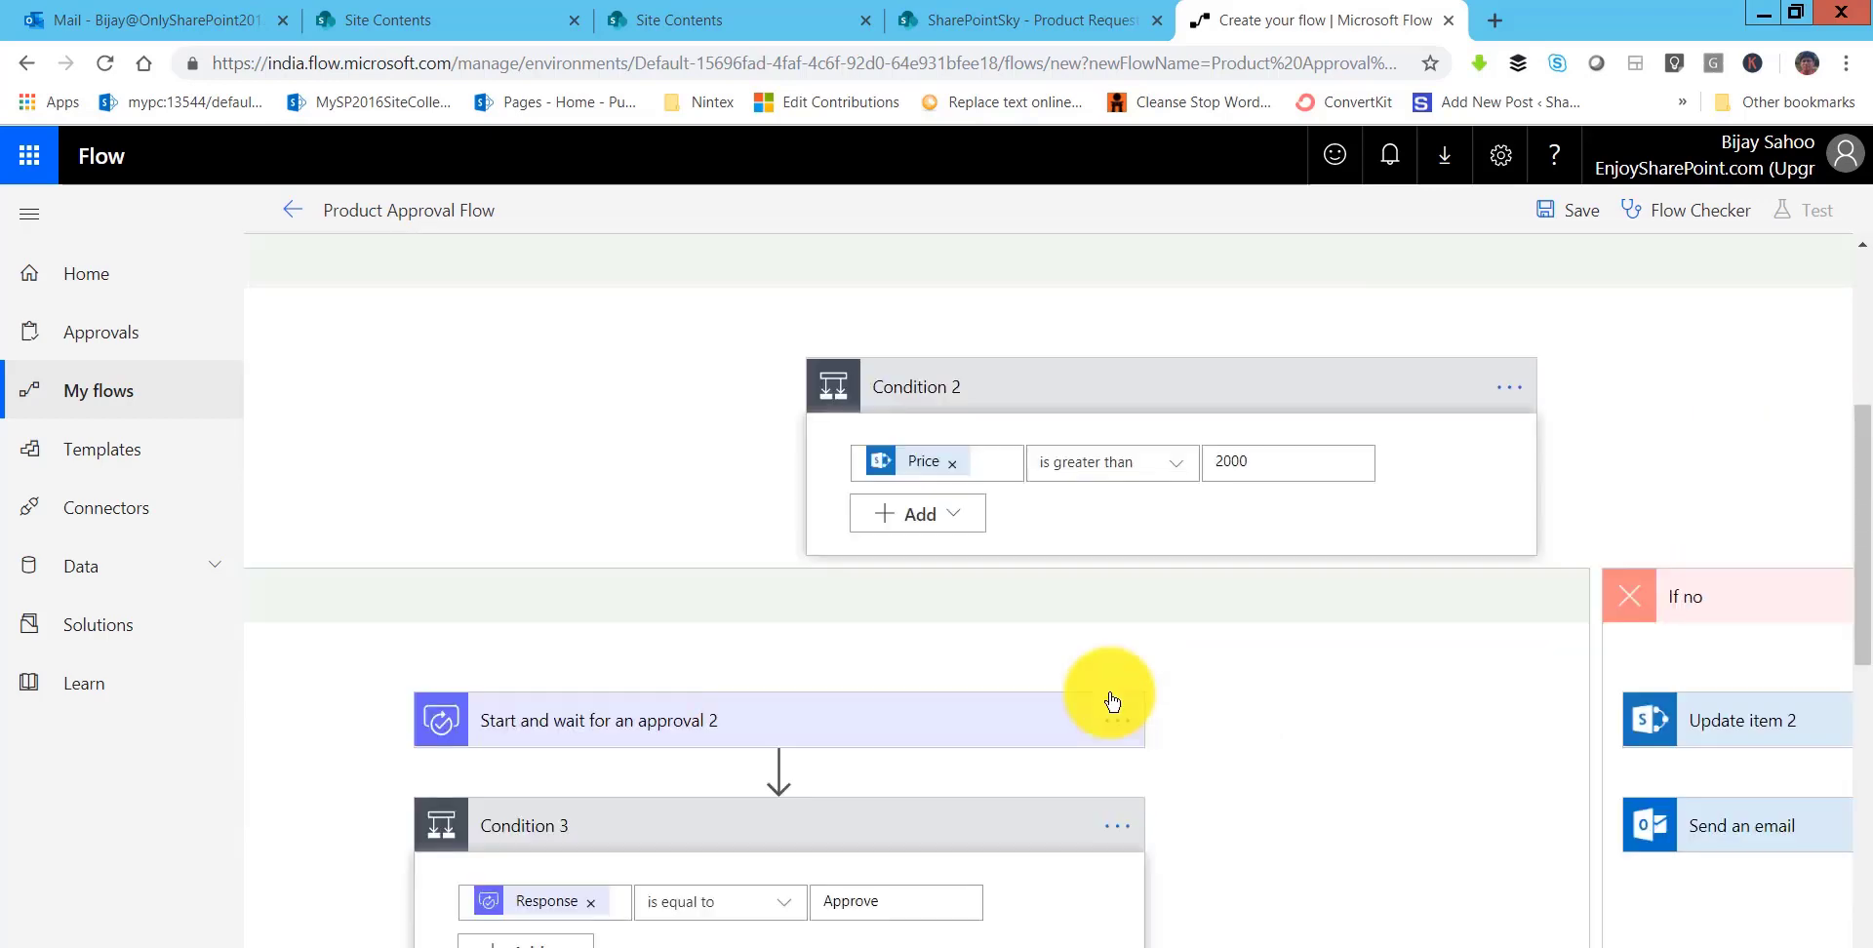
pyautogui.scroll(5, 1057, 585)
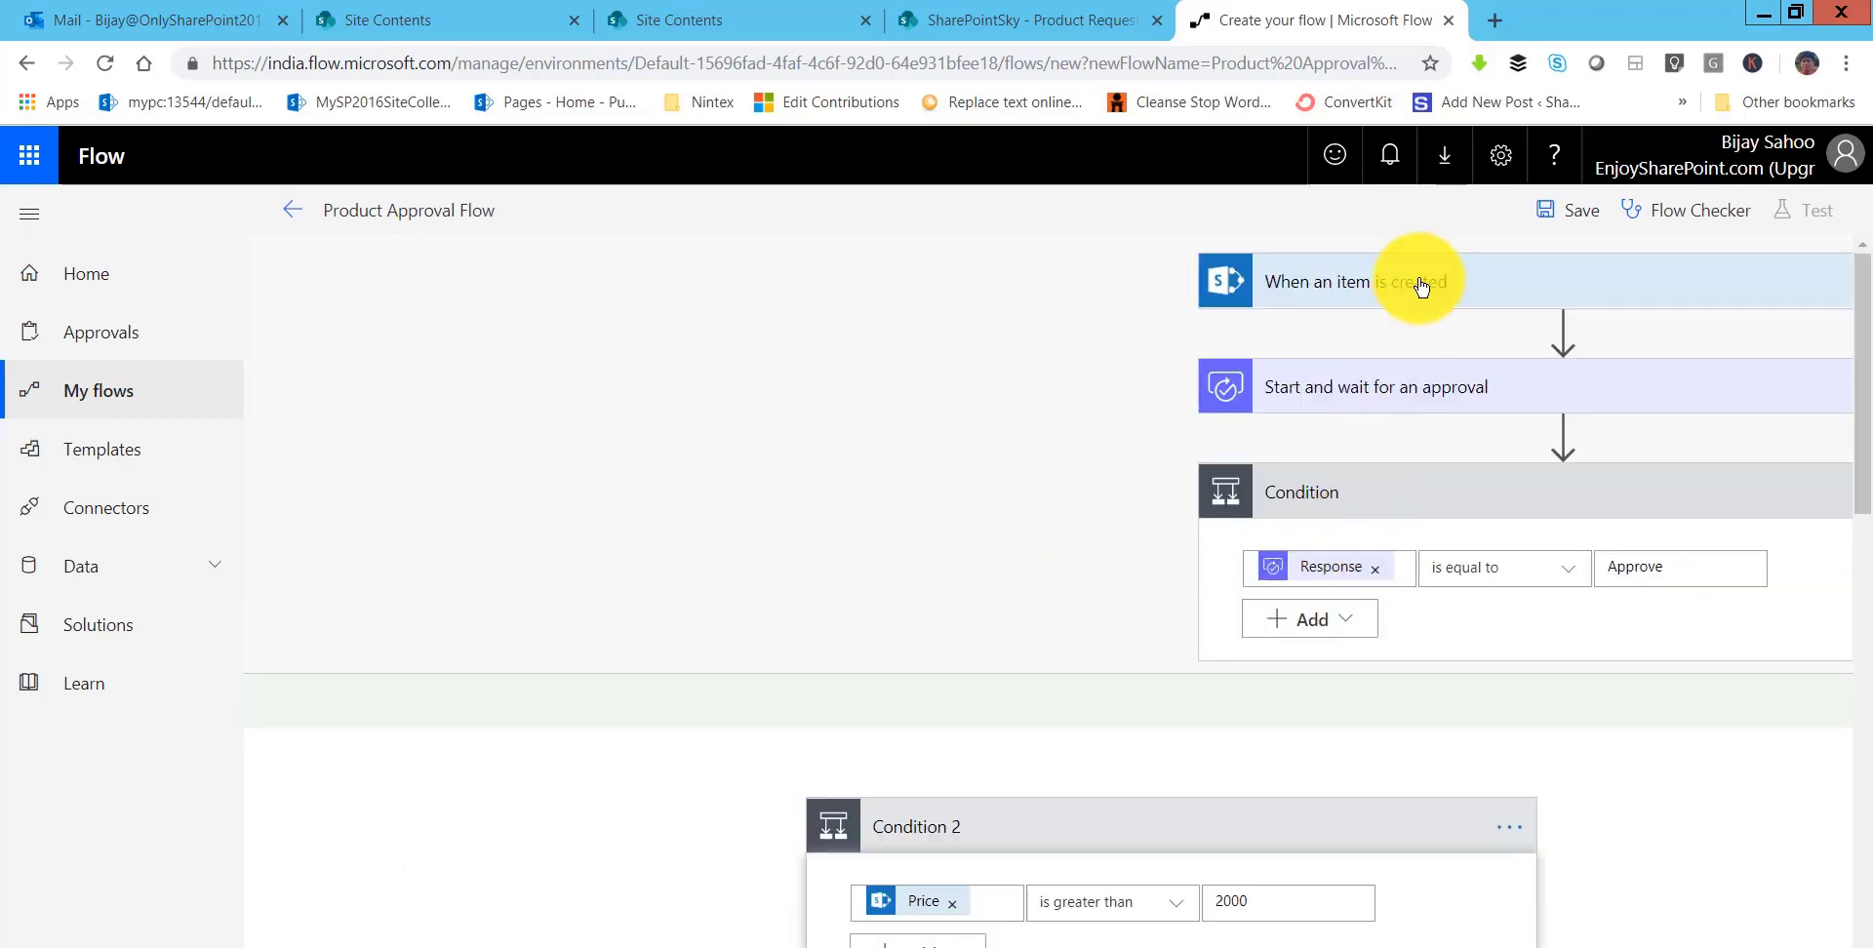
pyautogui.scroll(-1, 1429, 442)
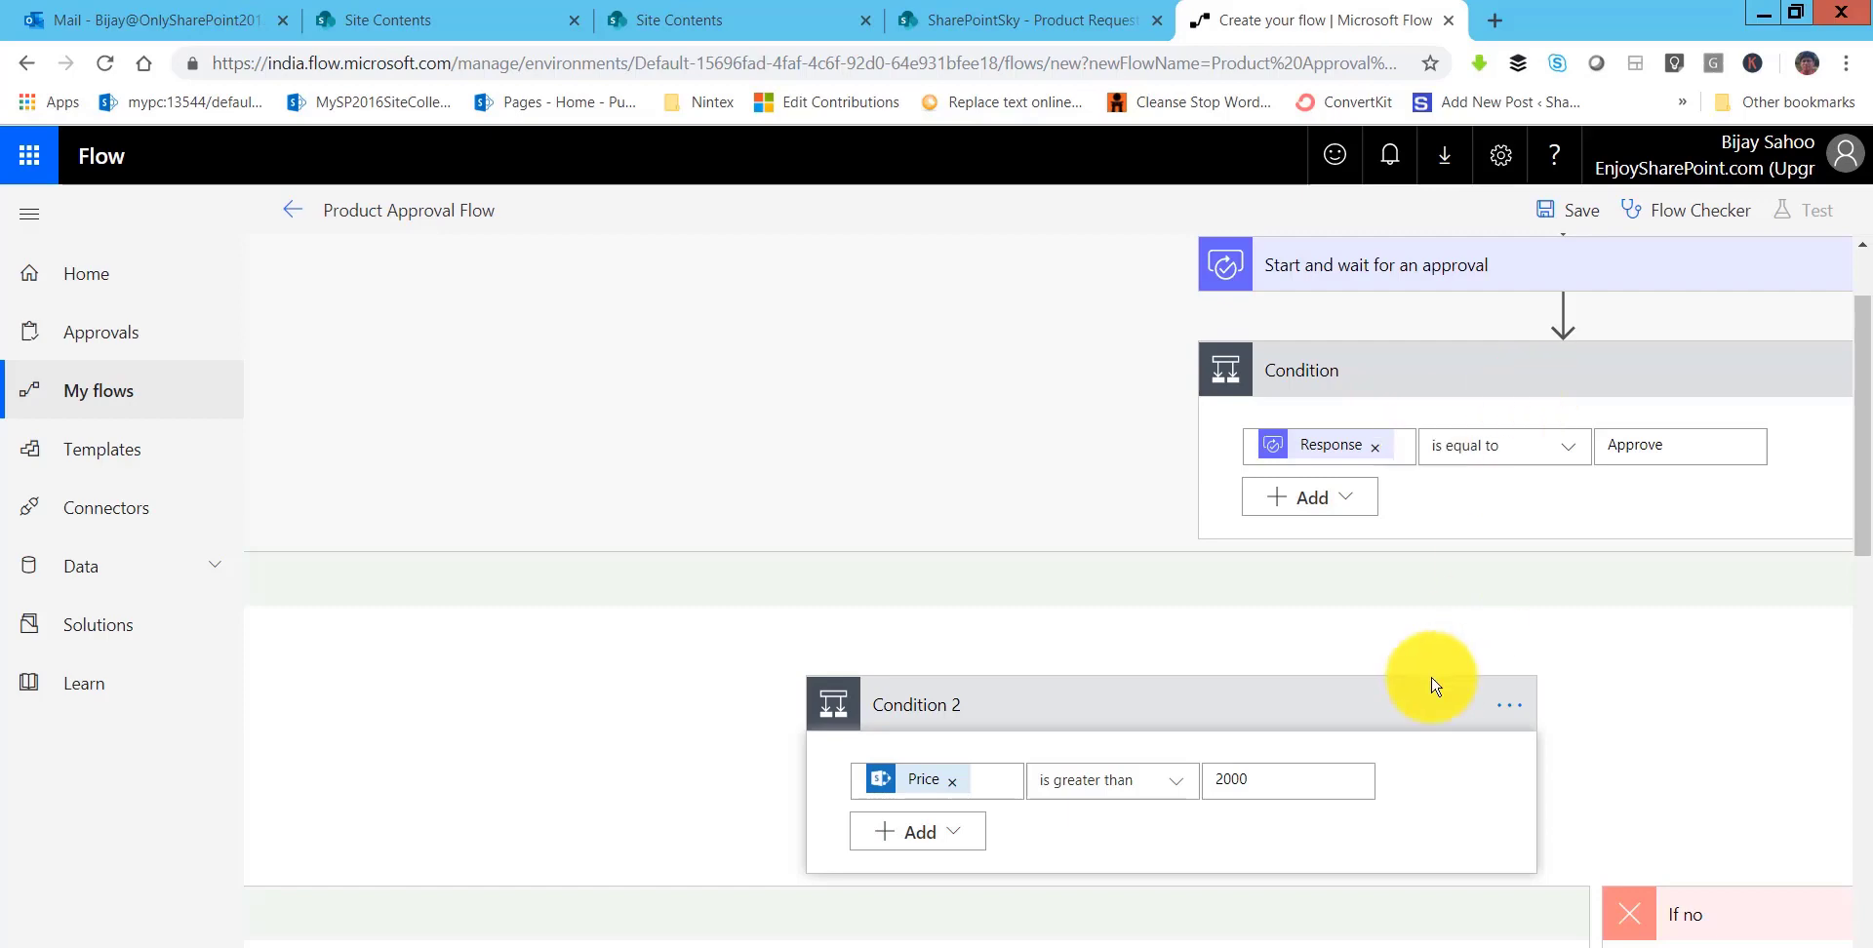
pyautogui.scroll(-2, 1434, 682)
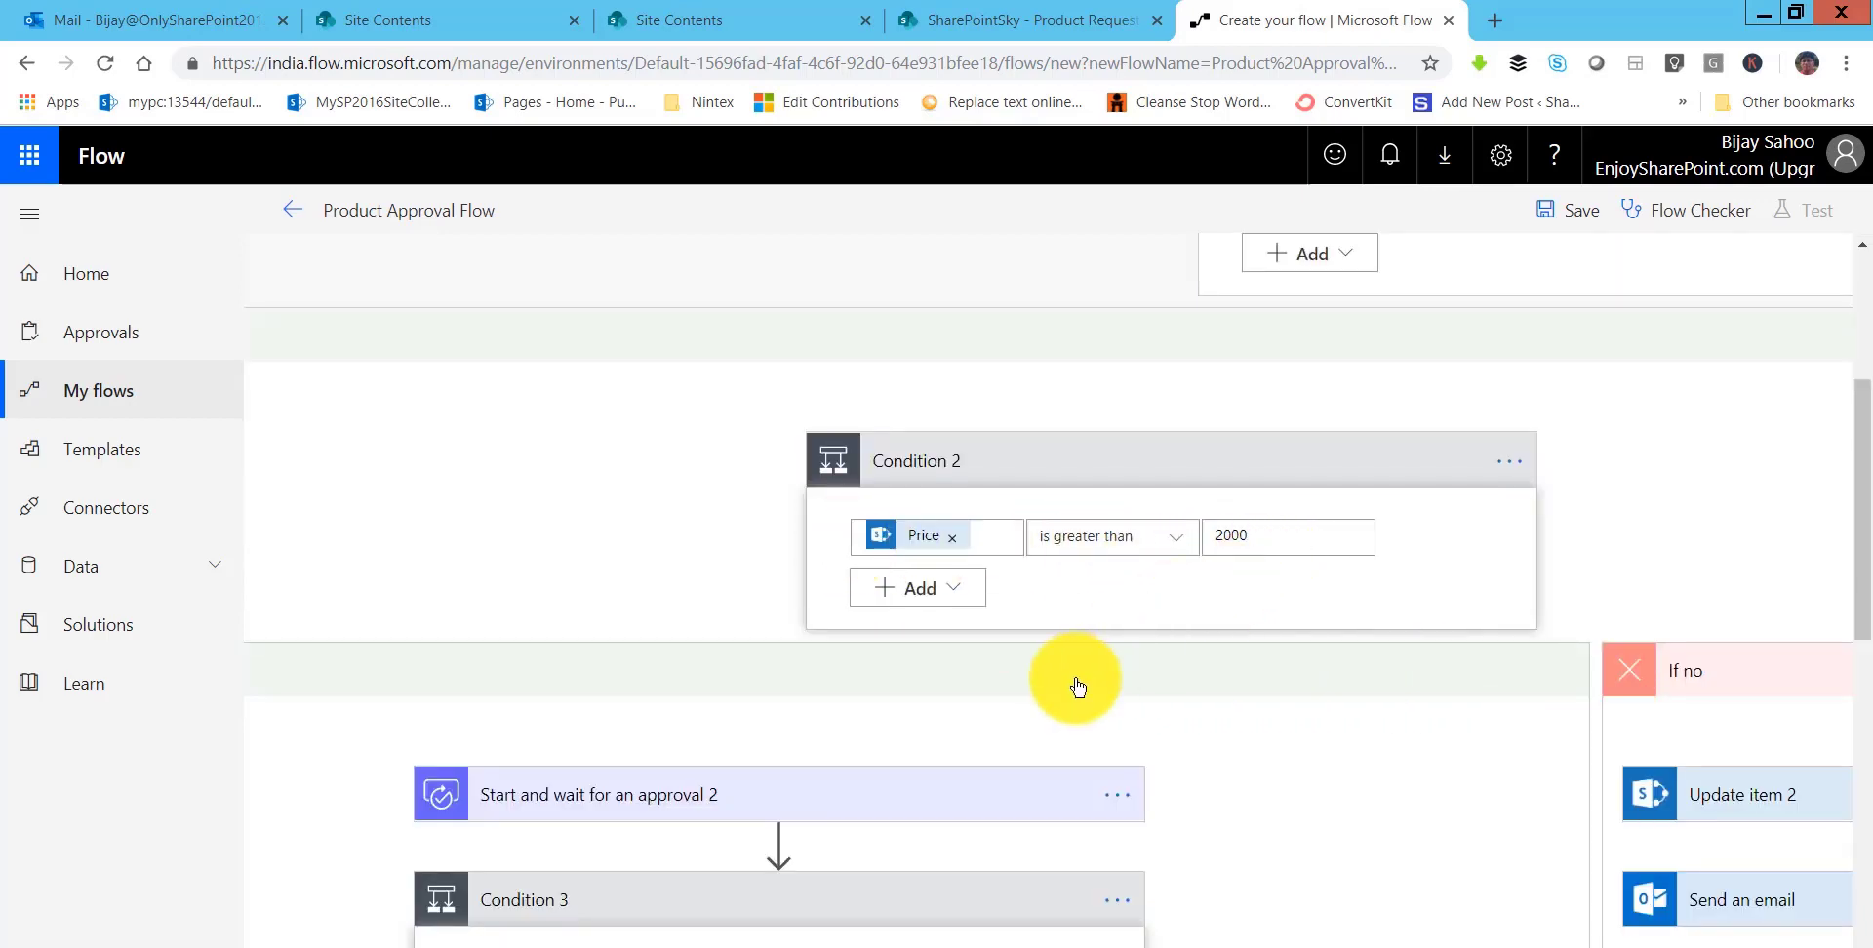
pyautogui.scroll(-3, 1075, 682)
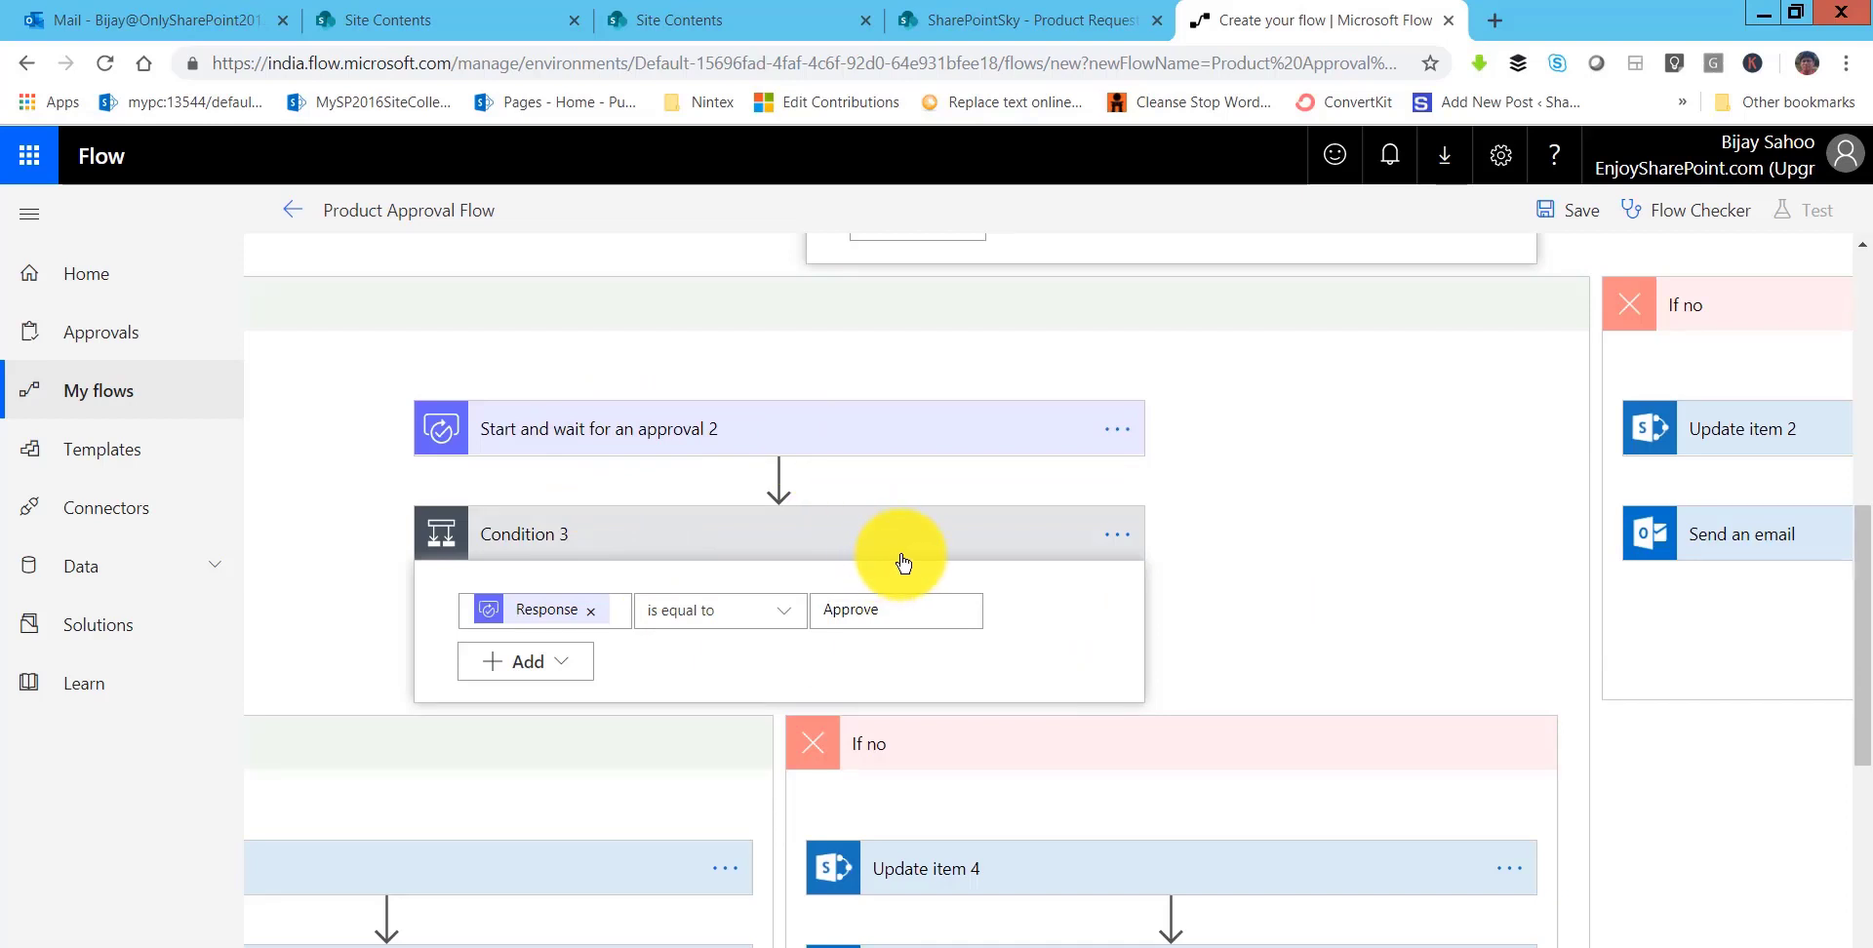
pyautogui.moveTo(761, 947)
pyautogui.mouseDown()
pyautogui.moveTo(598, 947)
pyautogui.moveTo(779, 947)
pyautogui.mouseUp()
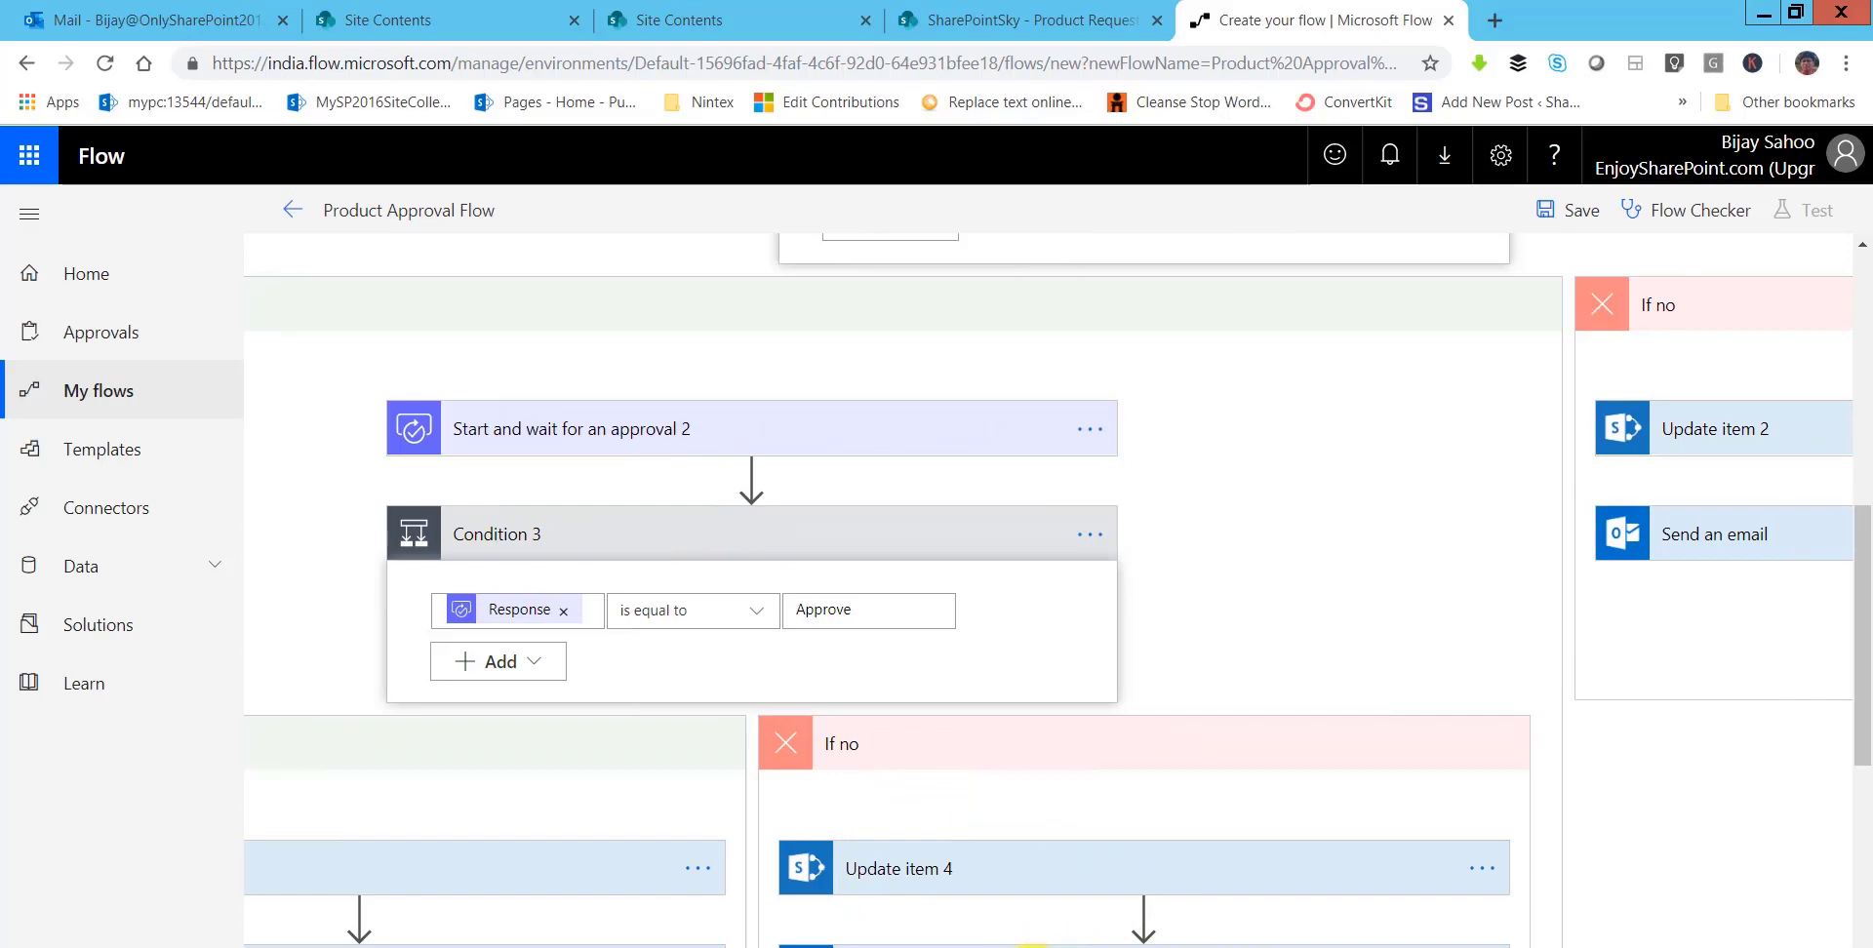
pyautogui.moveTo(1063, 947); pyautogui.dragTo(1227, 947)
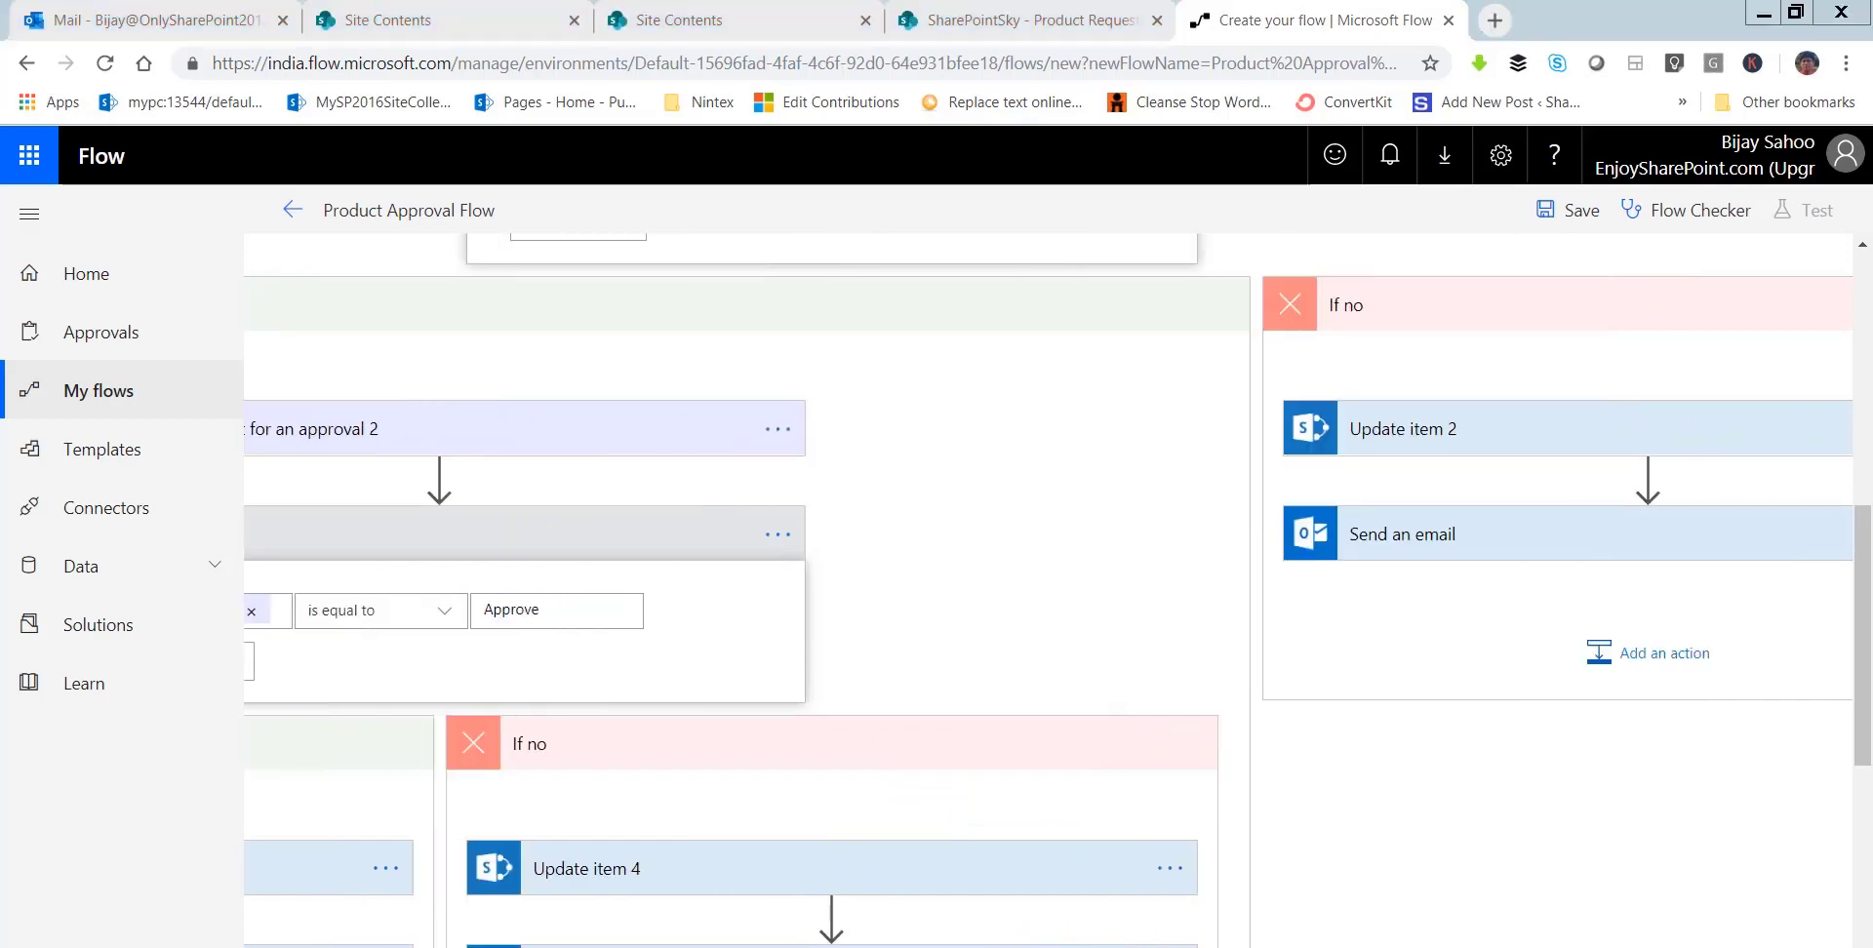
pyautogui.scroll(5, 1170, 584)
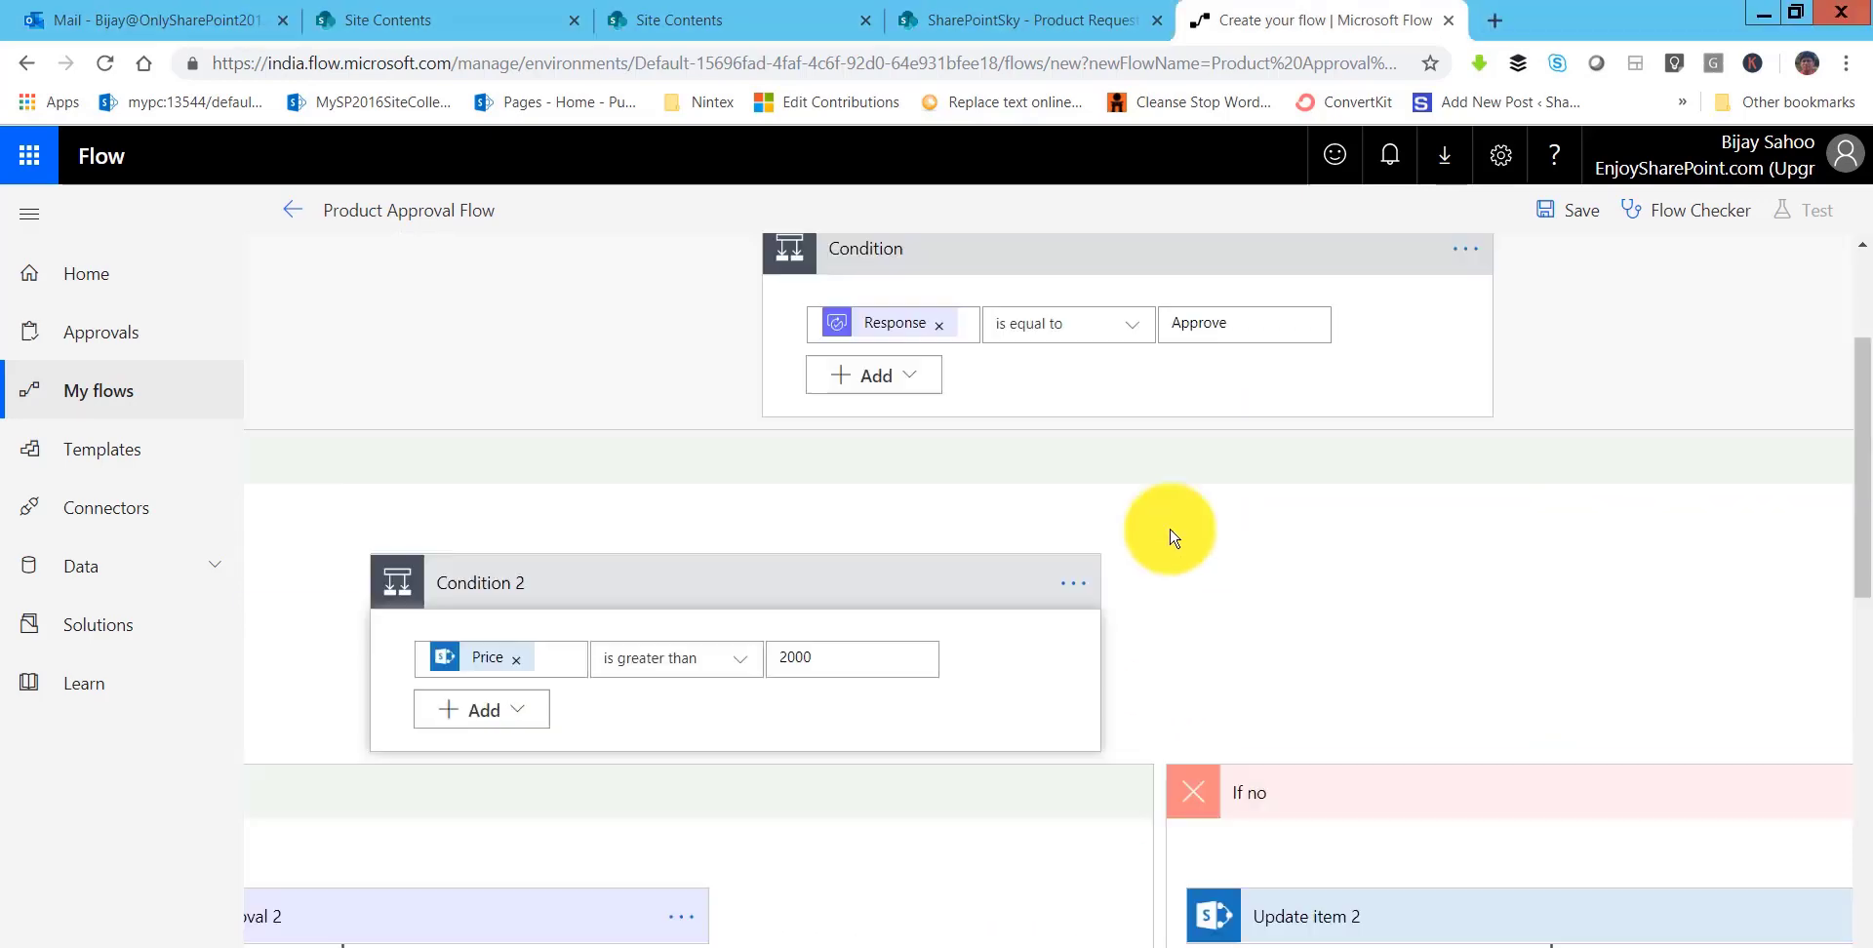
pyautogui.scroll(3, 1171, 483)
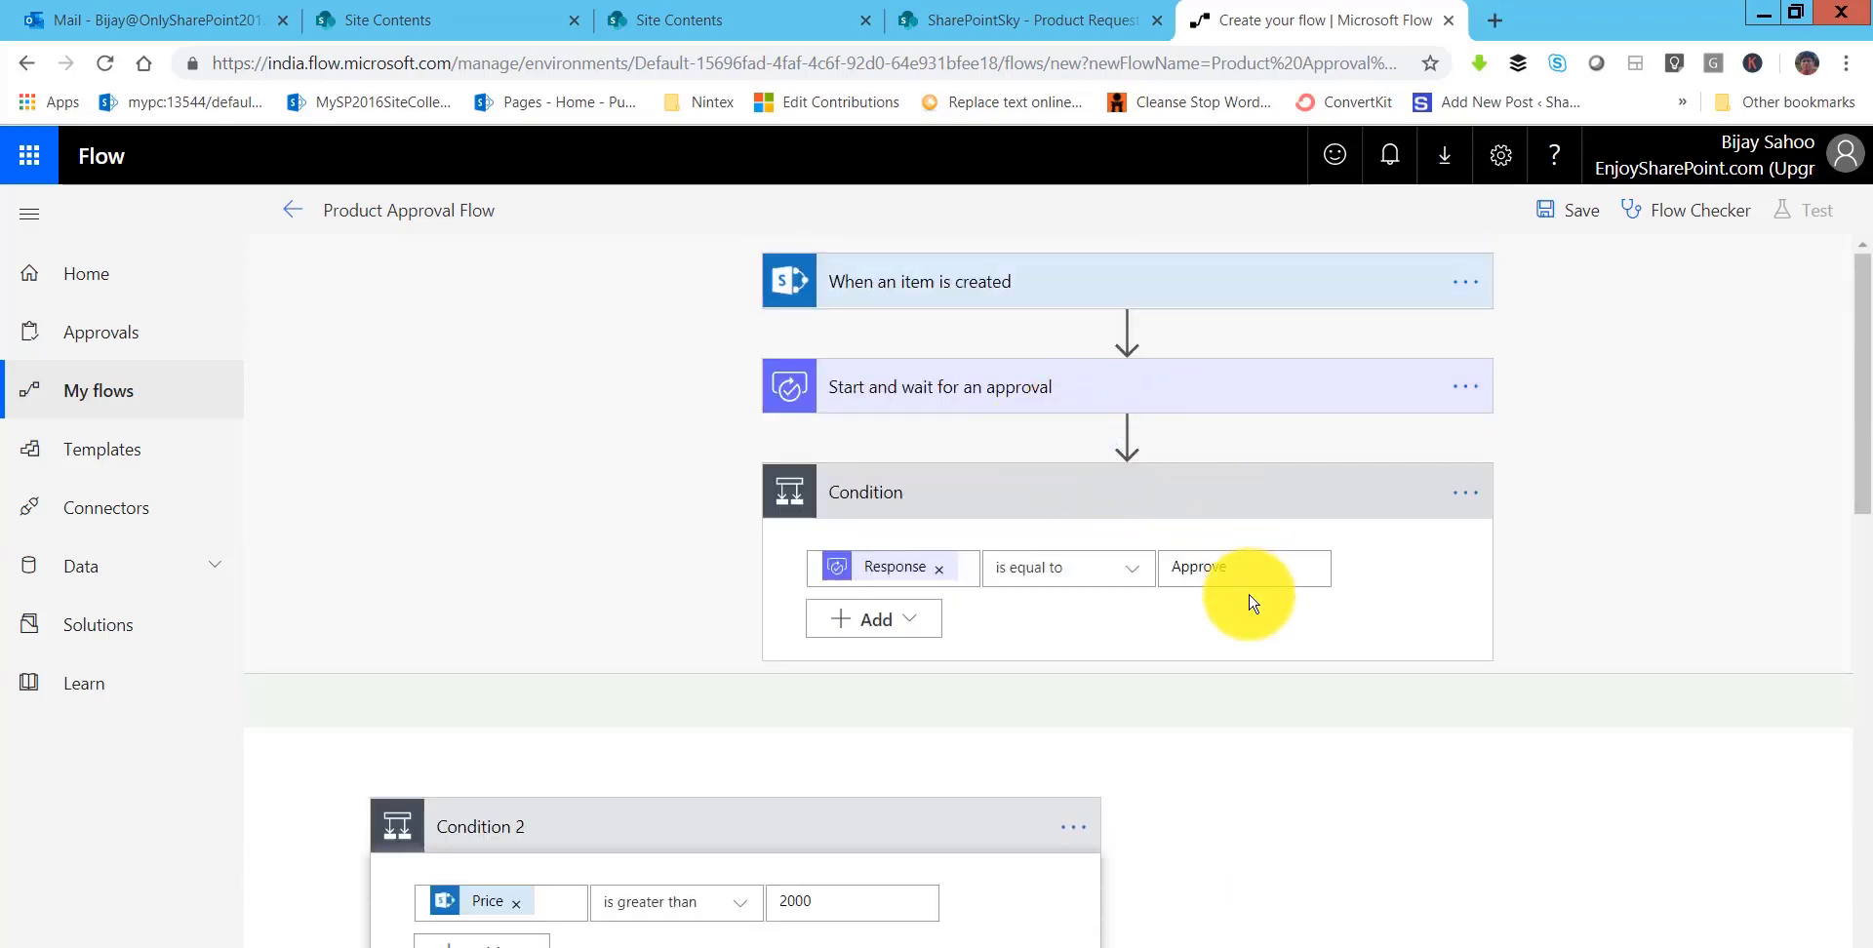
pyautogui.scroll(-4, 1336, 722)
pyautogui.scroll(-3, 1390, 774)
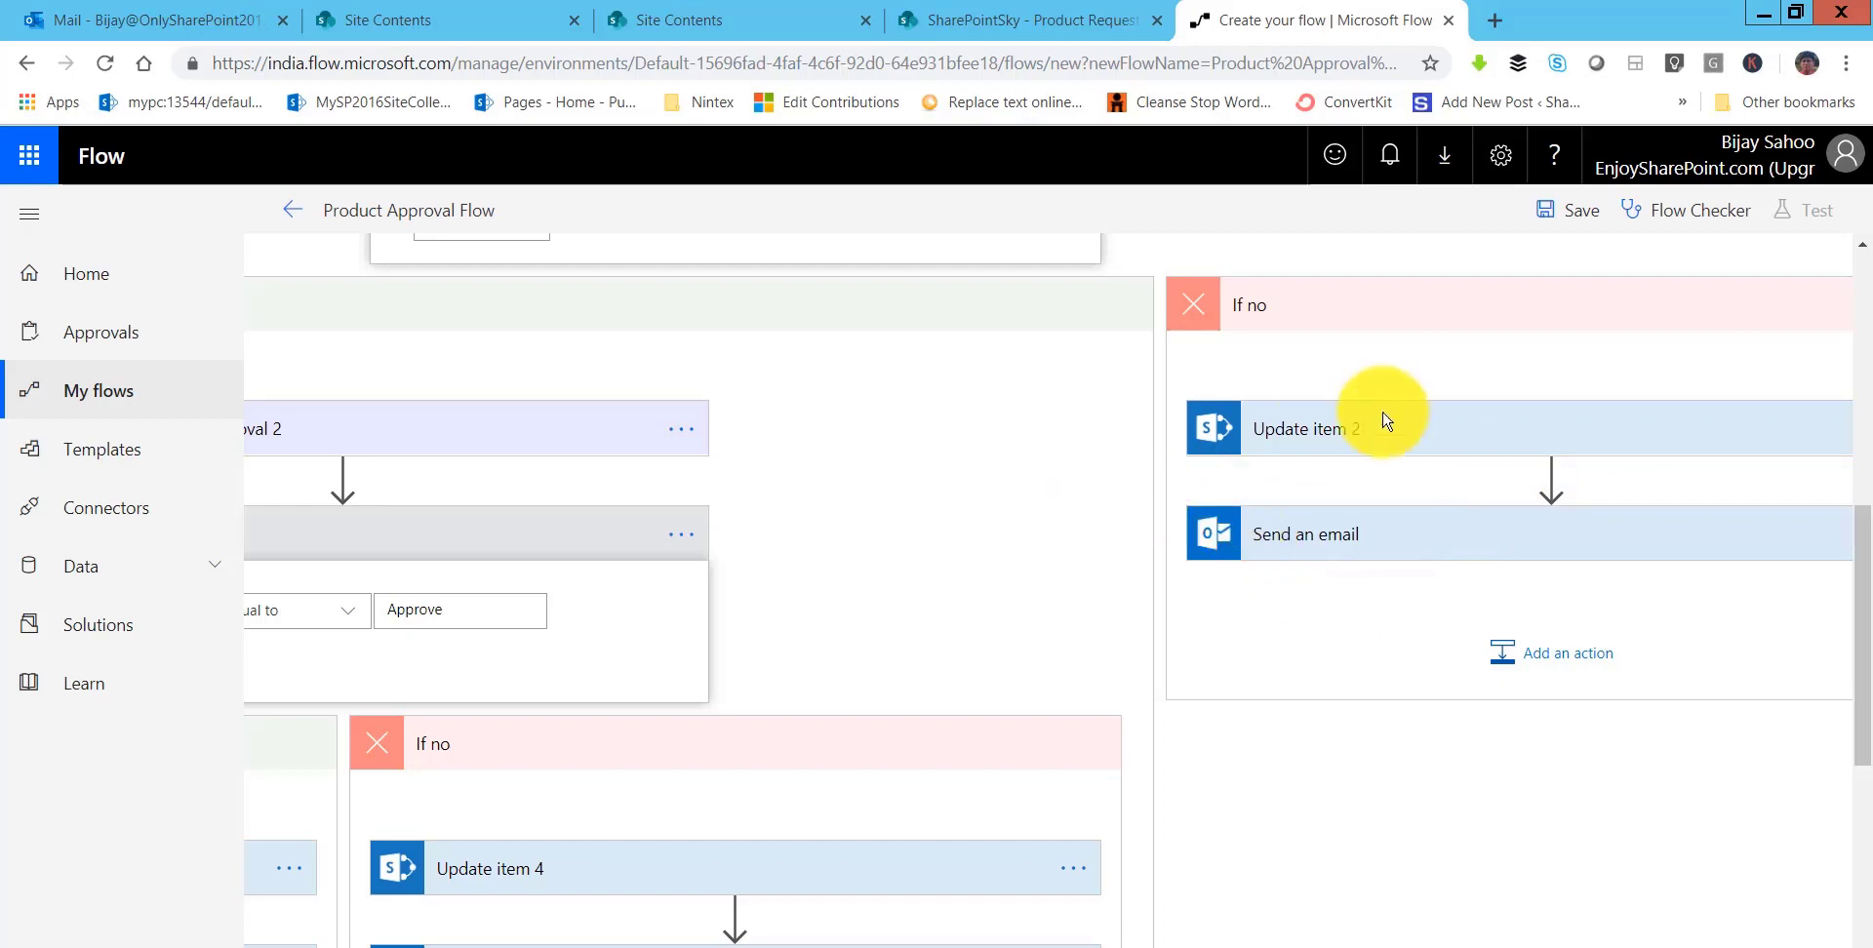
# - Save the flow as Product Approval Flow - 2, leave the editor, and go to the Product Request list
pyautogui.click(1556, 205)
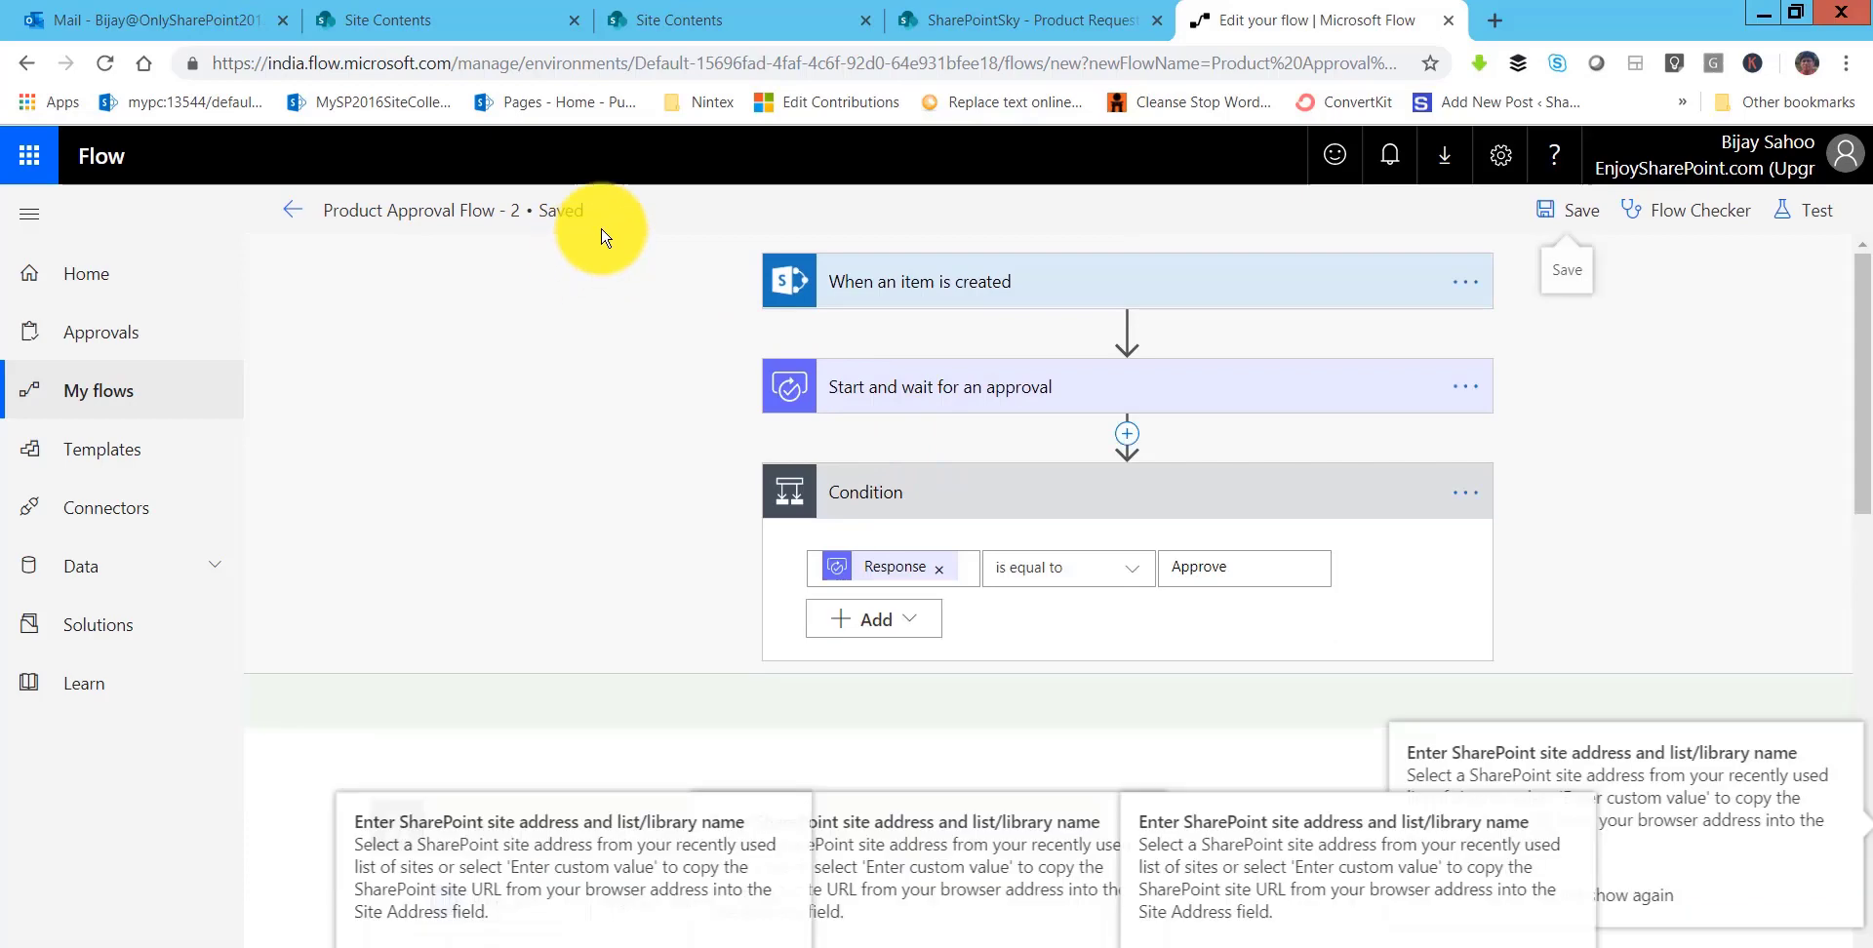
pyautogui.click(292, 210)
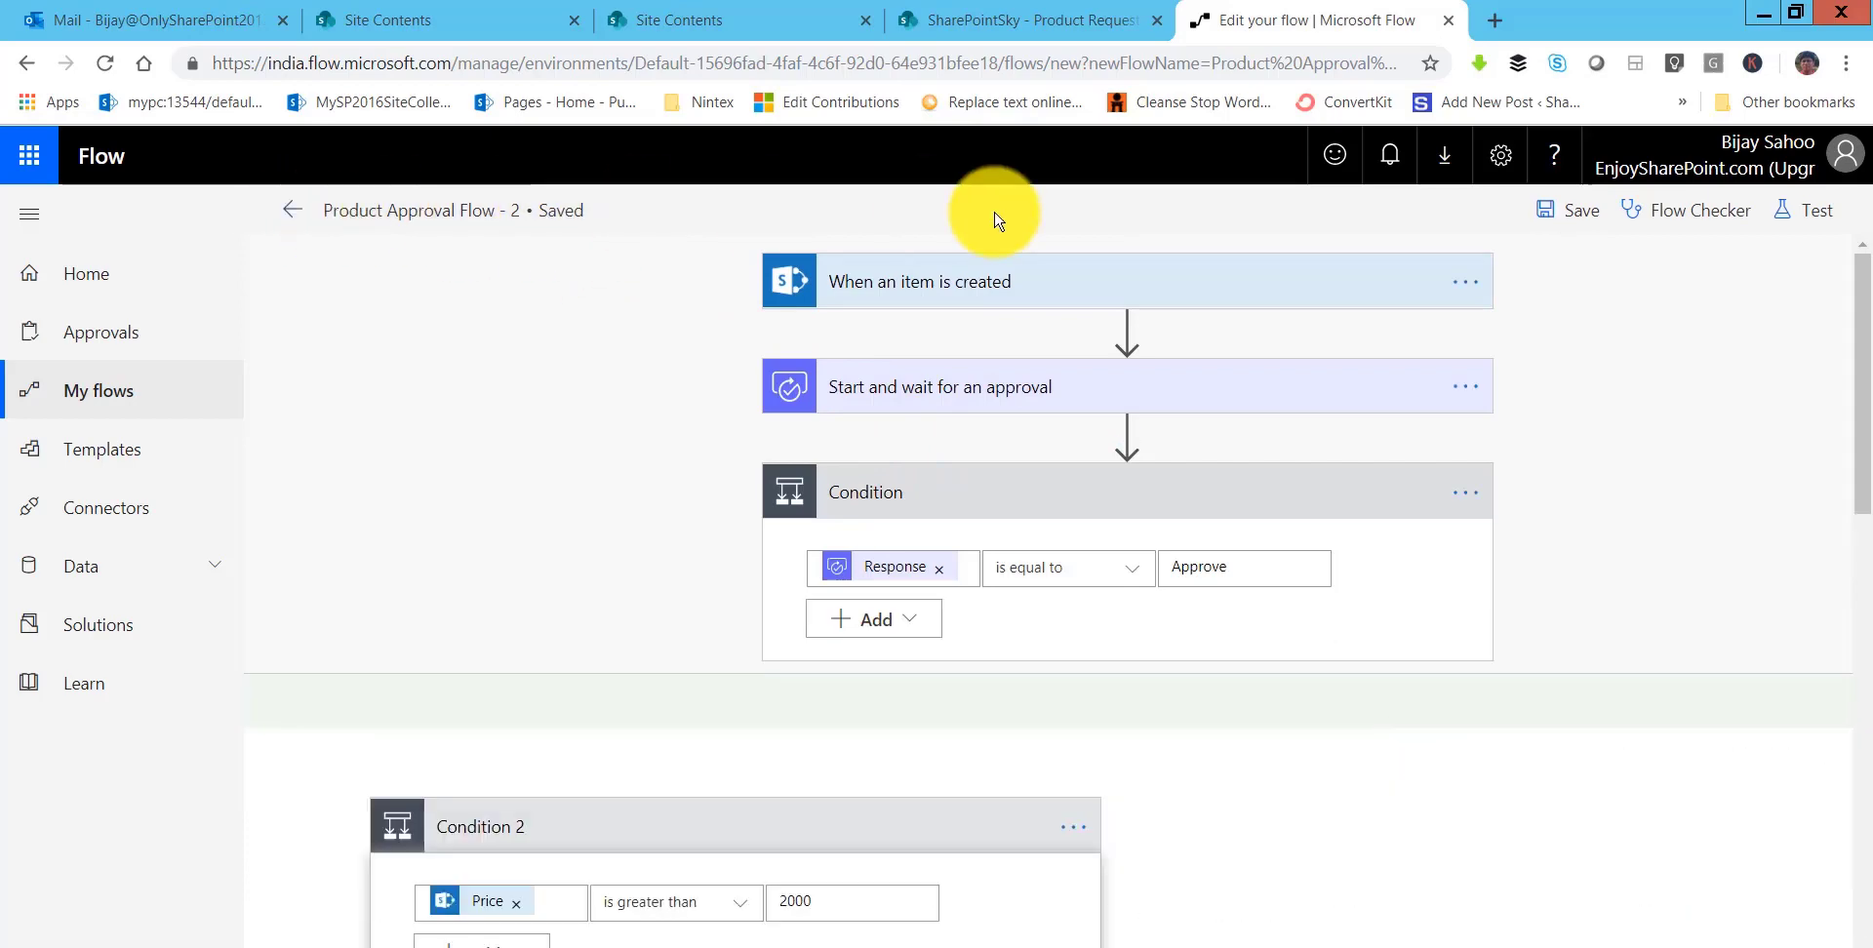
pyautogui.click(1052, 274)
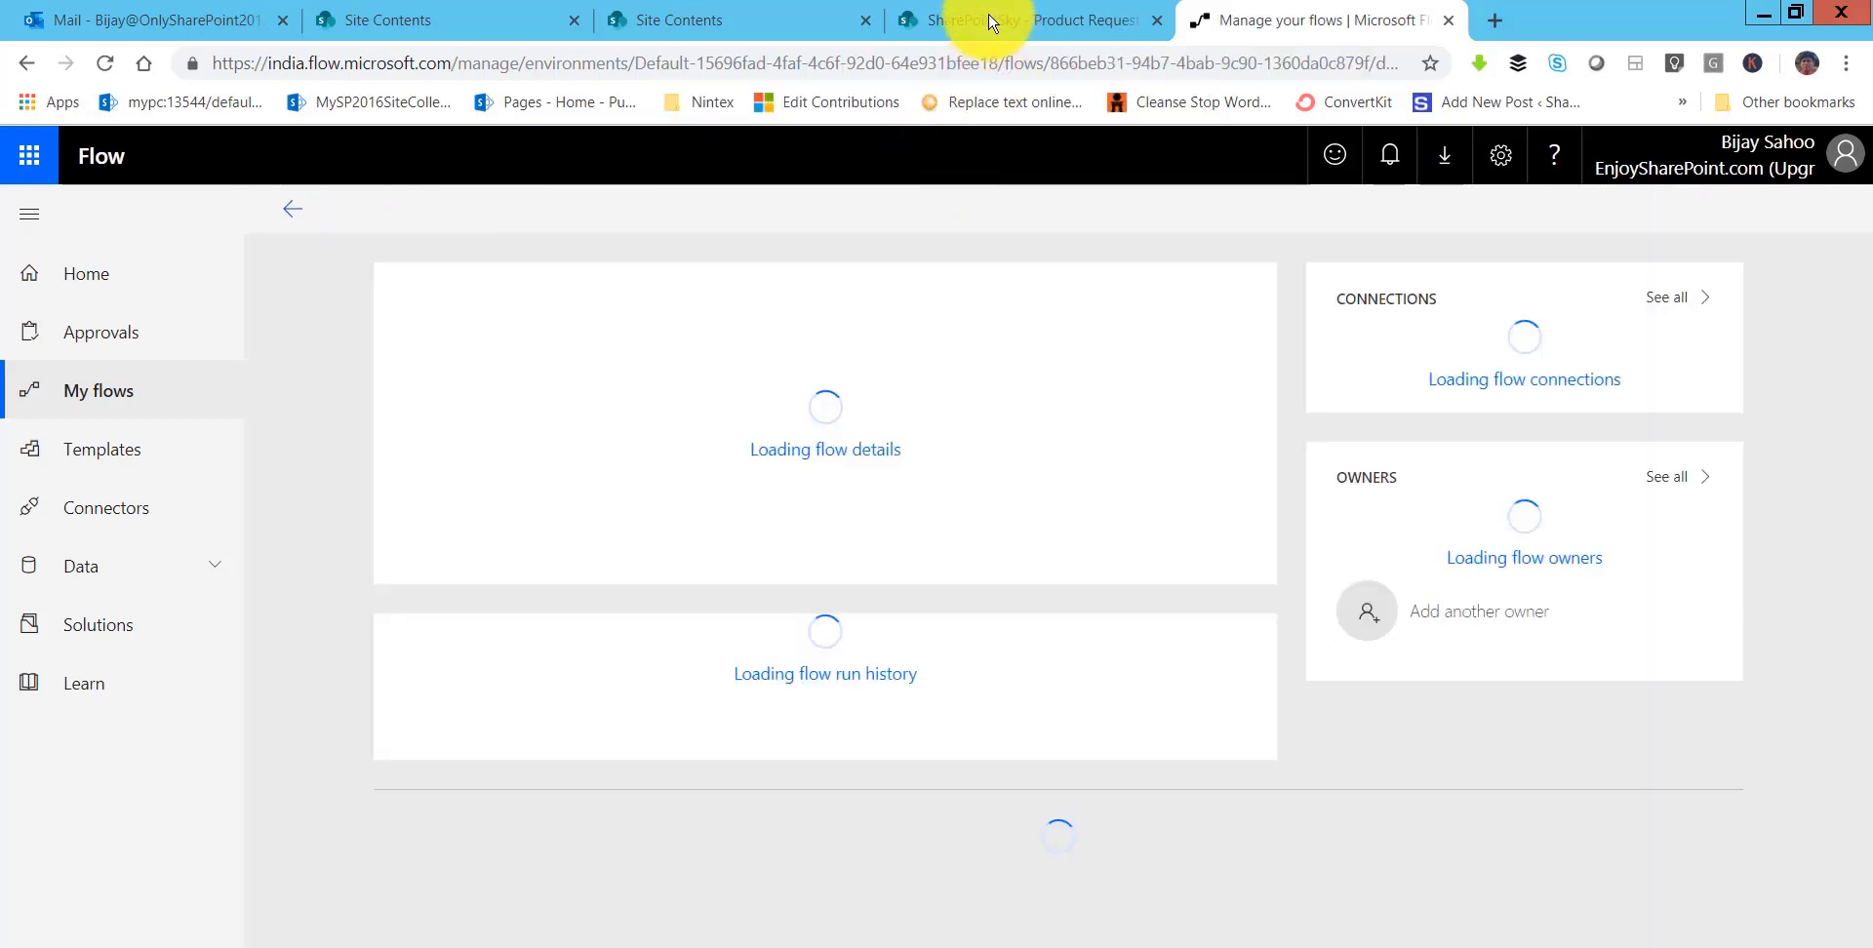
pyautogui.click(988, 19)
# - Reload the Product Request list page after glancing at the flow's overview
pyautogui.click(982, 66)
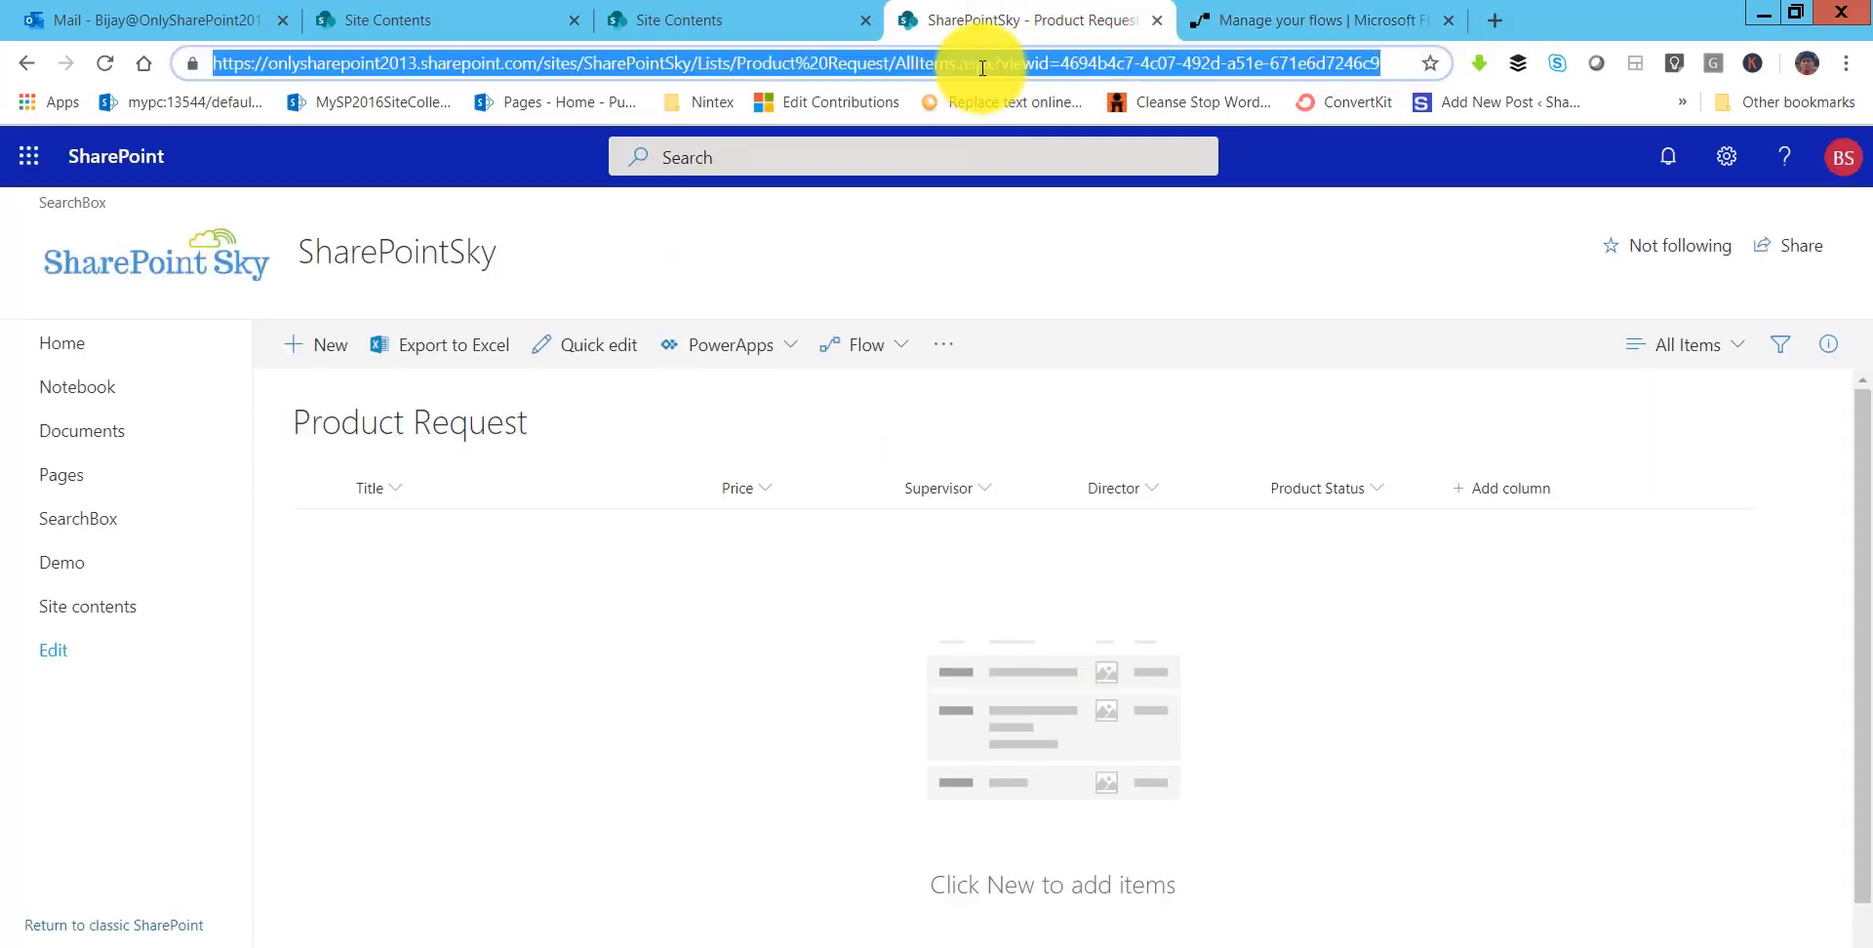
pyautogui.press('Return')
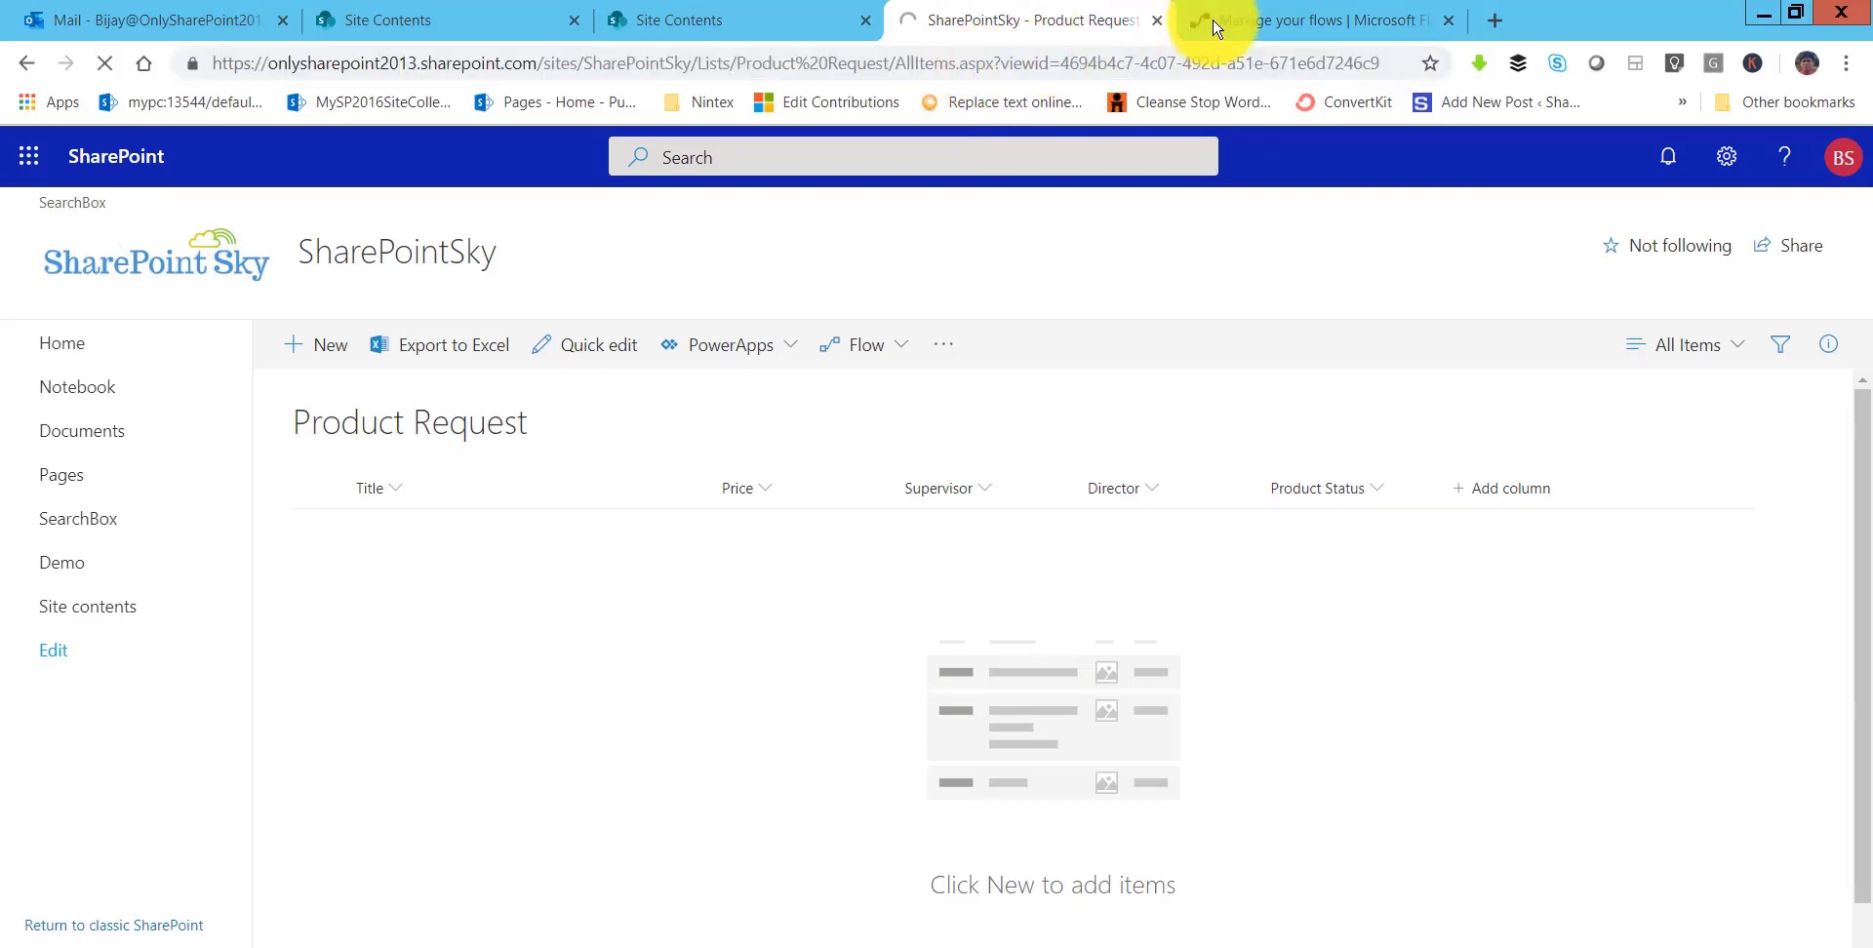
pyautogui.click(1207, 30)
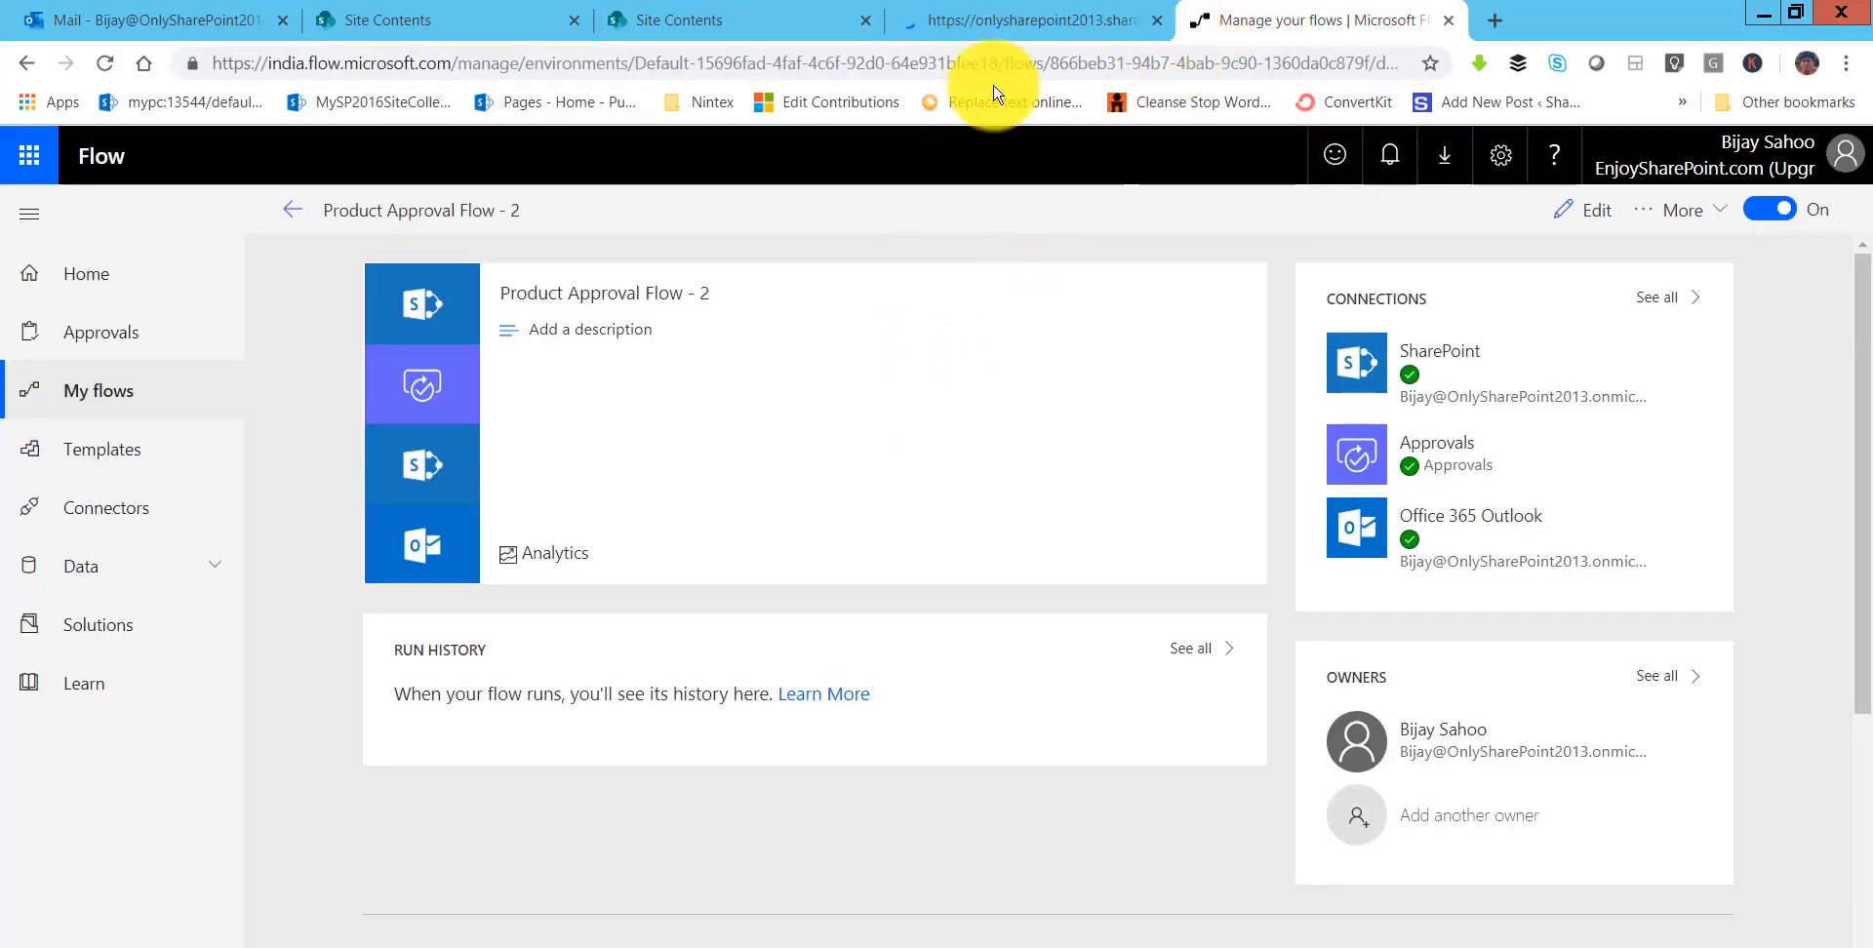
pyautogui.click(982, 30)
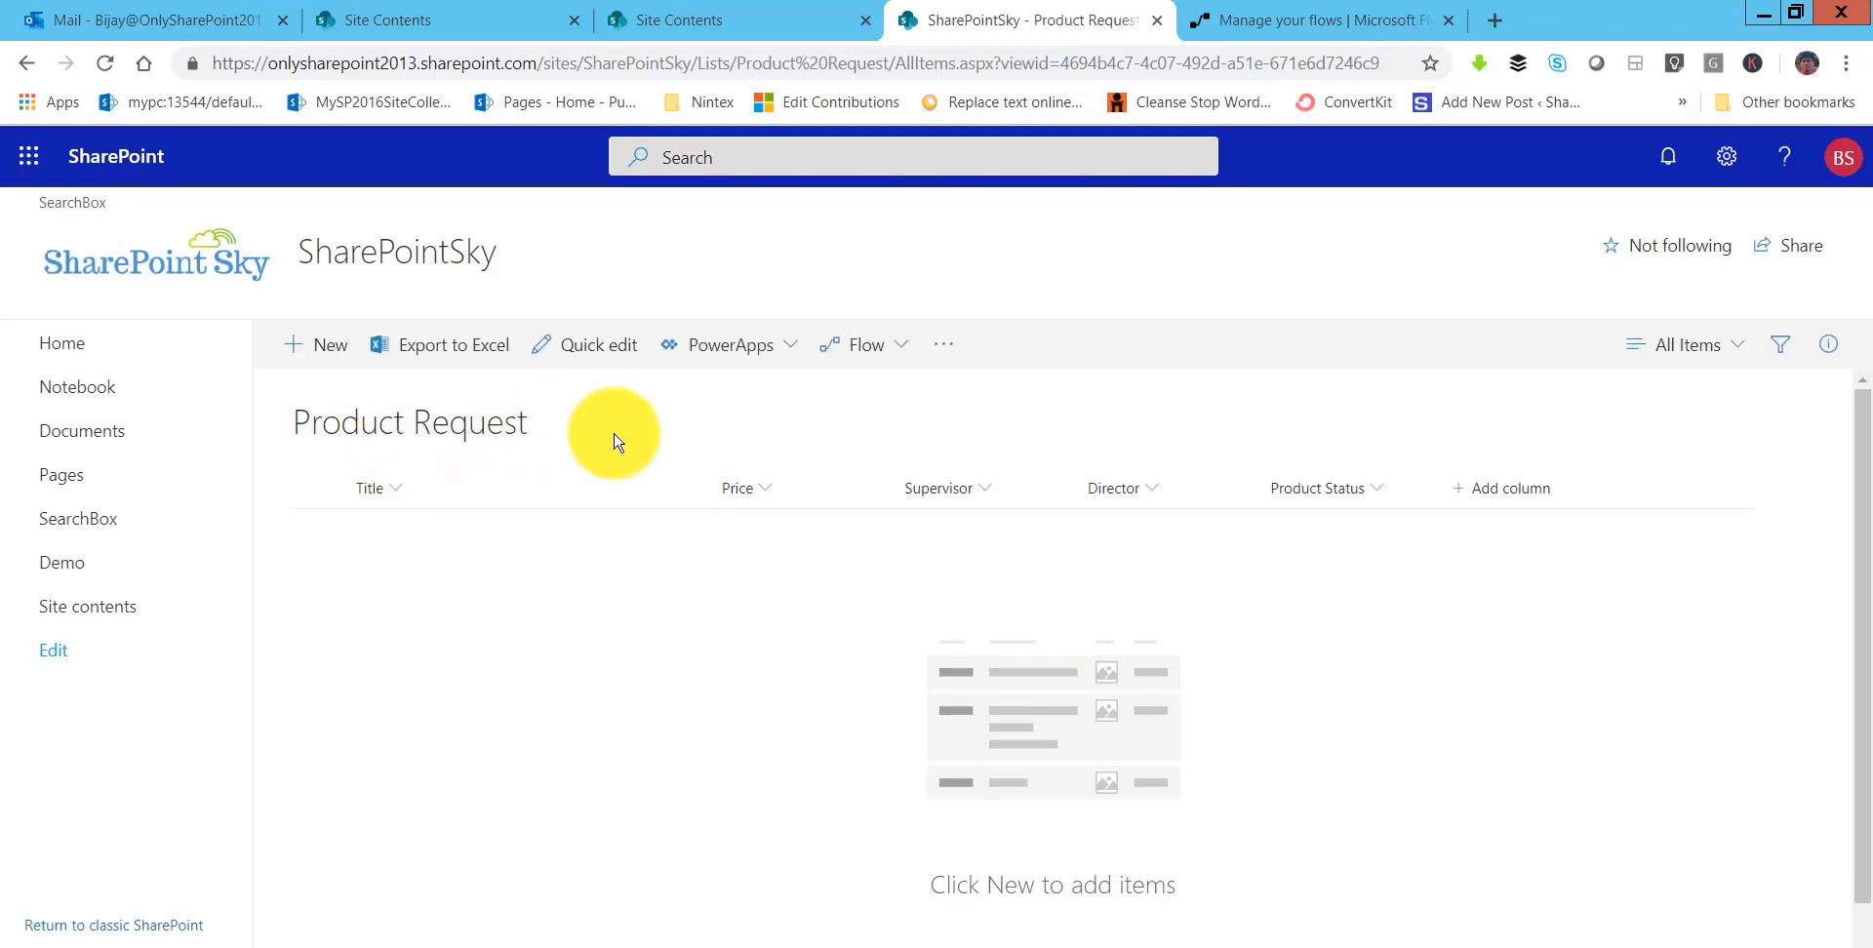
# - Create a SmartPhone item priced 1000 with supervisor, director and Product Status Initiated
pyautogui.click(322, 345)
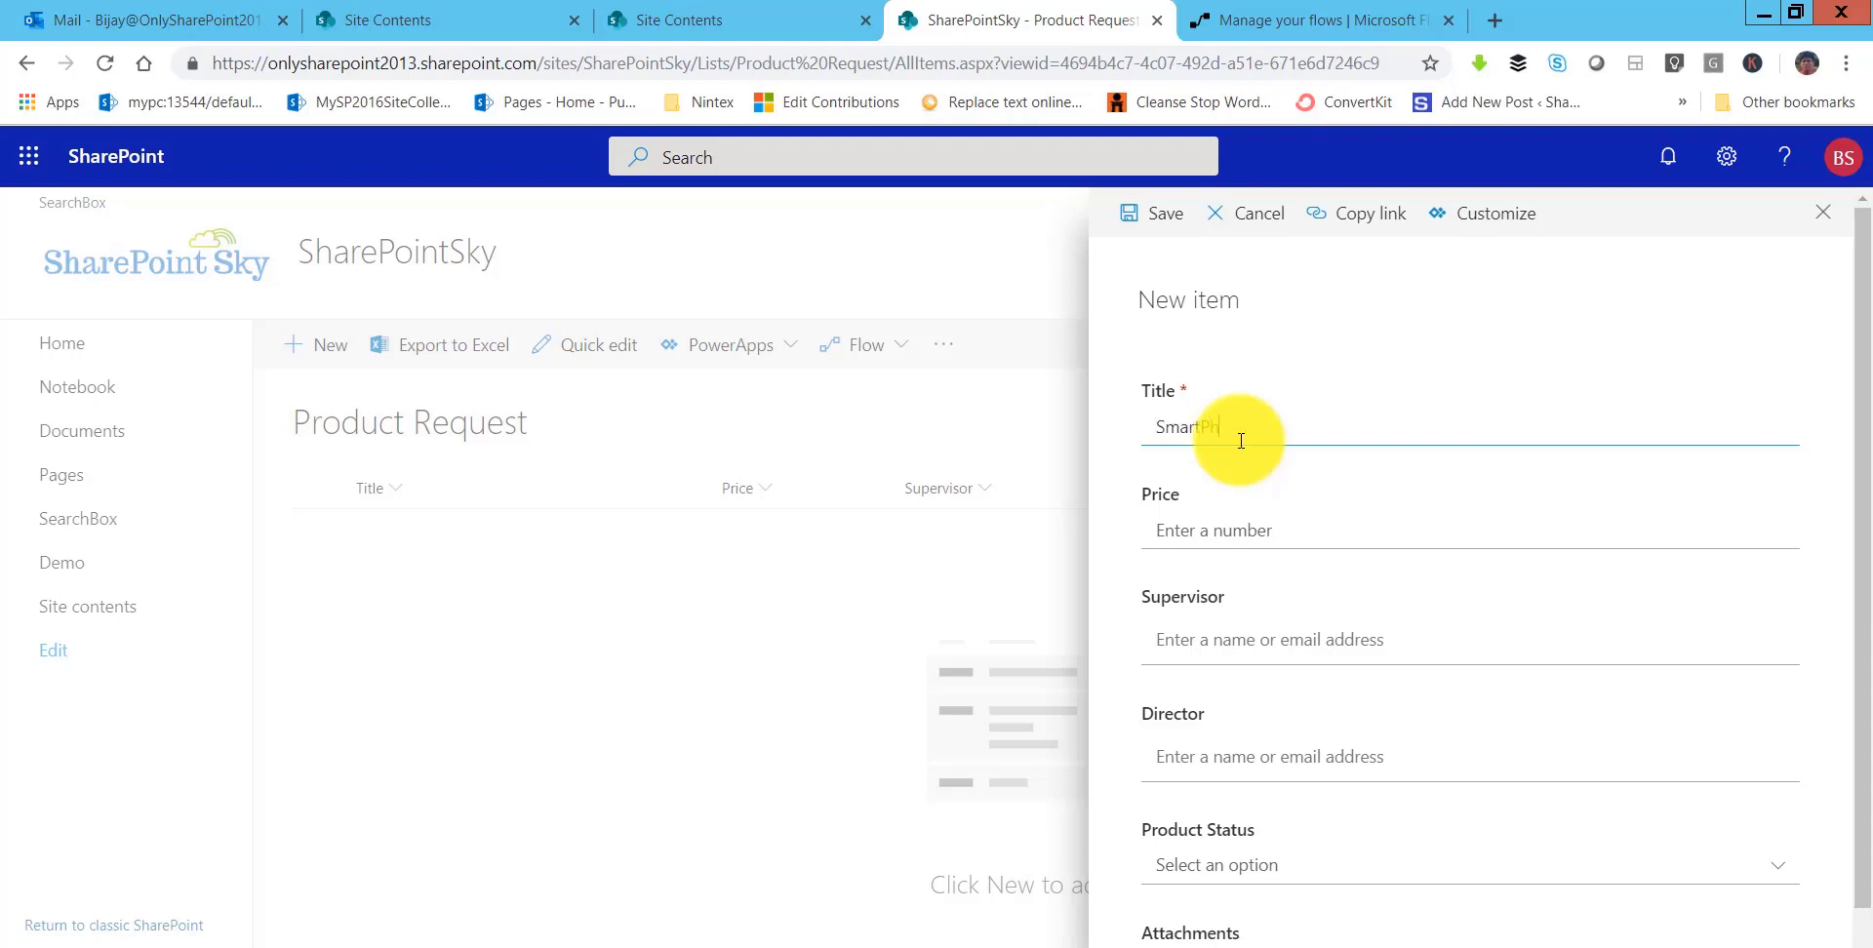
pyautogui.click(1225, 529)
pyautogui.write('1000')
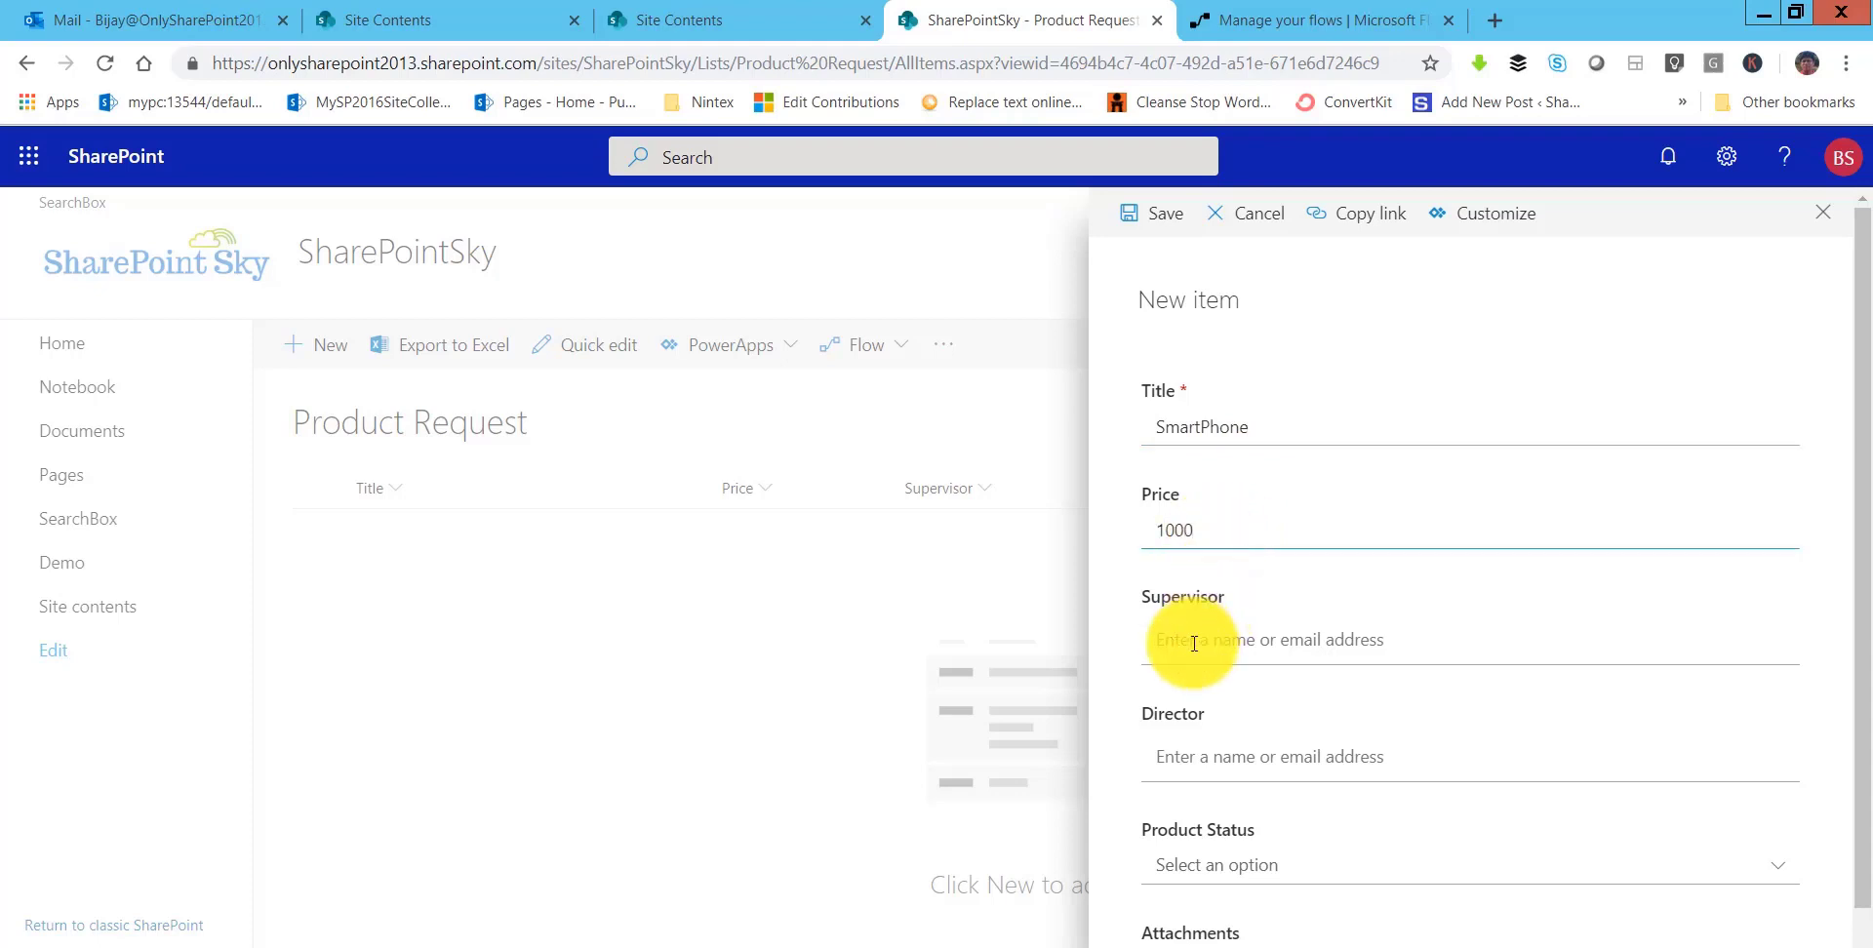
pyautogui.write('bi')
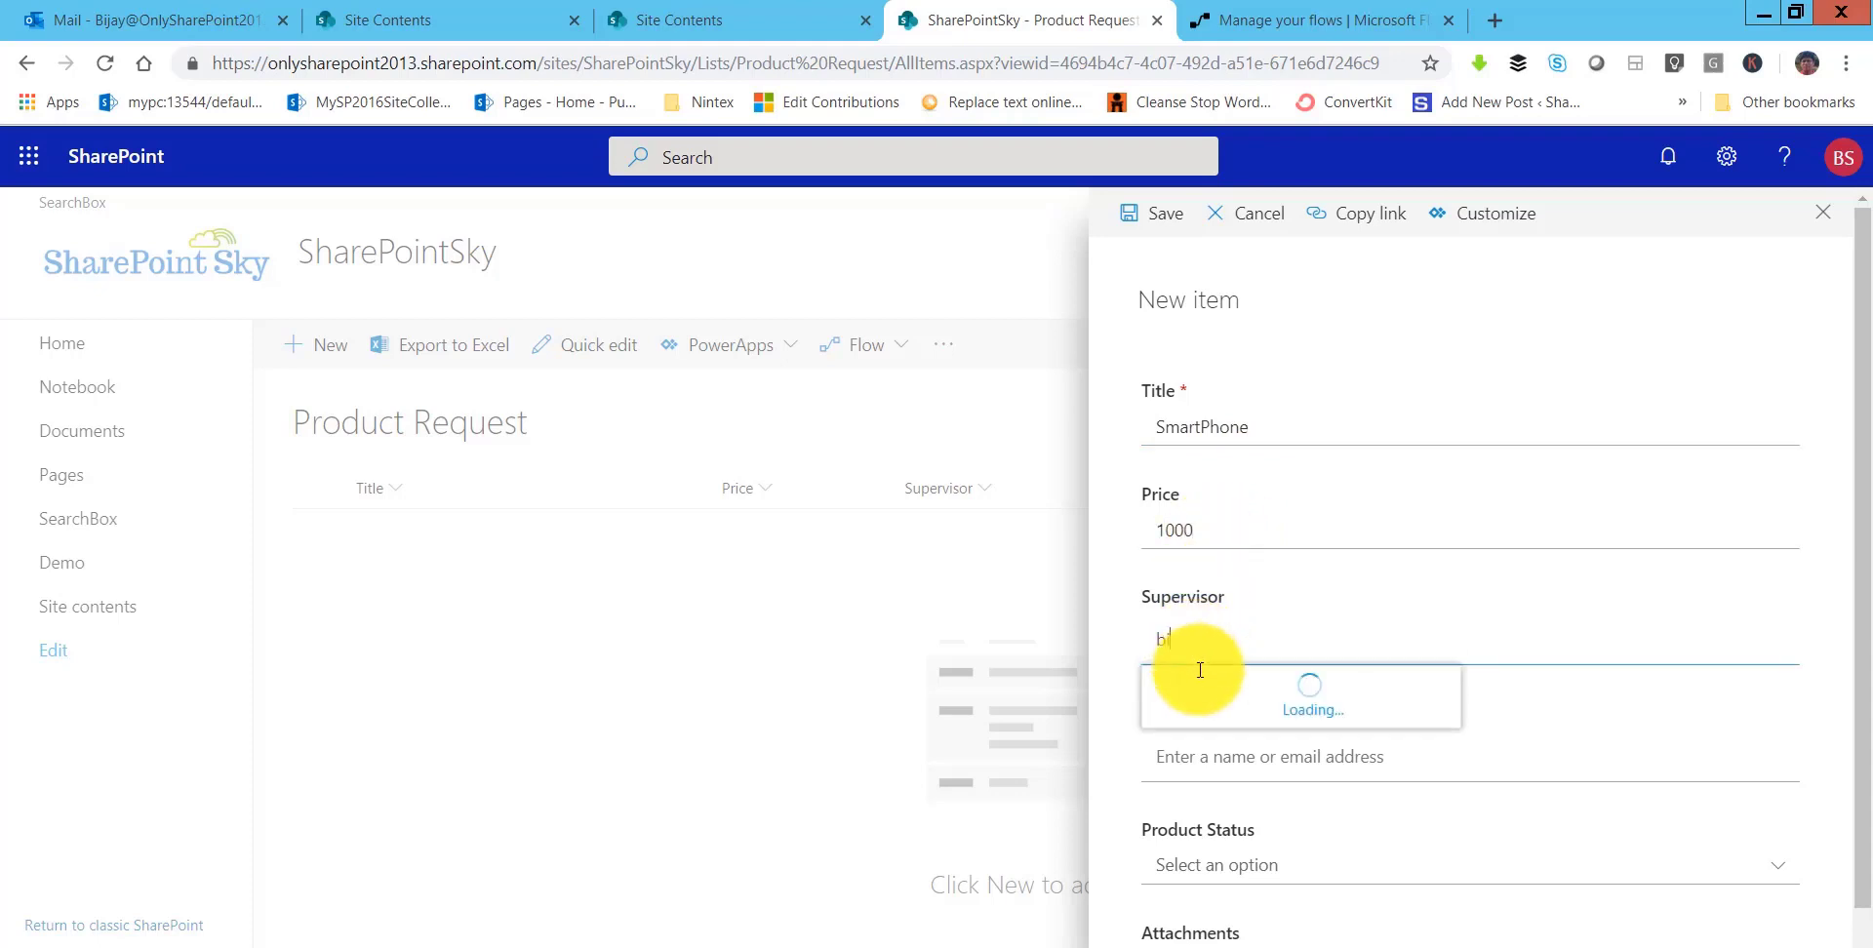
pyautogui.write('ja')
pyautogui.click(1250, 699)
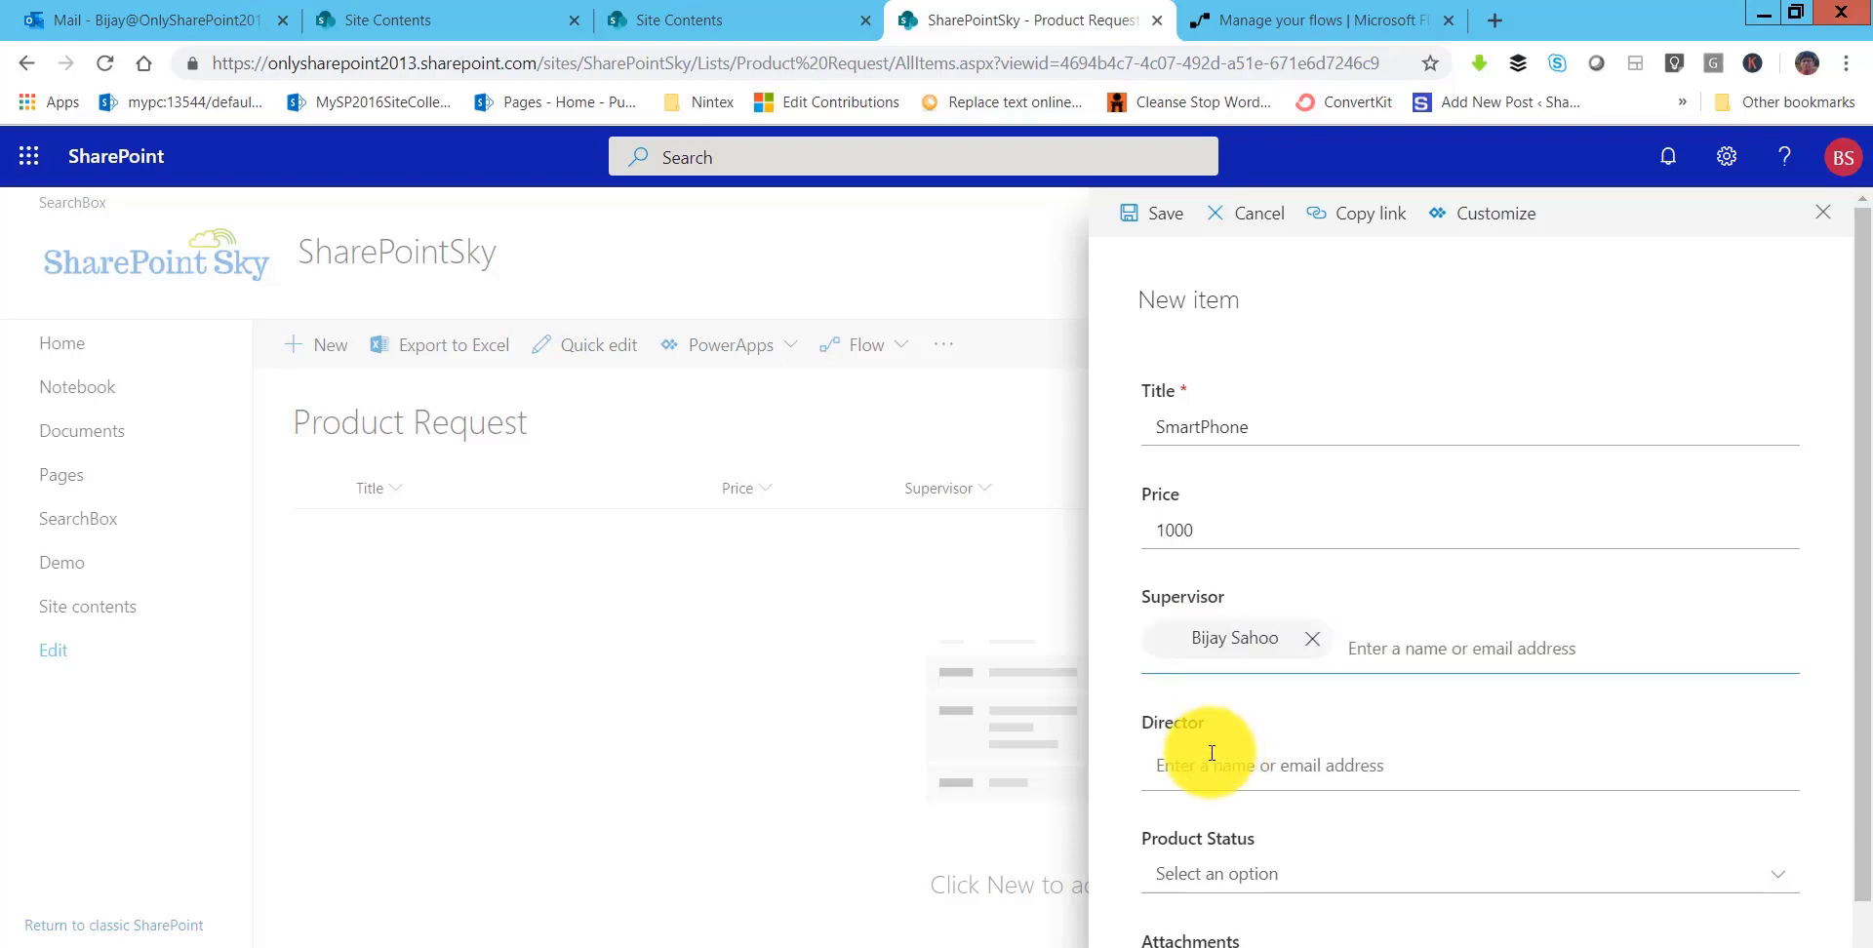
pyautogui.click(1268, 765)
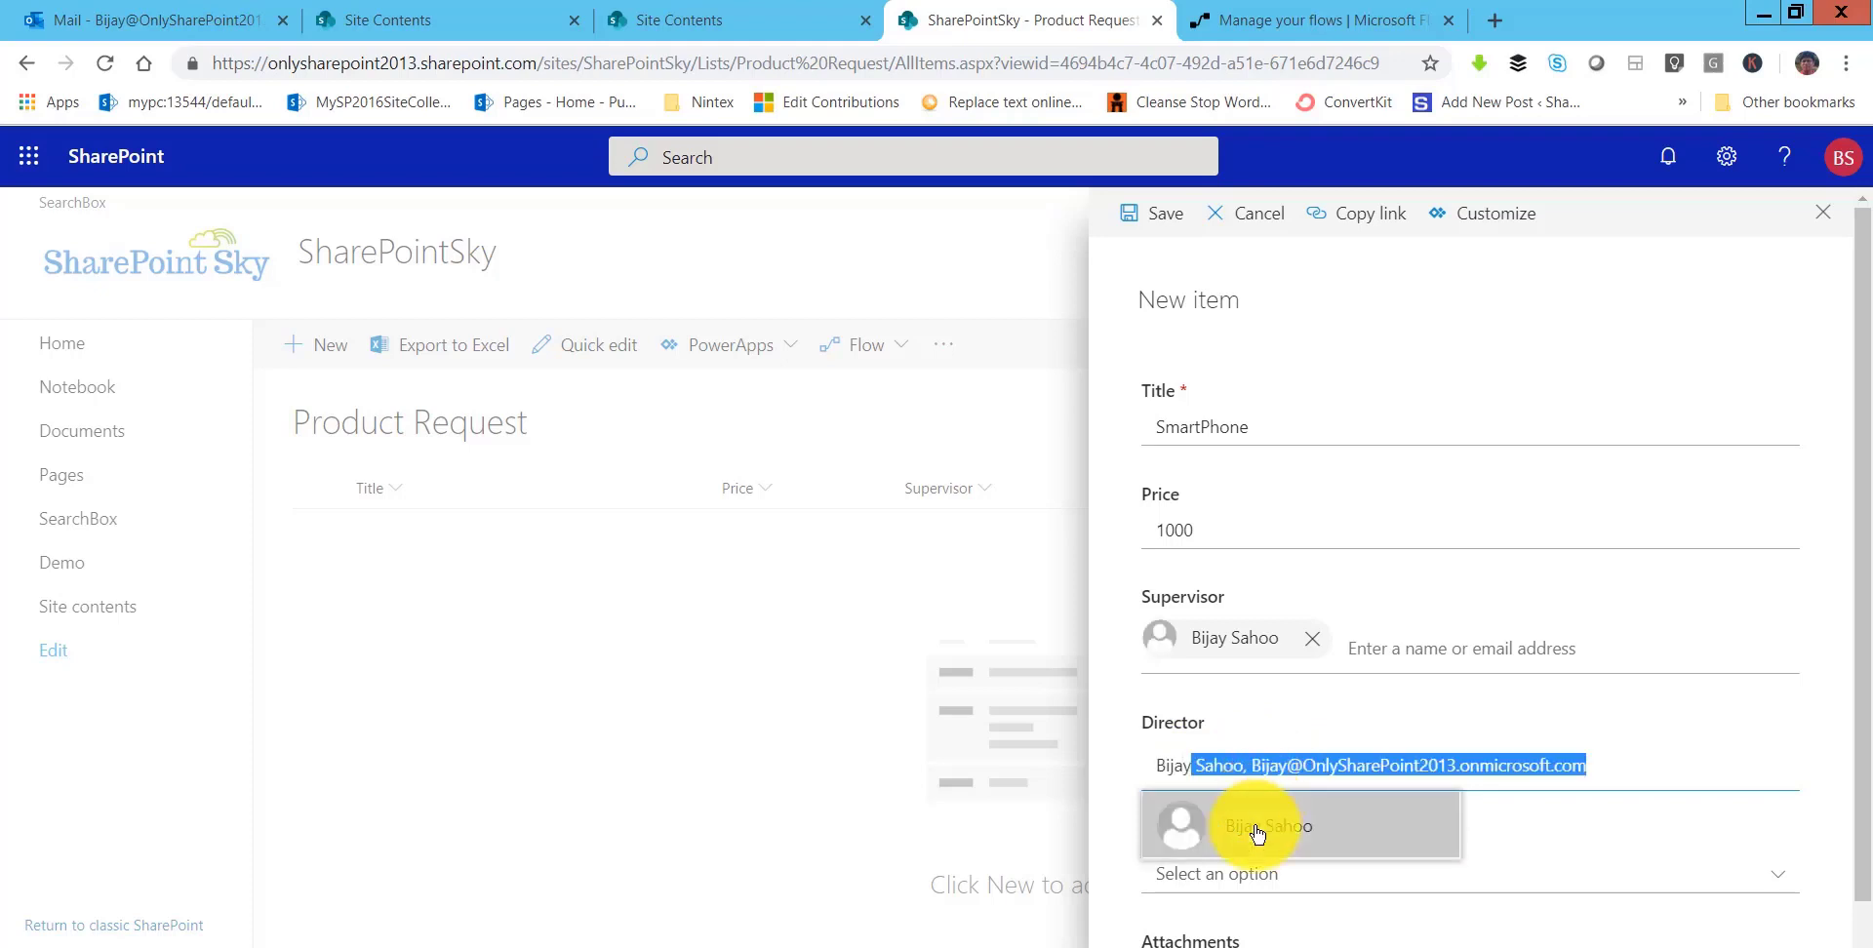
pyautogui.click(1258, 834)
pyautogui.scroll(-1, 1316, 809)
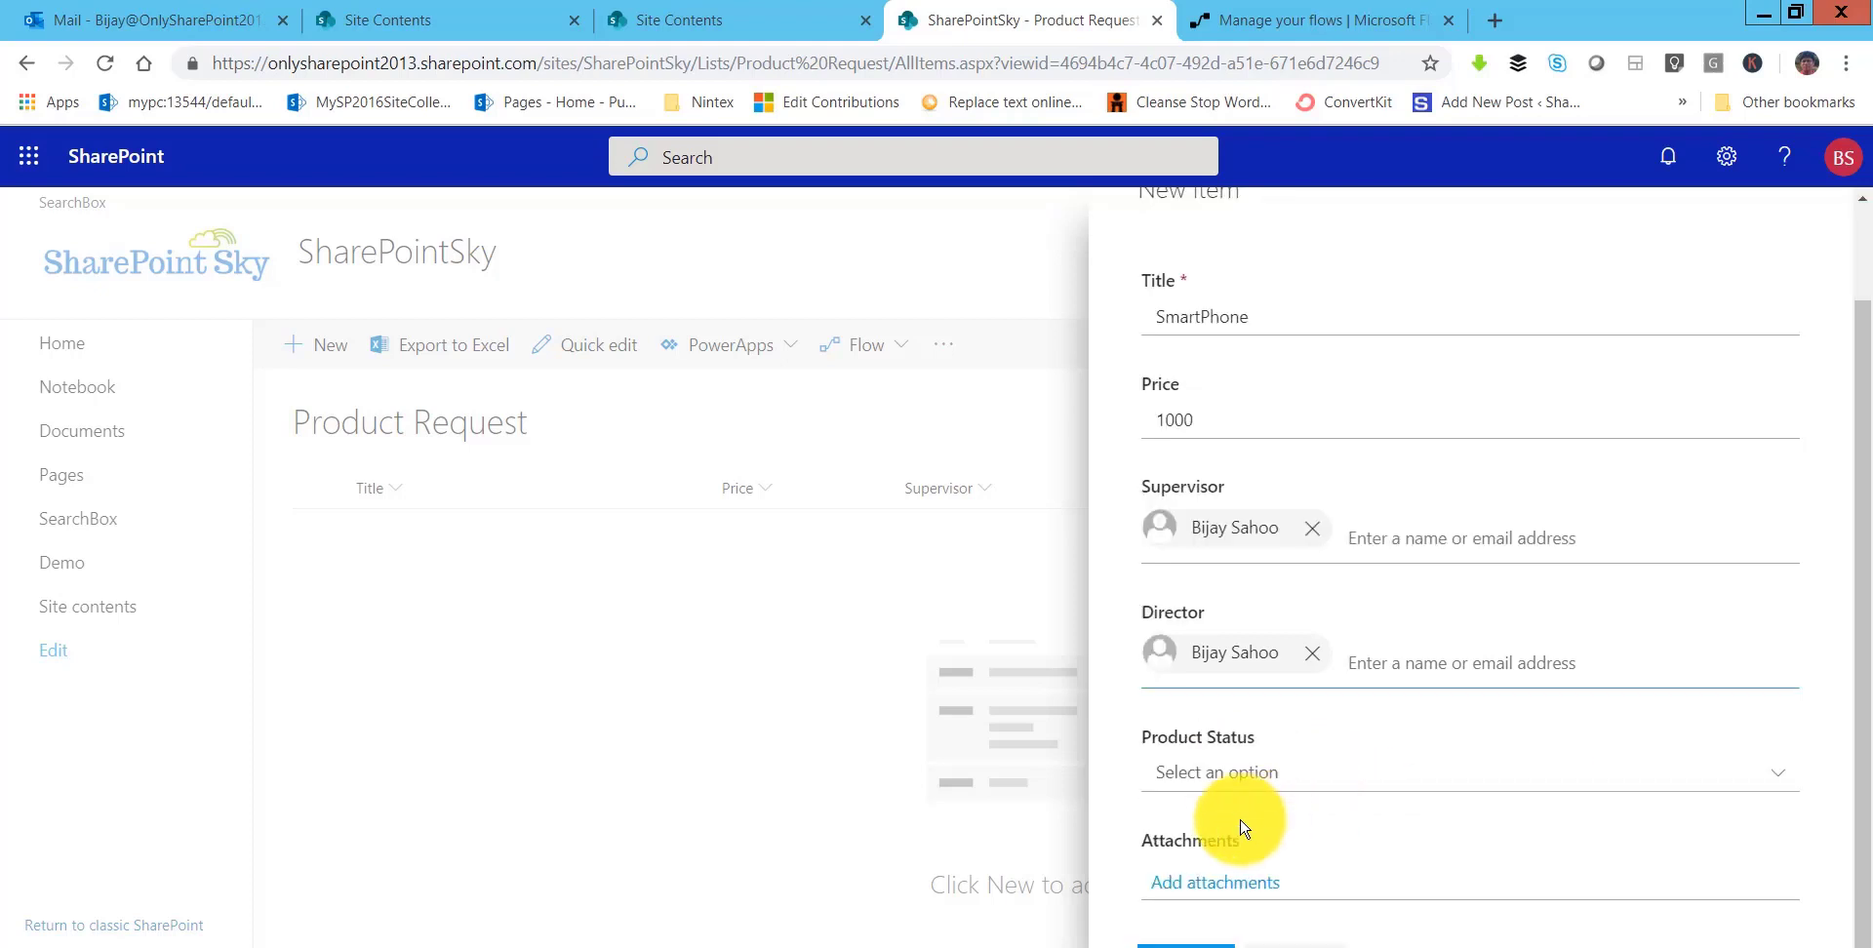
pyautogui.click(1213, 777)
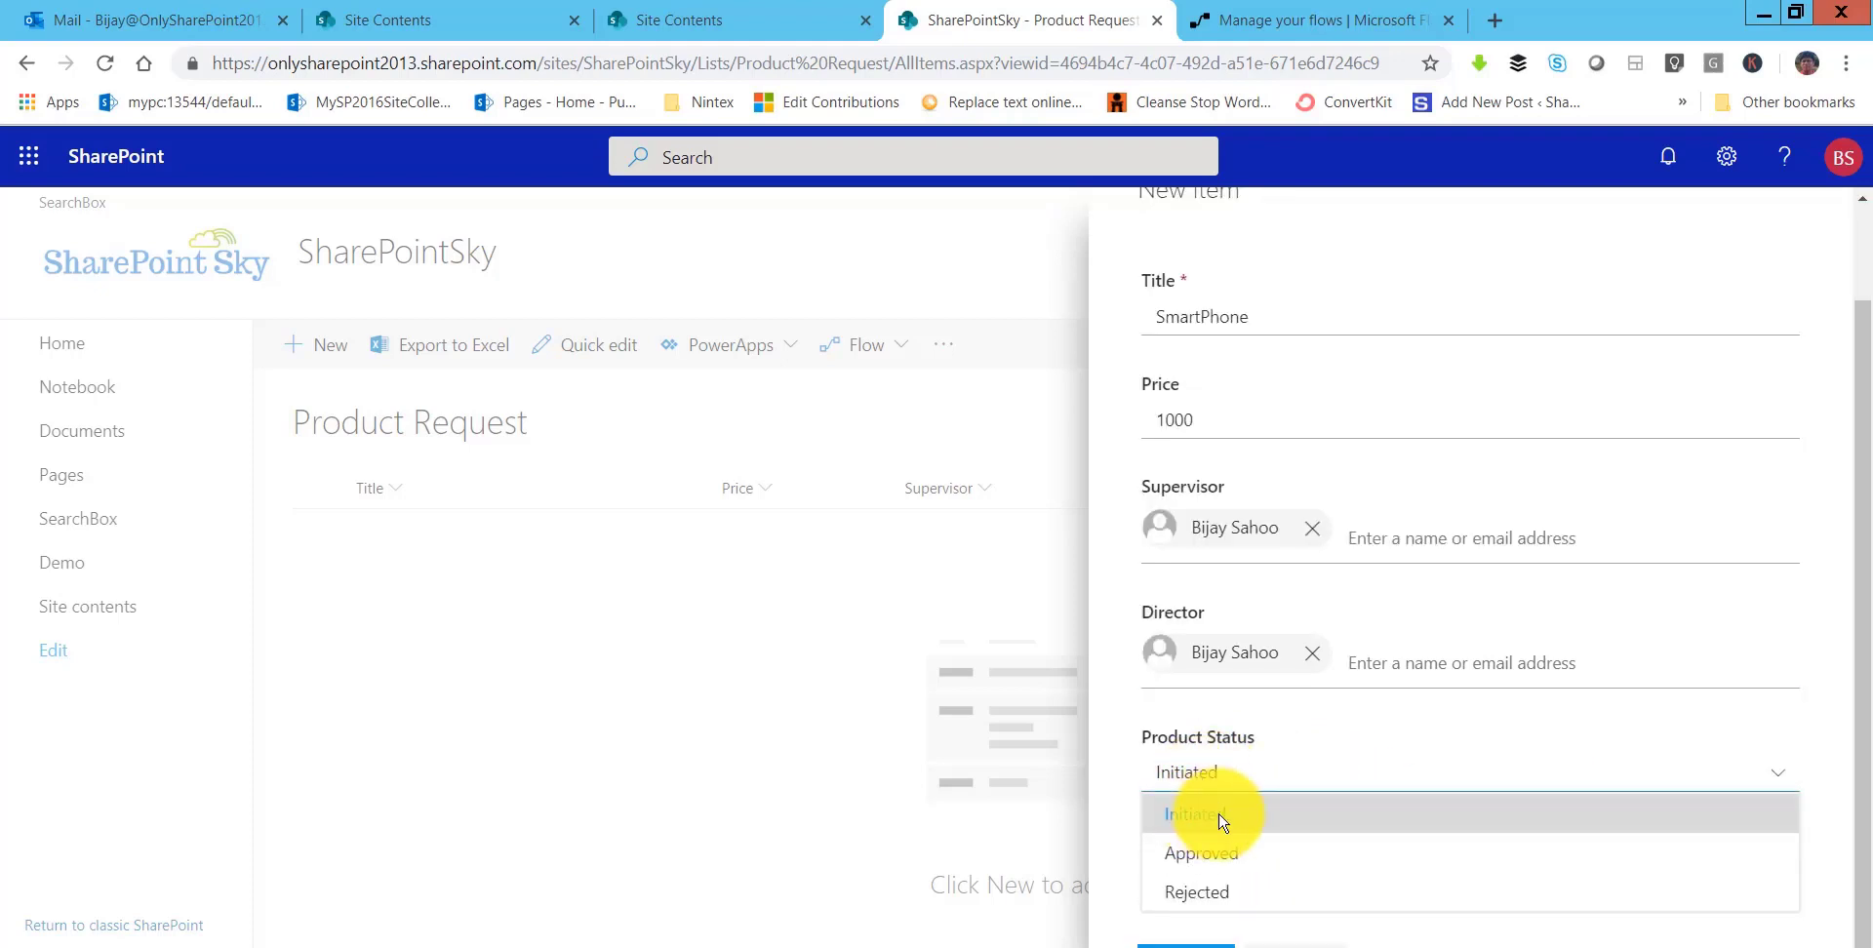
pyautogui.click(1210, 817)
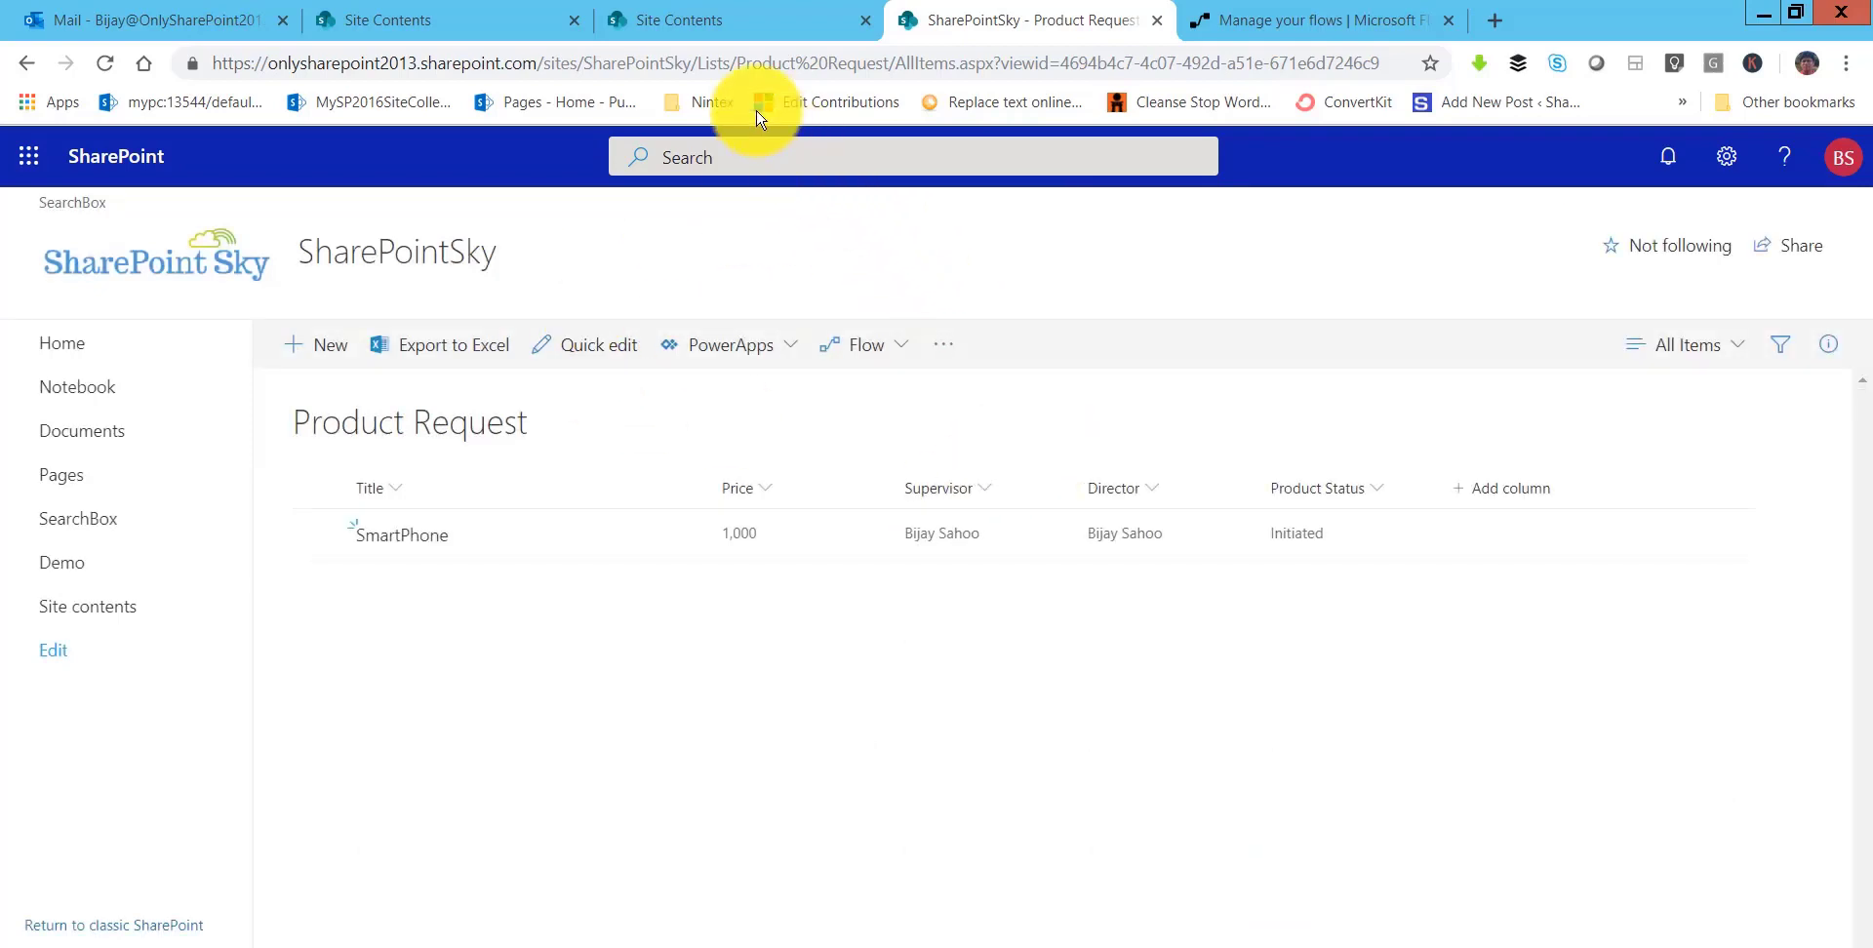
# - Move from the flow's overview page to the Outlook mailbox
pyautogui.click(1249, 33)
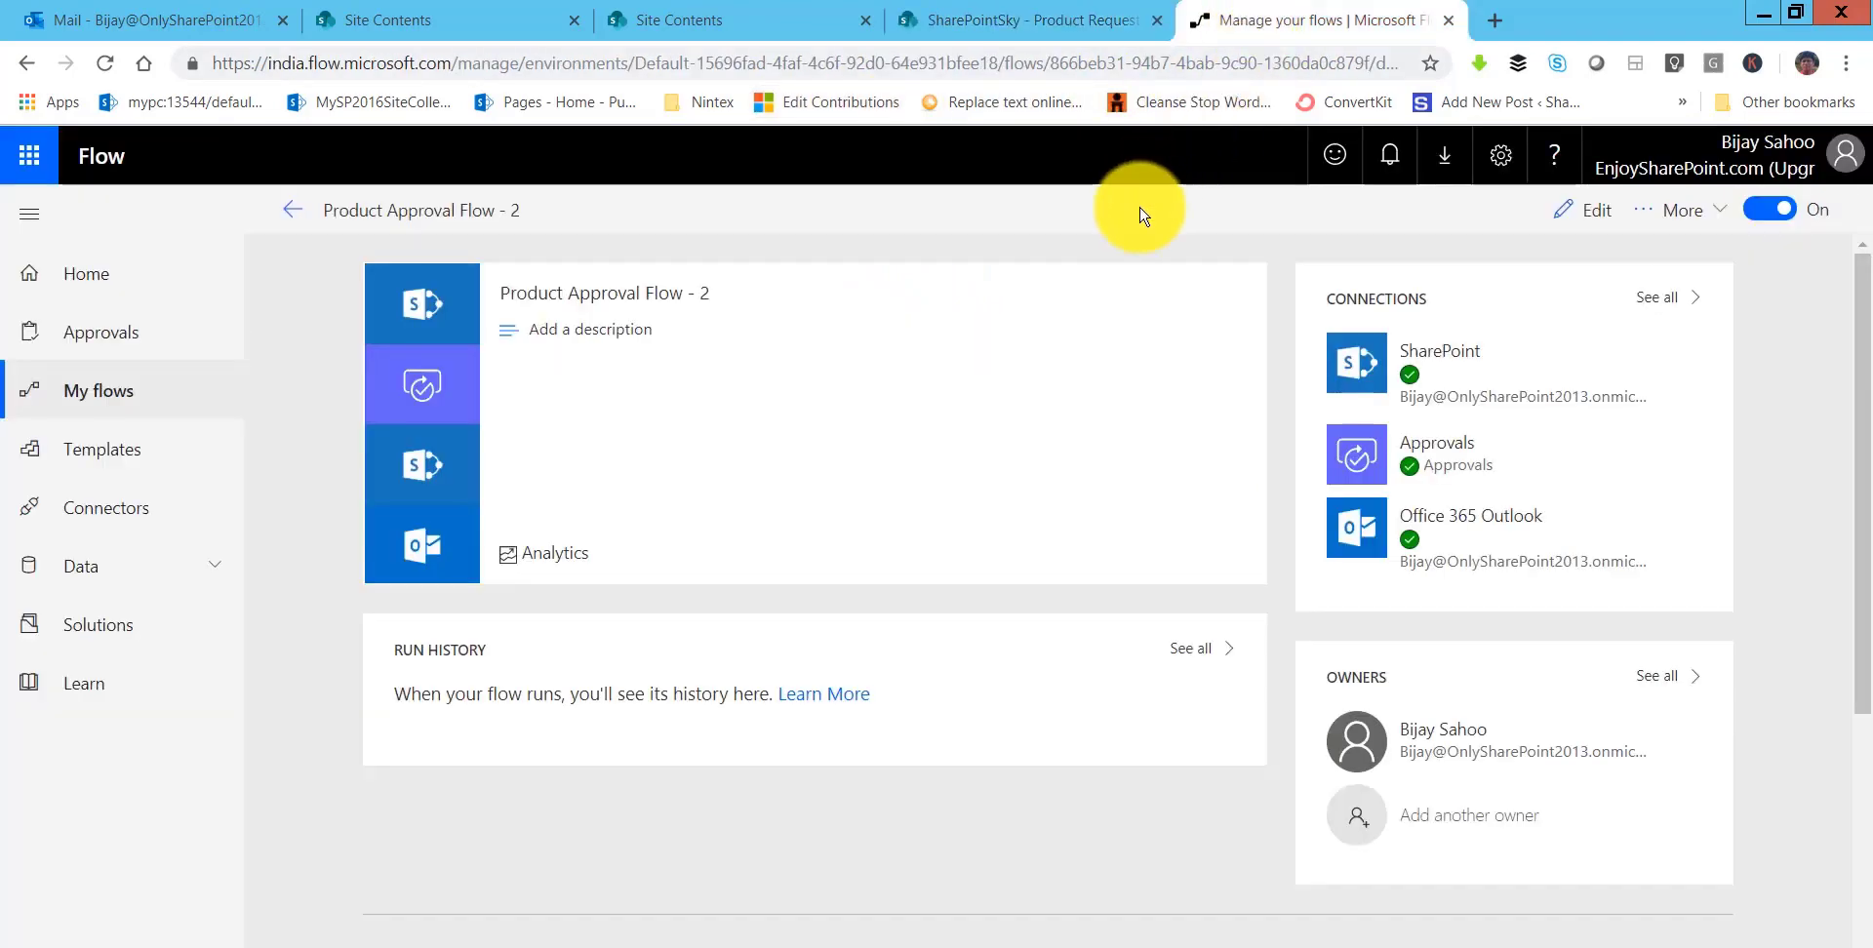
pyautogui.click(468, 19)
pyautogui.click(180, 22)
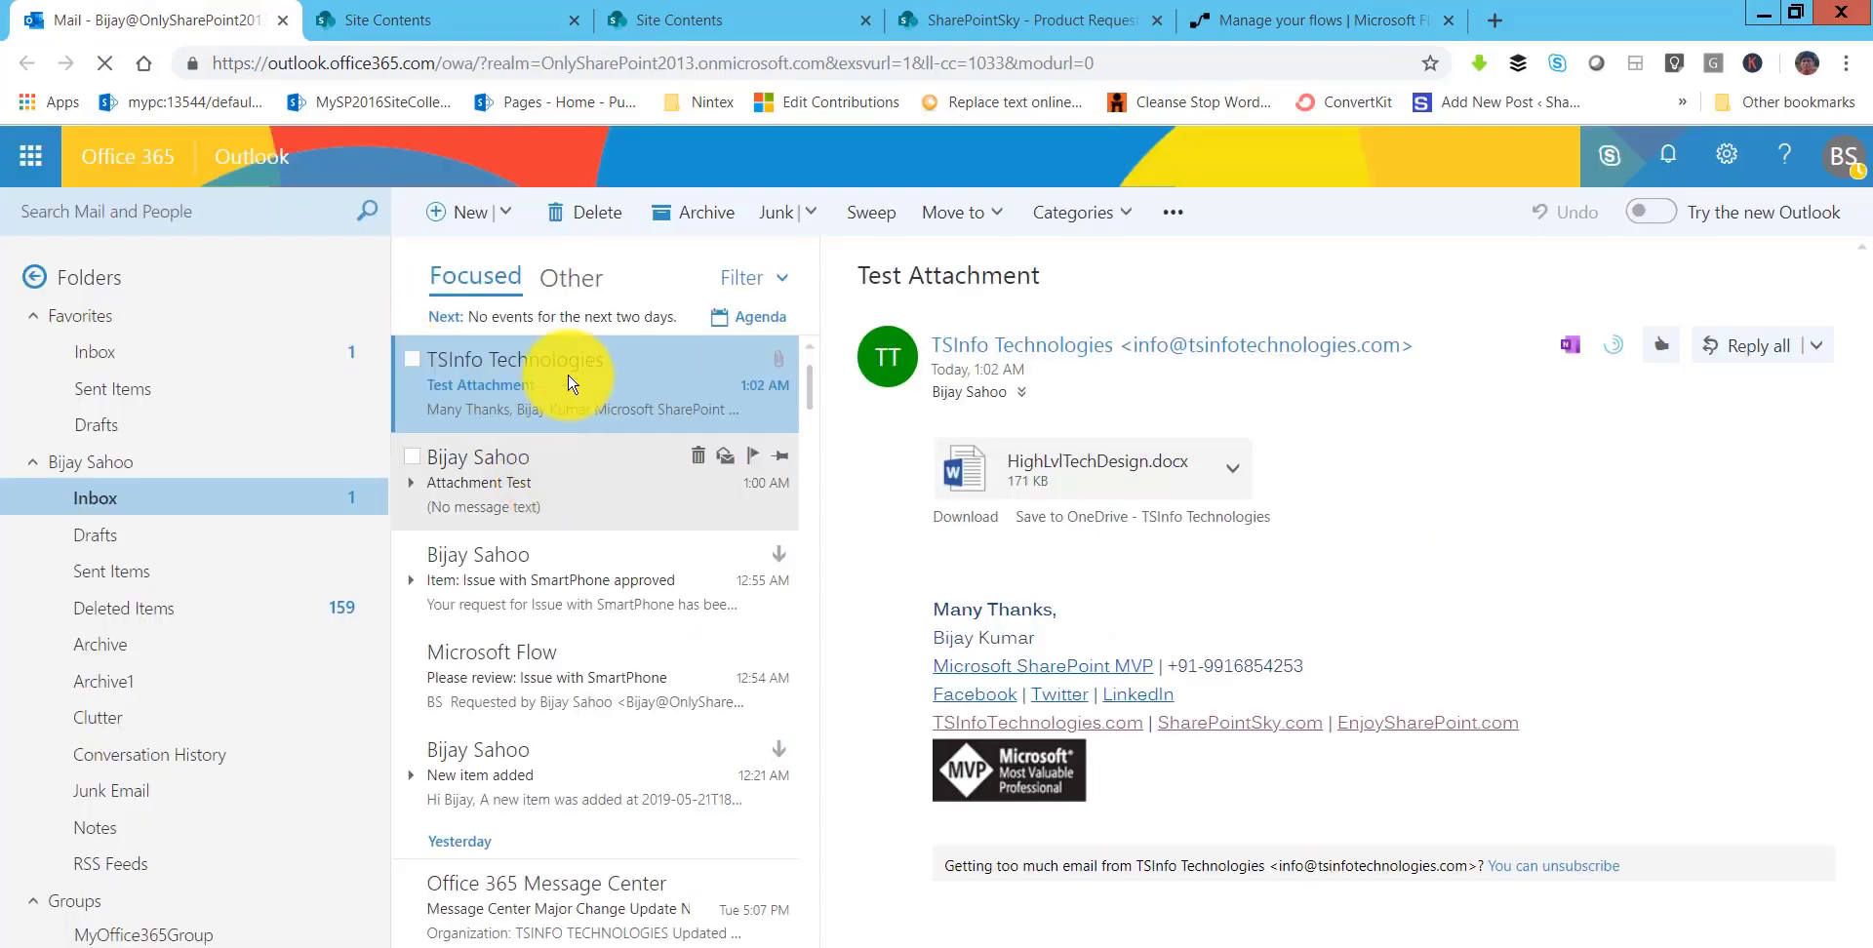
# - Reject the SmartPhone approval request email, then confirm the list item shows Rejected
pyautogui.click(572, 384)
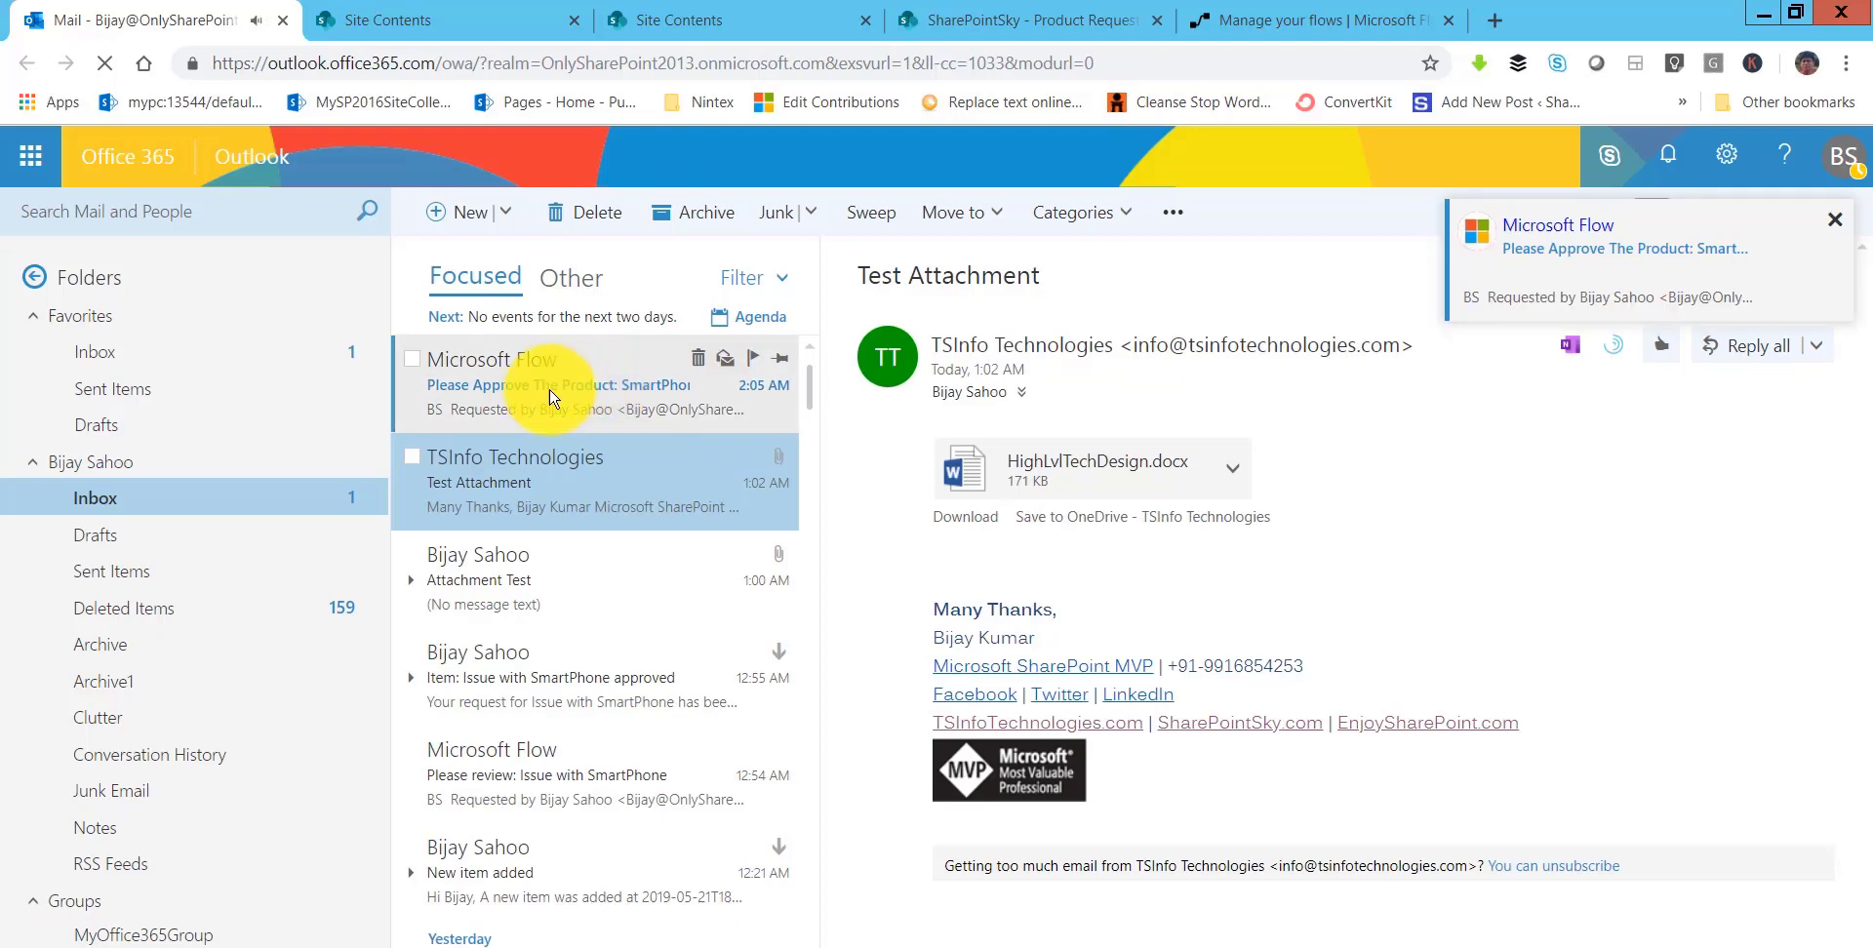
pyautogui.click(572, 384)
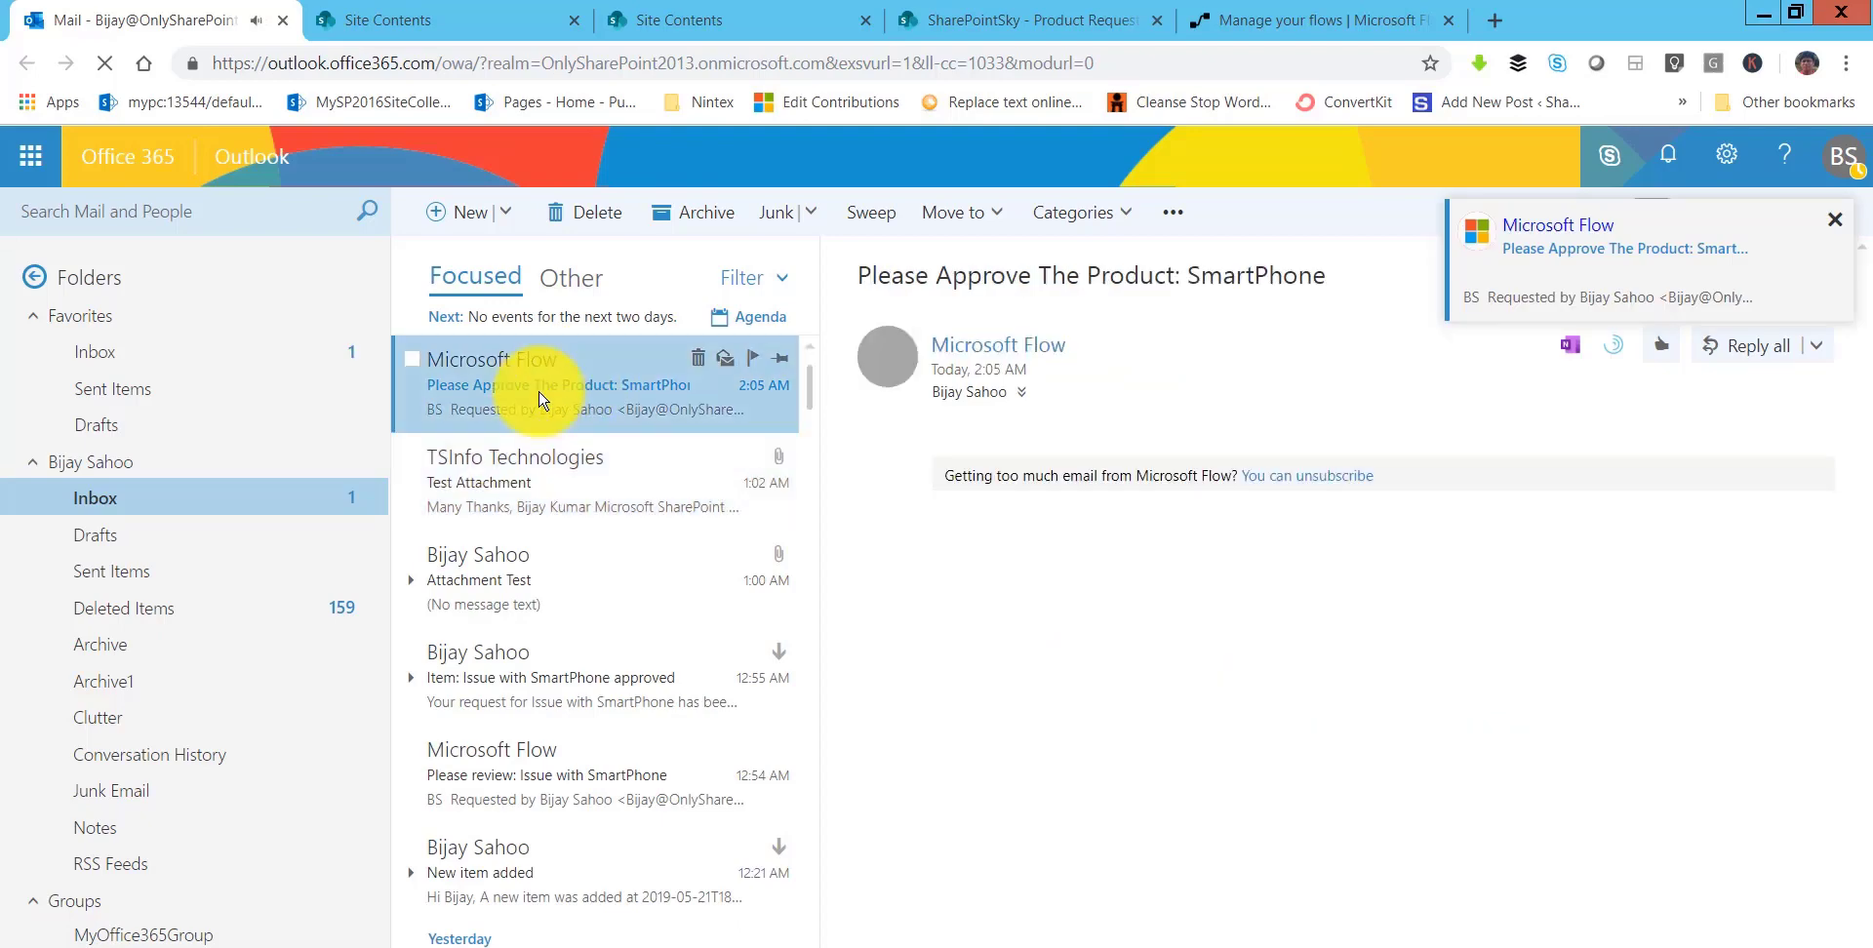
pyautogui.doubleClick(1305, 276)
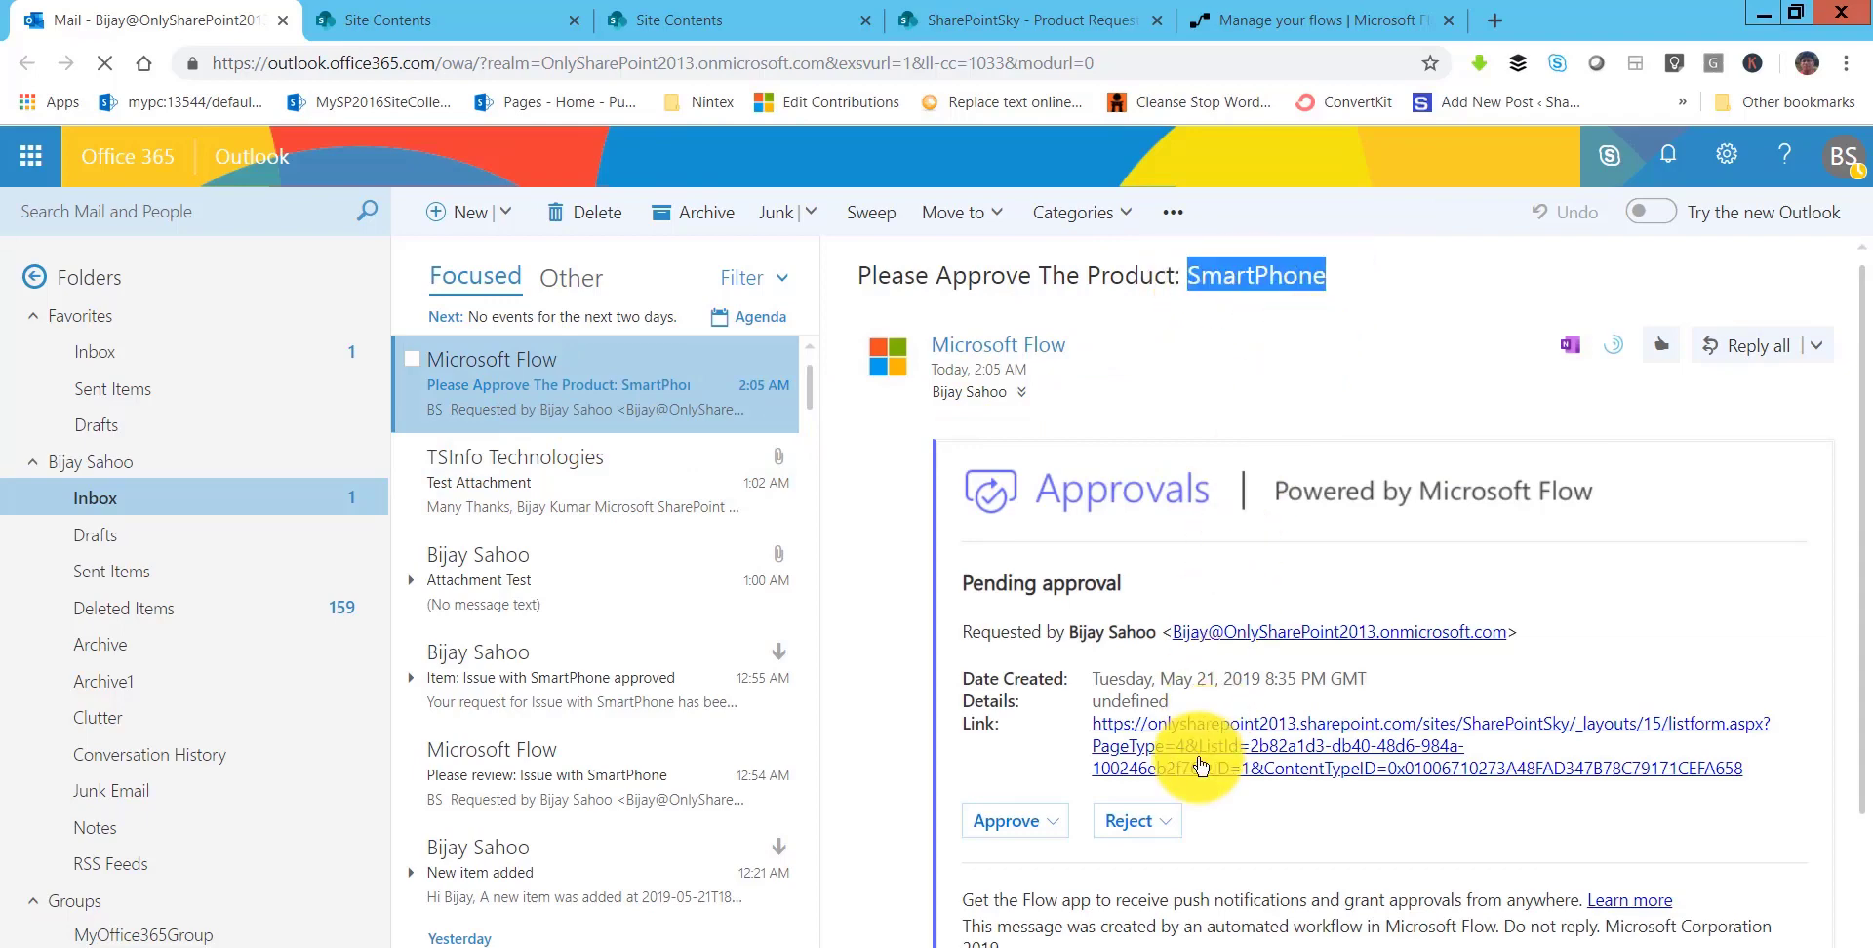
pyautogui.scroll(-2, 1161, 752)
pyautogui.click(1118, 607)
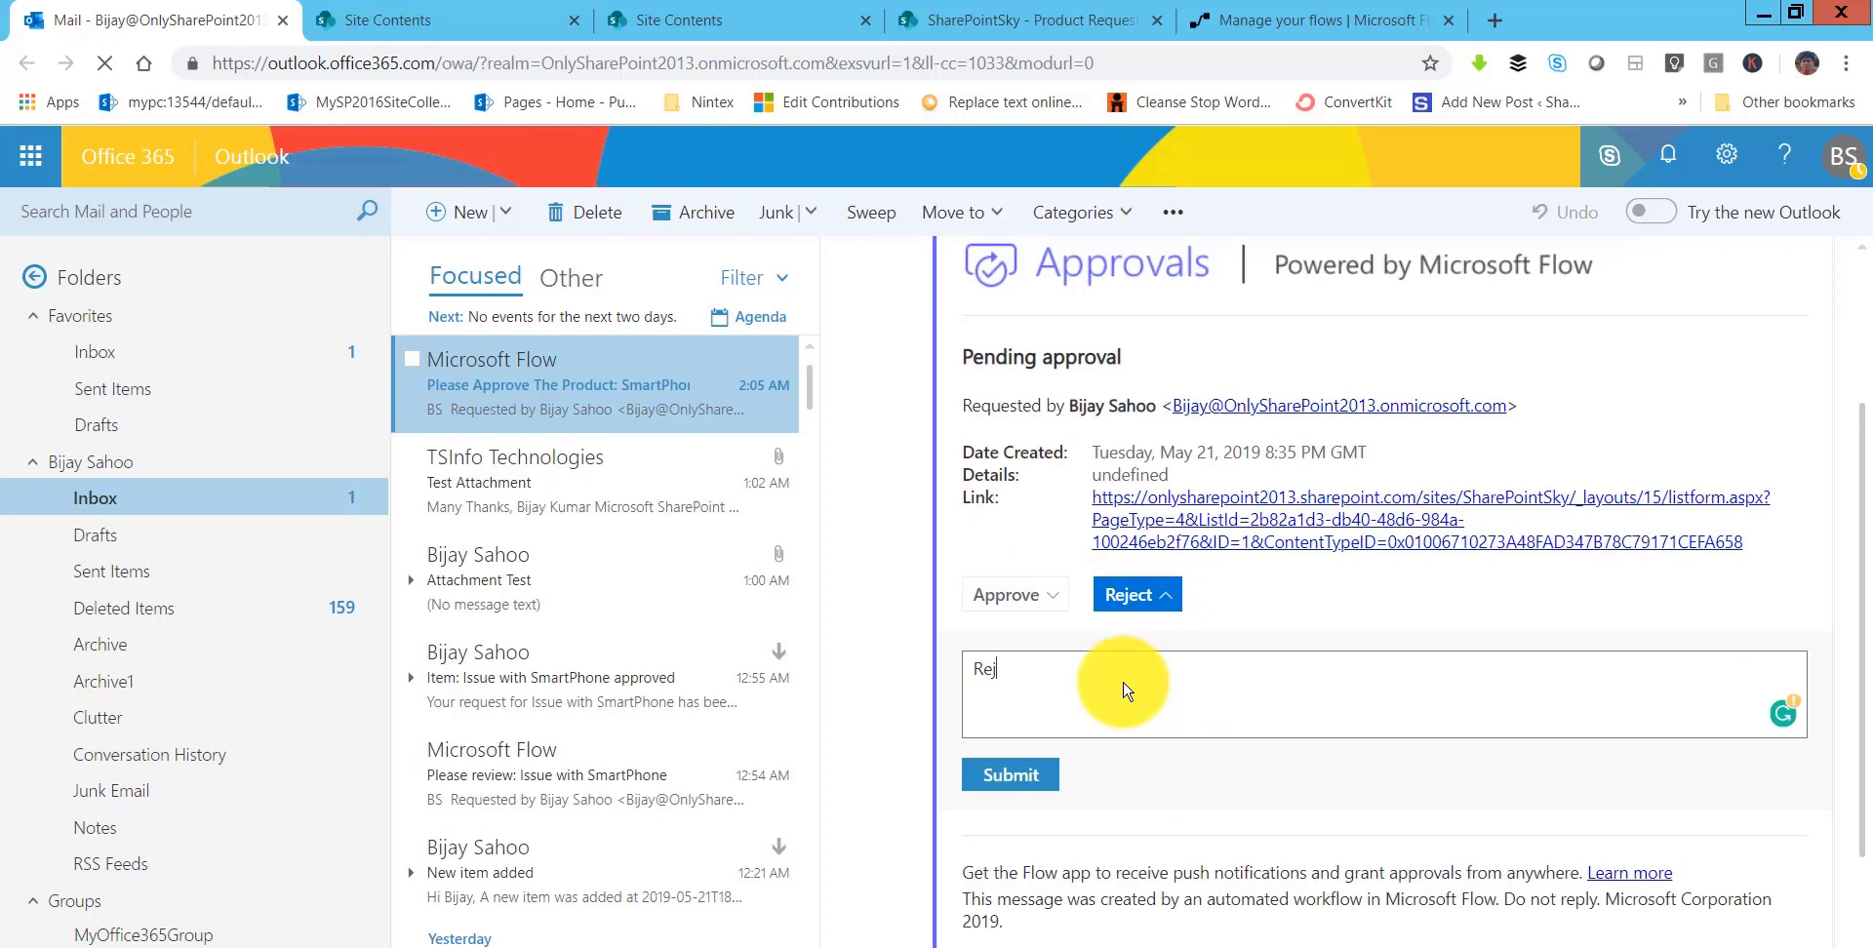
pyautogui.click(1007, 774)
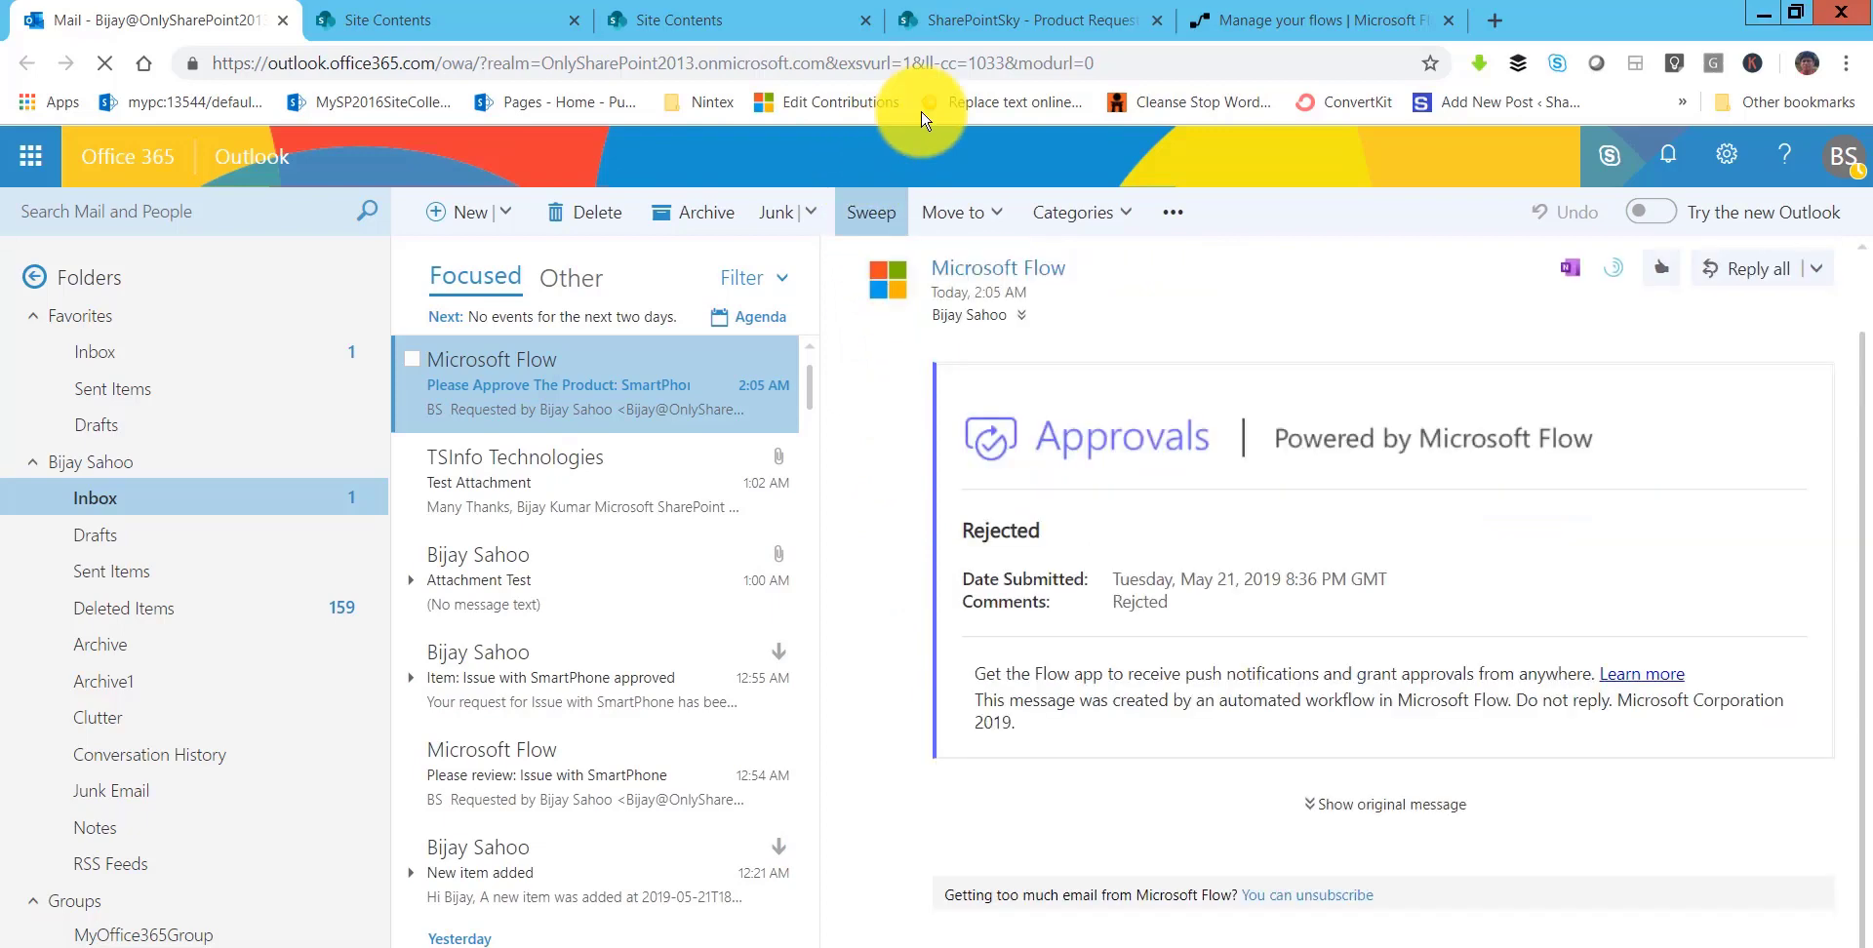
pyautogui.click(1015, 29)
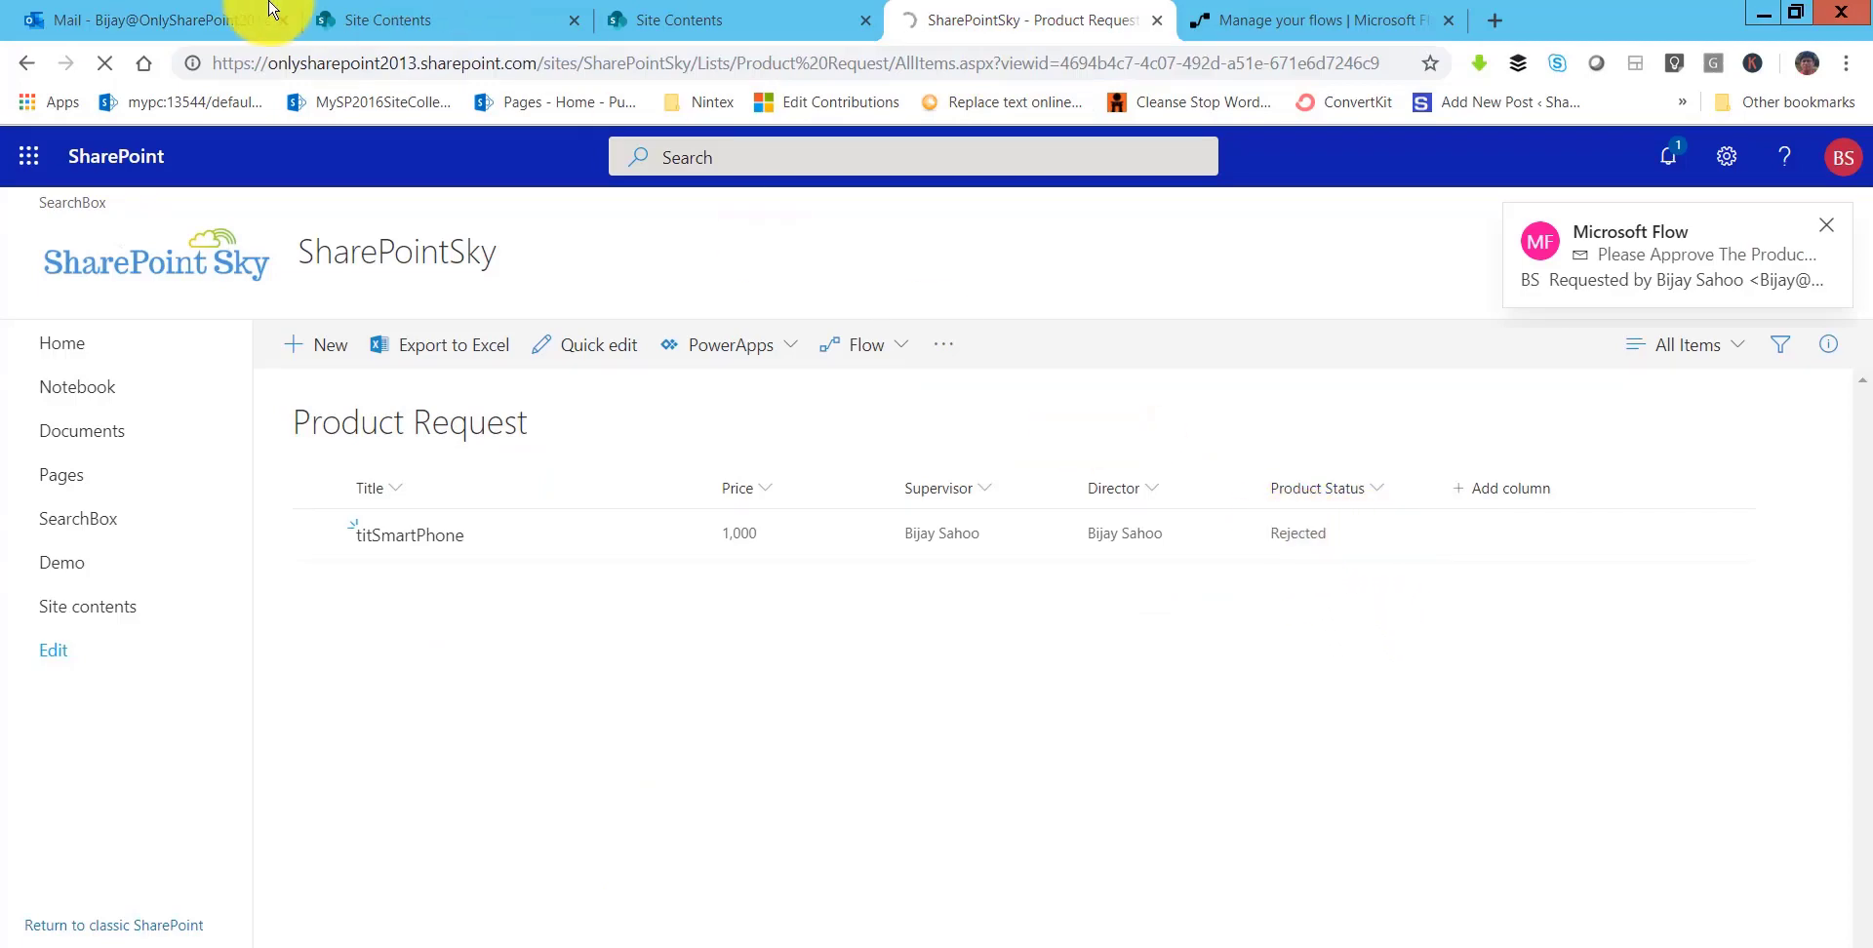
pyautogui.click(146, 19)
pyautogui.click(462, 421)
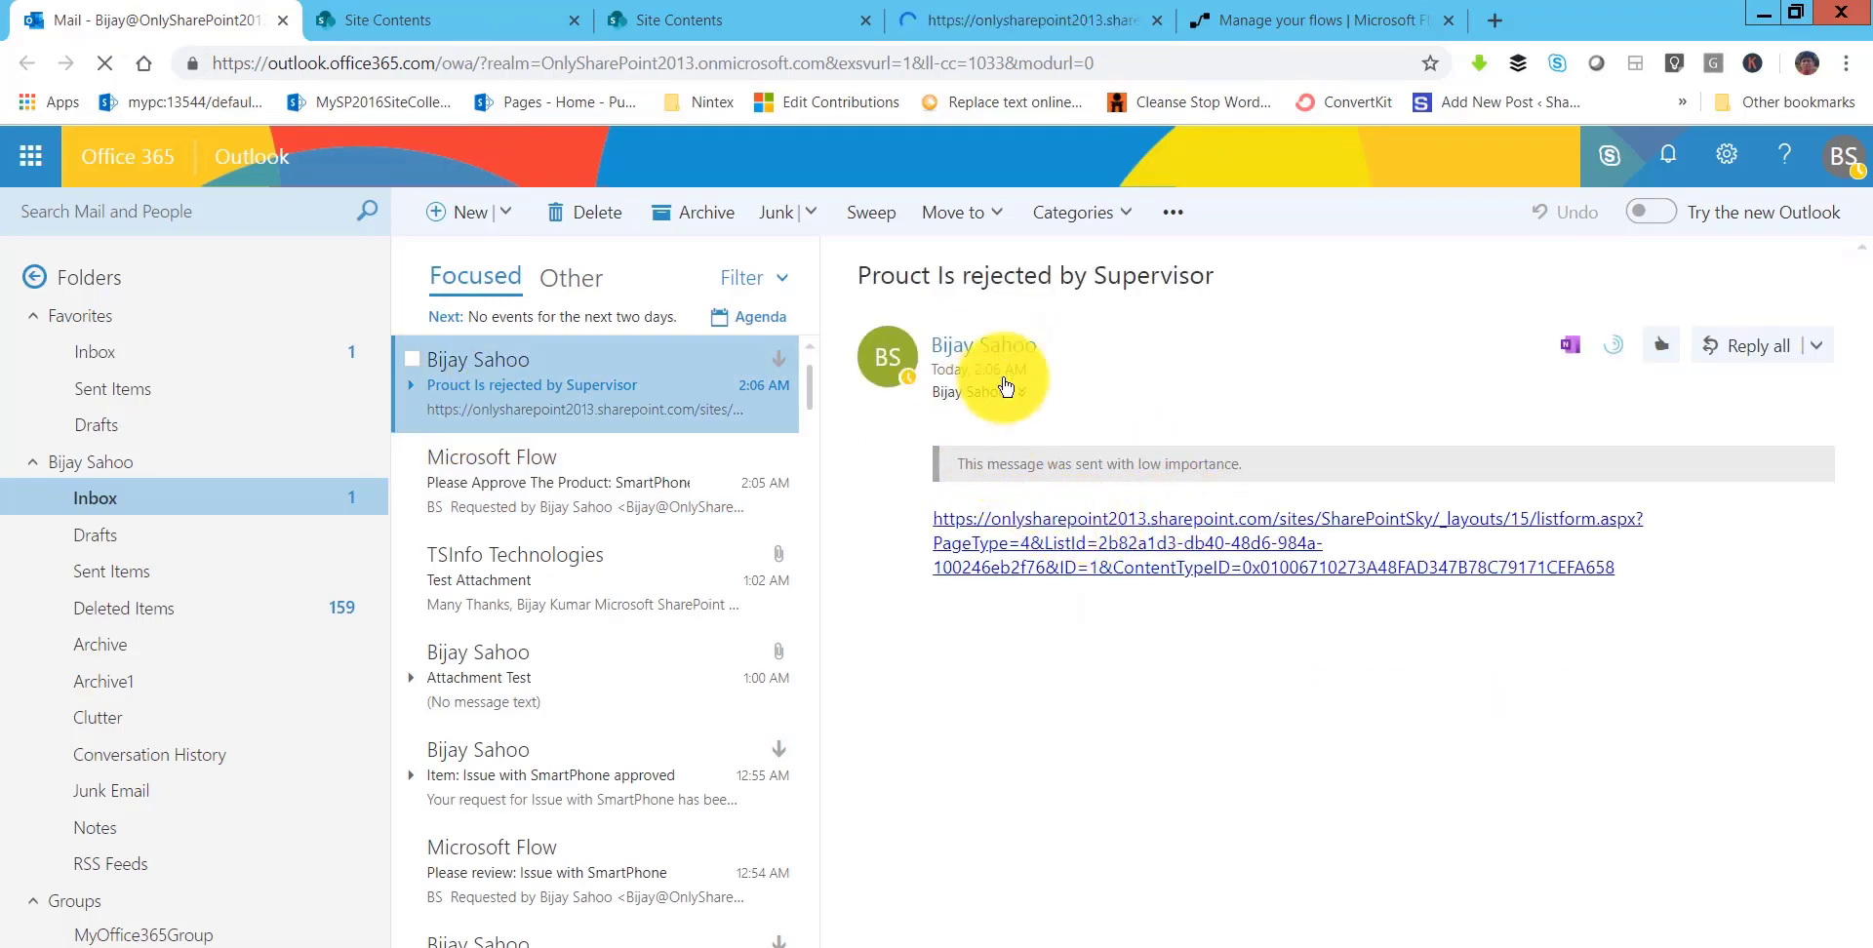
pyautogui.moveTo(1236, 299); pyautogui.dragTo(887, 530)
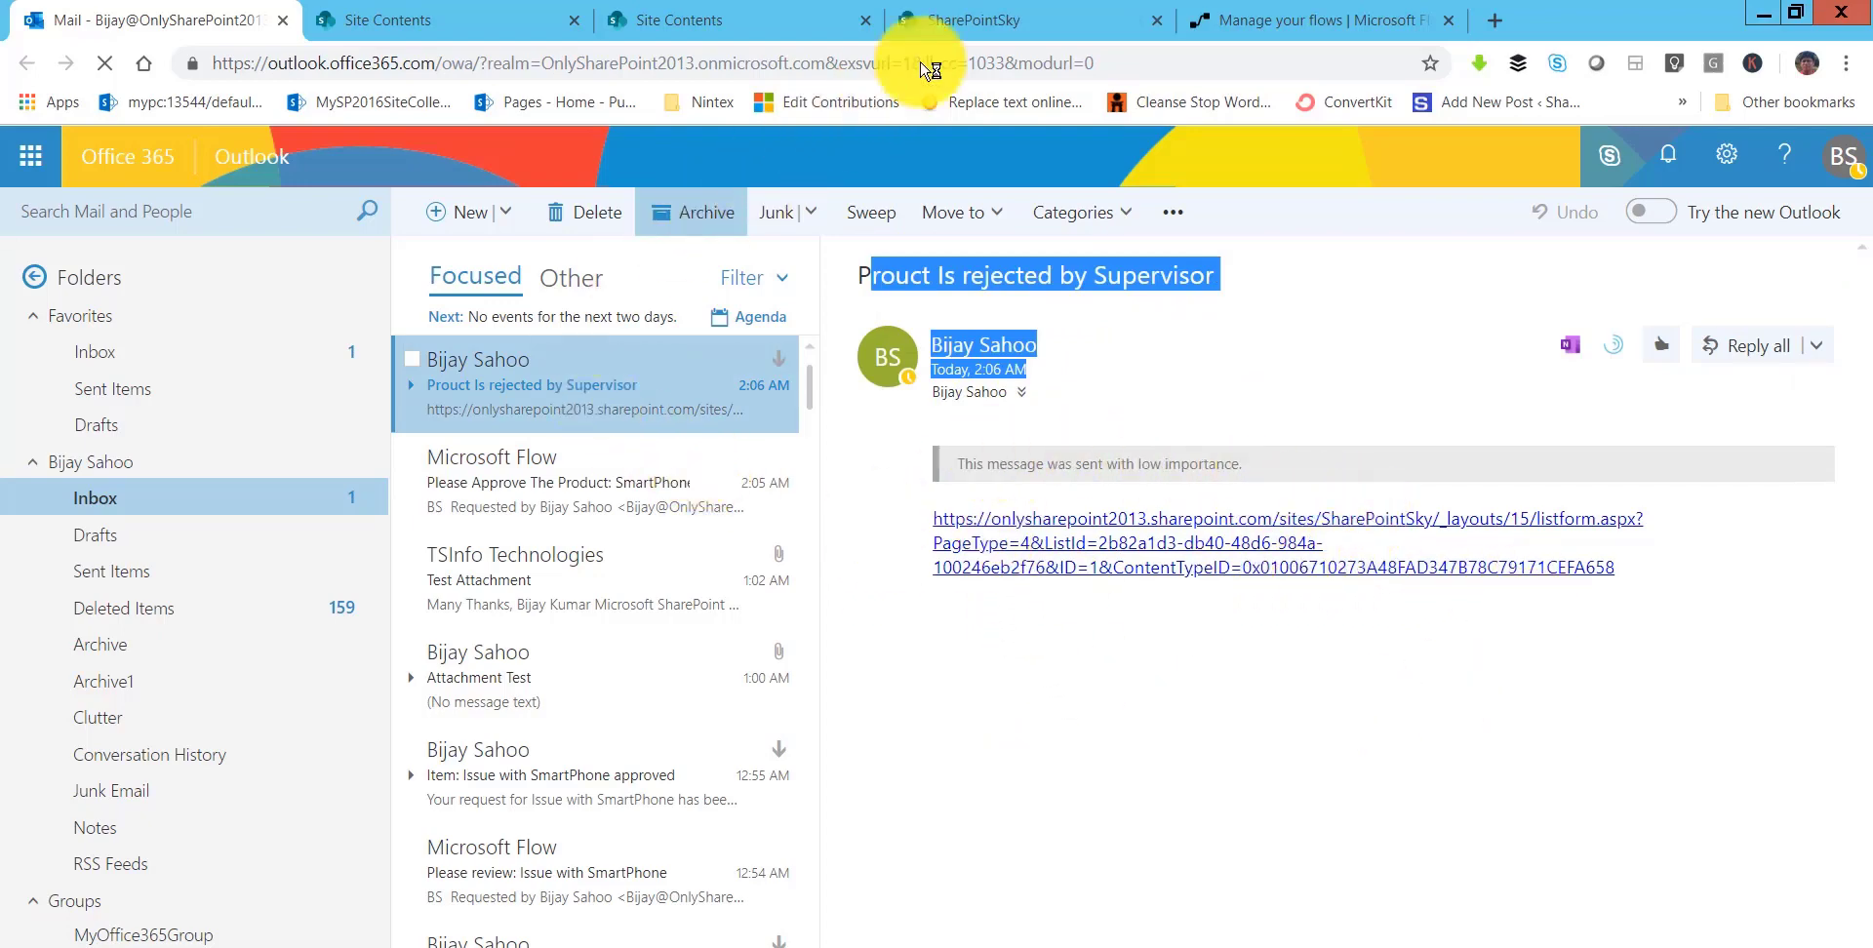
pyautogui.click(1048, 28)
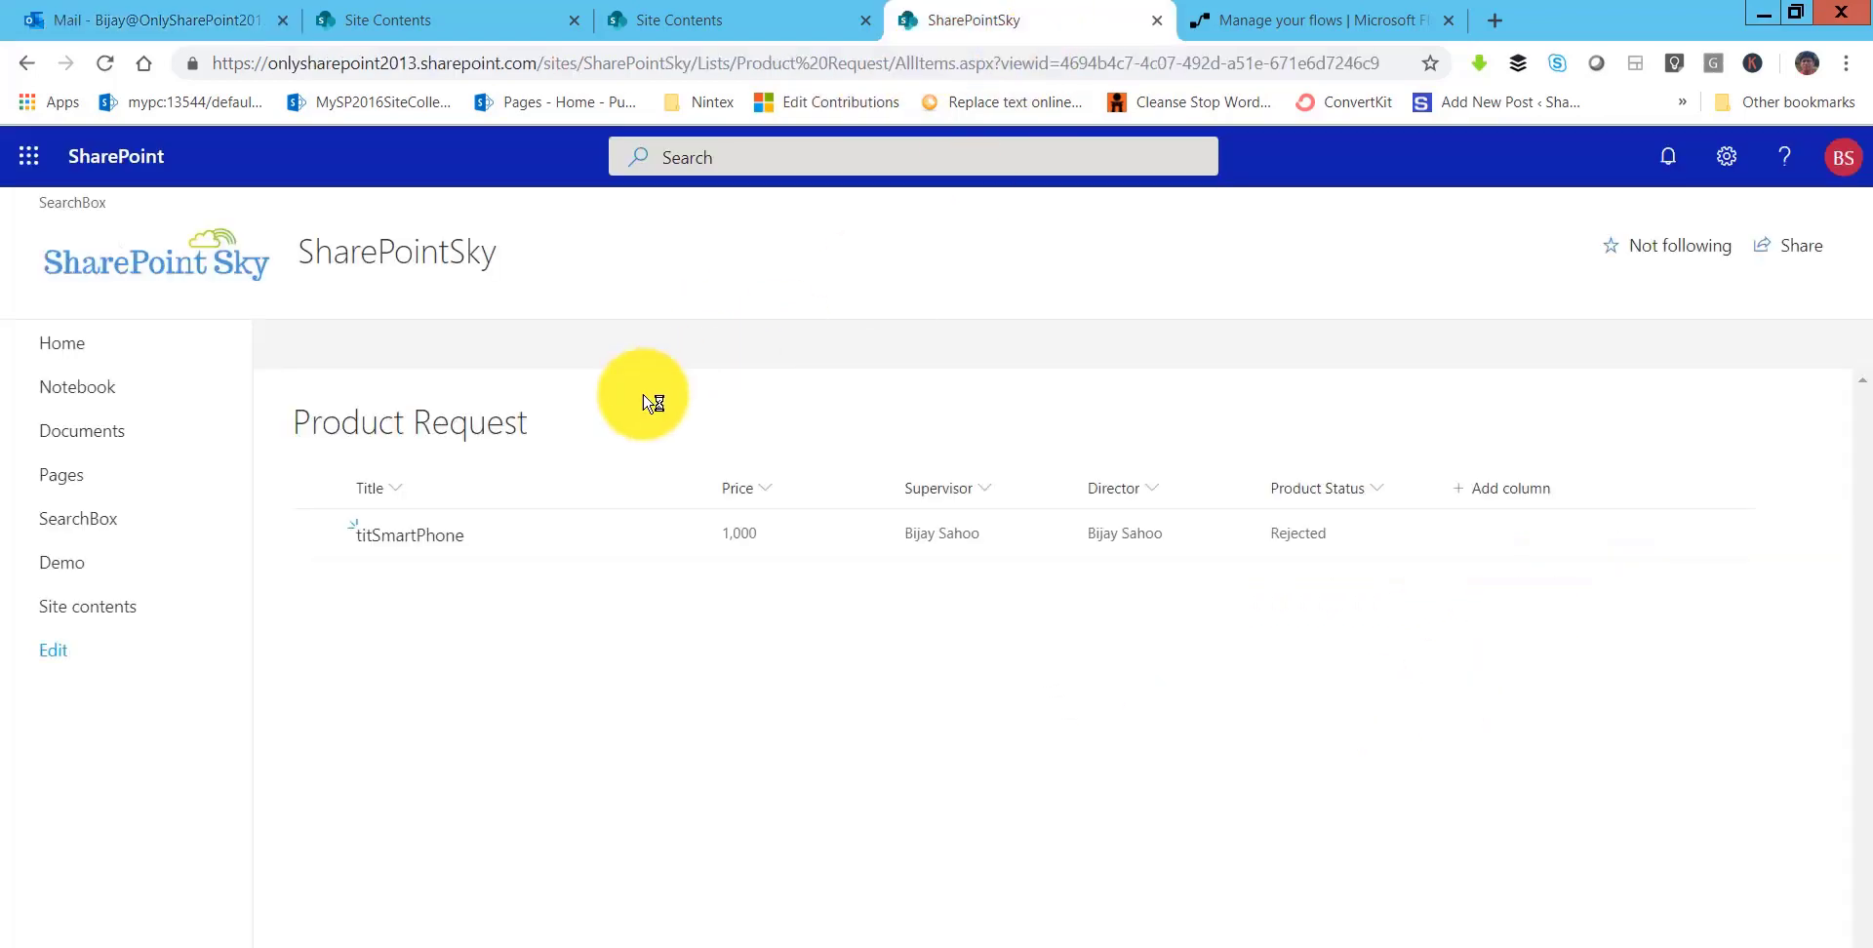
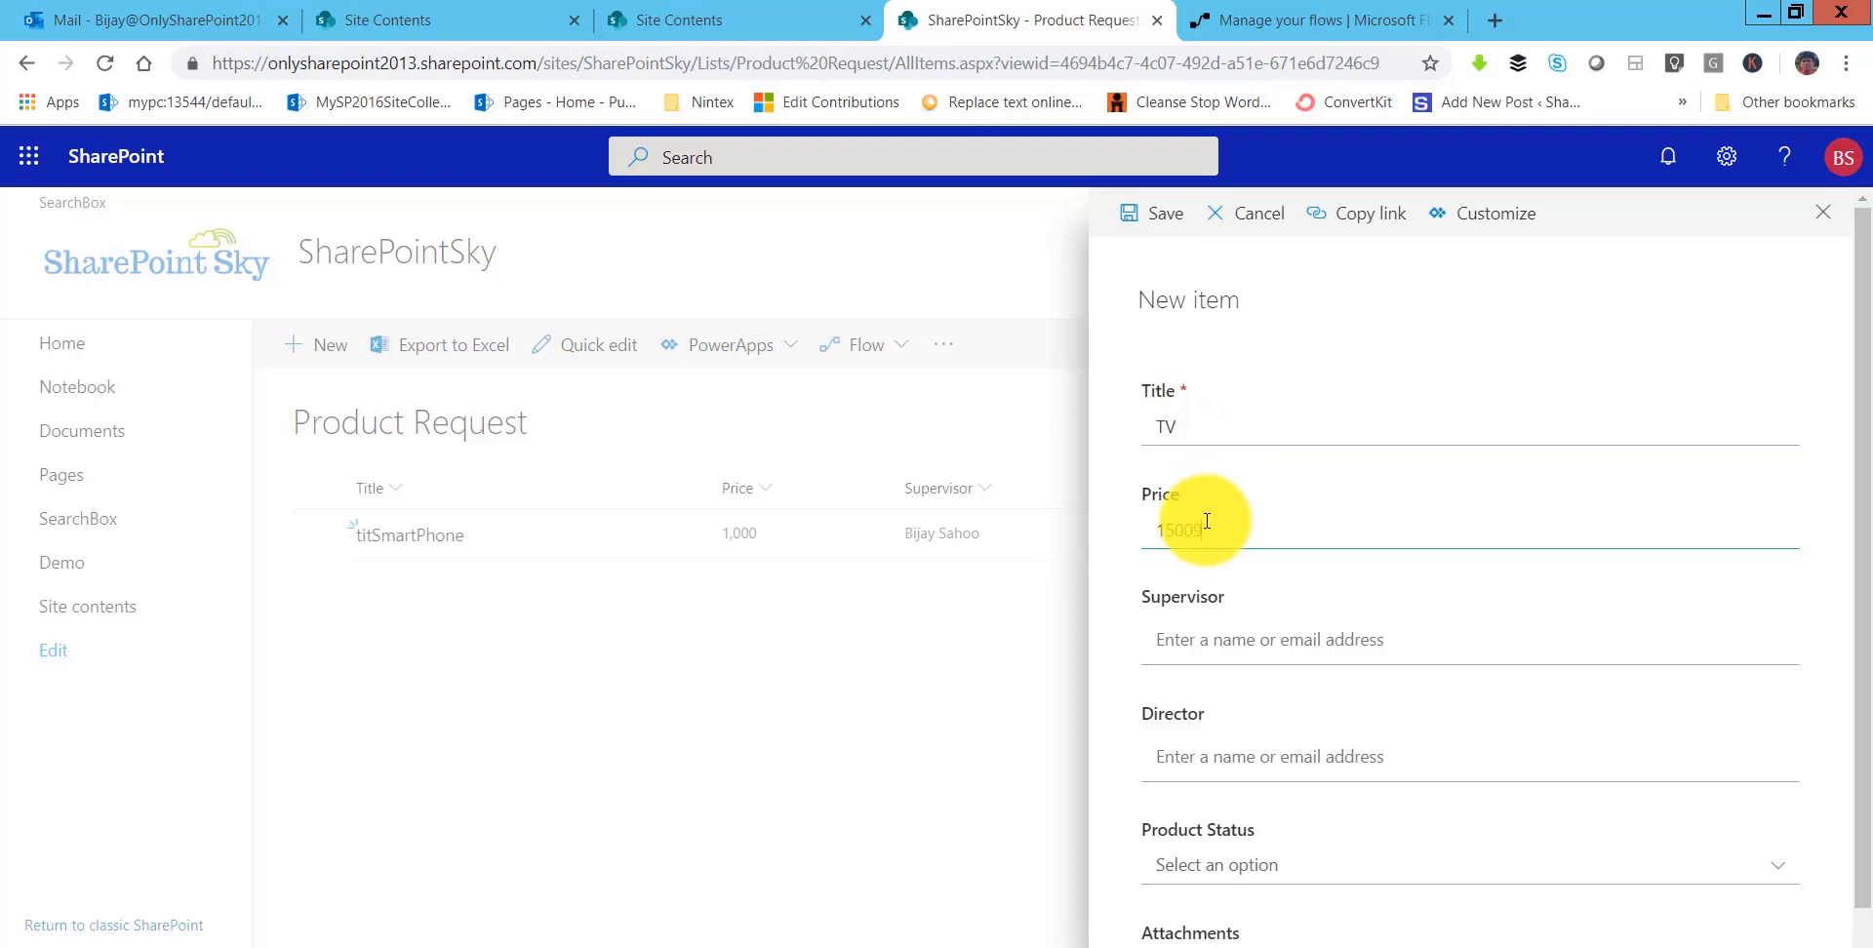
# - Correct the TV item's Price to 1000 and pick the suggested supervisor
pyautogui.write('0')
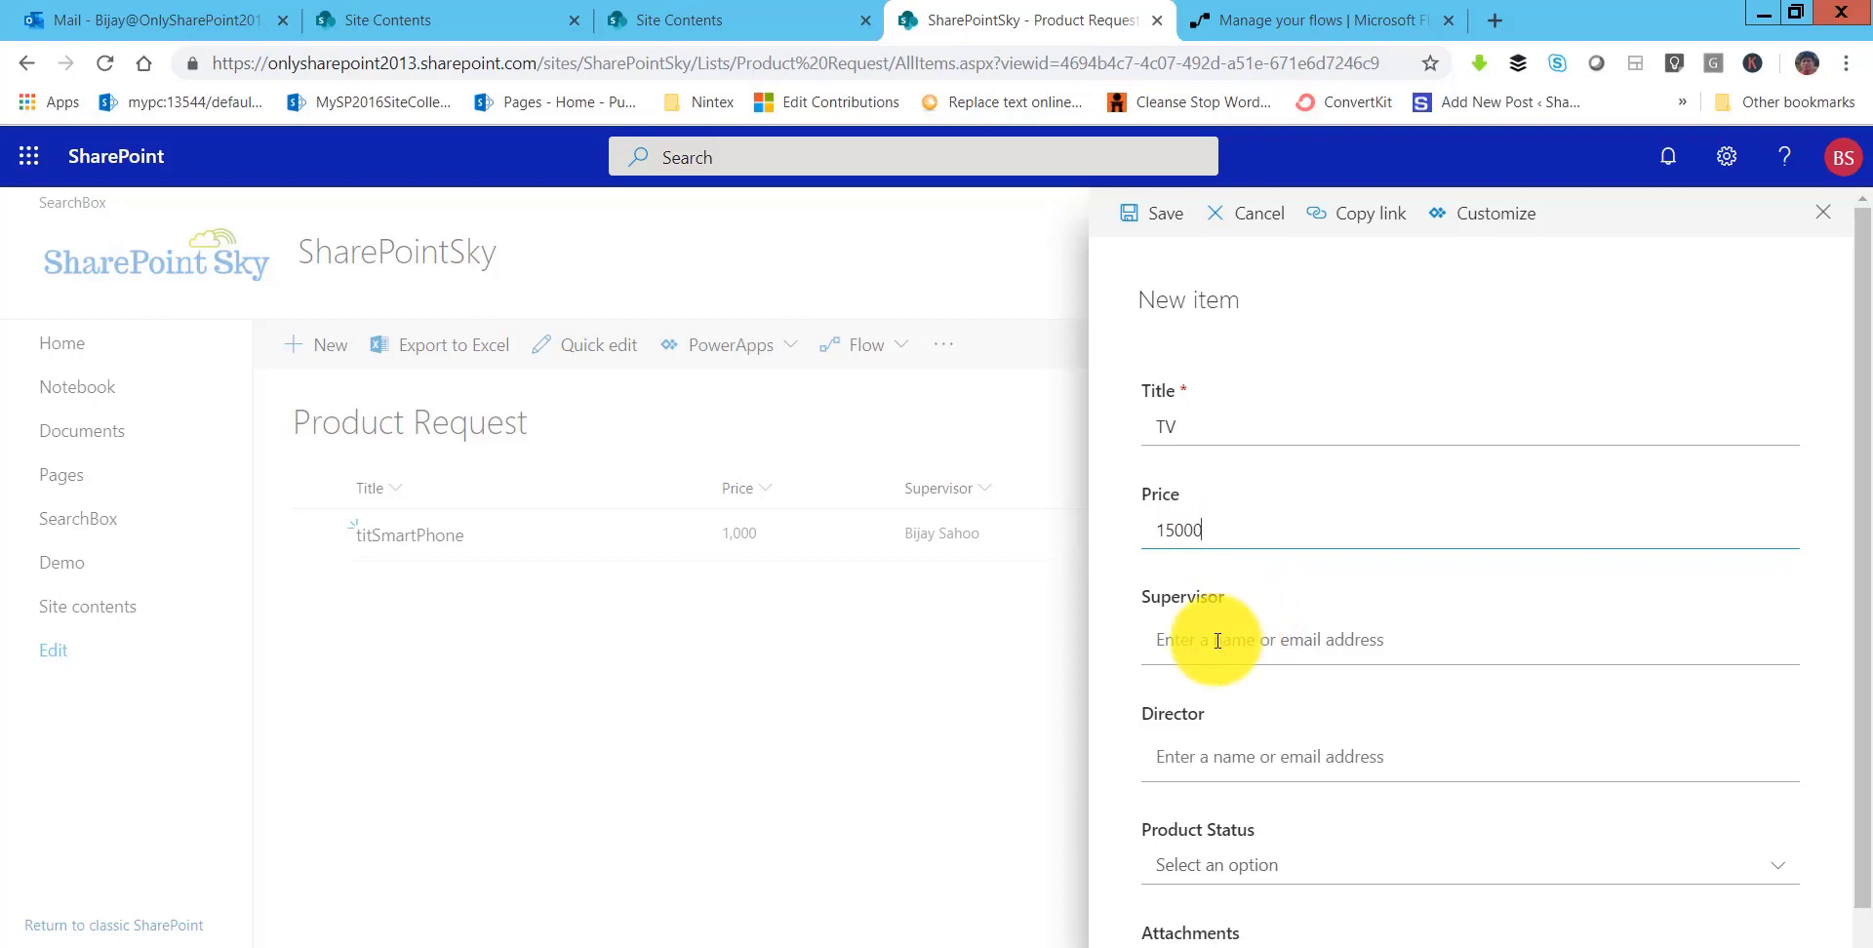
pyautogui.doubleClick(1203, 529)
pyautogui.moveTo(1166, 530); pyautogui.dragTo(1205, 532)
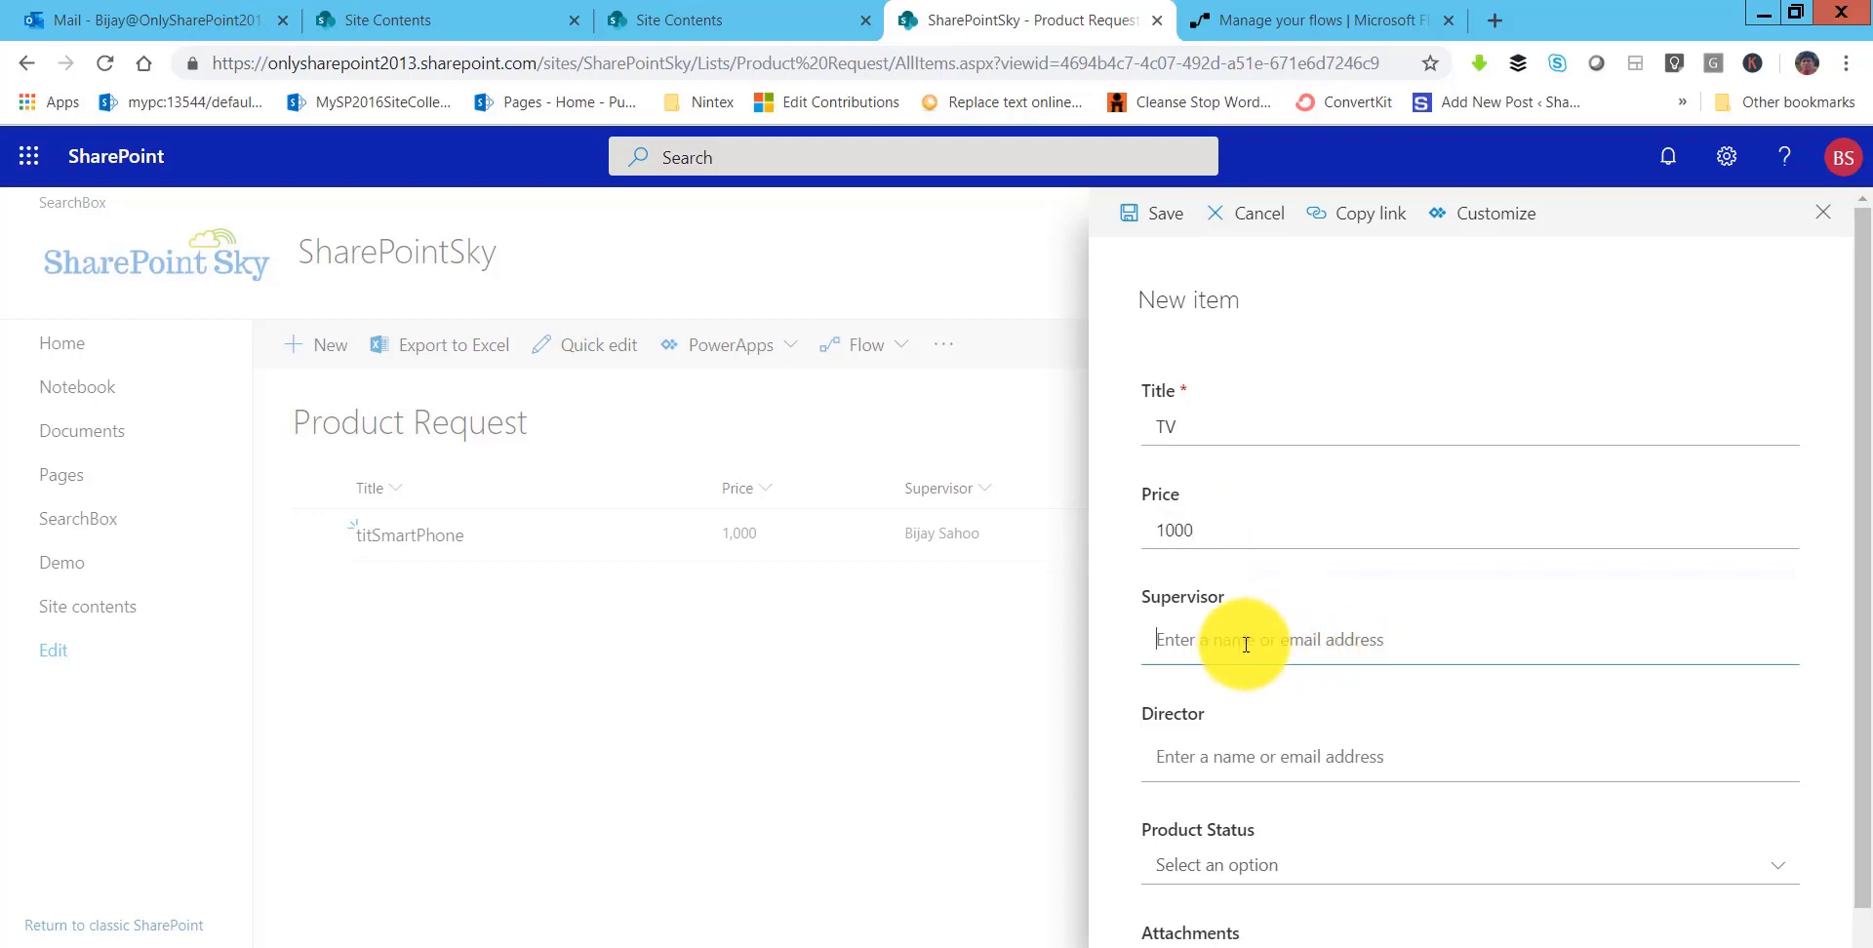
pyautogui.write('bi')
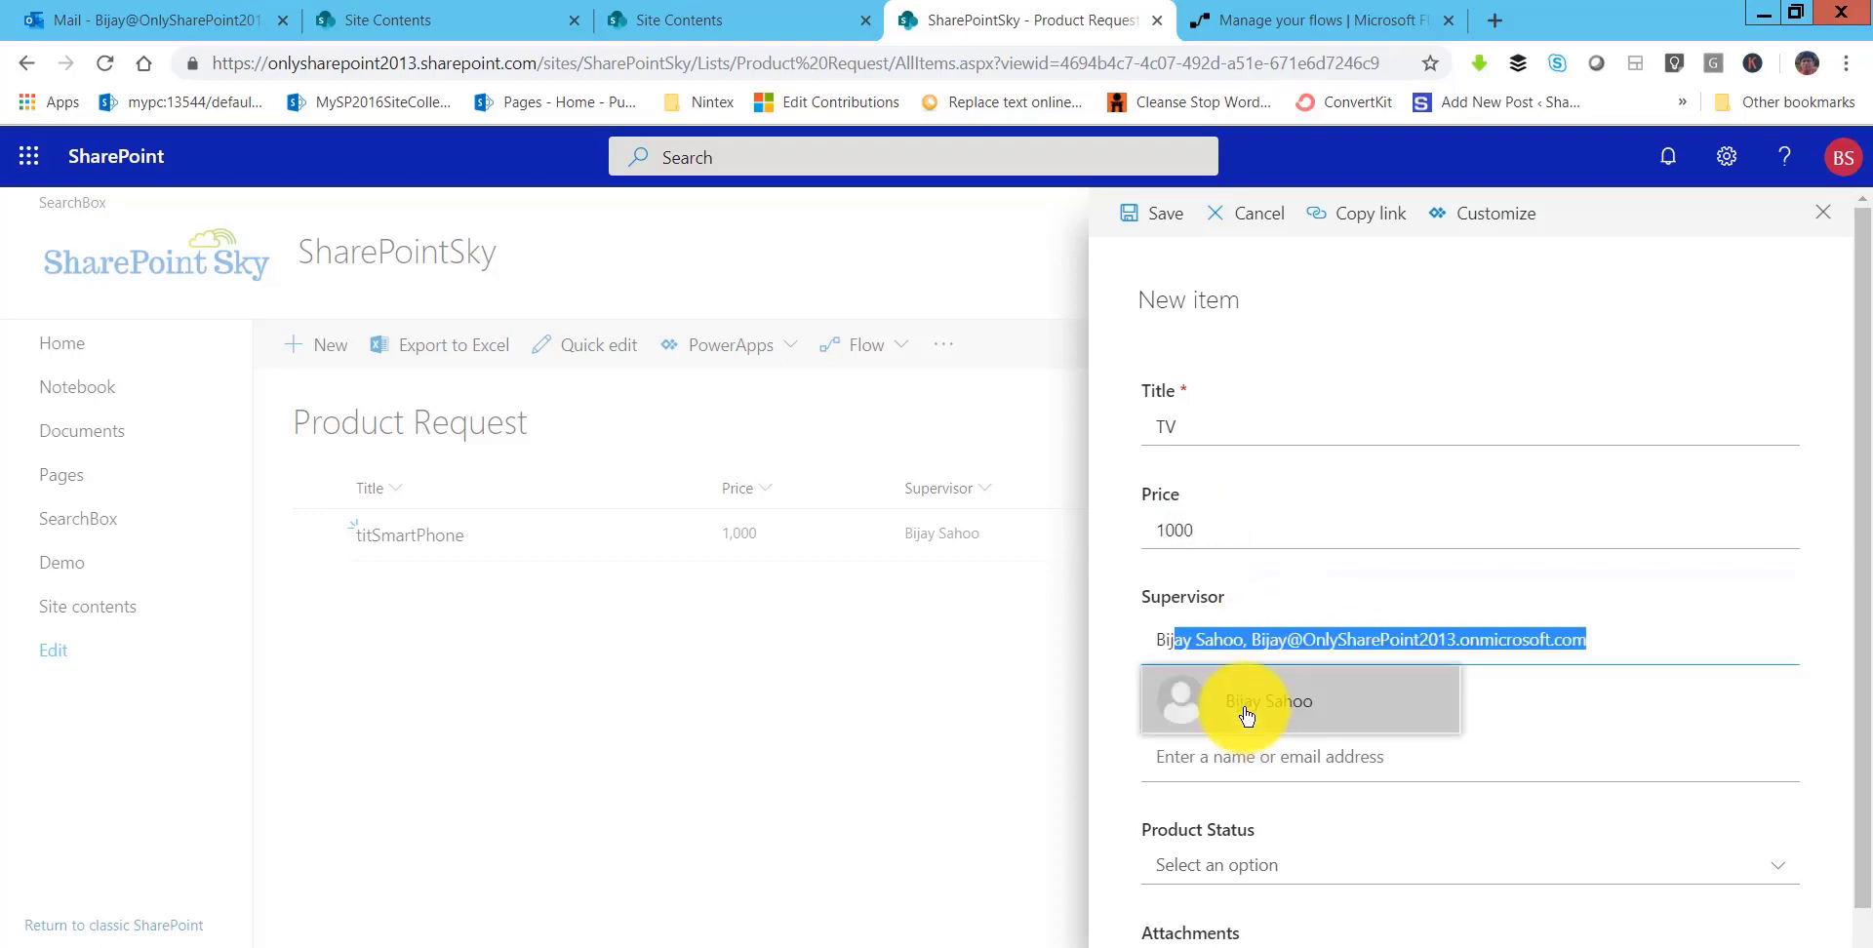
pyautogui.click(1245, 710)
# - Assign the director, set Product Status to Initiated, and save the TV request
pyautogui.click(1197, 753)
pyautogui.write('v')
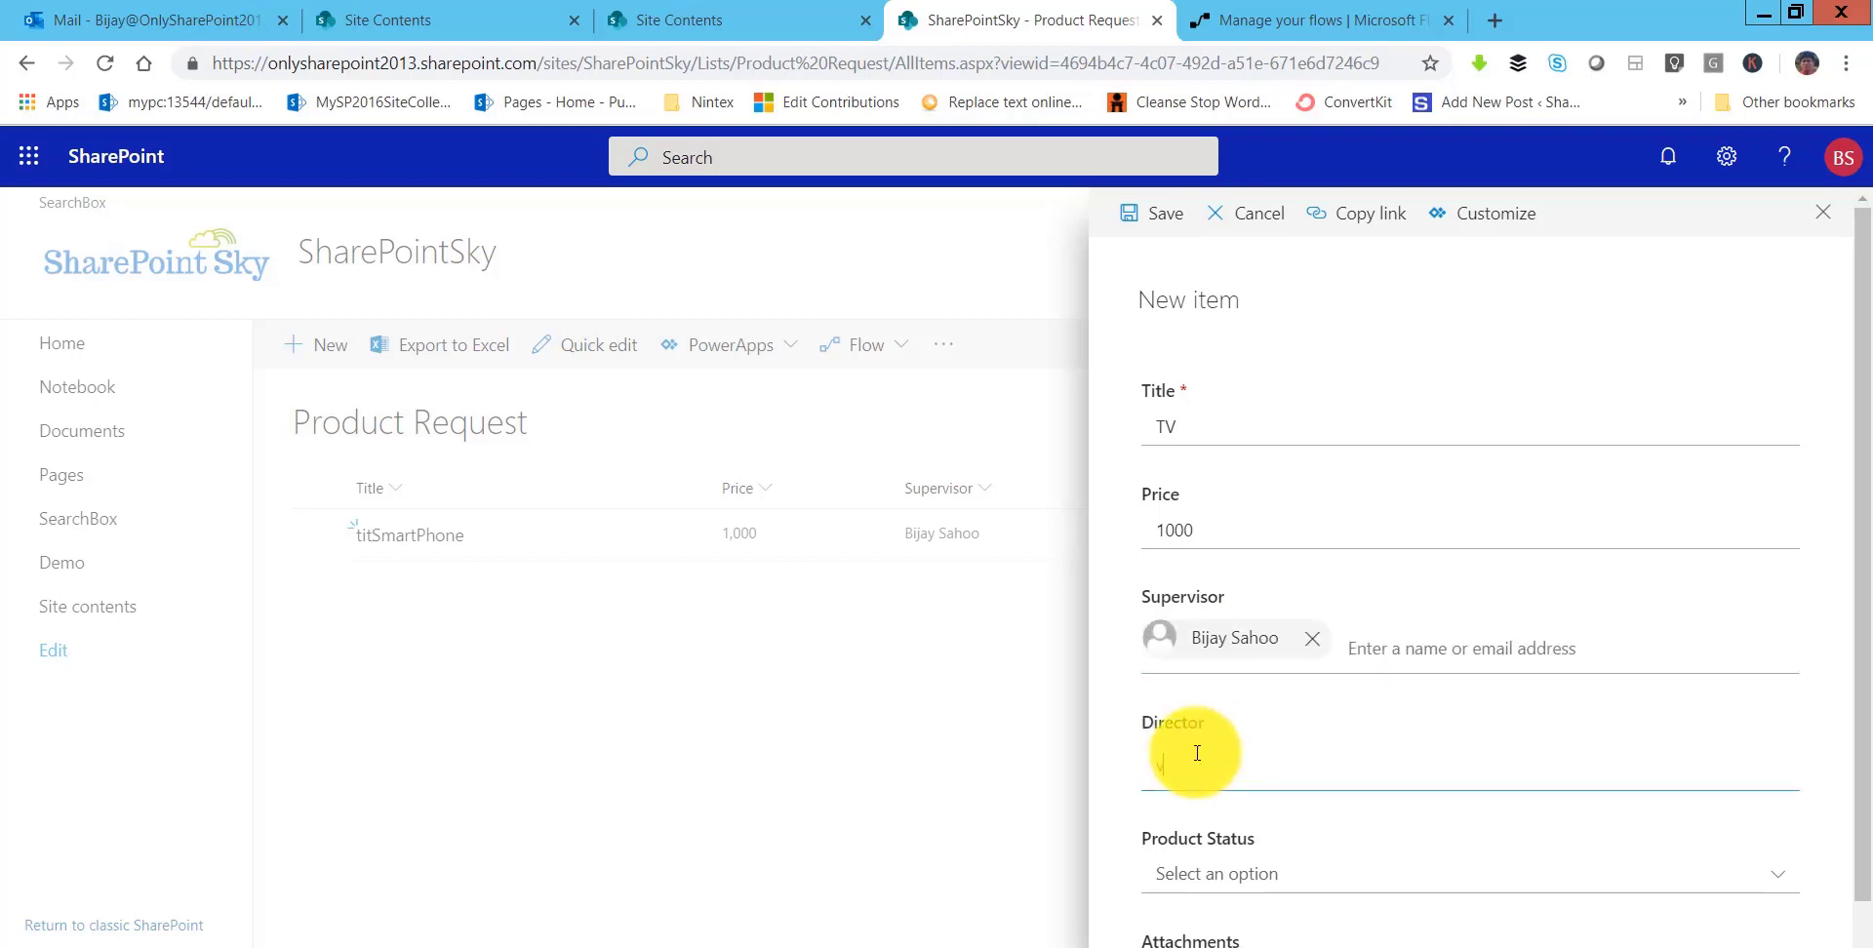
pyautogui.press('BackSpace')
pyautogui.write('bi')
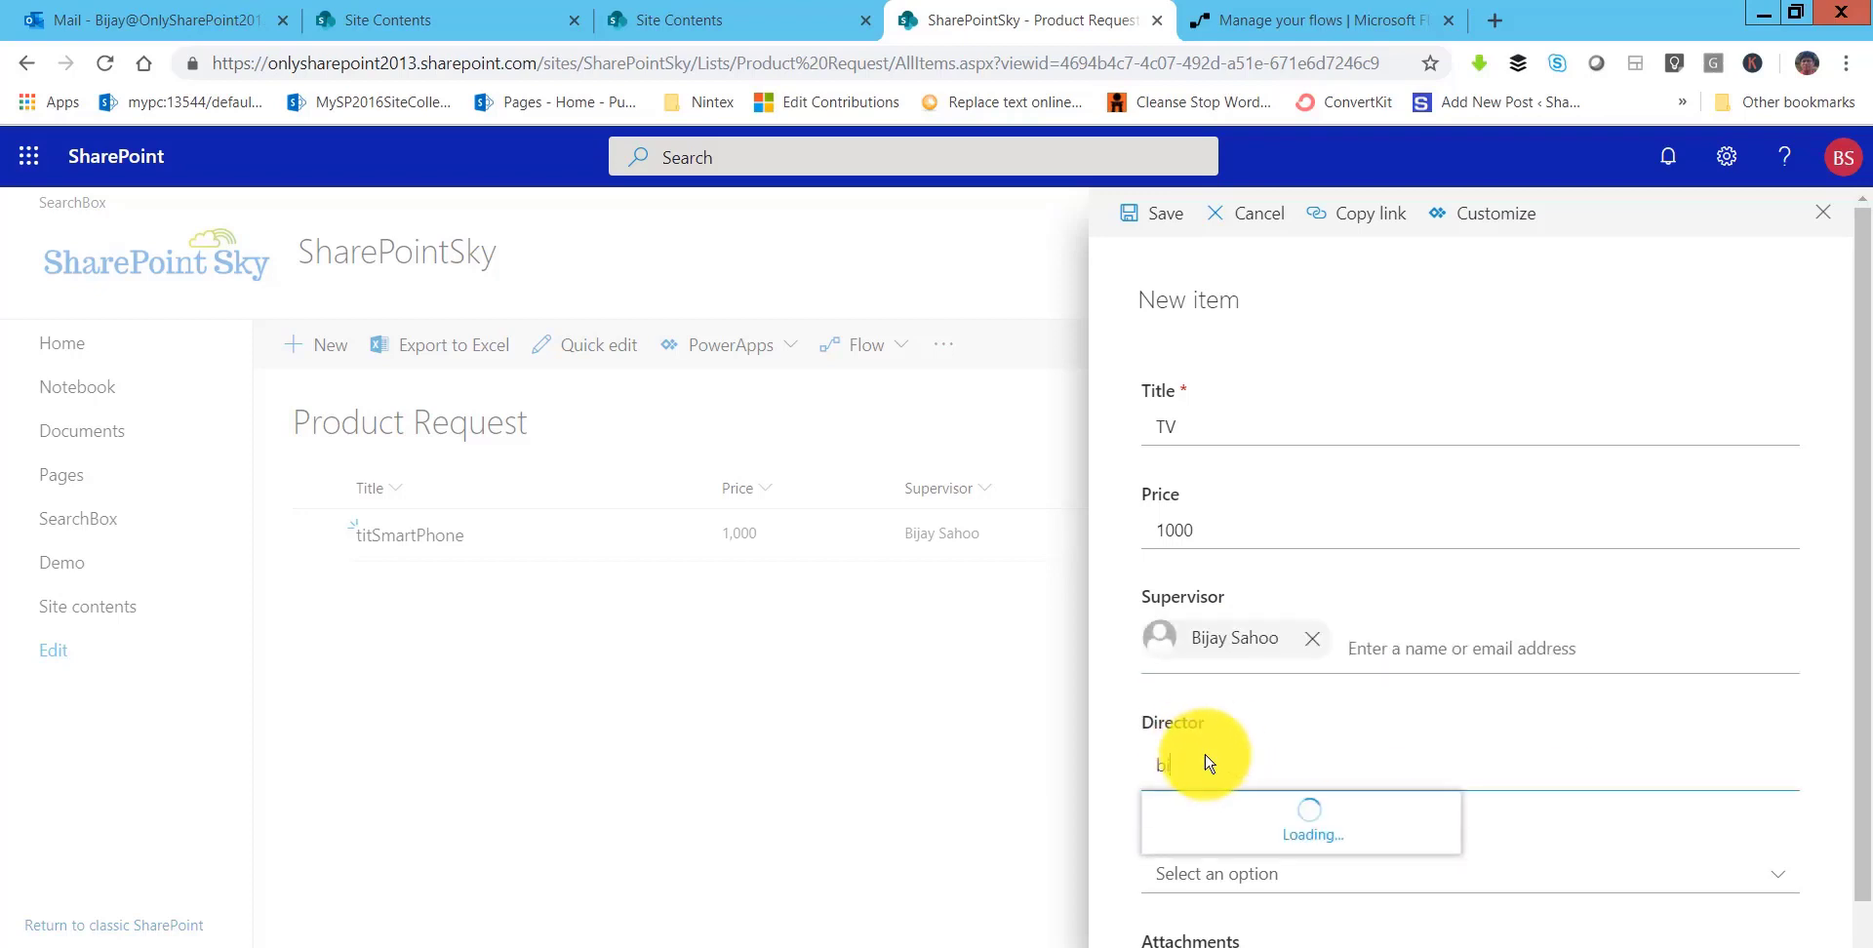
pyautogui.click(1230, 823)
pyautogui.scroll(-1, 1268, 771)
pyautogui.click(1244, 791)
pyautogui.click(1247, 796)
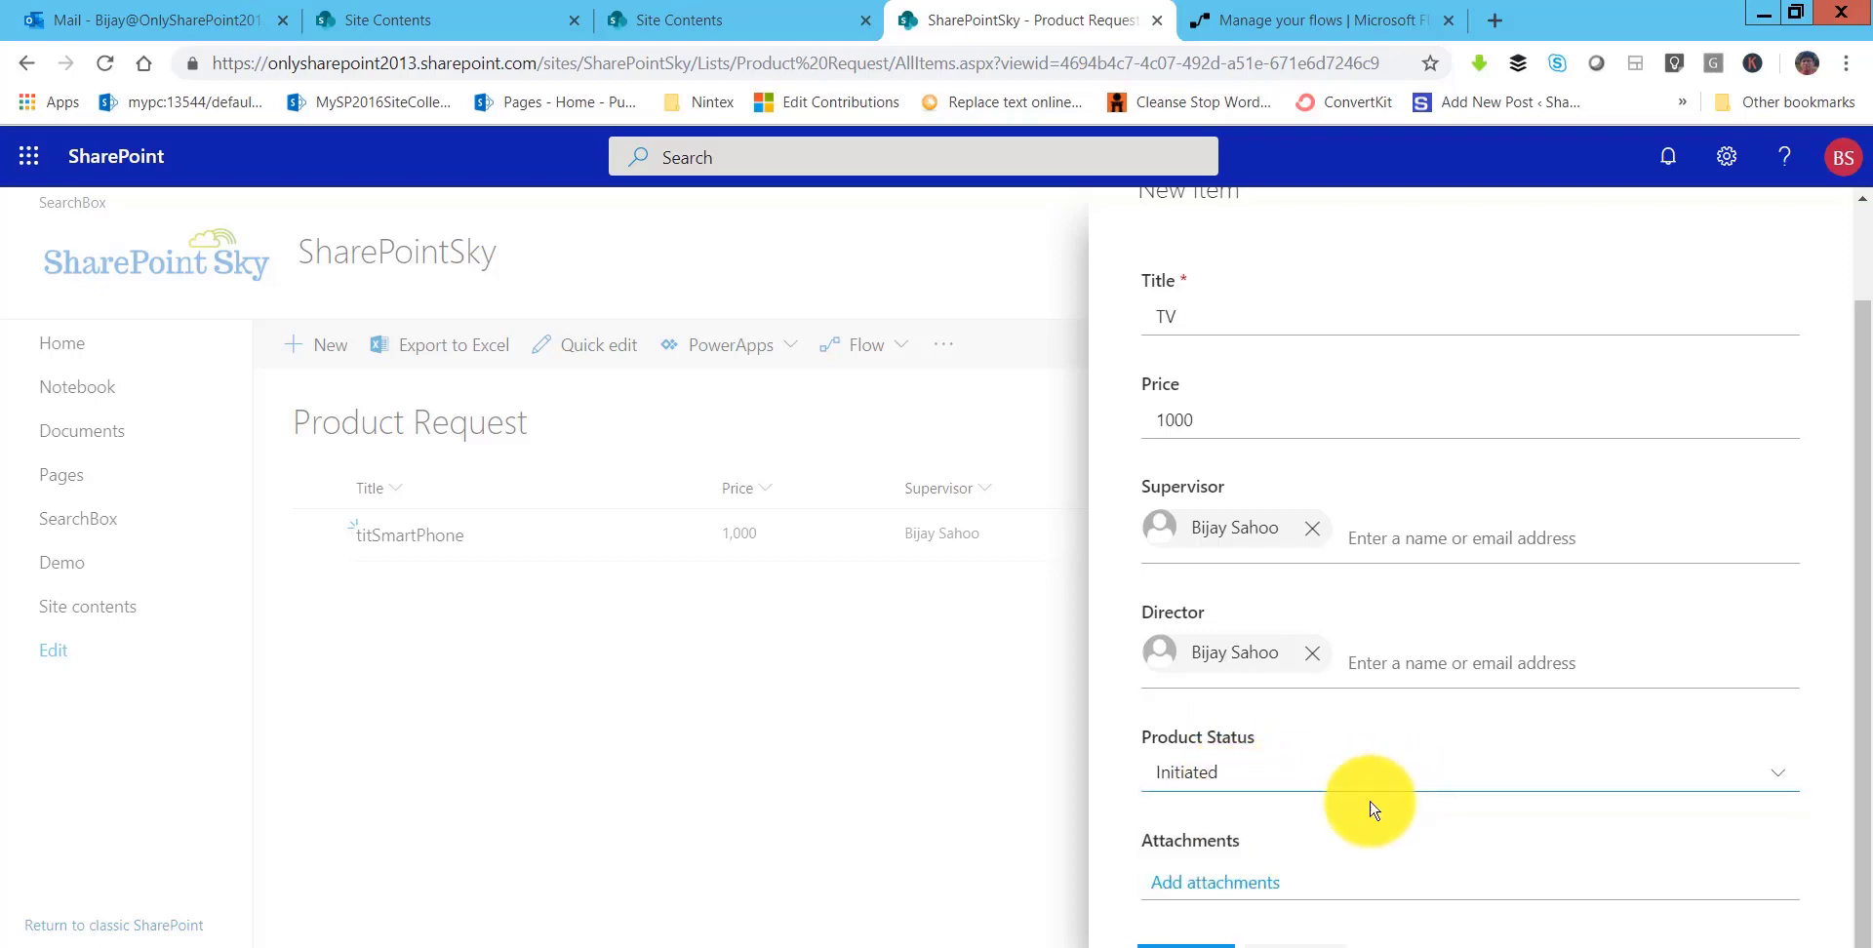
pyautogui.click(1185, 938)
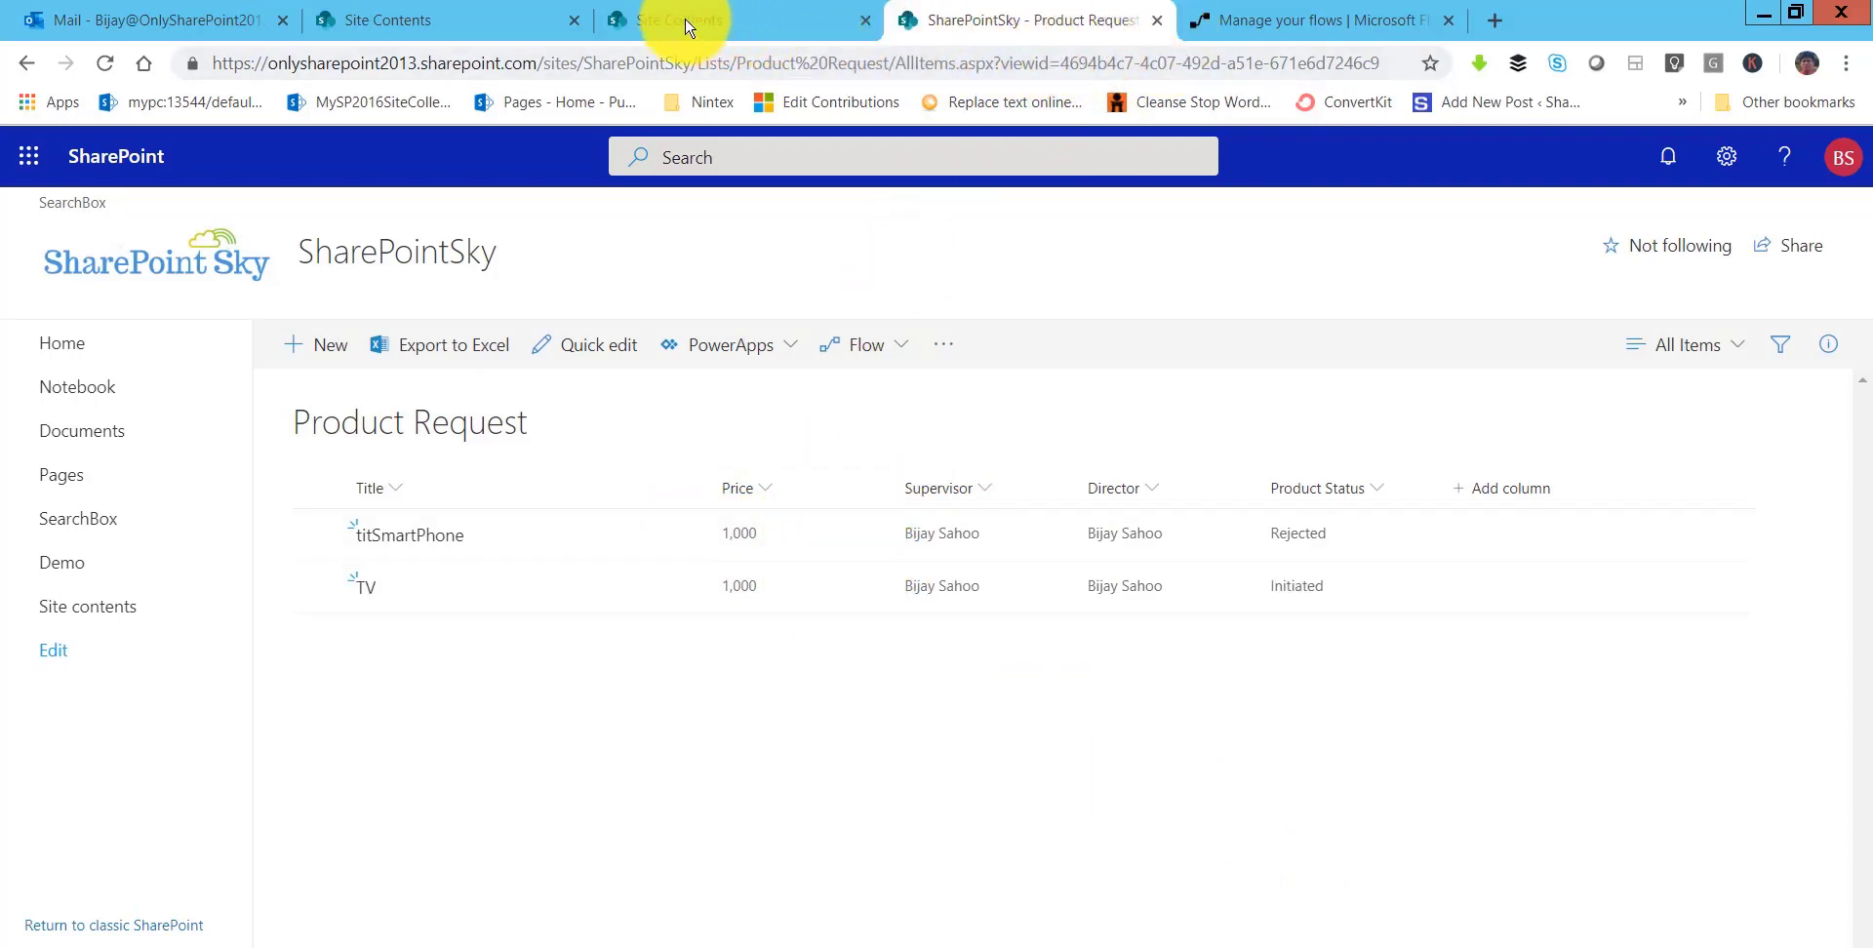
pyautogui.click(213, 20)
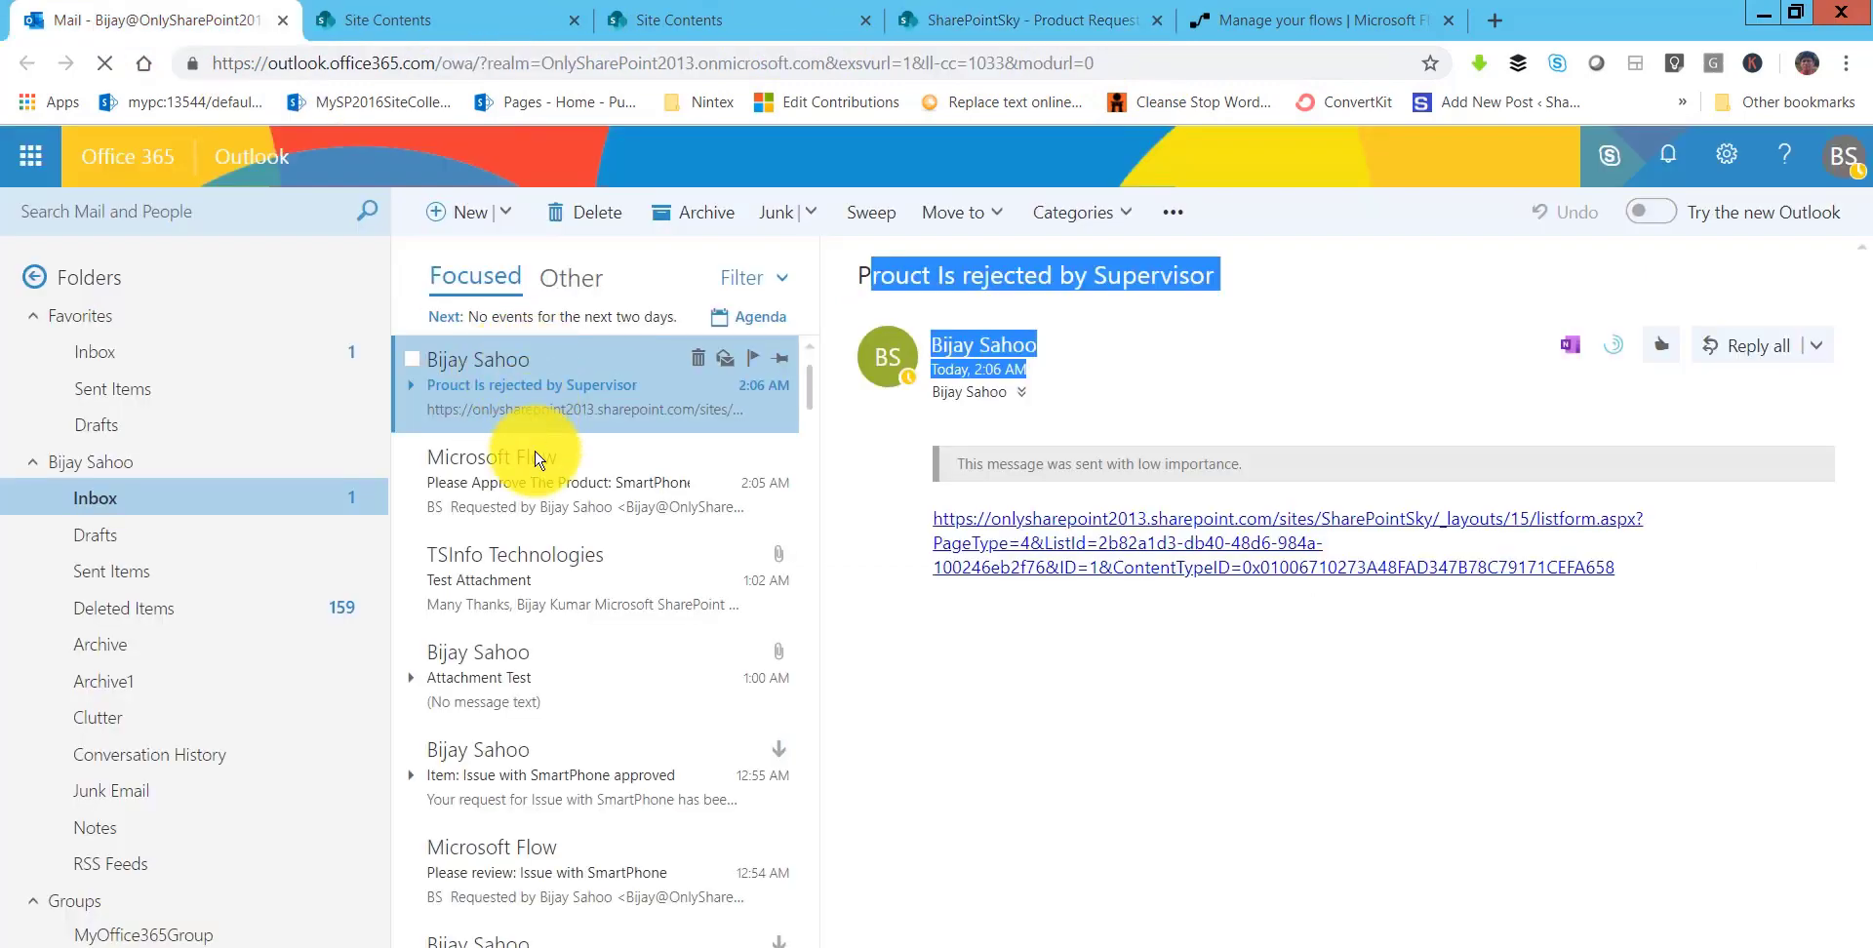
# - Approve the 'Please Approve The Product: TV' email with the reason 'Approved'
pyautogui.click(535, 466)
pyautogui.click(559, 380)
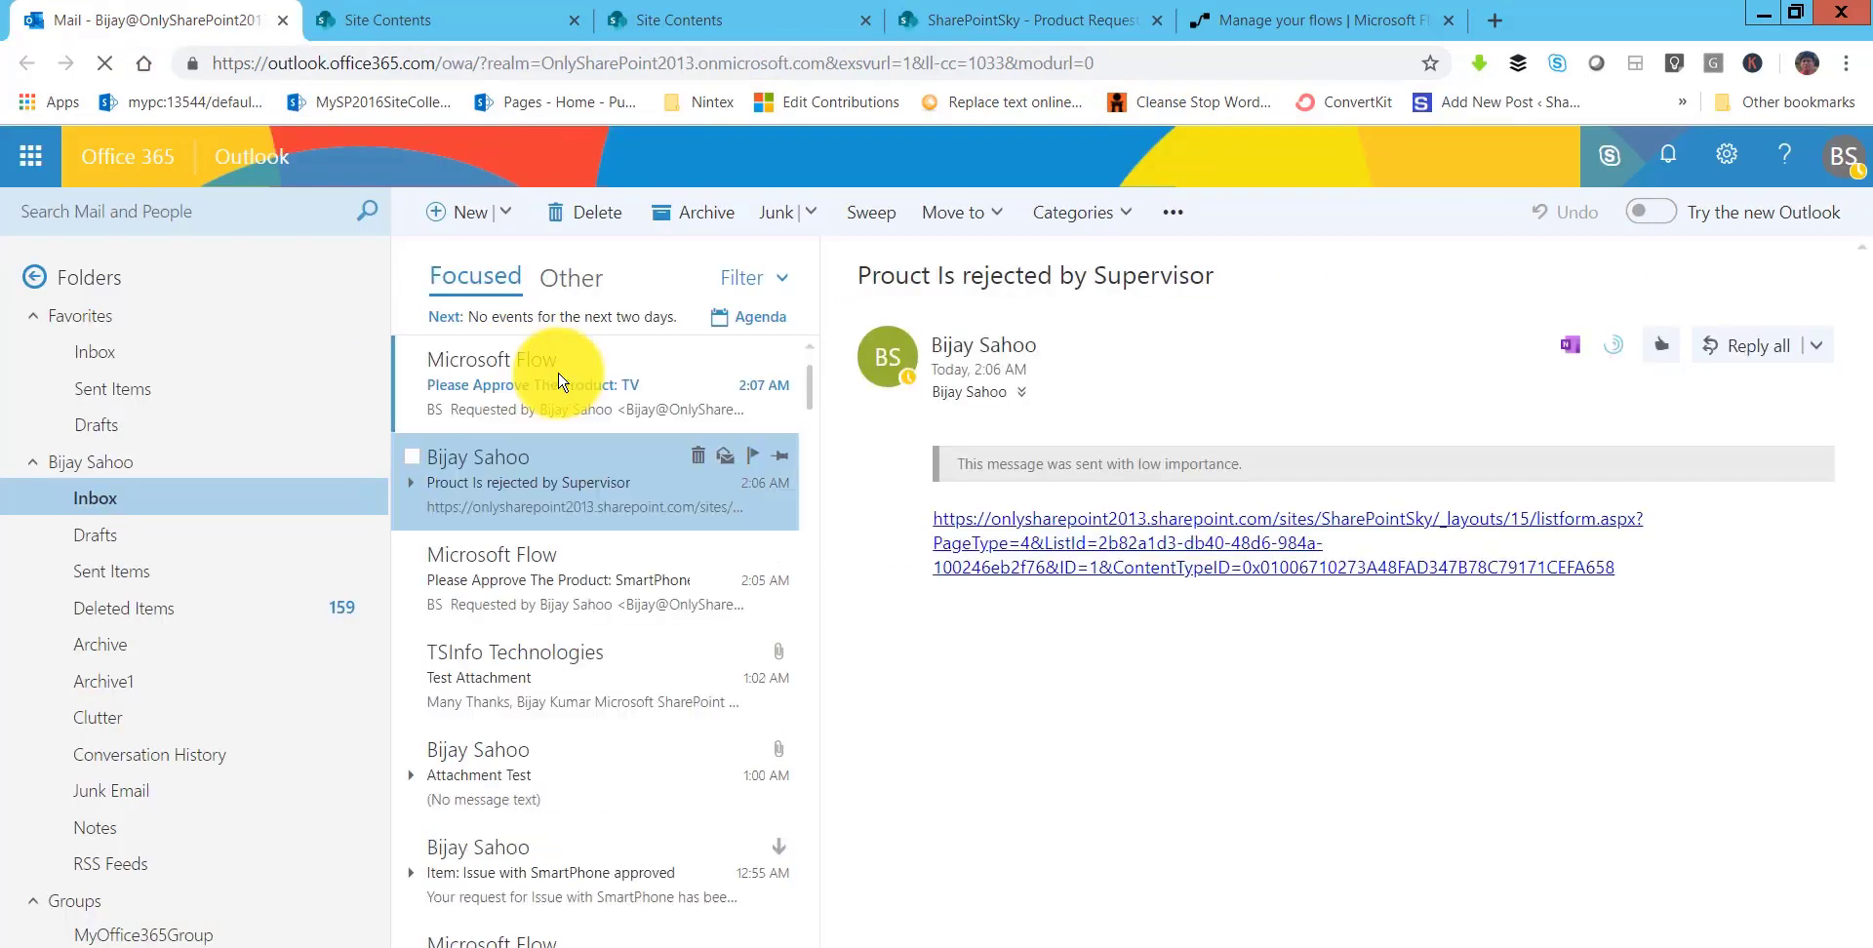
pyautogui.click(656, 403)
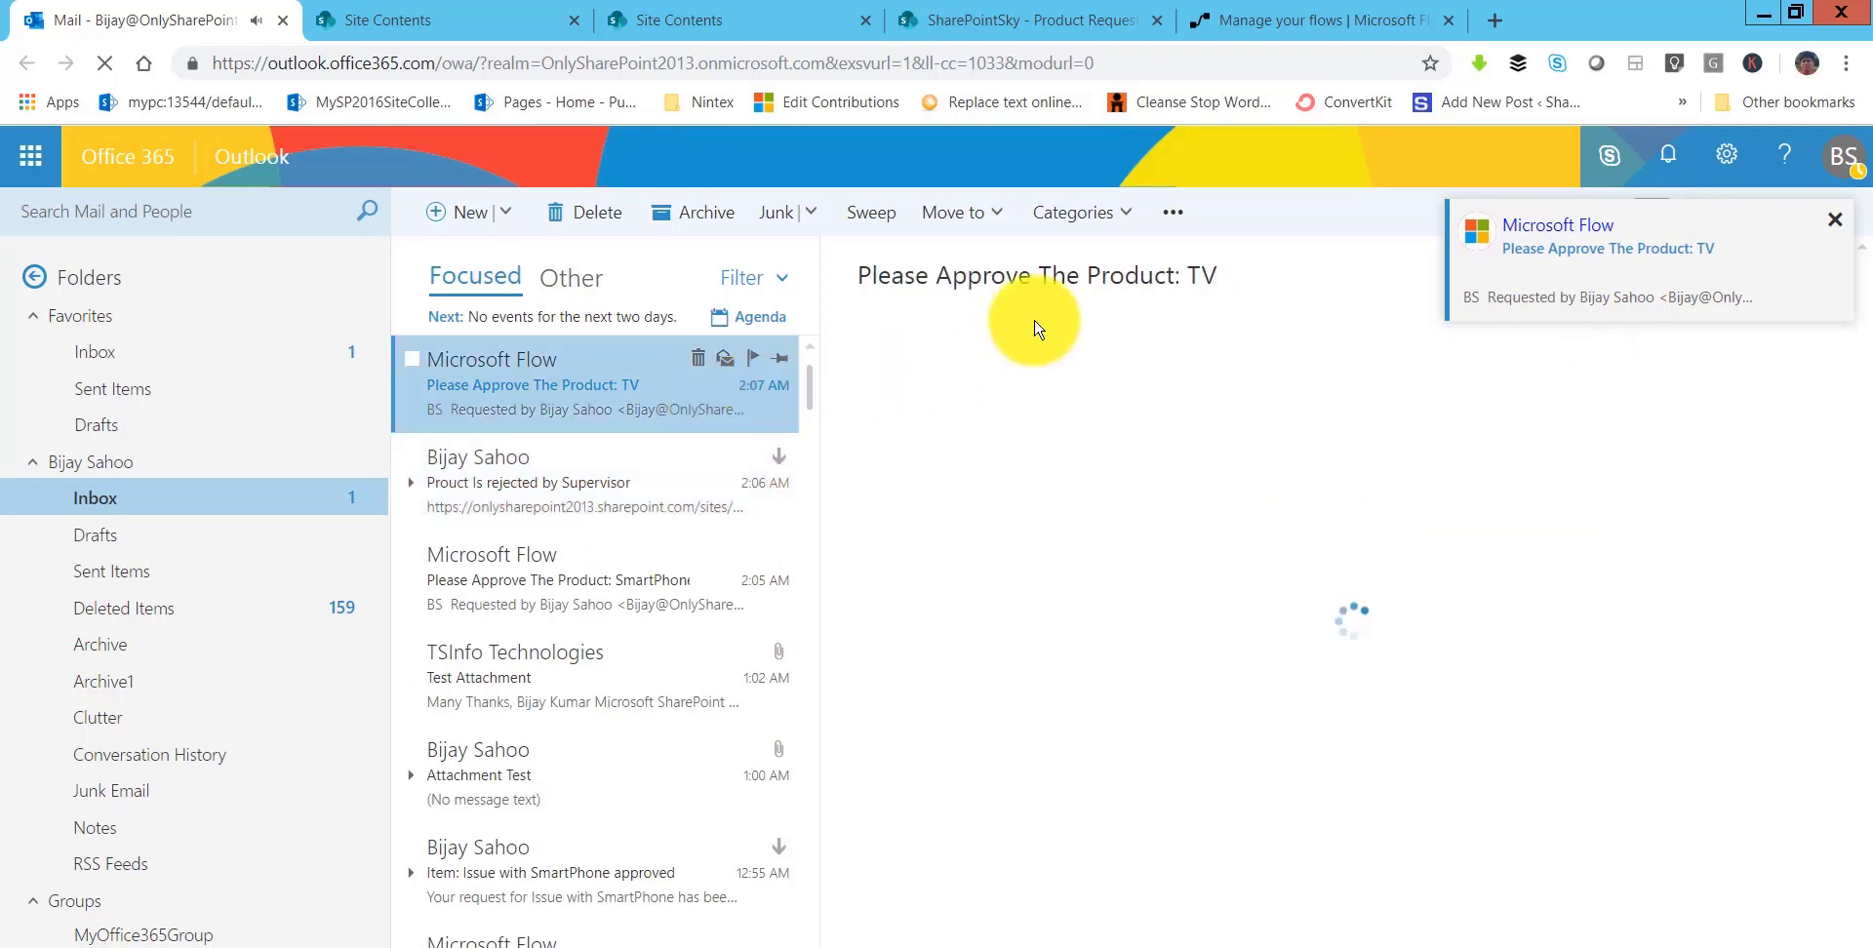
pyautogui.scroll(-3, 1122, 488)
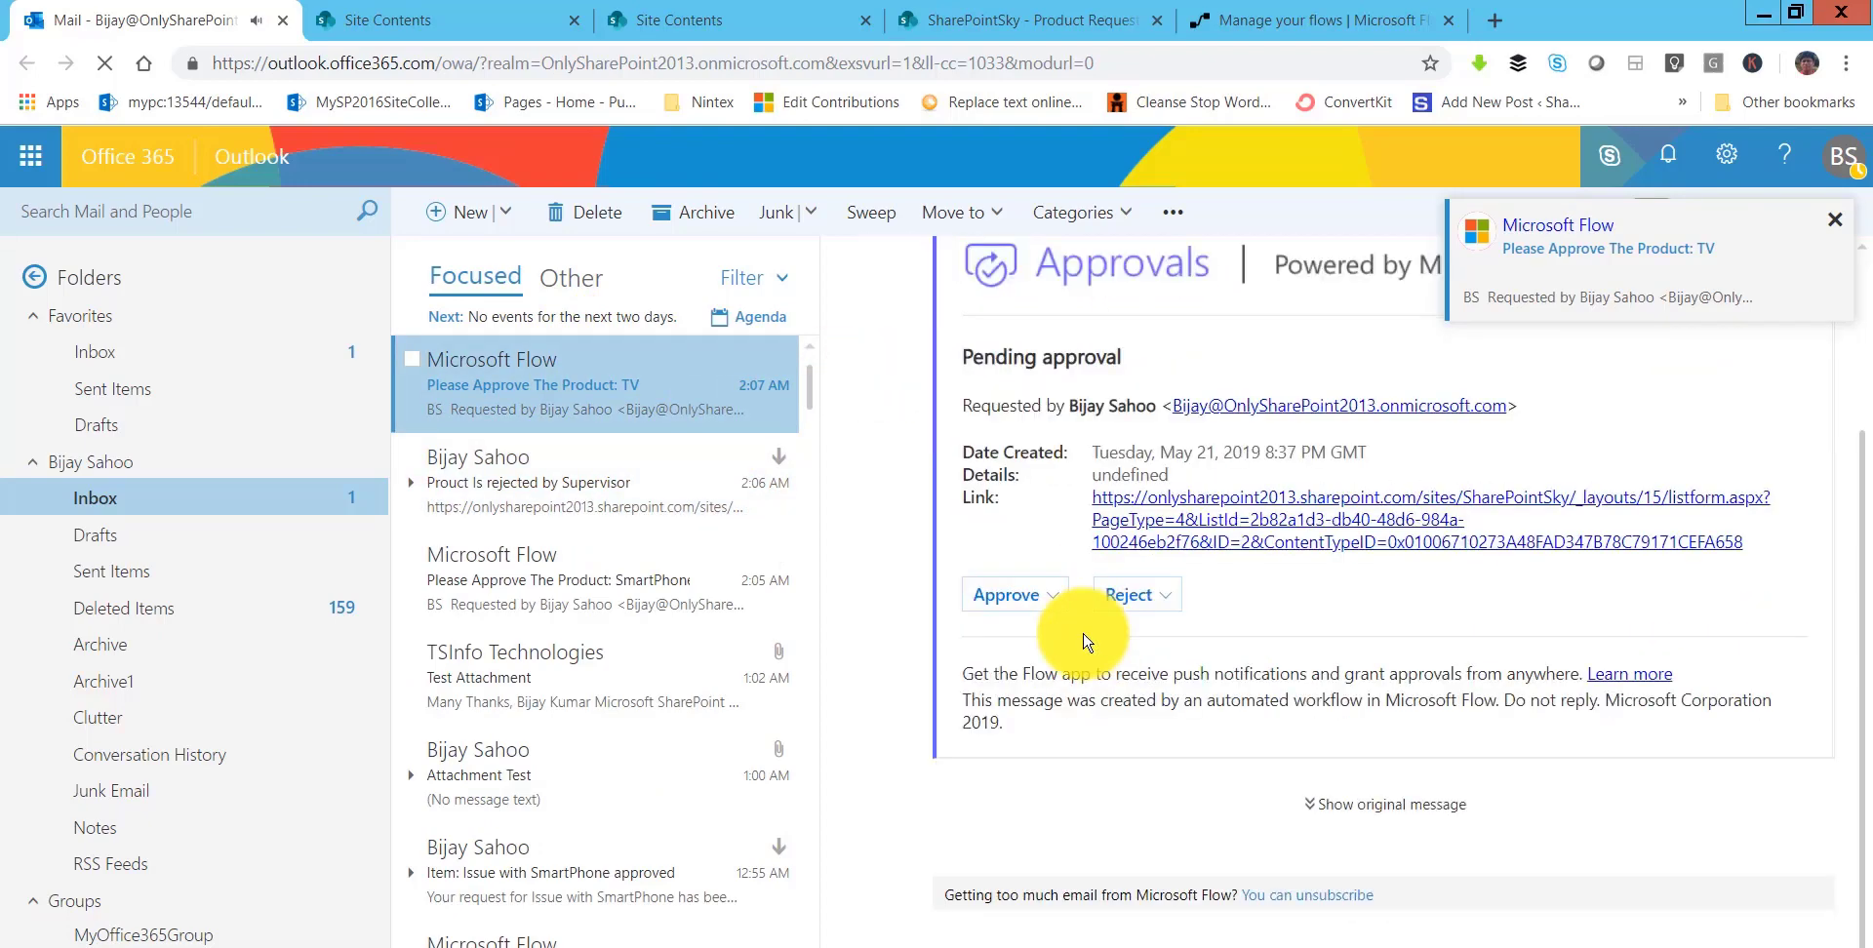
pyautogui.click(1019, 594)
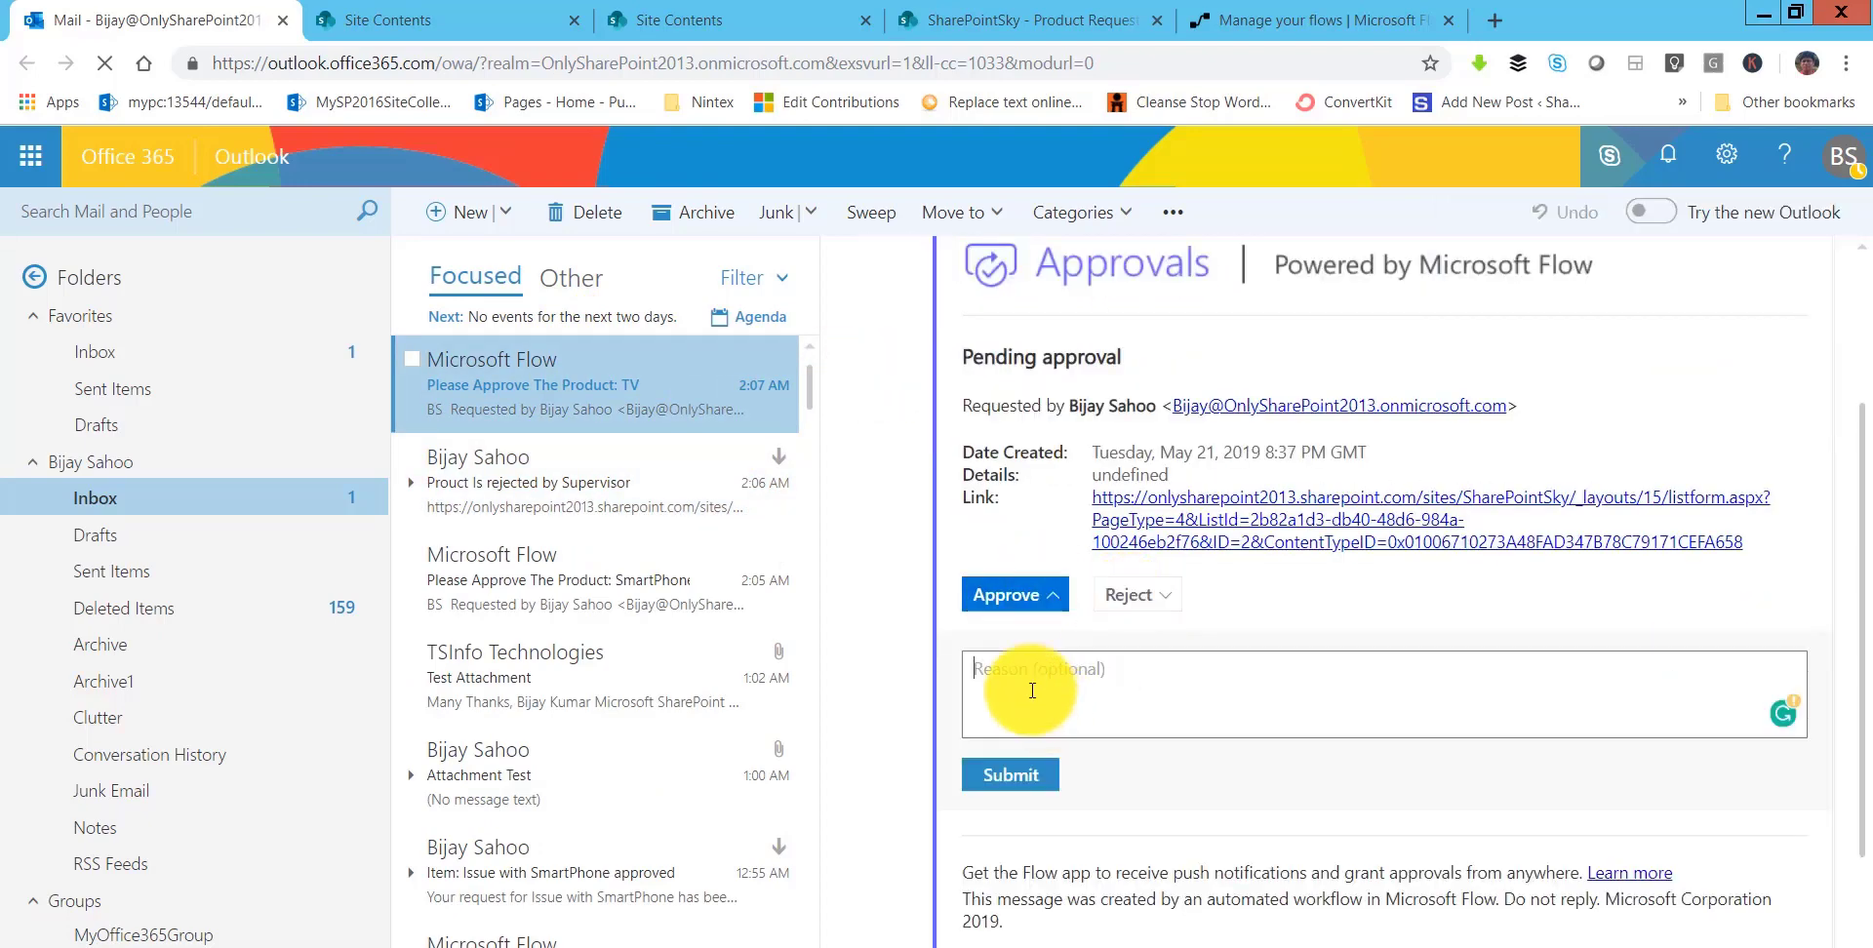
pyautogui.write('Approved')
pyautogui.click(1015, 777)
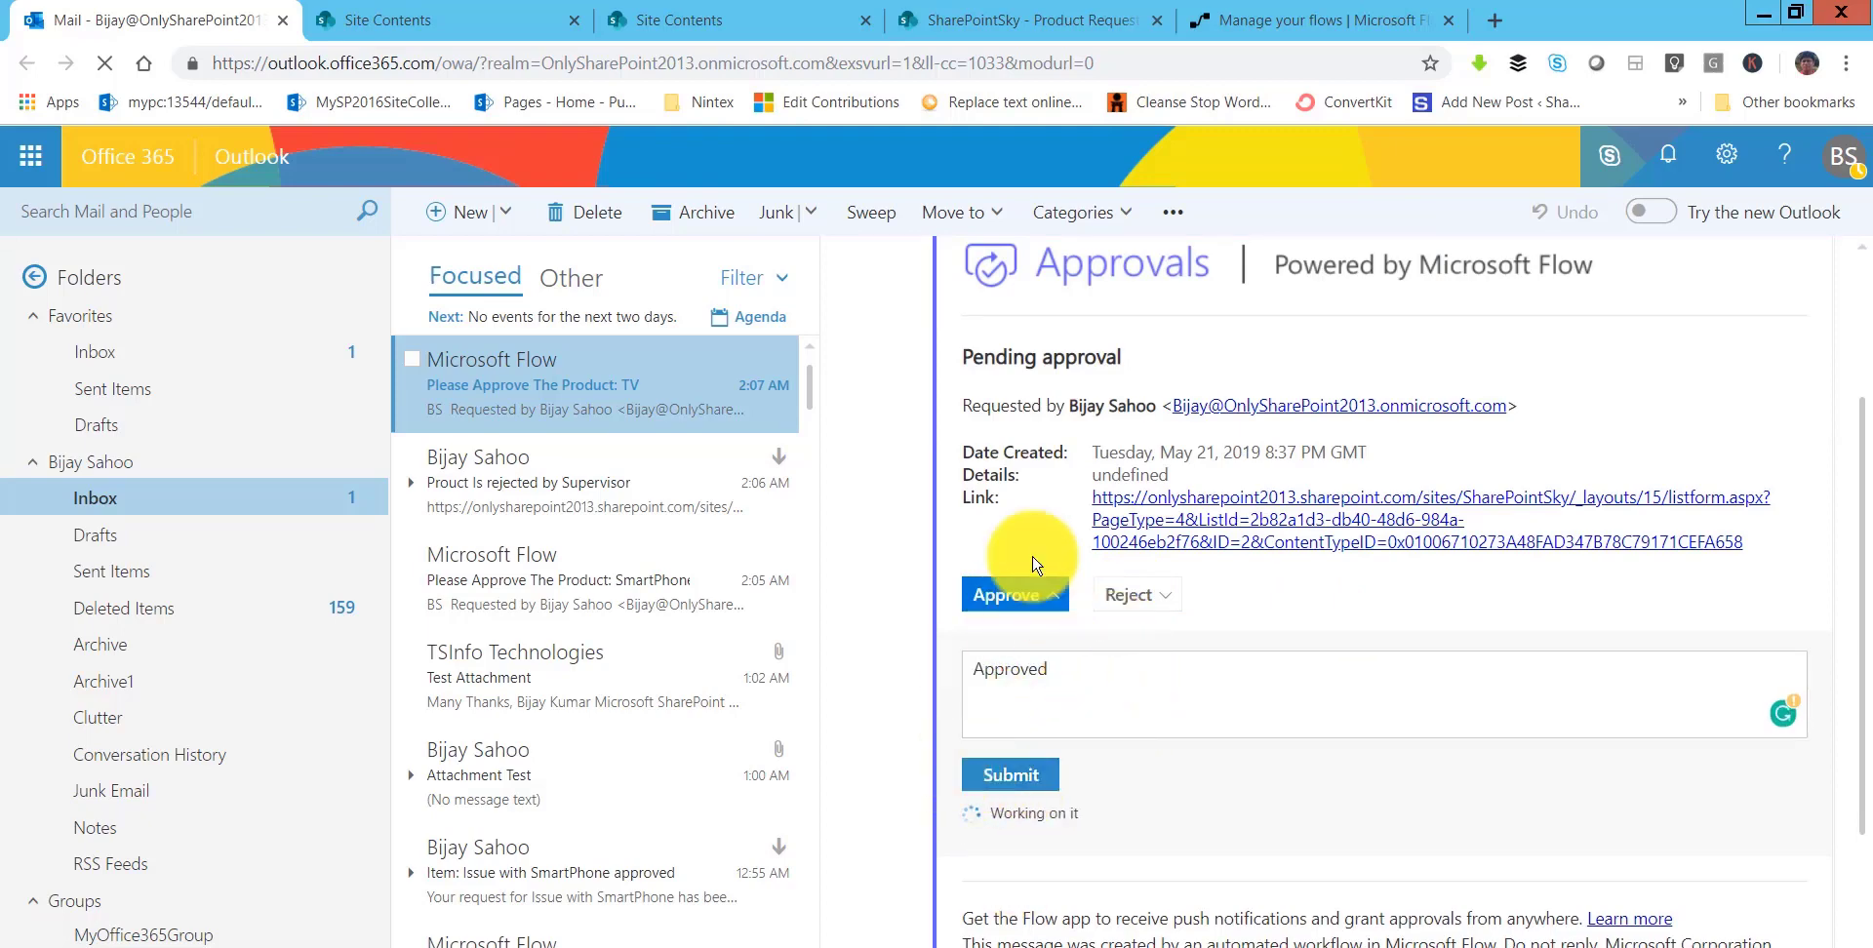
# - Reload the Product Request list to show TV Approved, then open the Product Request Approved email
pyautogui.click(966, 28)
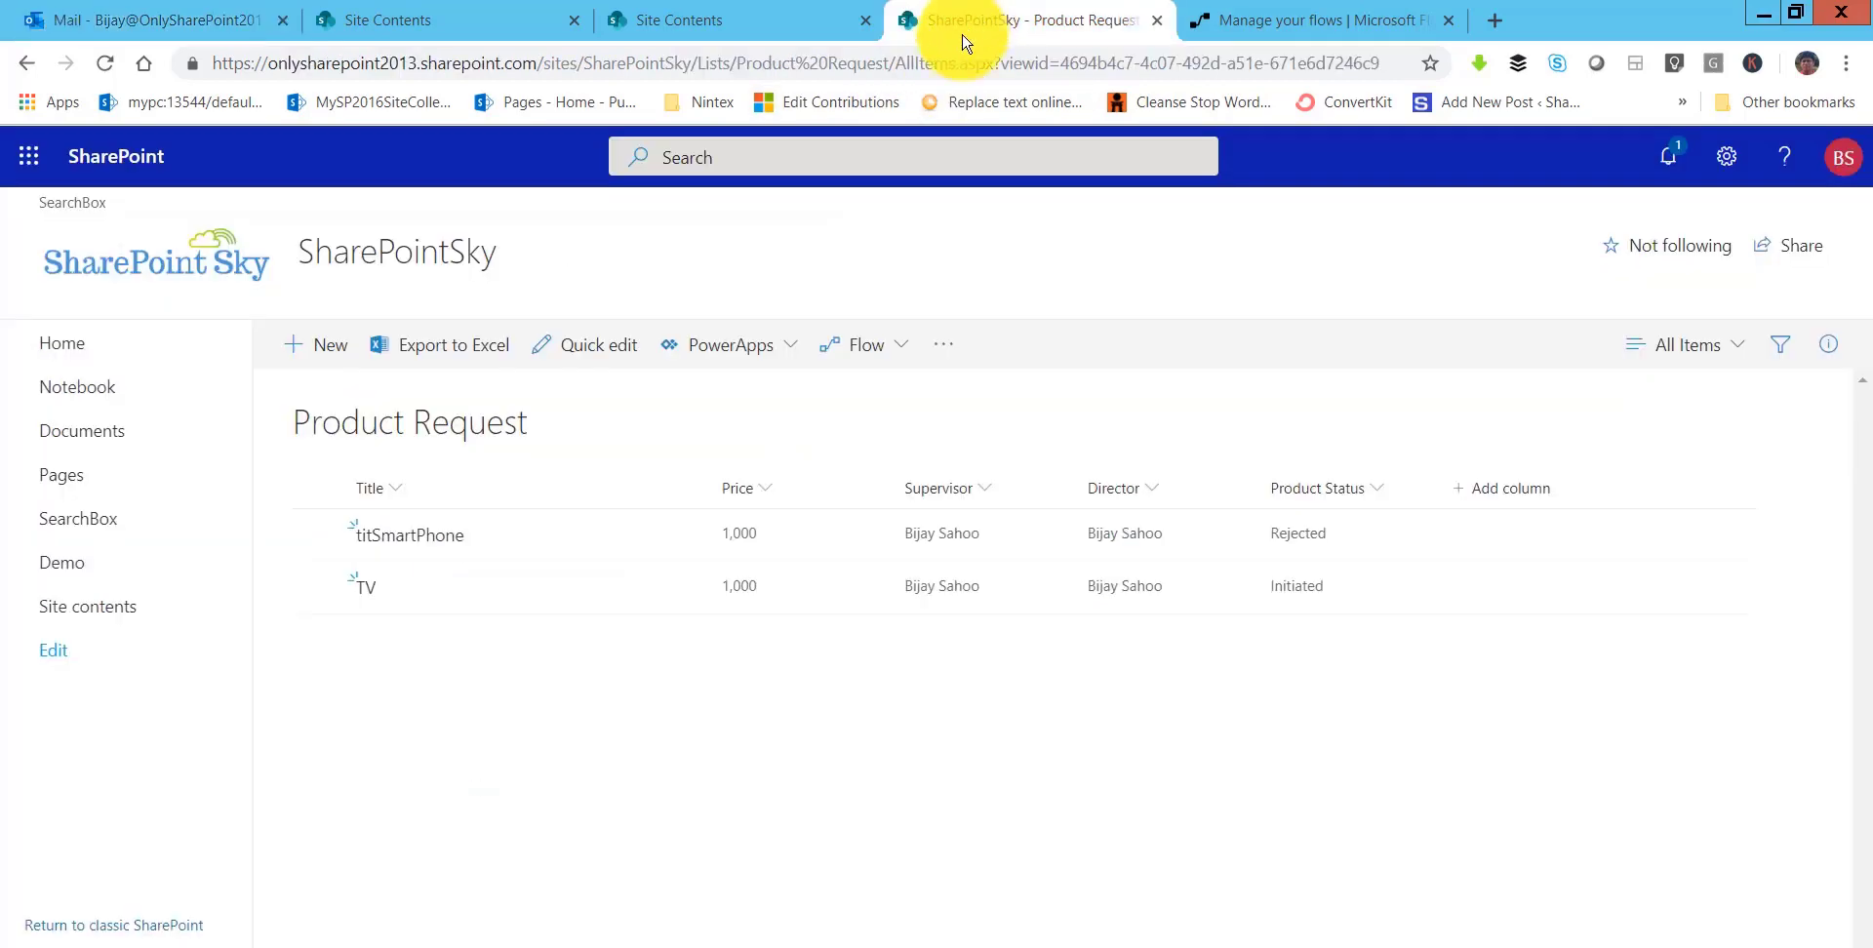
pyautogui.click(927, 63)
pyautogui.press('Return')
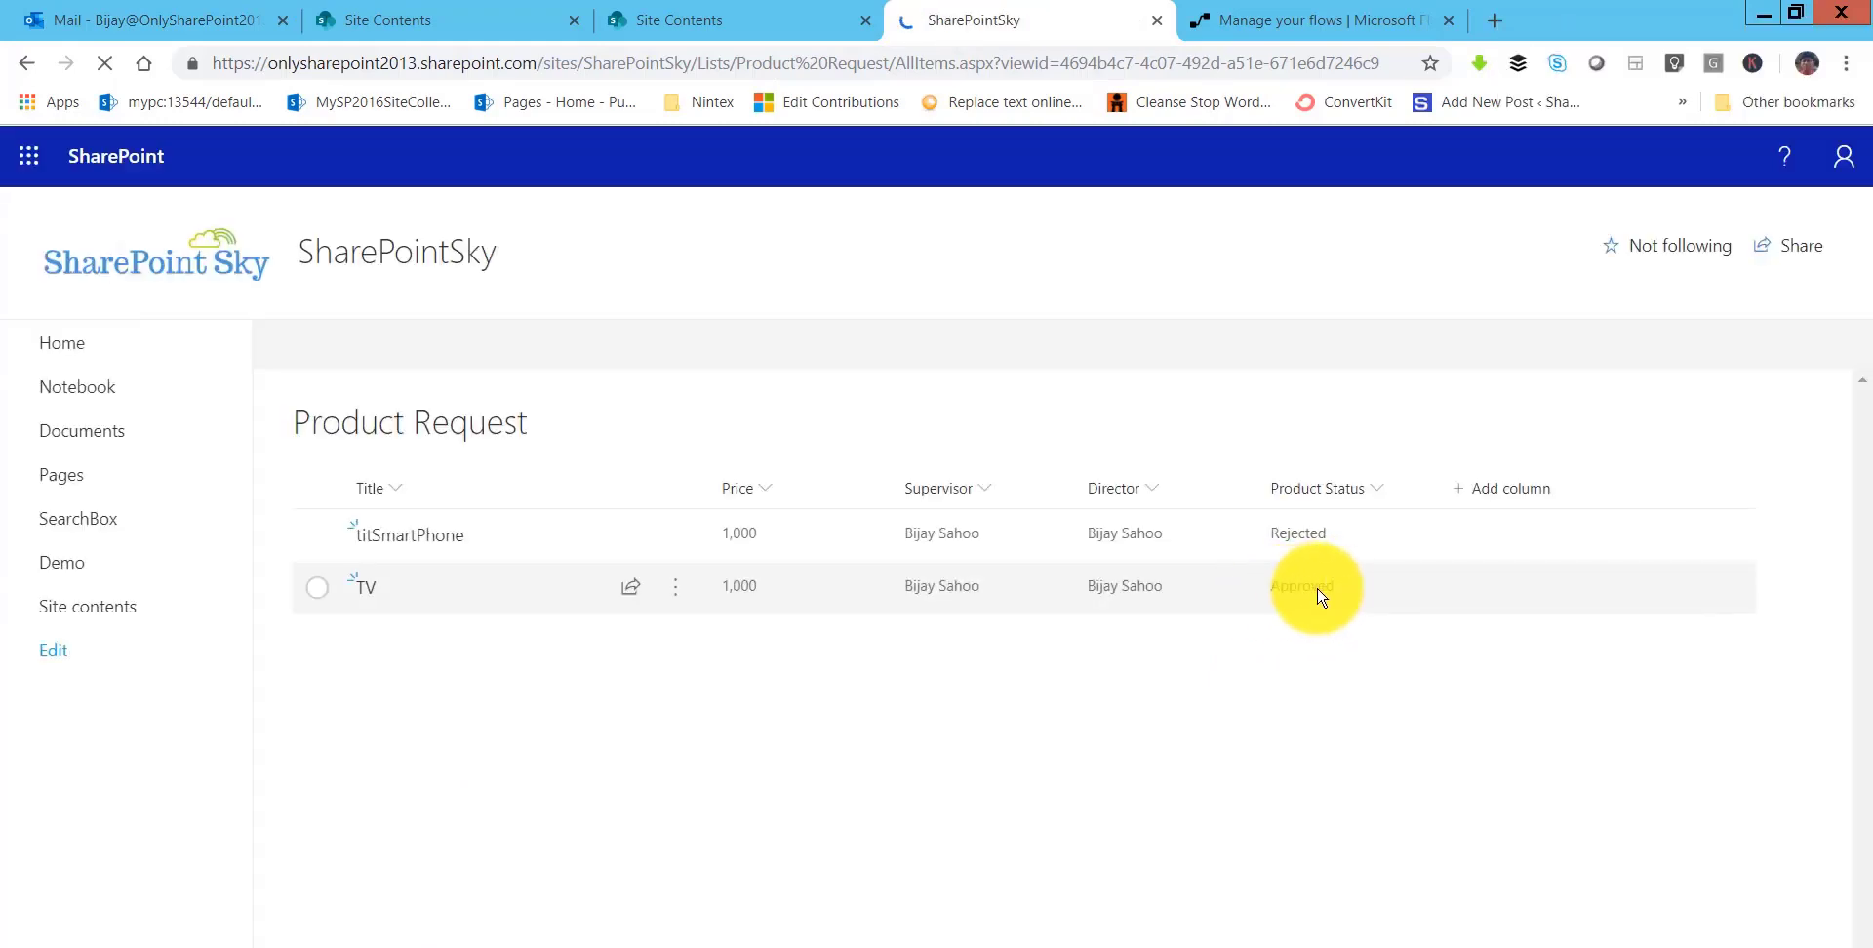
pyautogui.click(188, 12)
pyautogui.click(795, 414)
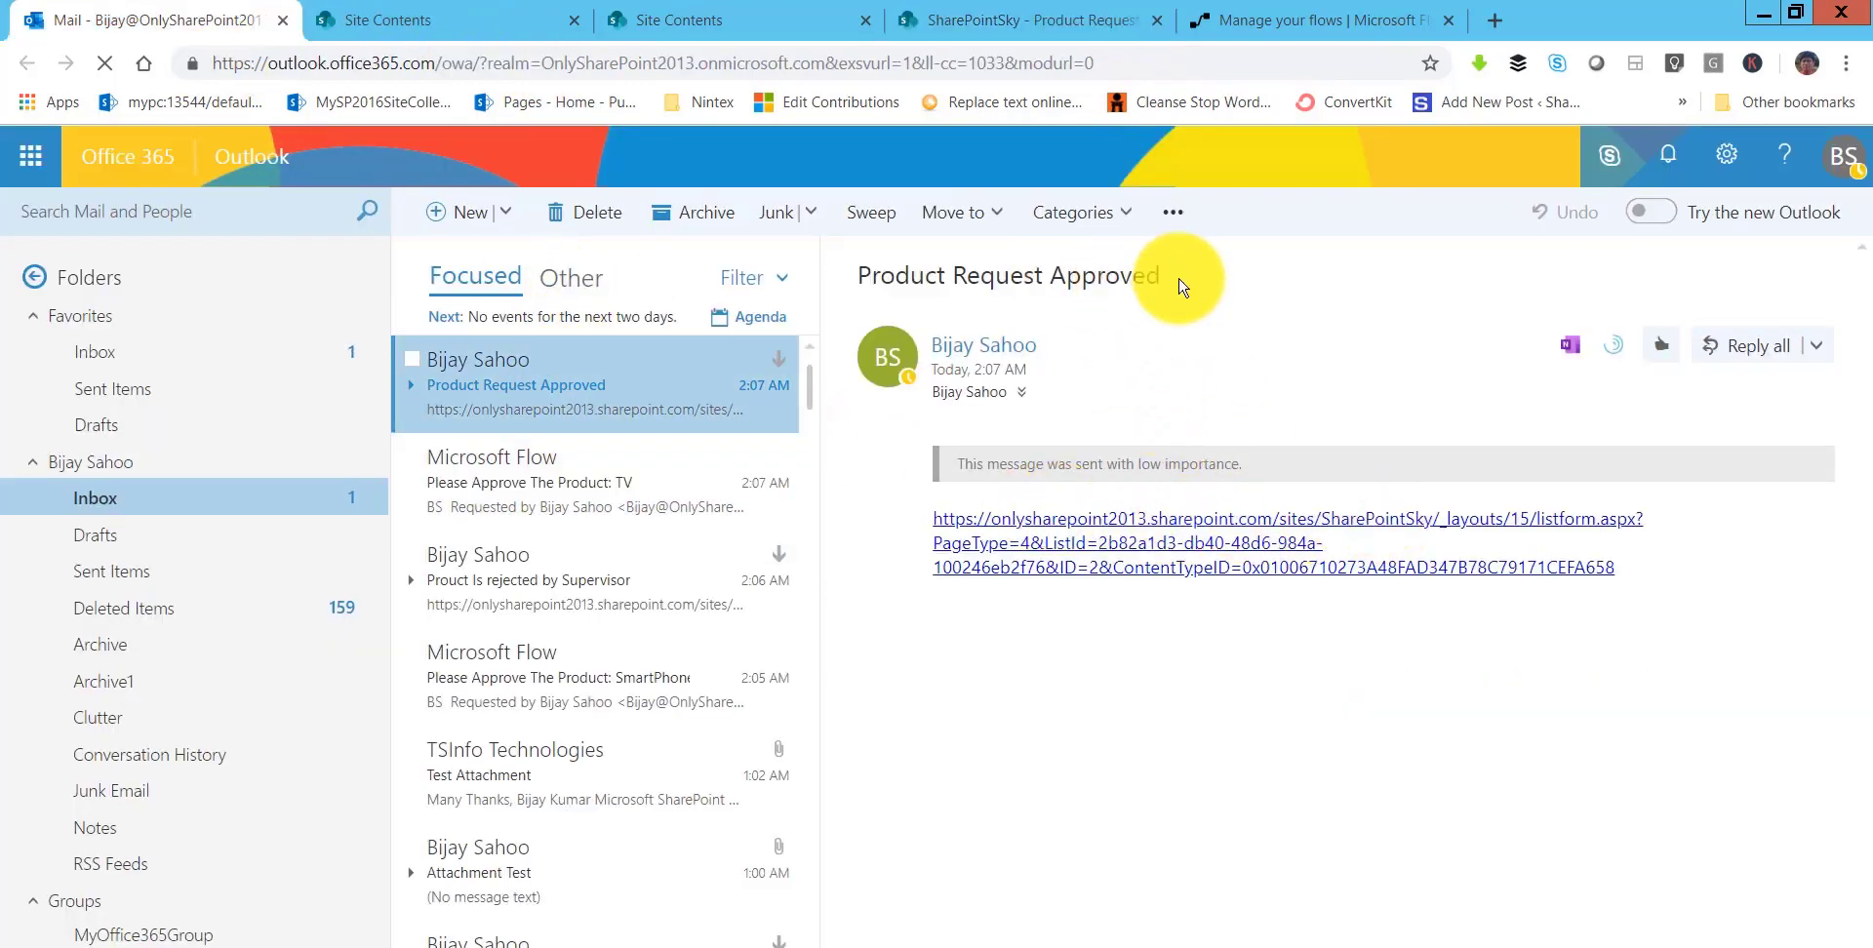
# - Return to the SharePoint Product Request list
pyautogui.click(975, 19)
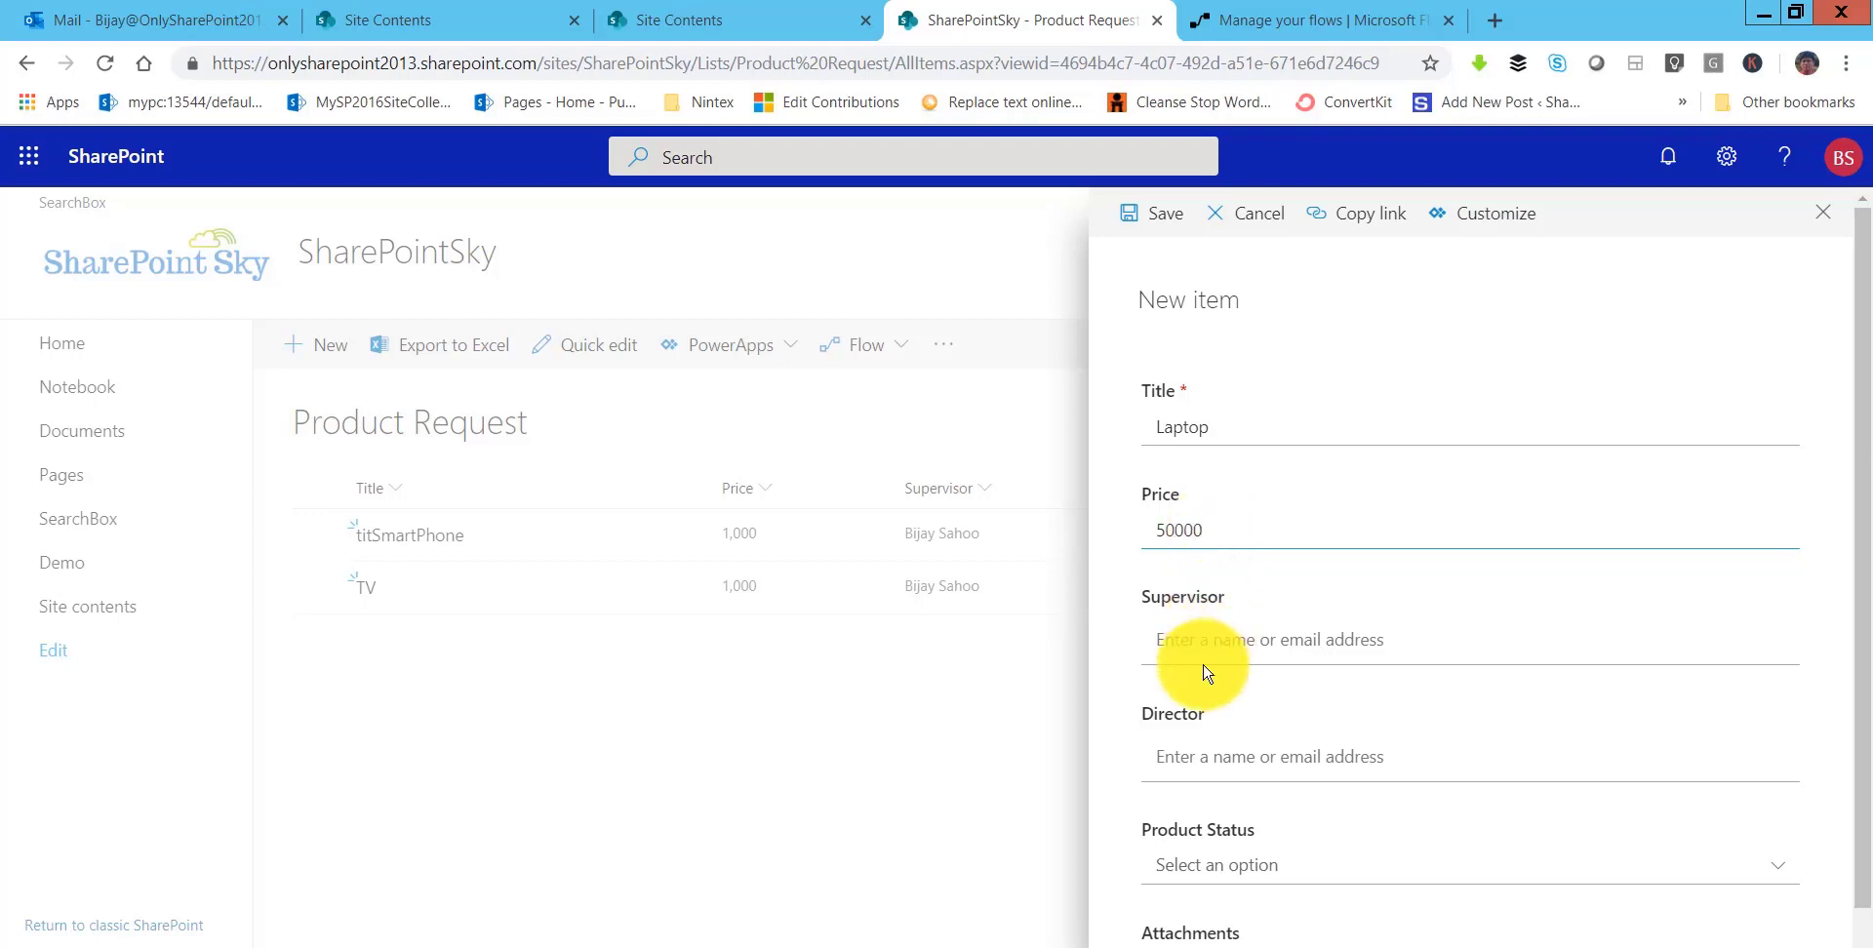
# - Assign the Laptop request's supervisor and director, keep status Initiated, and save it
pyautogui.write('bi')
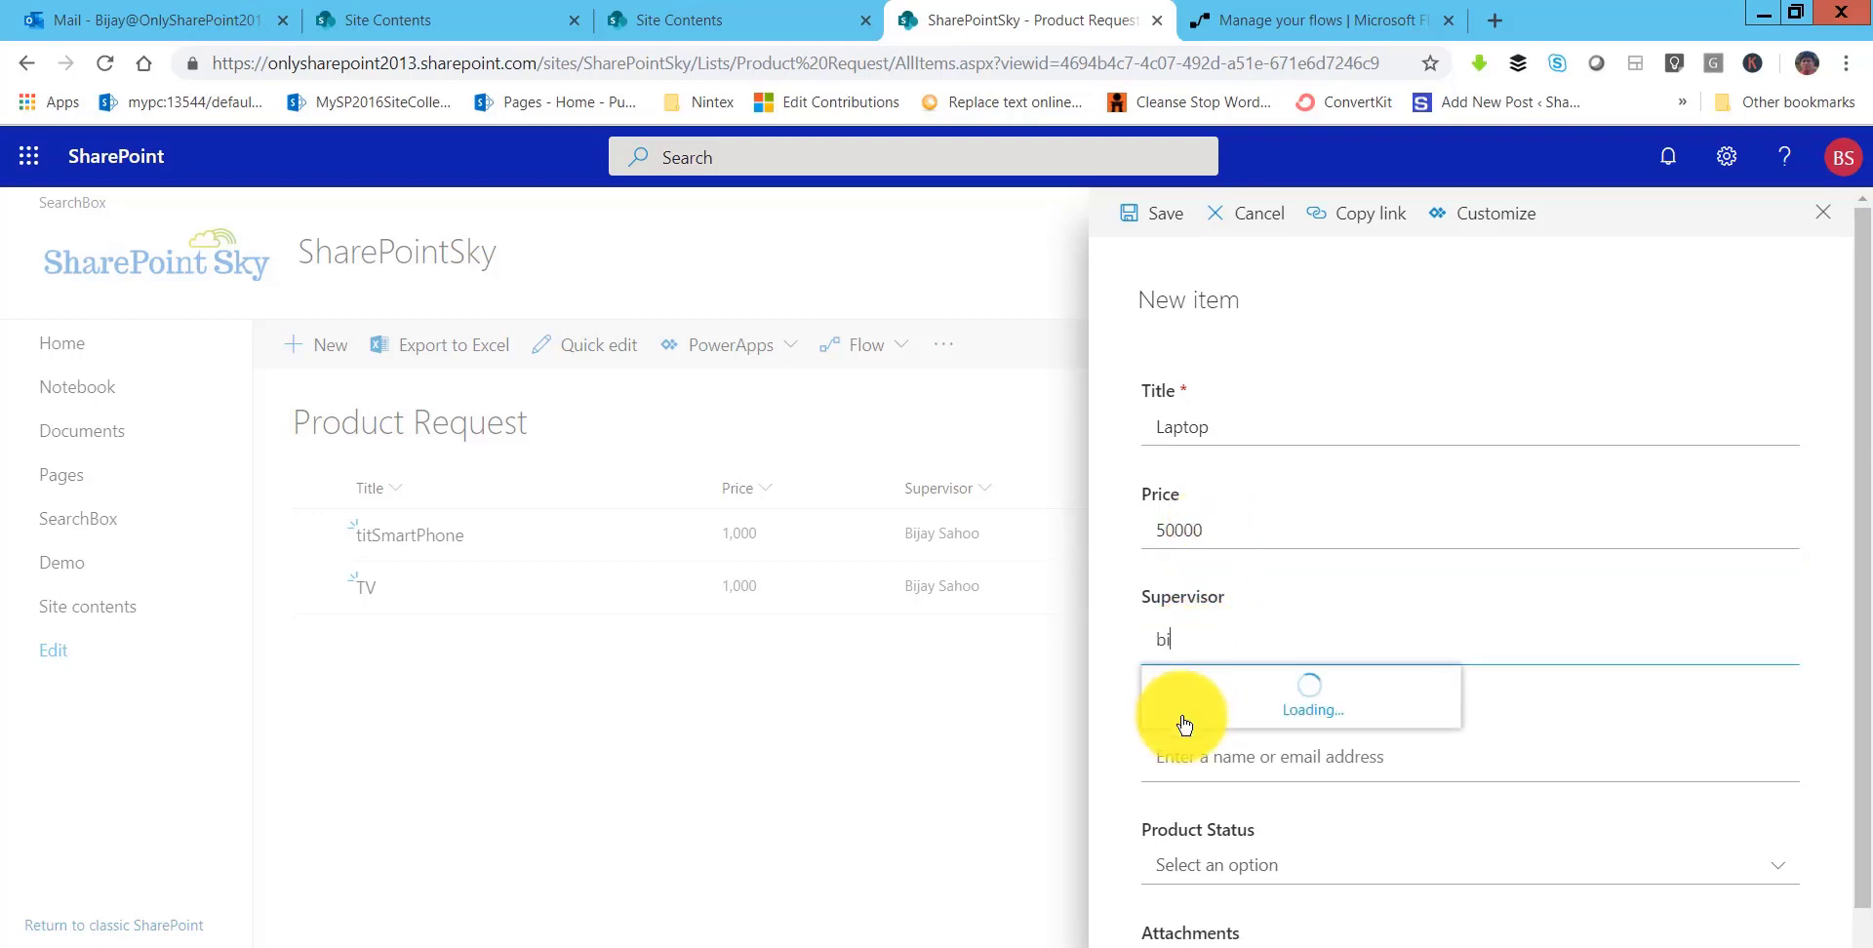
pyautogui.click(1210, 707)
pyautogui.click(1221, 751)
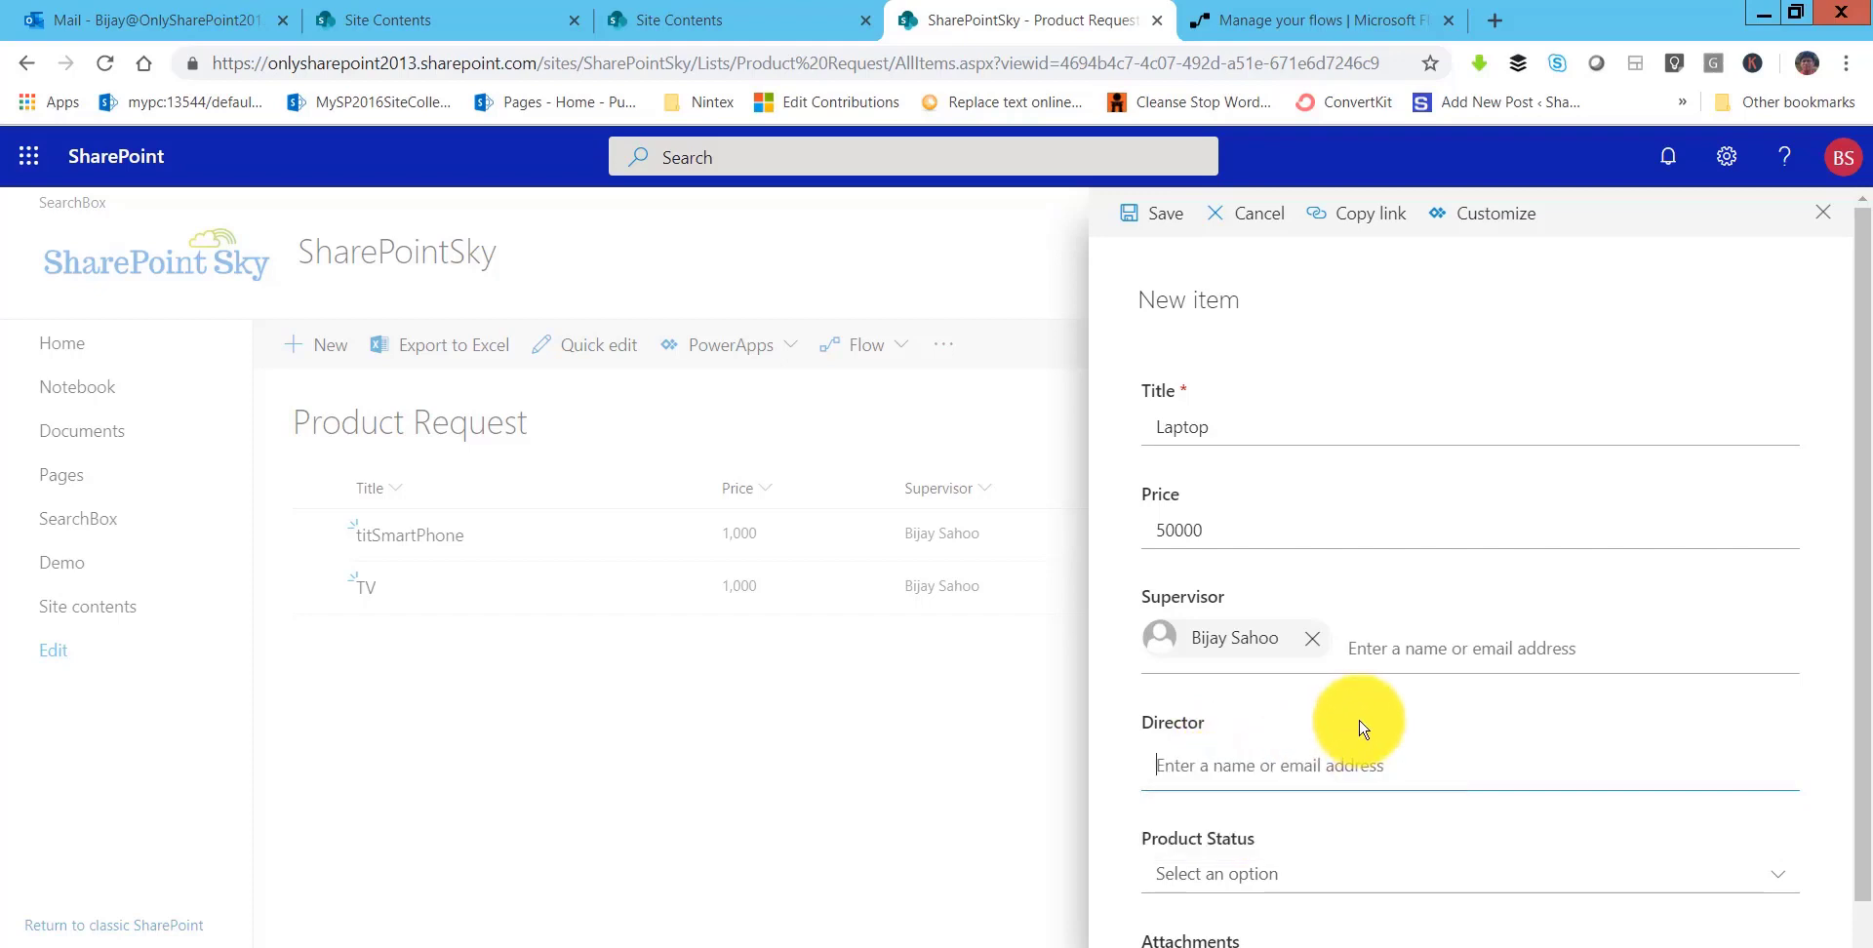
pyautogui.scroll(-2, 1351, 731)
pyautogui.click(1229, 782)
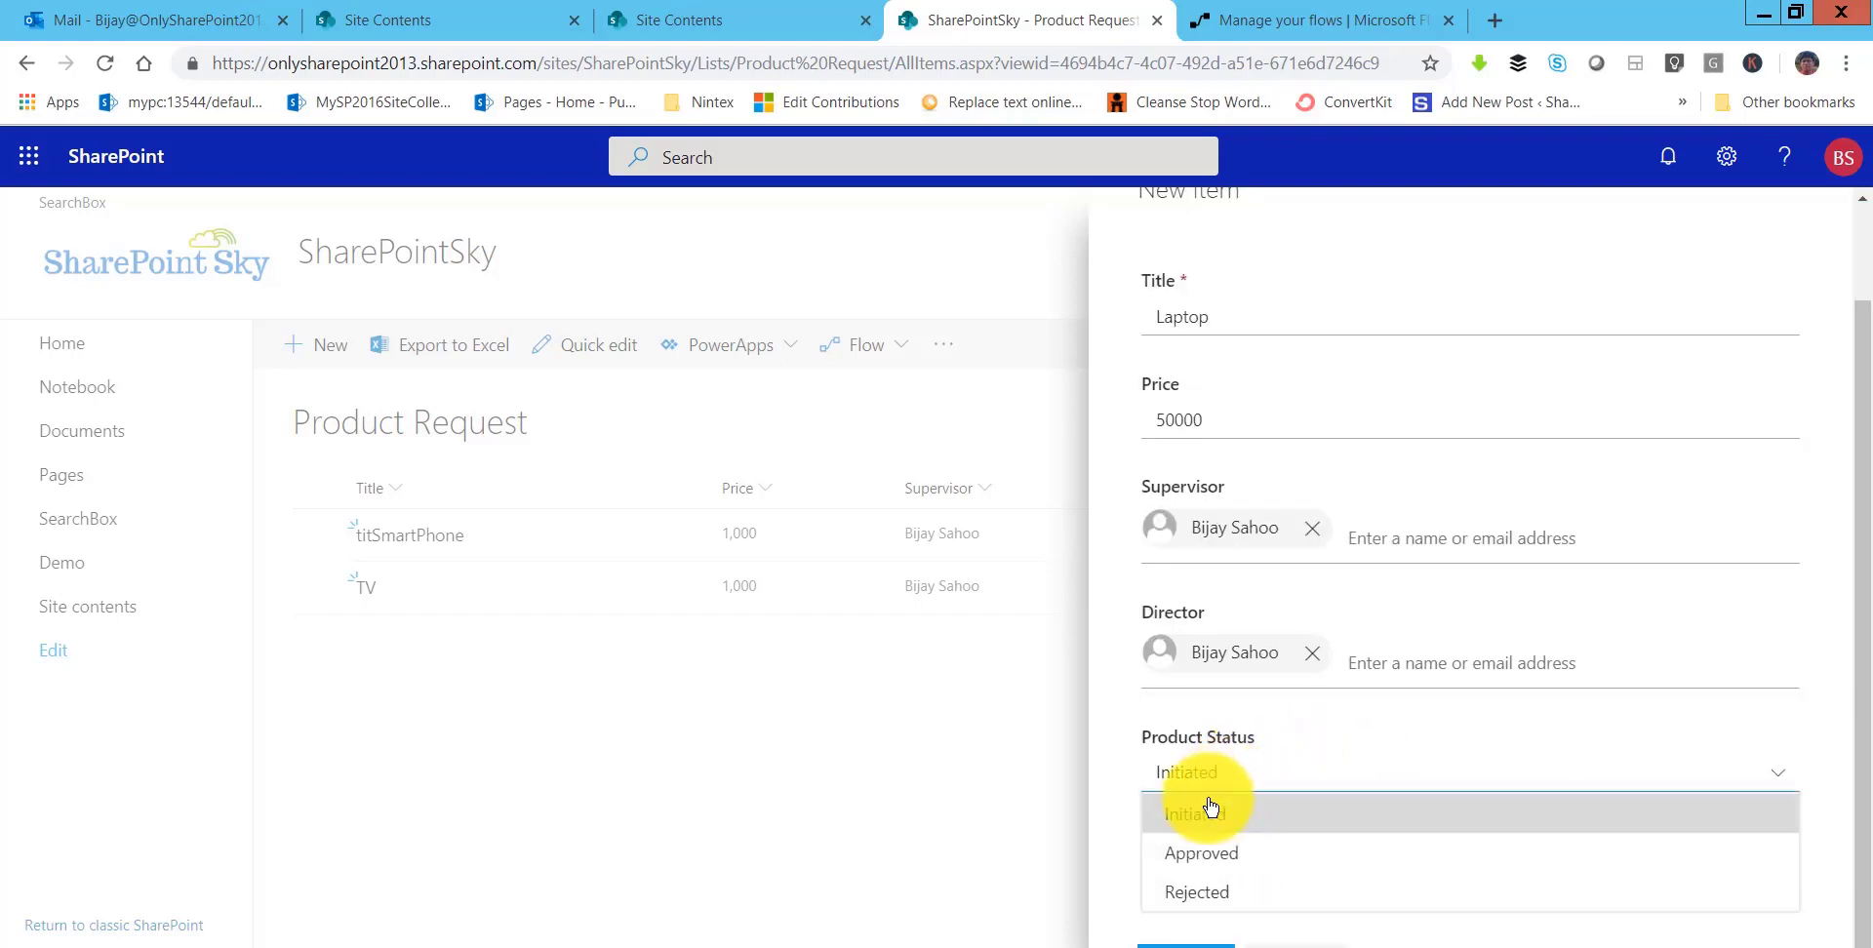
pyautogui.click(1211, 809)
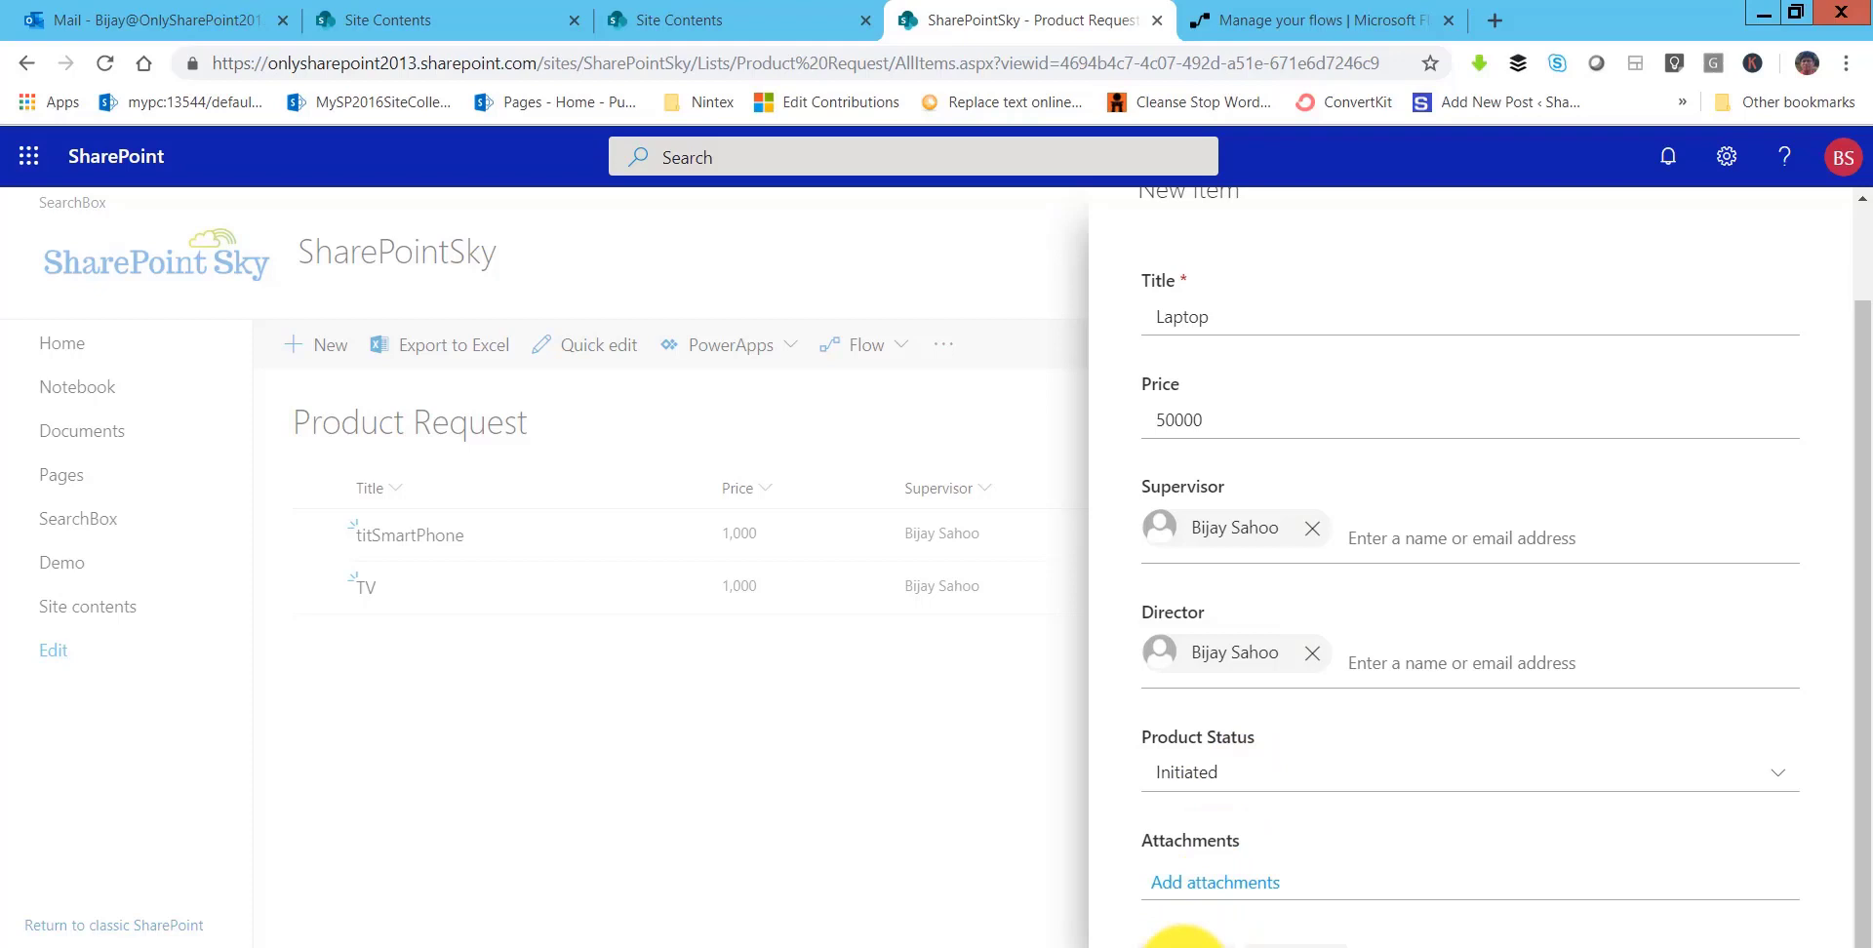
pyautogui.click(1184, 942)
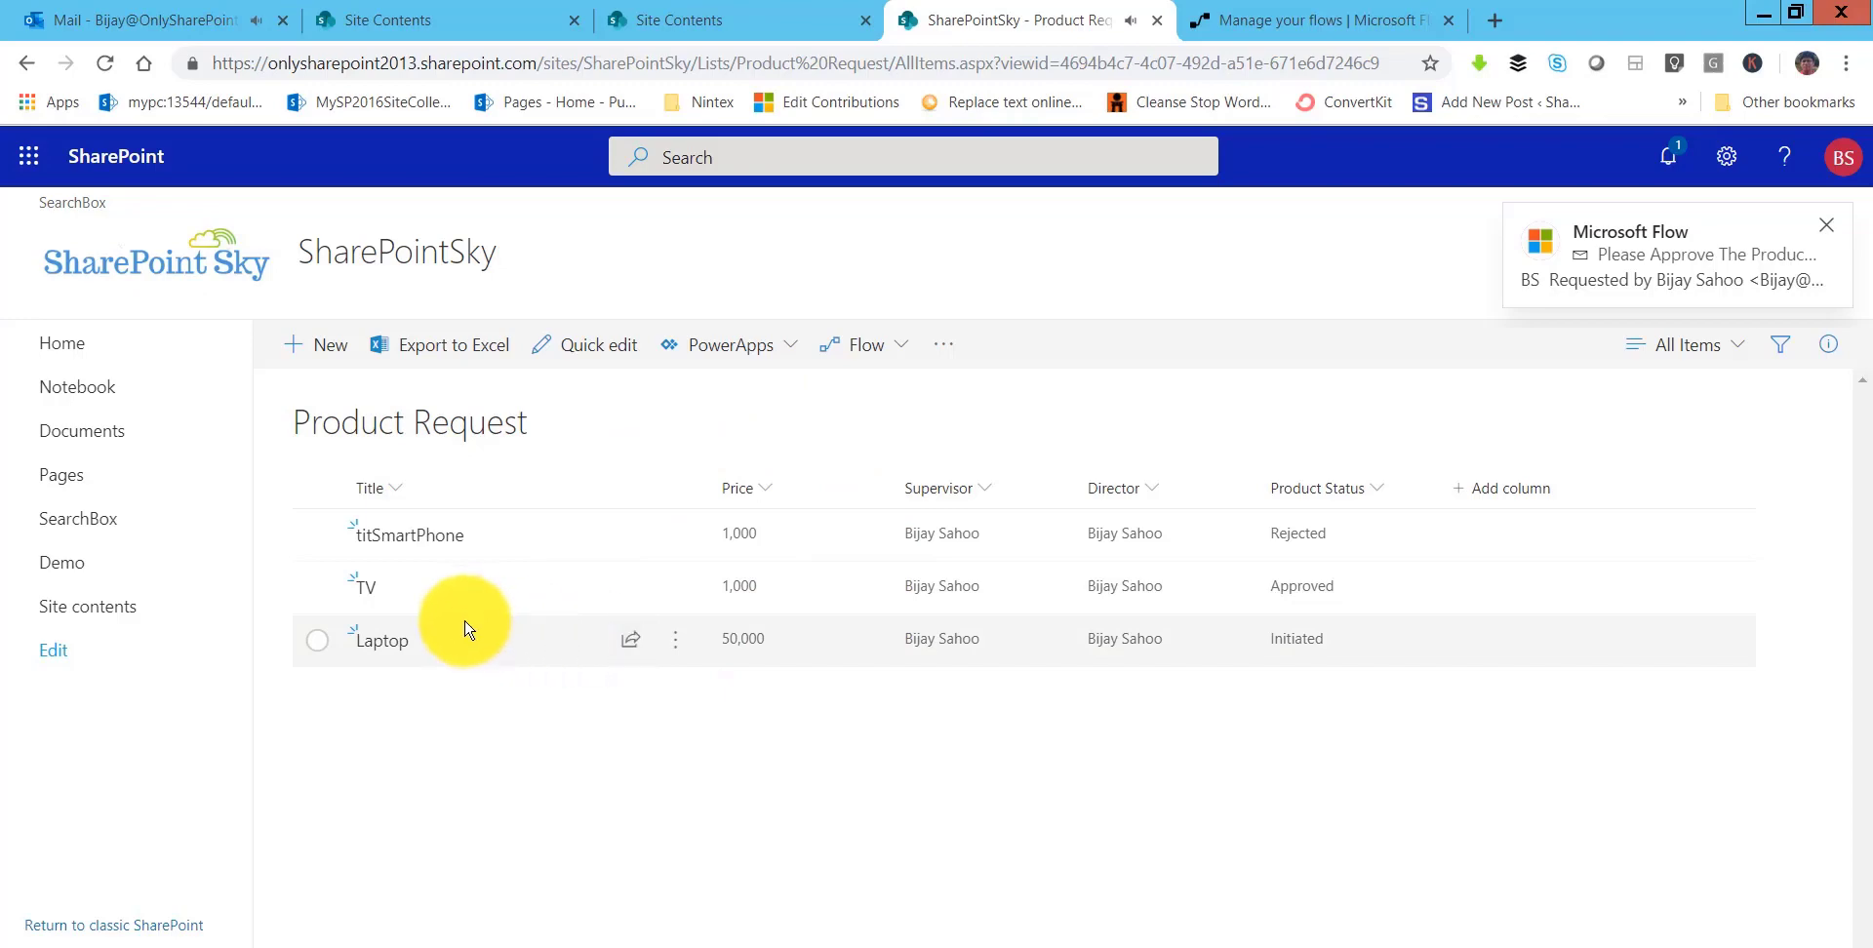
# - Approve the 'Please Approve The Product: Laptop' request email and submit the response
pyautogui.click(182, 36)
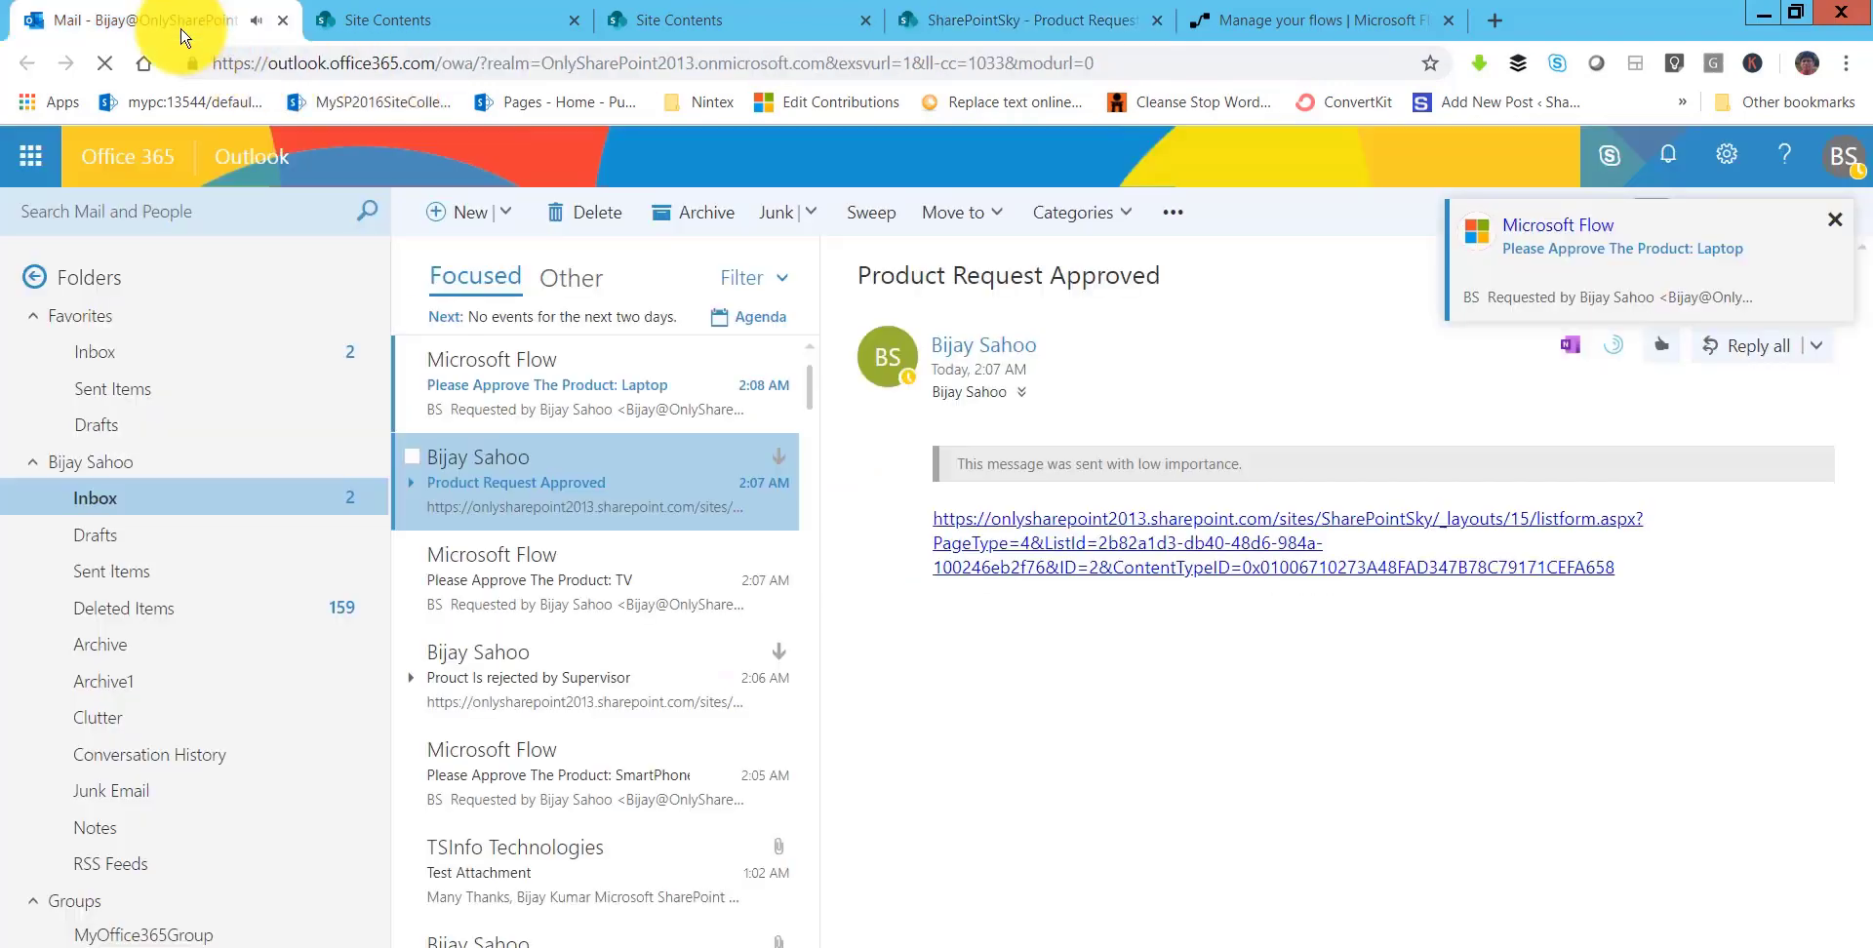
pyautogui.click(592, 395)
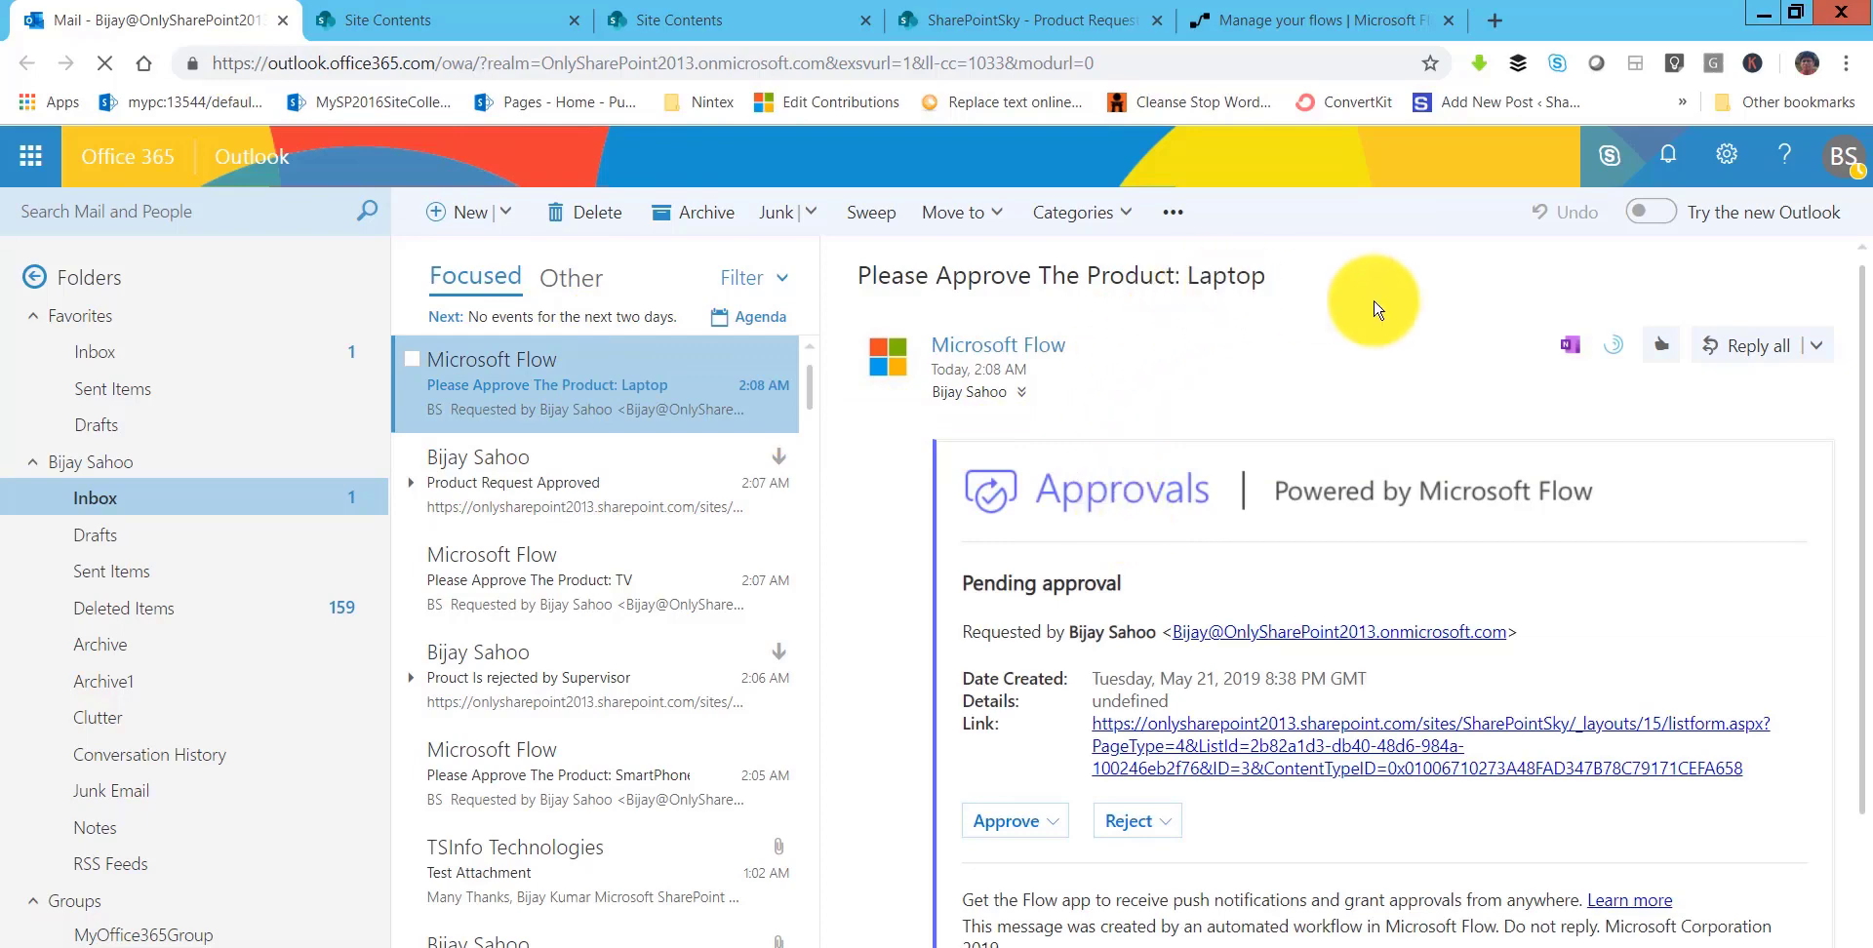
pyautogui.doubleClick(1226, 278)
pyautogui.scroll(-2, 1215, 577)
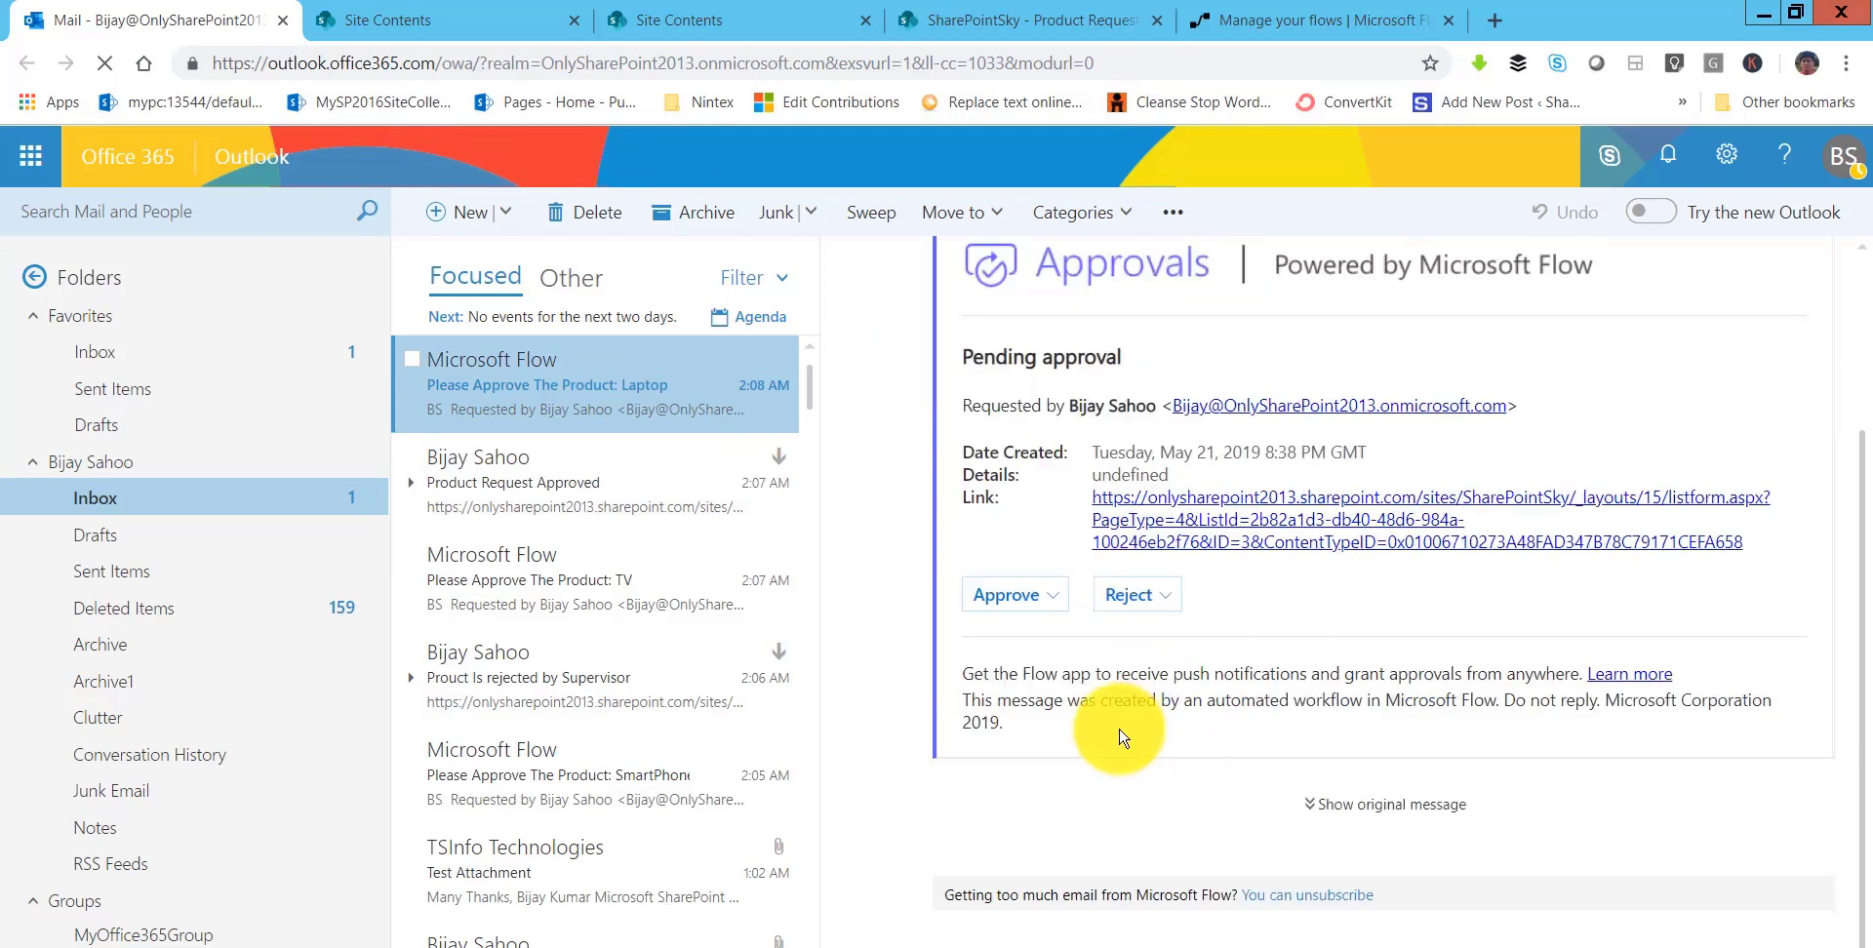
pyautogui.click(1010, 595)
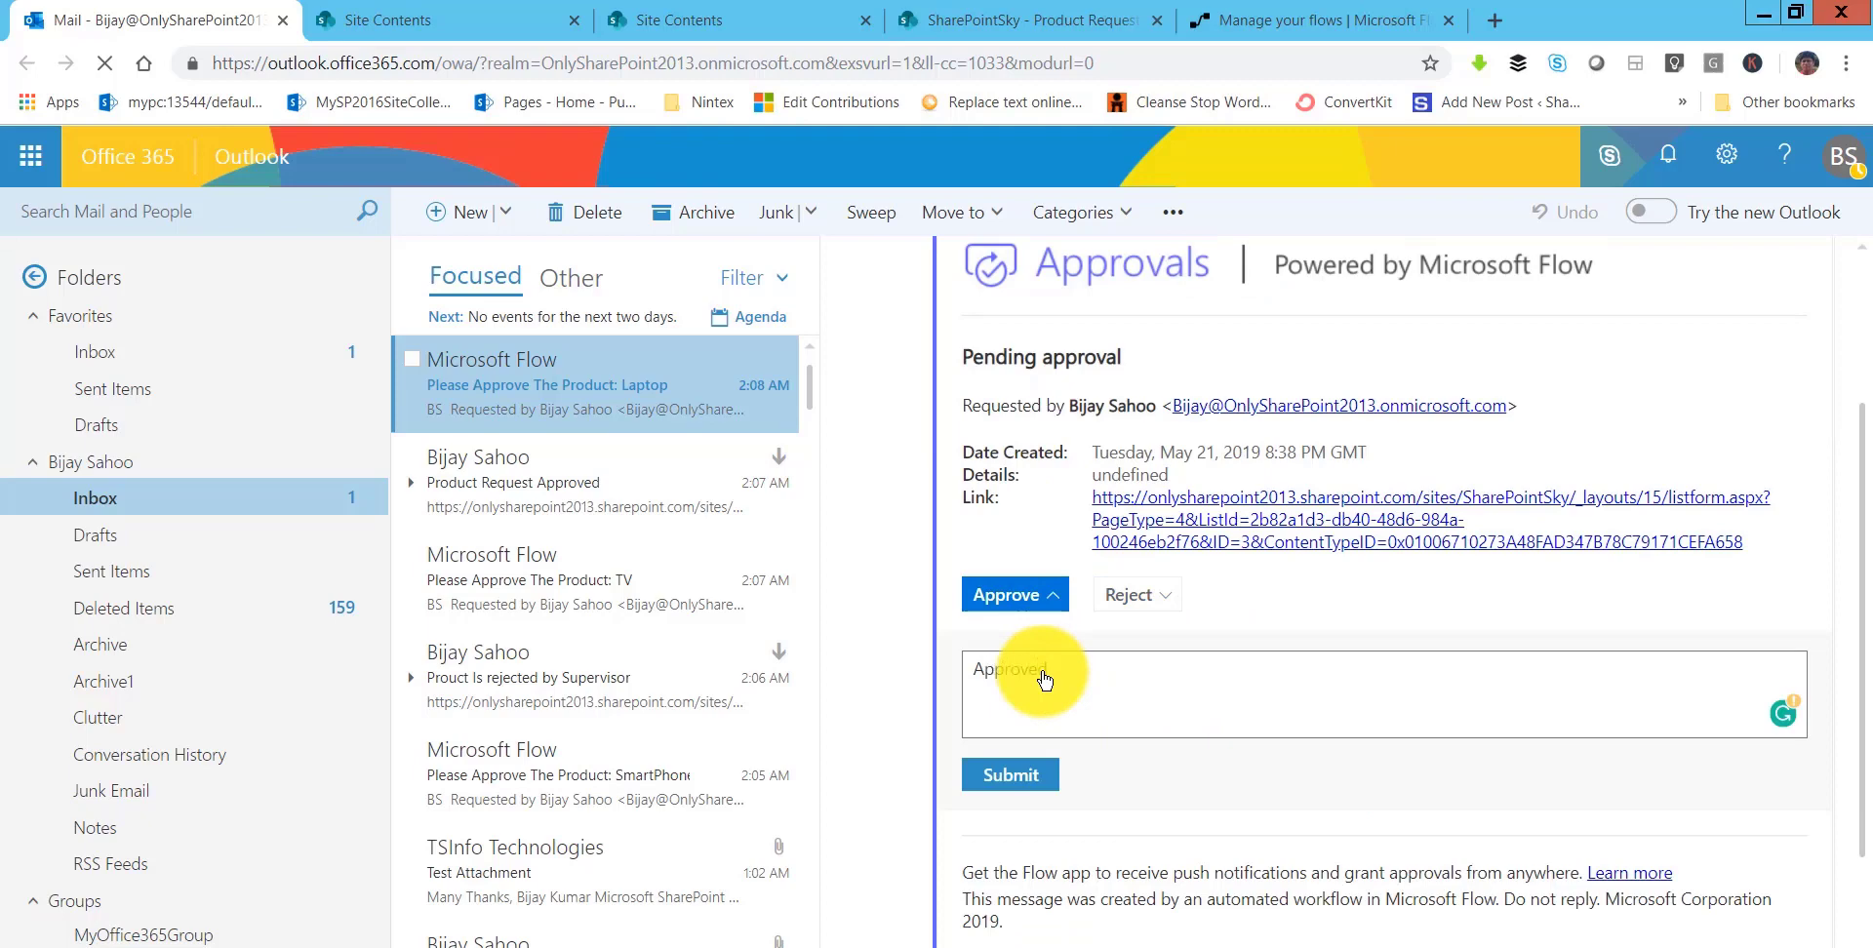
pyautogui.click(1007, 776)
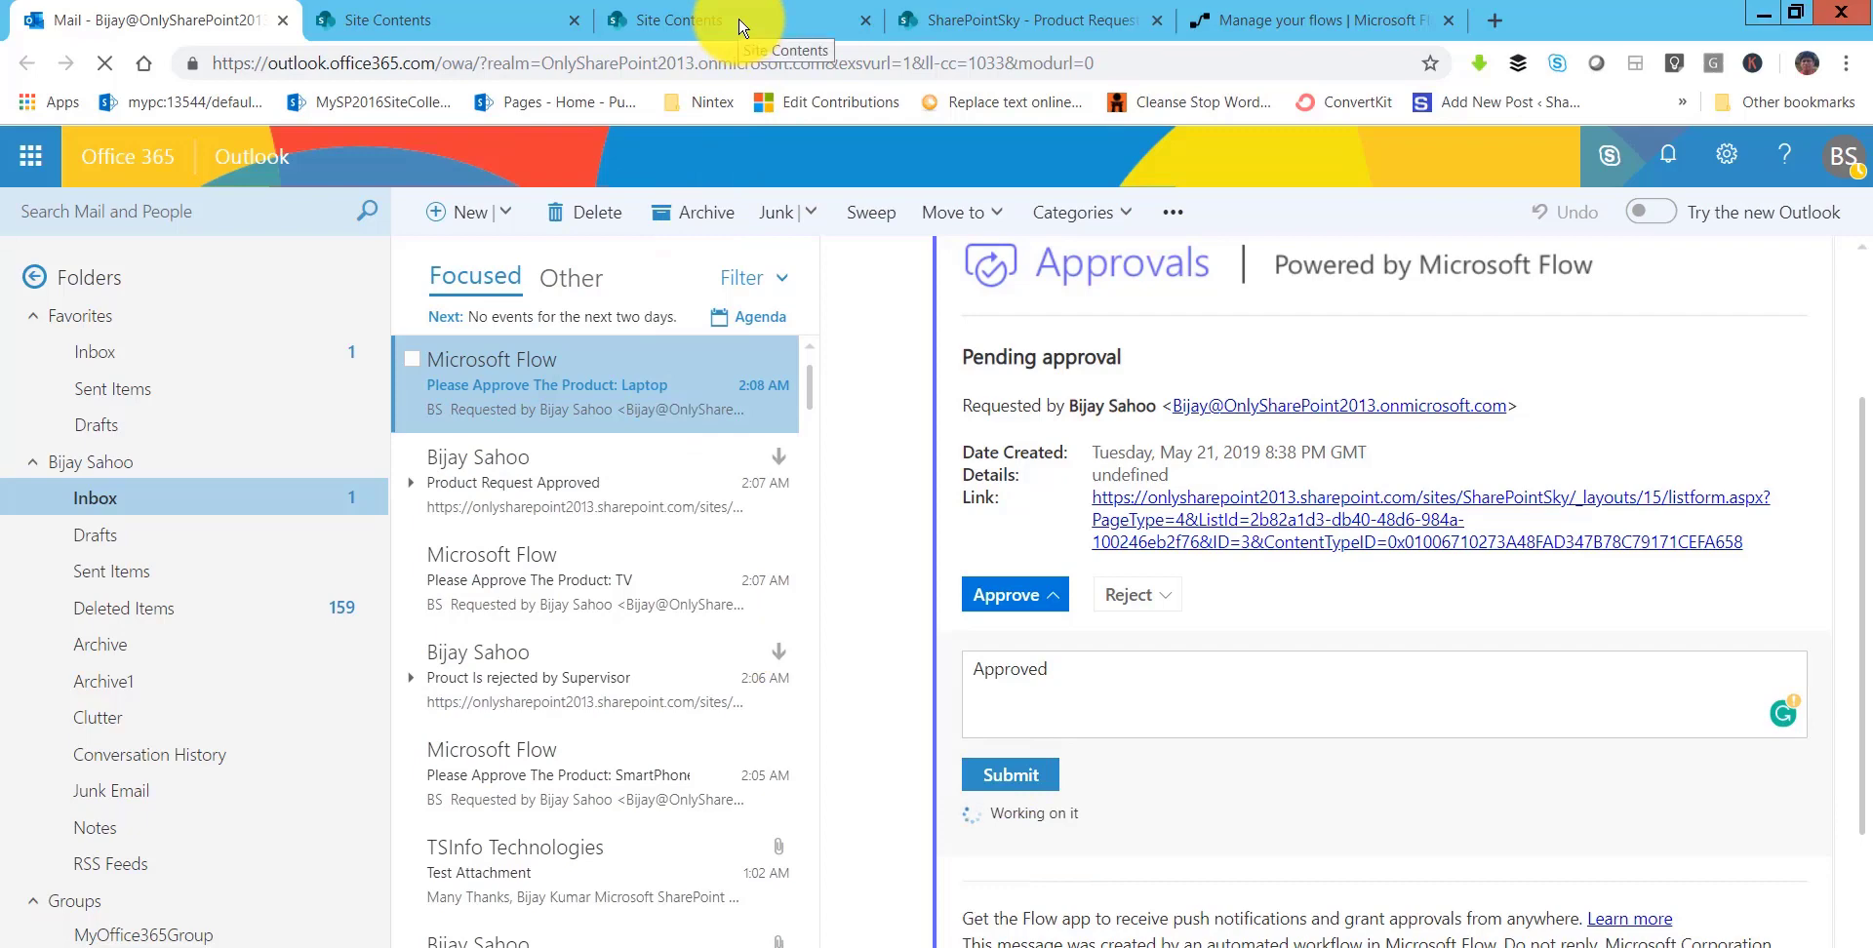
pyautogui.click(967, 20)
pyautogui.click(1002, 64)
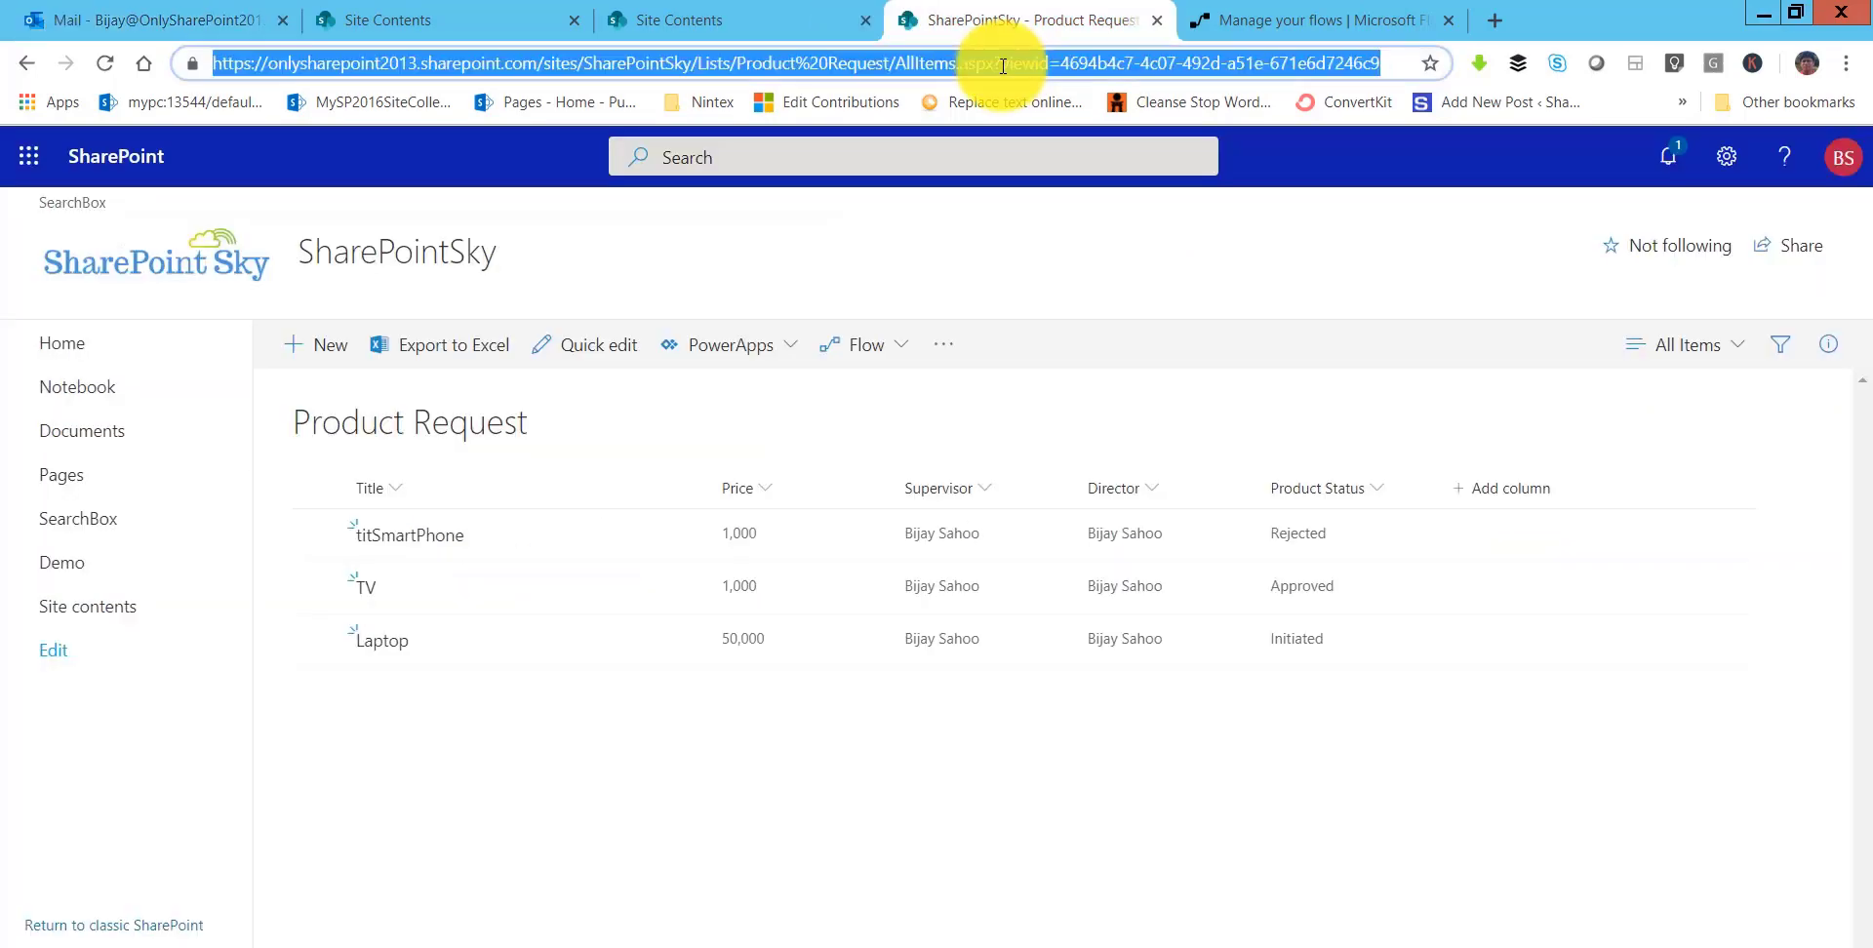
pyautogui.press('Return')
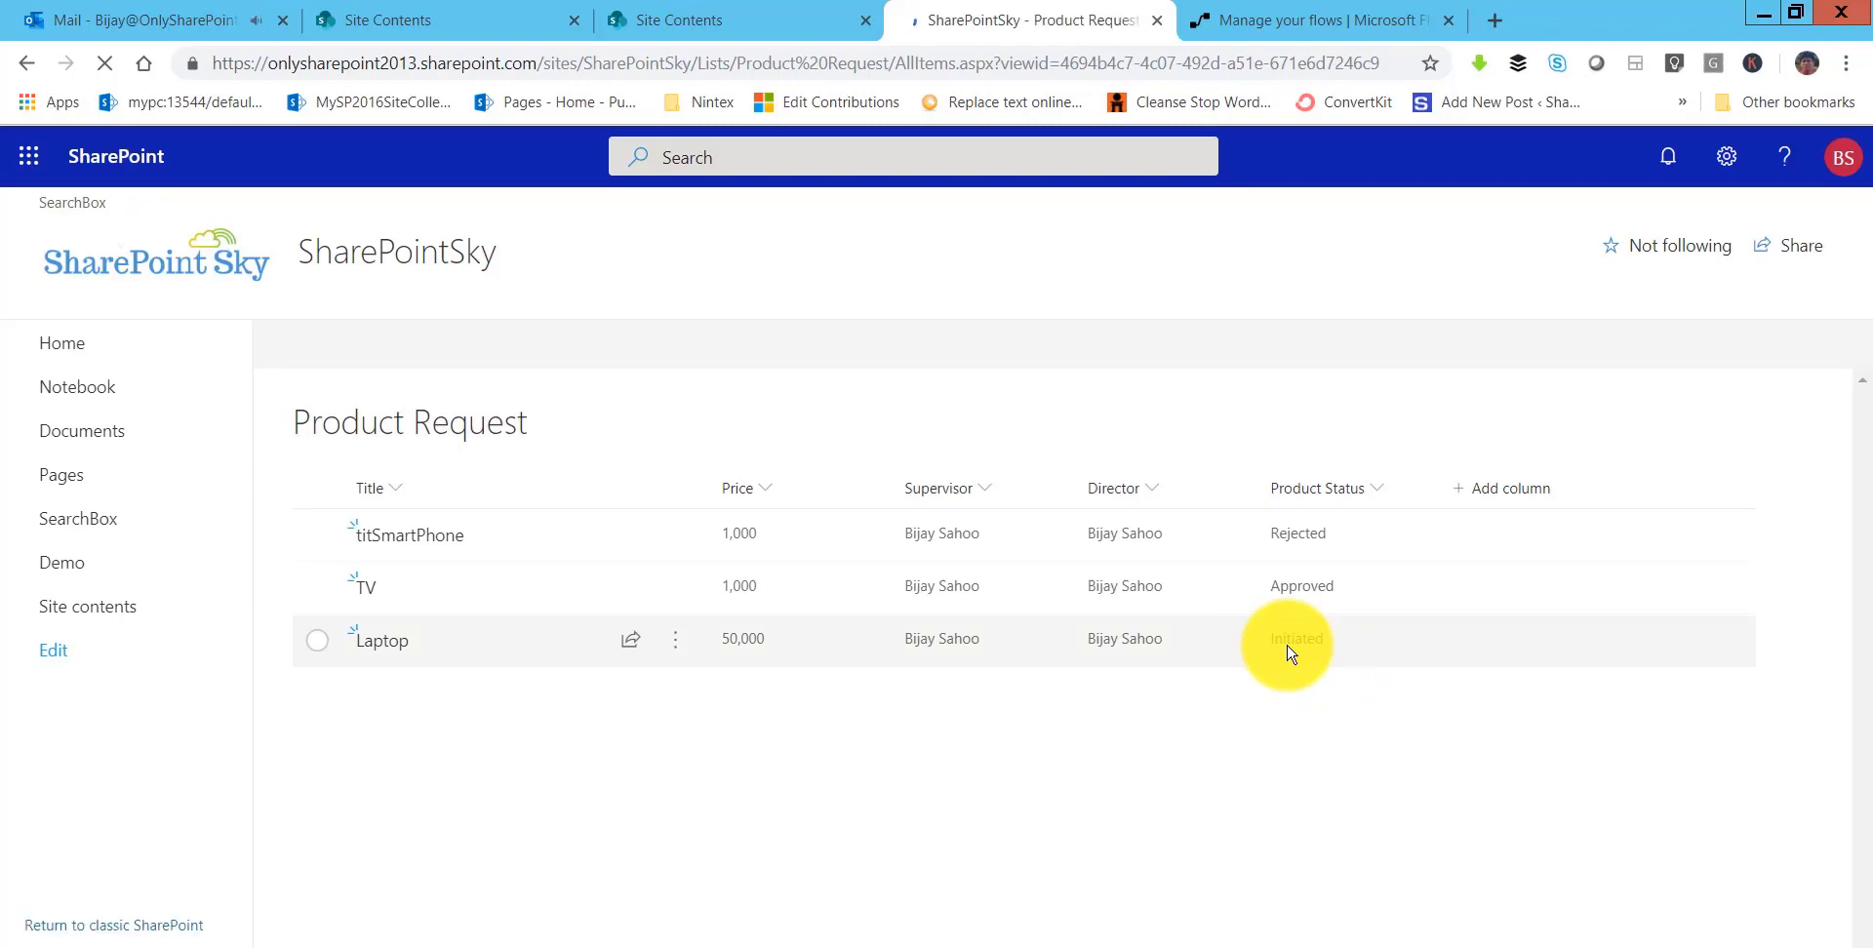
# - Approve the director's 'Review the Product having price 50000' request and submit it
pyautogui.click(193, 27)
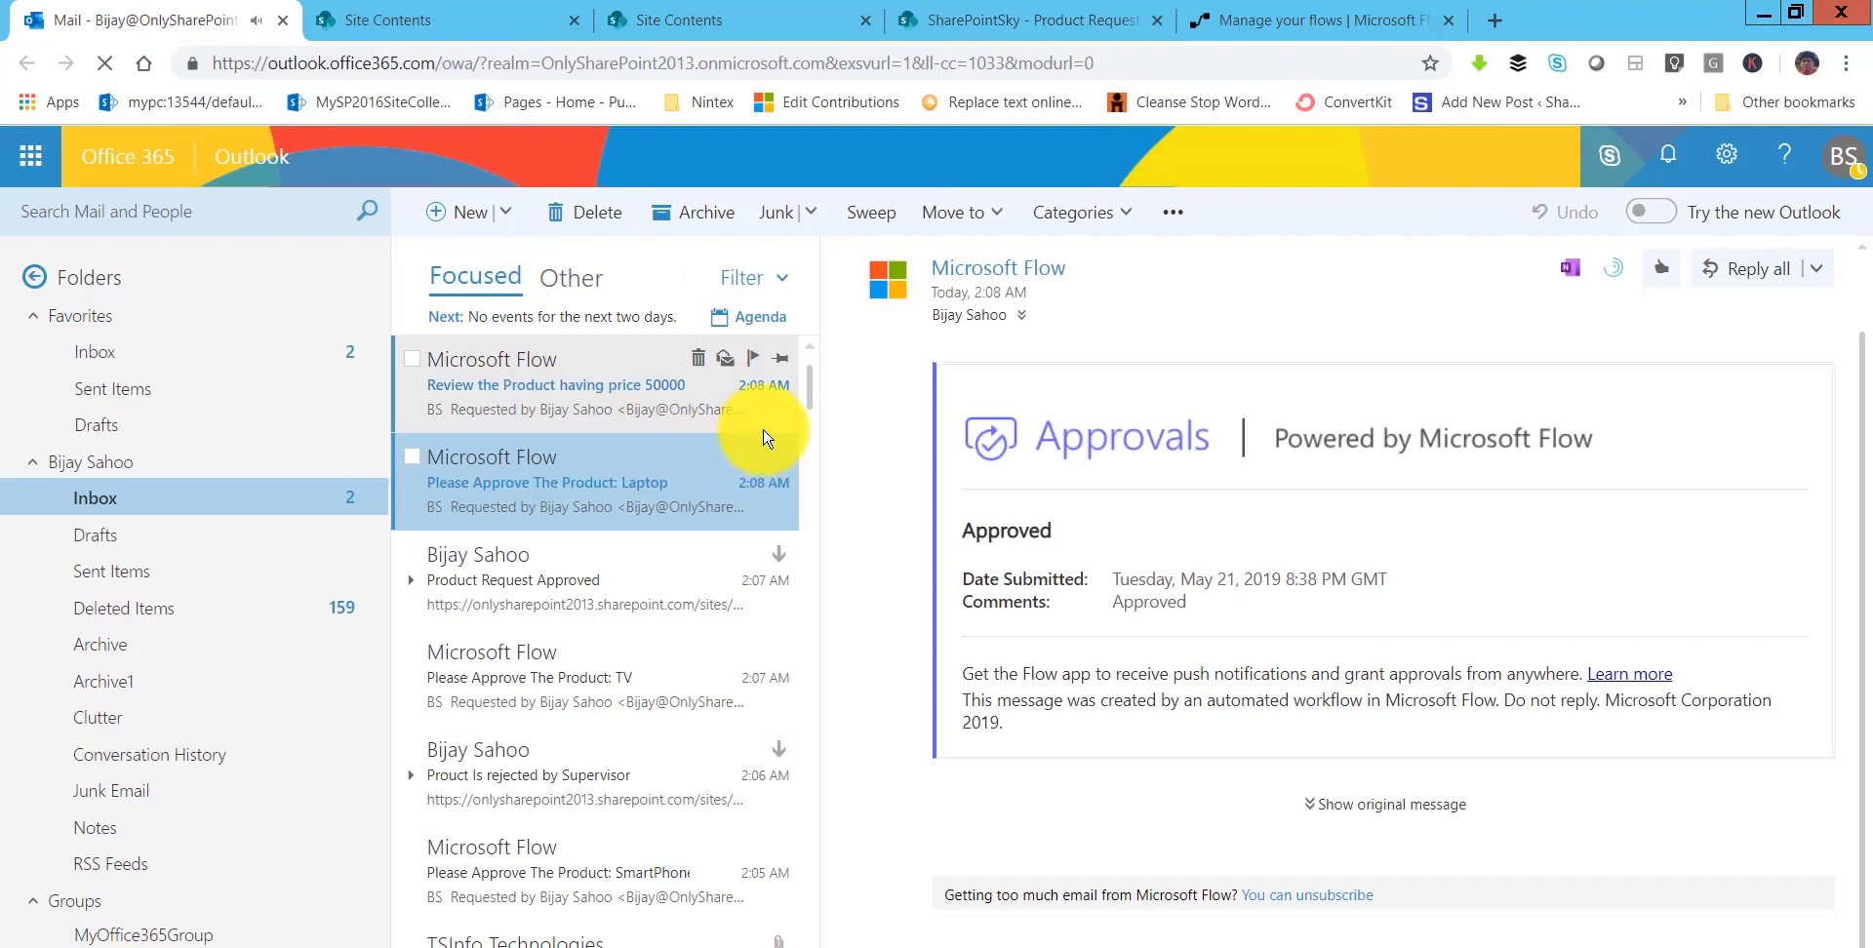
pyautogui.click(747, 409)
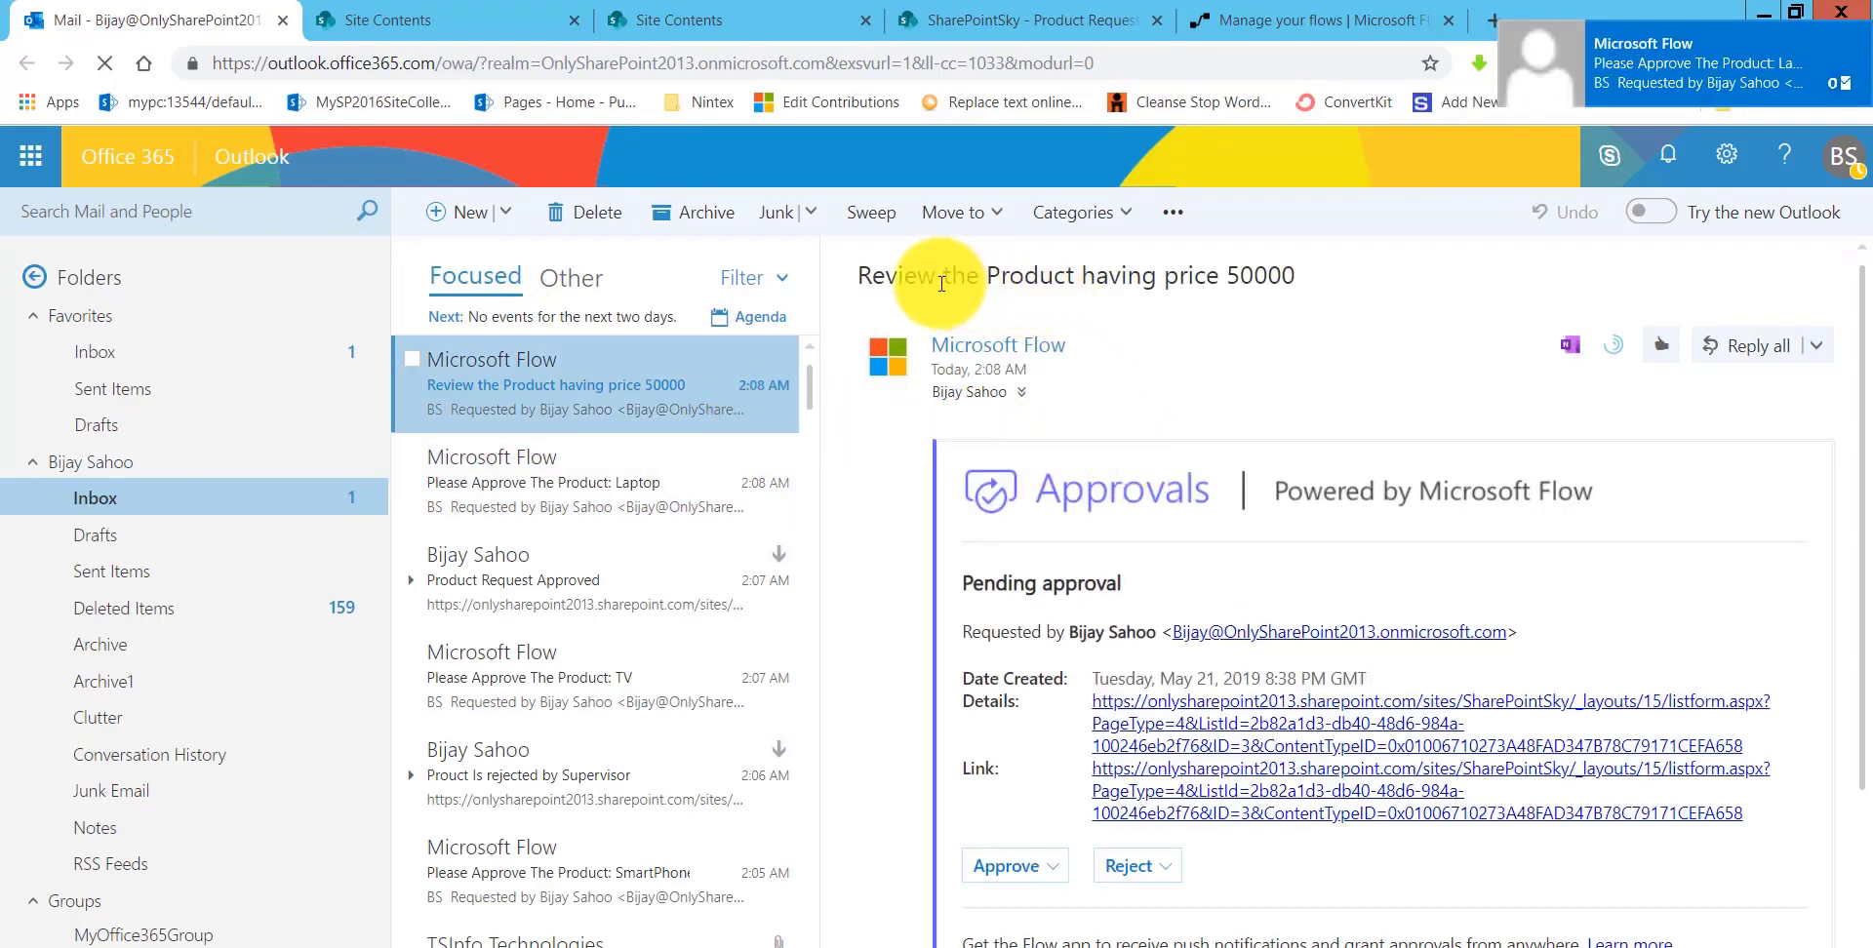
pyautogui.moveTo(885, 275); pyautogui.dragTo(1220, 275)
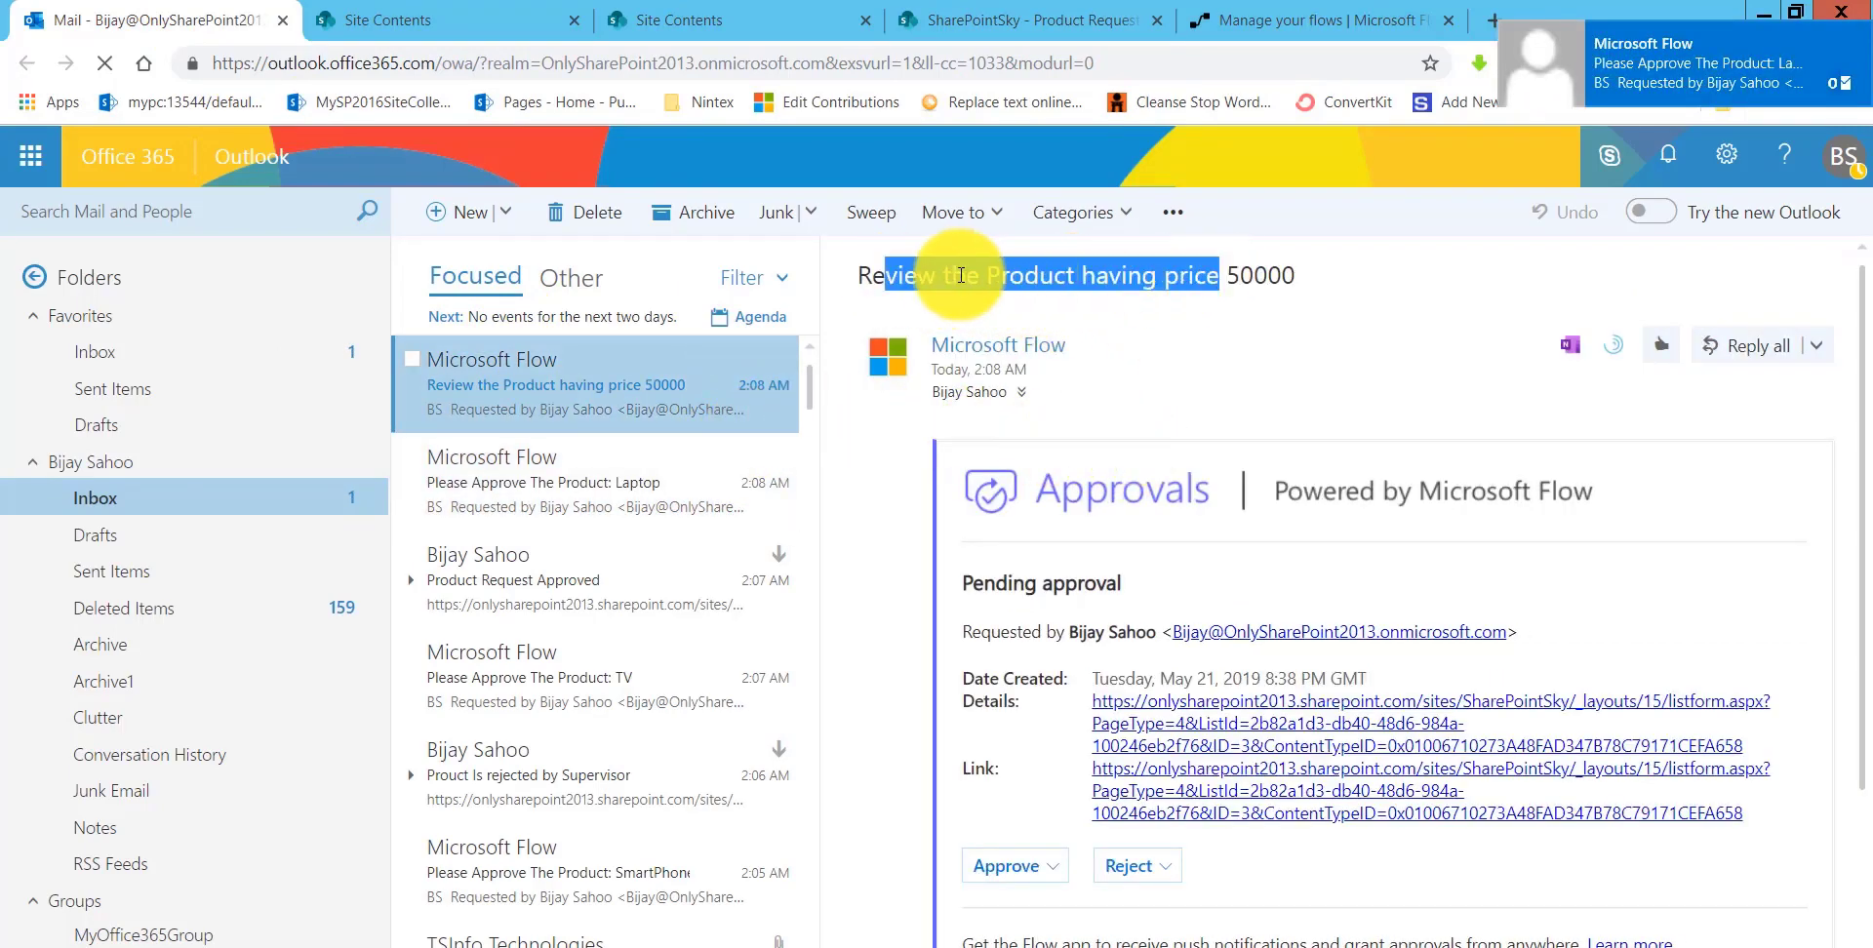
pyautogui.click(858, 275)
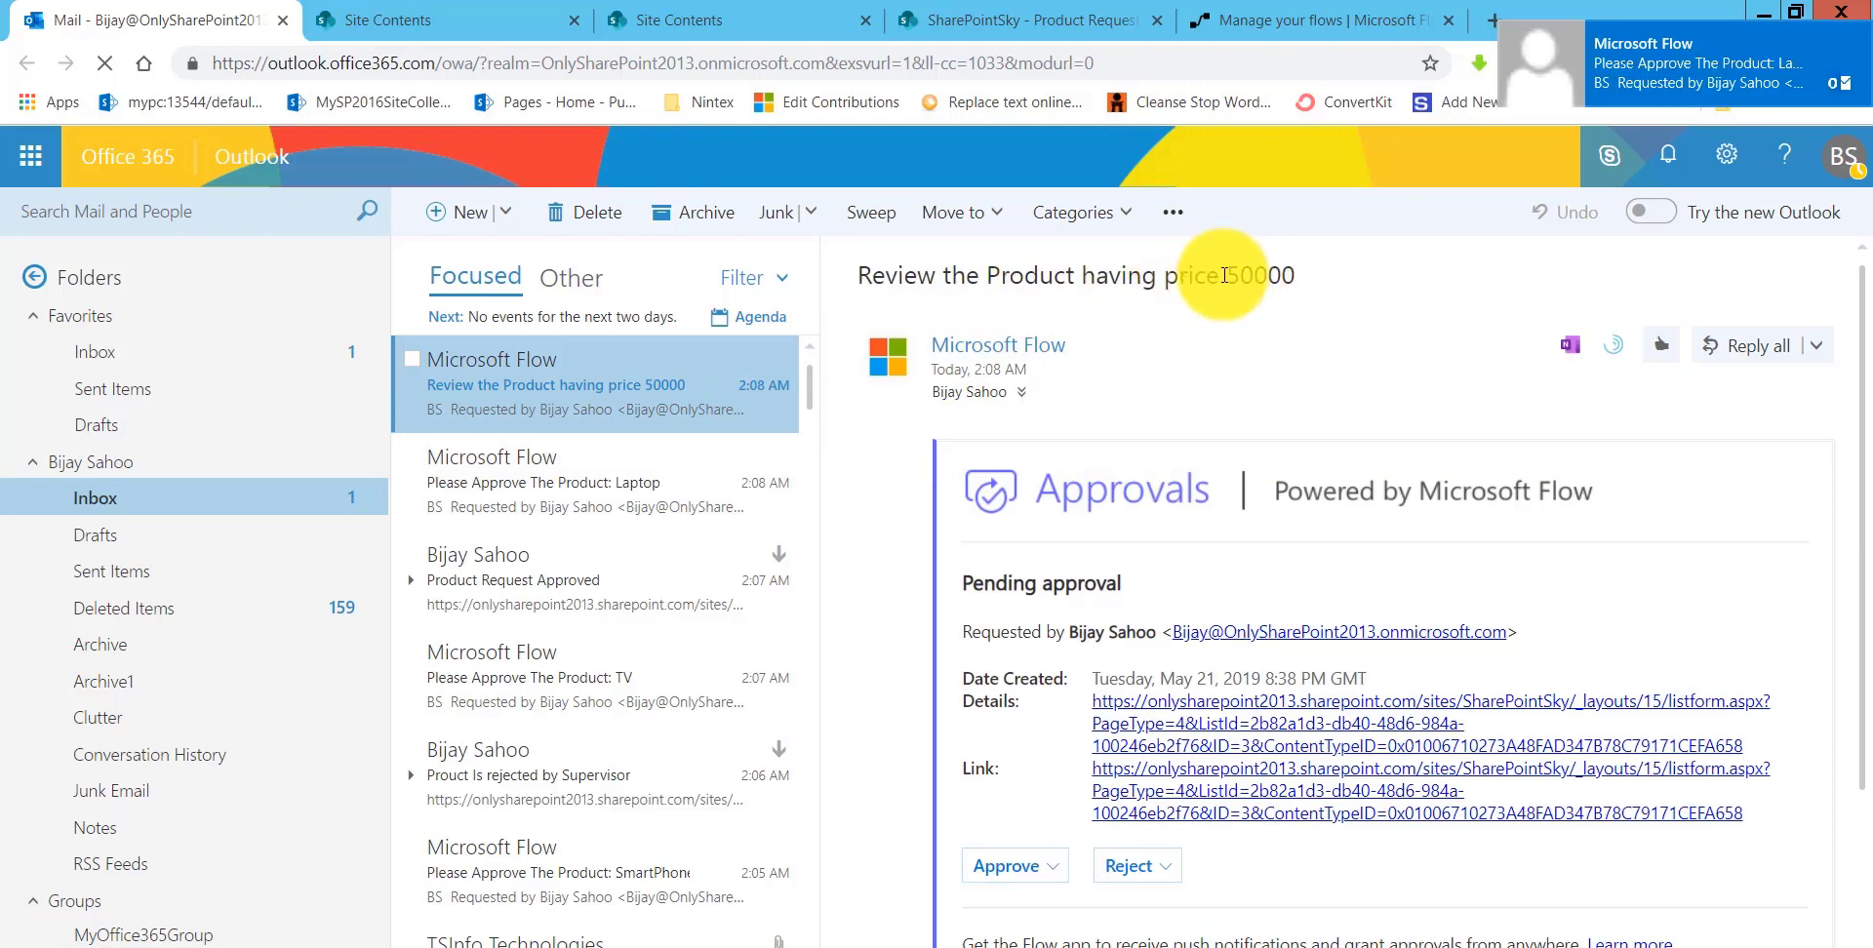
pyautogui.doubleClick(1258, 275)
pyautogui.scroll(-3, 954, 708)
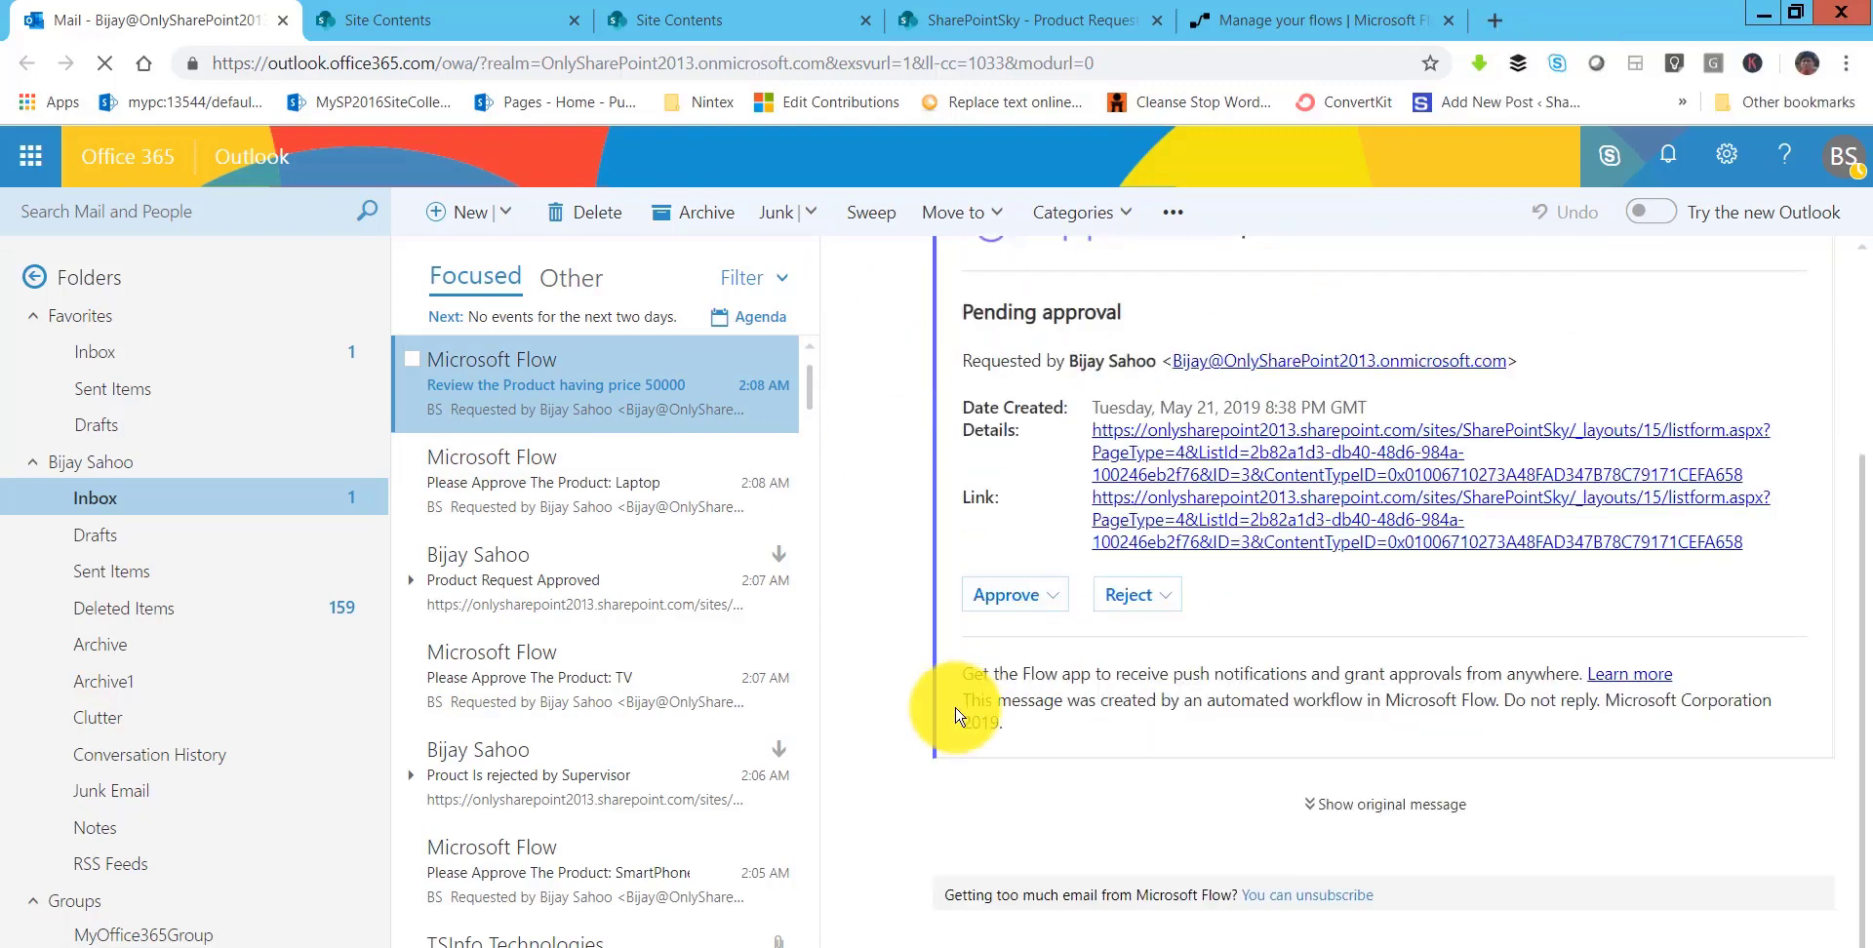
pyautogui.click(1029, 597)
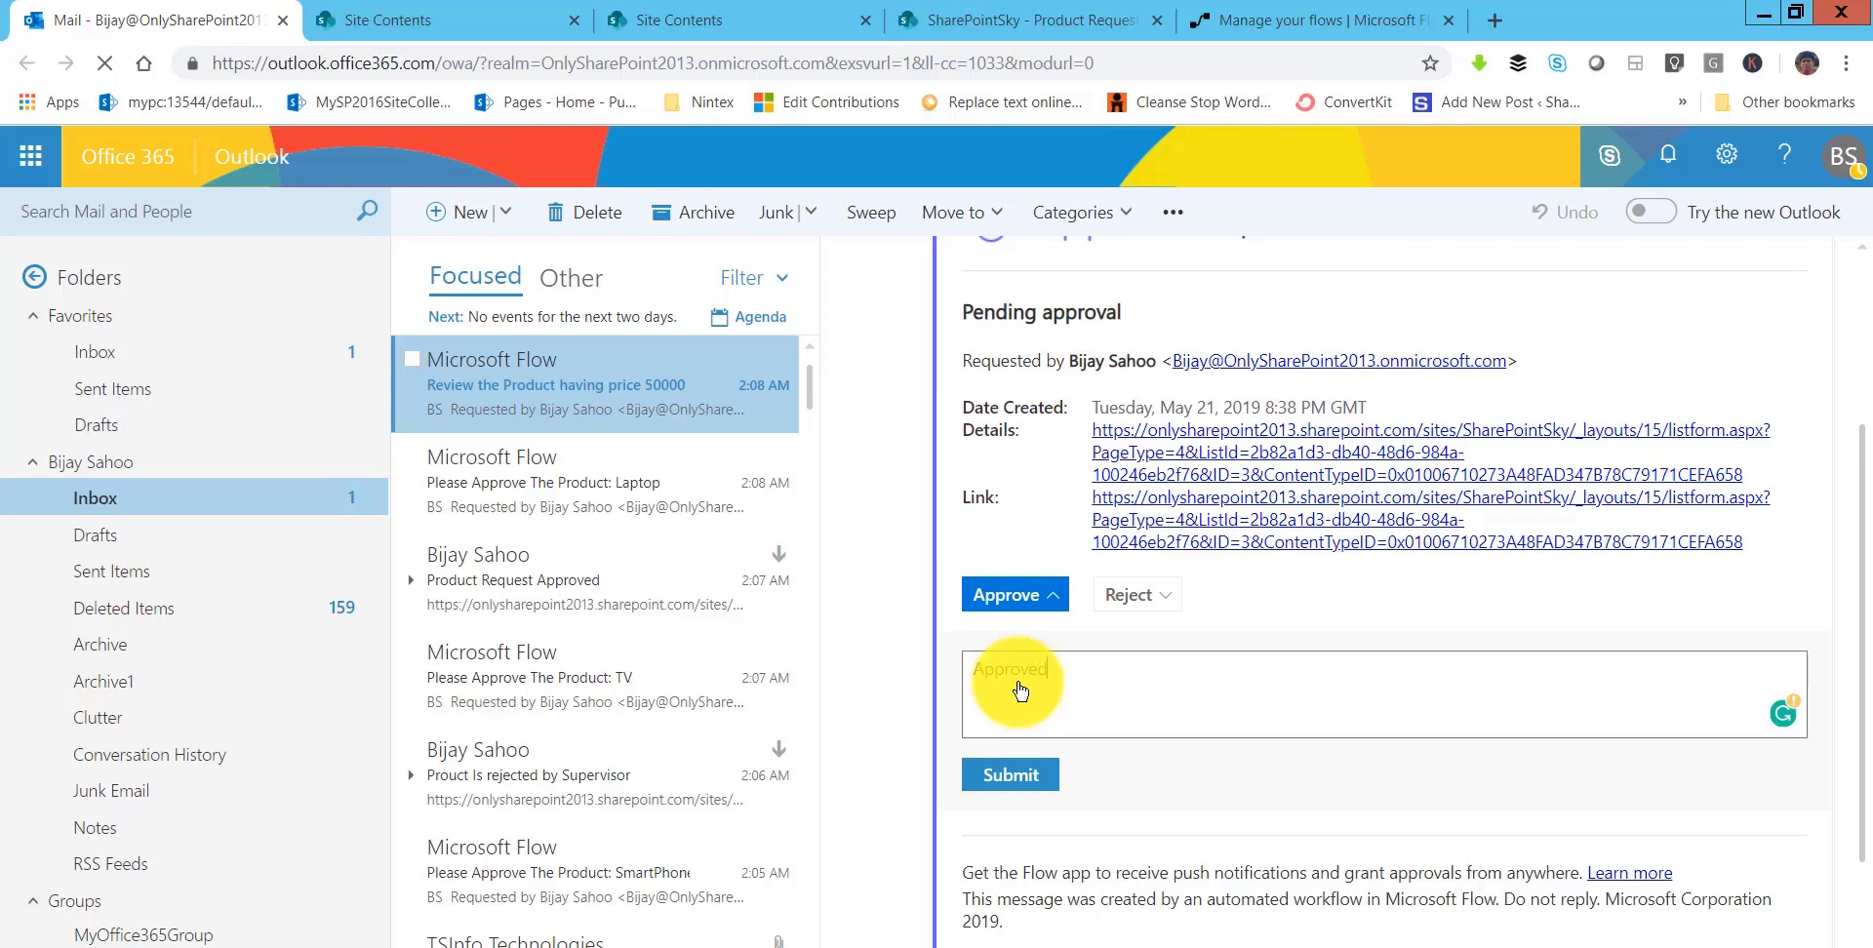
pyautogui.click(1010, 775)
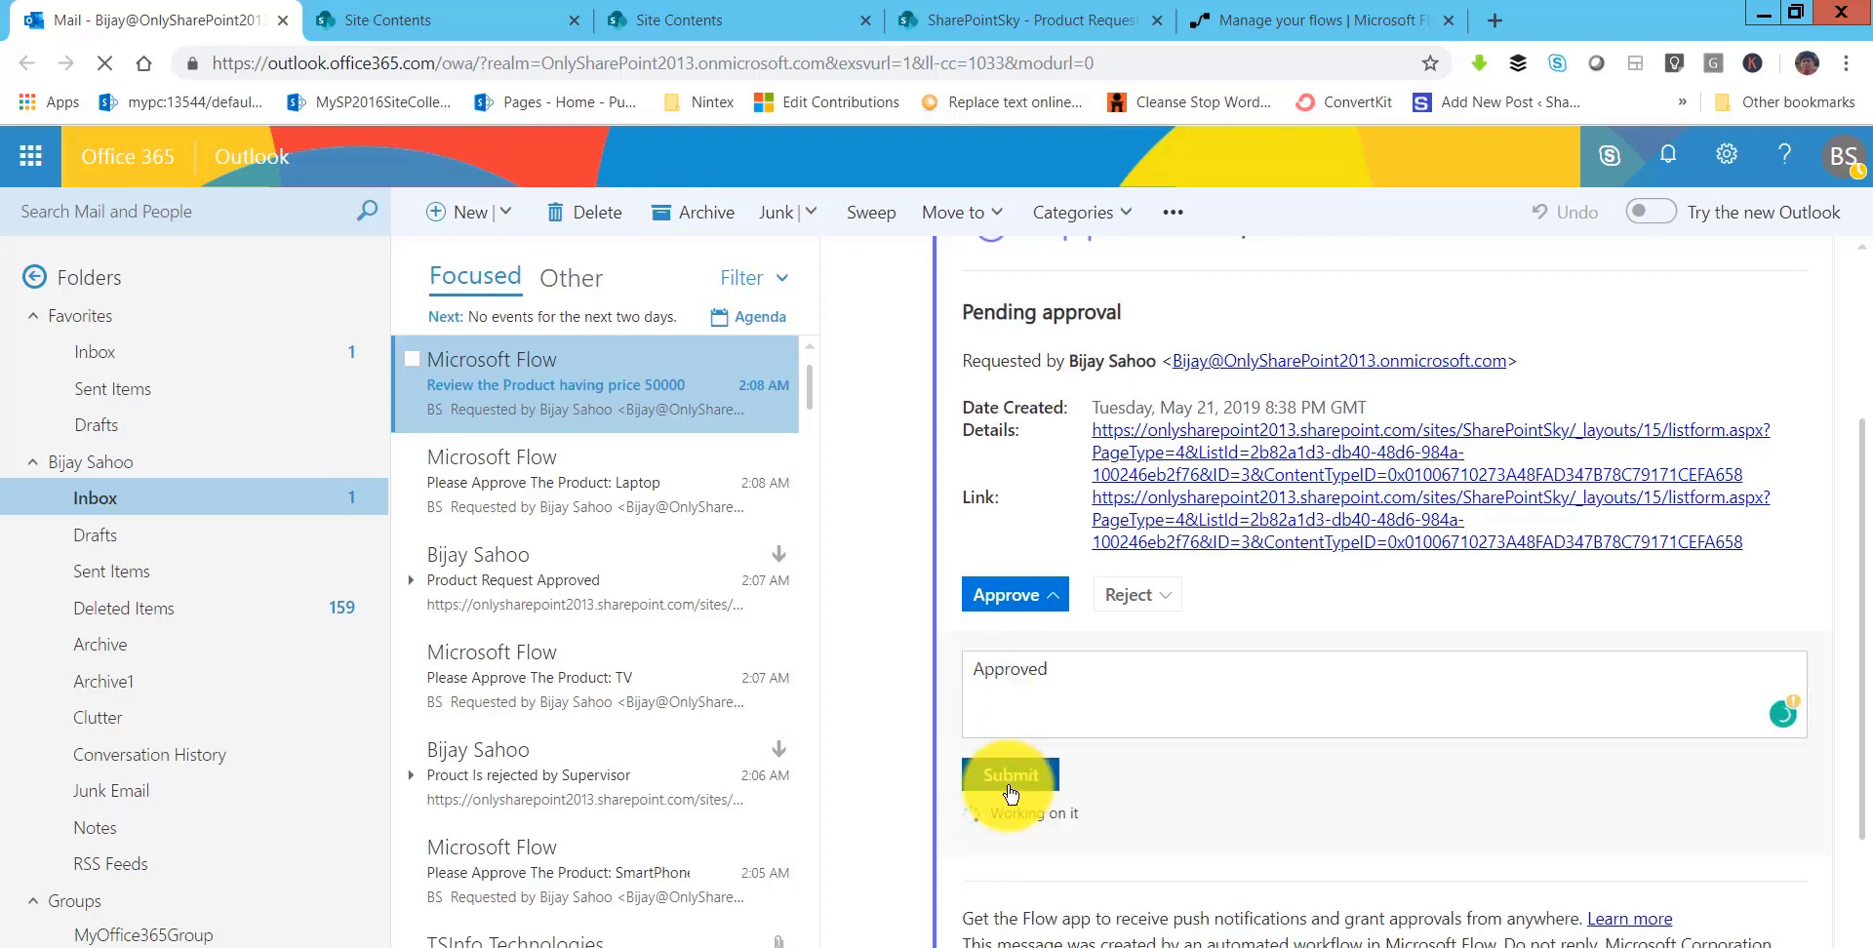
# - Reload the Product Request list to confirm Laptop now shows Approved
pyautogui.click(1009, 21)
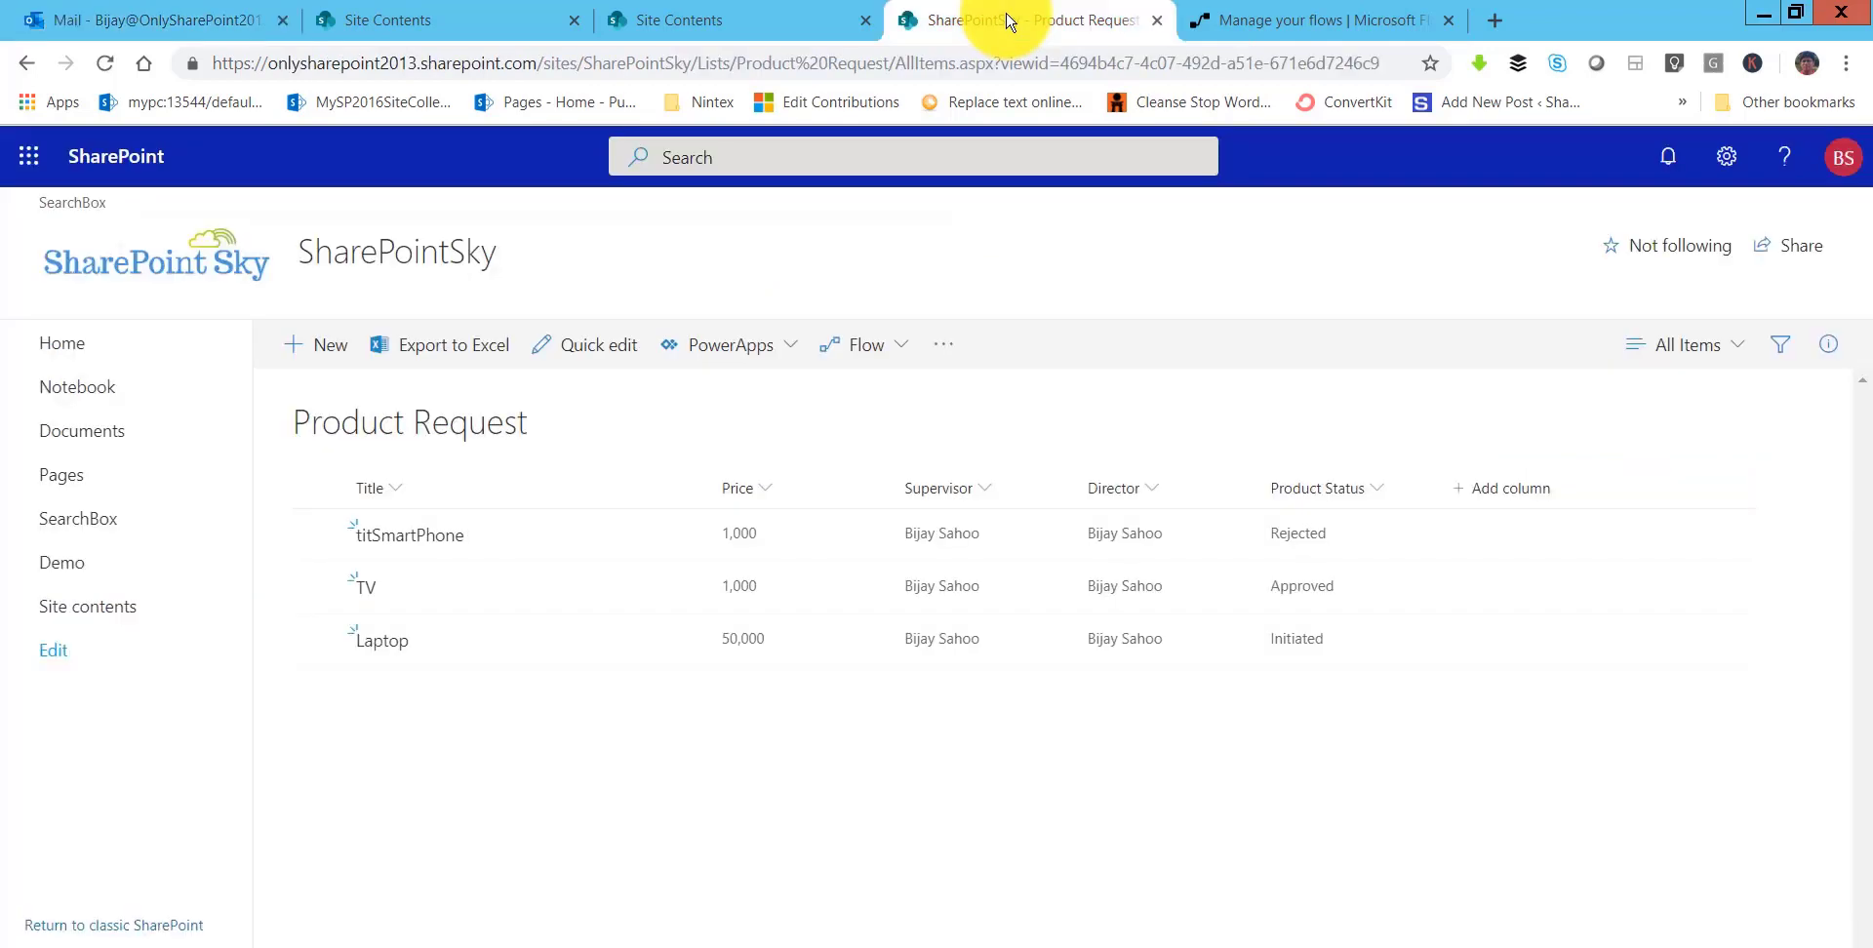
pyautogui.click(976, 63)
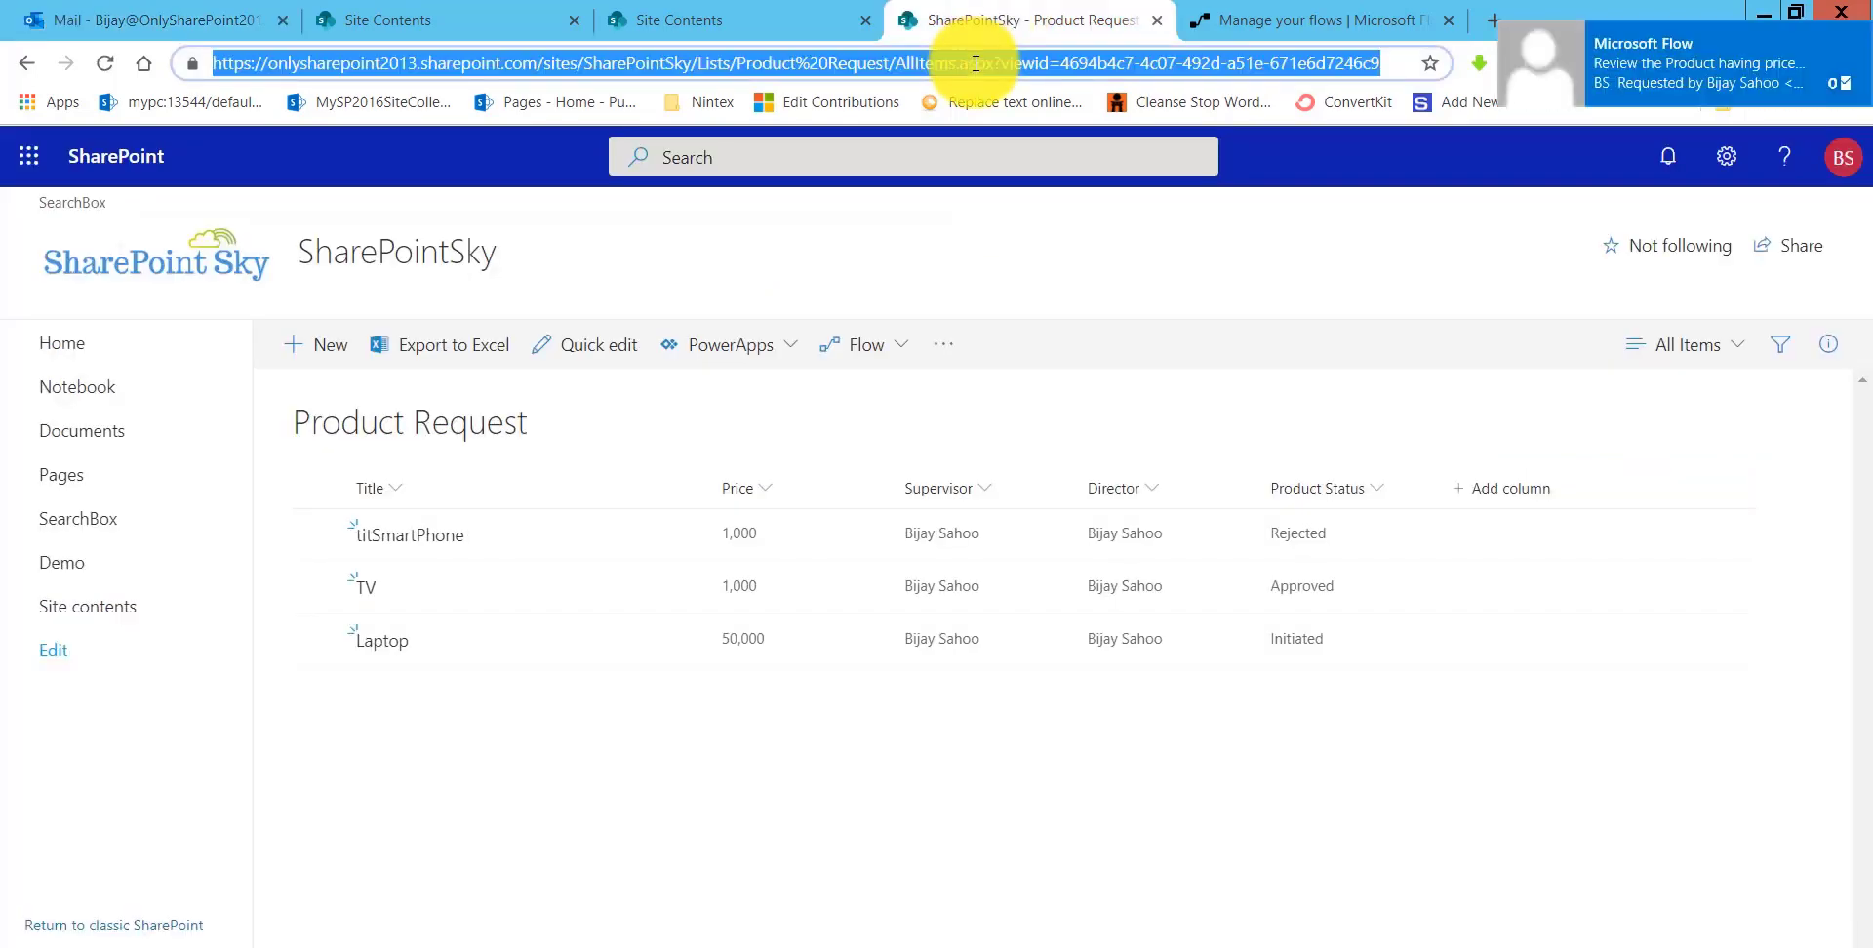
pyautogui.press('Return')
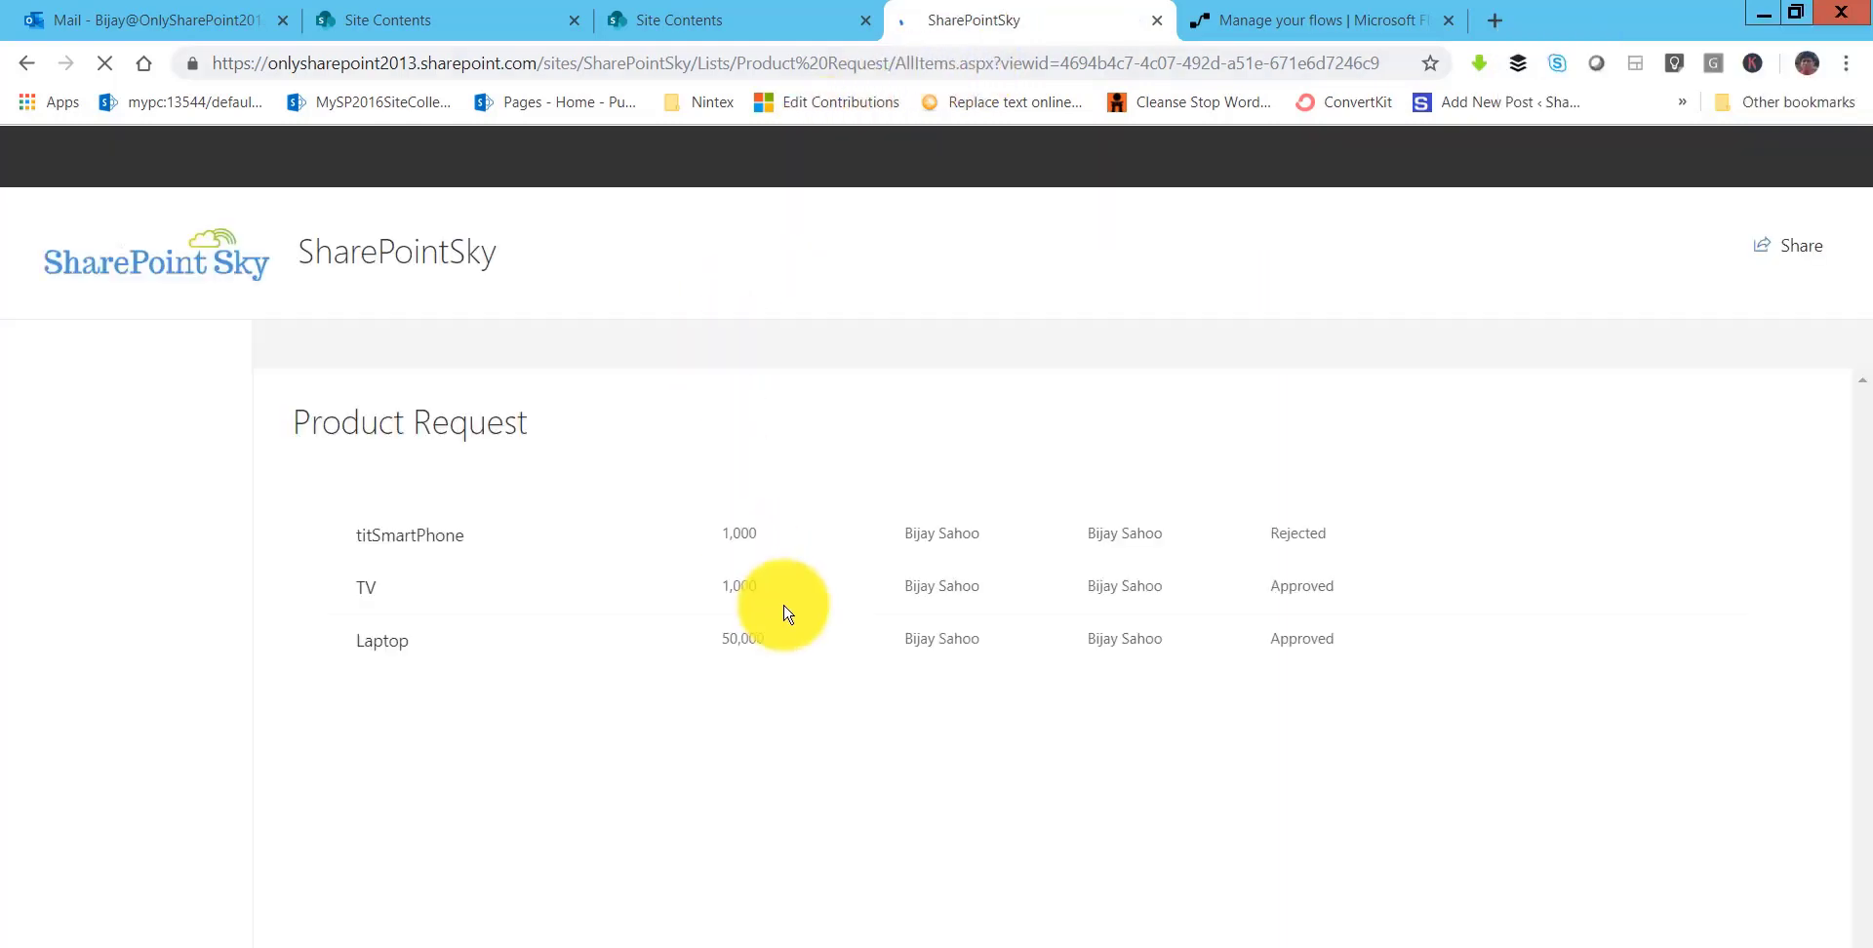
pyautogui.click(133, 24)
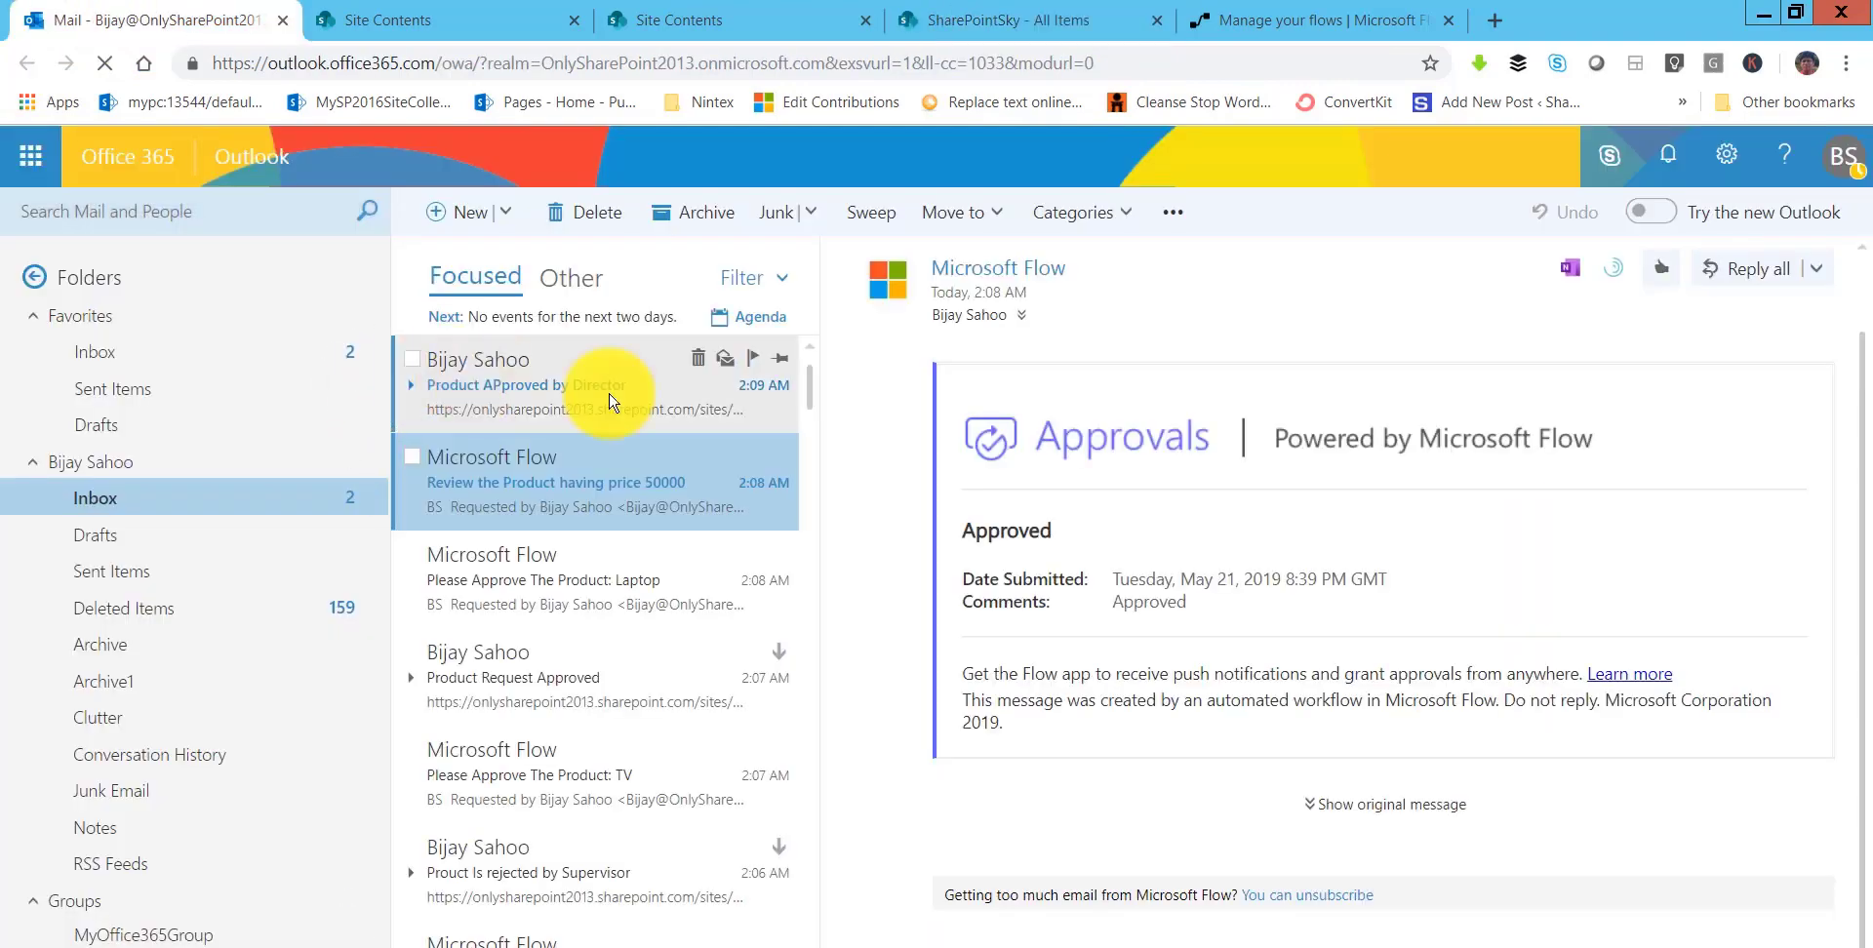
# - Read the 'Product APproved by Director' email, then switch to the Microsoft Flow slide show
pyautogui.click(785, 386)
pyautogui.moveTo(871, 283); pyautogui.dragTo(1186, 283)
pyautogui.moveTo(1187, 284); pyautogui.dragTo(1268, 284)
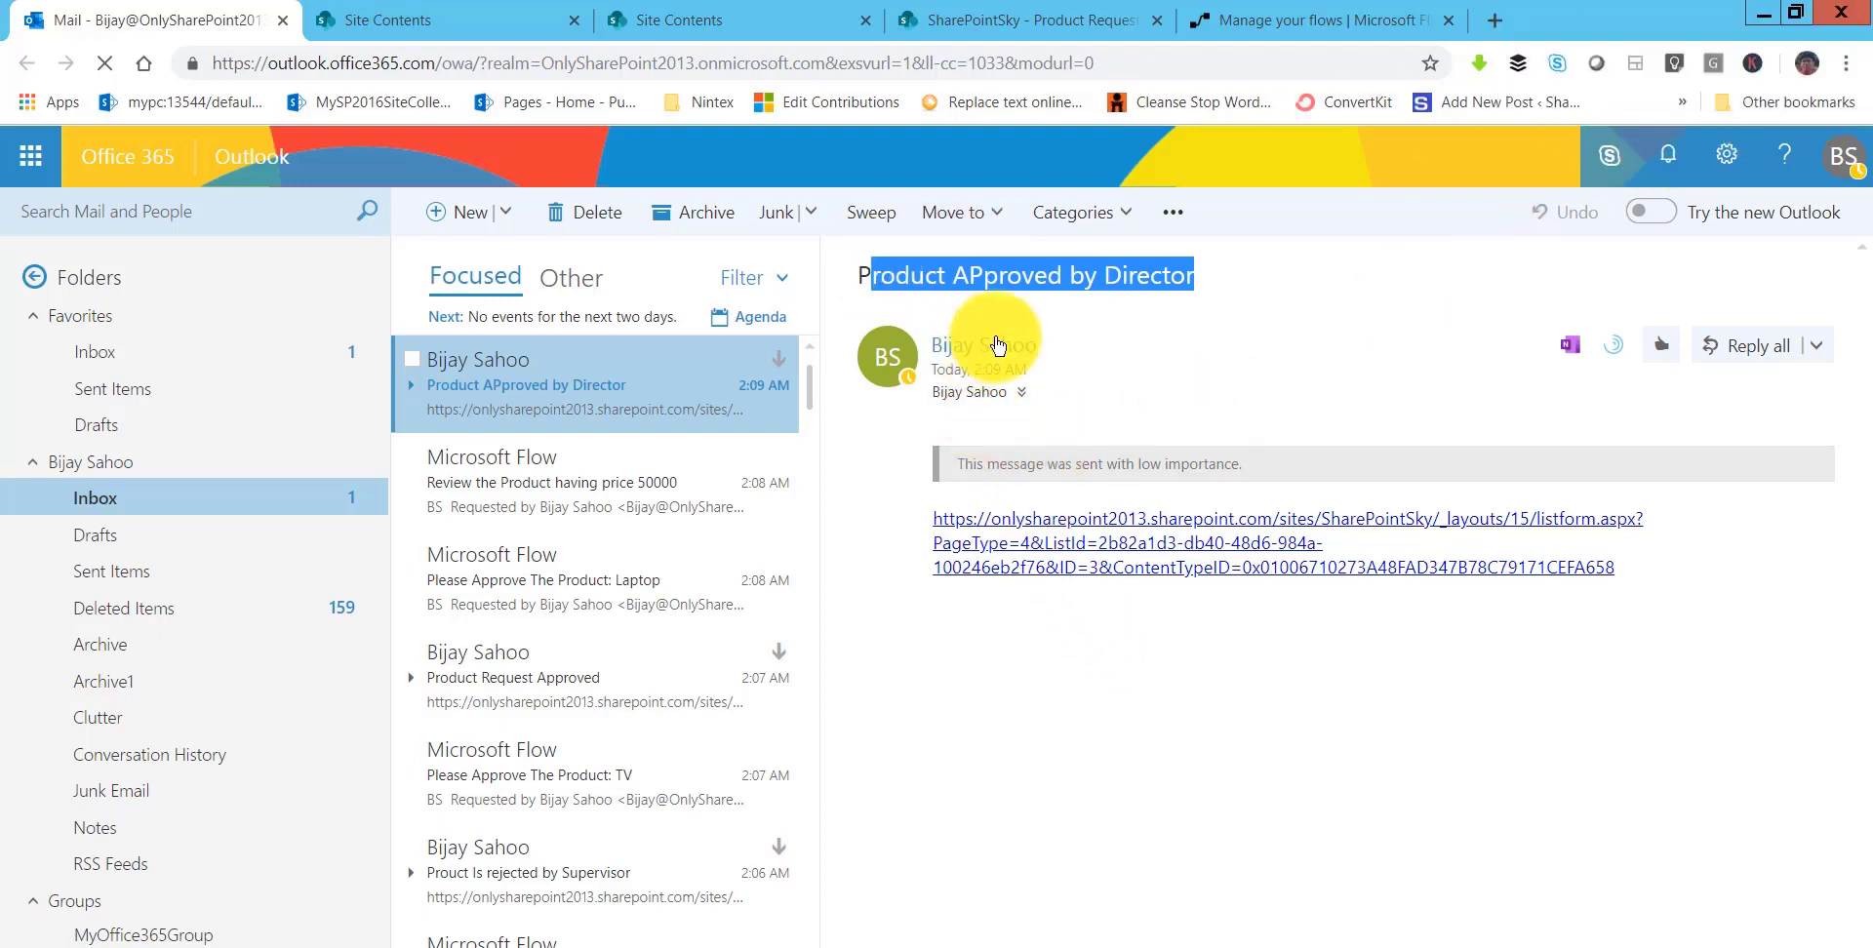
pyautogui.click(1009, 681)
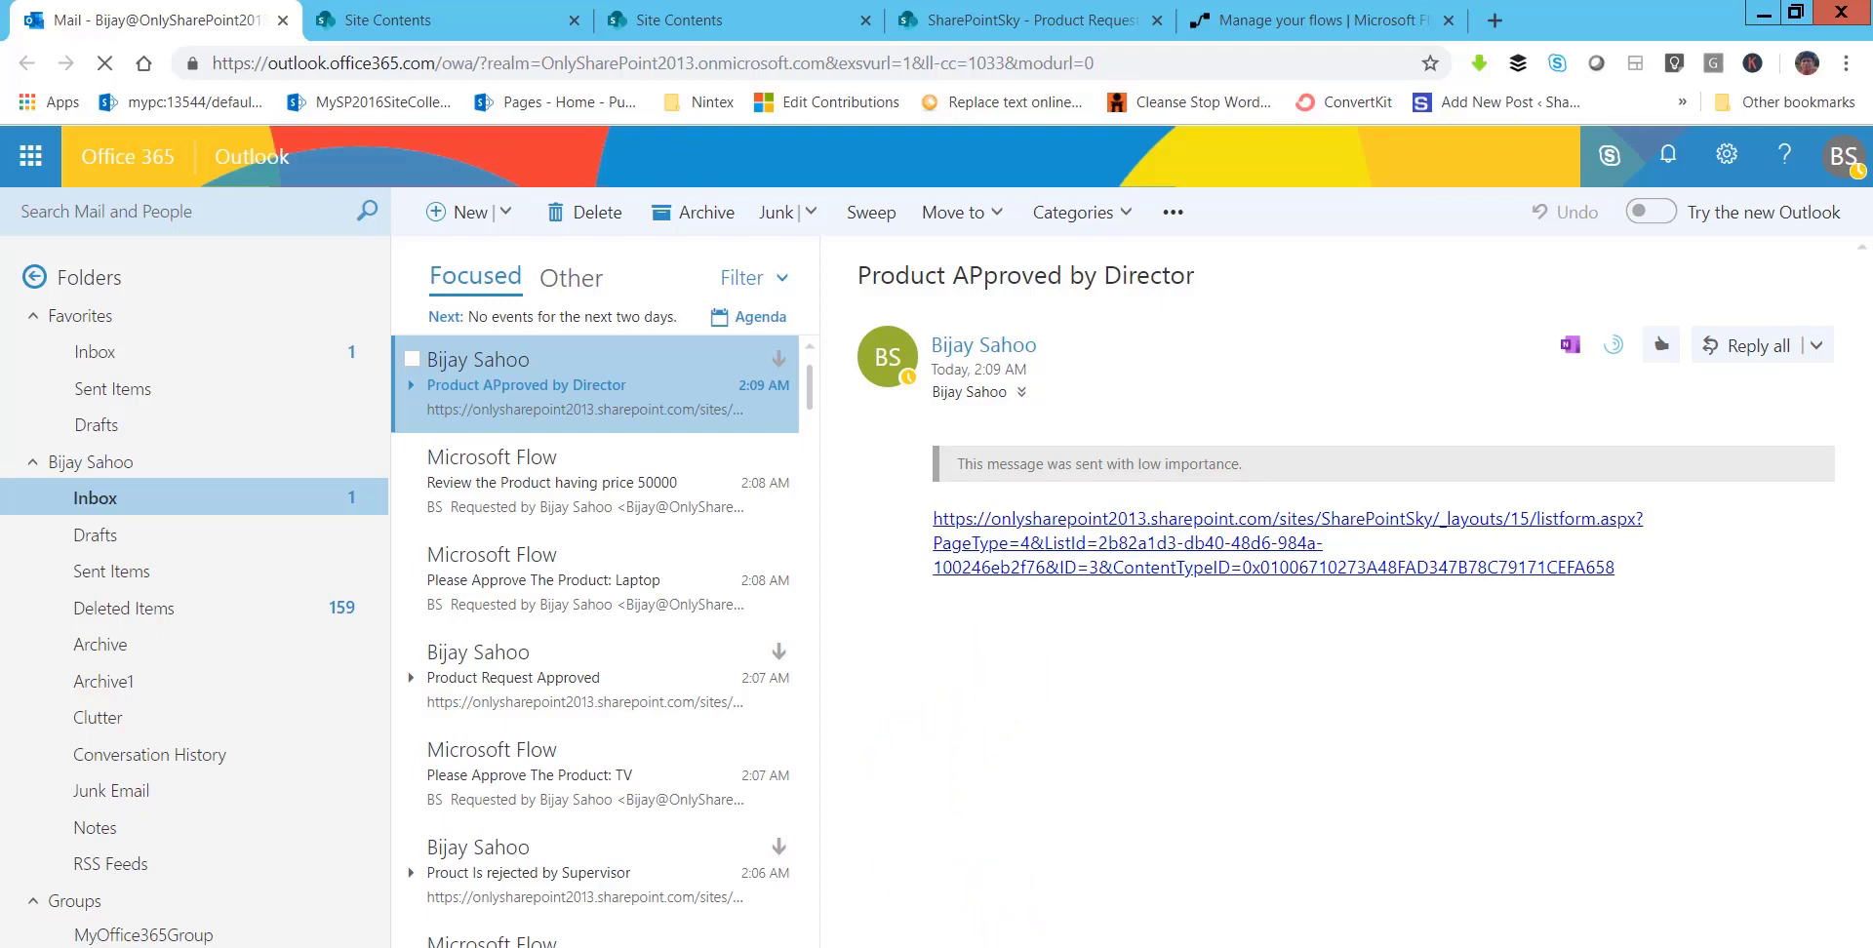
pyautogui.click(644, 947)
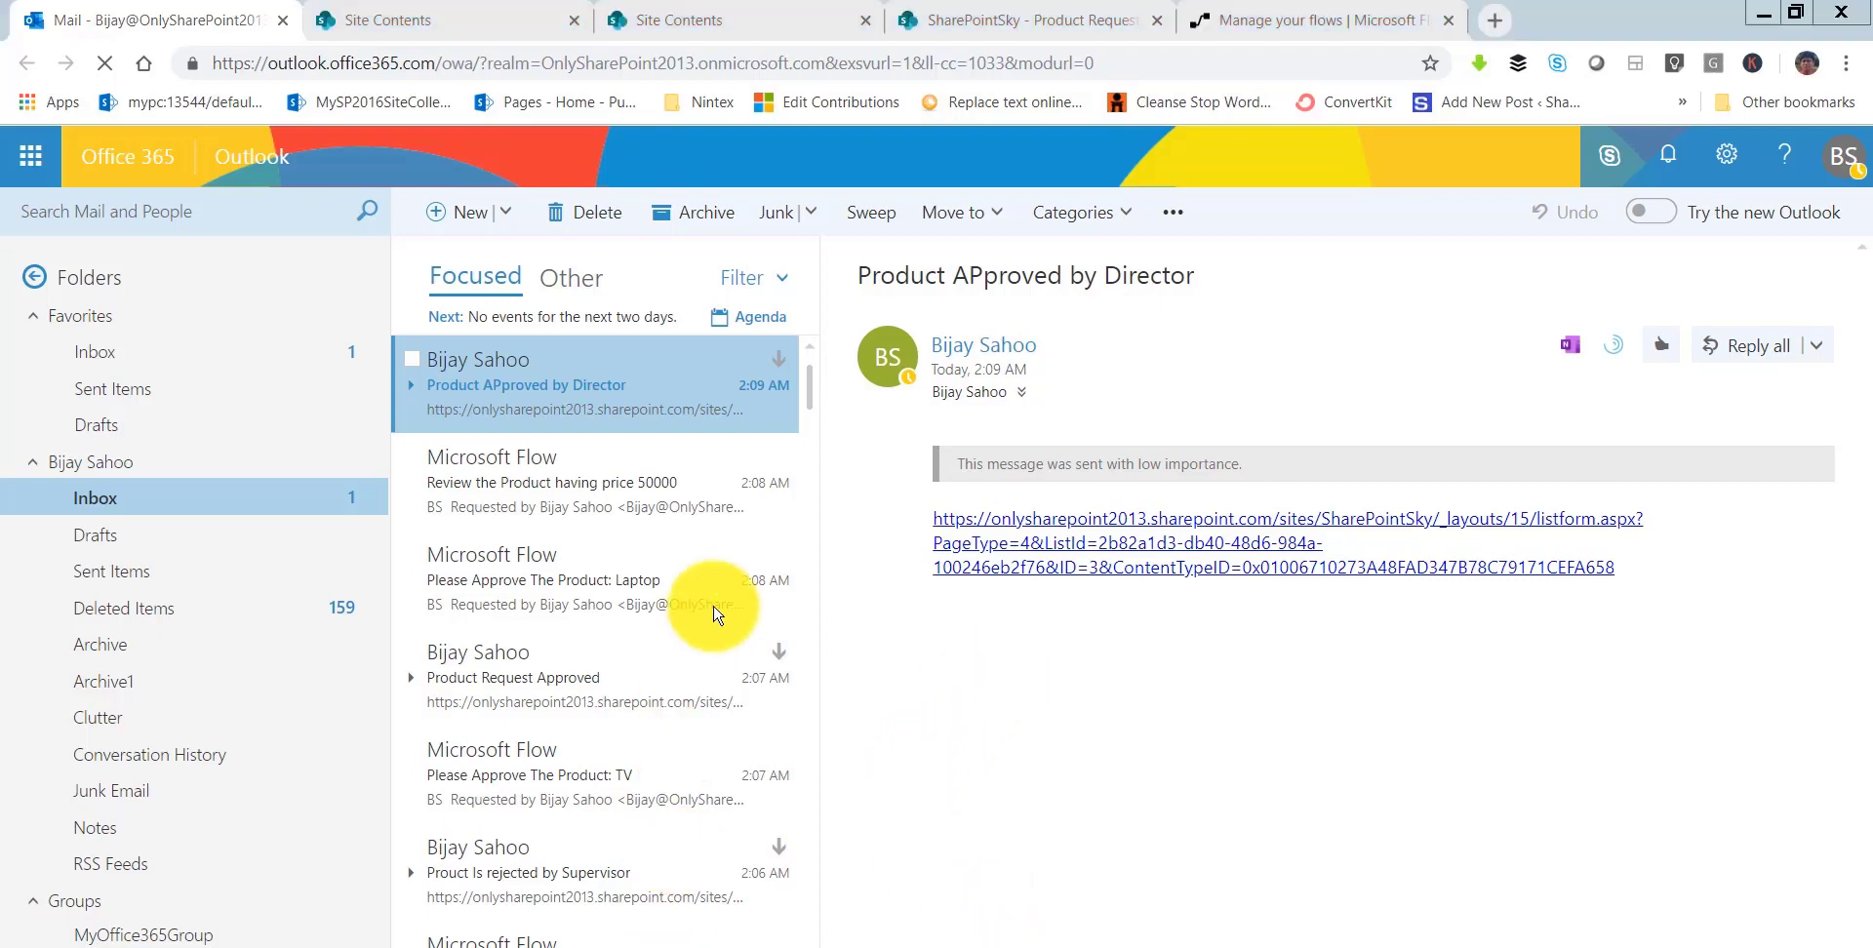